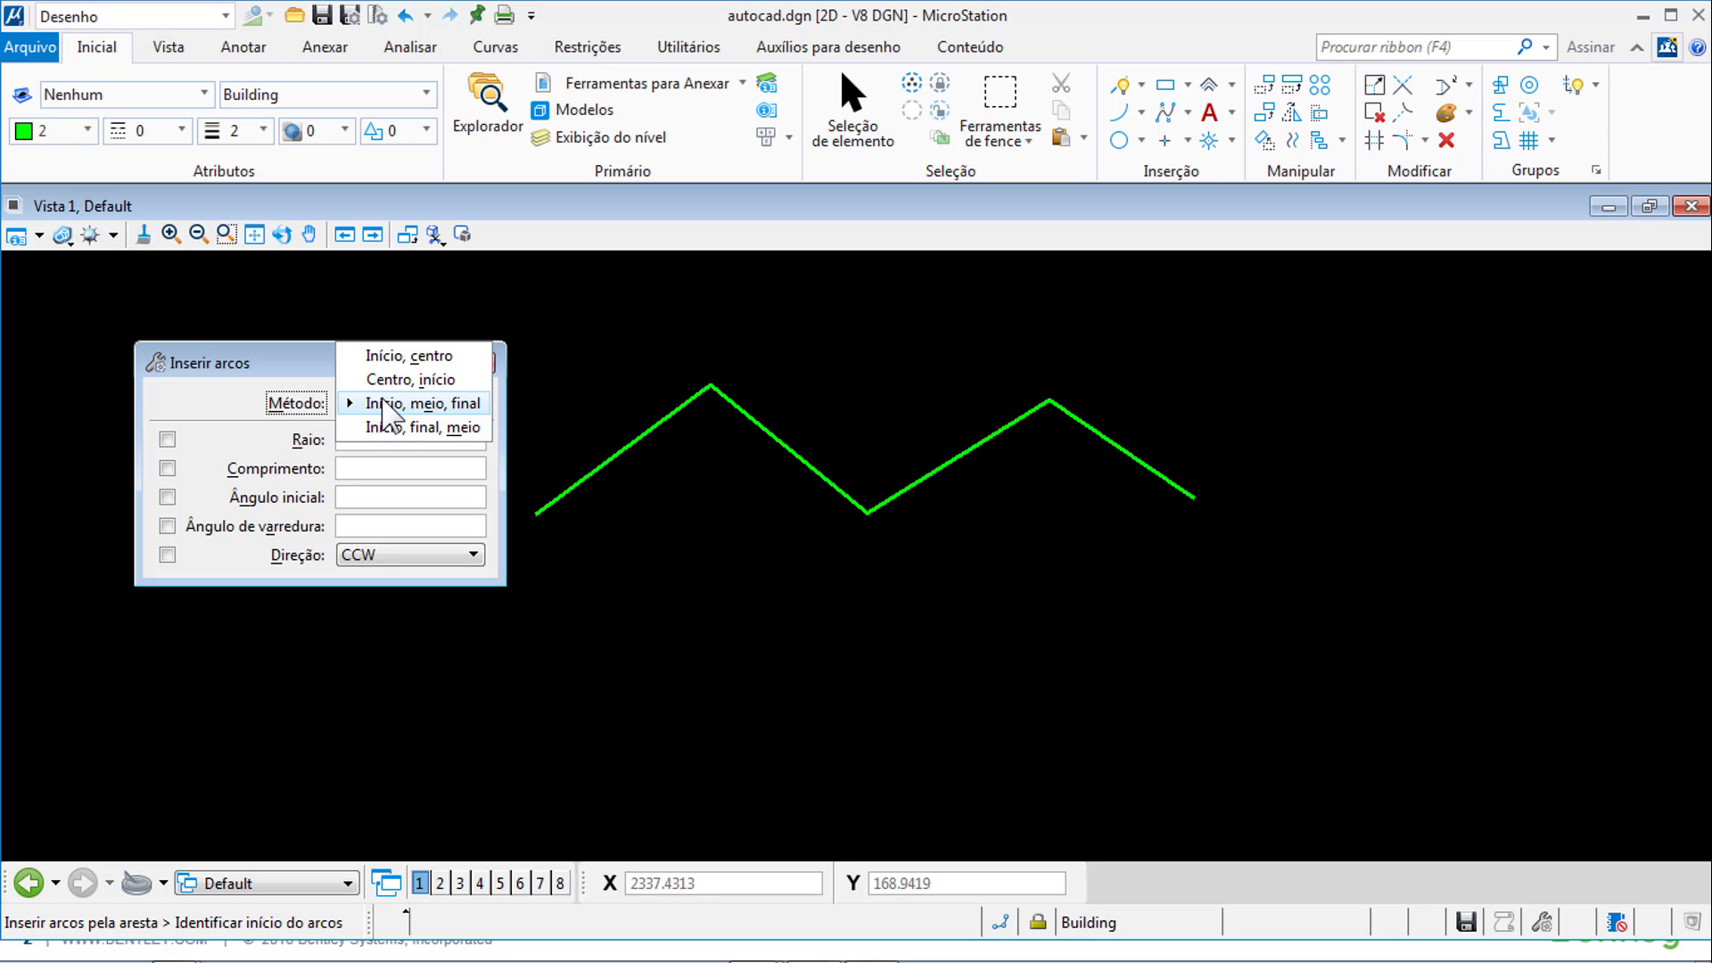
- Draw a quarter-circle arc below the zigzag line using the Início, centro method, with a radius of about 142
click(399, 357)
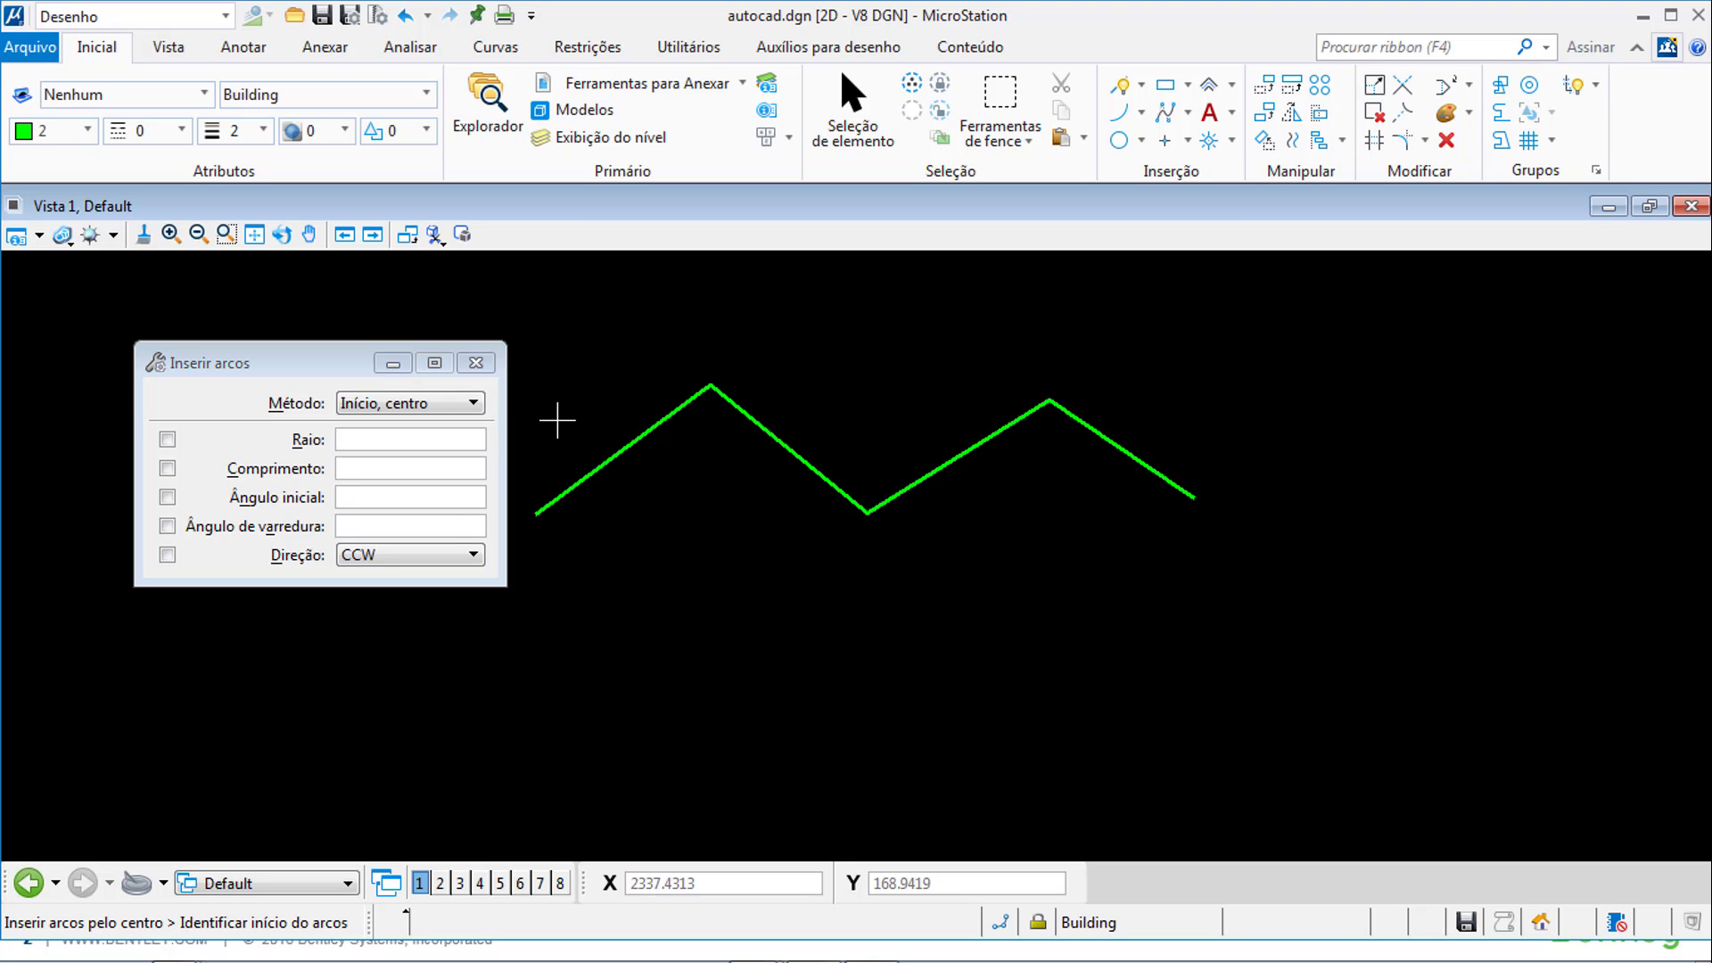
click(899, 733)
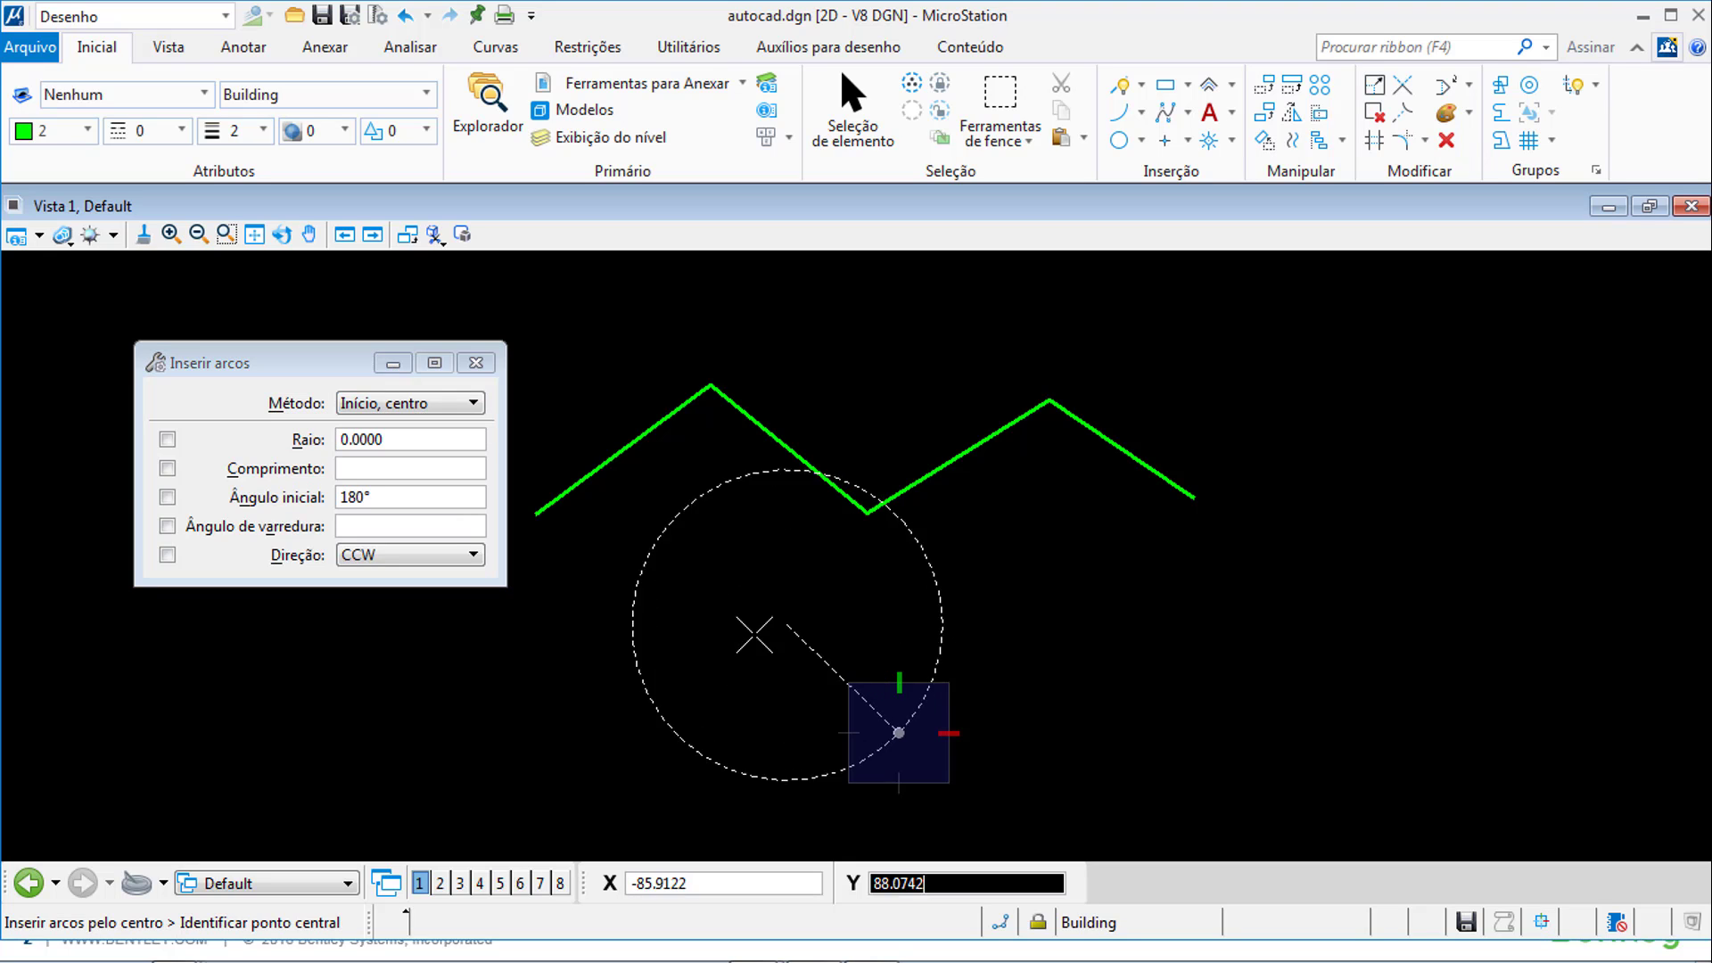
click(725, 733)
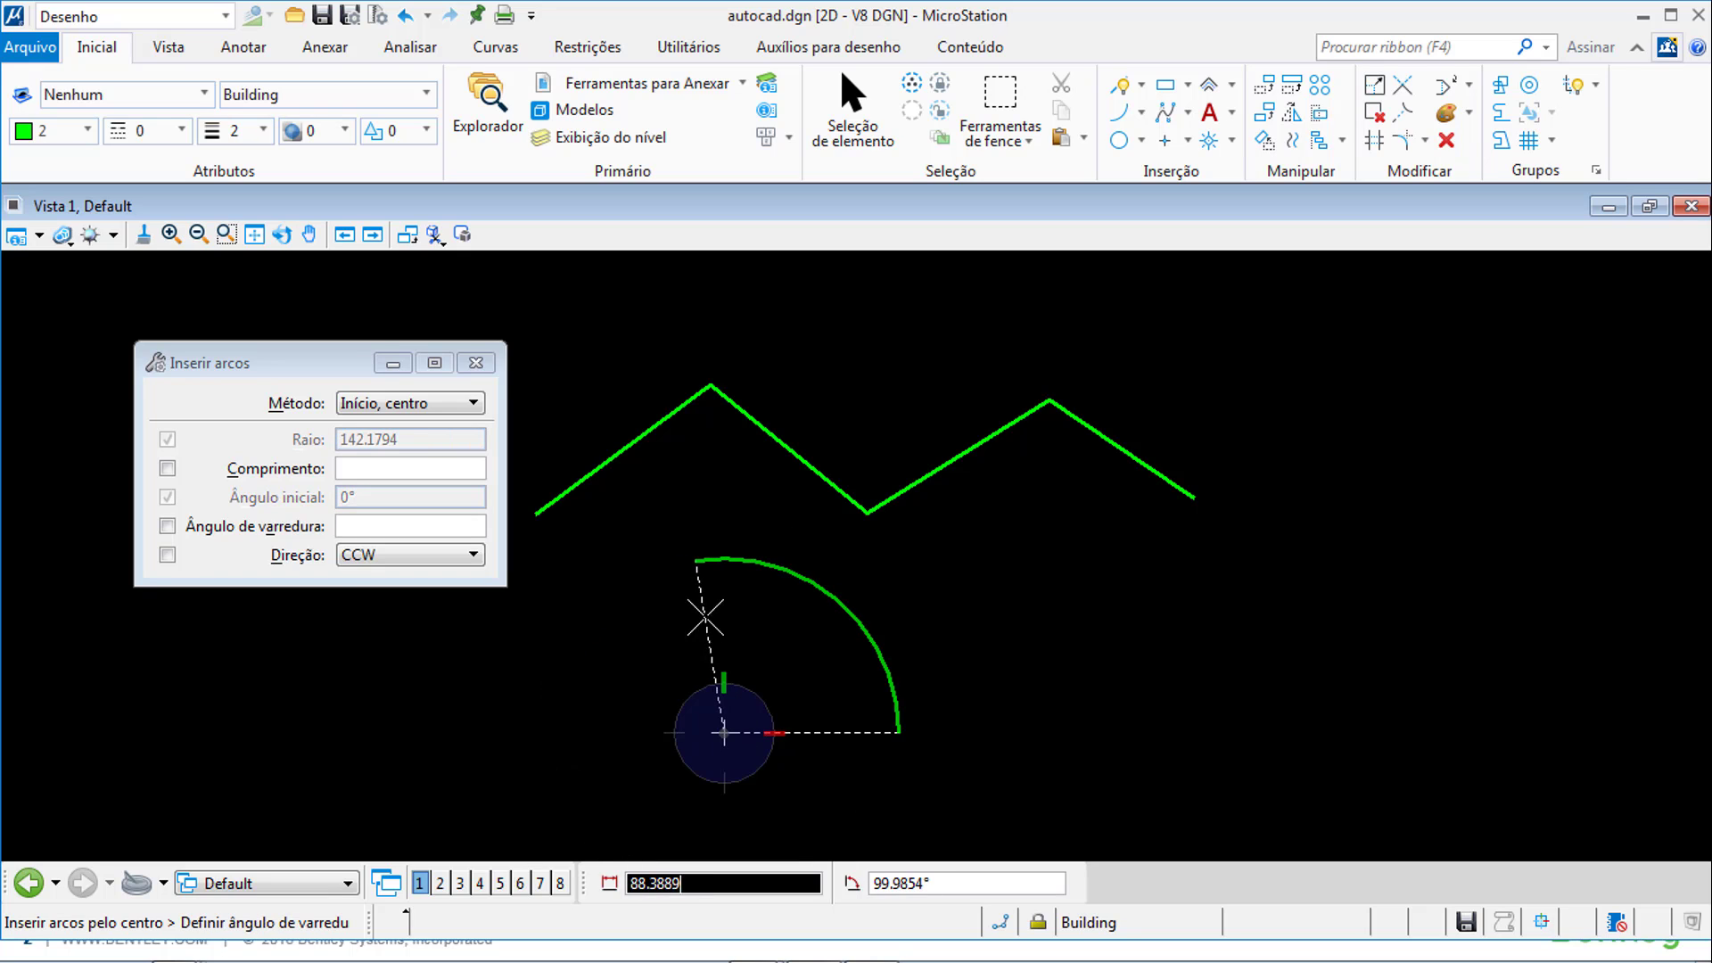
click(722, 602)
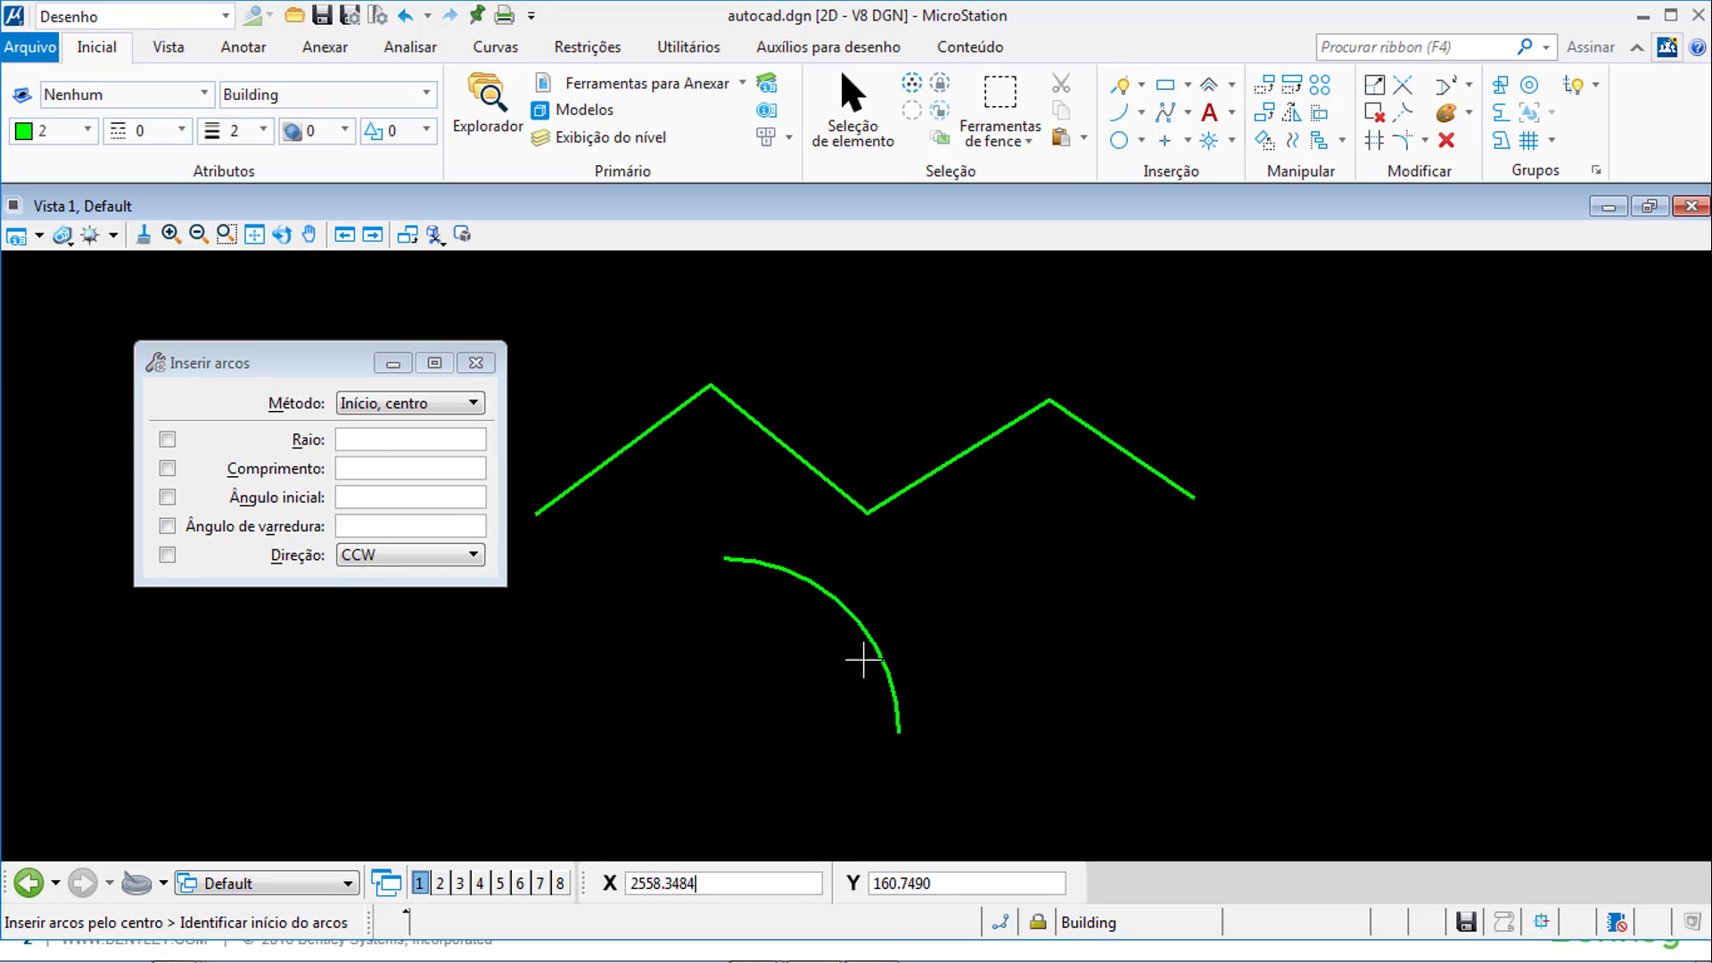
- Draw a shallow three-point arc beside the quarter-circle arc using the Início, meio, final method
click(433, 403)
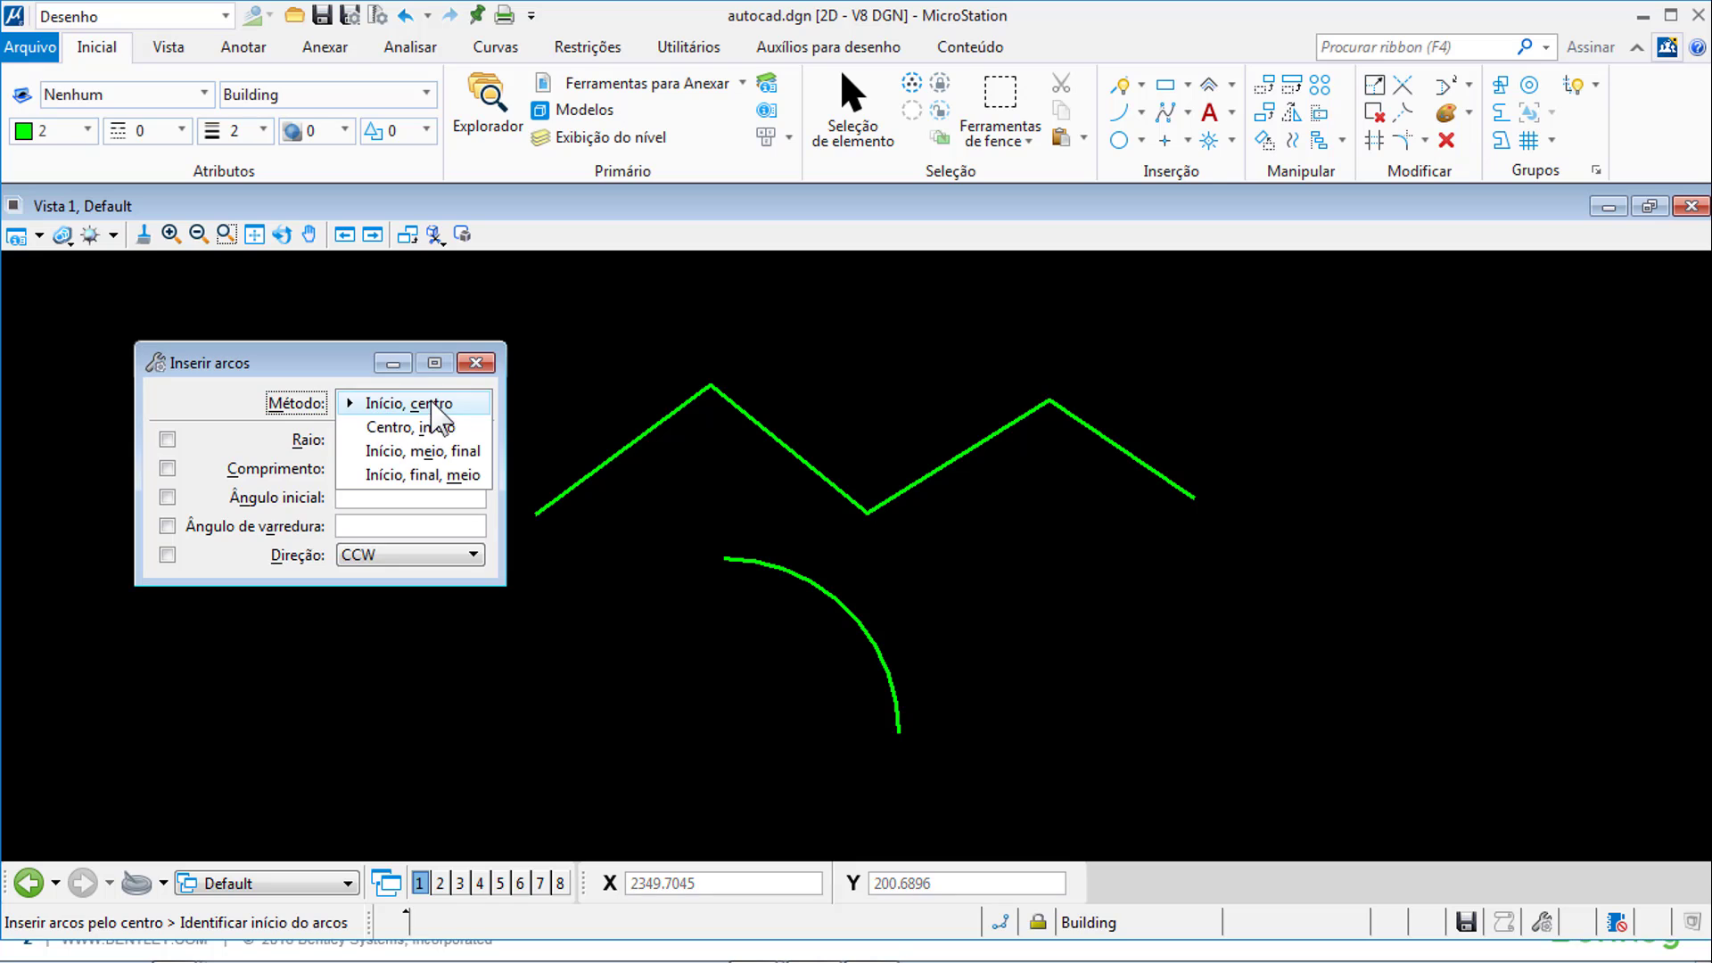
click(441, 448)
click(1236, 718)
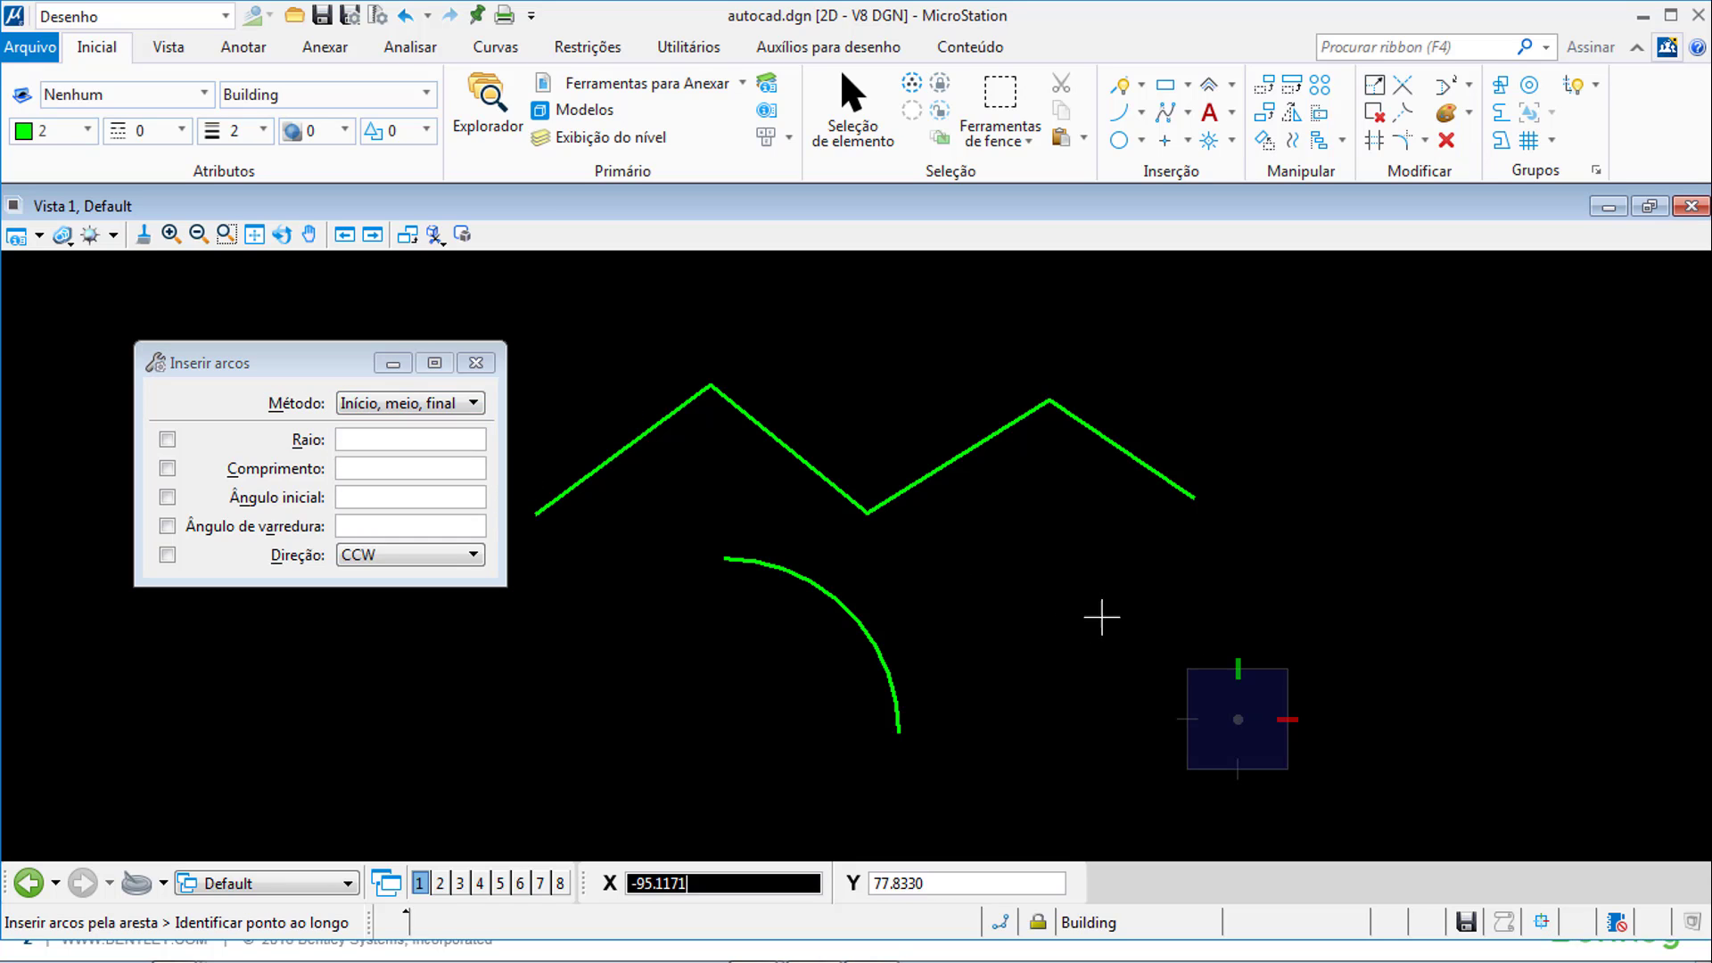
click(1097, 613)
click(929, 560)
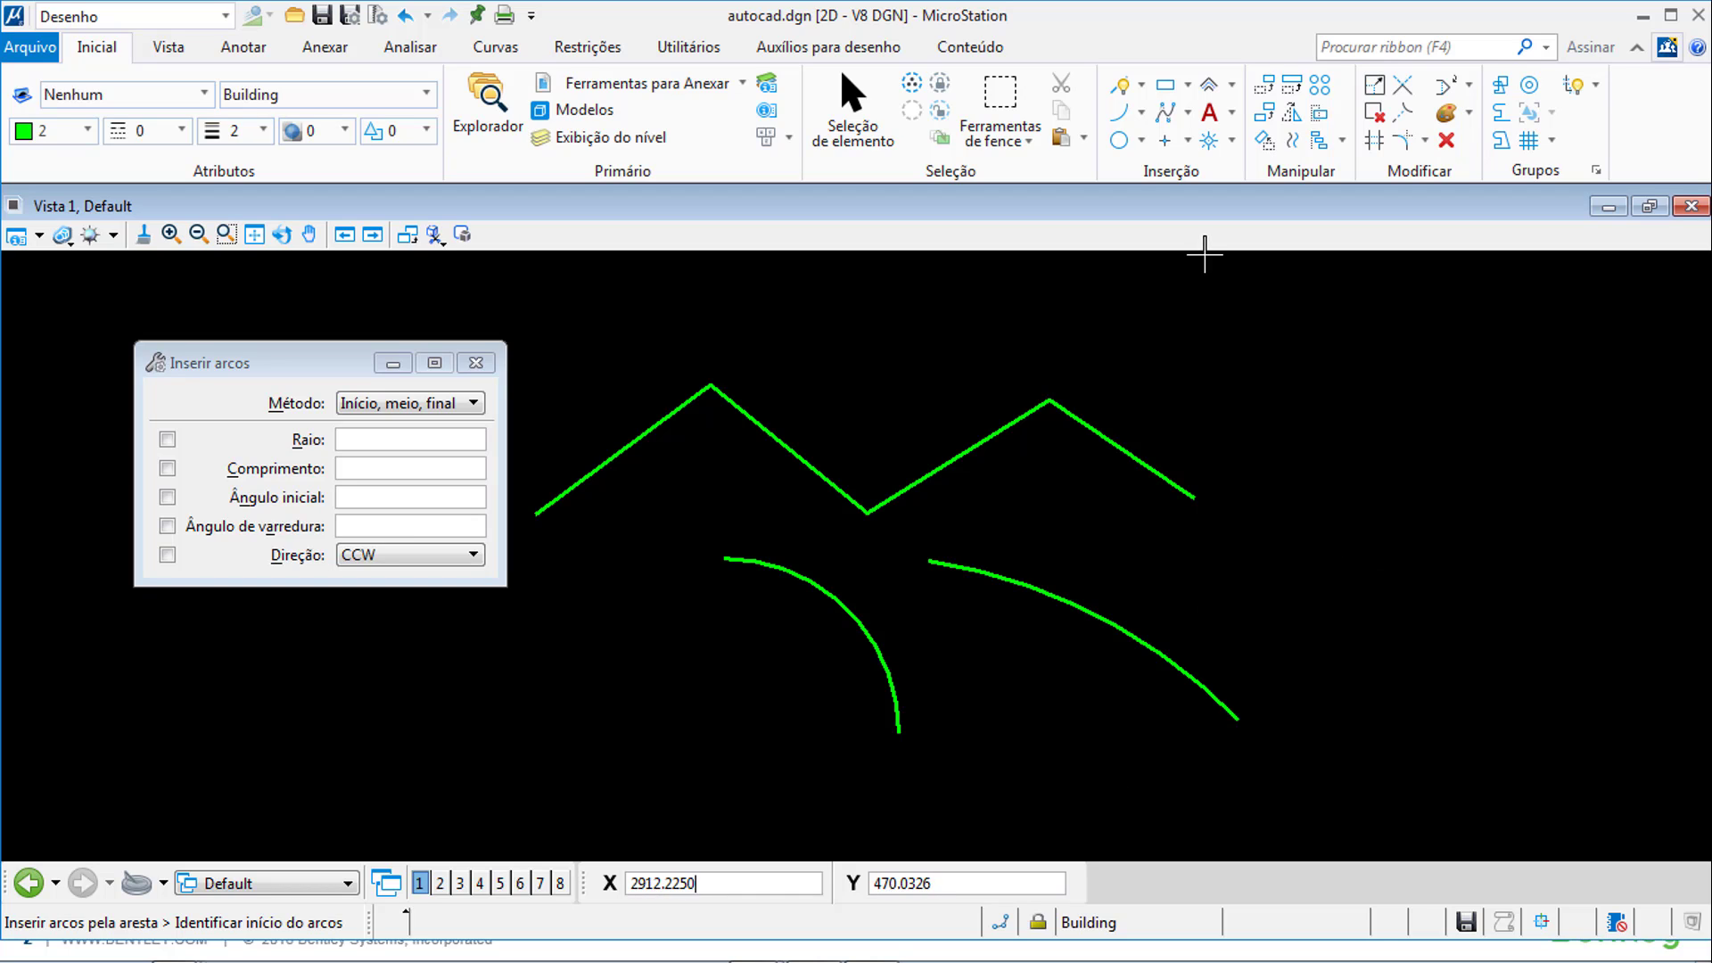
- Draw a small circle beyond the zigzag's right end using the Centro method
click(1119, 140)
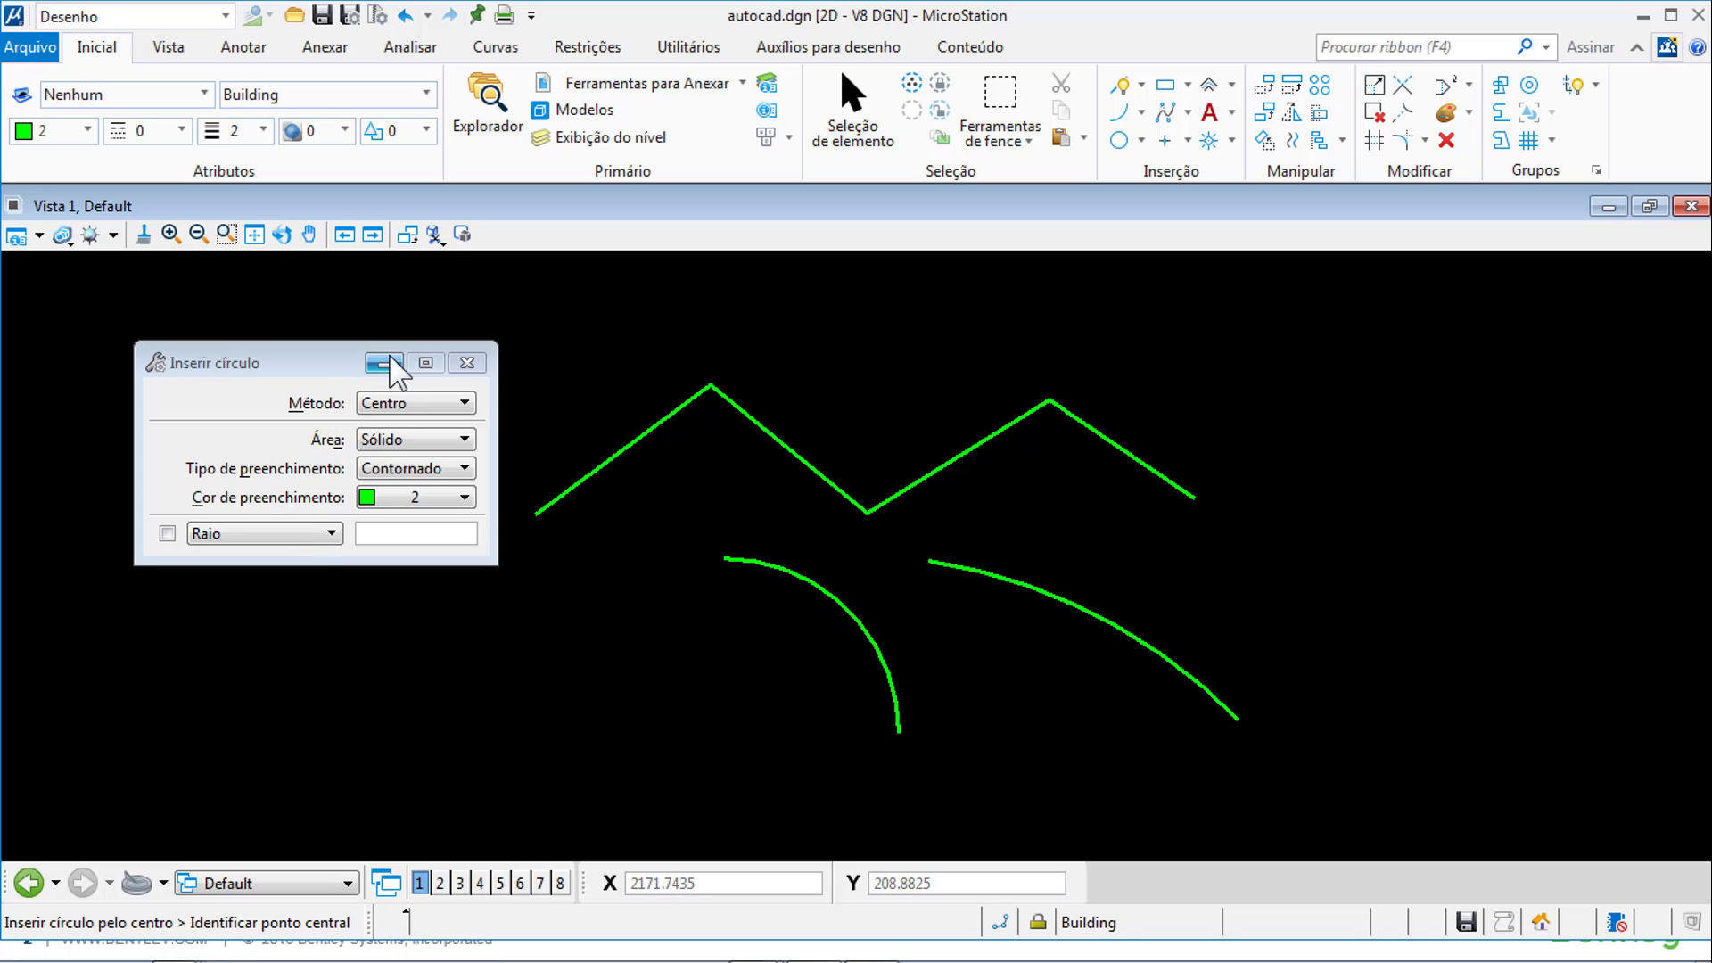
click(1380, 543)
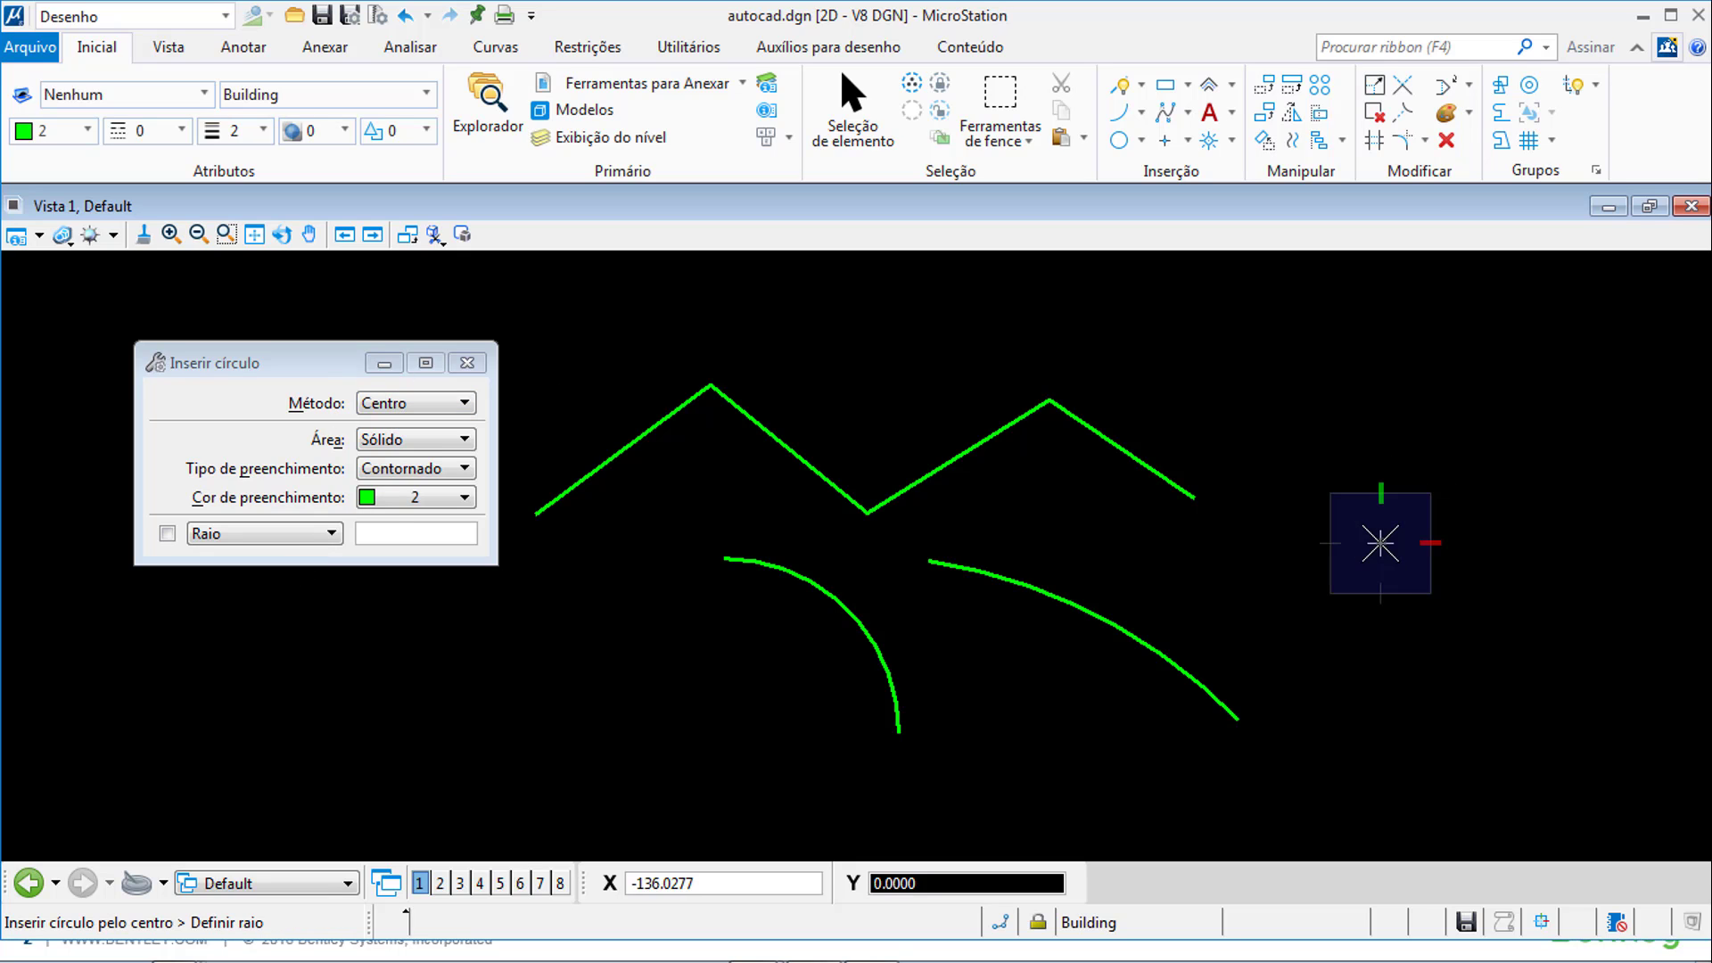
click(1449, 535)
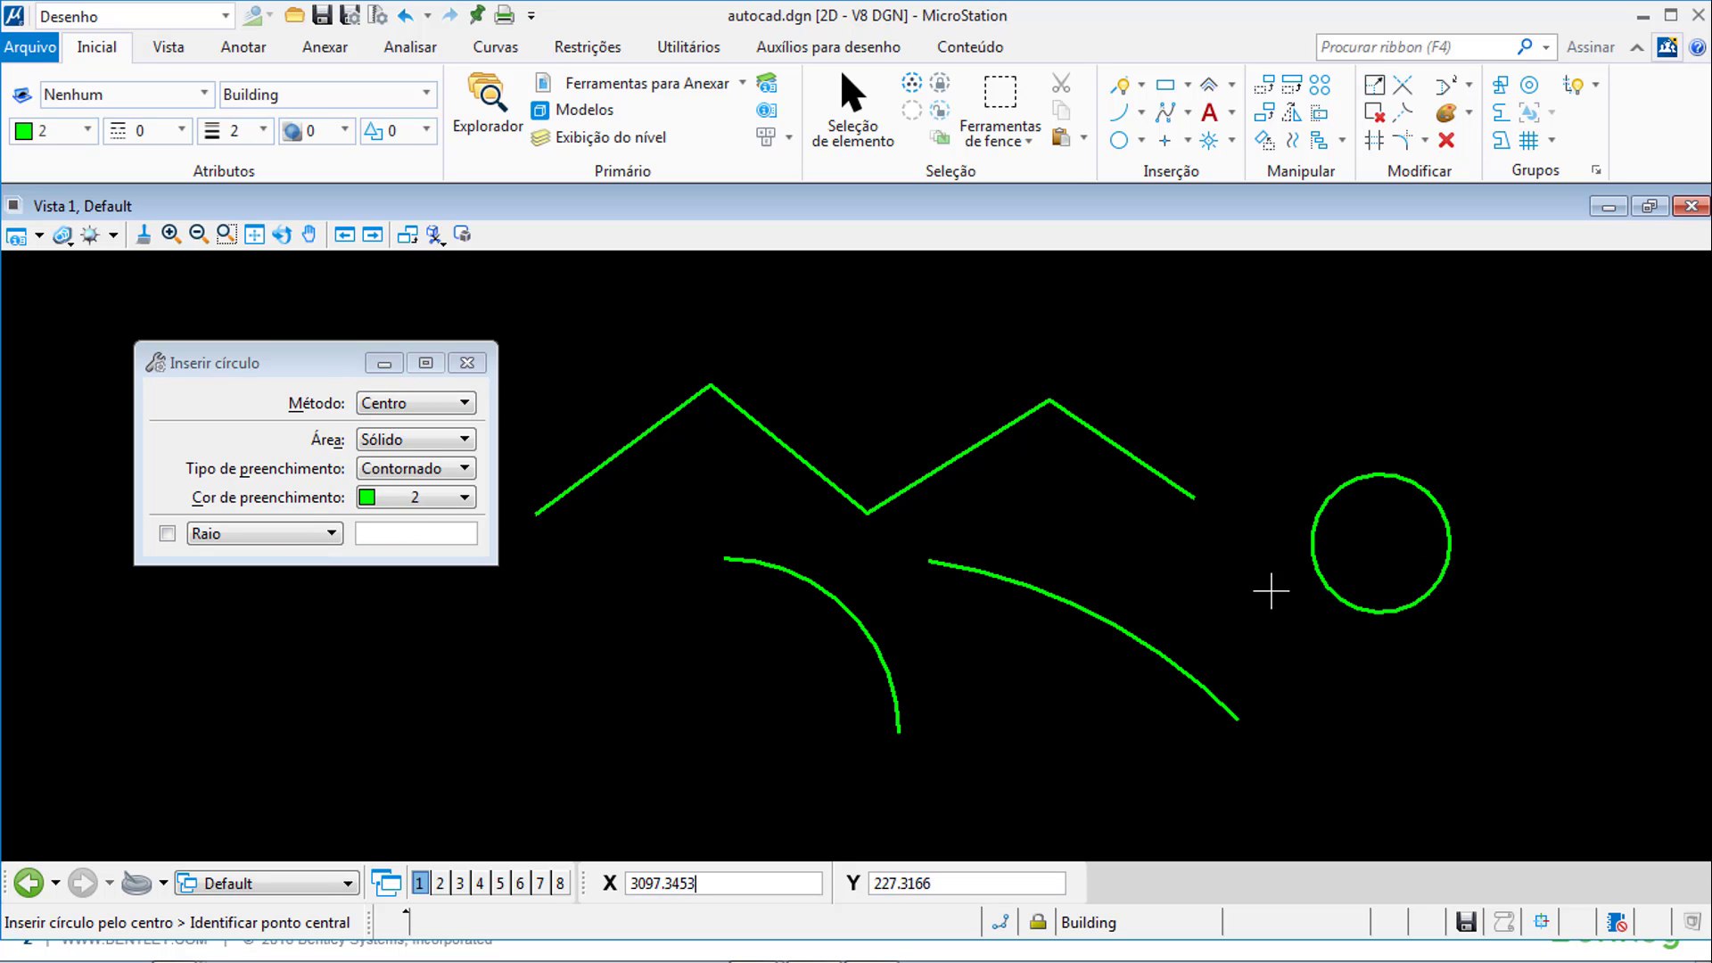
- Draw a larger circle through three points with the Aresta method, crossing the zigzag's right end and the small circle
click(459, 403)
click(433, 431)
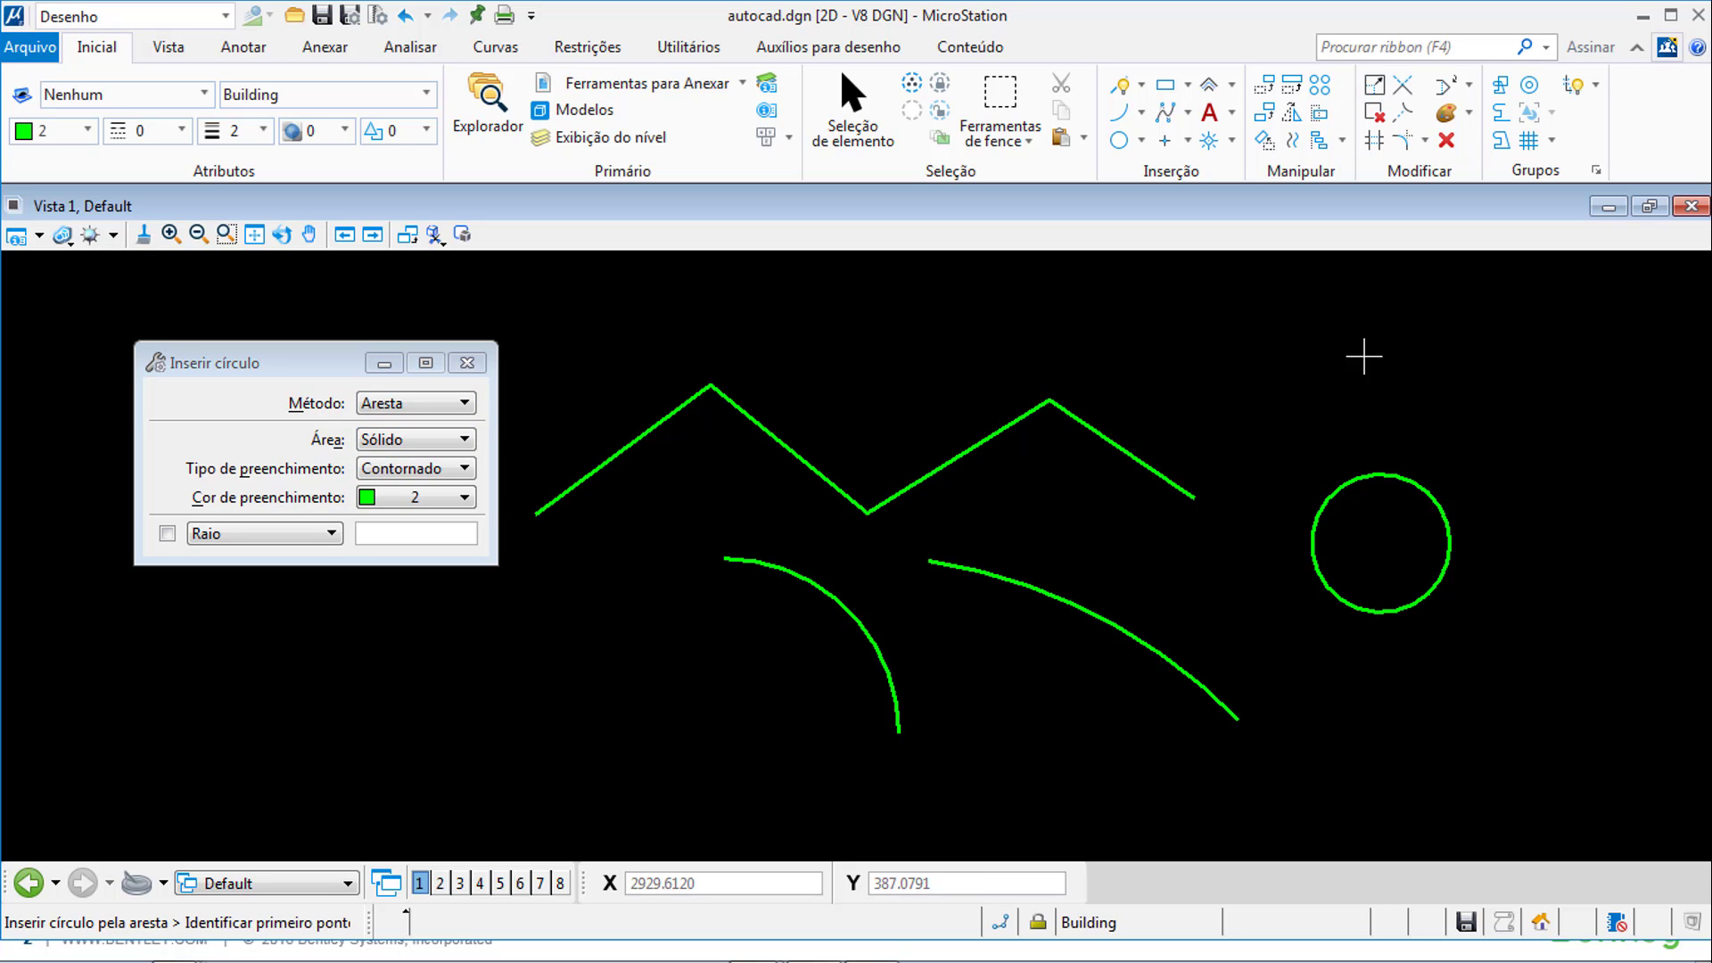
click(1385, 382)
click(1299, 331)
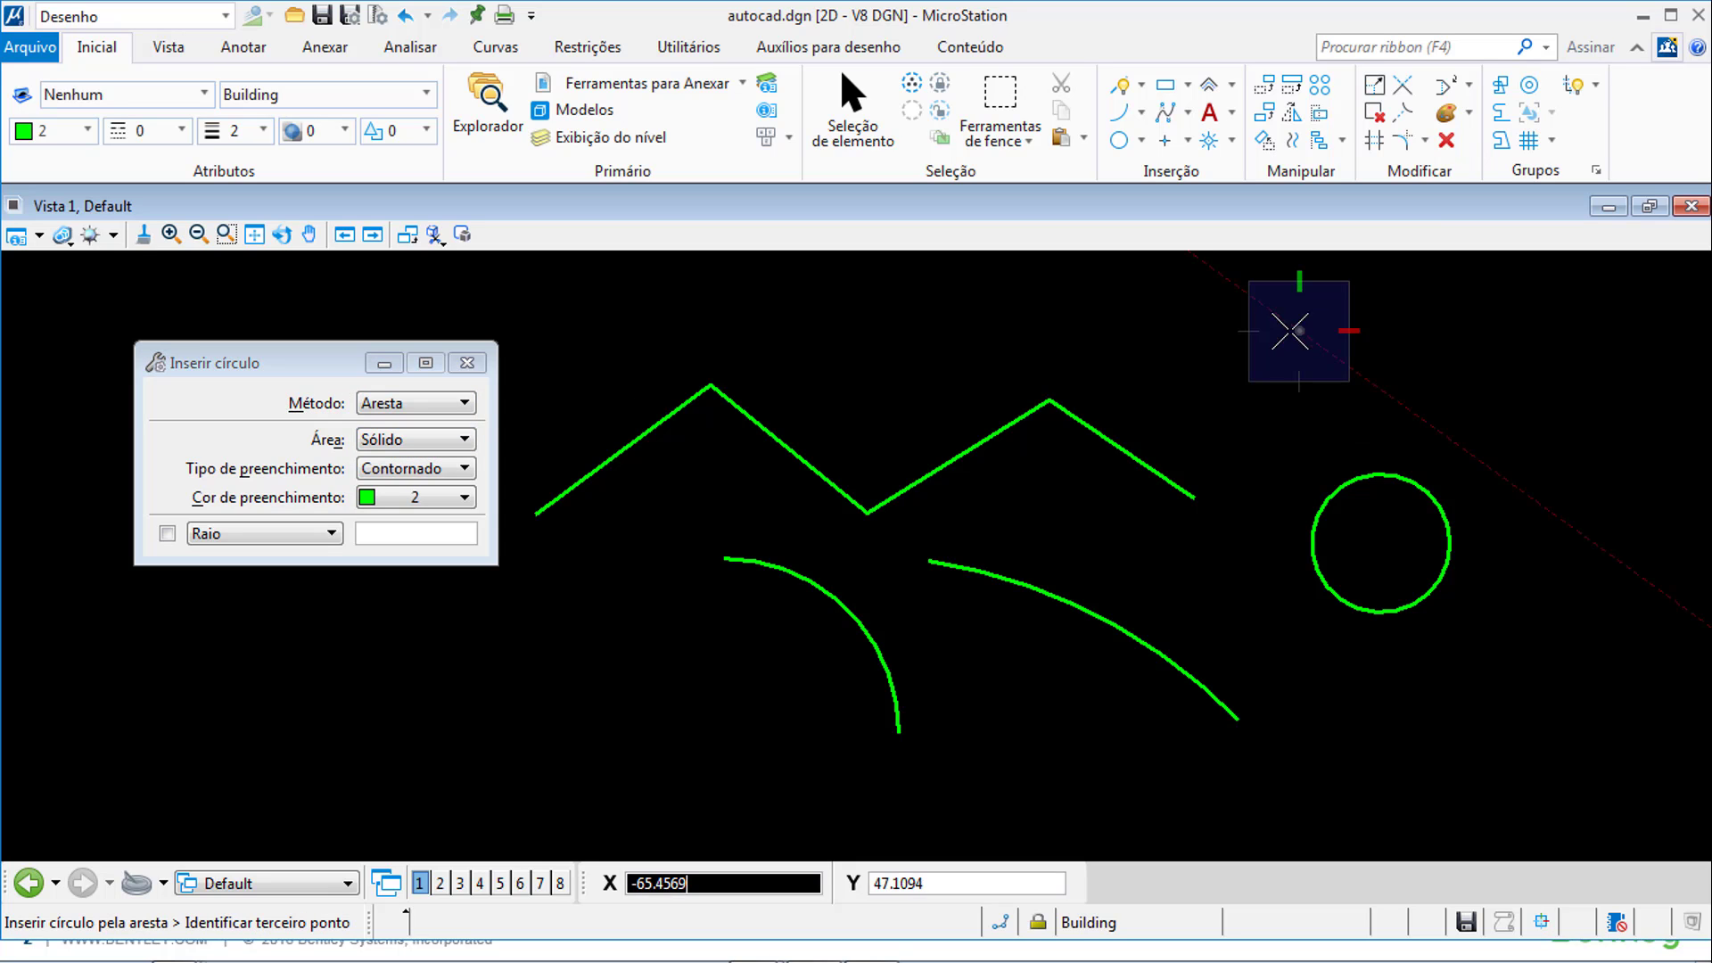
click(1252, 480)
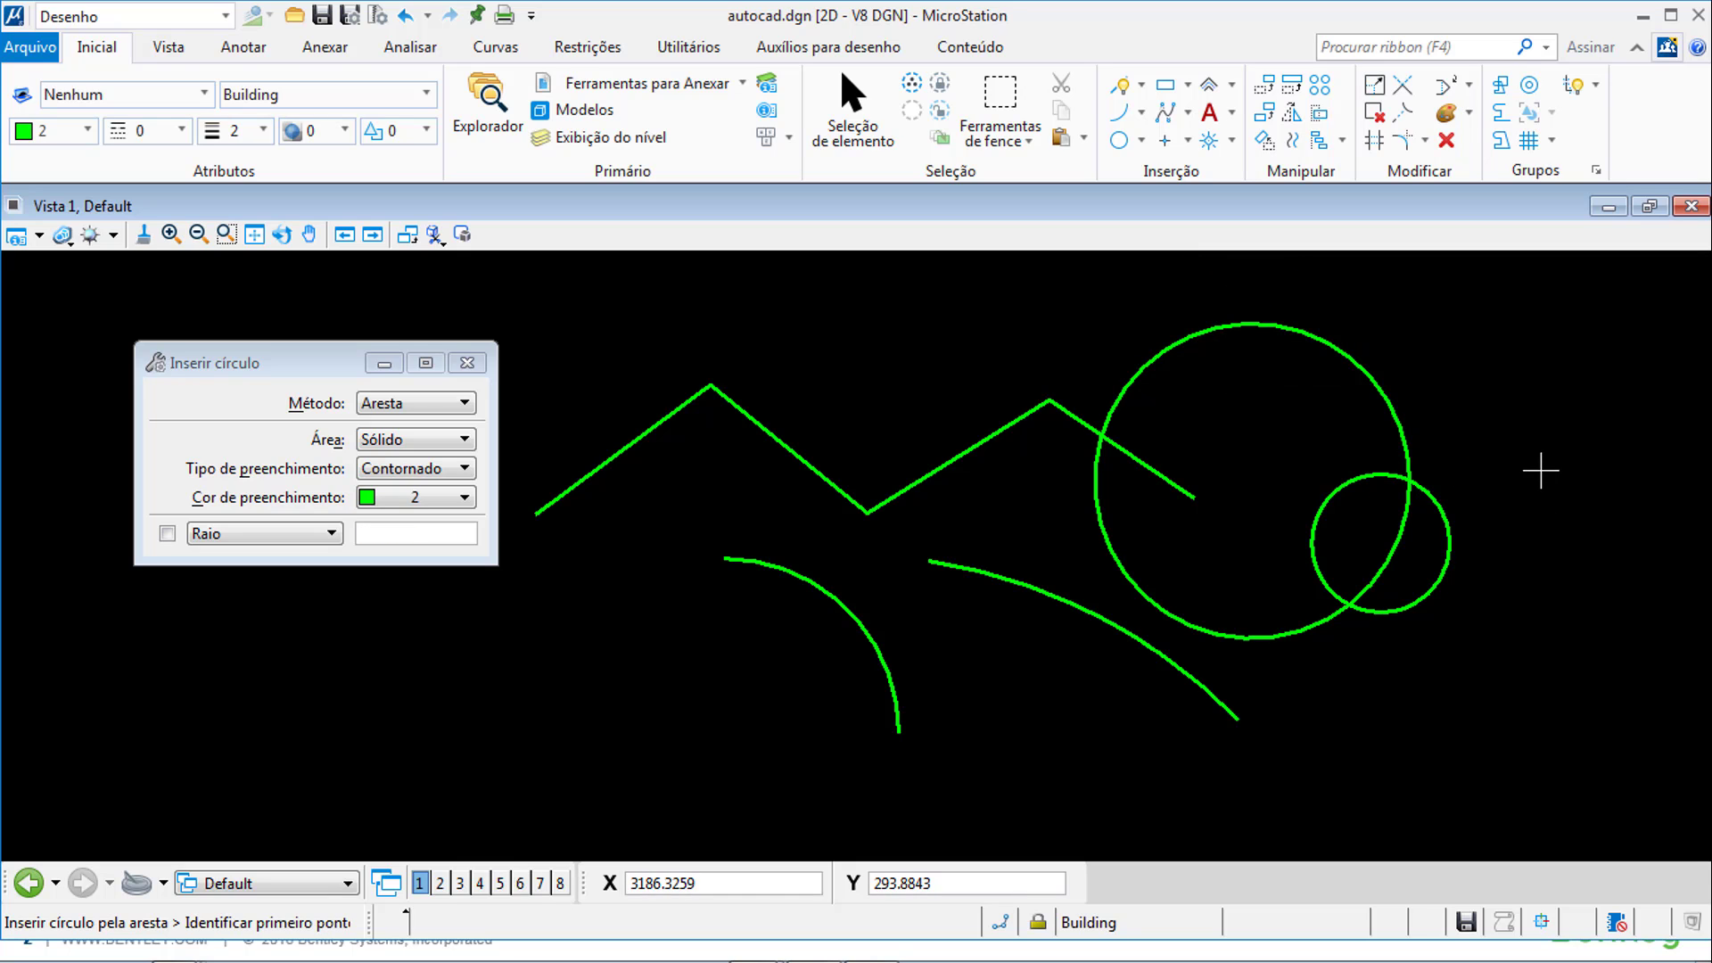
key(alt+Tab)
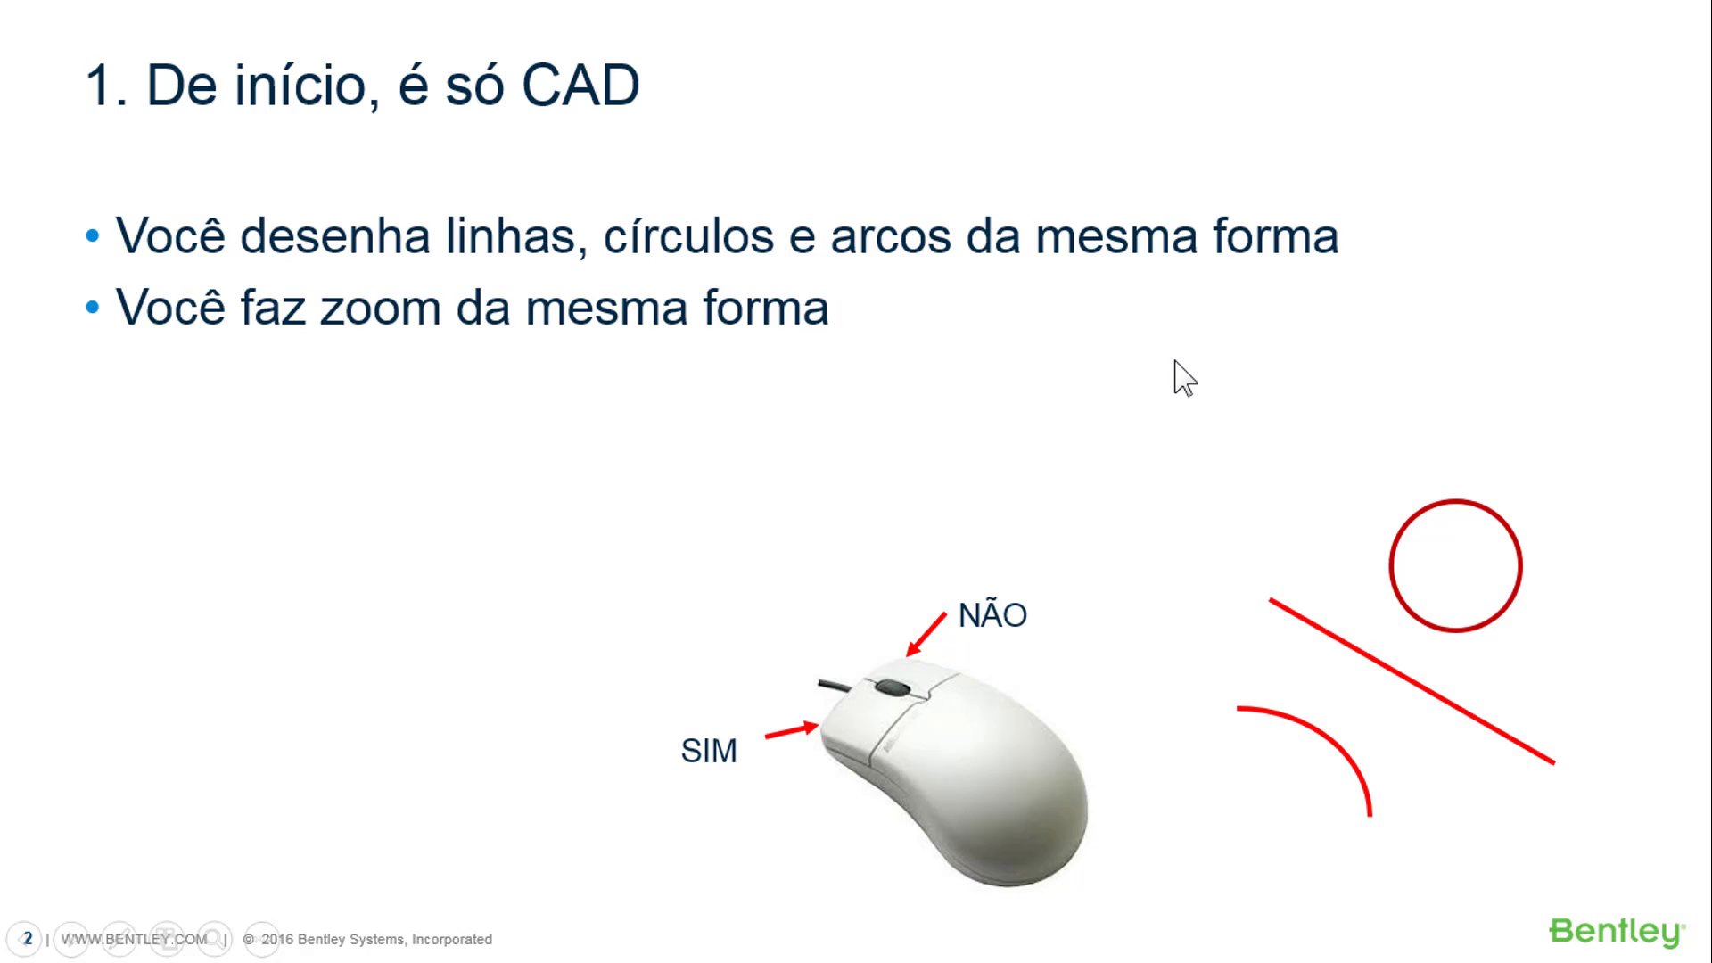
key(alt+Tab)
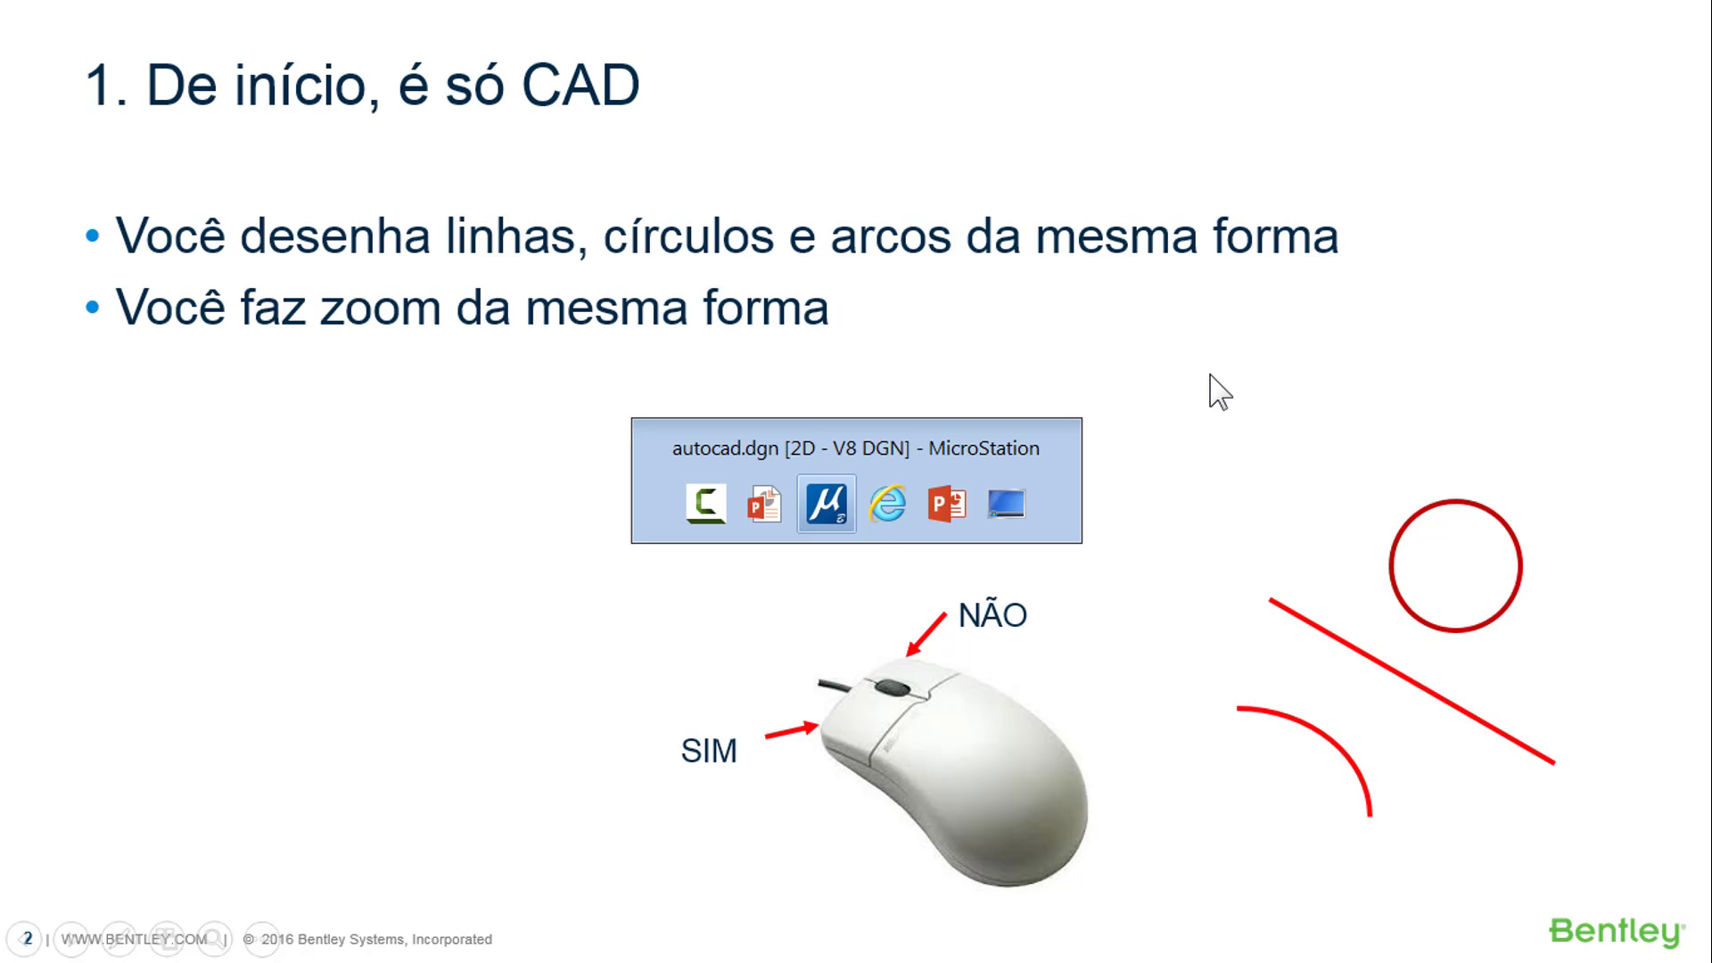
scroll(1005, 507, up, 5)
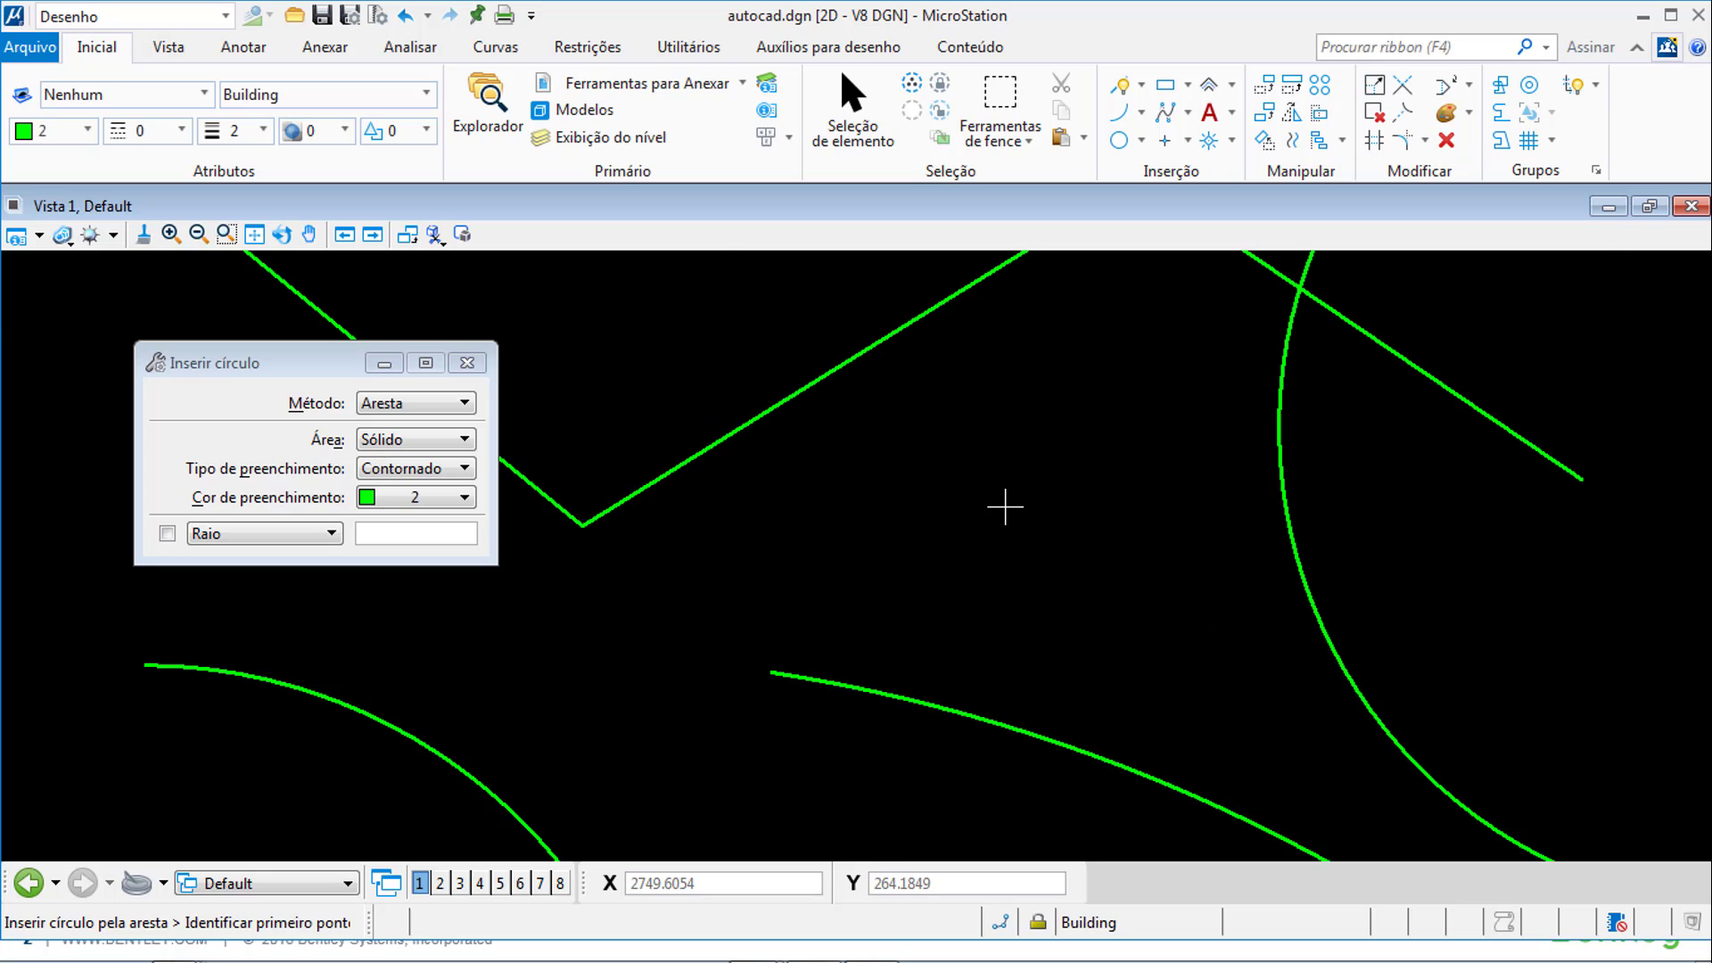
scroll(1005, 507, down, 5)
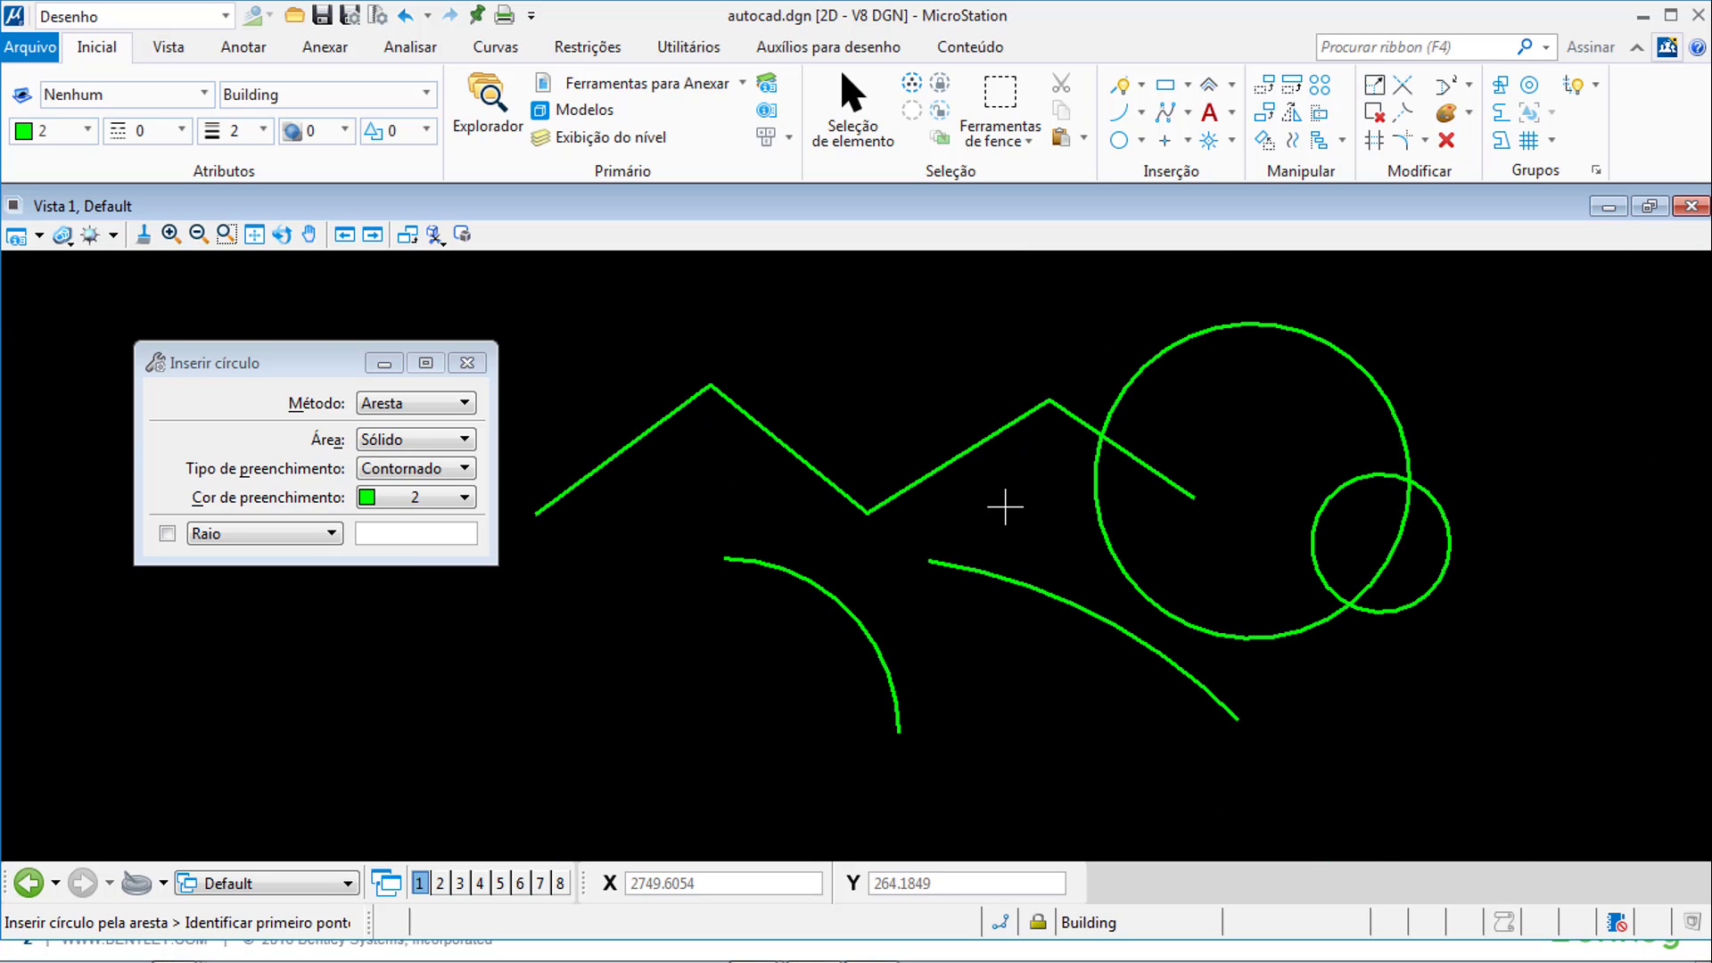
scroll(1005, 507, down, 3)
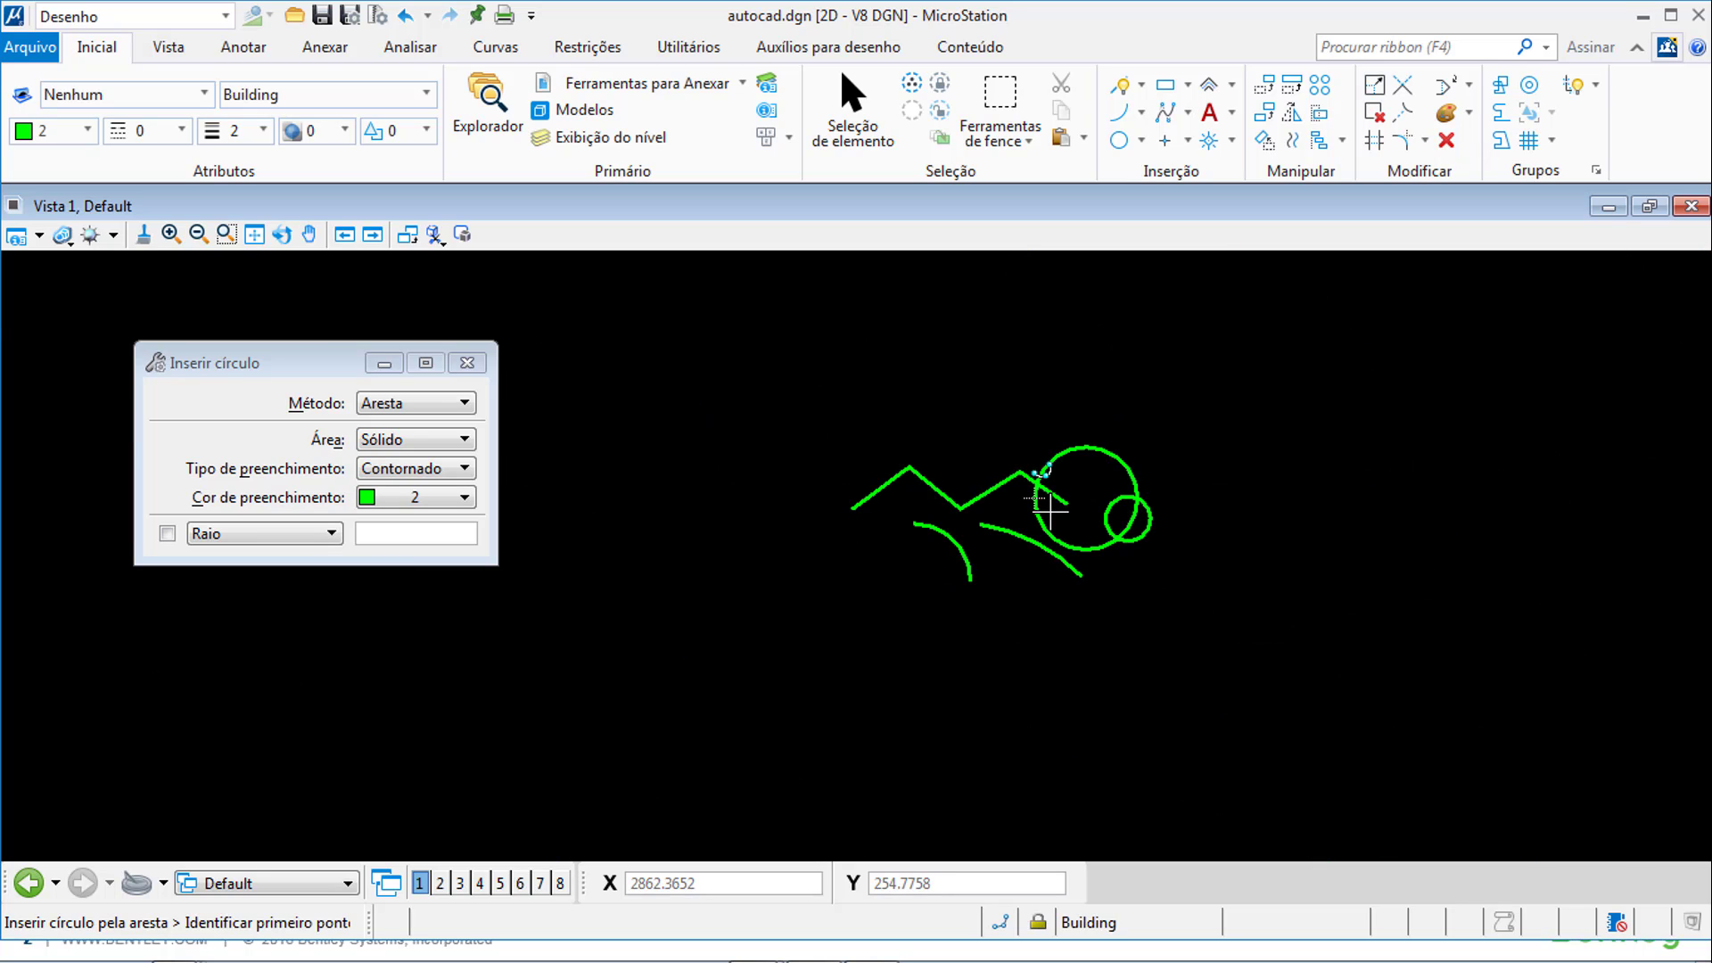
scroll(1051, 512, up, 3)
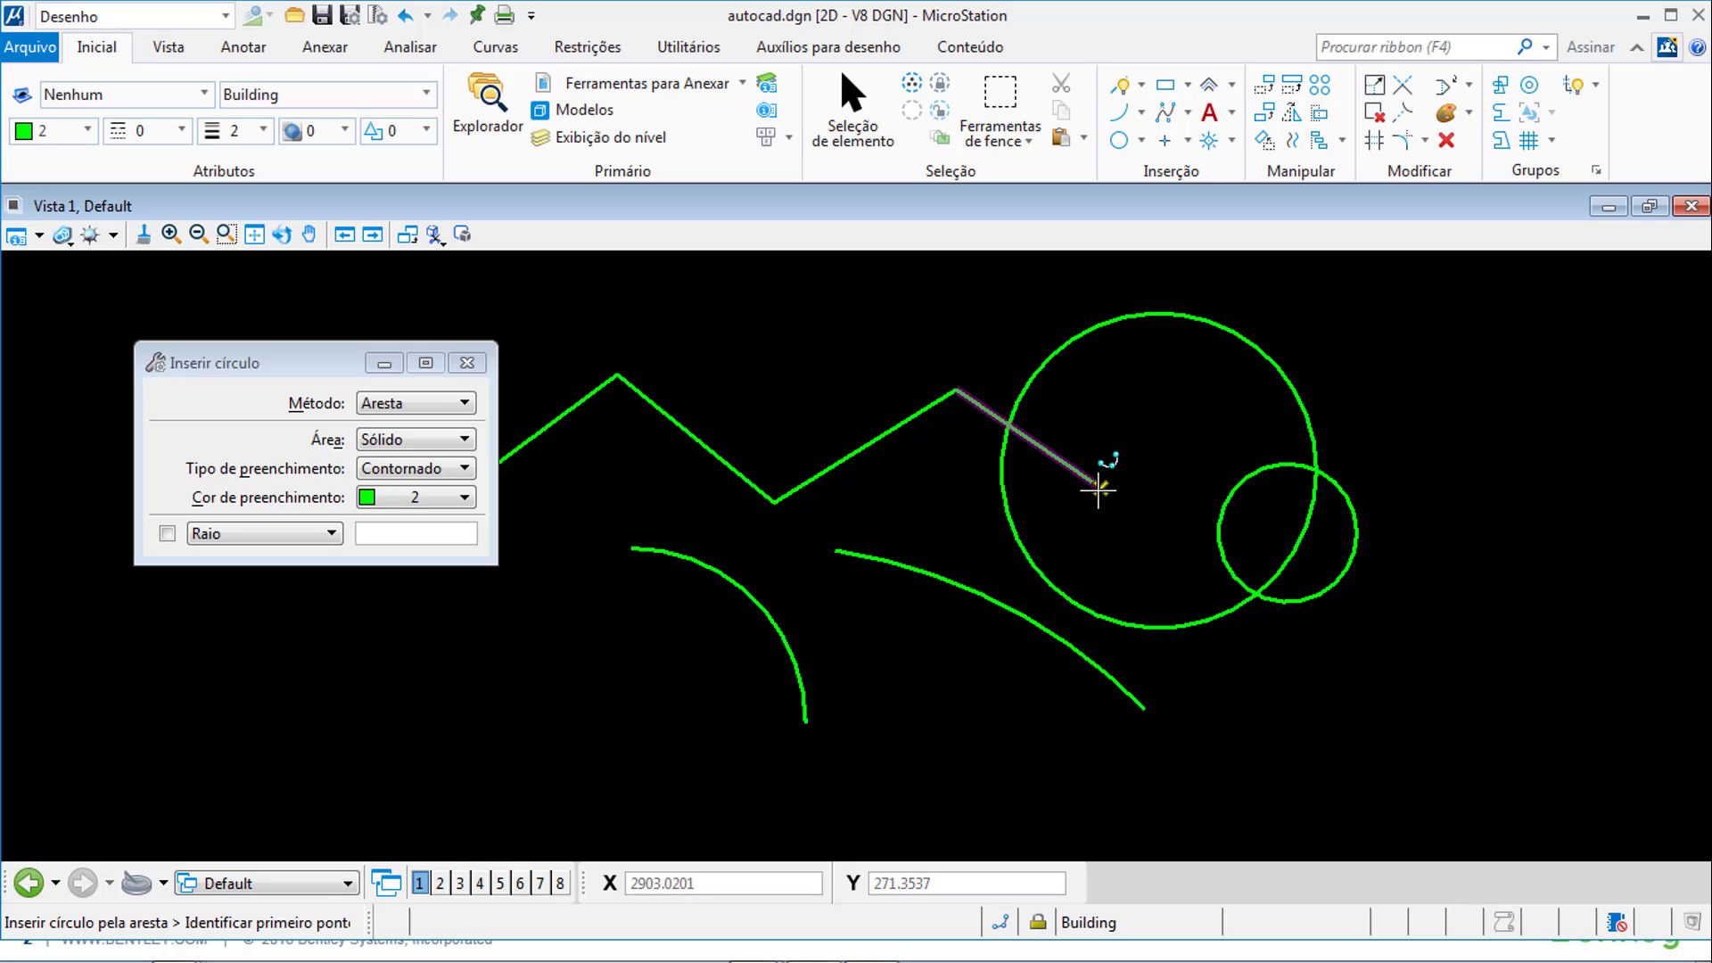
key(alt+Tab)
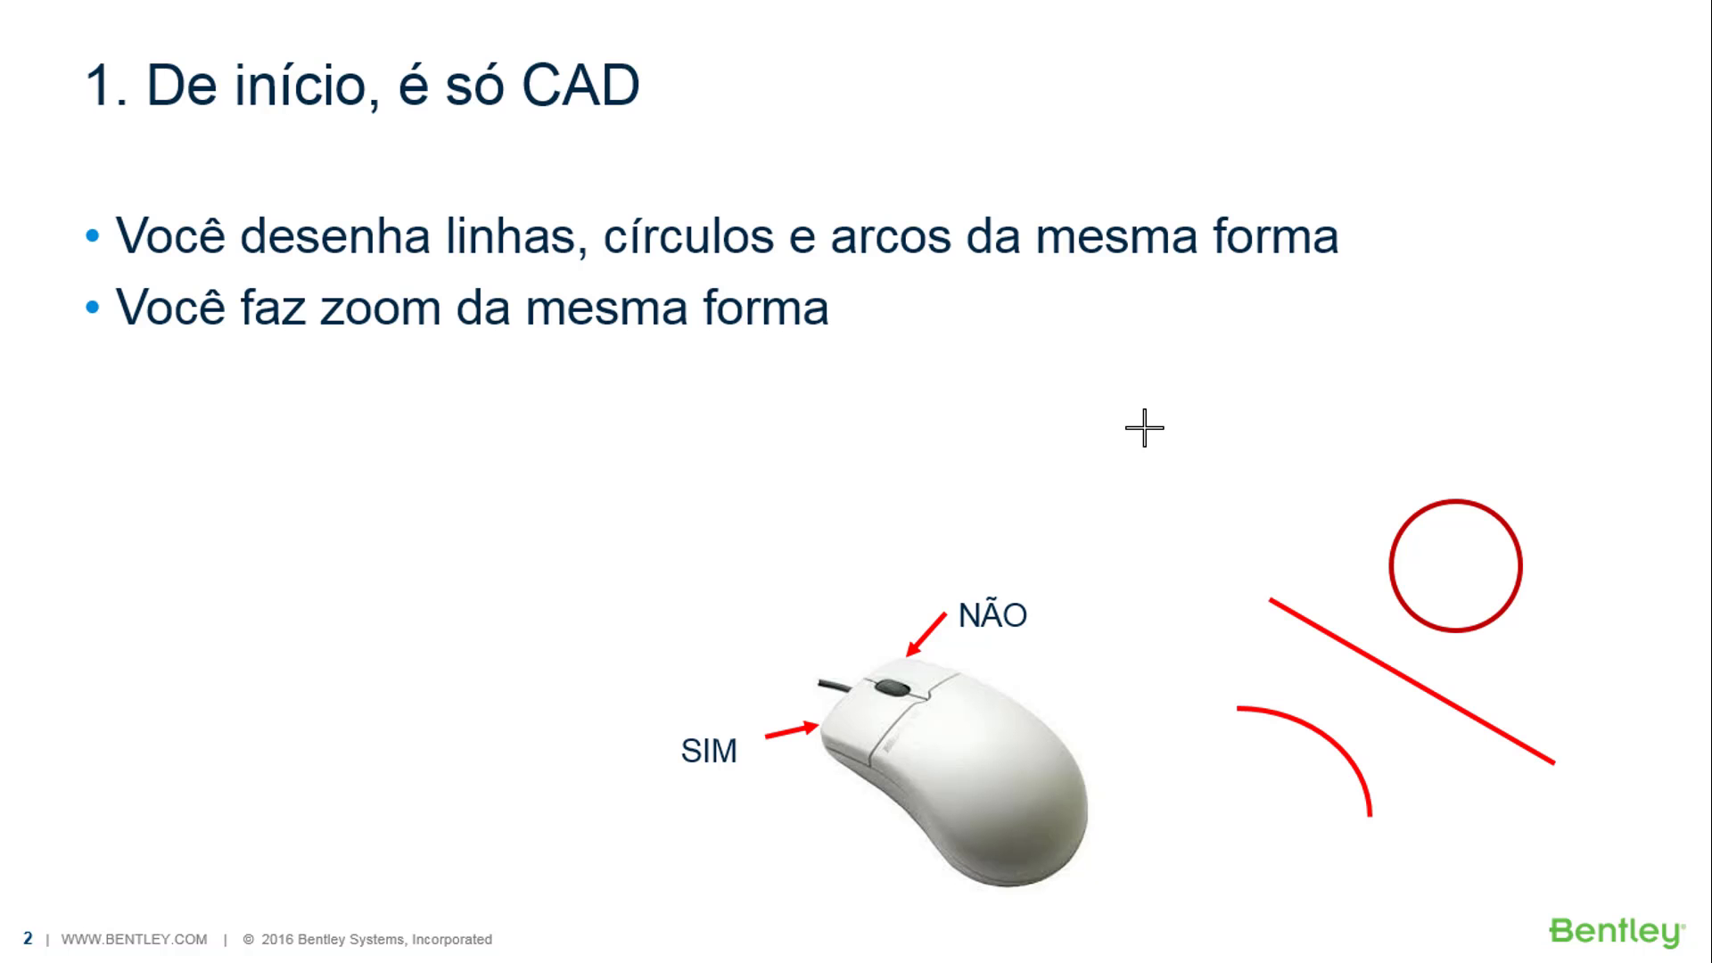
click(1144, 428)
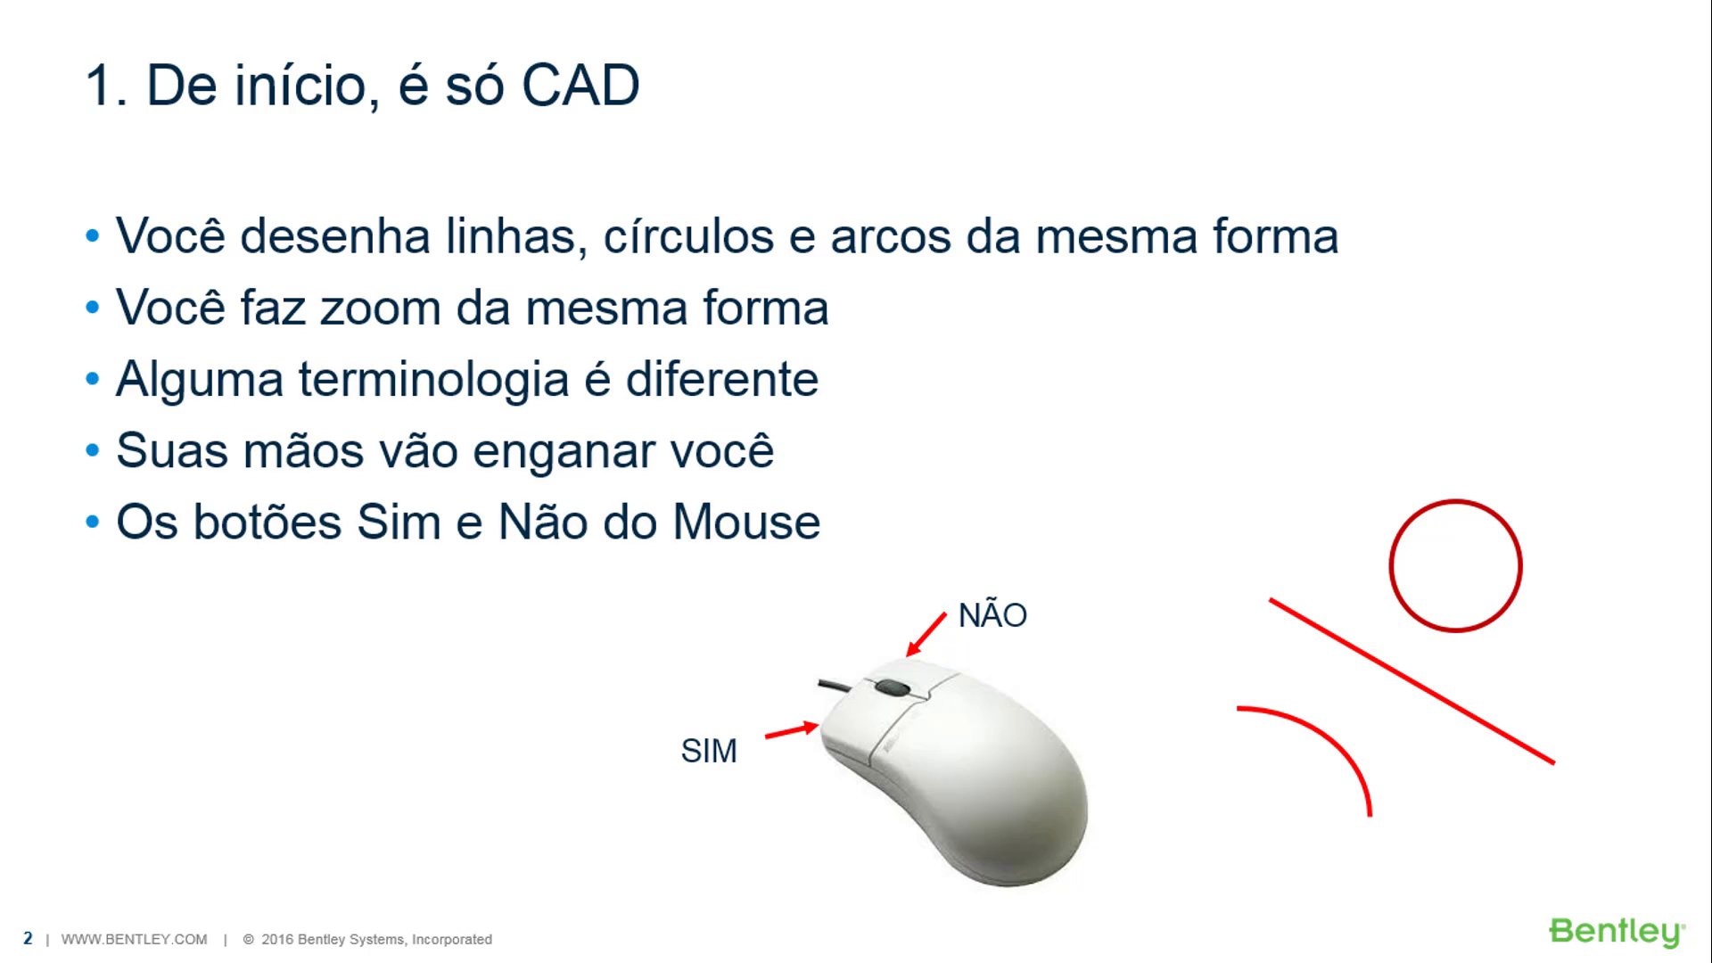
key(alt+Tab)
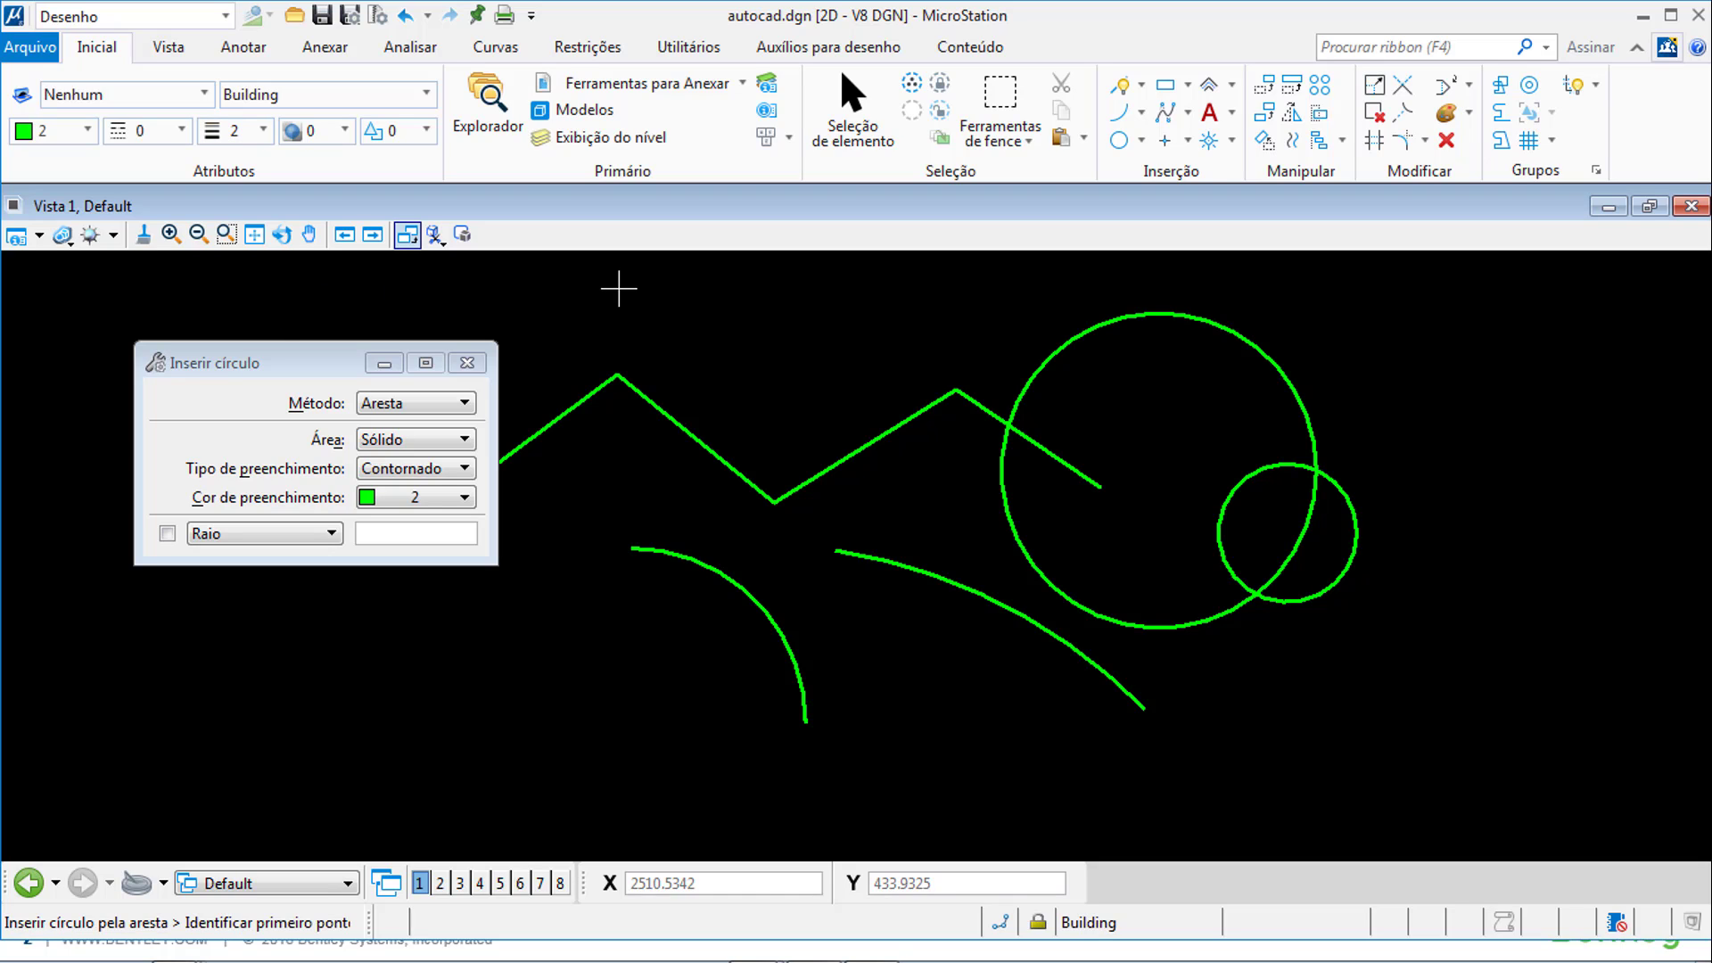
key(alt+Tab)
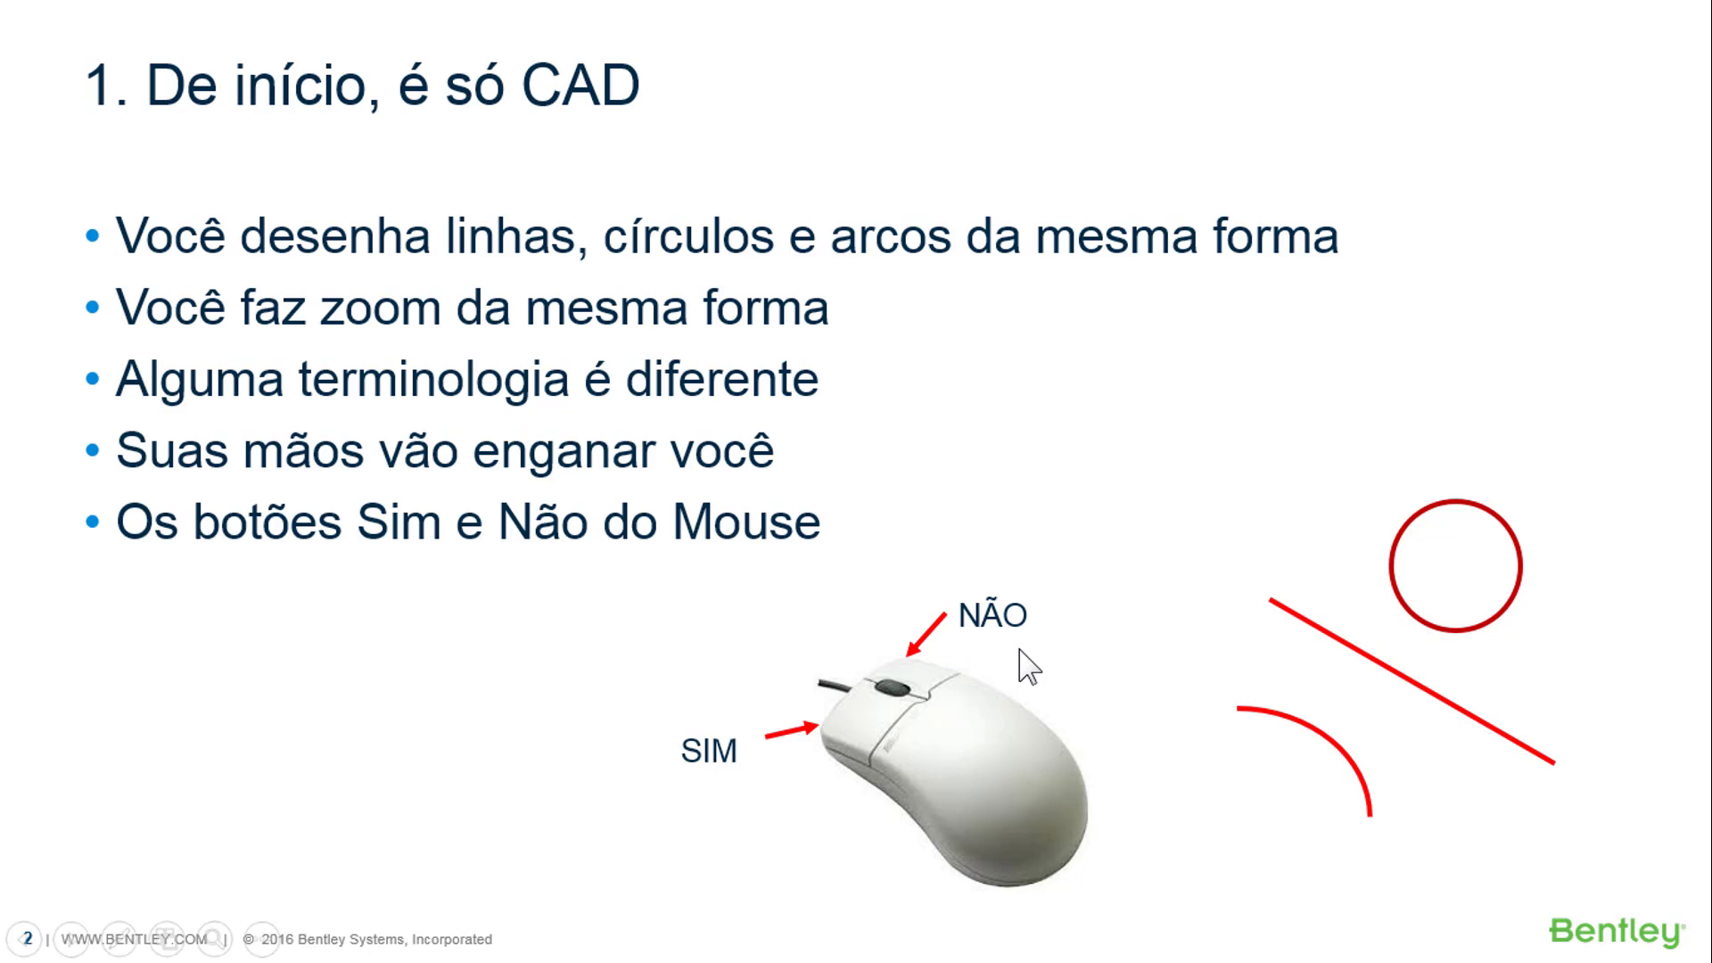
key(alt+Tab)
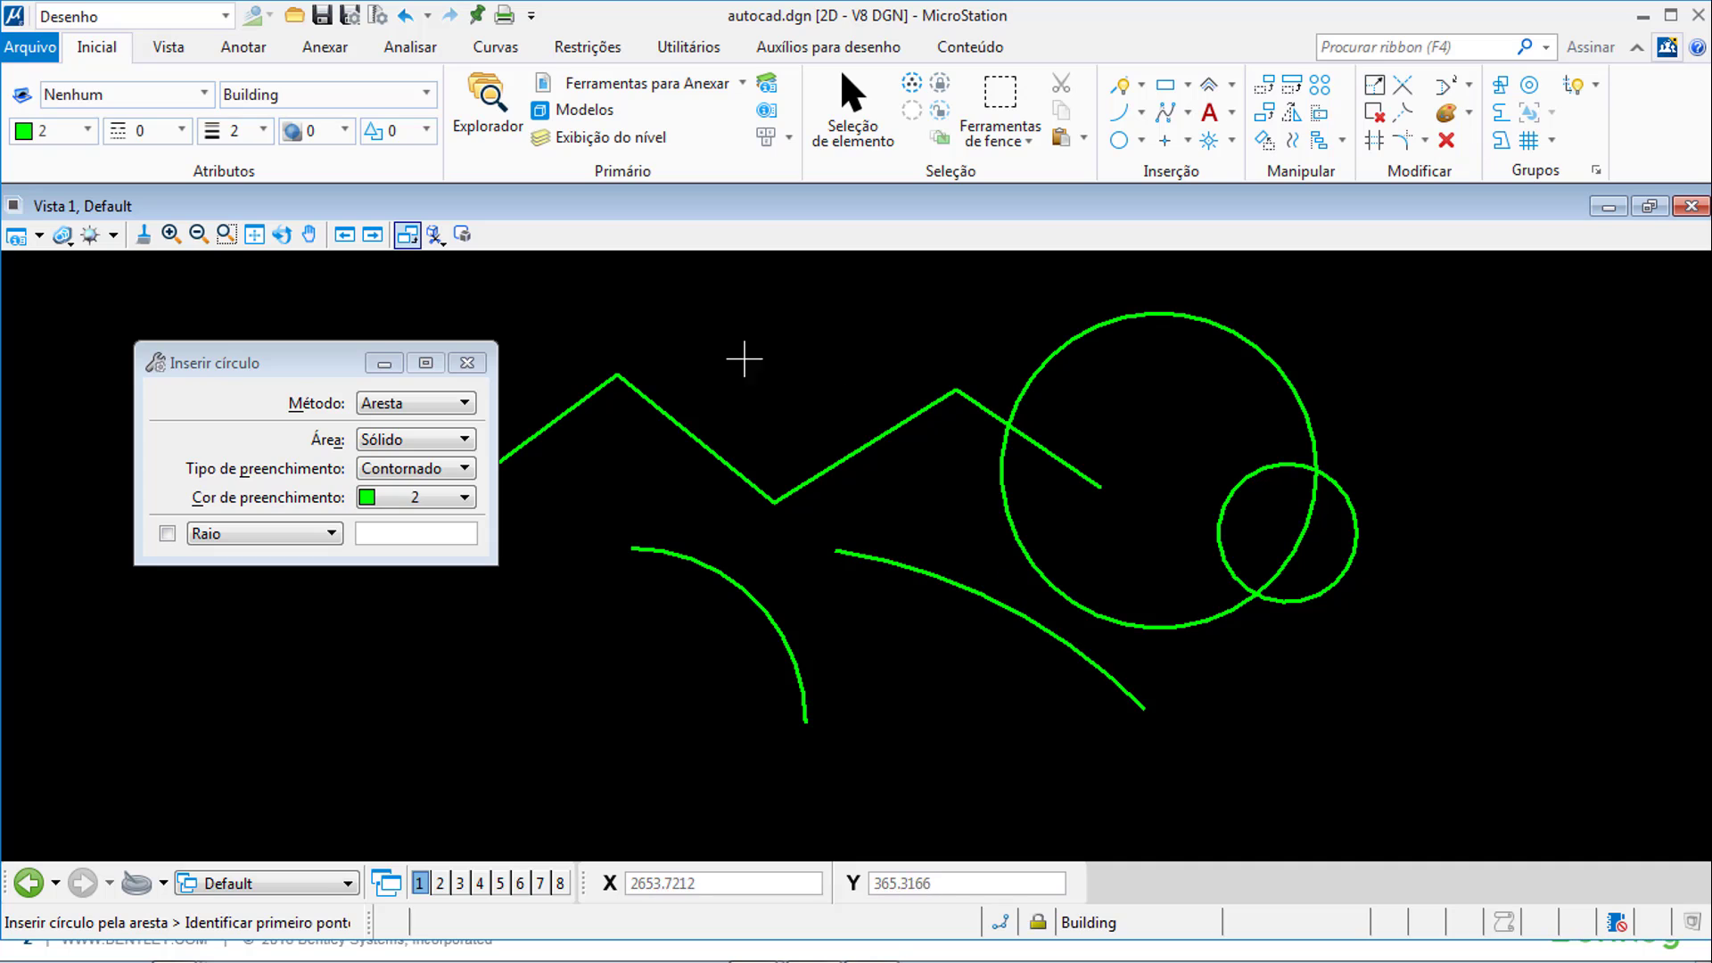
- Draw a four-segment SmartLine zigzag above the existing one, crossing the large circle and ending just beyond it
click(1122, 87)
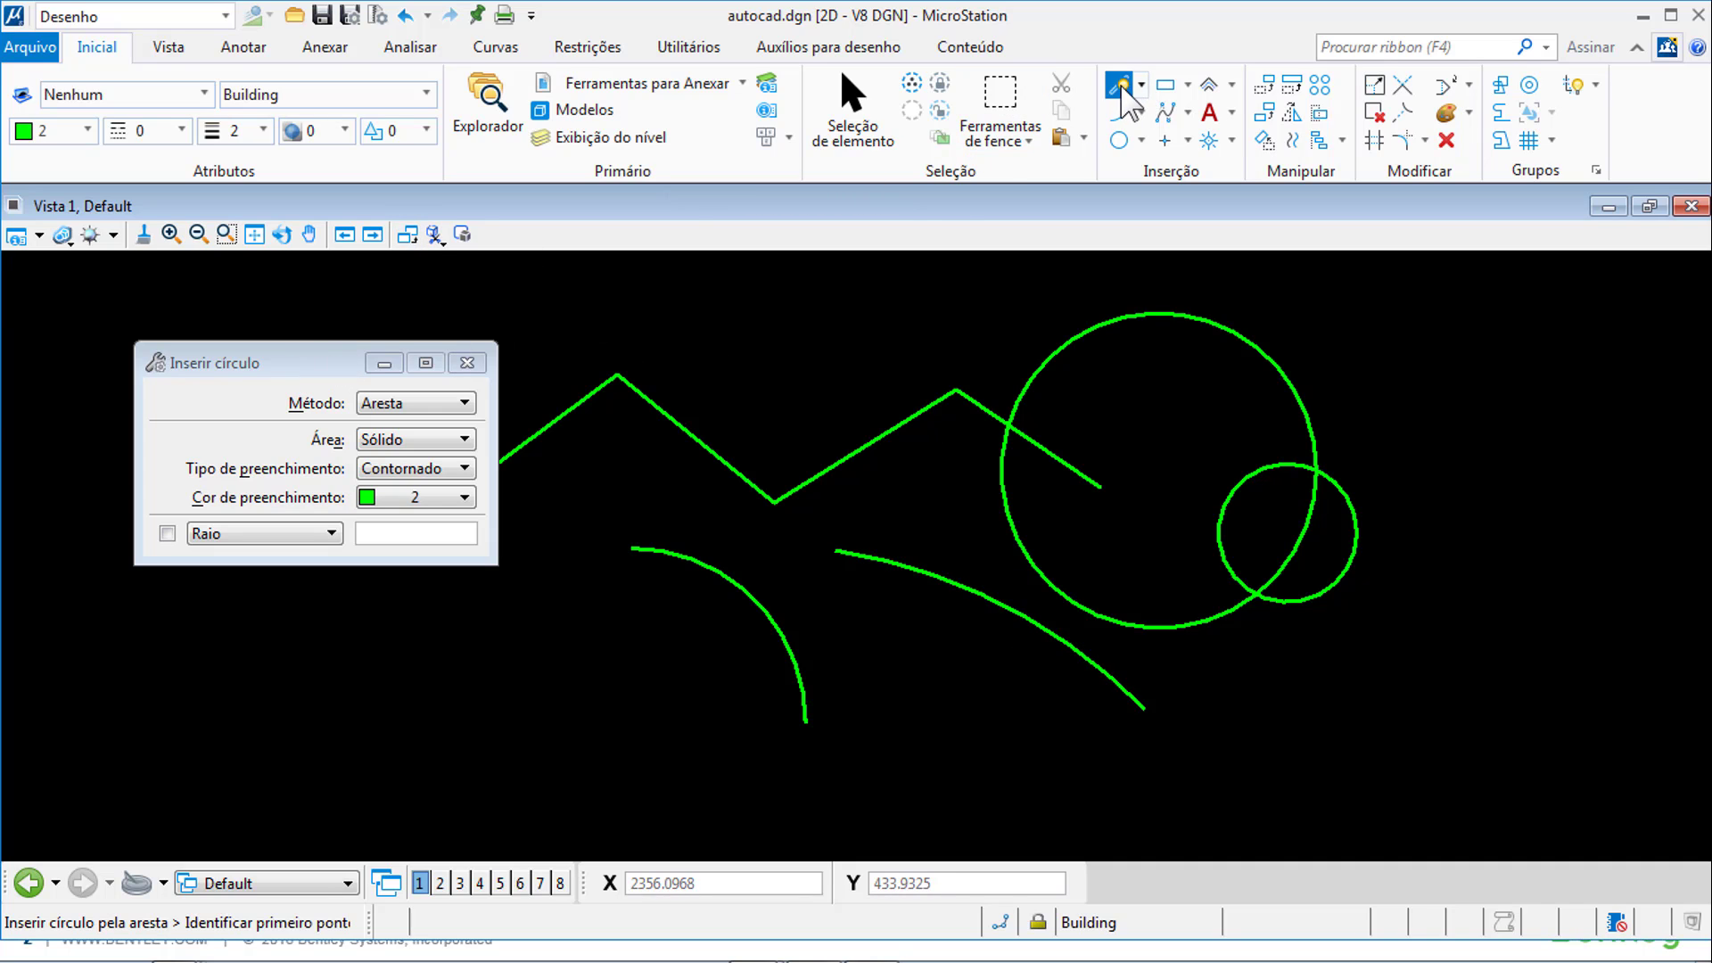
click(715, 367)
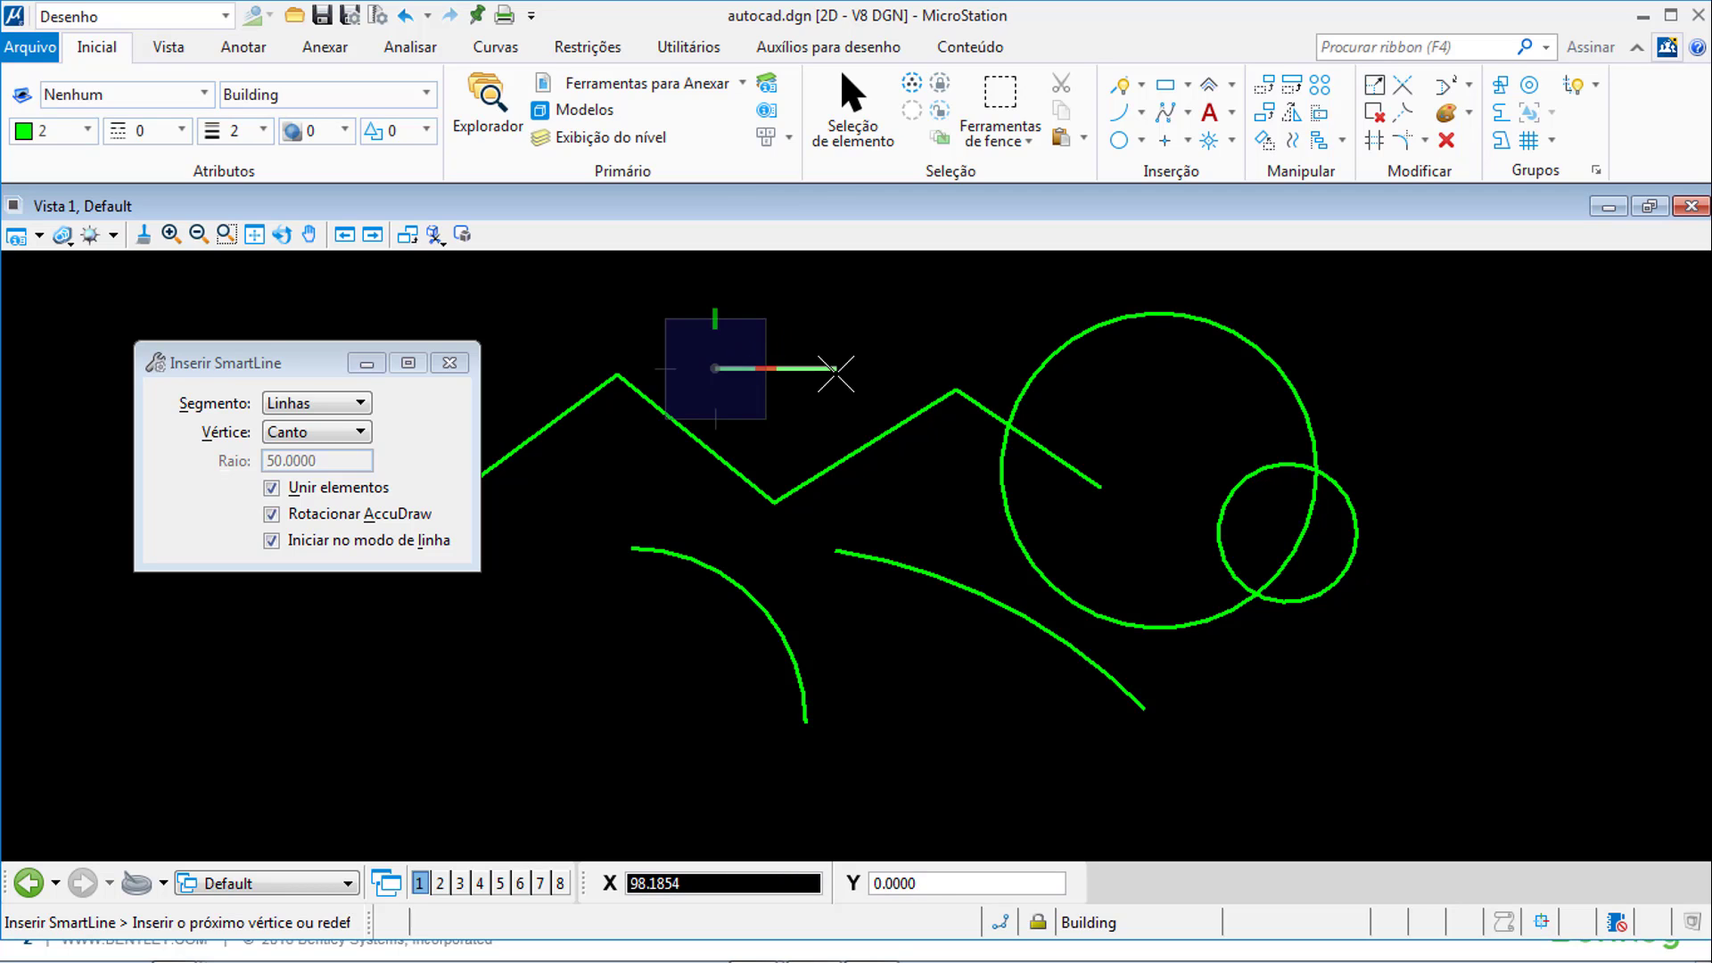
click(809, 441)
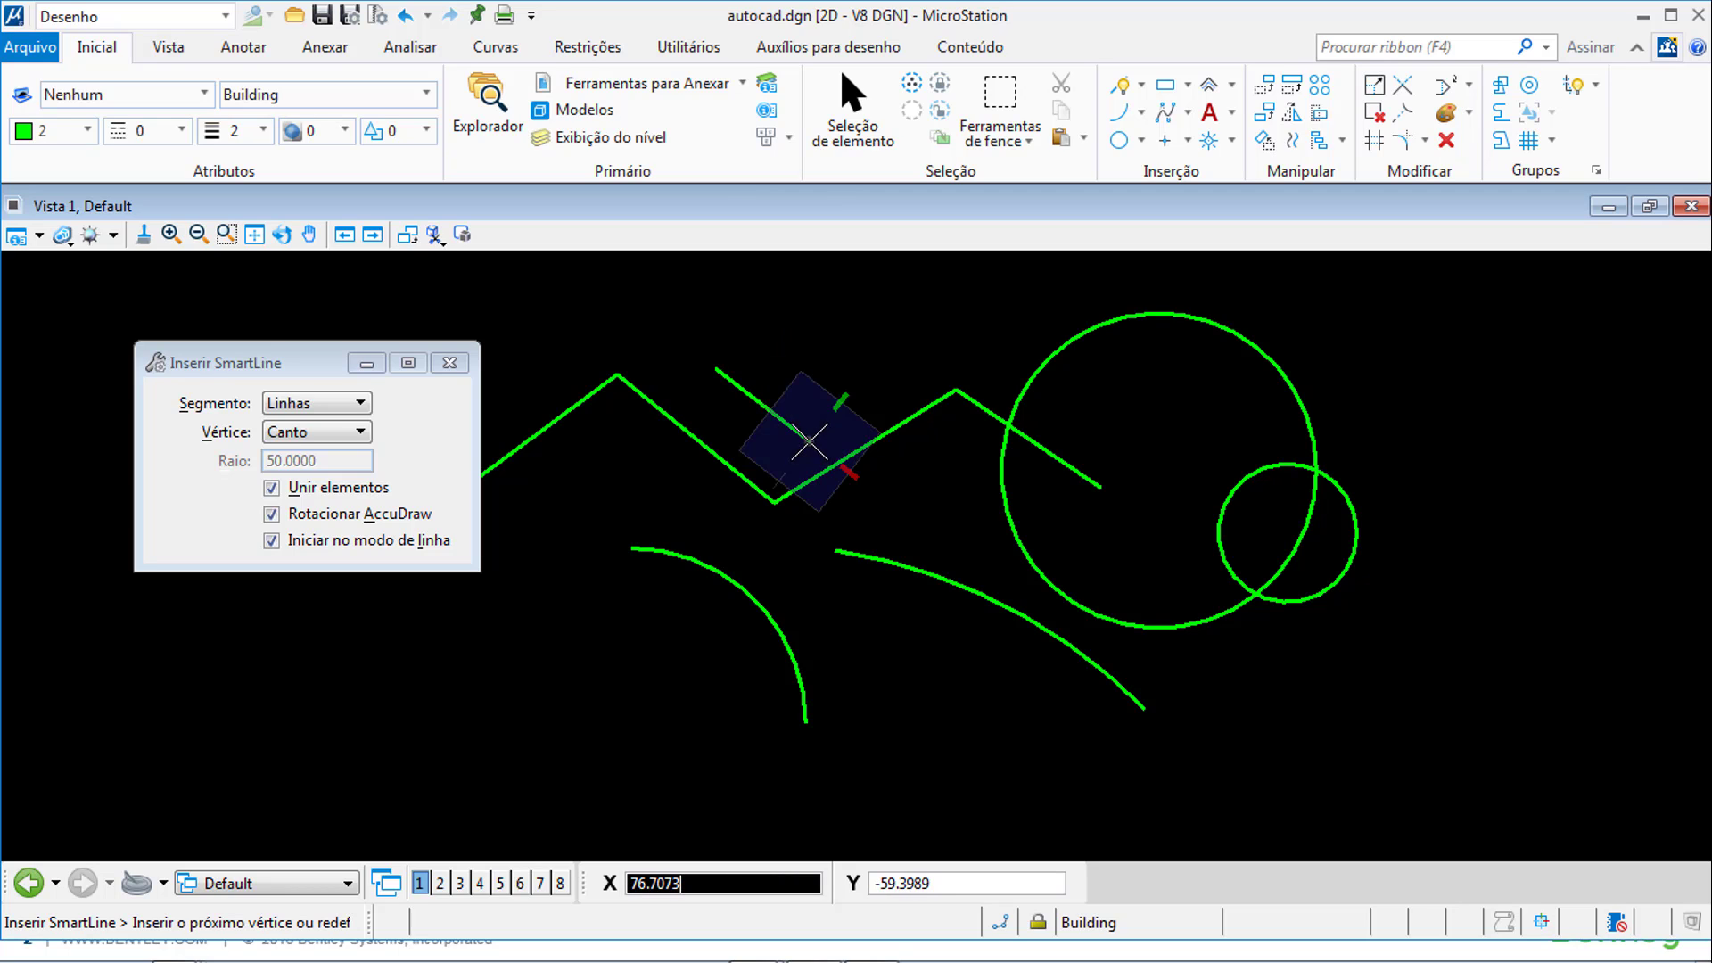
click(957, 309)
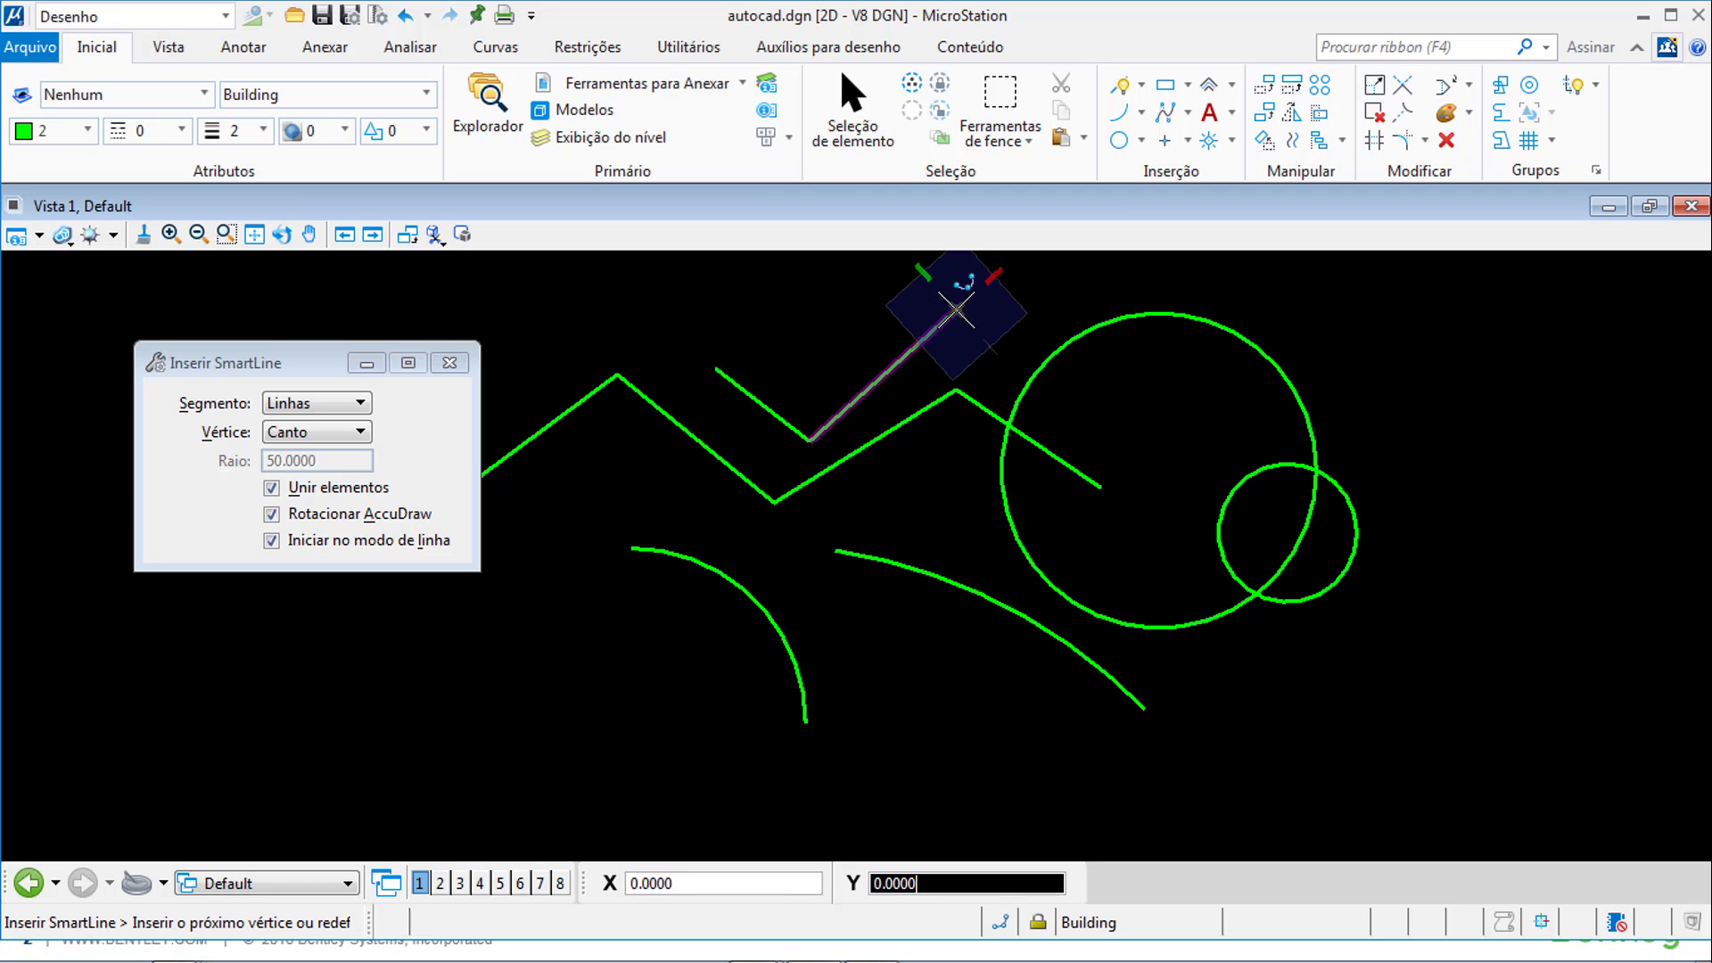
click(1156, 408)
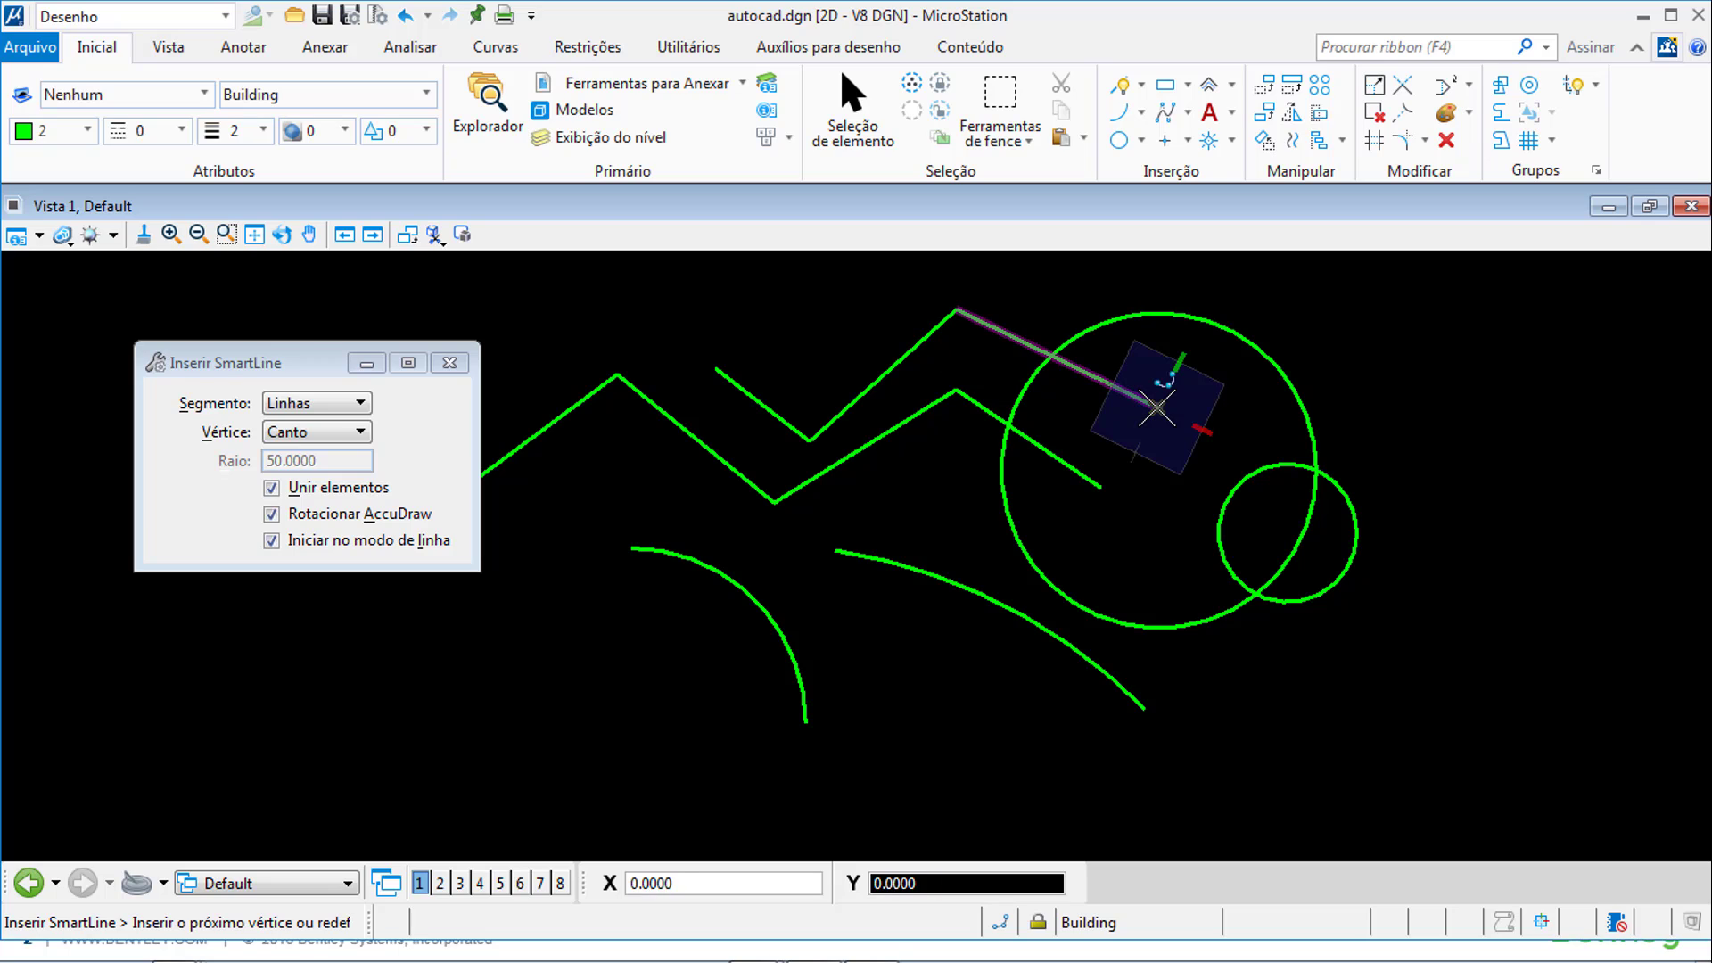
click(1373, 346)
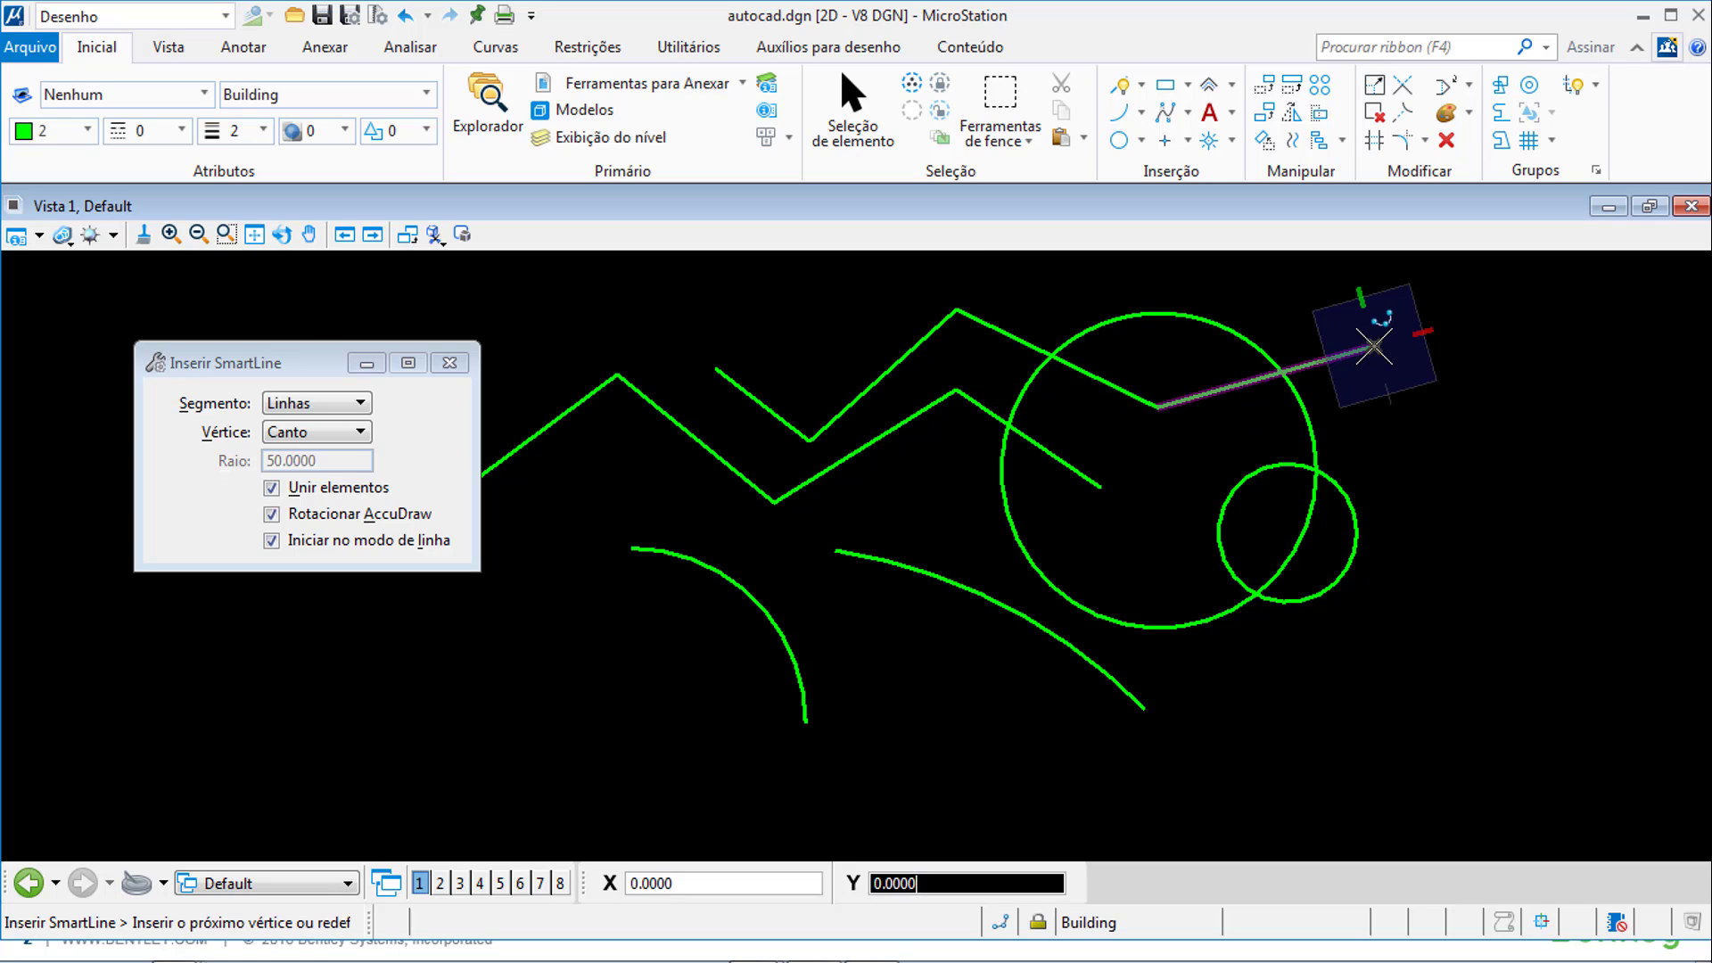
right_click(1483, 477)
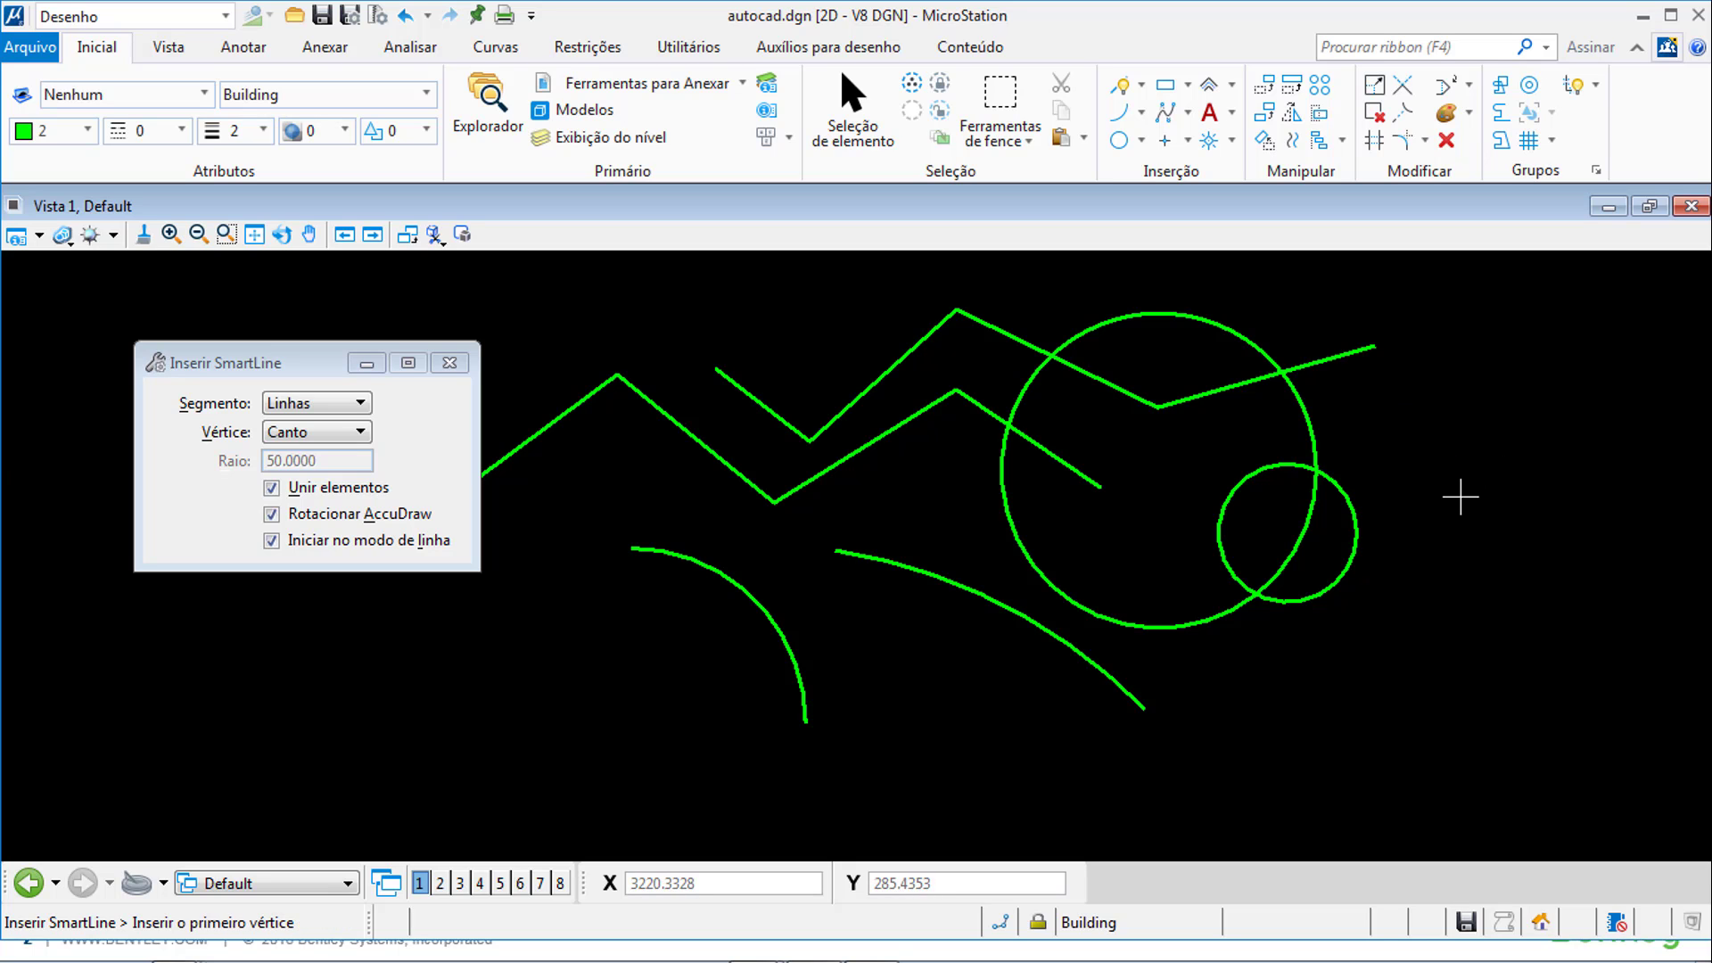
- Draw an Ortogonal block as a wide rectangle in the empty area to the right of the circles
middle_drag(1458, 558, 1063, 596)
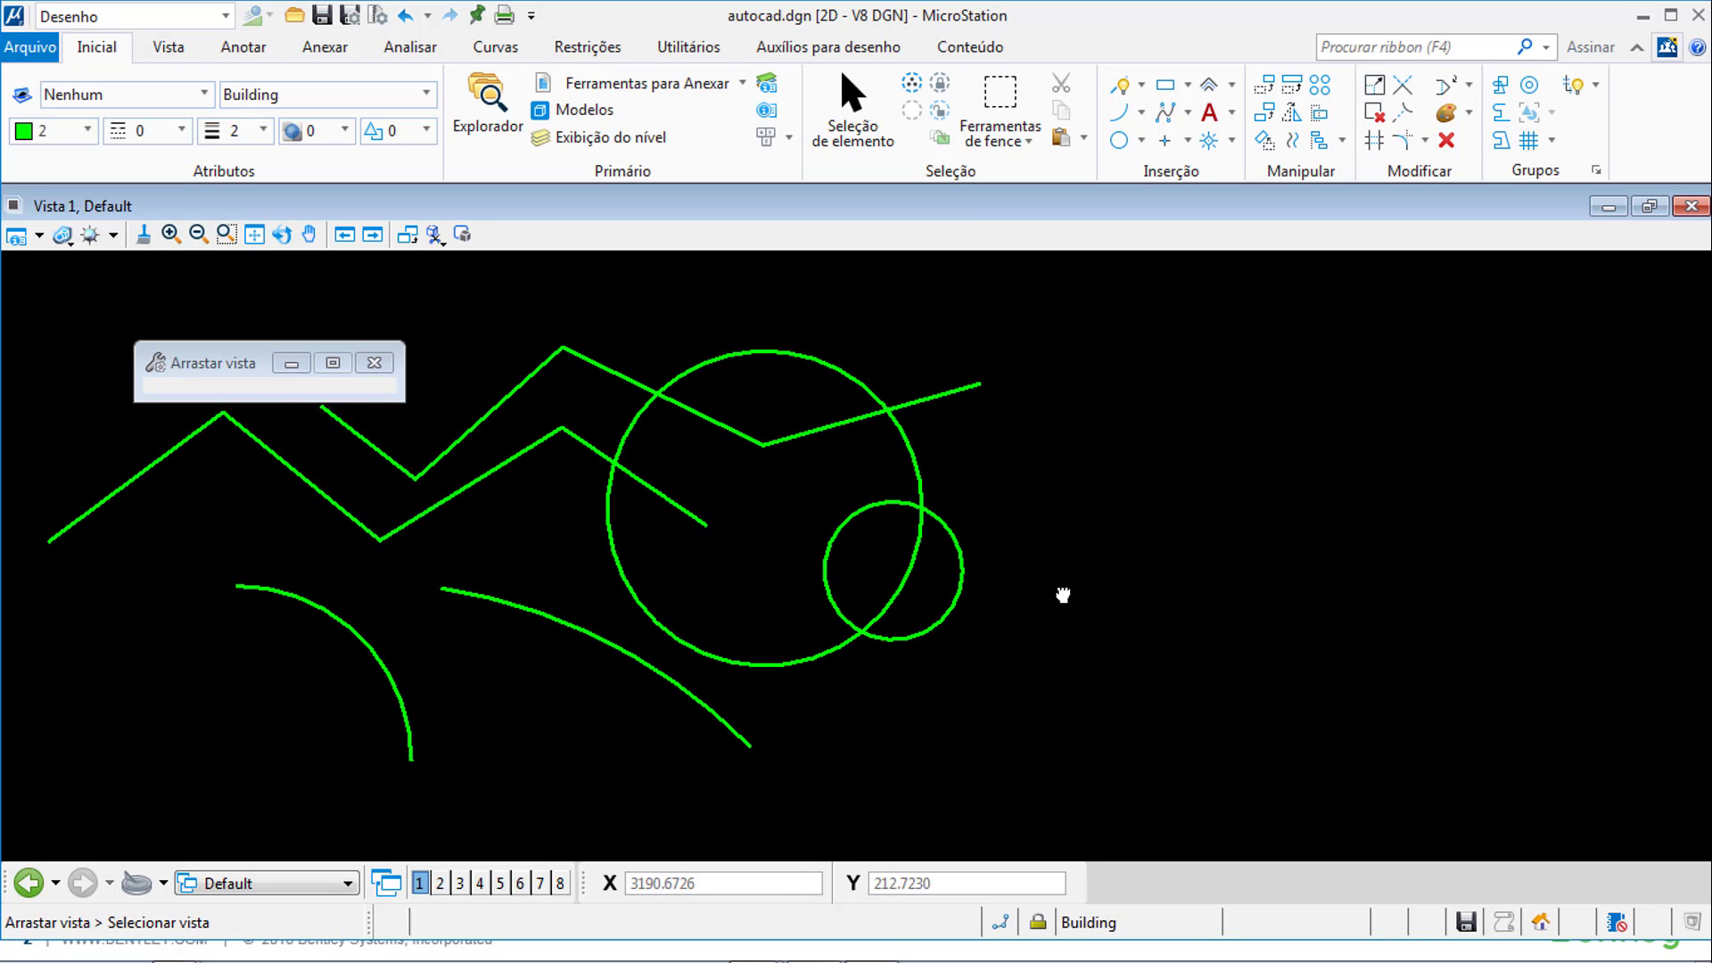
click(1166, 85)
click(1202, 427)
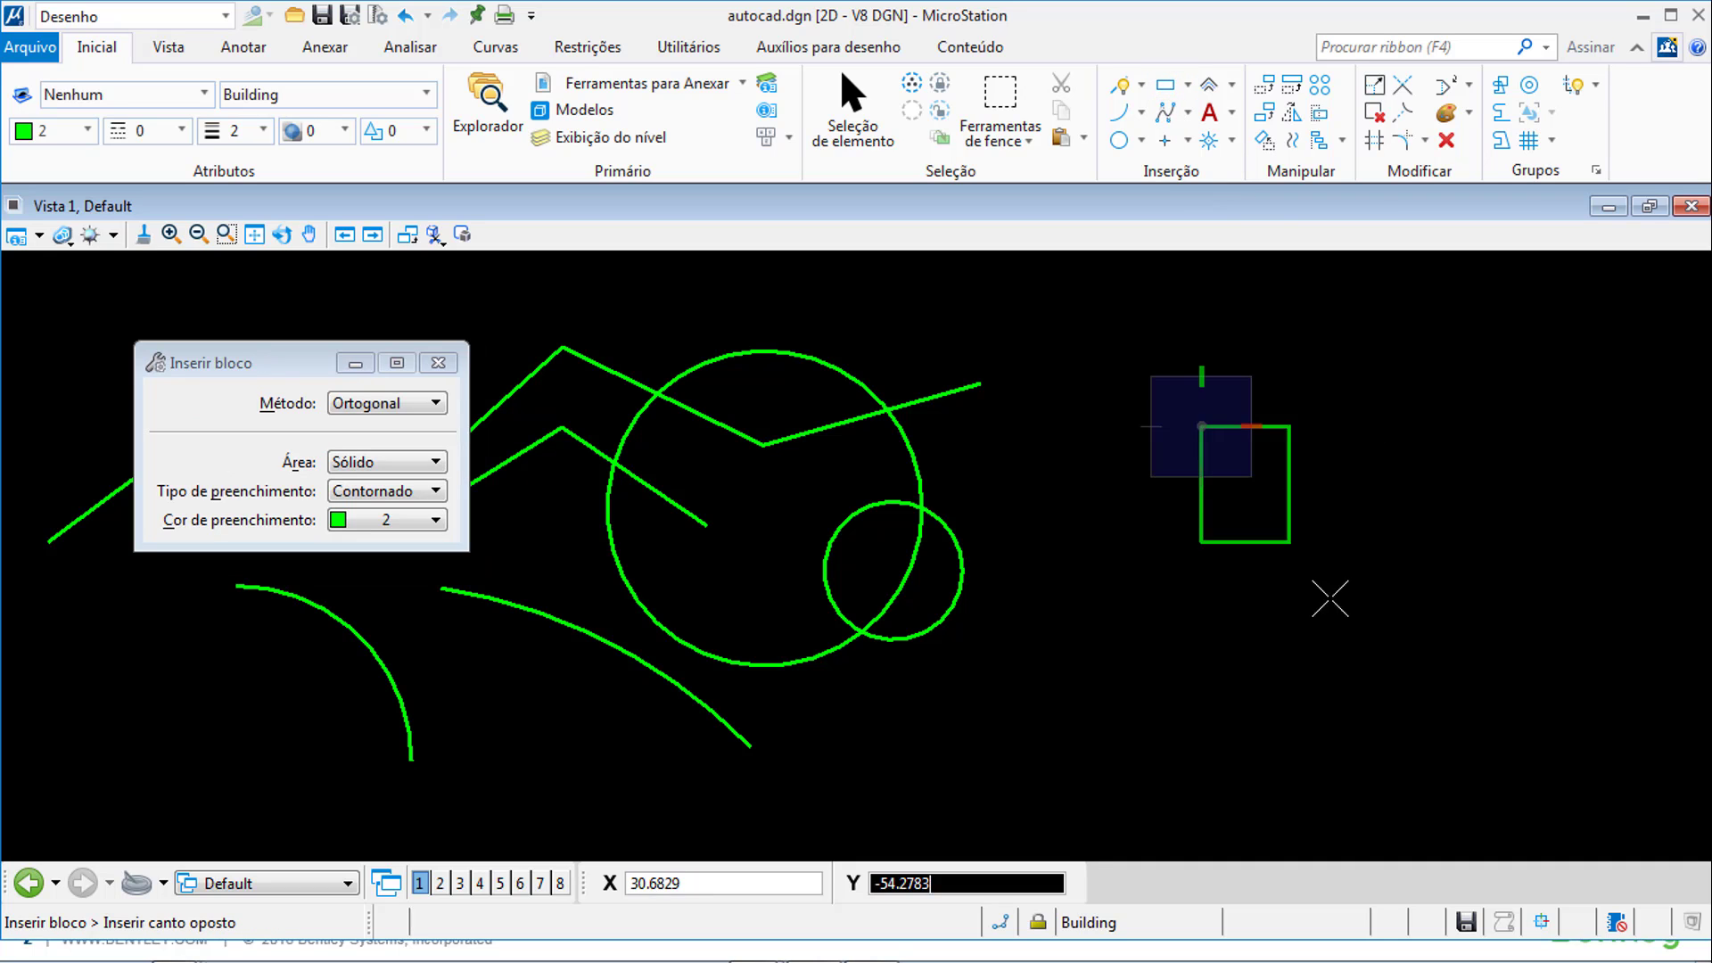
click(1592, 669)
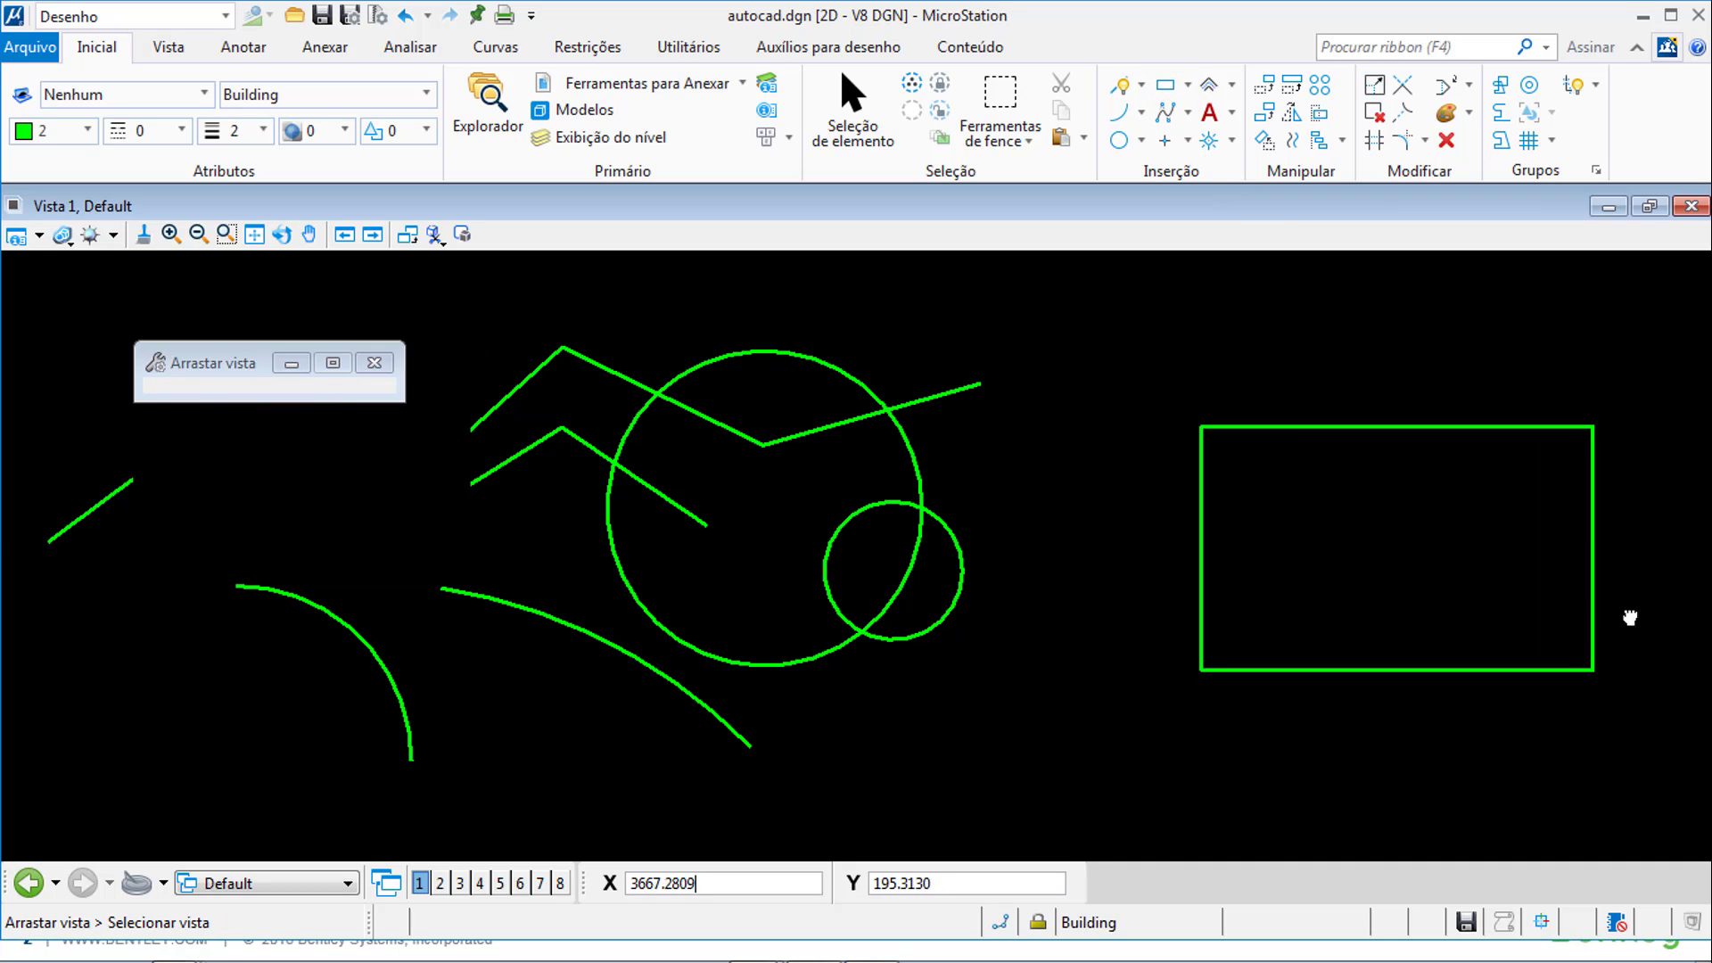
middle_drag(1640, 612, 1110, 622)
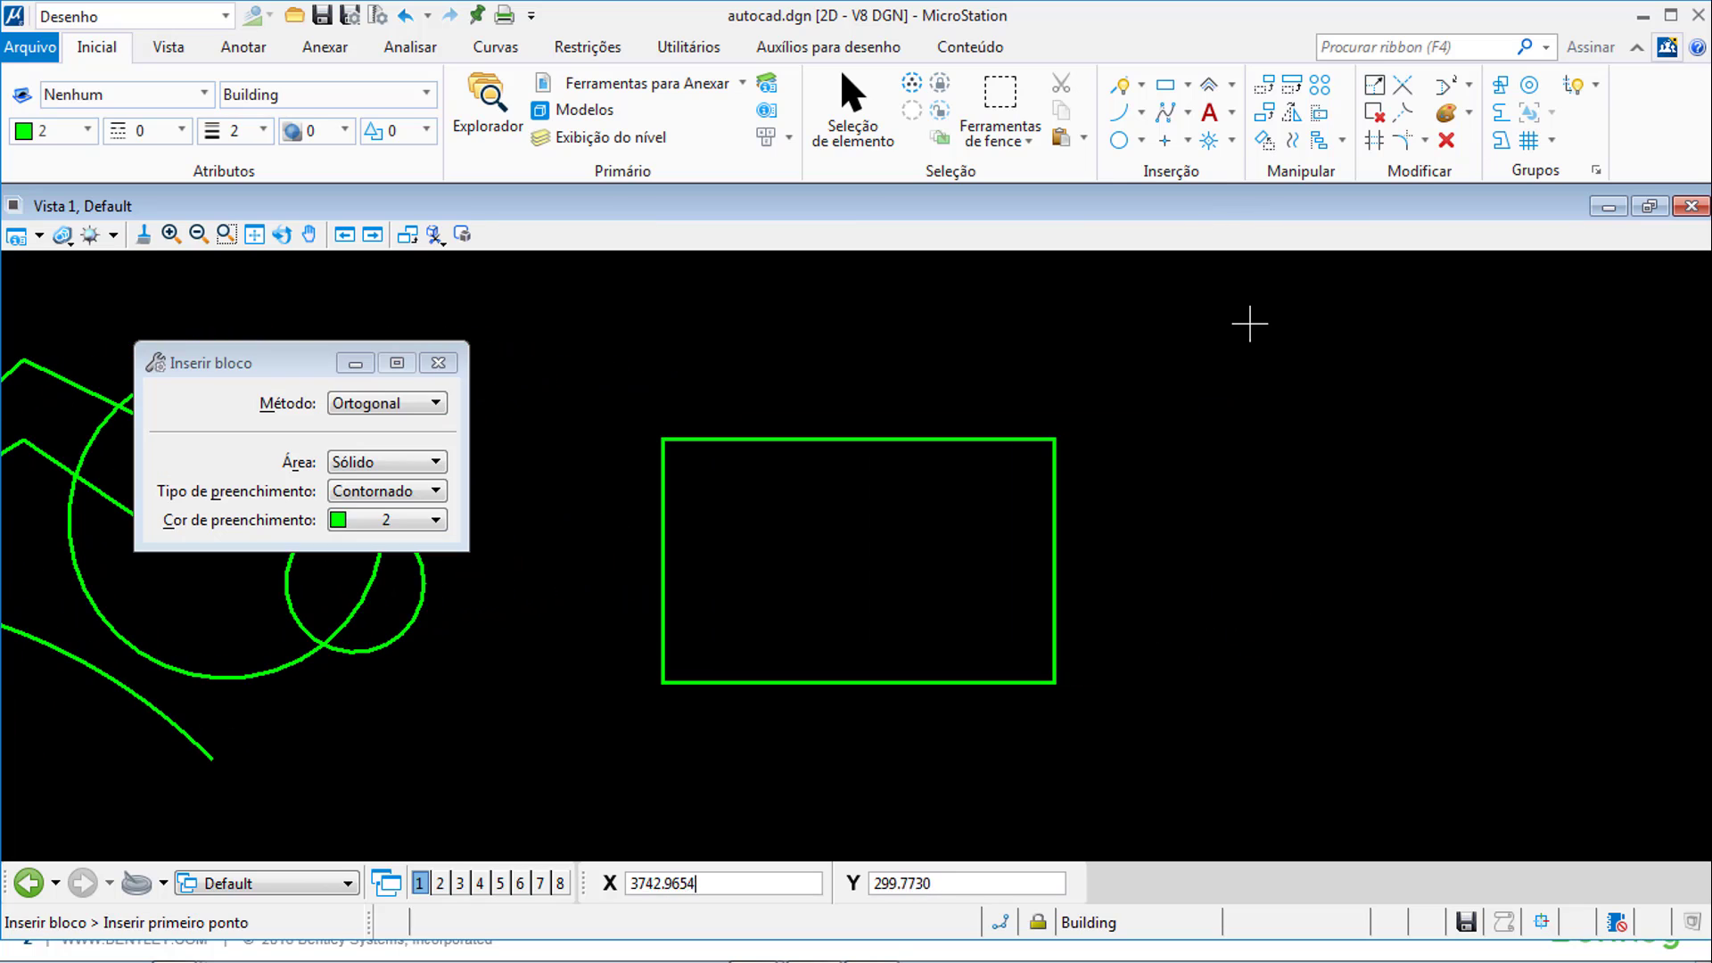
- Draw a small circle with the Centro method, centred on the block's upper-right corner
click(1118, 140)
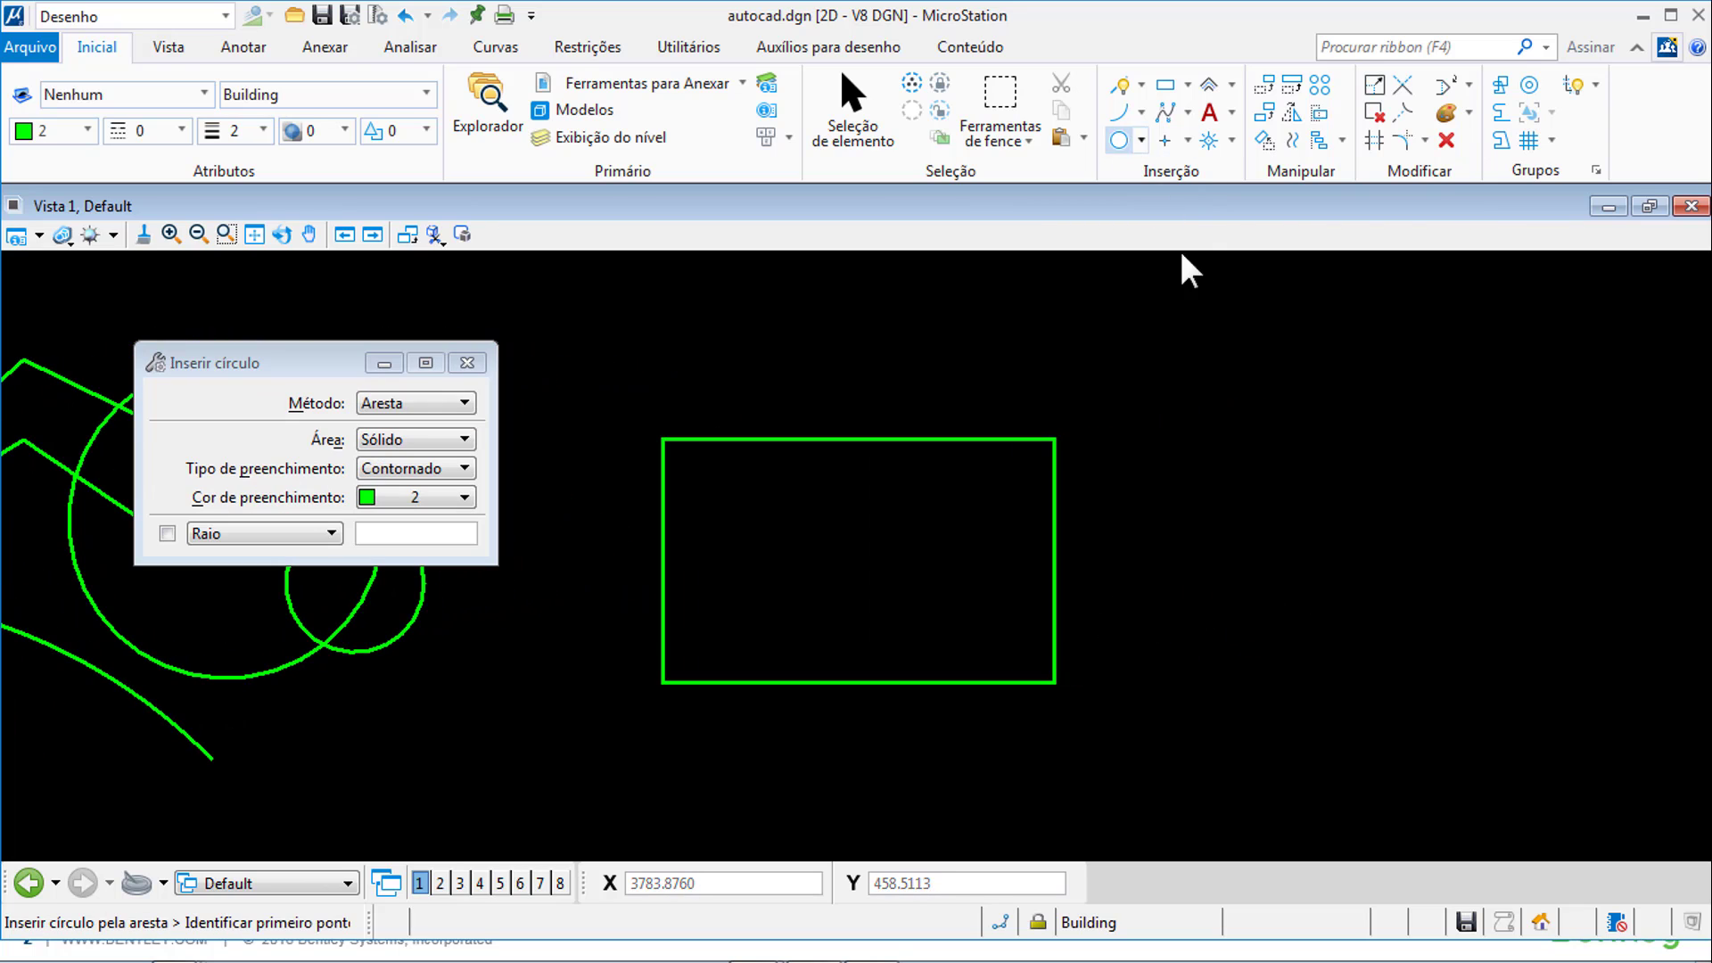
click(1053, 439)
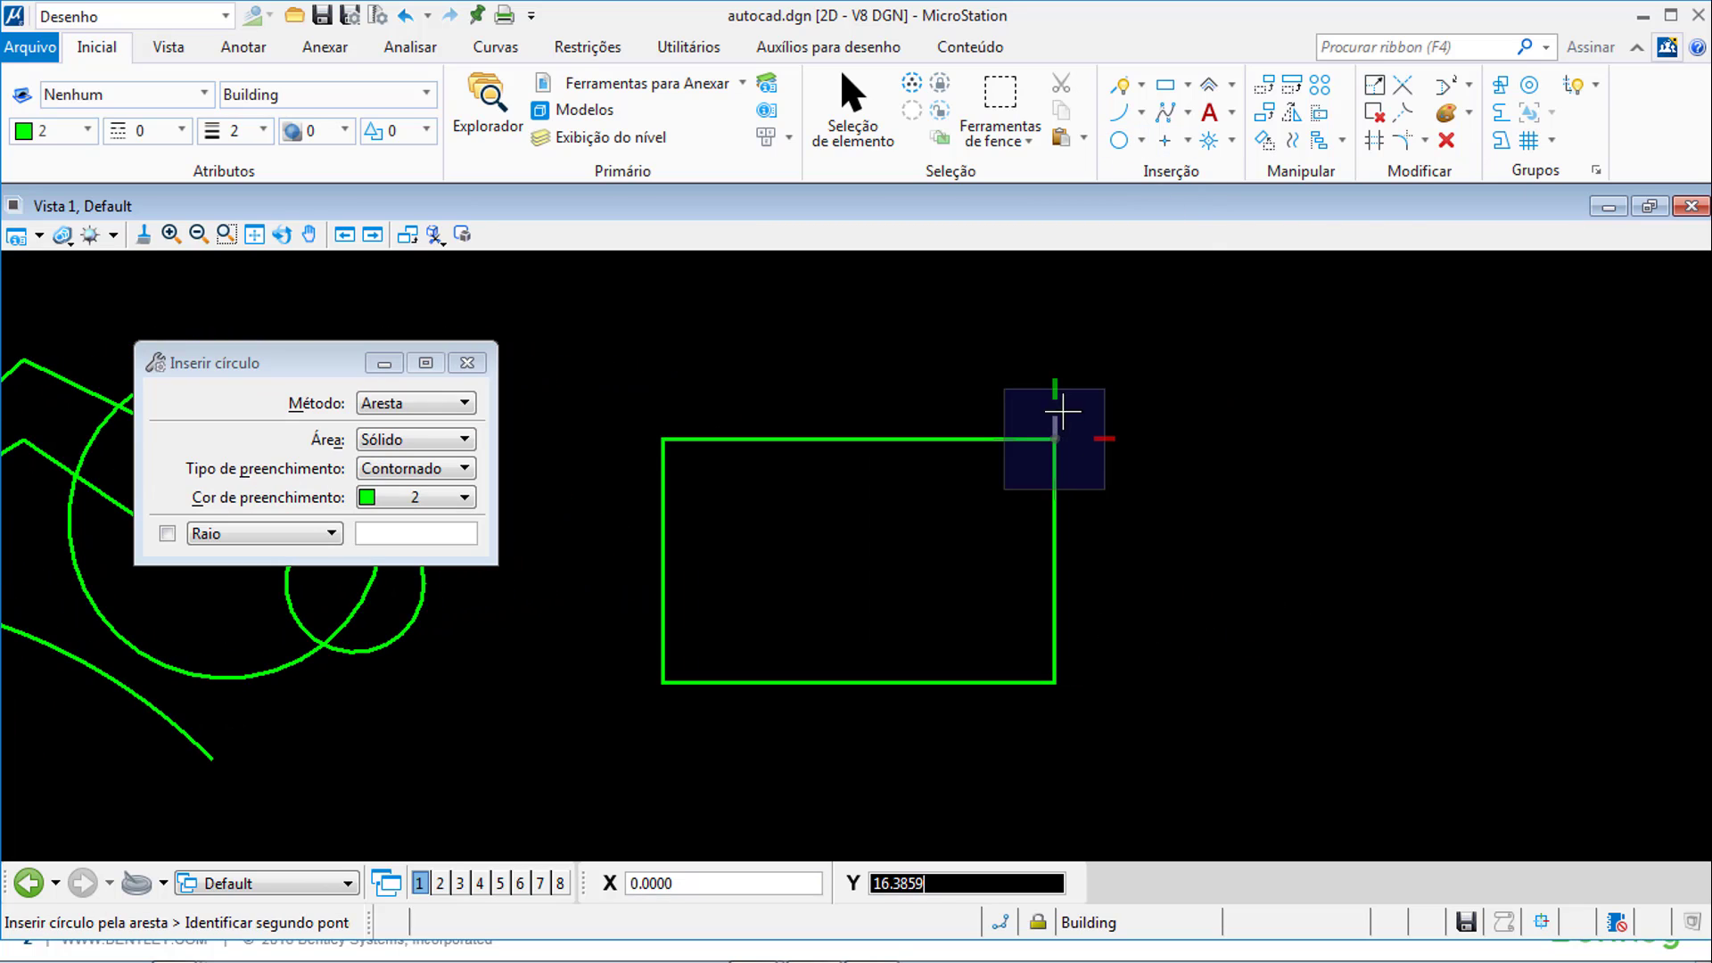
click(451, 409)
click(443, 373)
click(1054, 439)
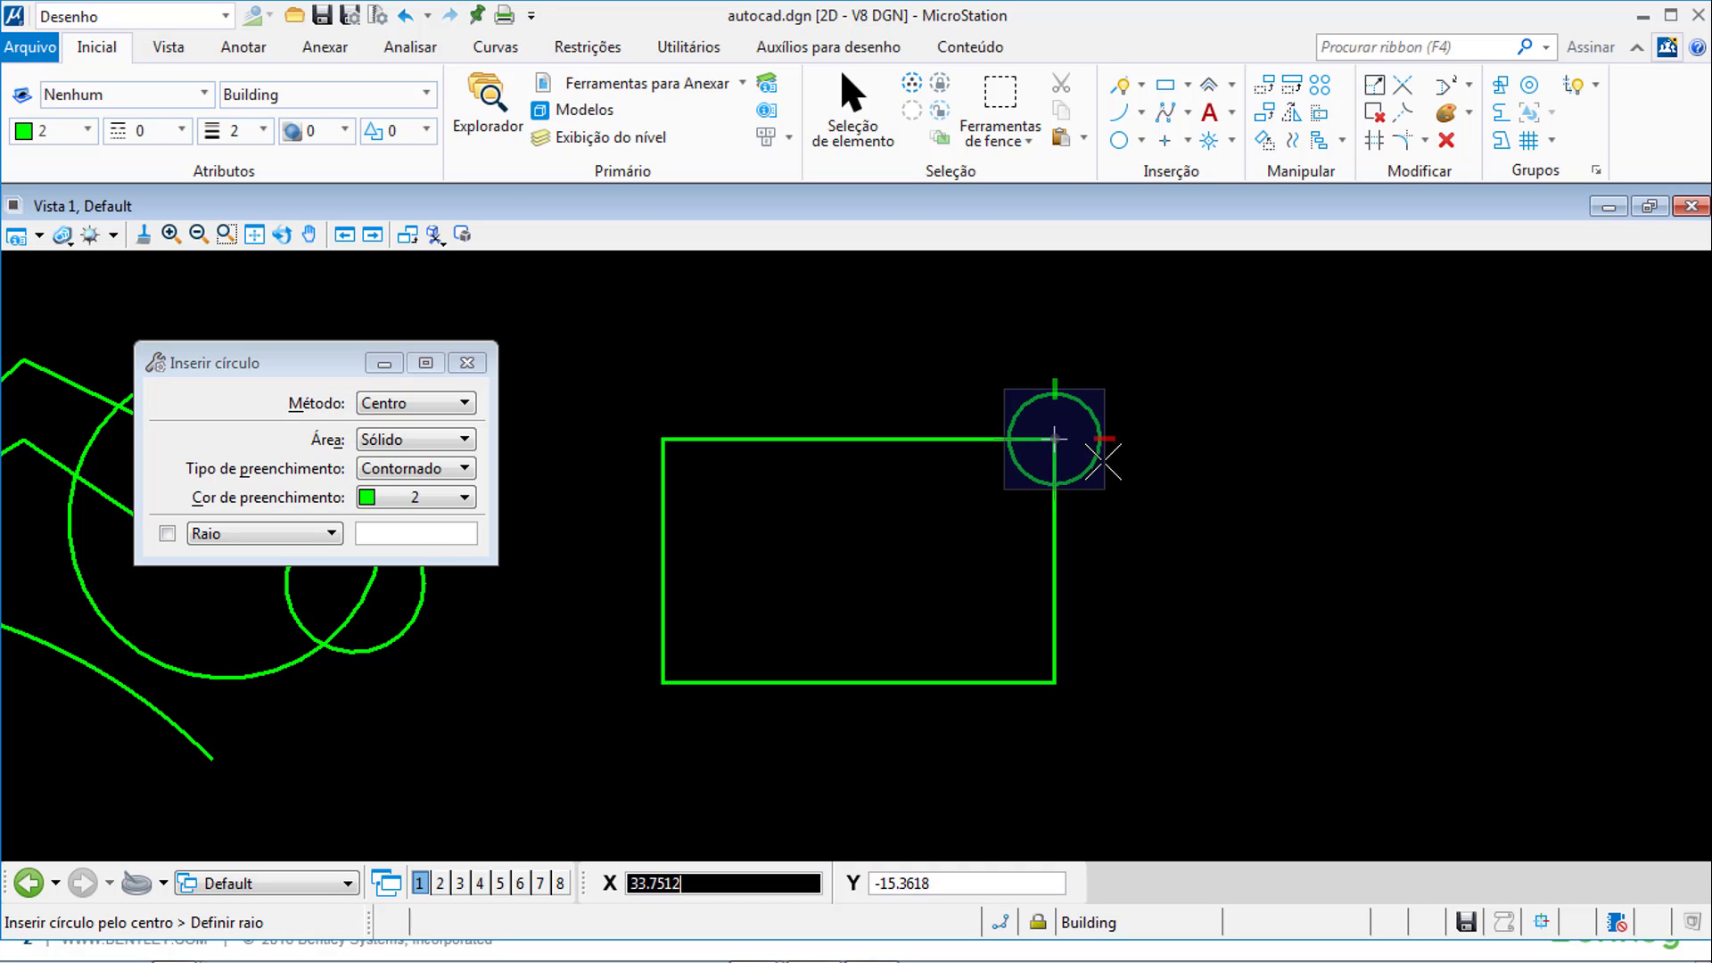
click(1108, 471)
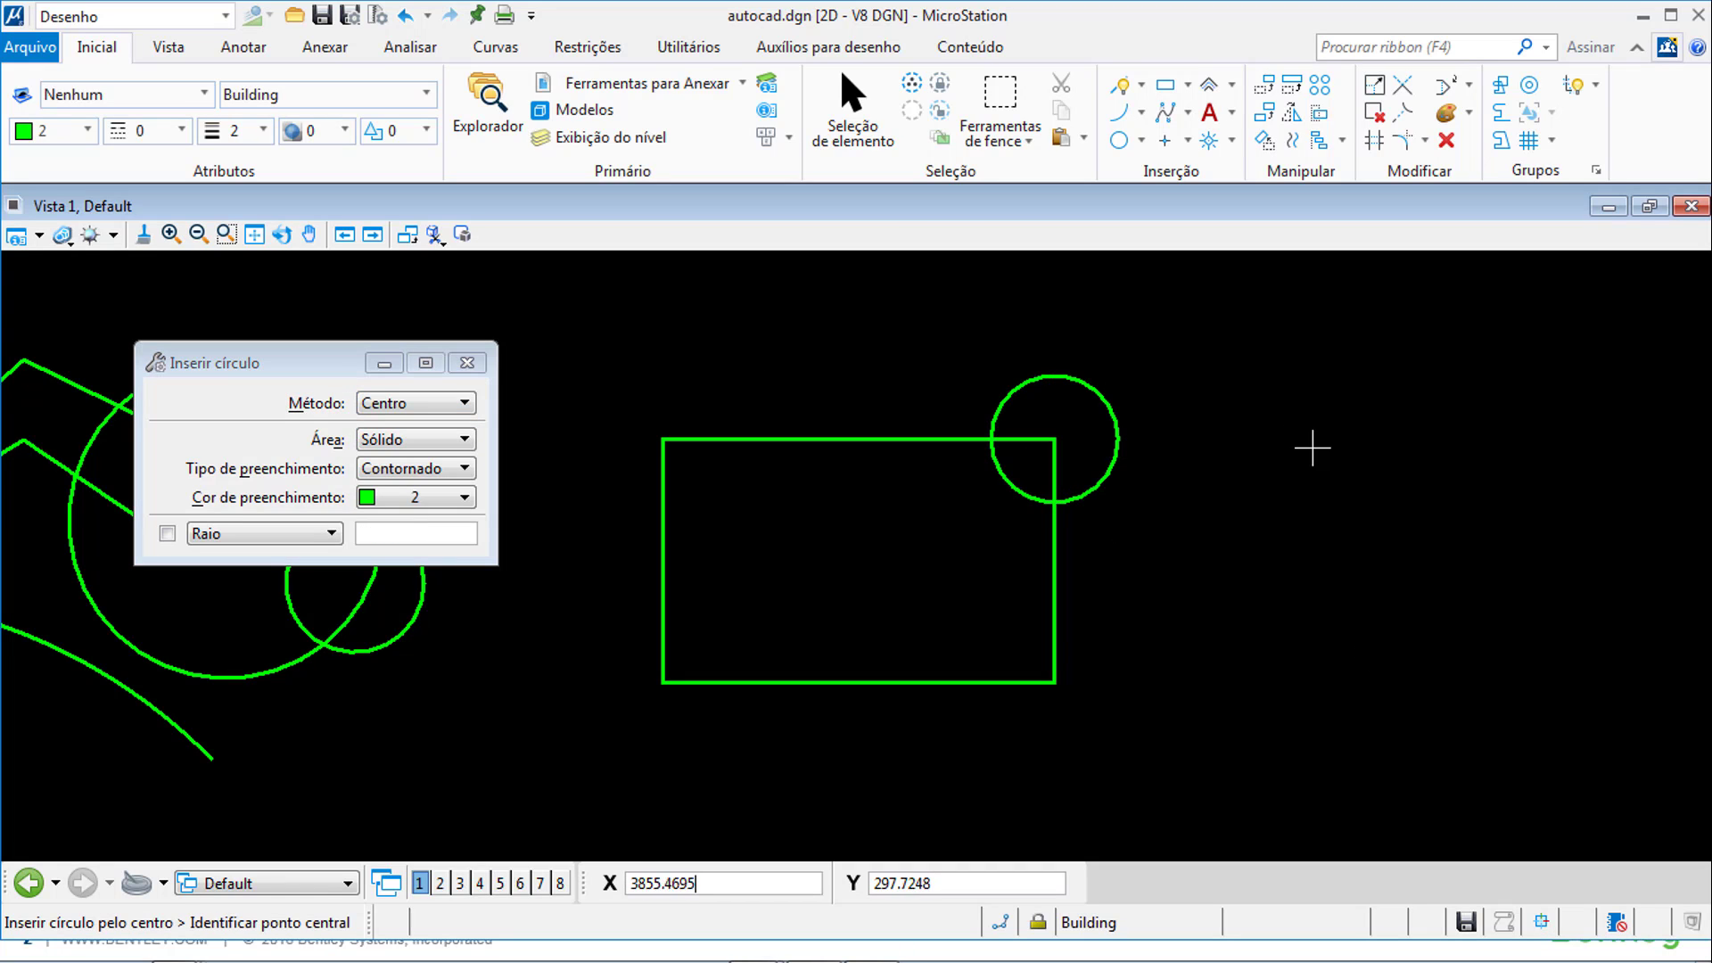
- Copy the corner circle by its centre onto the block's upper-left, lower-left and lower-right corners
right_click(1294, 402)
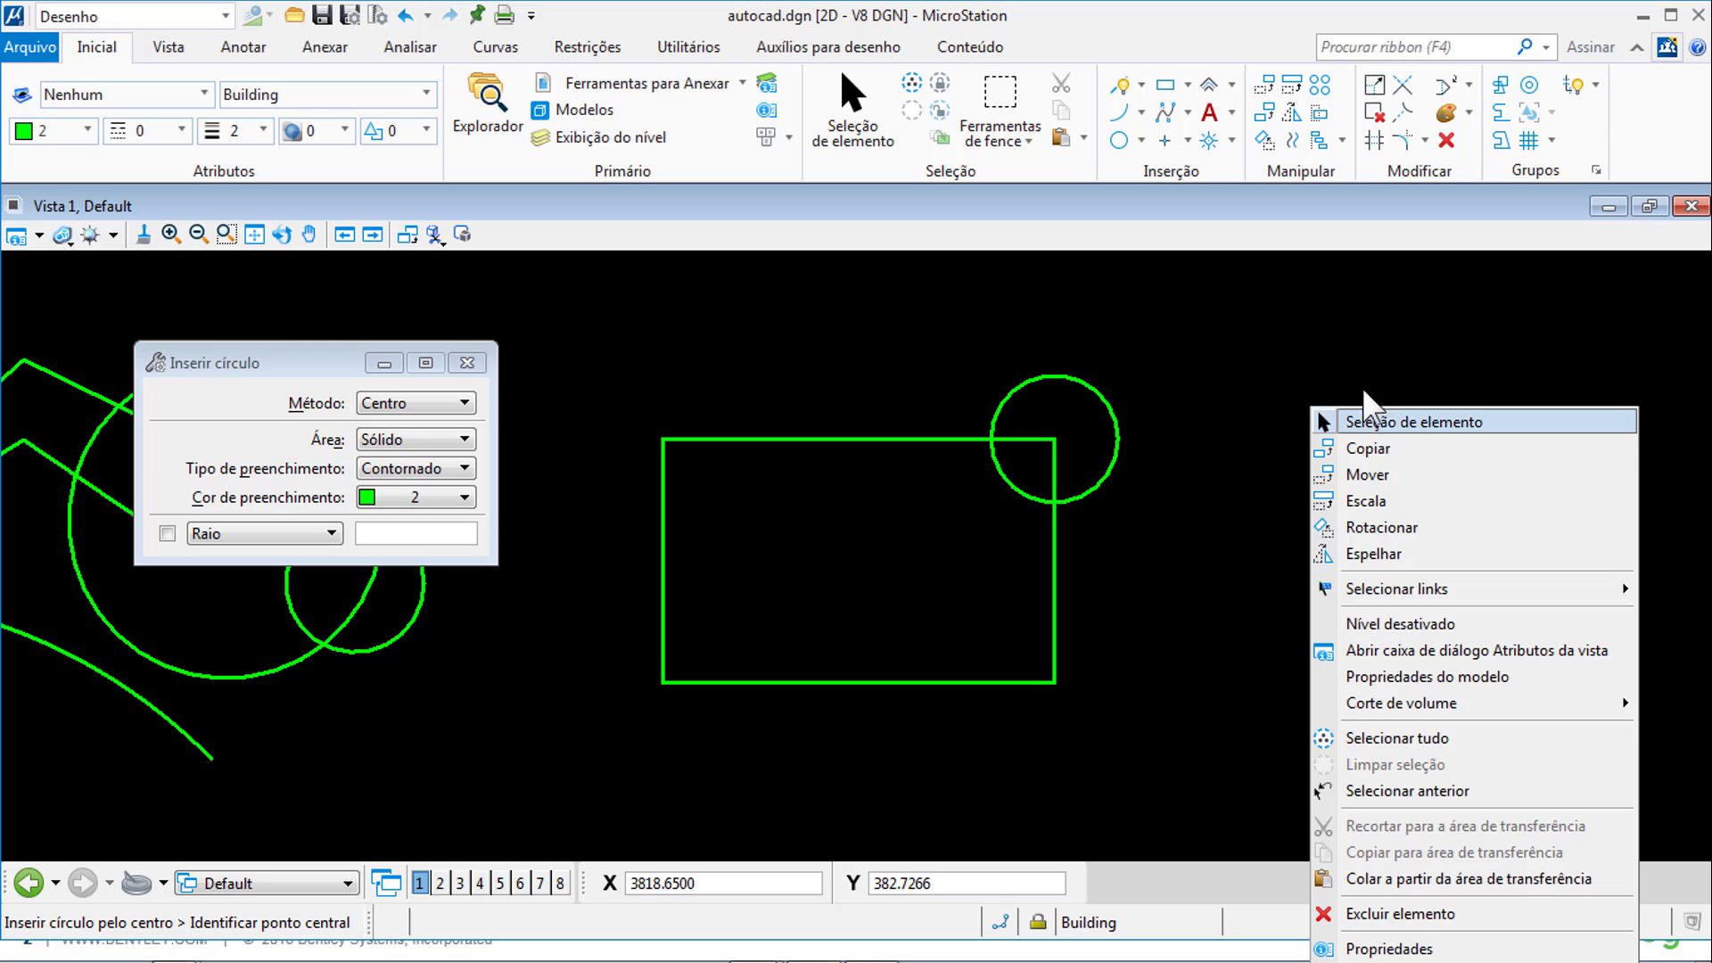
click(1388, 450)
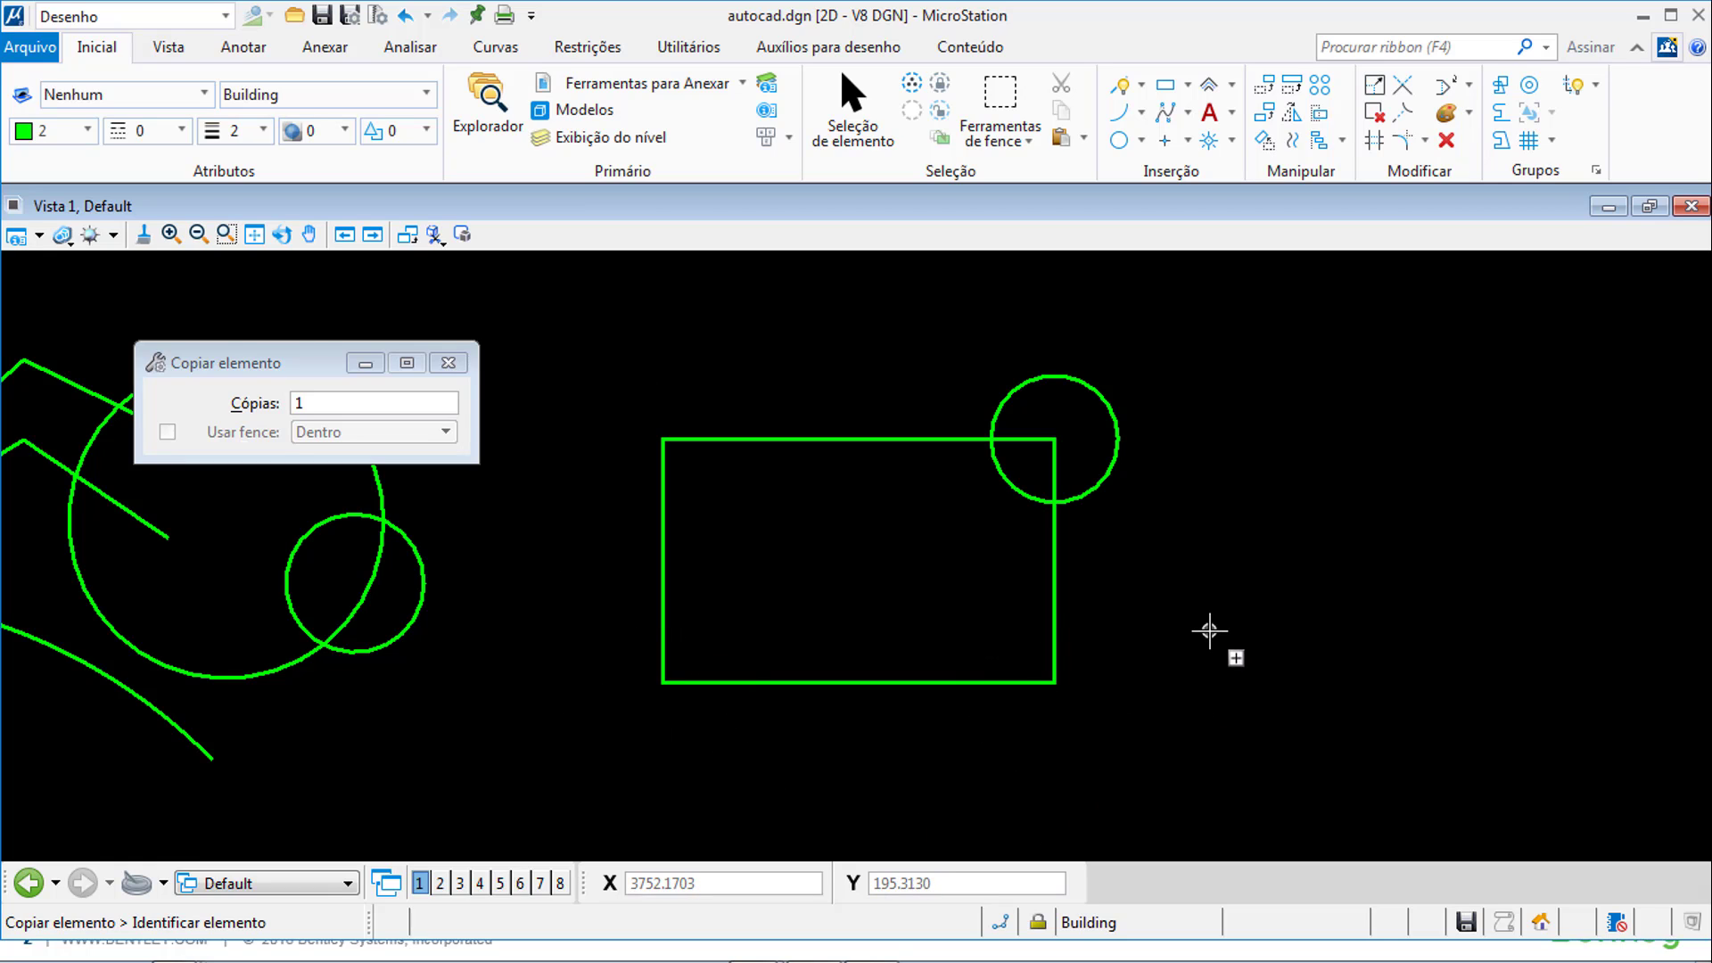
click(1055, 441)
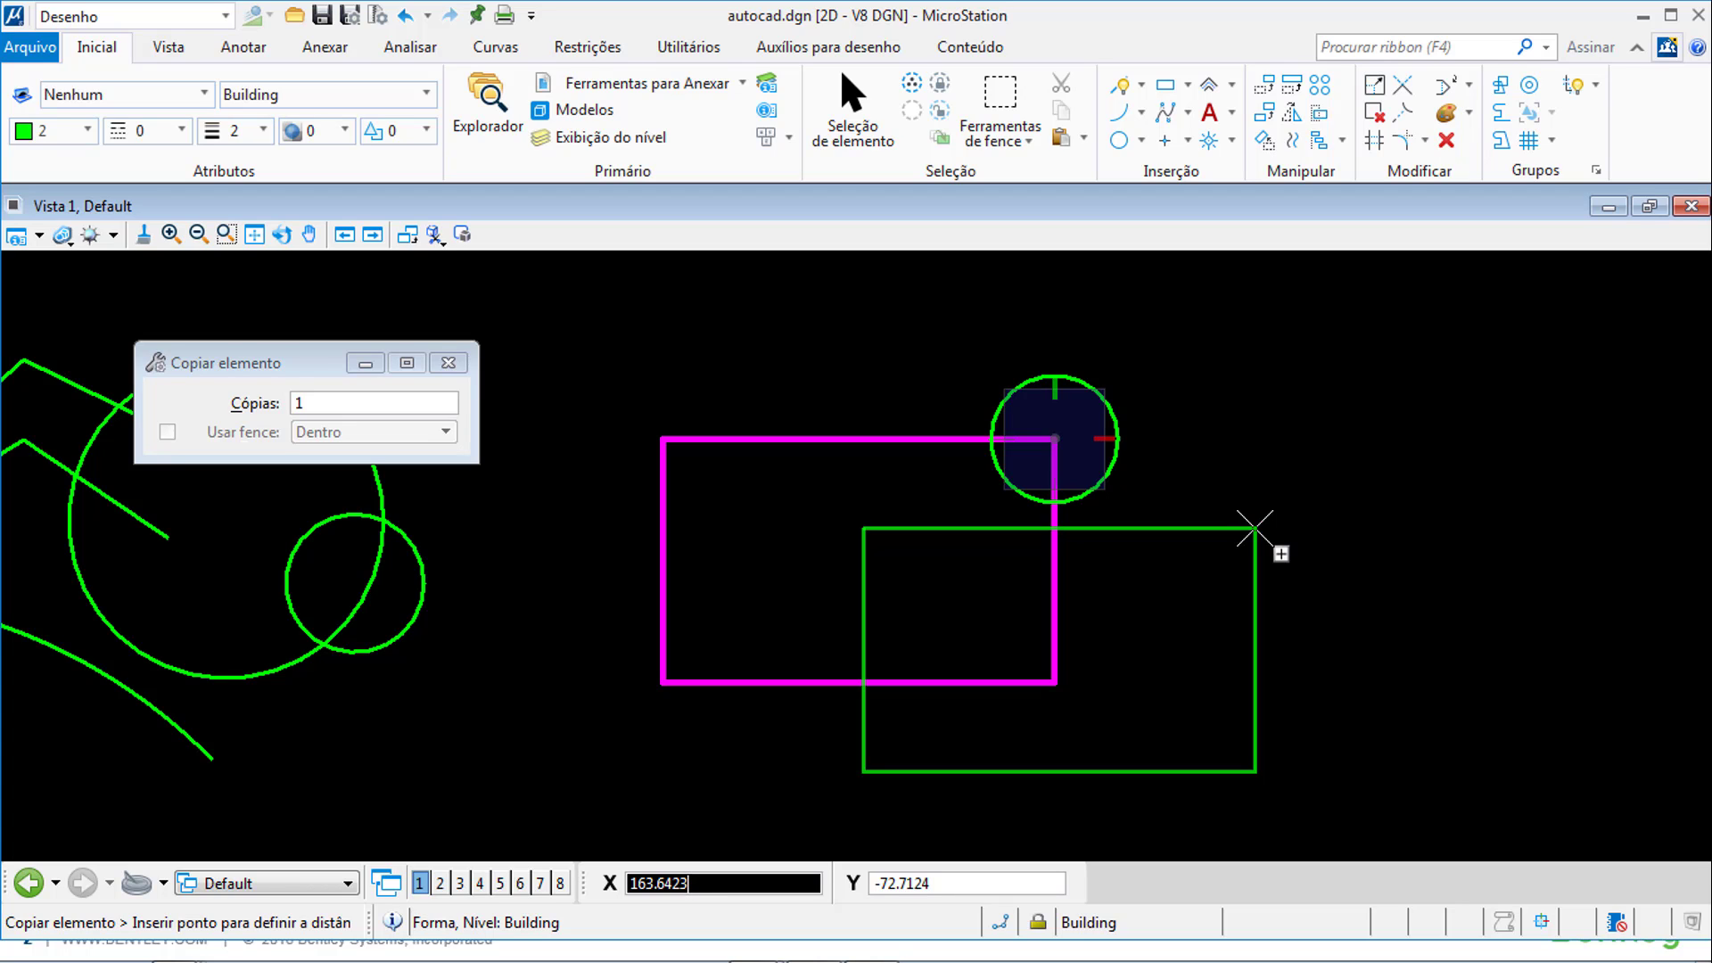
right_click(1255, 528)
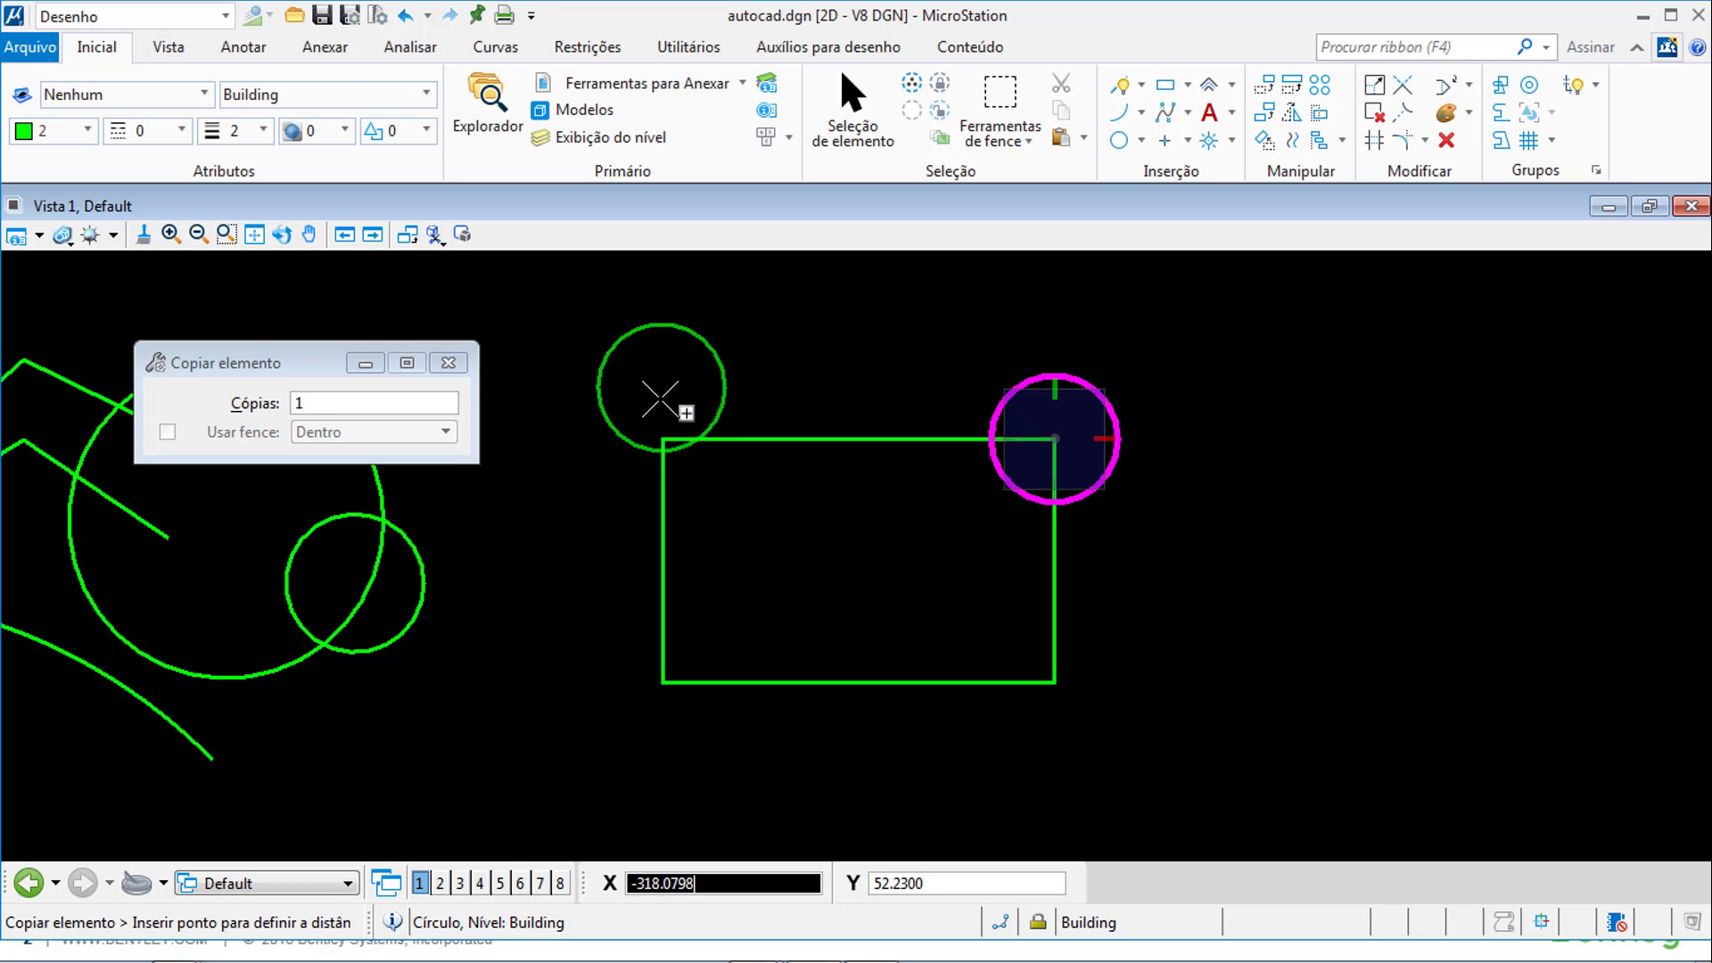
click(662, 439)
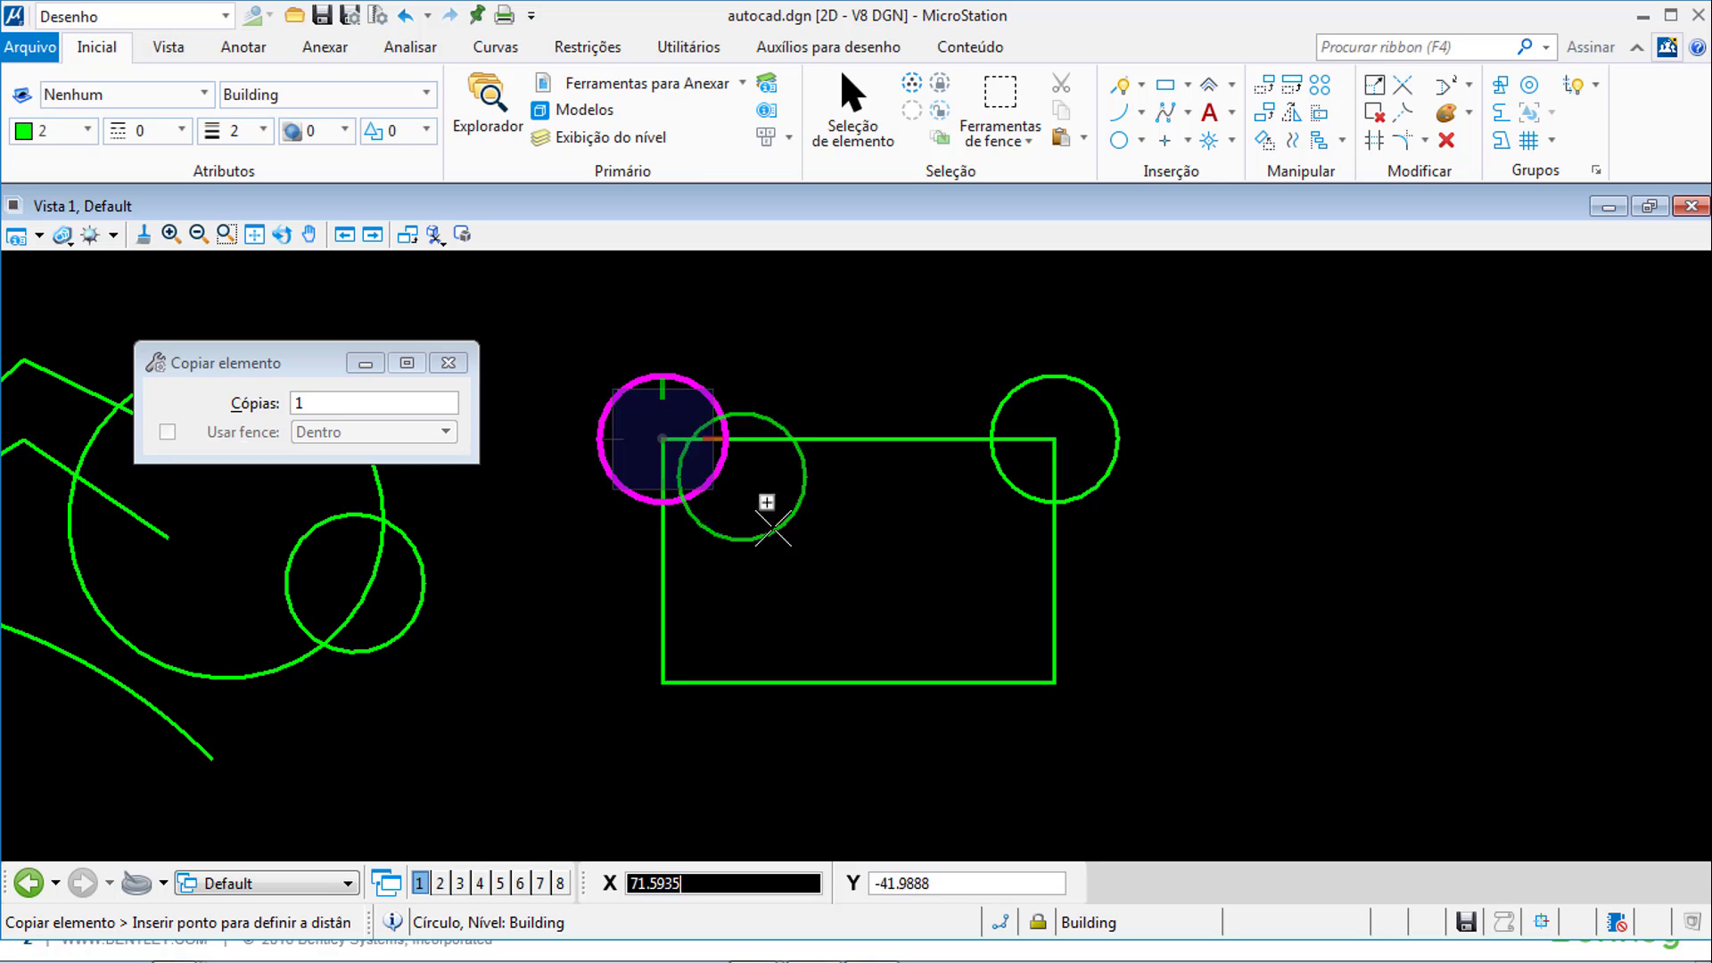
click(662, 683)
click(1054, 683)
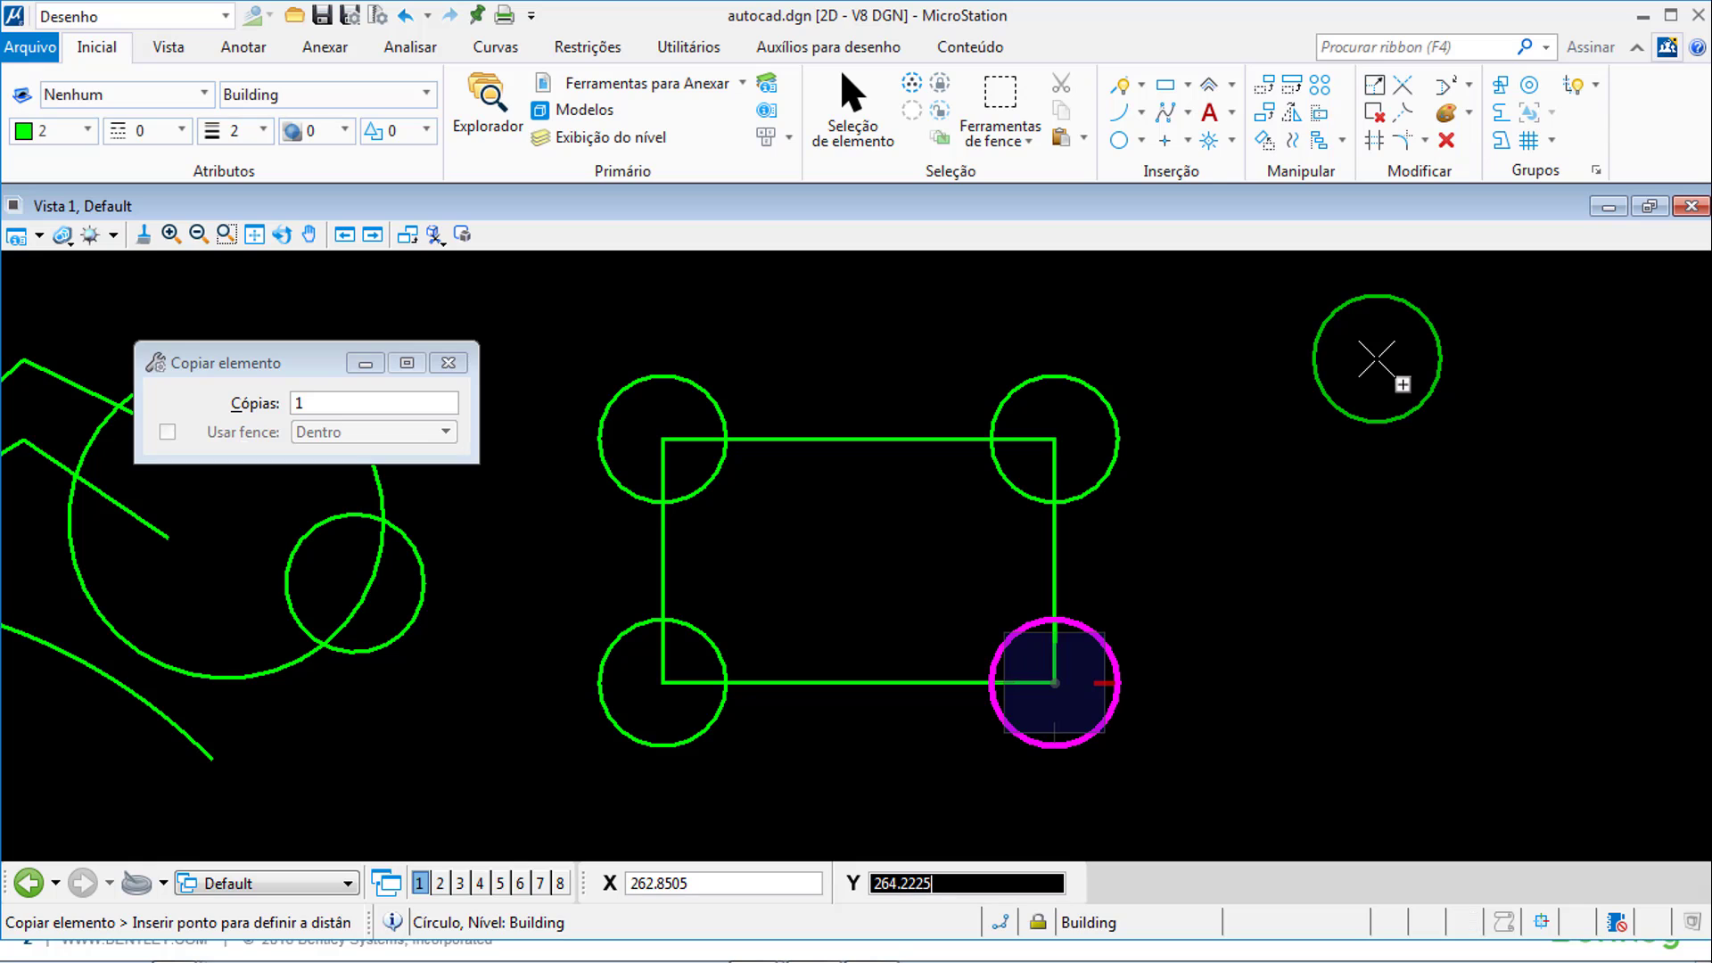
key(alt+Tab)
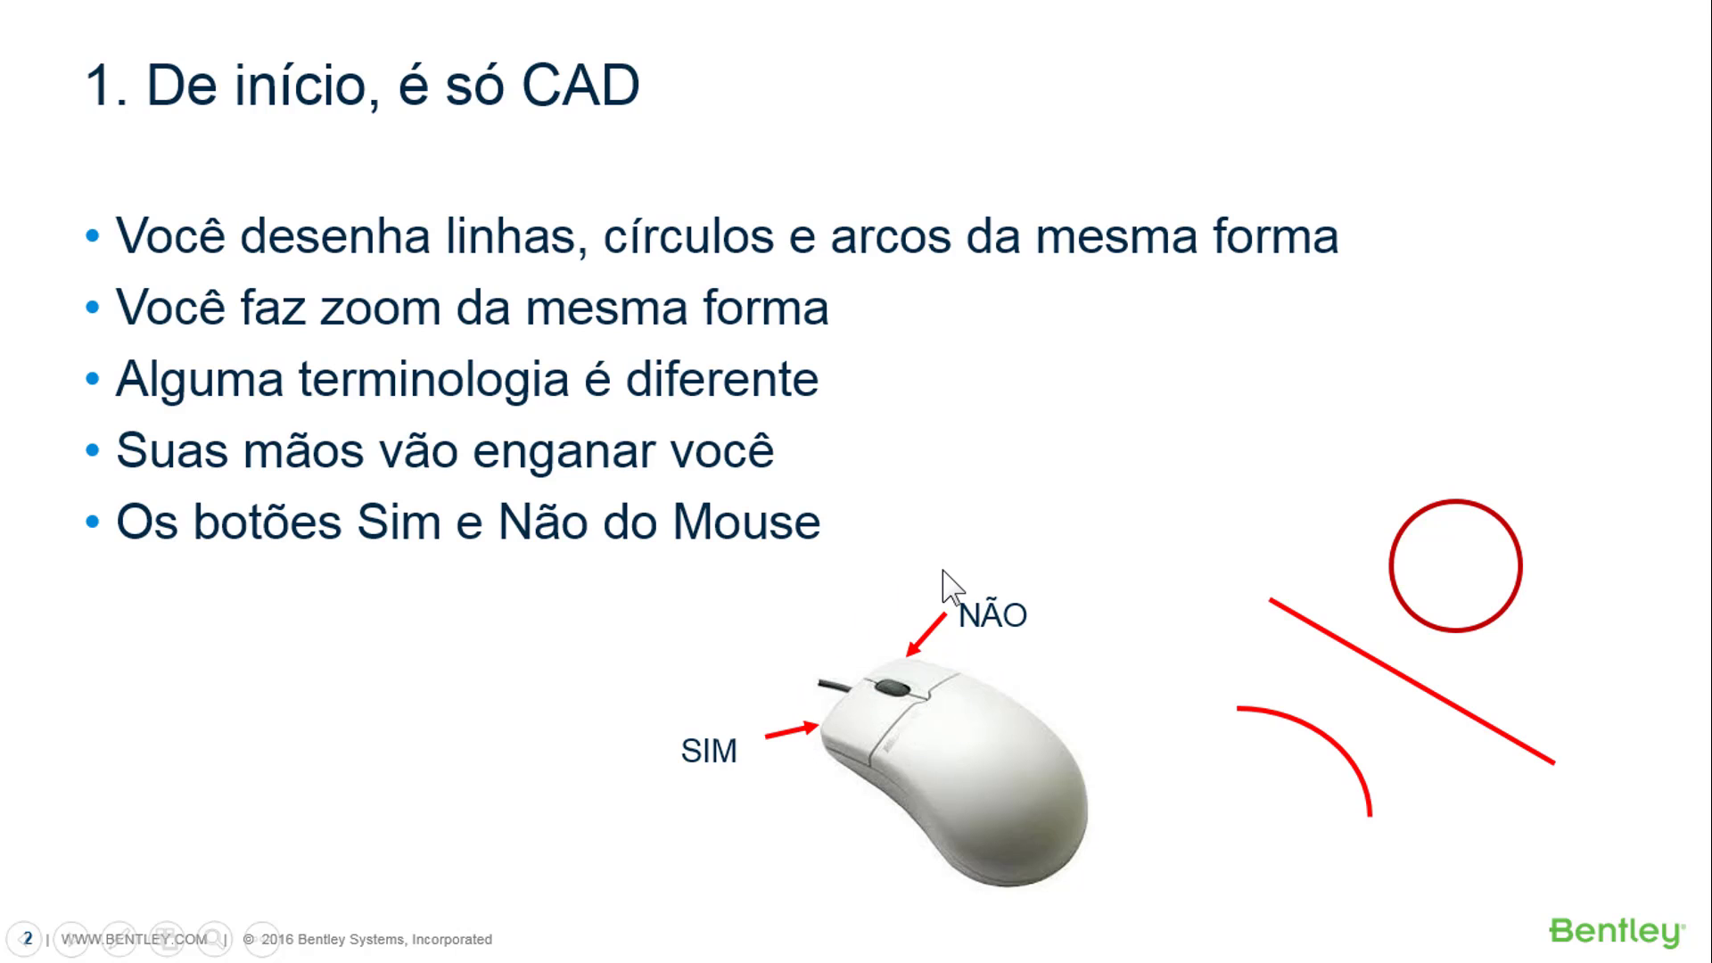
click(1053, 383)
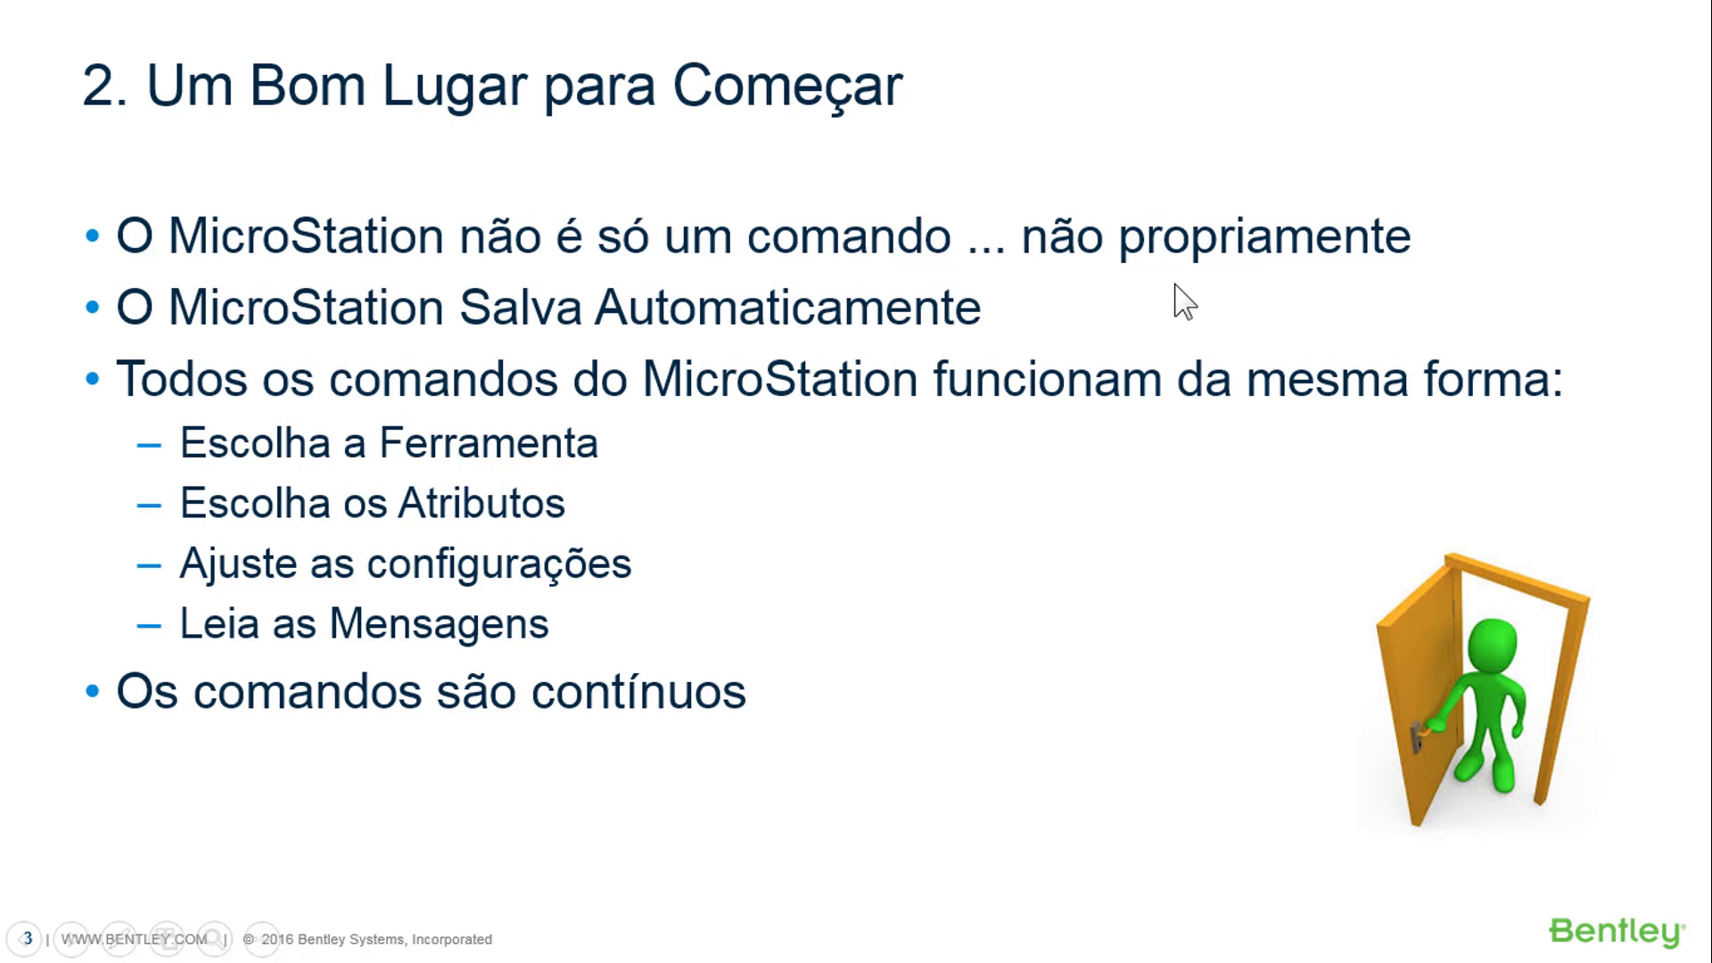
key(alt+Tab)
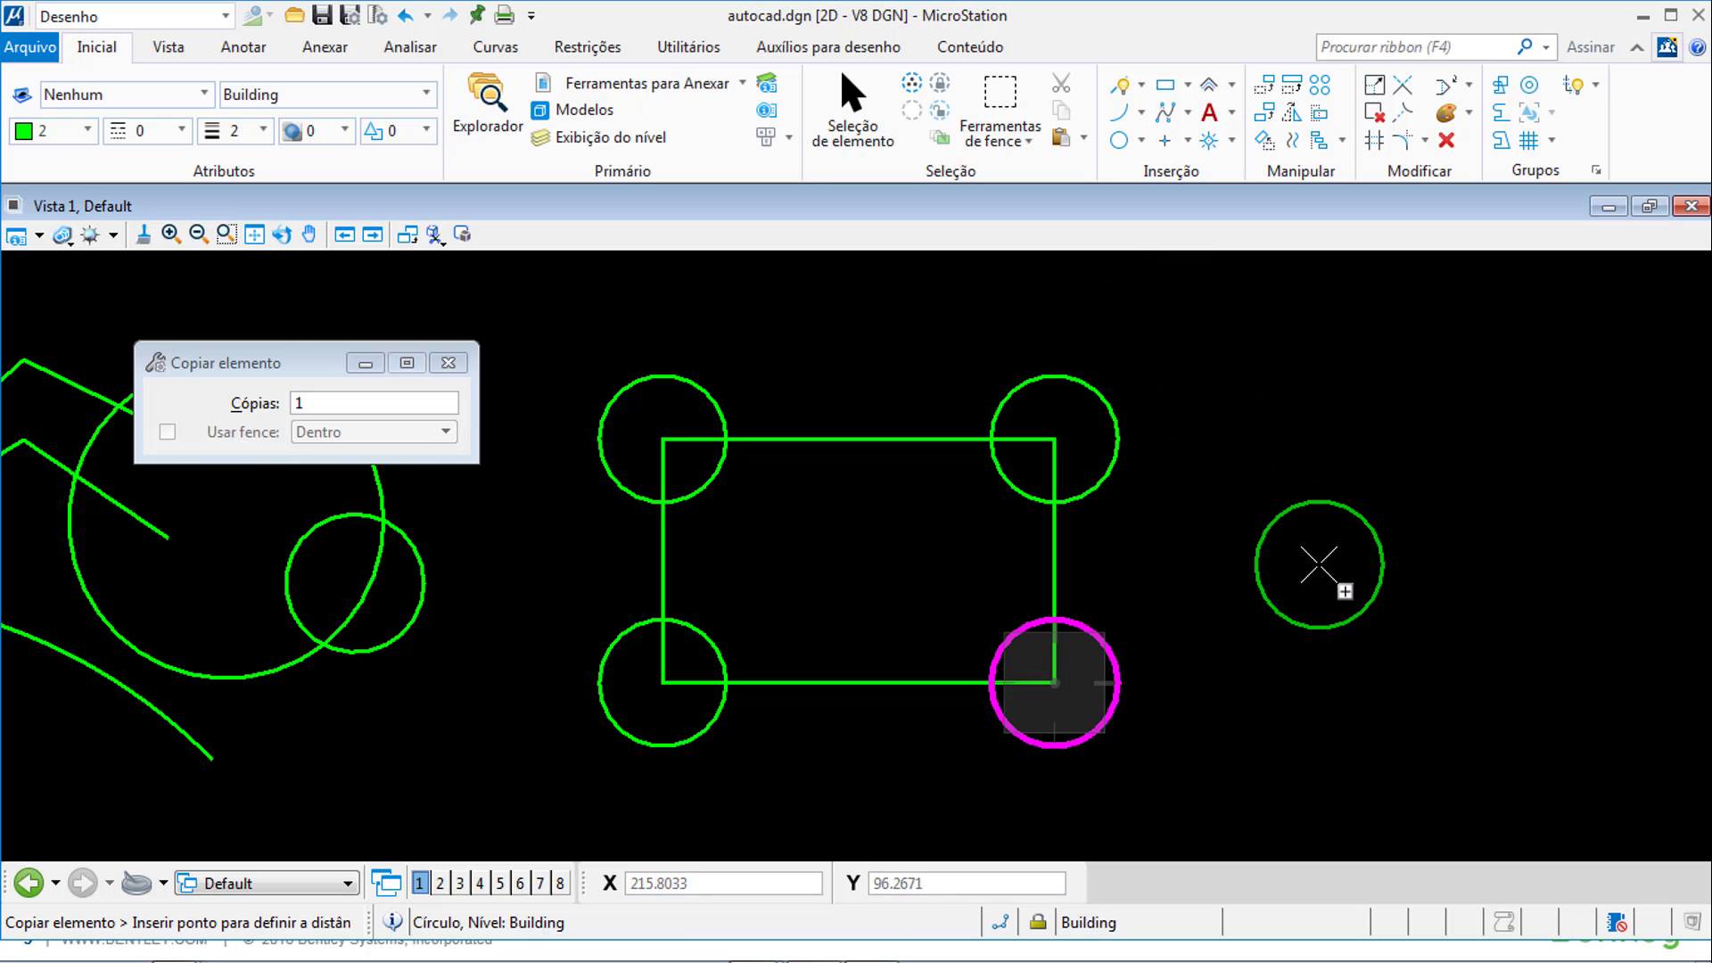
- End the copying and place the first two segments of a peaked SmartLine in the empty area beyond the block
middle_drag(1248, 582, 180, 538)
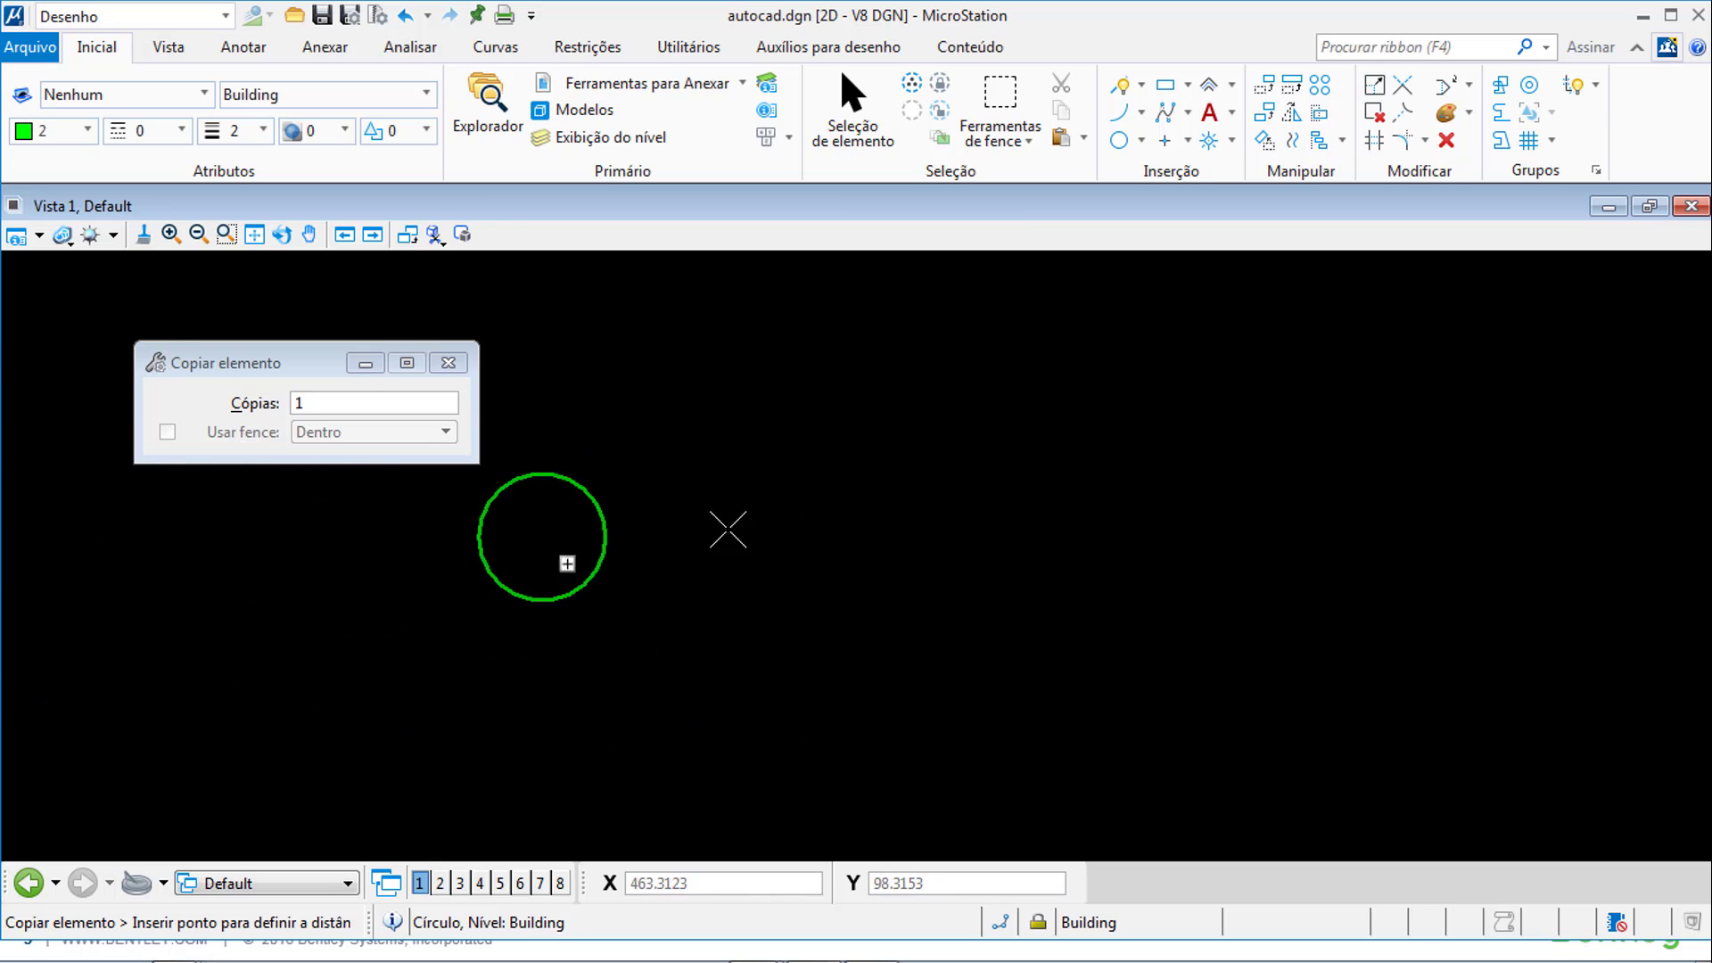
right_click(821, 520)
click(1122, 86)
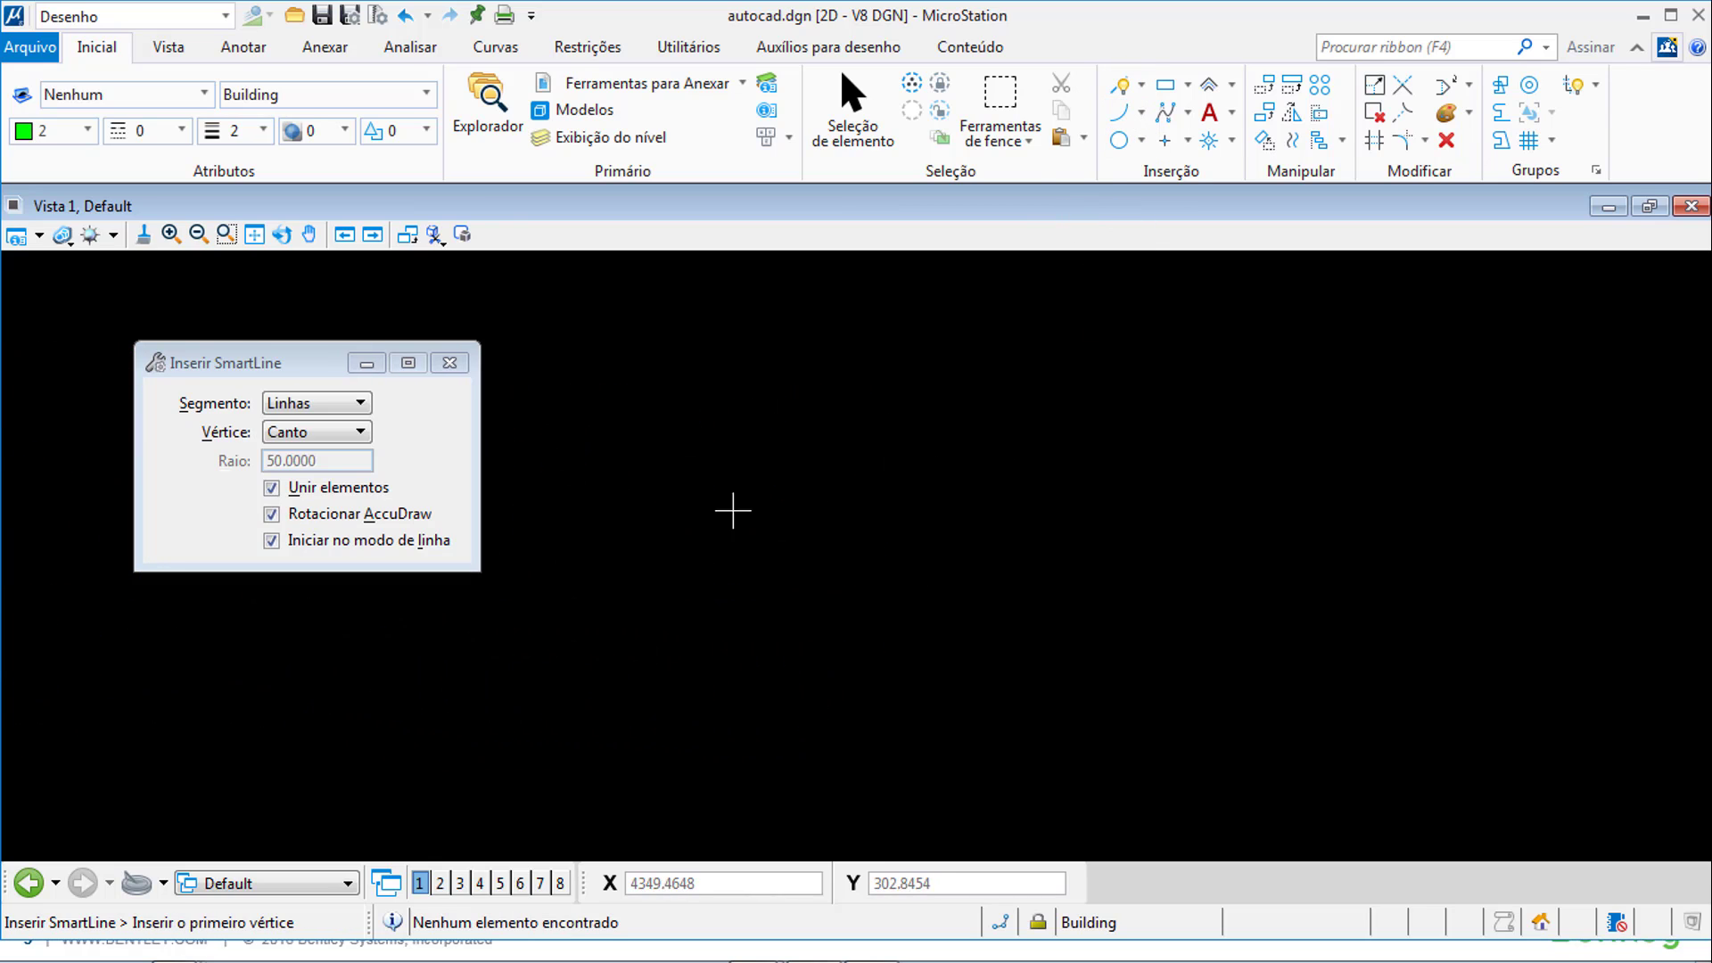
click(501, 595)
click(733, 457)
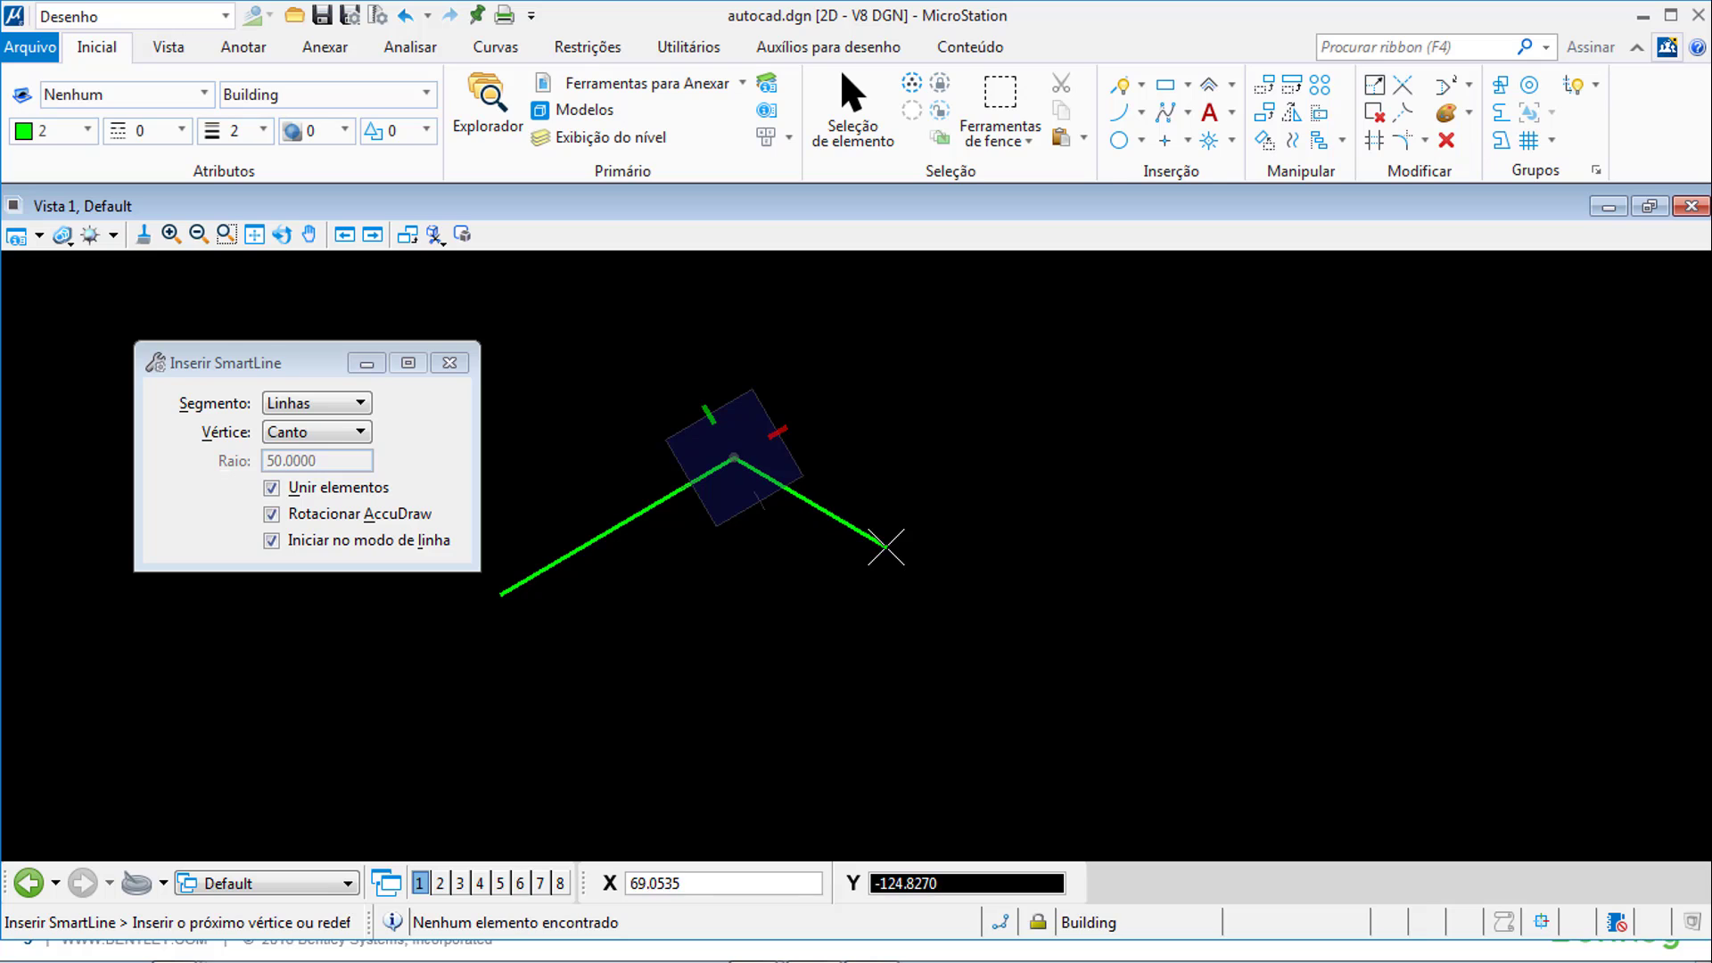
click(887, 546)
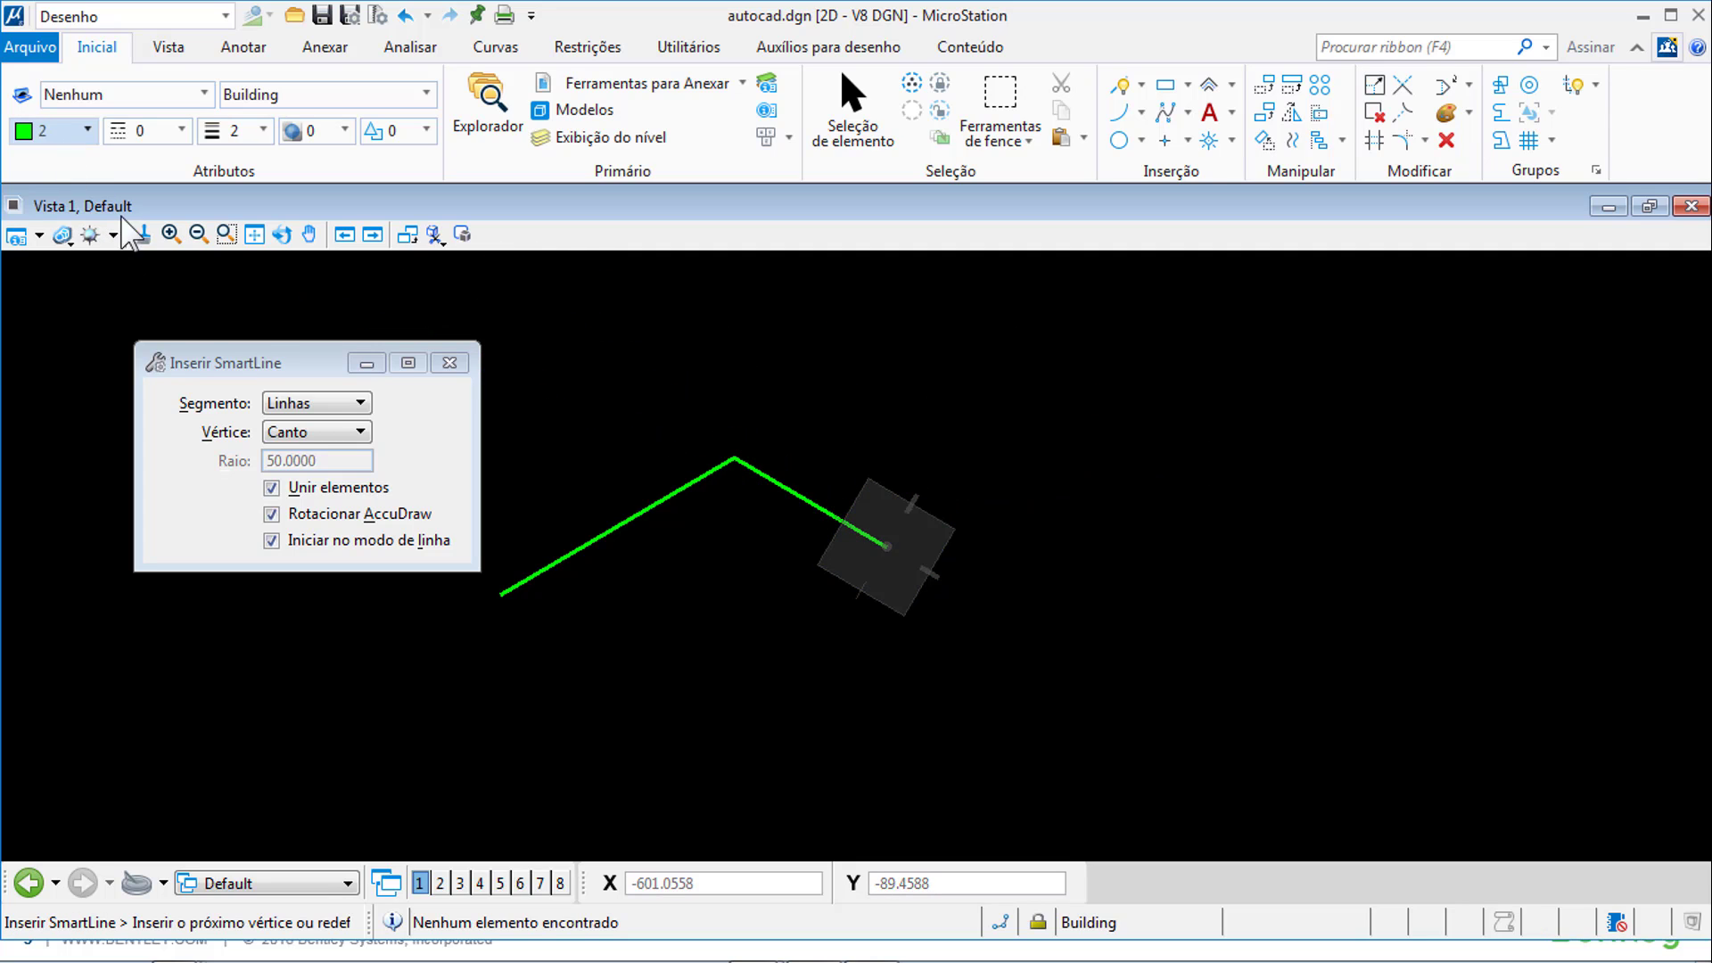
- Set the unfinished SmartLine's colour to 3, line style to 3, weight to 10 and level to CGep_ep, and place its third segment
click(116, 280)
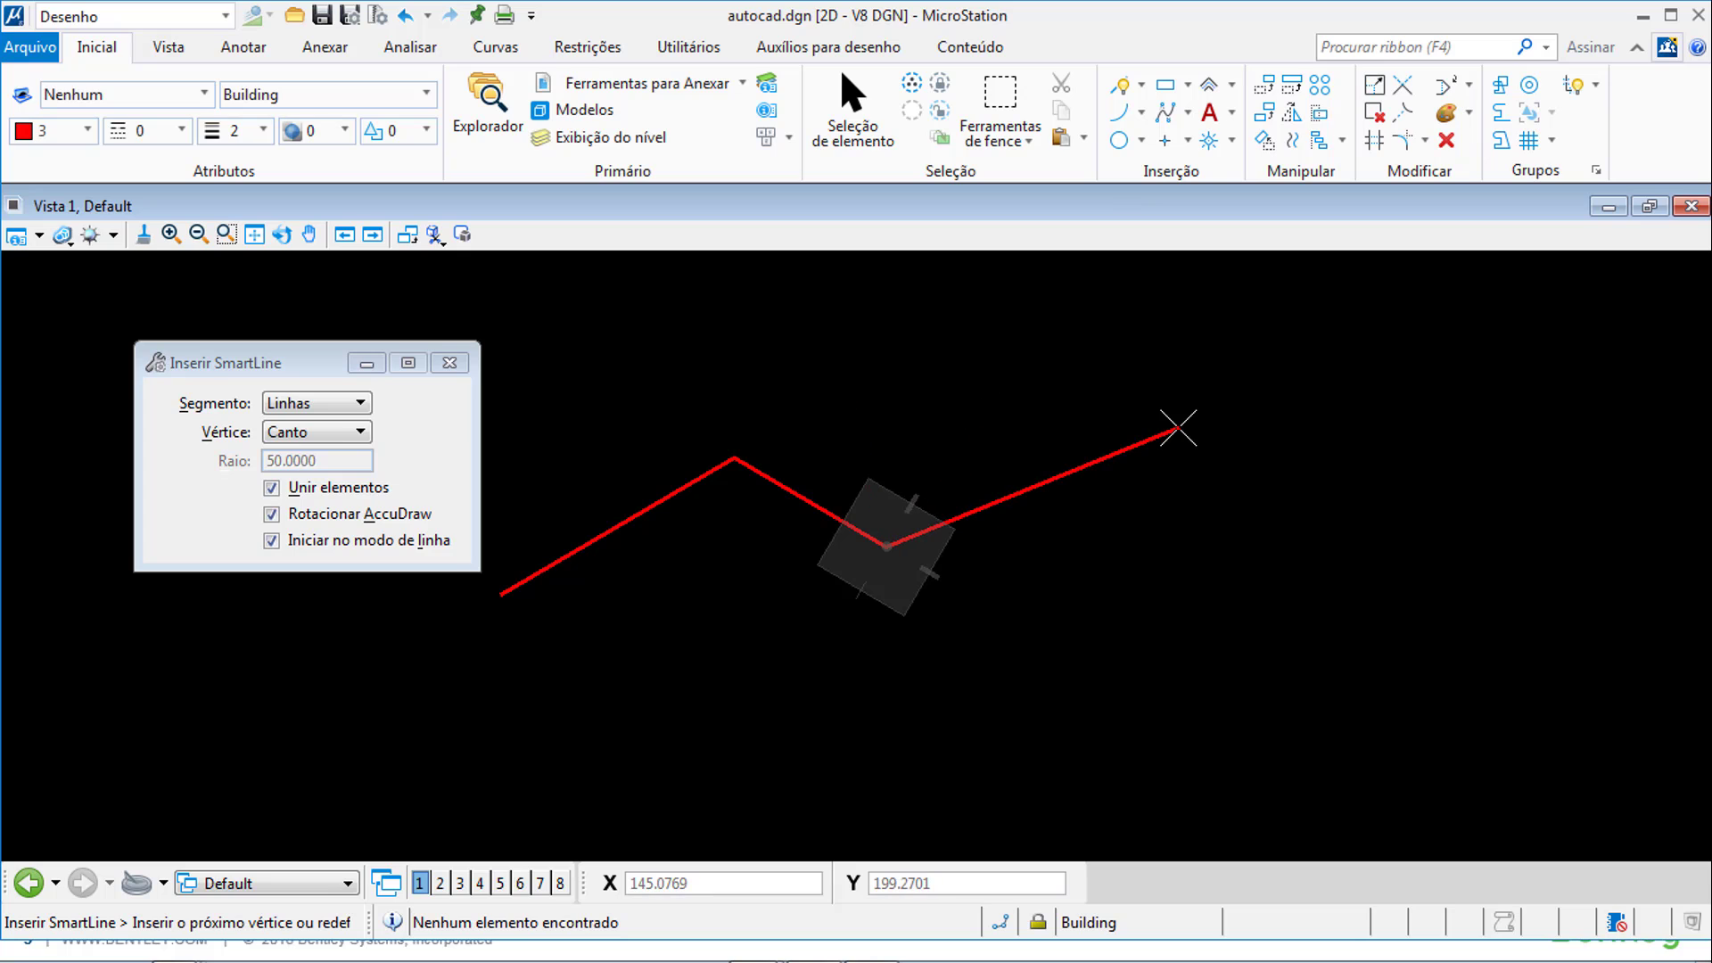
click(141, 136)
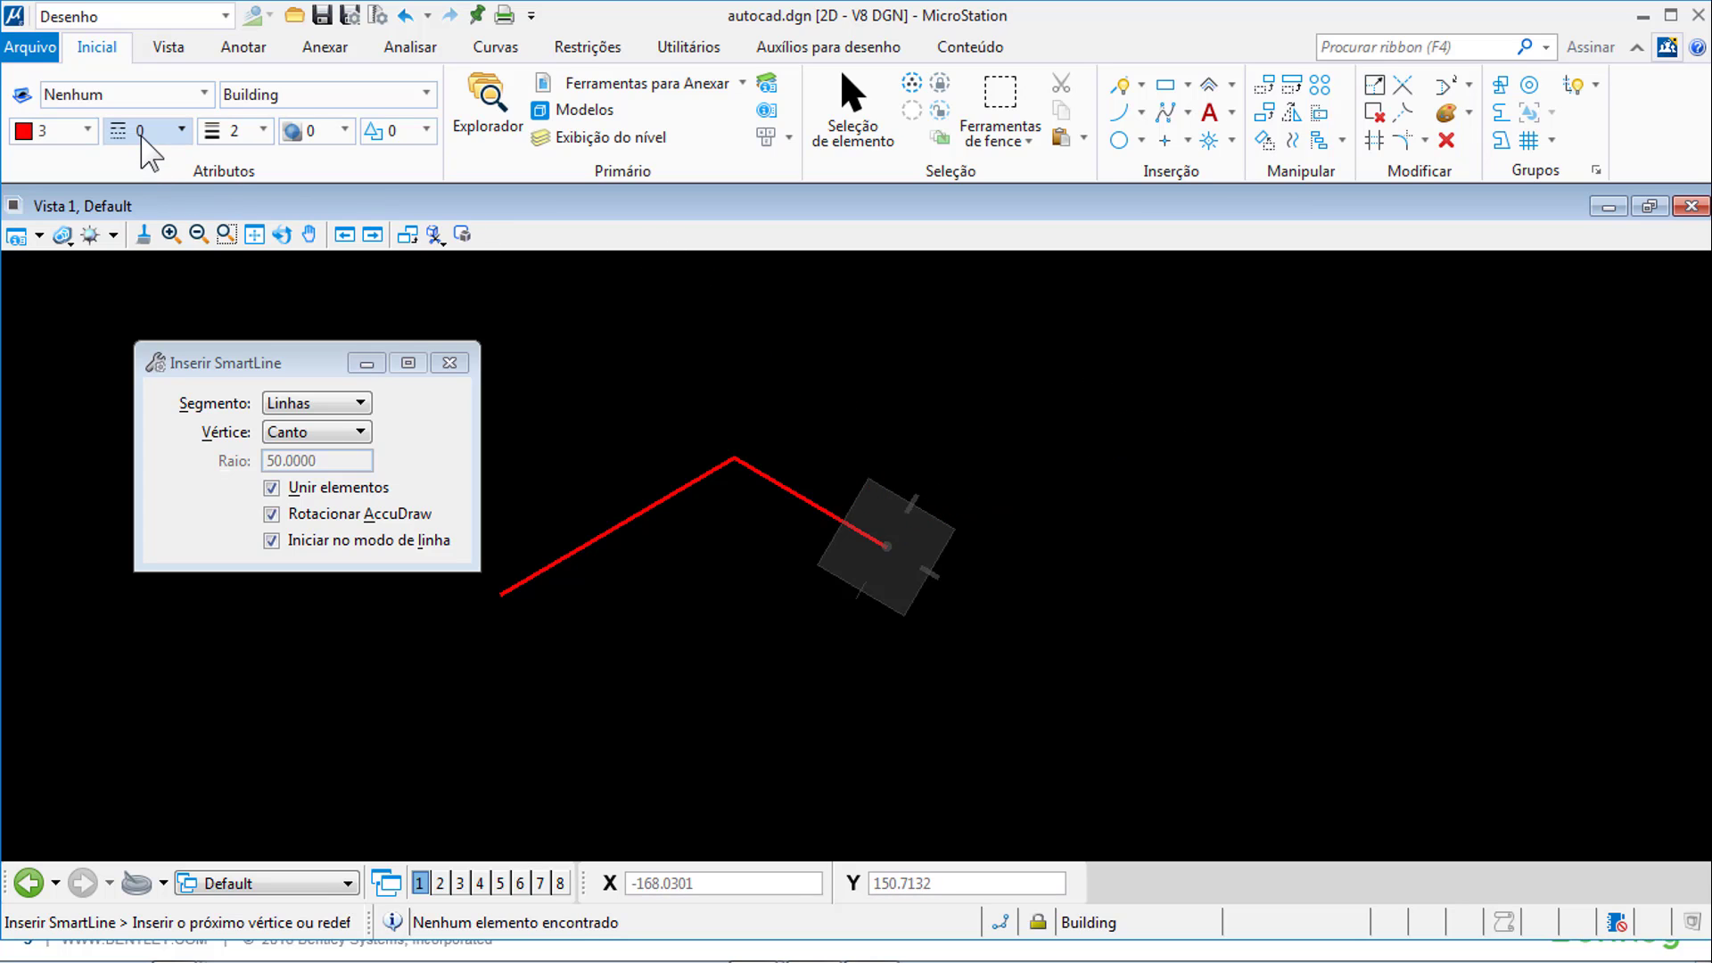
click(211, 352)
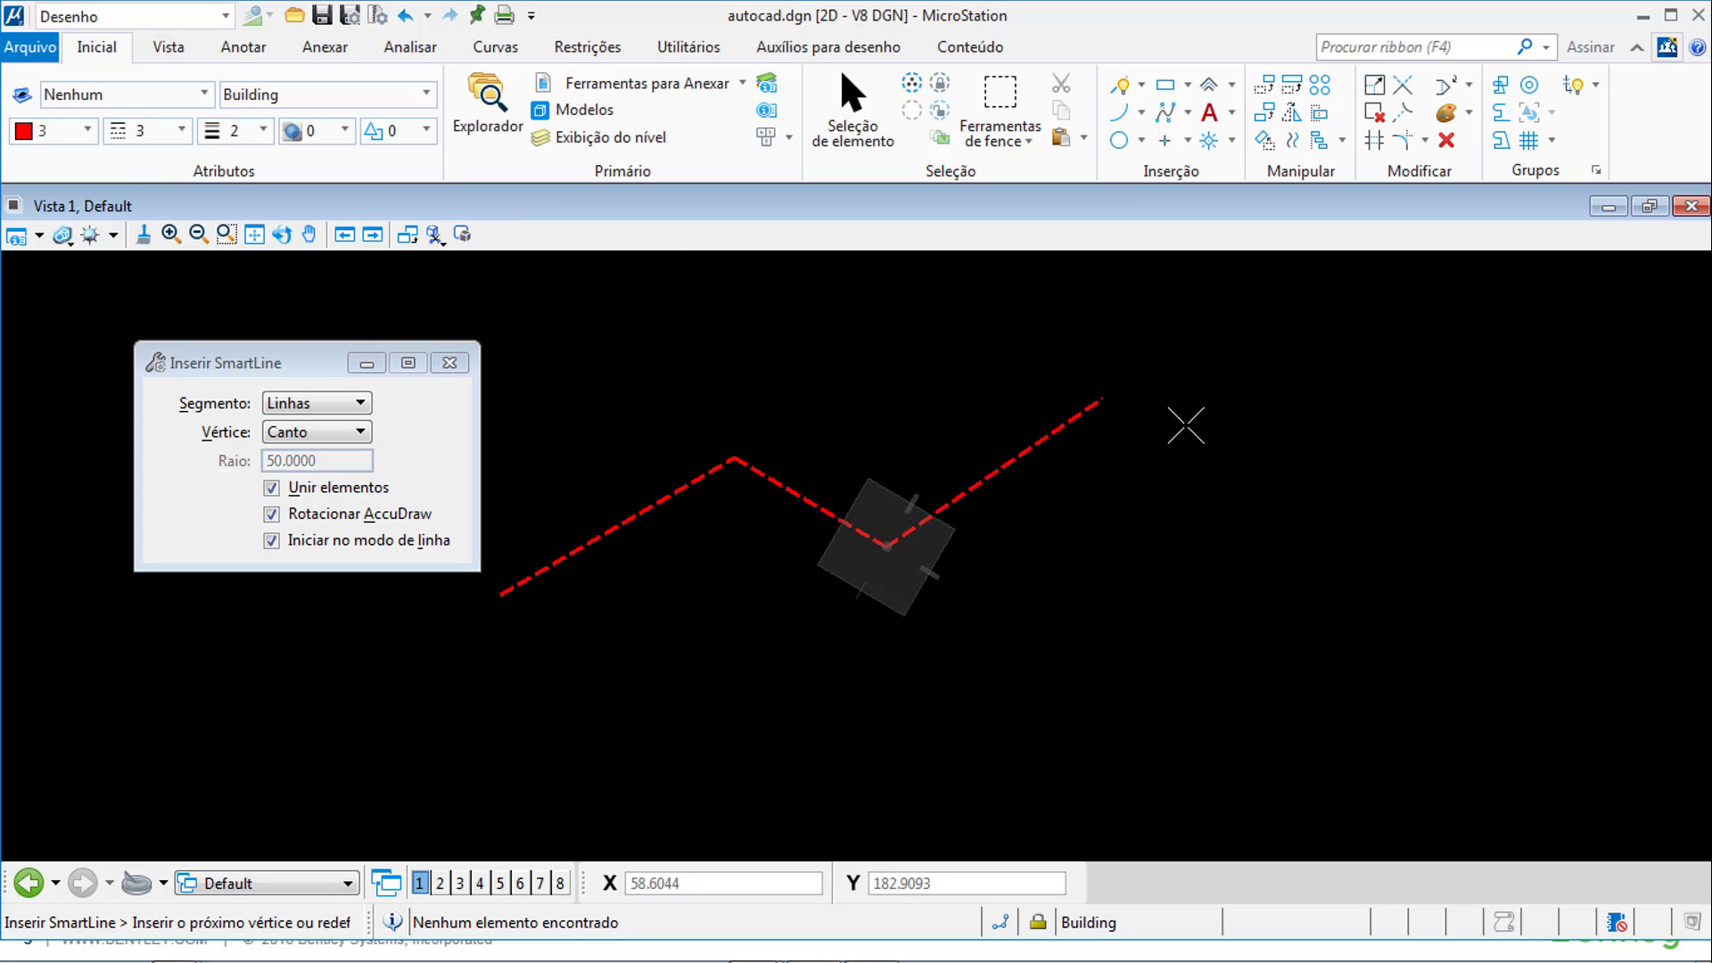
click(282, 234)
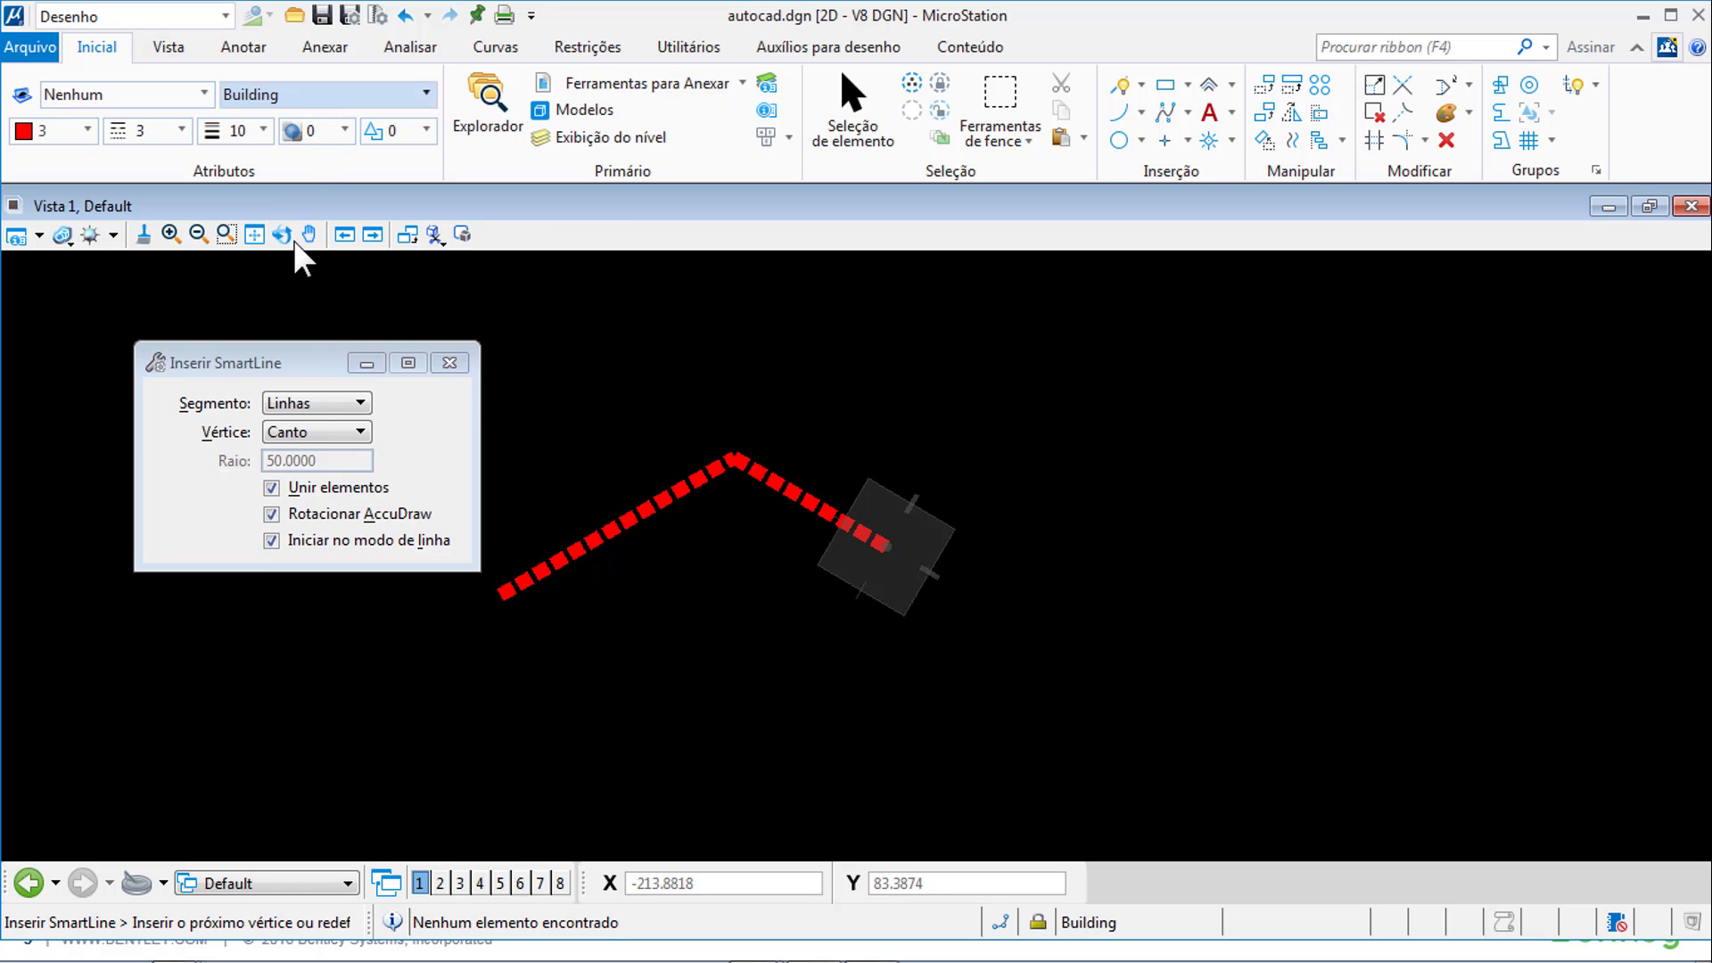
click(299, 289)
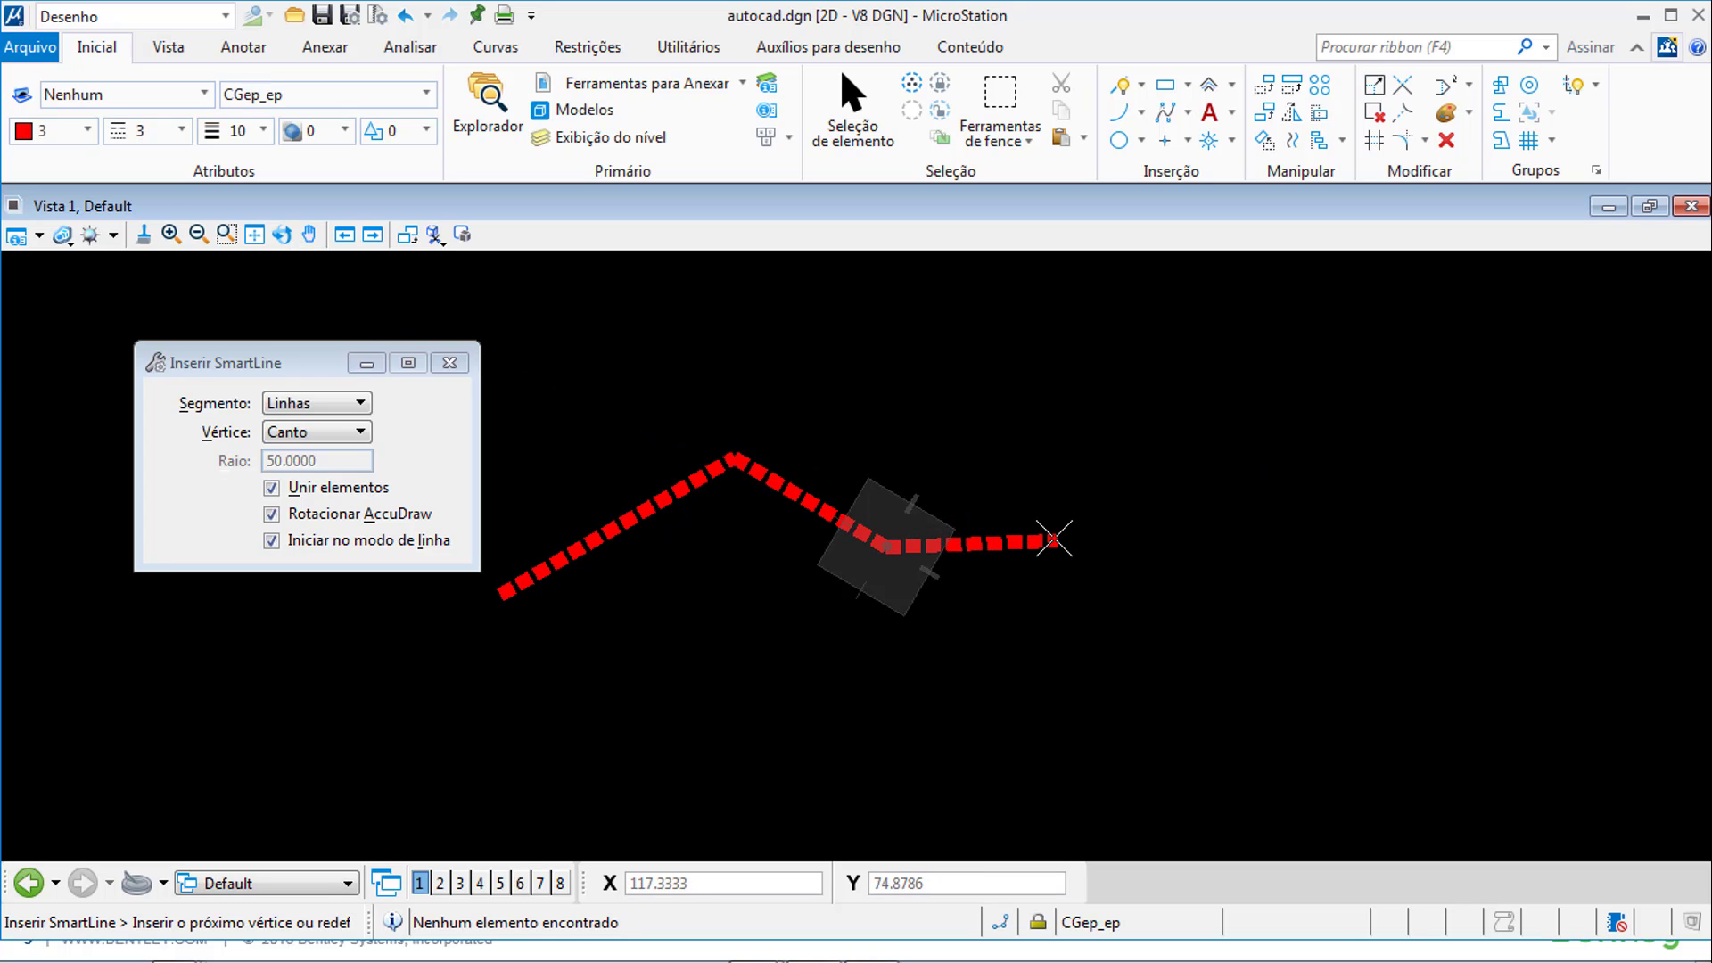
click(1051, 519)
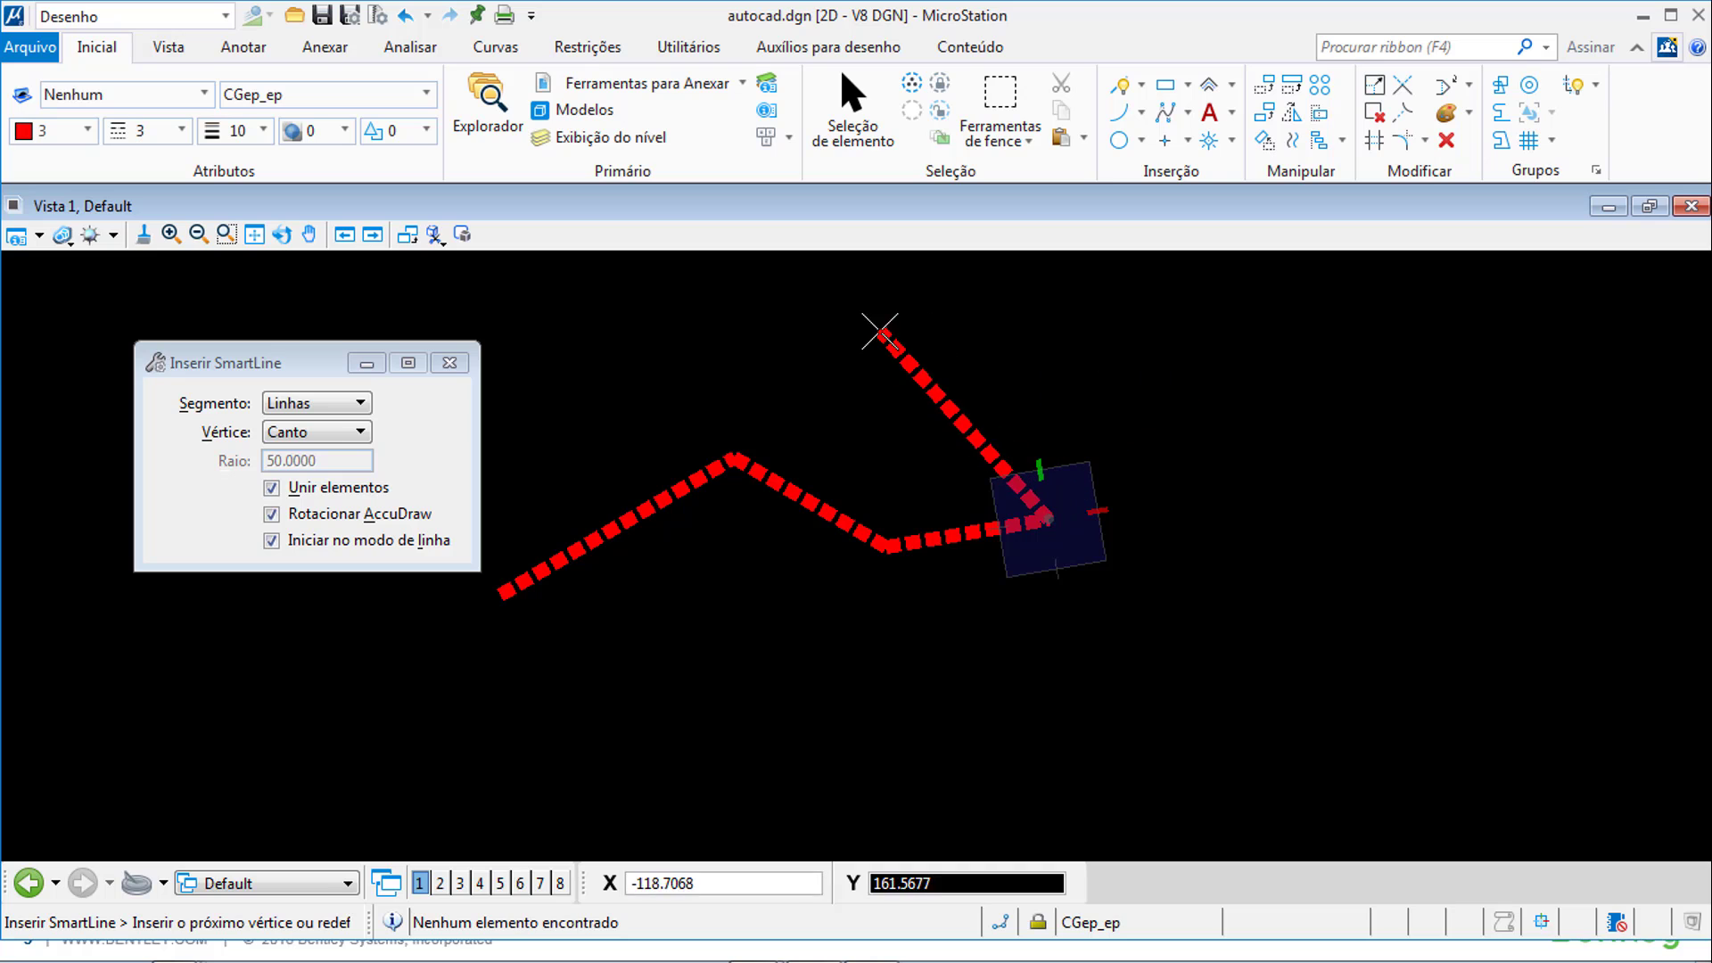
- Open Vista 2 and tile it side by side with Vista 1 while the SmartLine remains in progress
click(440, 883)
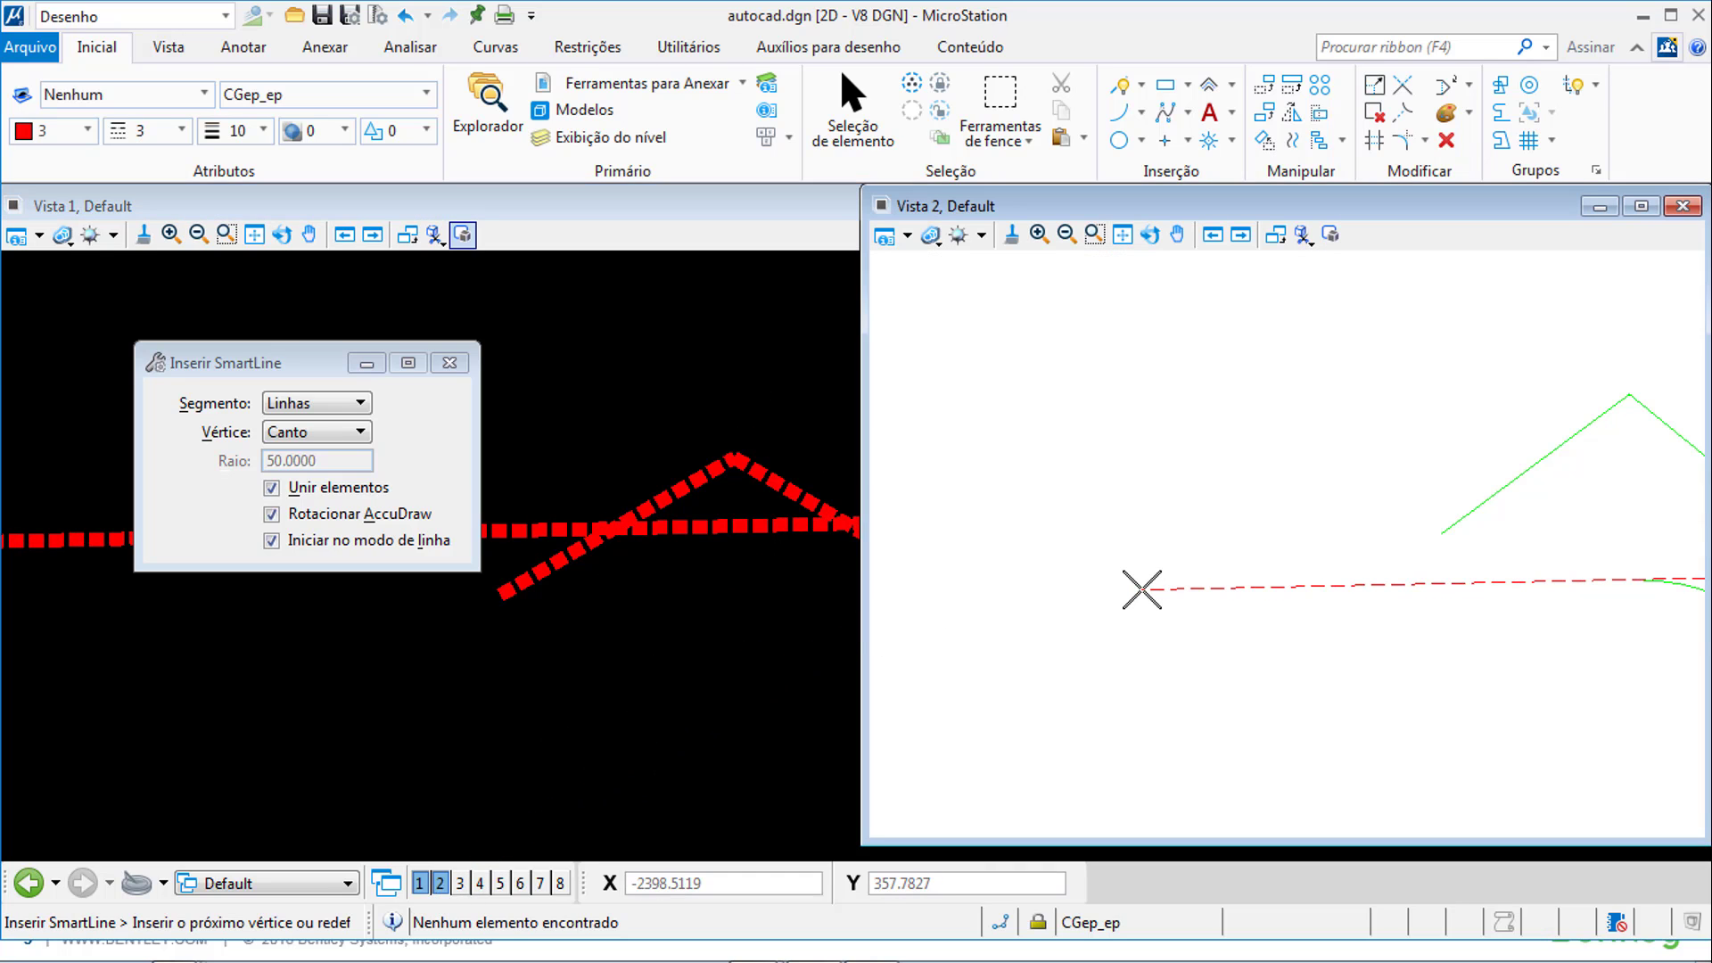
click(168, 49)
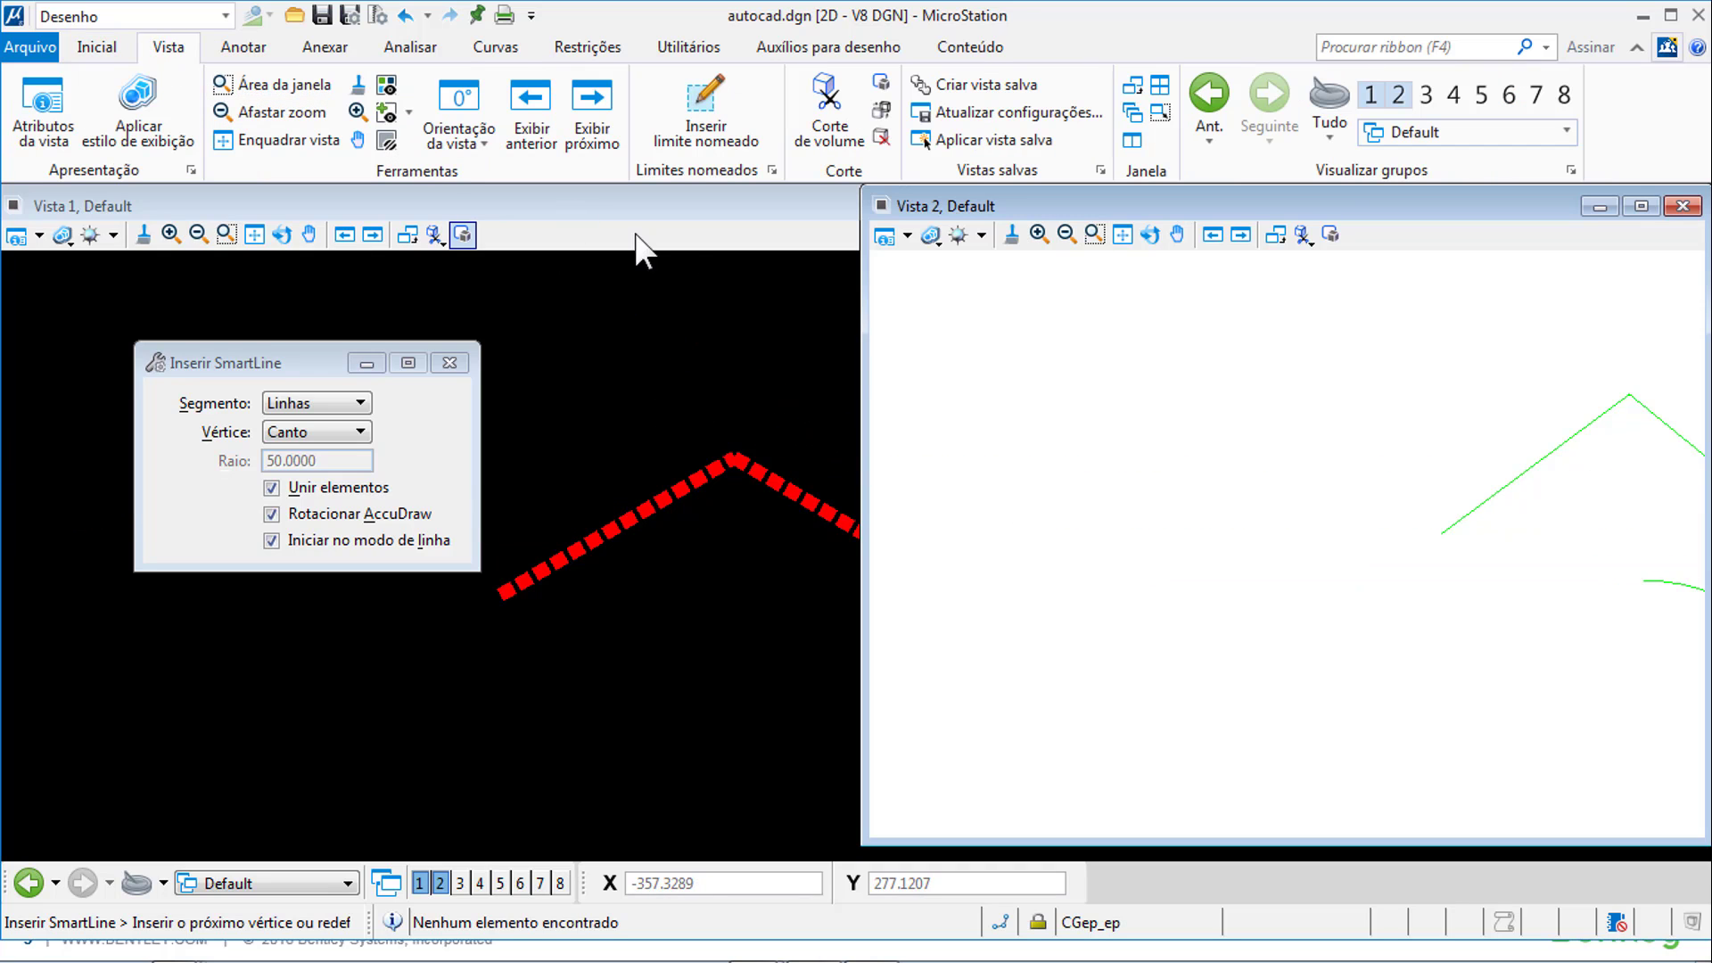
click(1132, 141)
- Dock the Inserir SmartLine settings window beside the views so that it uncovers the dashed line in Vista 1
scroll(708, 543, down, 2)
middle_drag(711, 594, 688, 553)
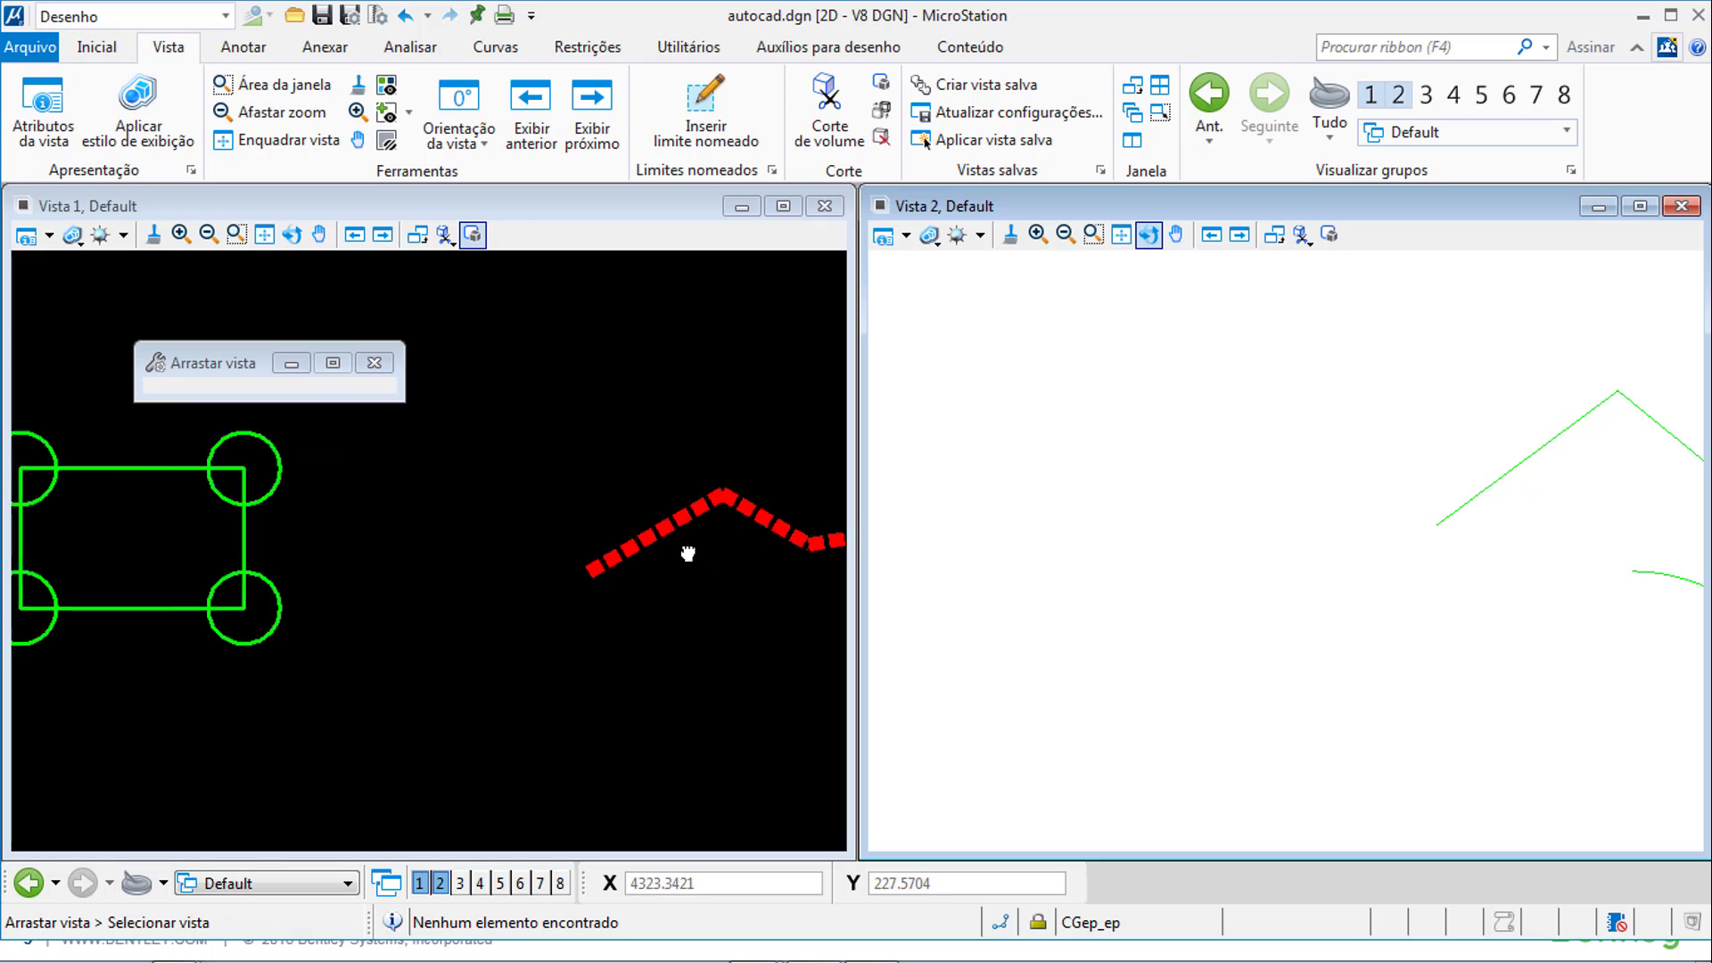
drag(688, 554, 397, 551)
right_click(356, 565)
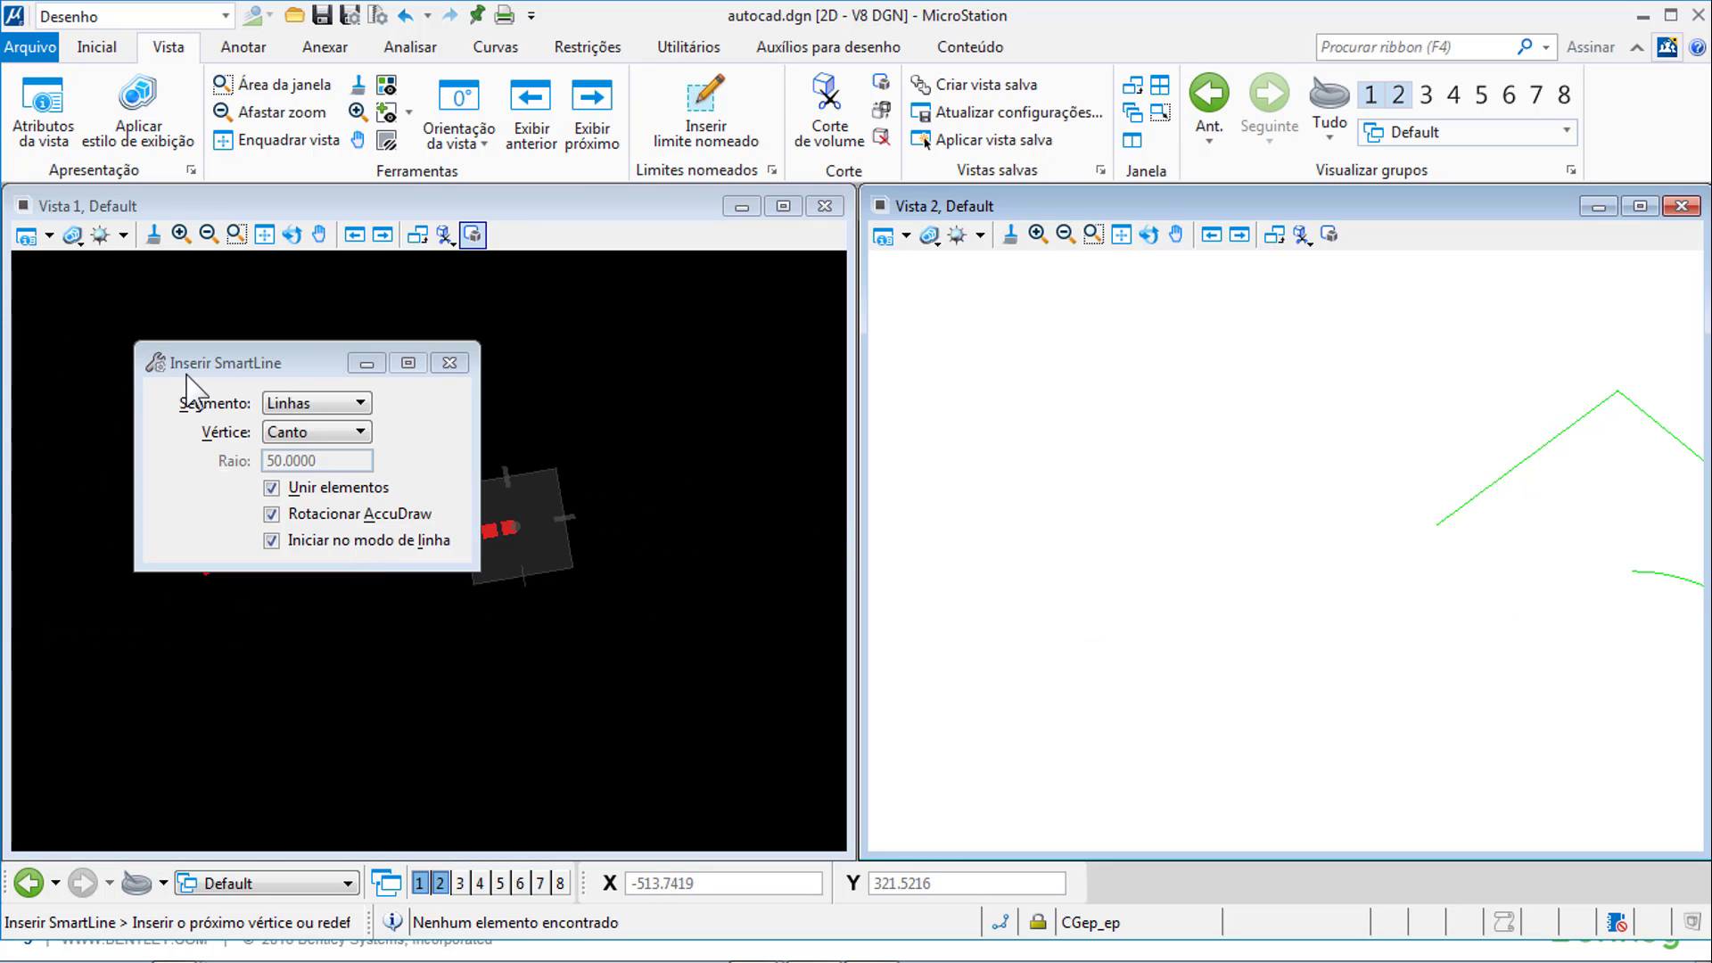
click(228, 367)
drag(44, 518, 40, 518)
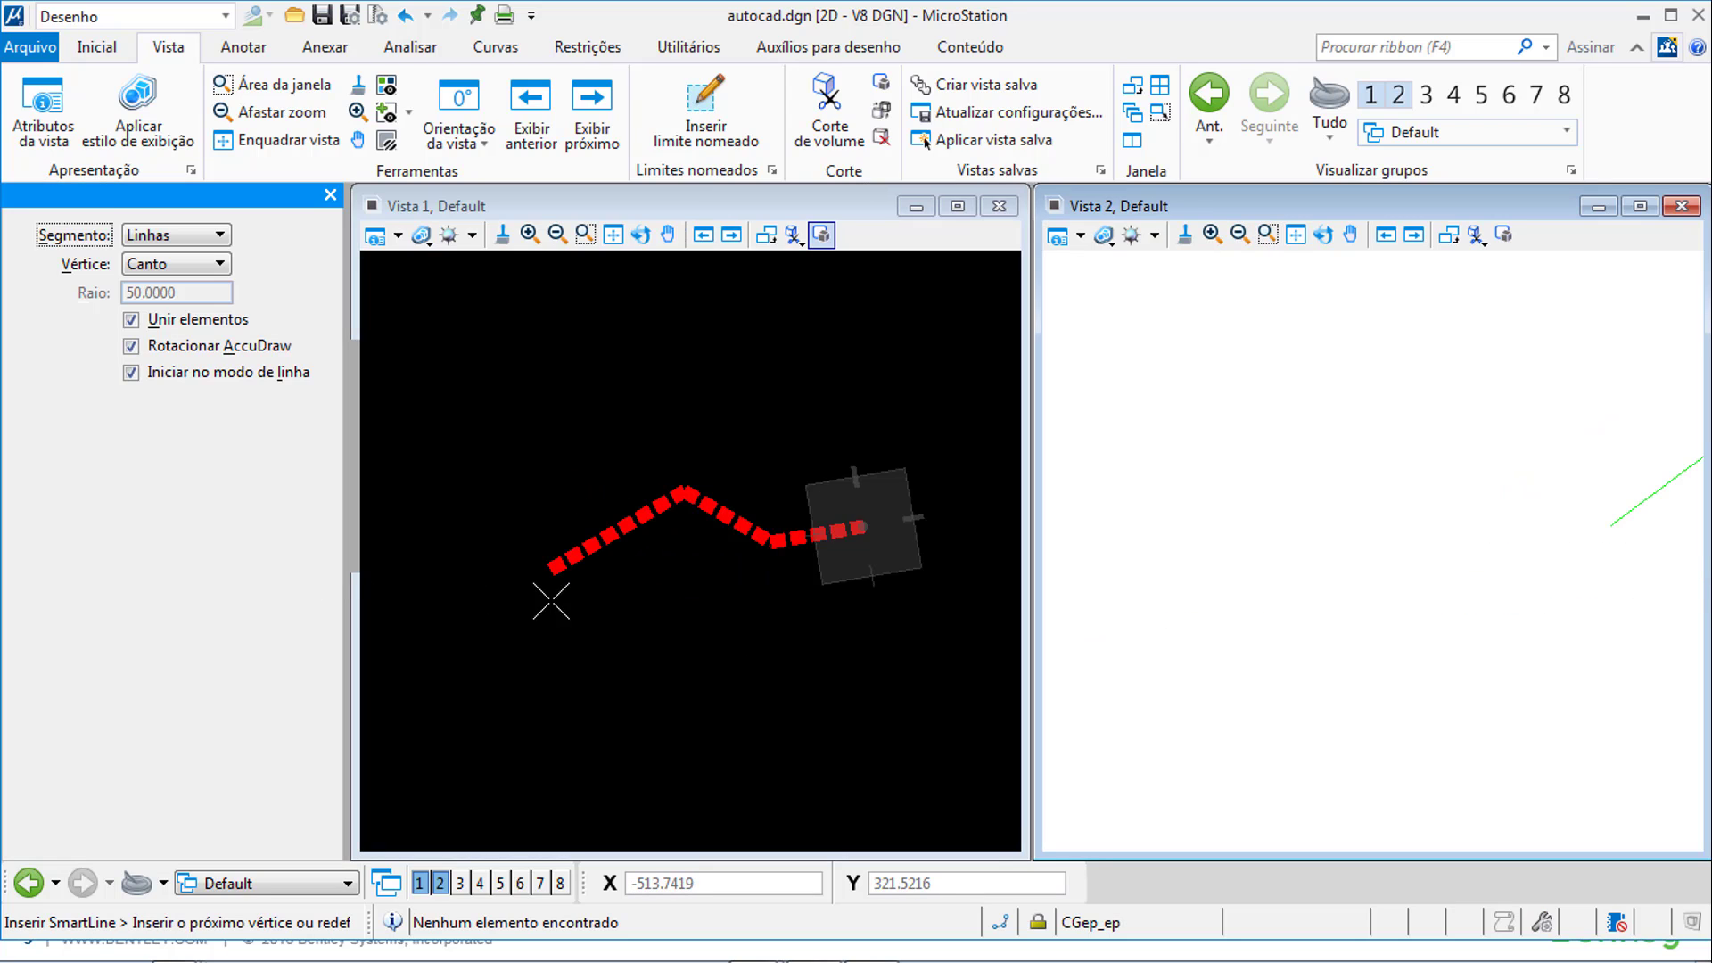
- Continue the SmartLine in Vista 2 with four more segments, turning back below the first ones in a zigzag, and finish it
scroll(1298, 489, down, 5)
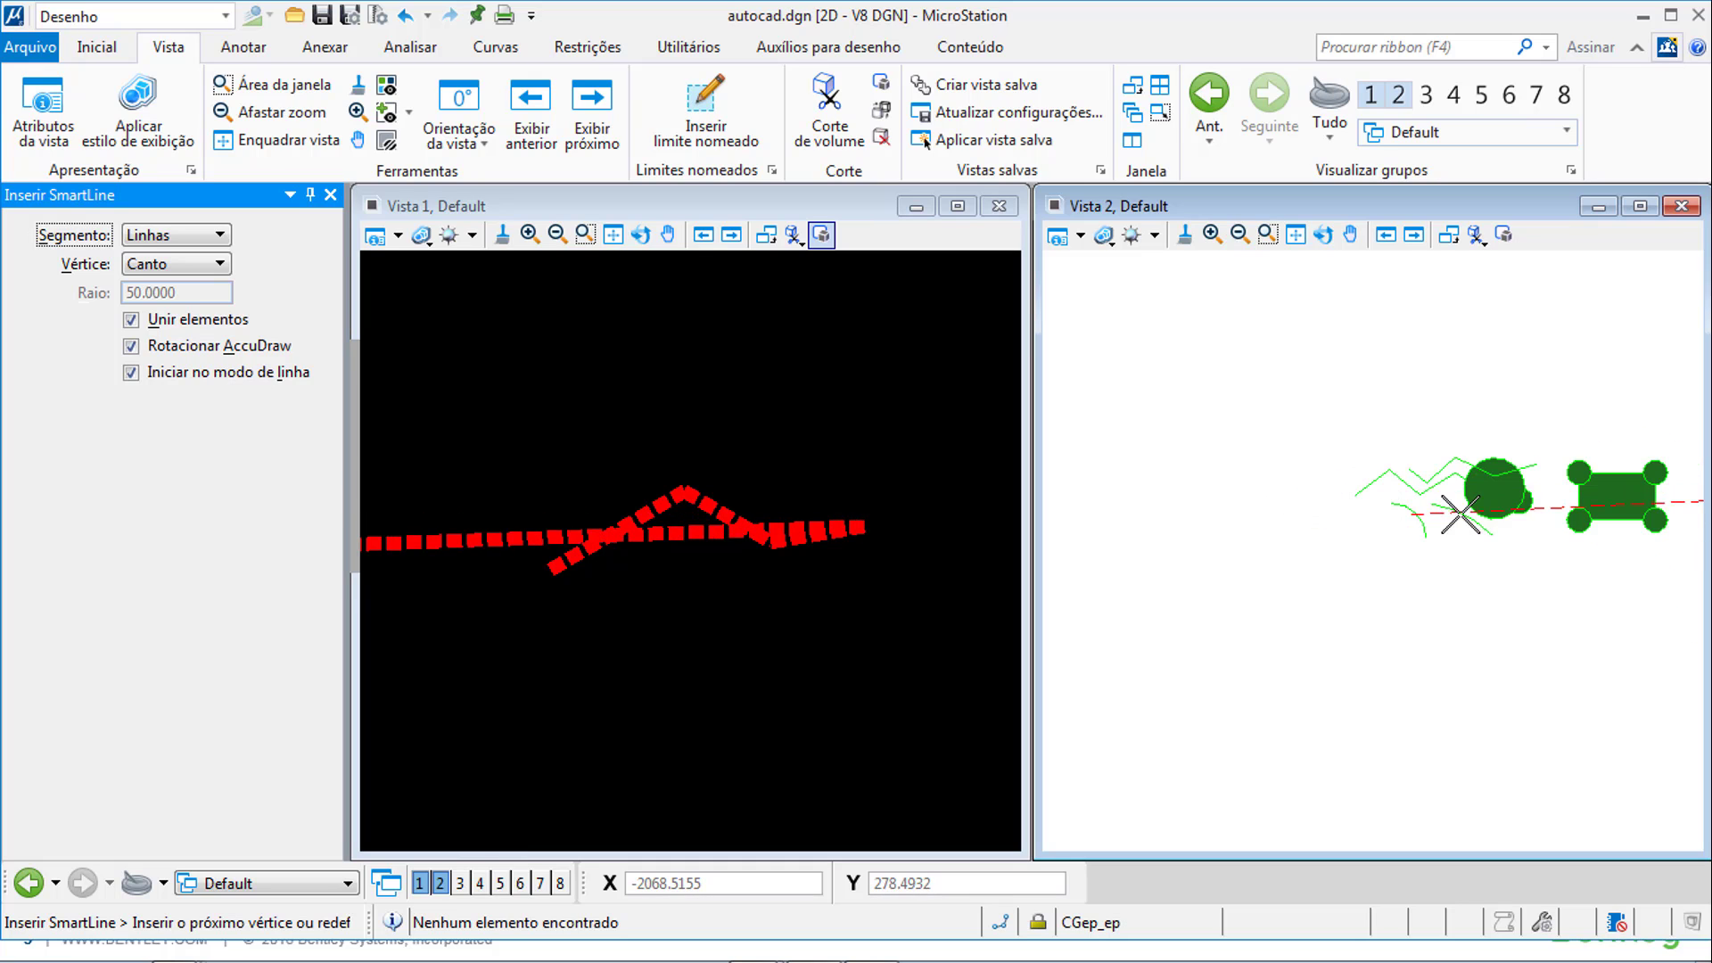
middle_drag(1608, 589, 1181, 638)
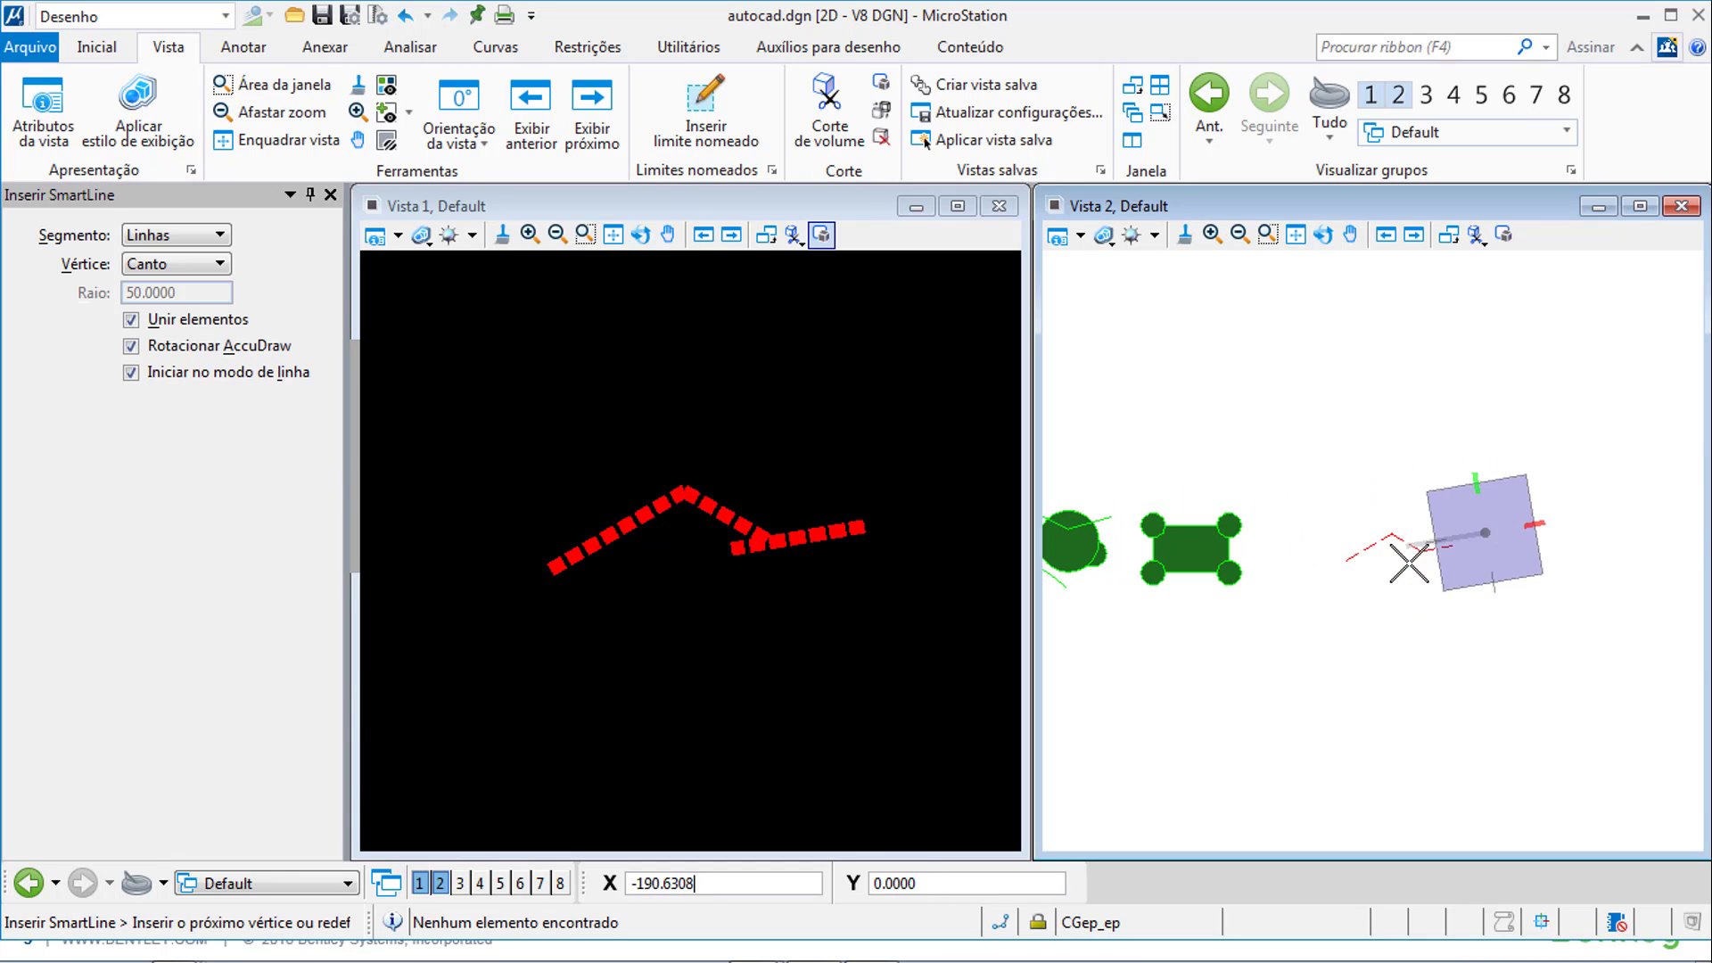
scroll(1415, 565, up, 5)
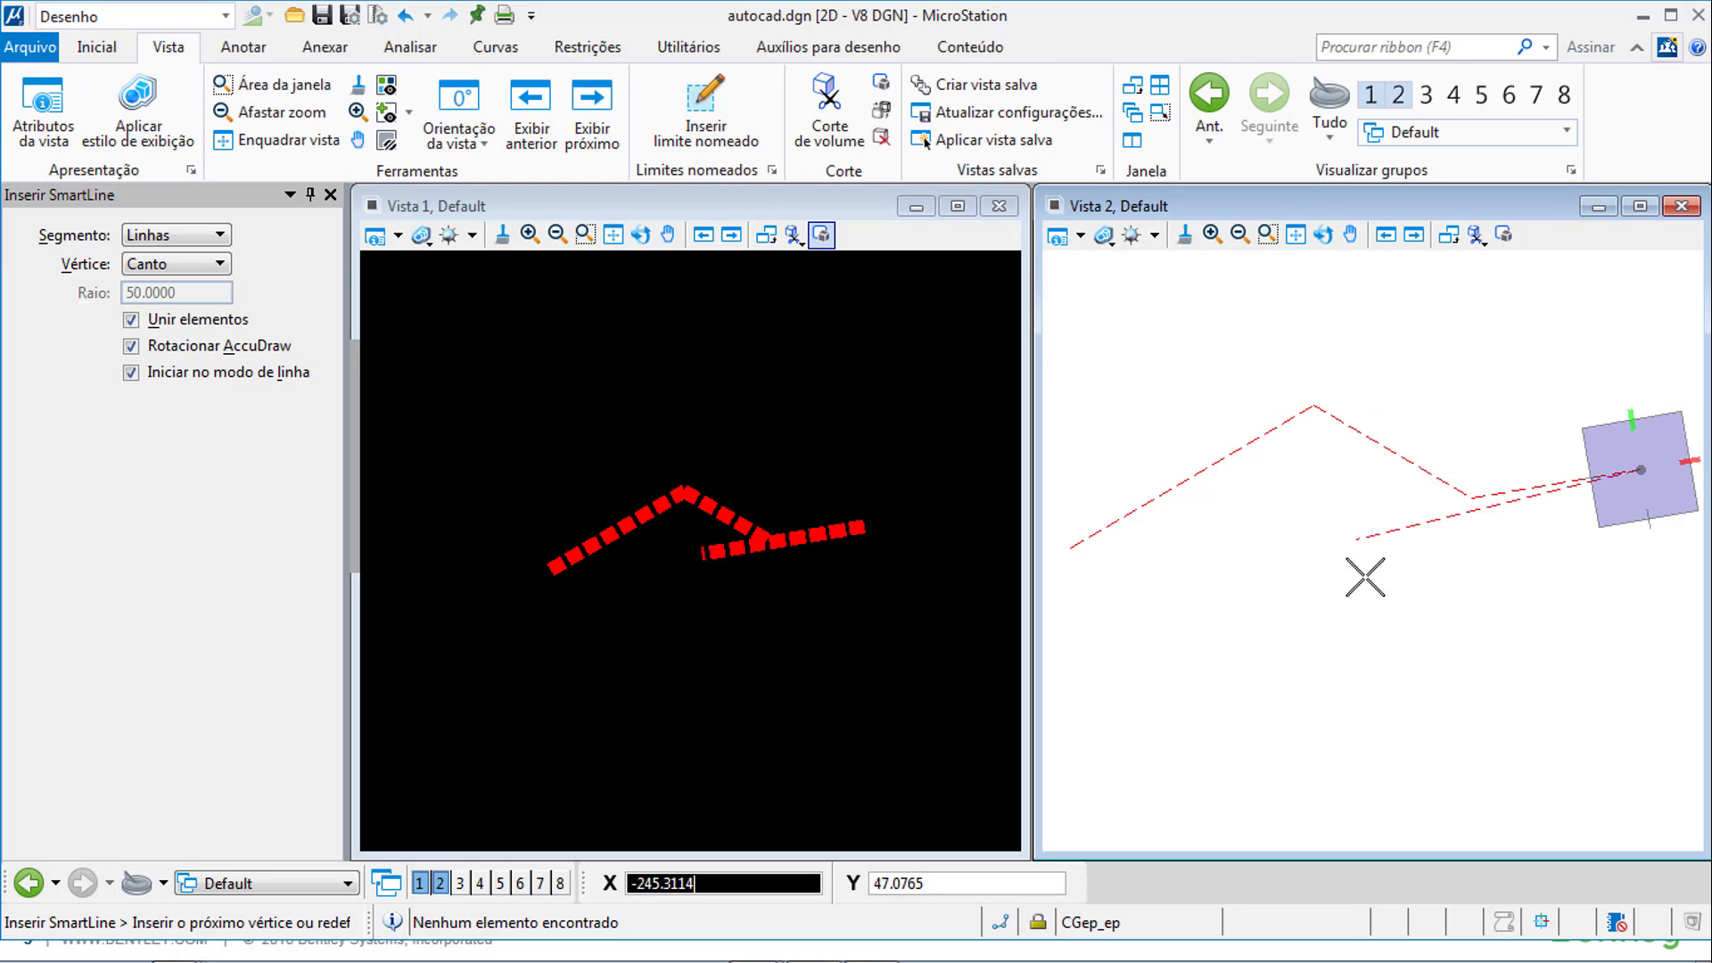
click(1501, 688)
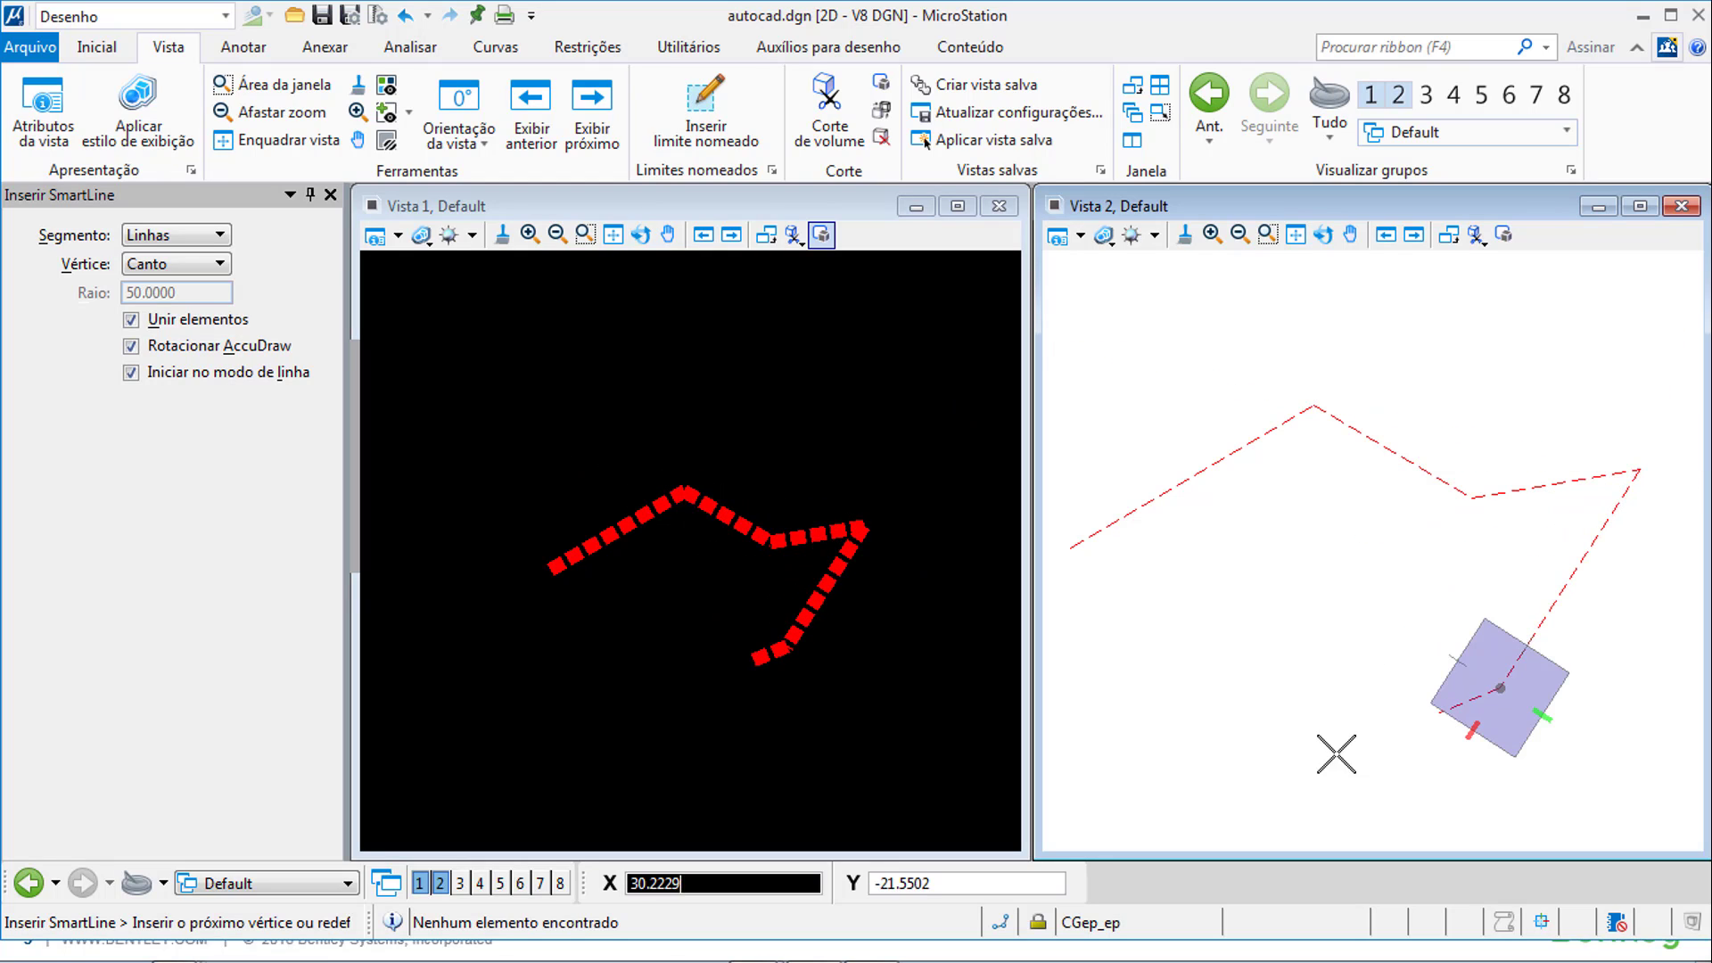
click(1245, 741)
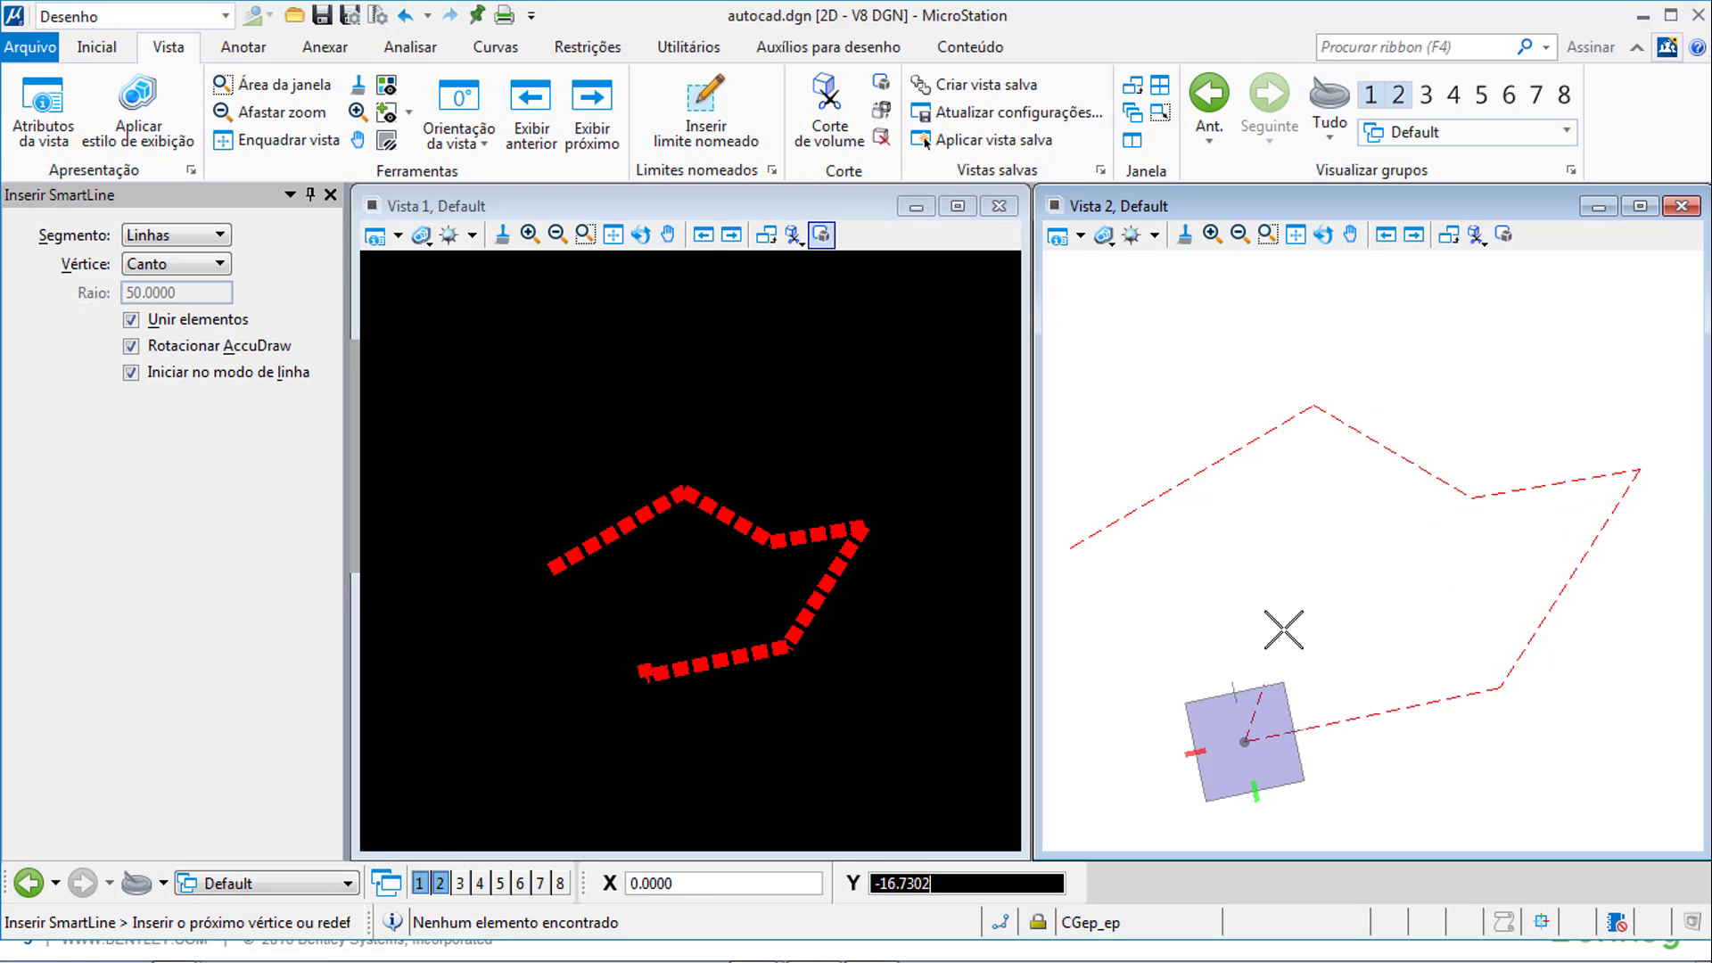
click(1308, 591)
click(1171, 642)
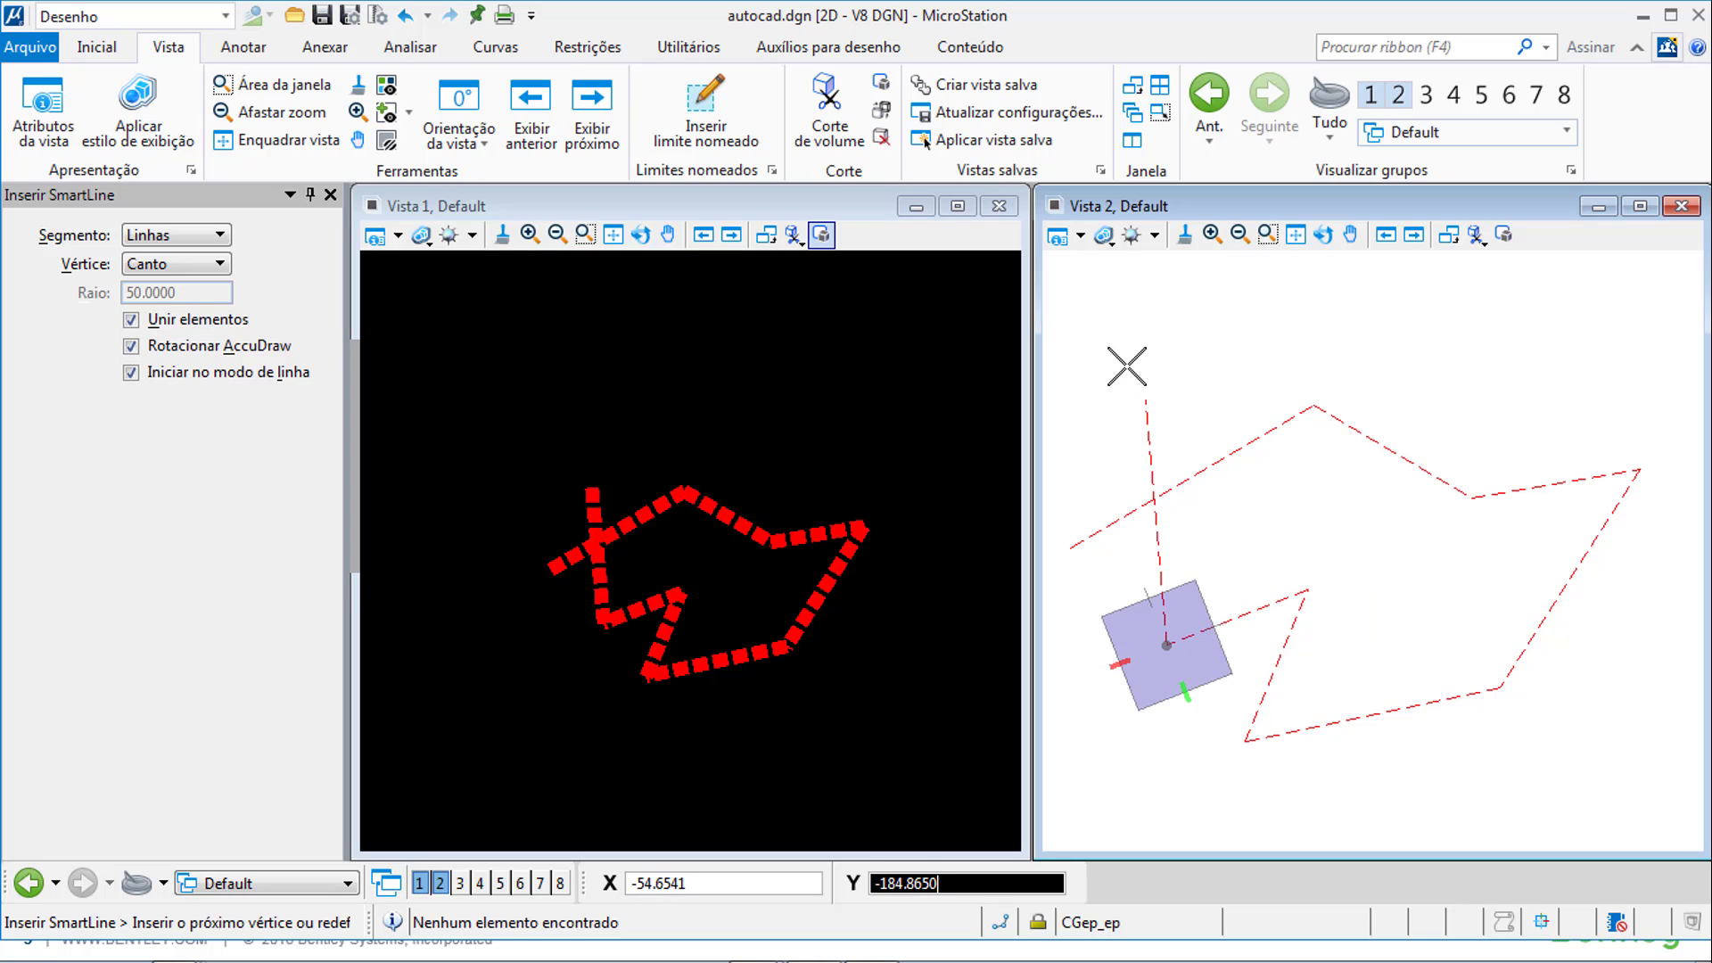
right_click(1128, 366)
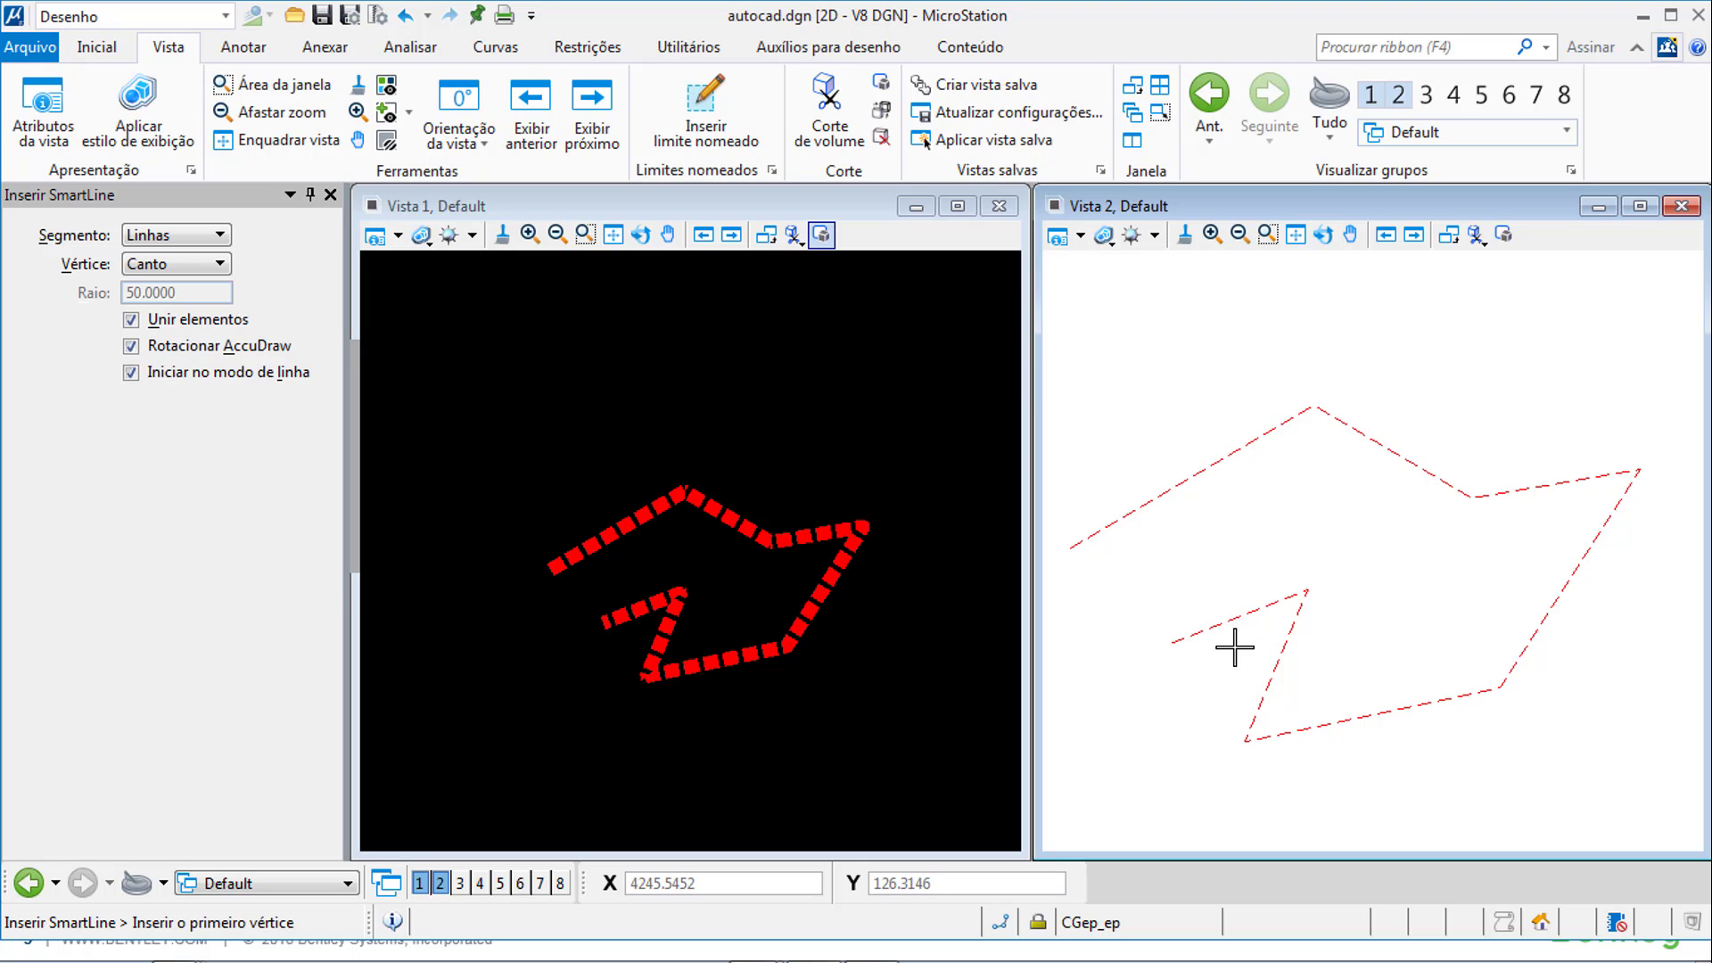
key(alt+Tab)
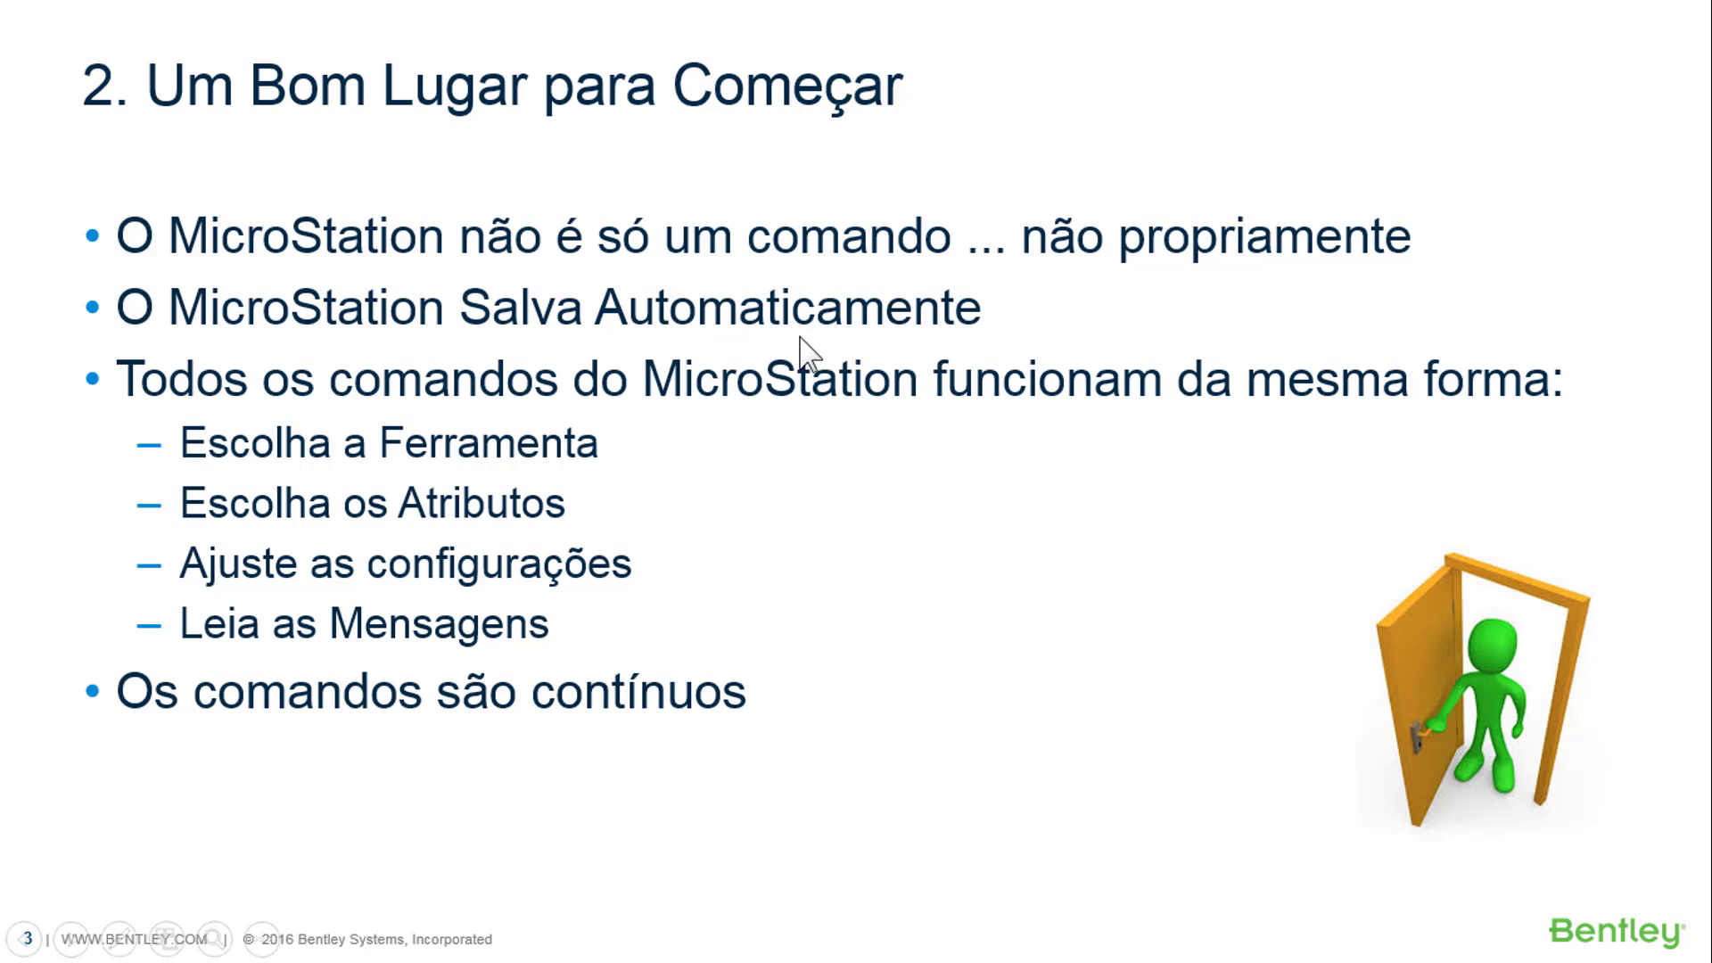
key(alt+Tab)
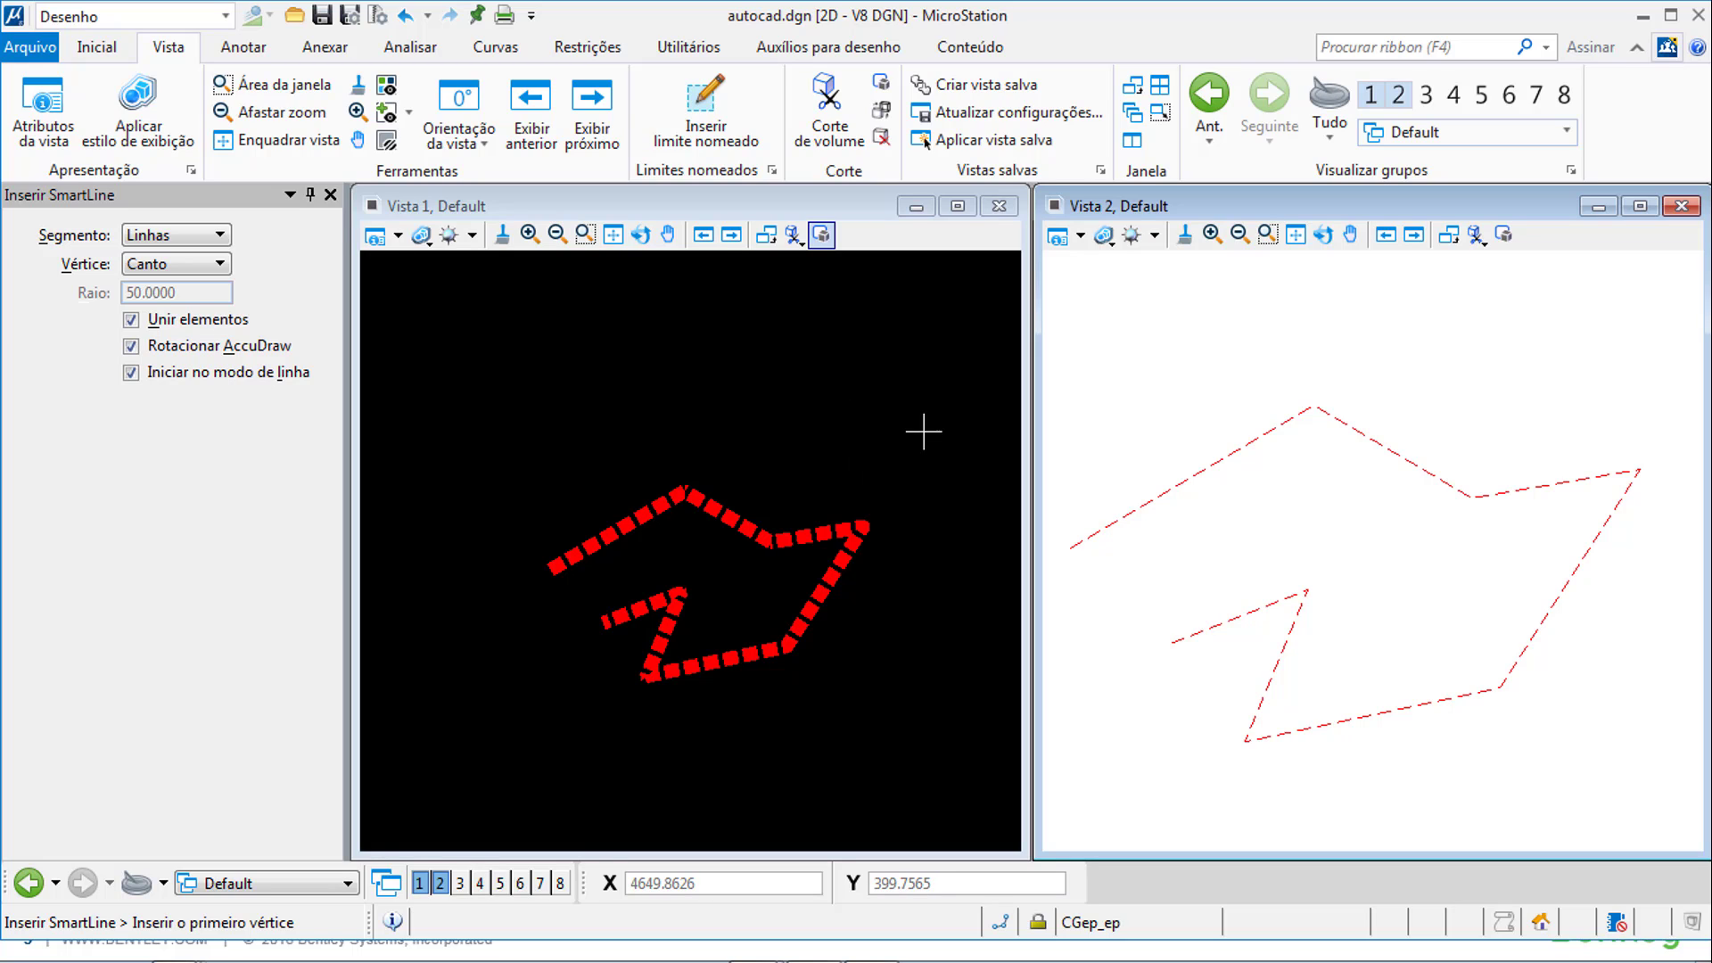
- Close Vista 2 and maximise Vista 1 to fill the drawing area
click(1673, 206)
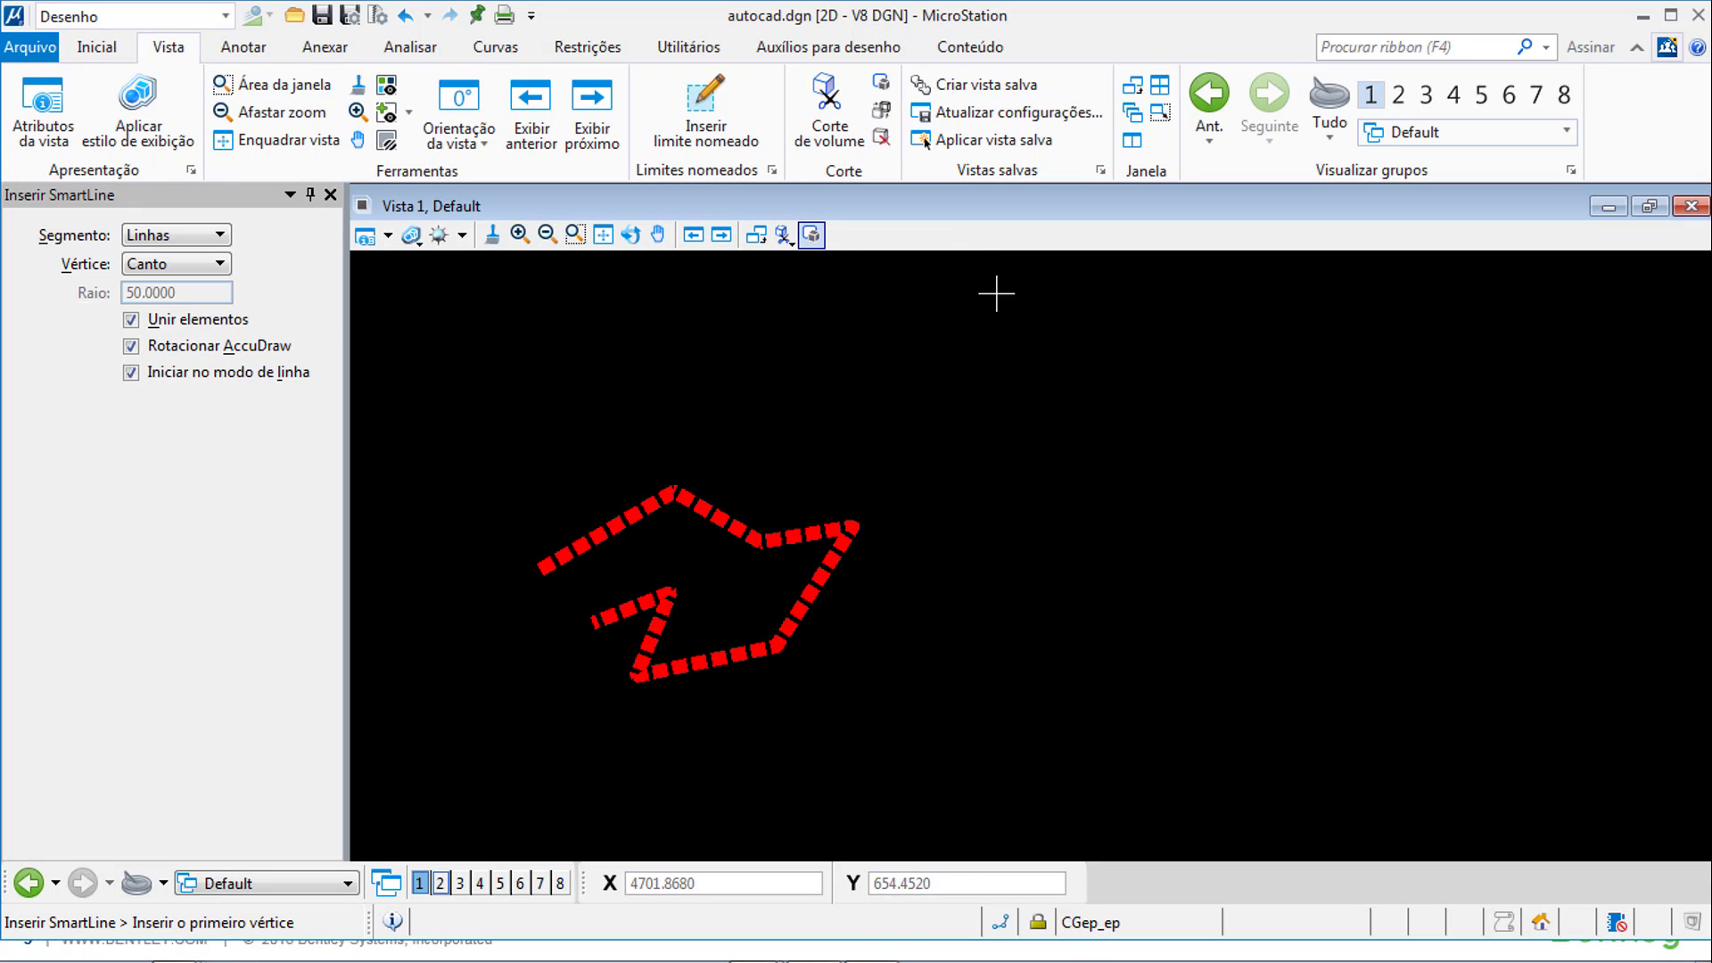
click(958, 206)
- Place an orthogonal rectangular block to the right of the zigzag SmartLine with the active red dashed attributes
click(96, 48)
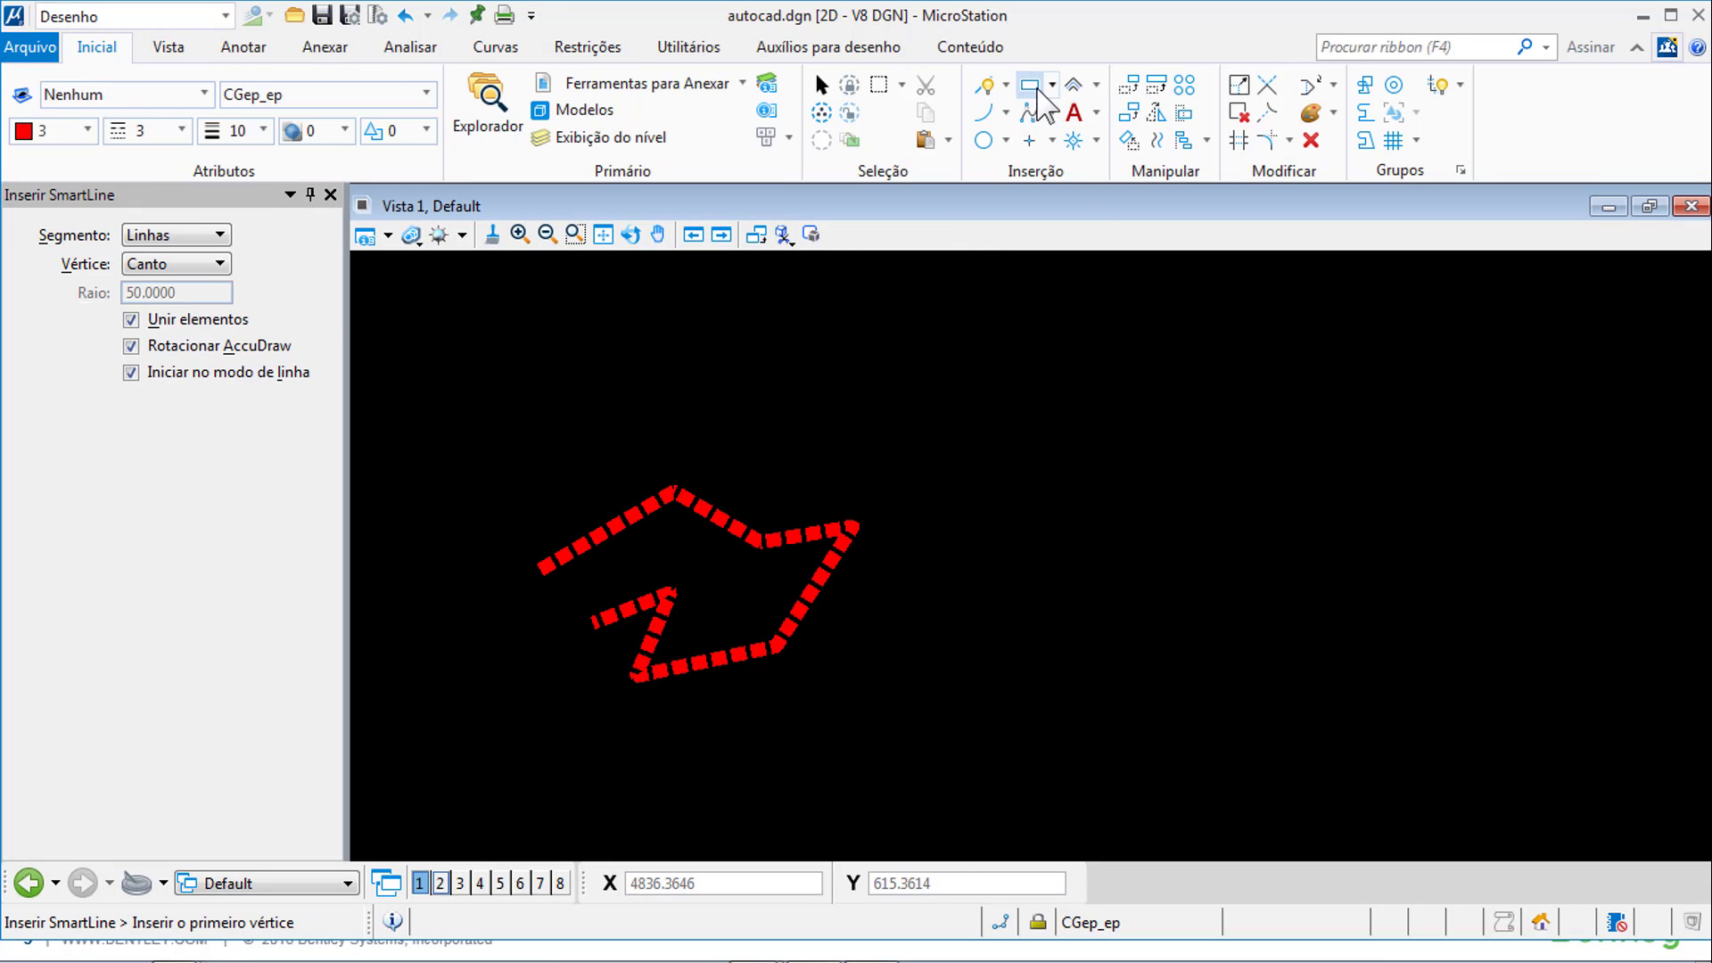
click(1035, 89)
click(1018, 435)
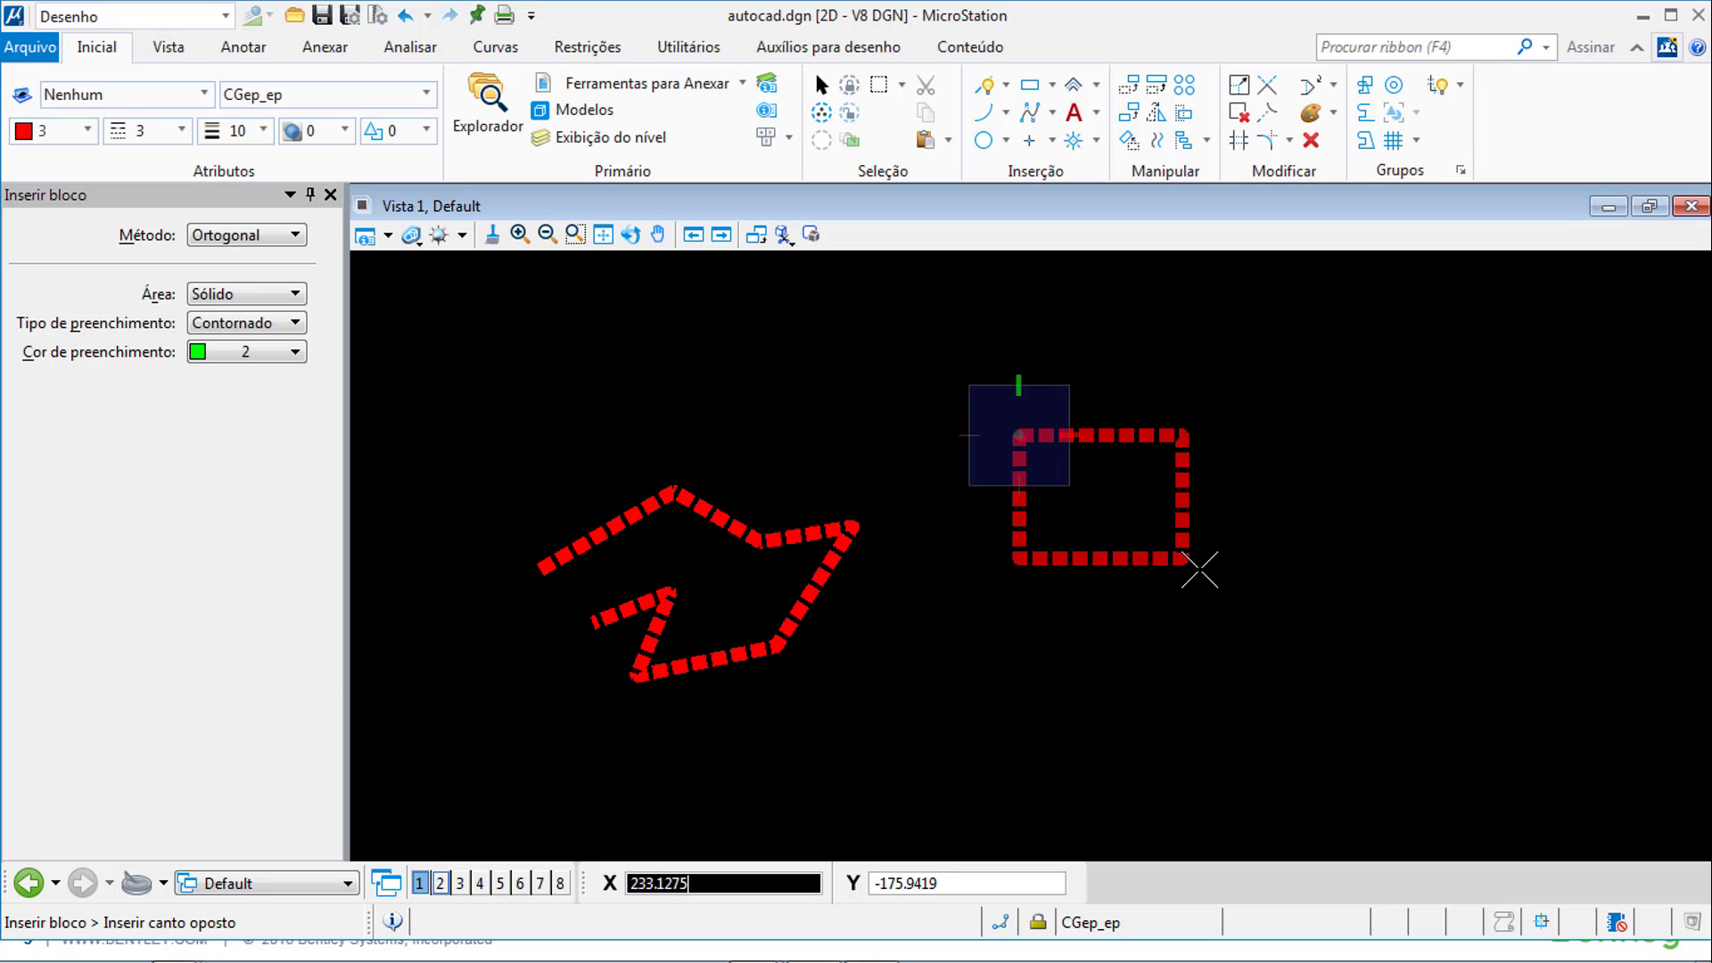
click(1214, 580)
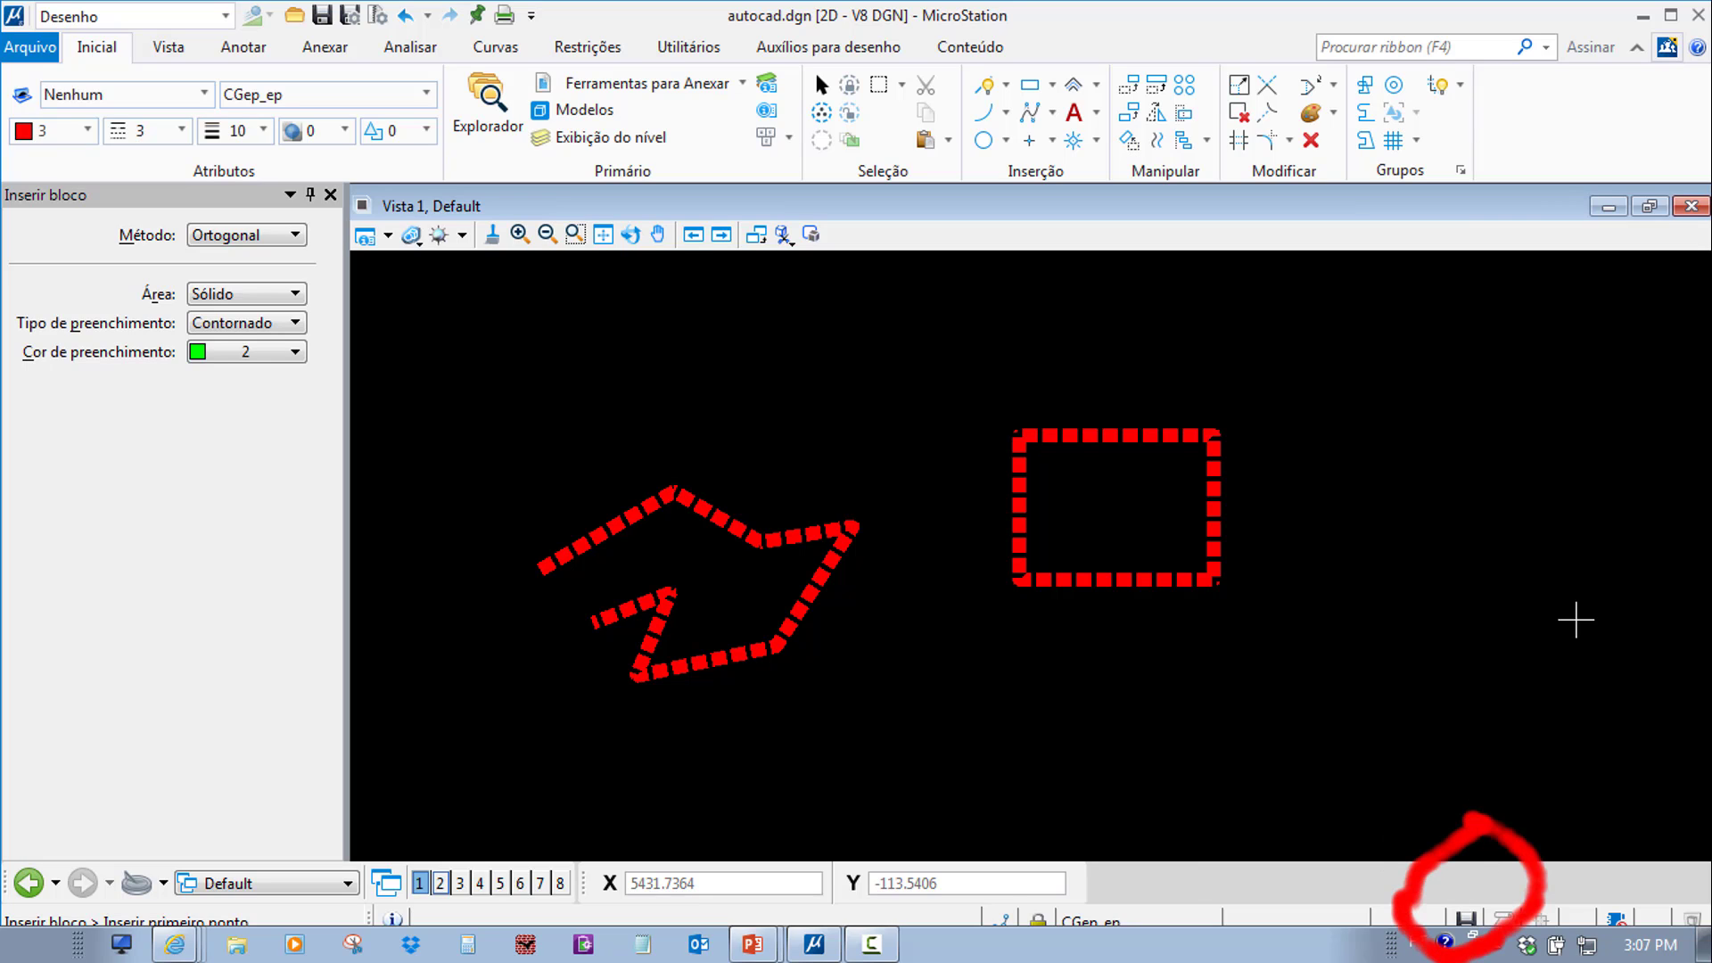
mouse_move(1577, 620)
mouse_down()
mouse_move(1505, 822)
mouse_move(1577, 752)
mouse_up()
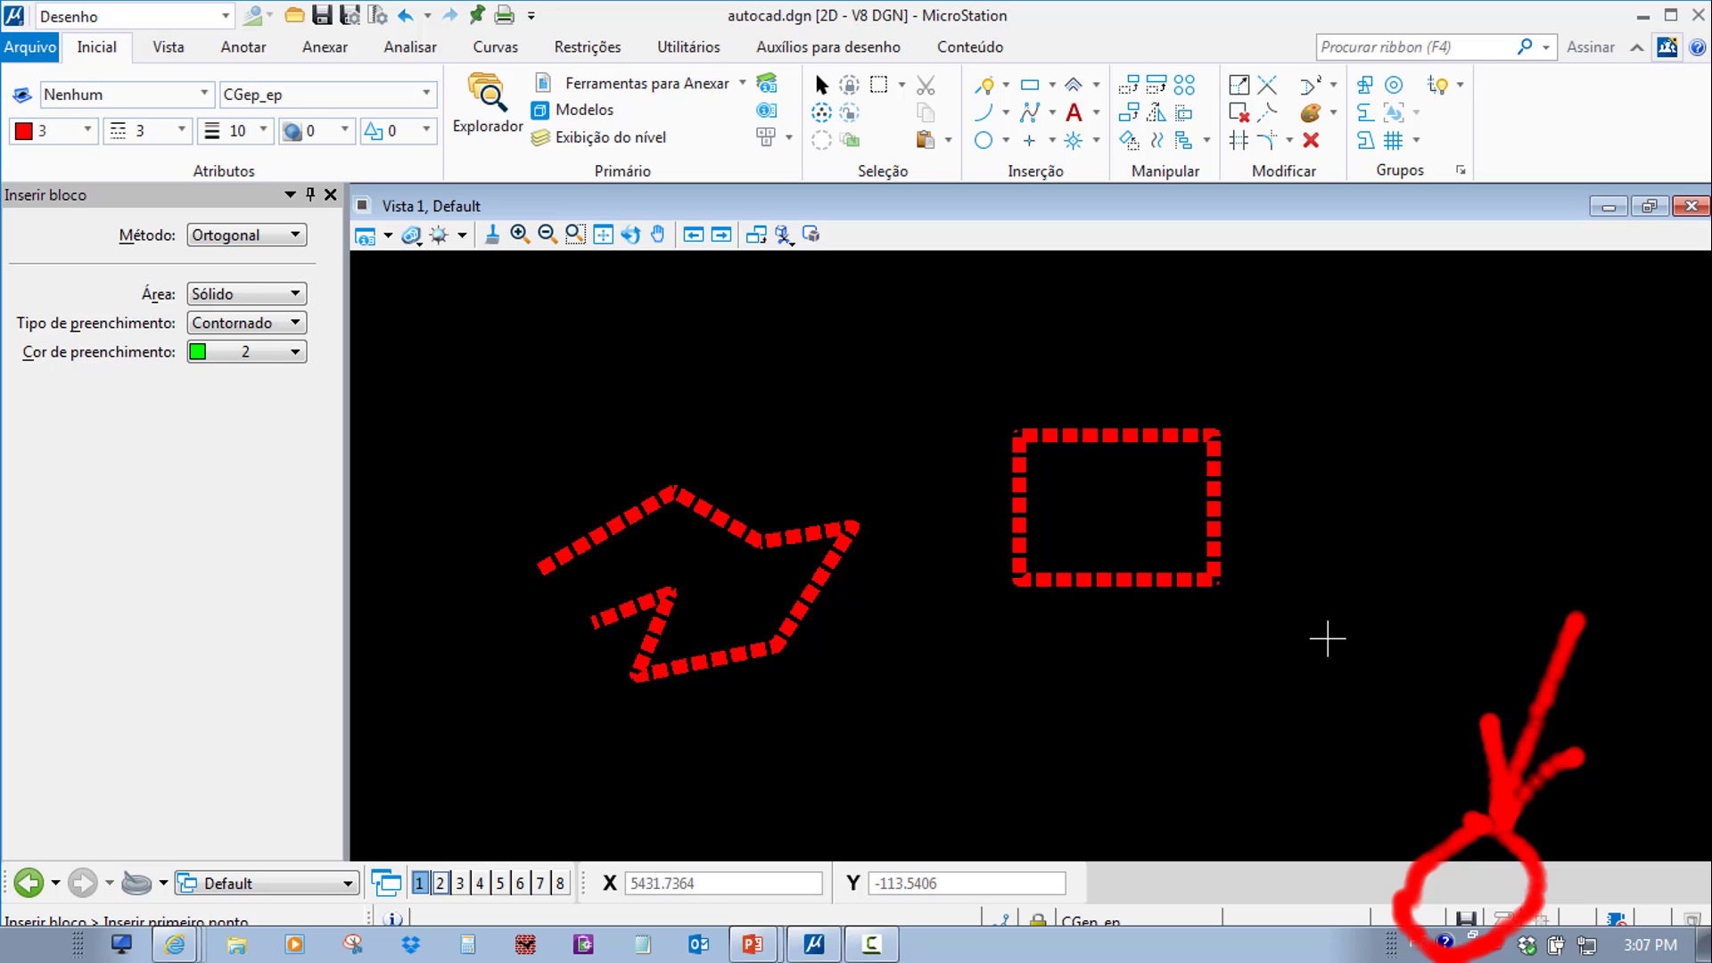
key(Escape)
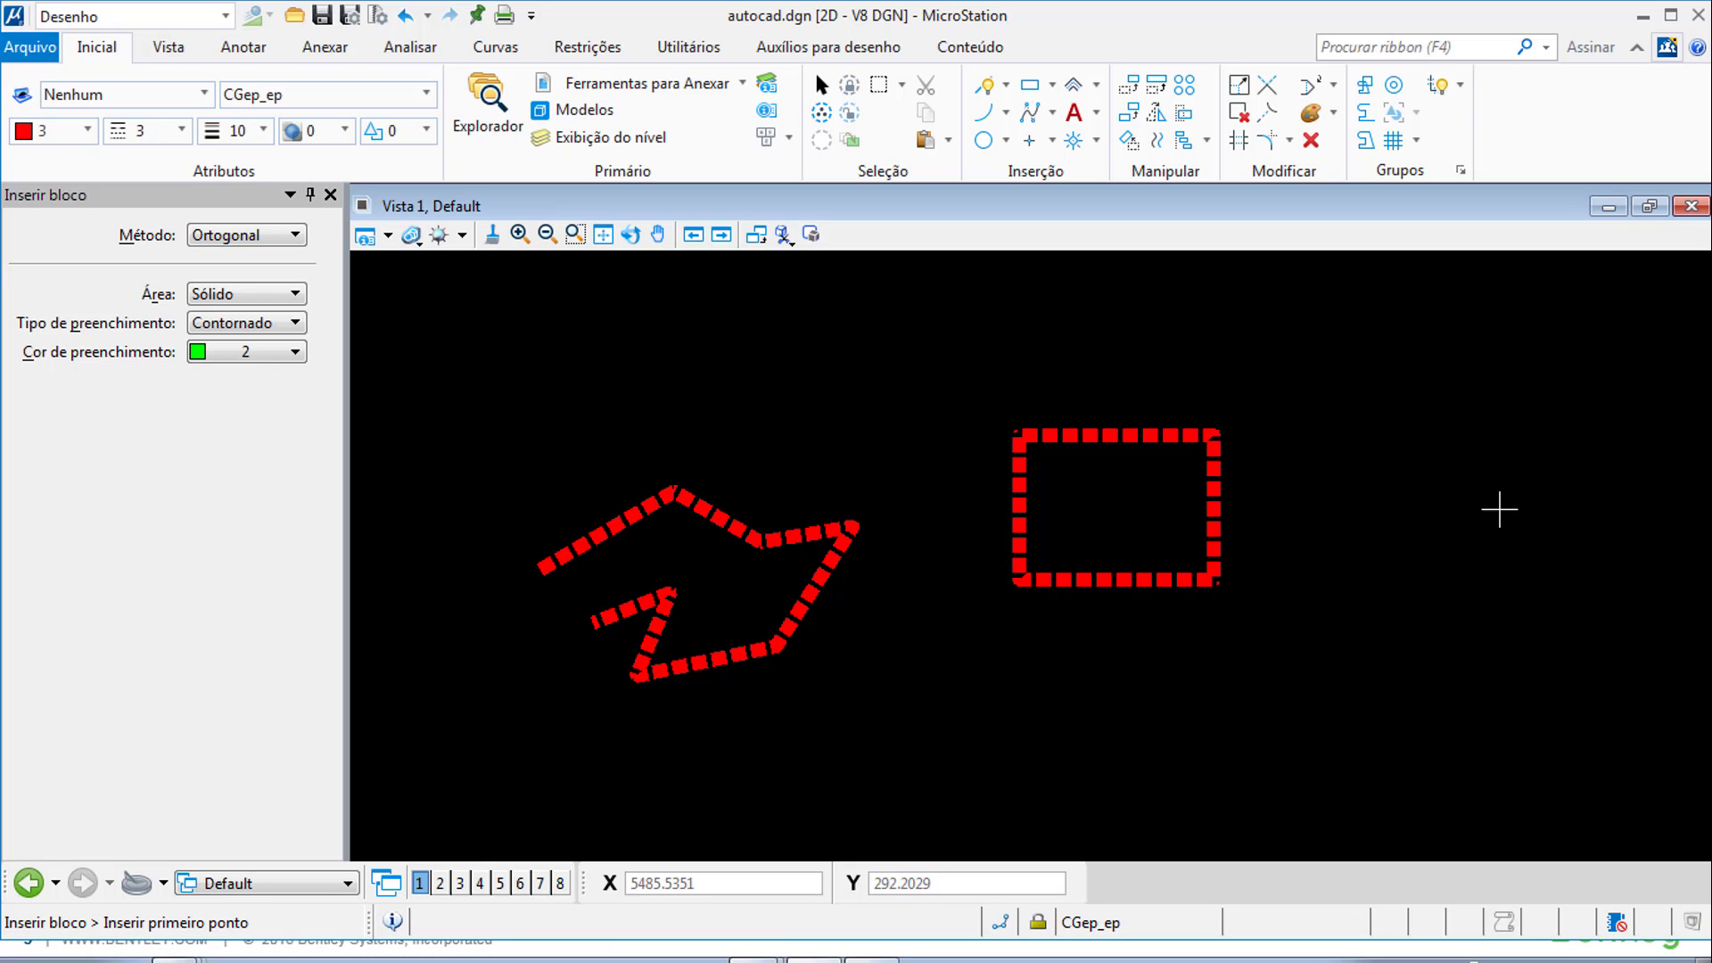
- Place a second, slightly larger rectangular block to the right of the first one
click(1329, 419)
click(1542, 595)
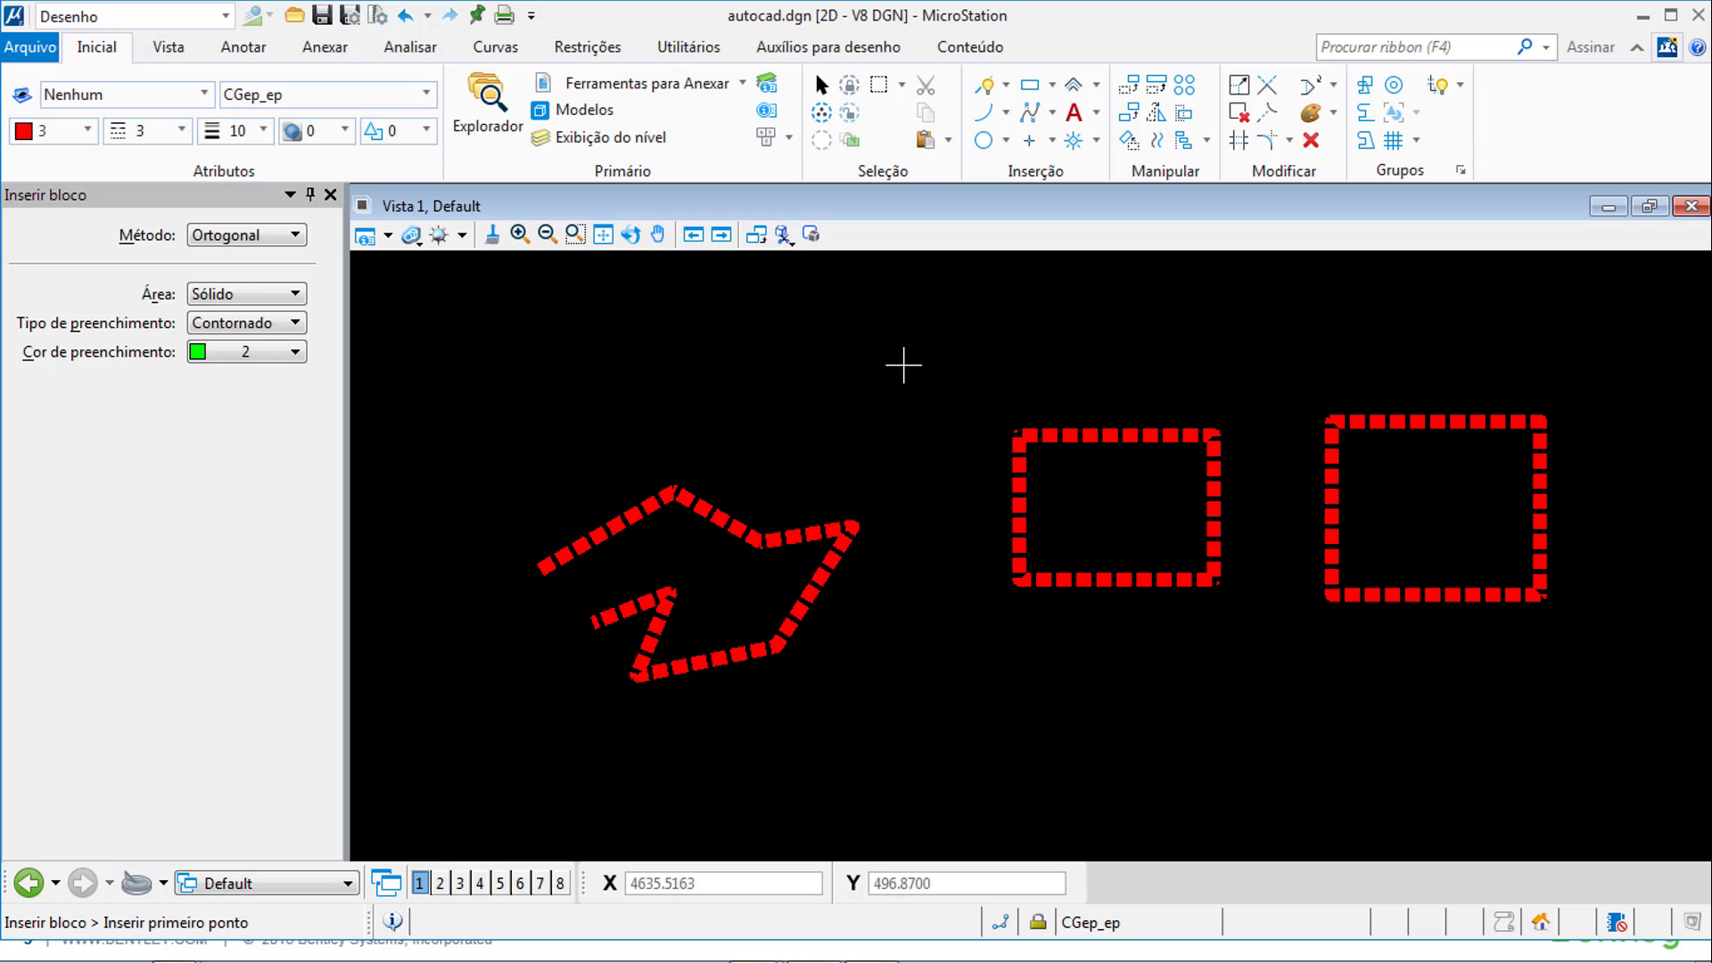
key(alt+Tab)
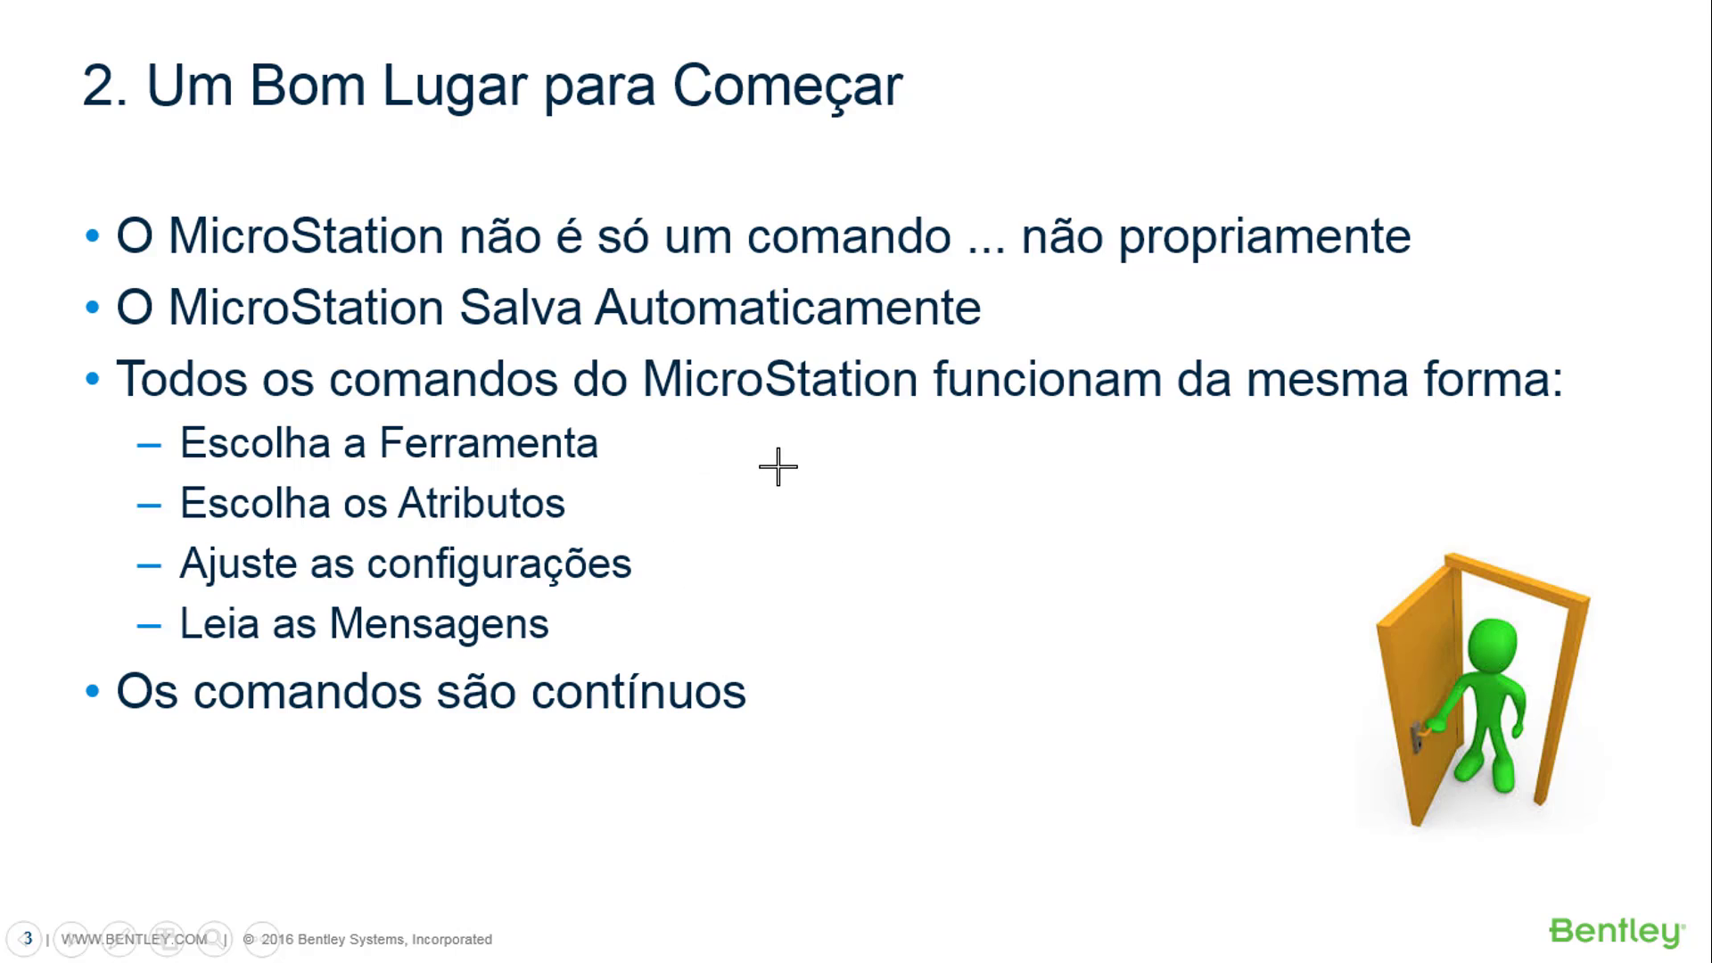
key(alt+Tab)
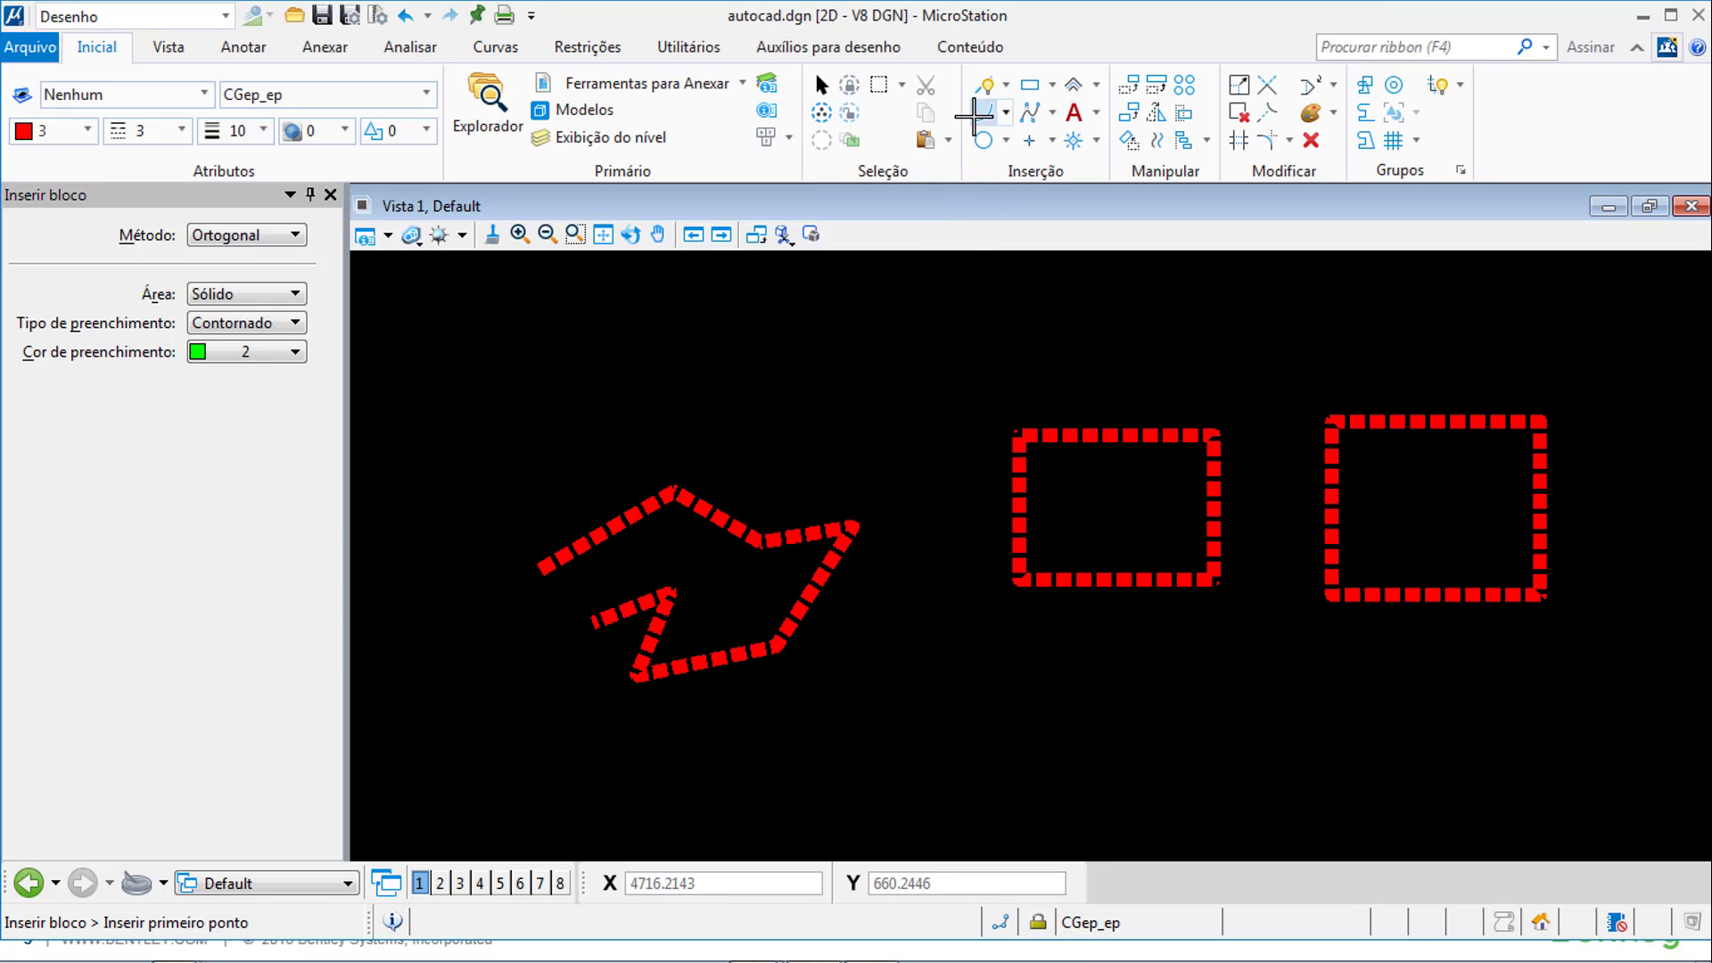
- Prepare a new SmartLine with colour 2, line style 0, weight 2 and the vertex type Arredondado, in the empty area beyond the blocks
click(983, 113)
middle_drag(1567, 556, 517, 562)
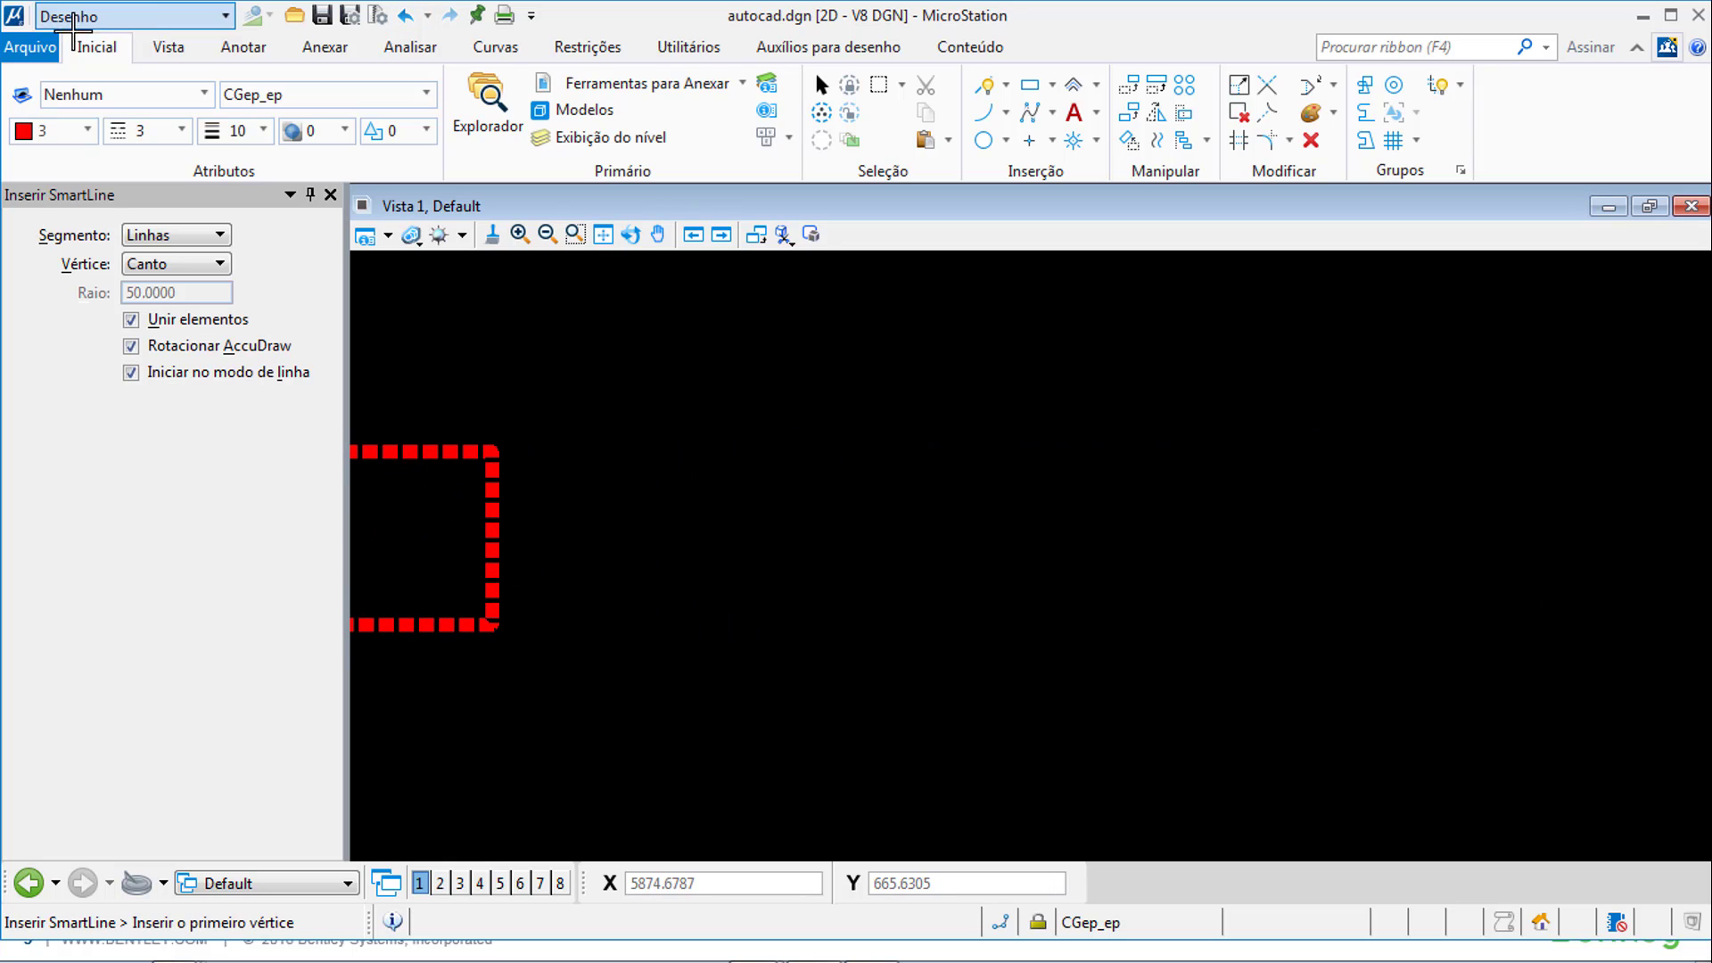
click(59, 127)
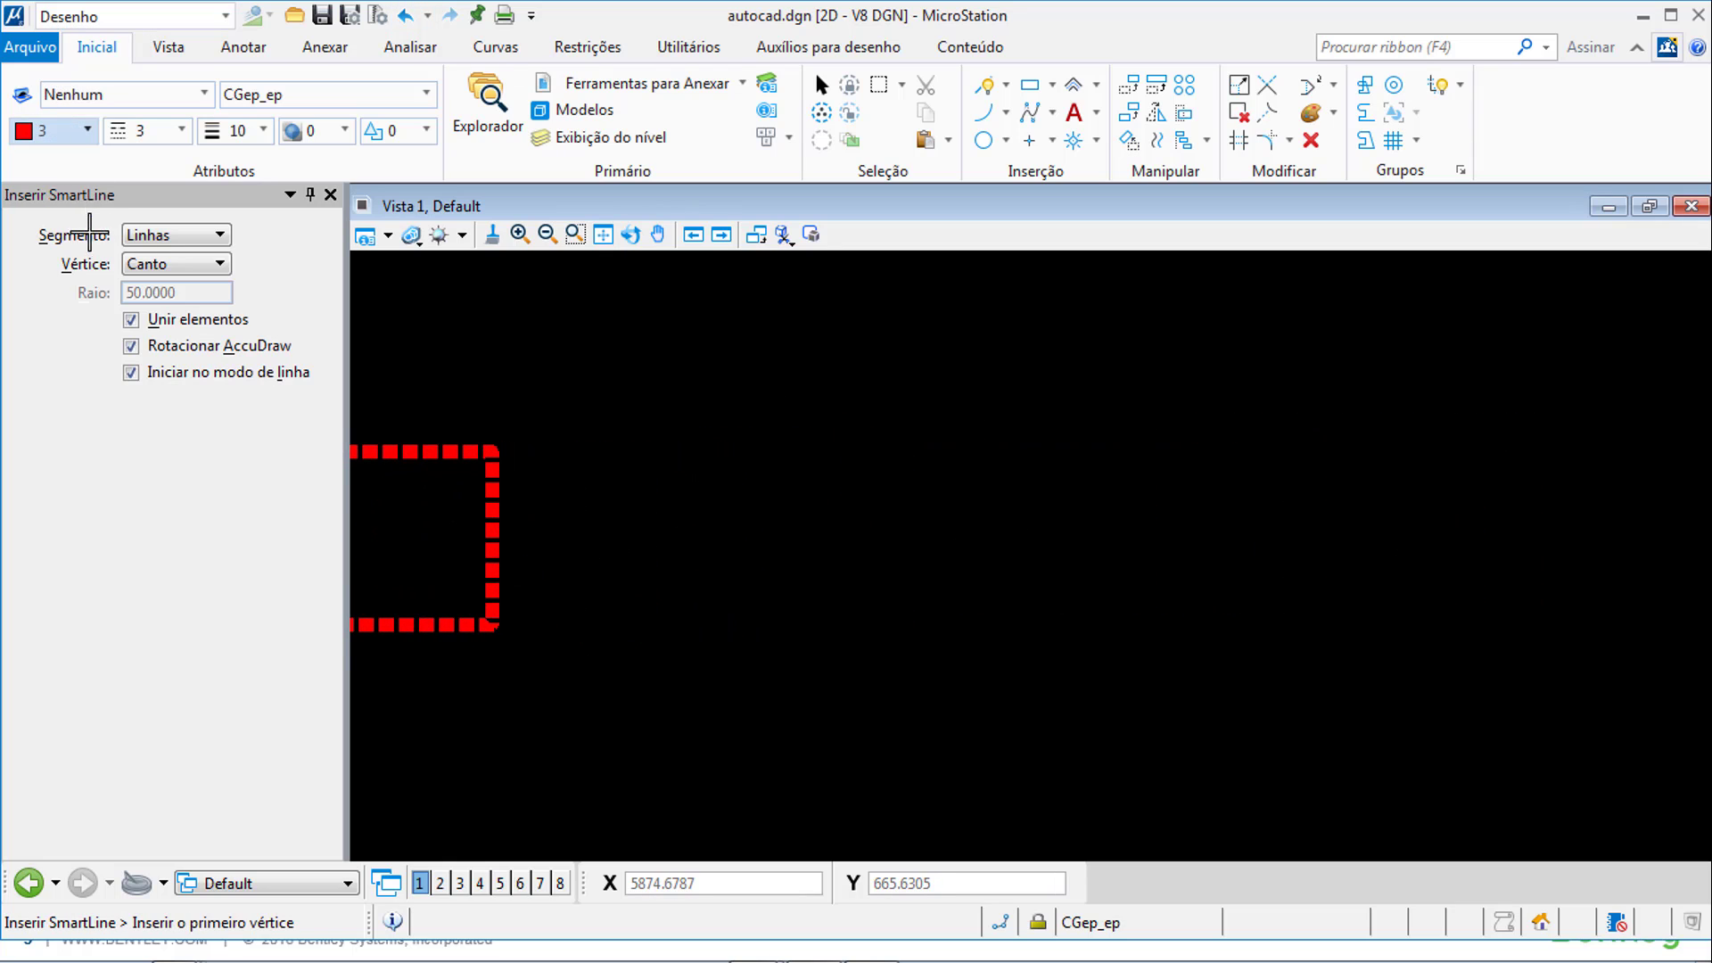
click(84, 278)
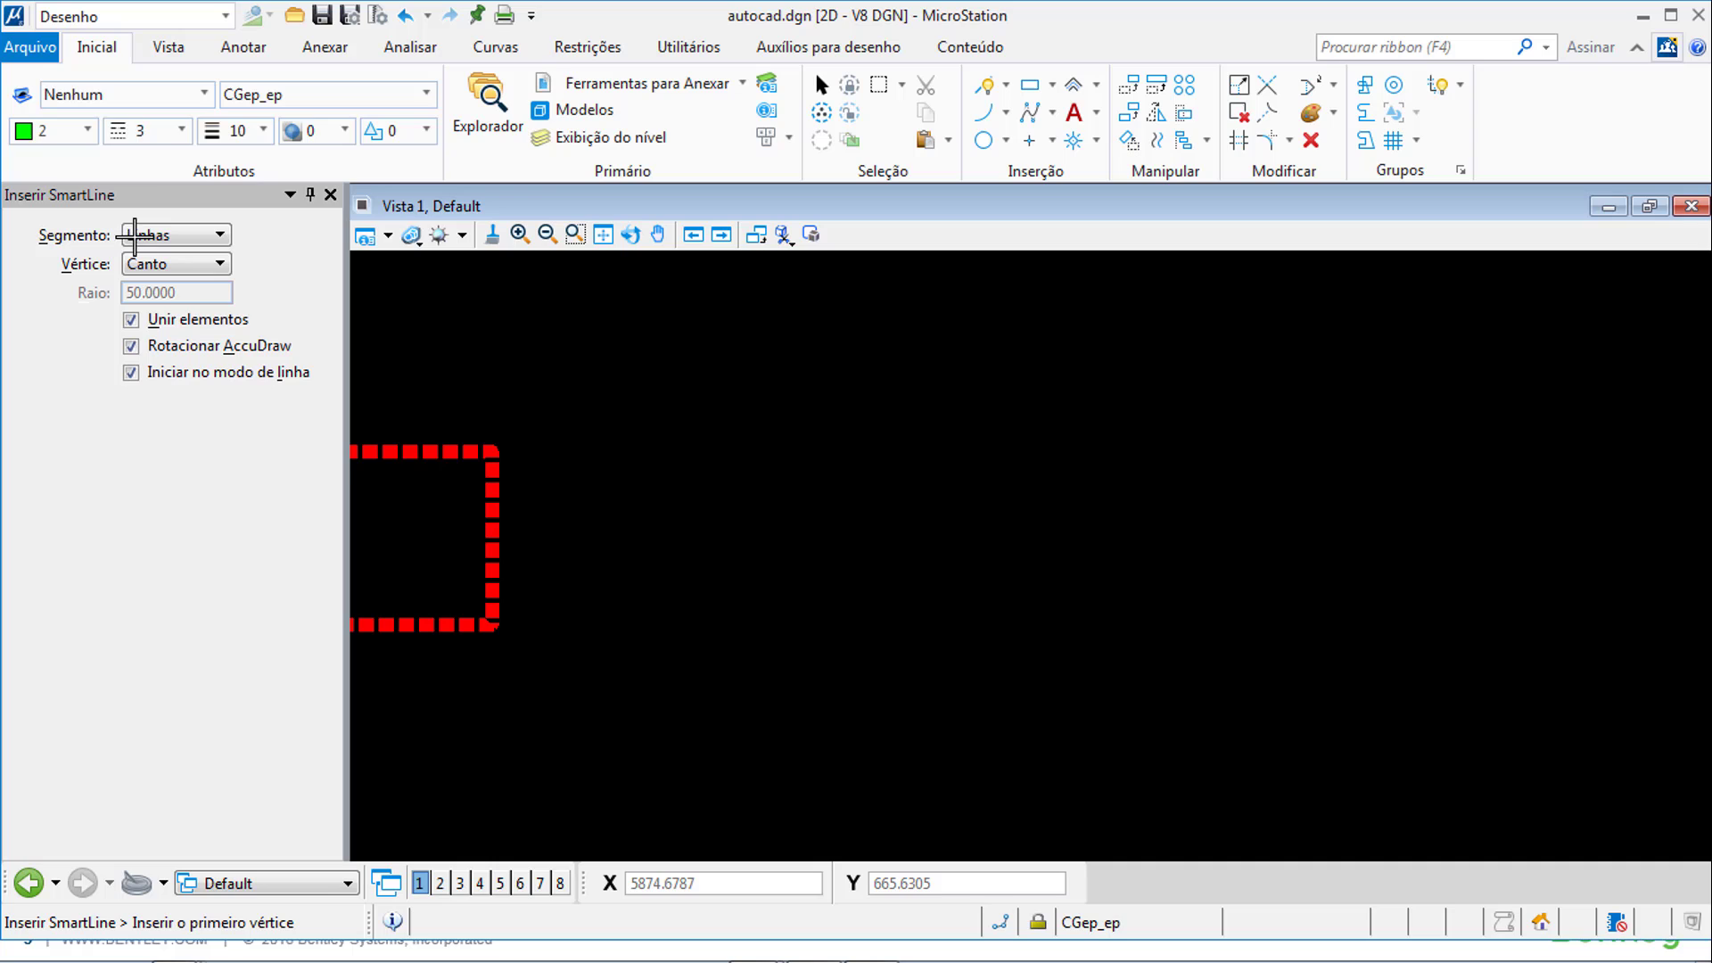
click(179, 264)
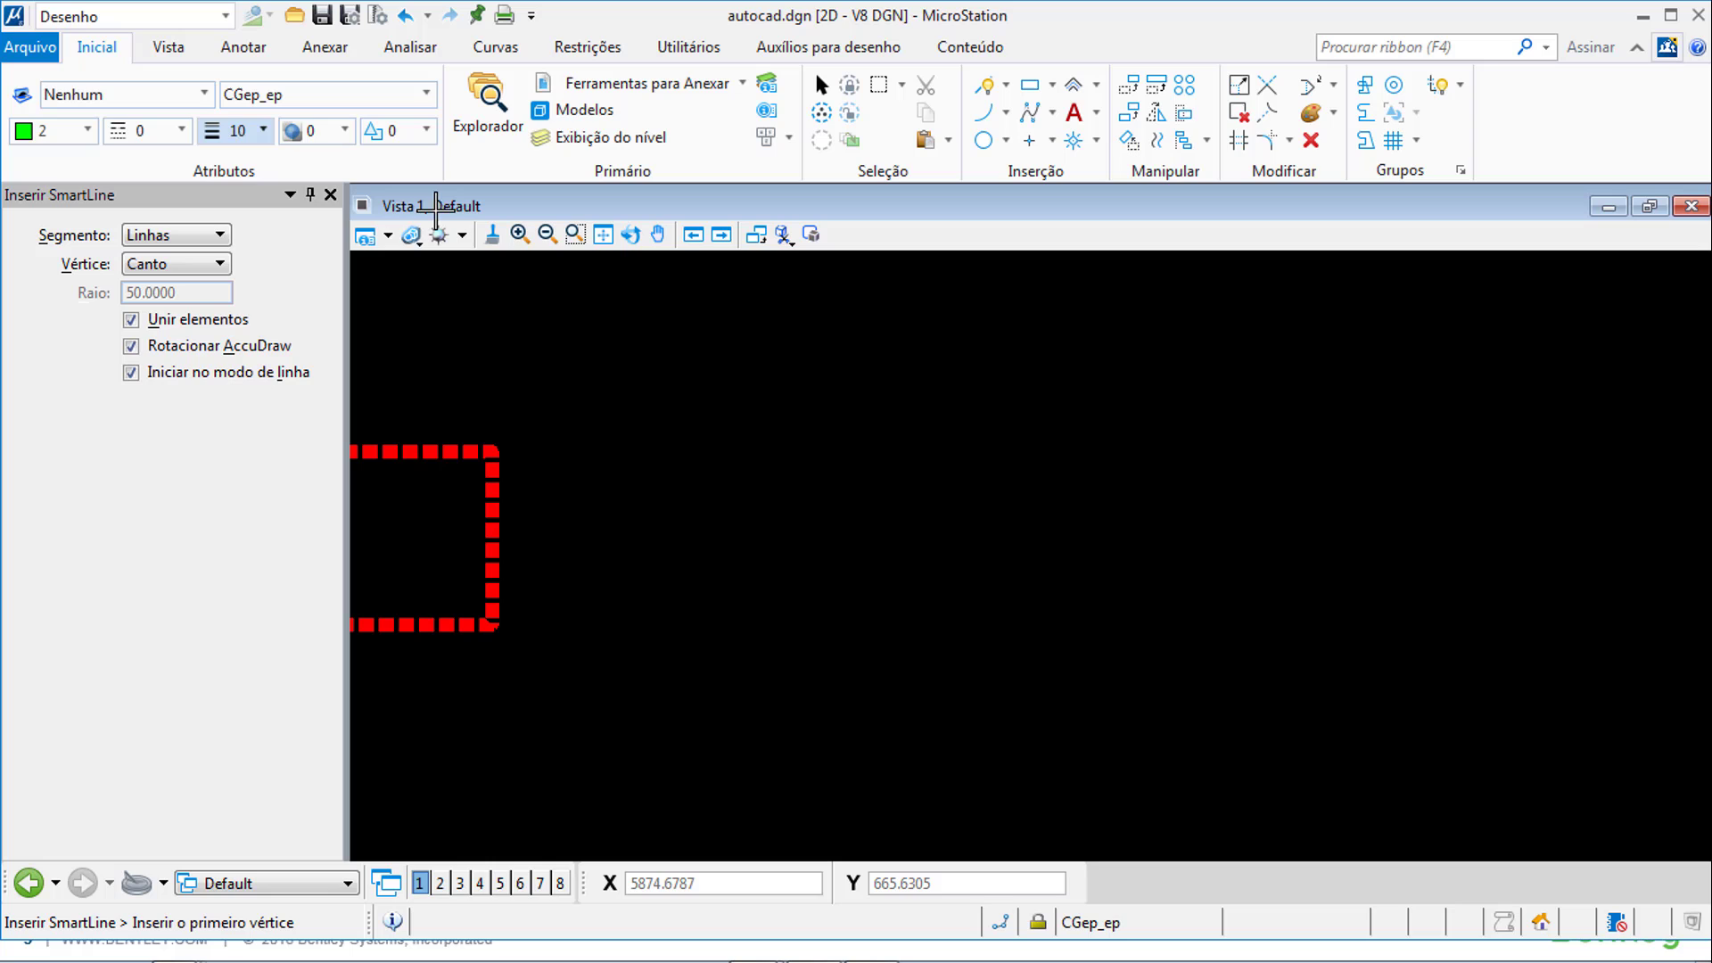
click(313, 215)
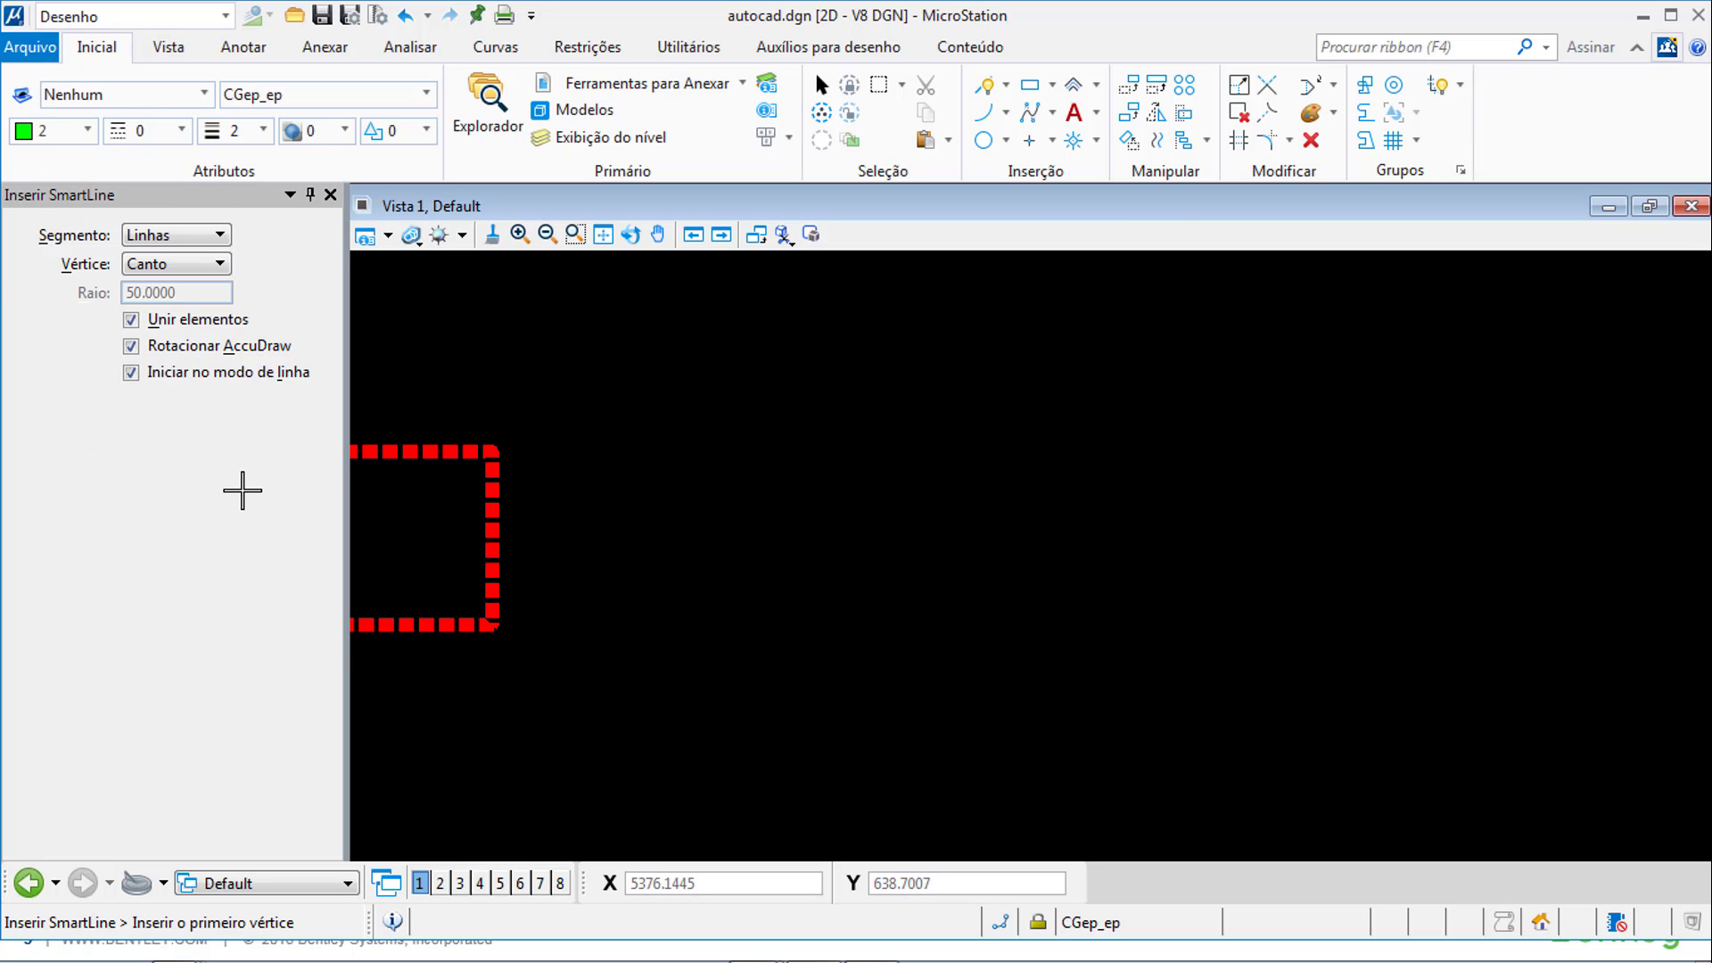
click(186, 263)
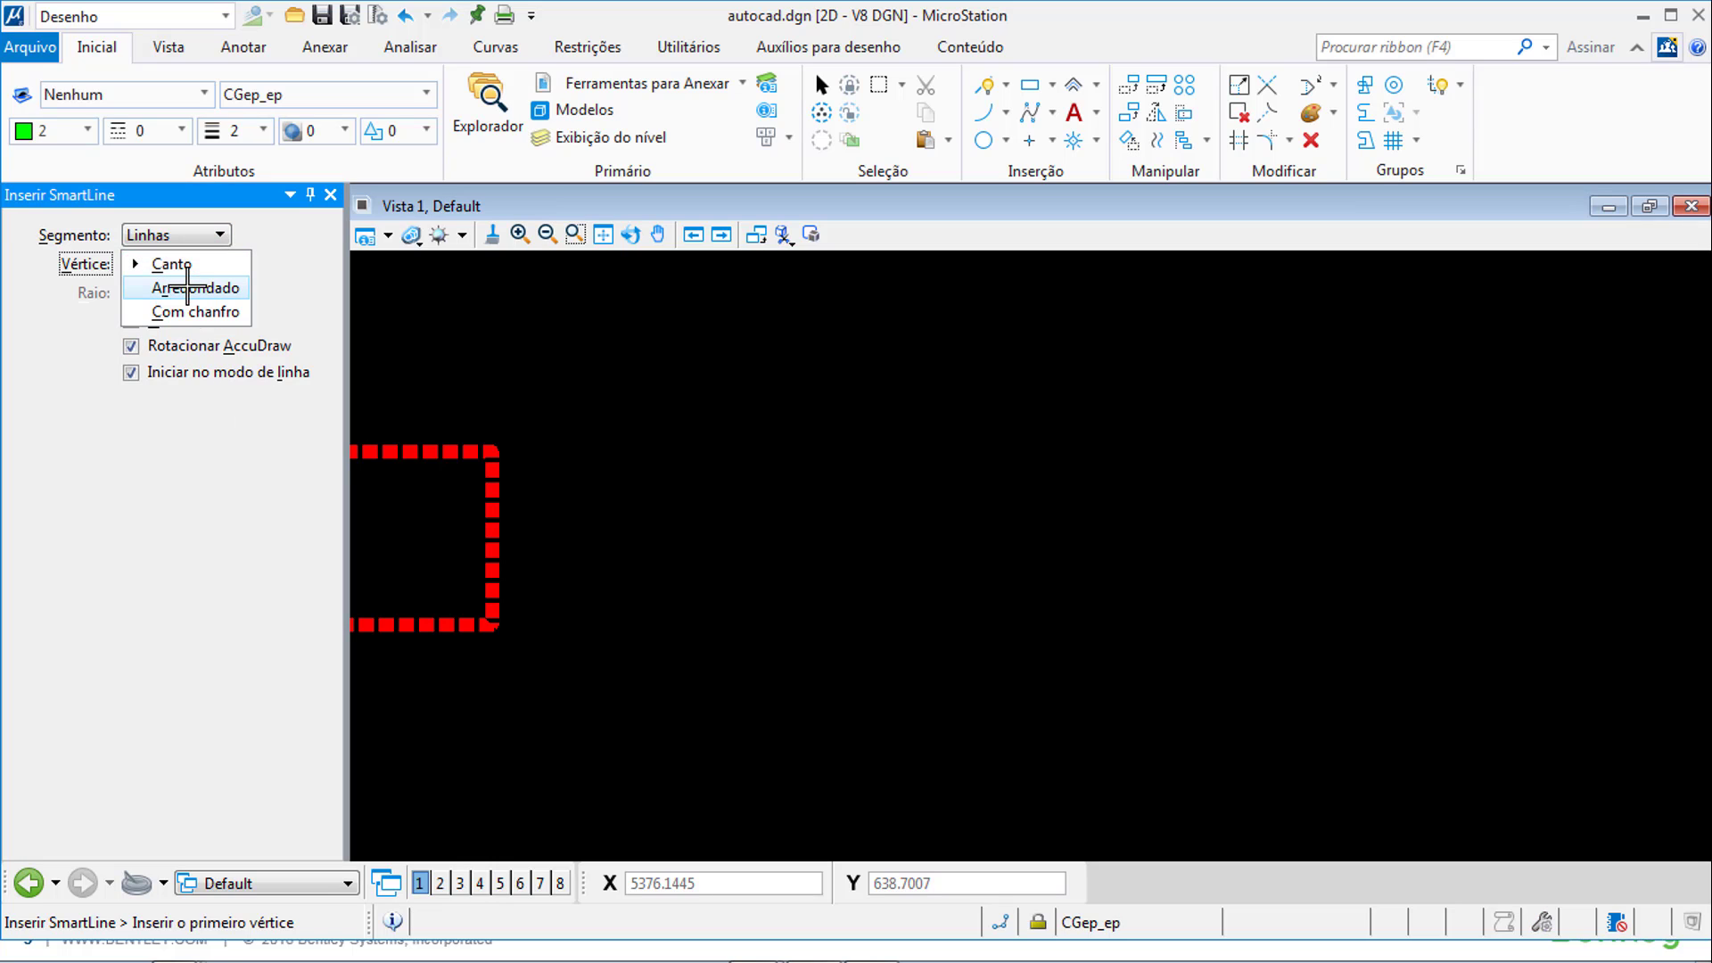
click(187, 287)
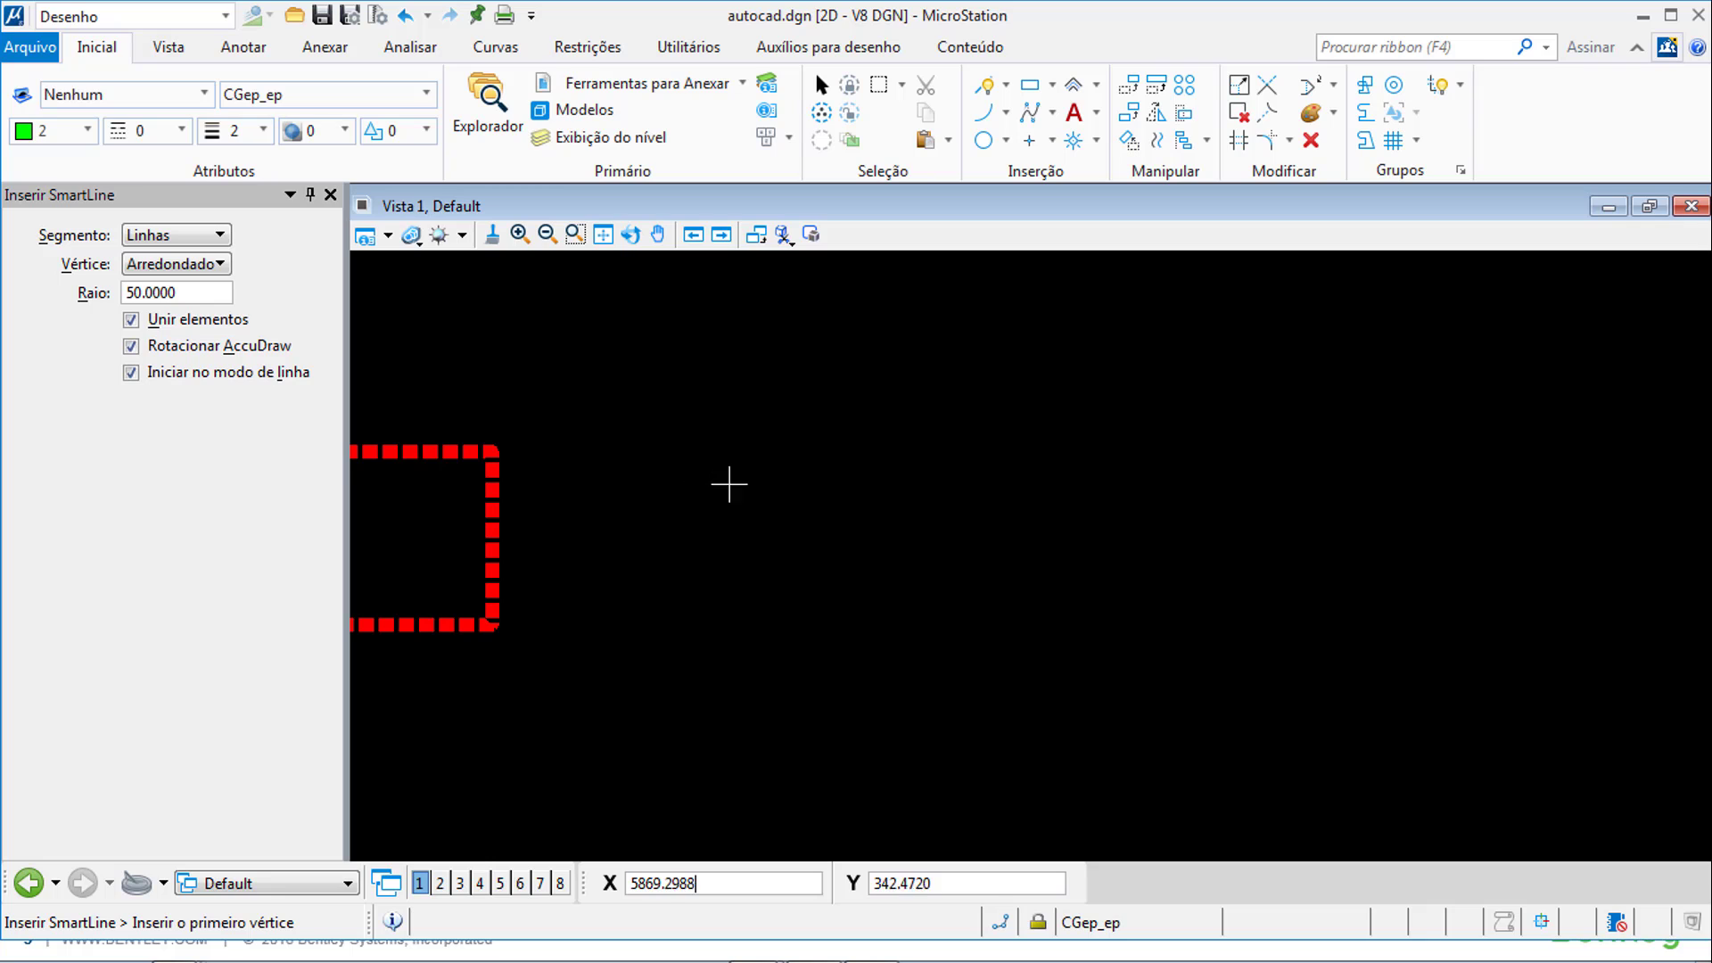
- Draw a closed seven-vertex SmartLine with rounded corners and a notch in its upper side, to the right of the second red block
click(678, 469)
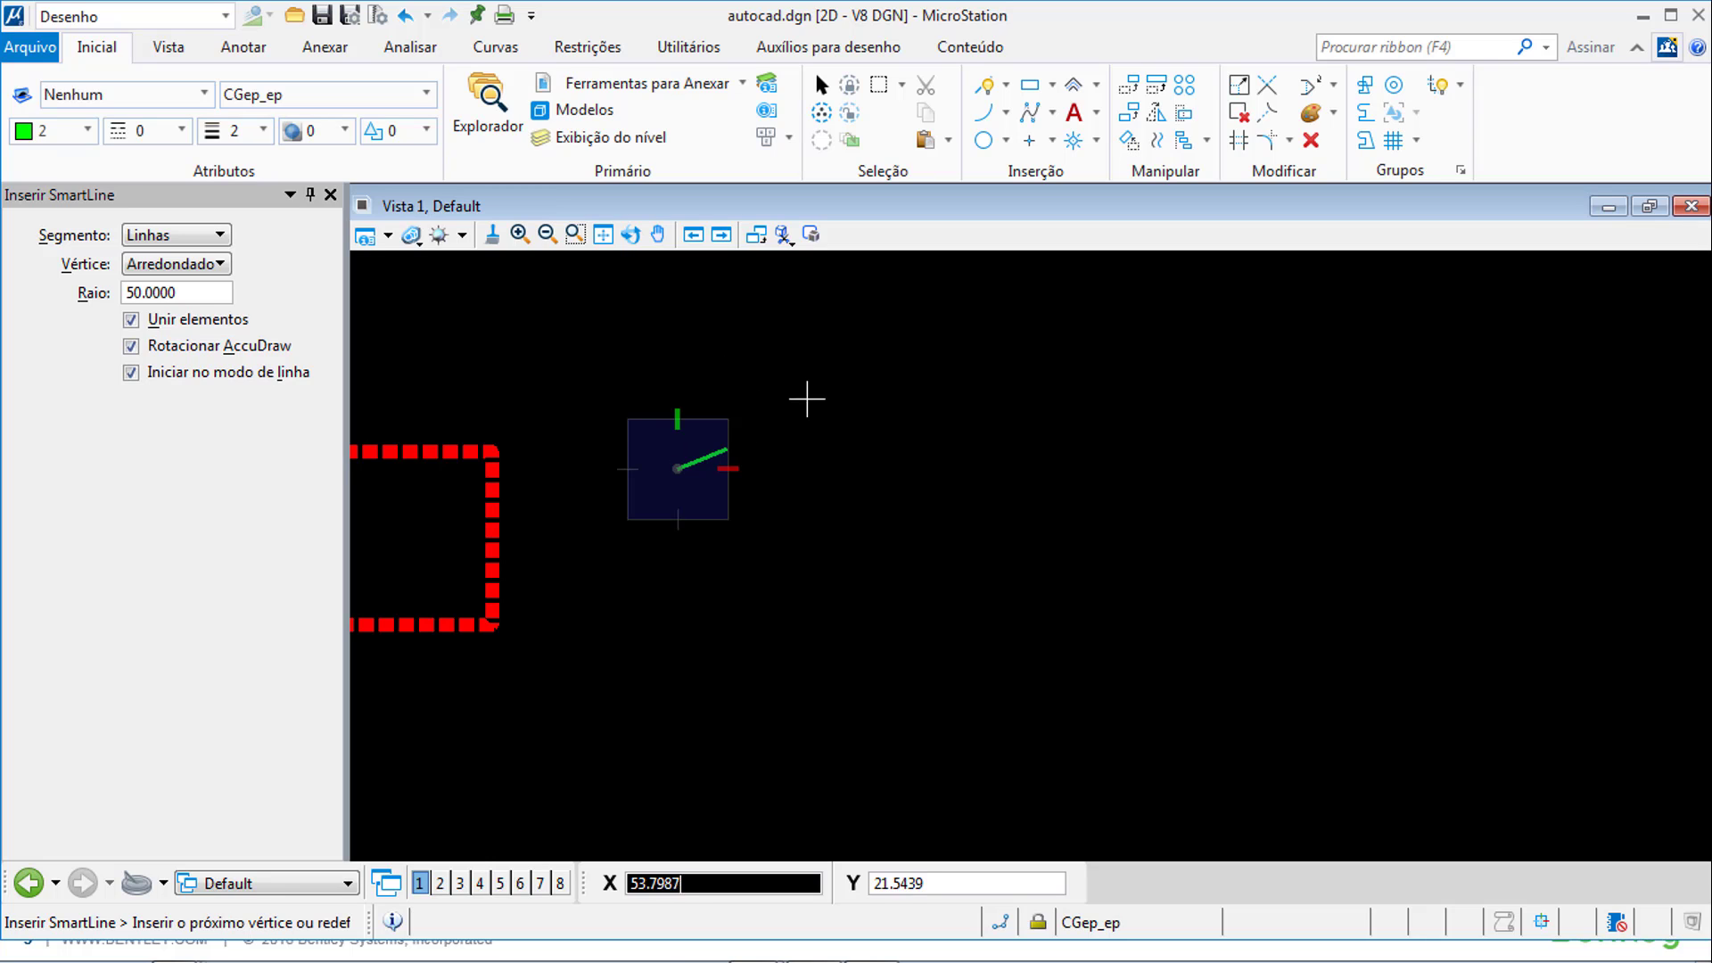
click(854, 355)
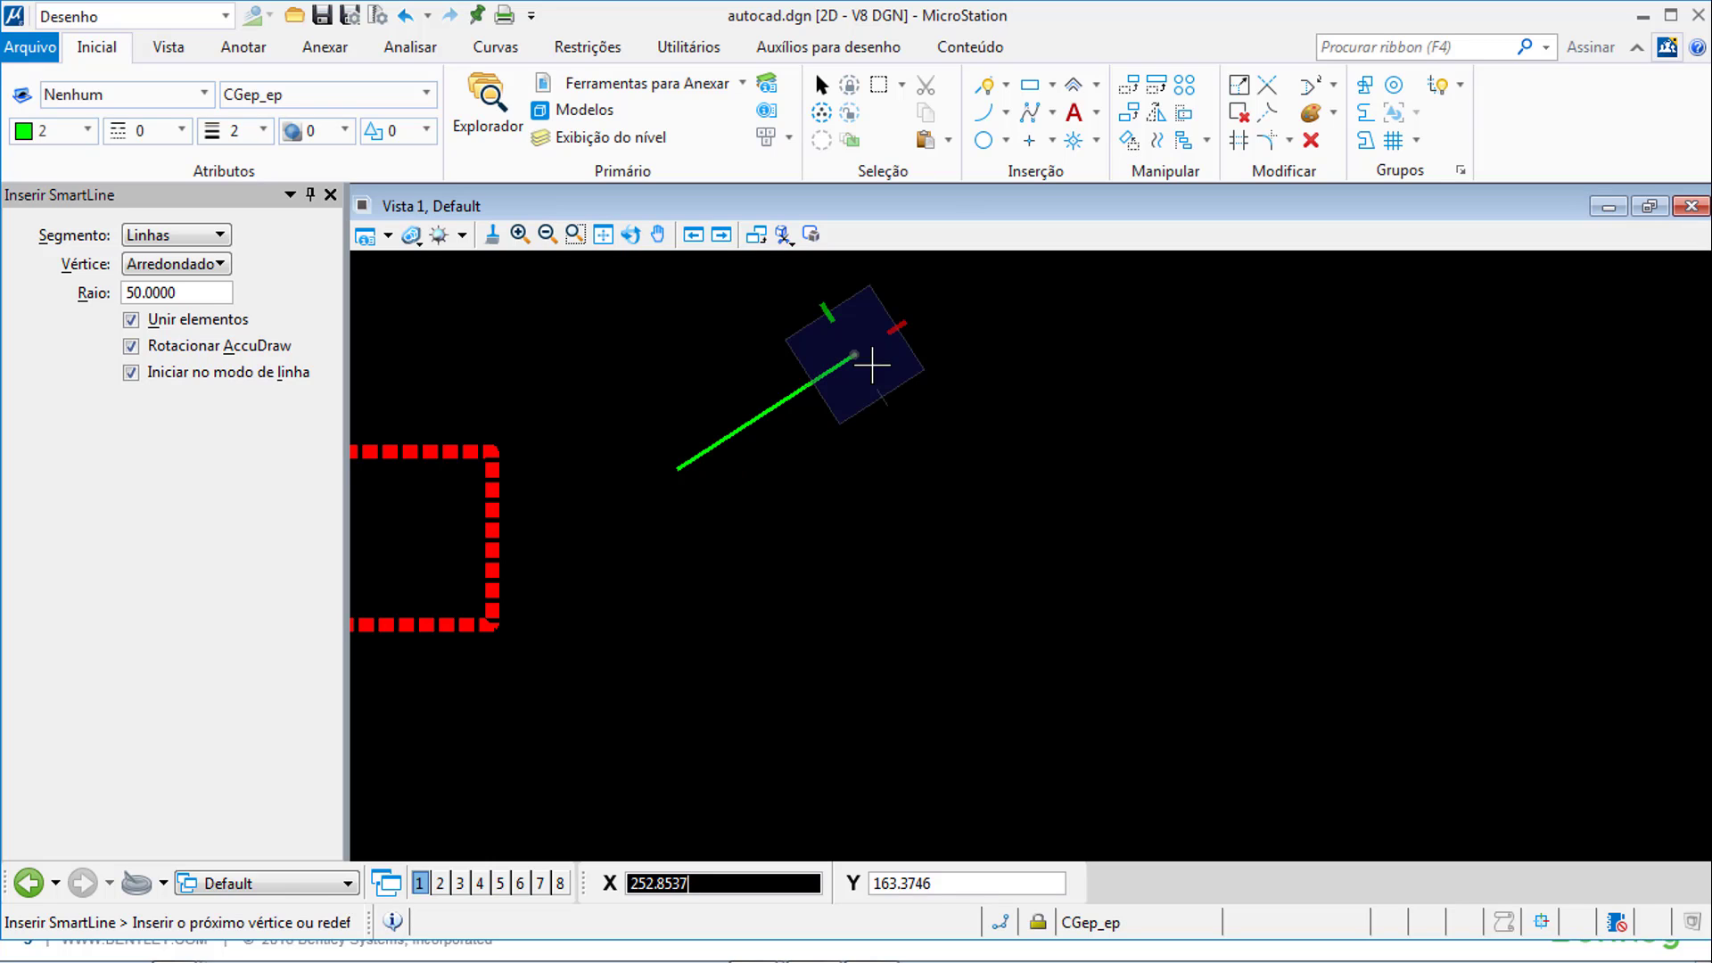
click(974, 456)
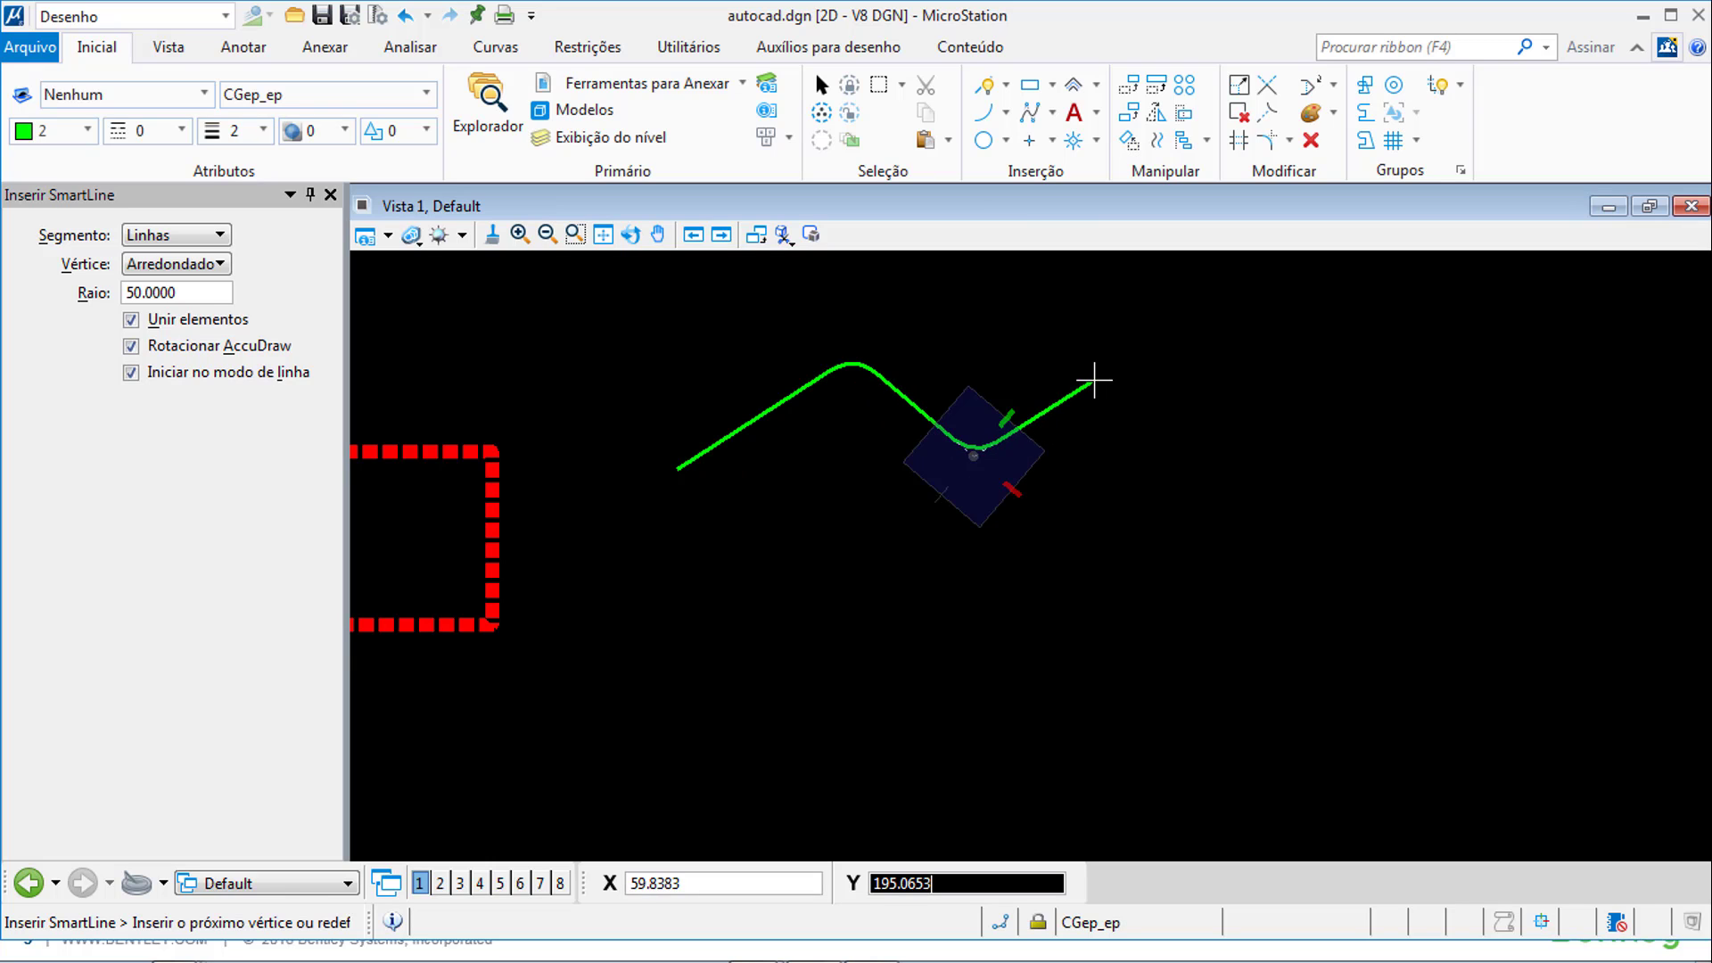
click(1096, 376)
click(1191, 569)
click(991, 721)
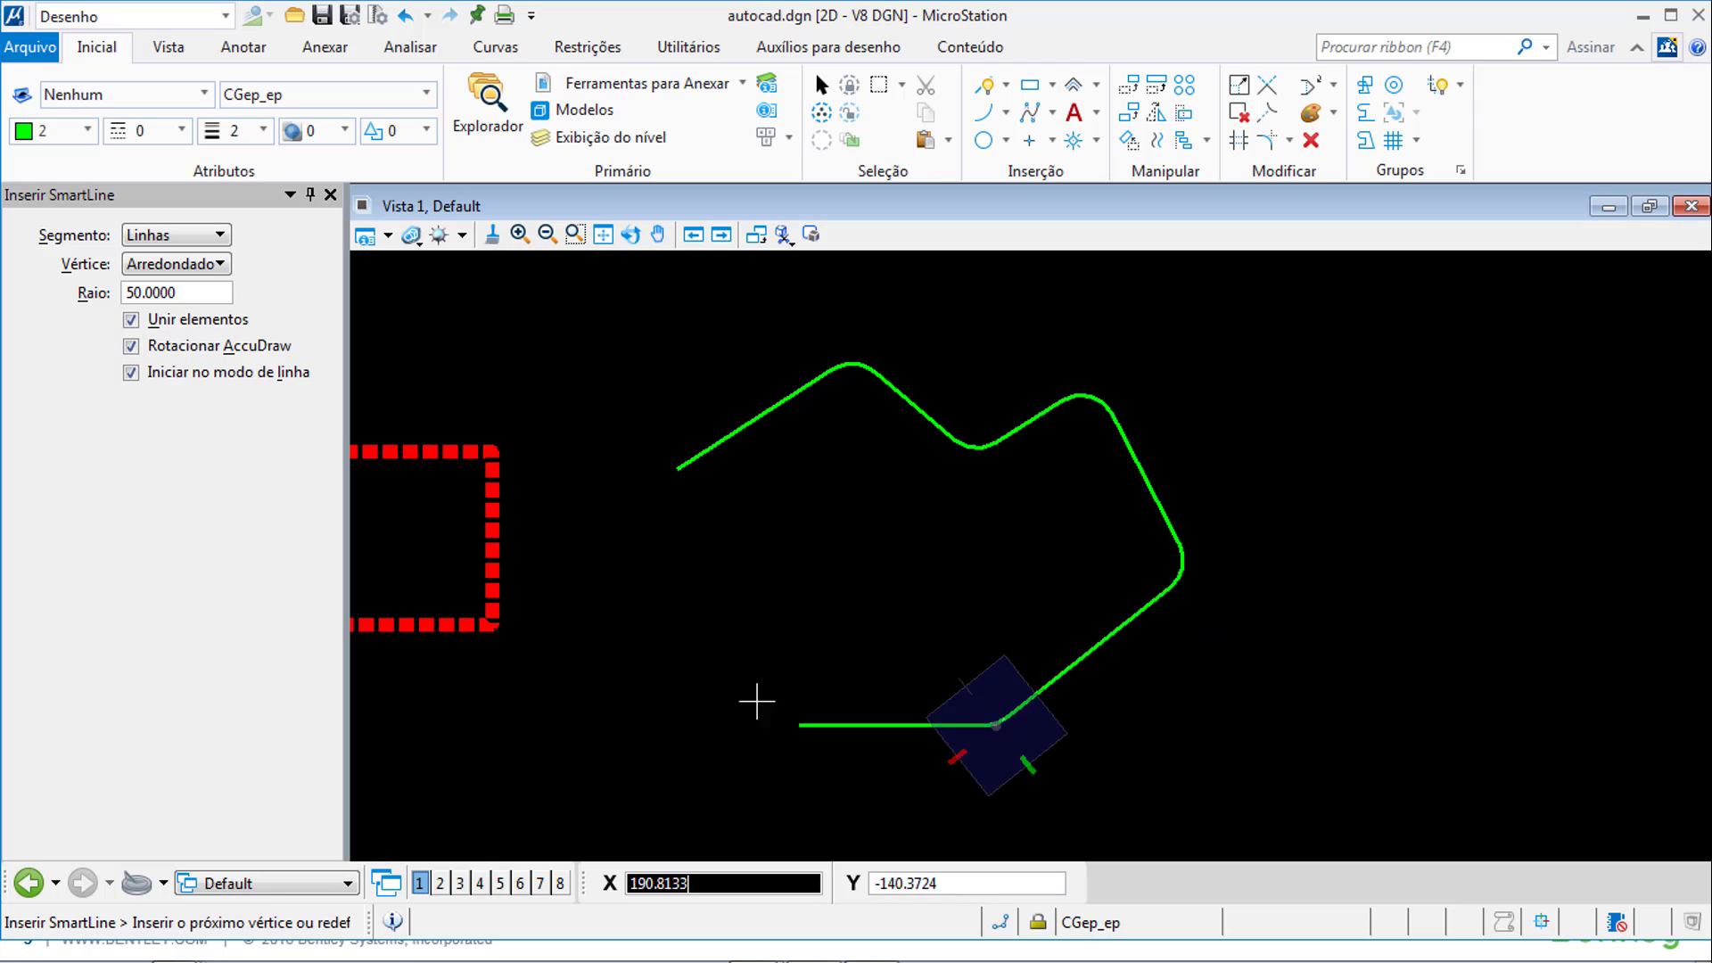
click(729, 682)
click(678, 467)
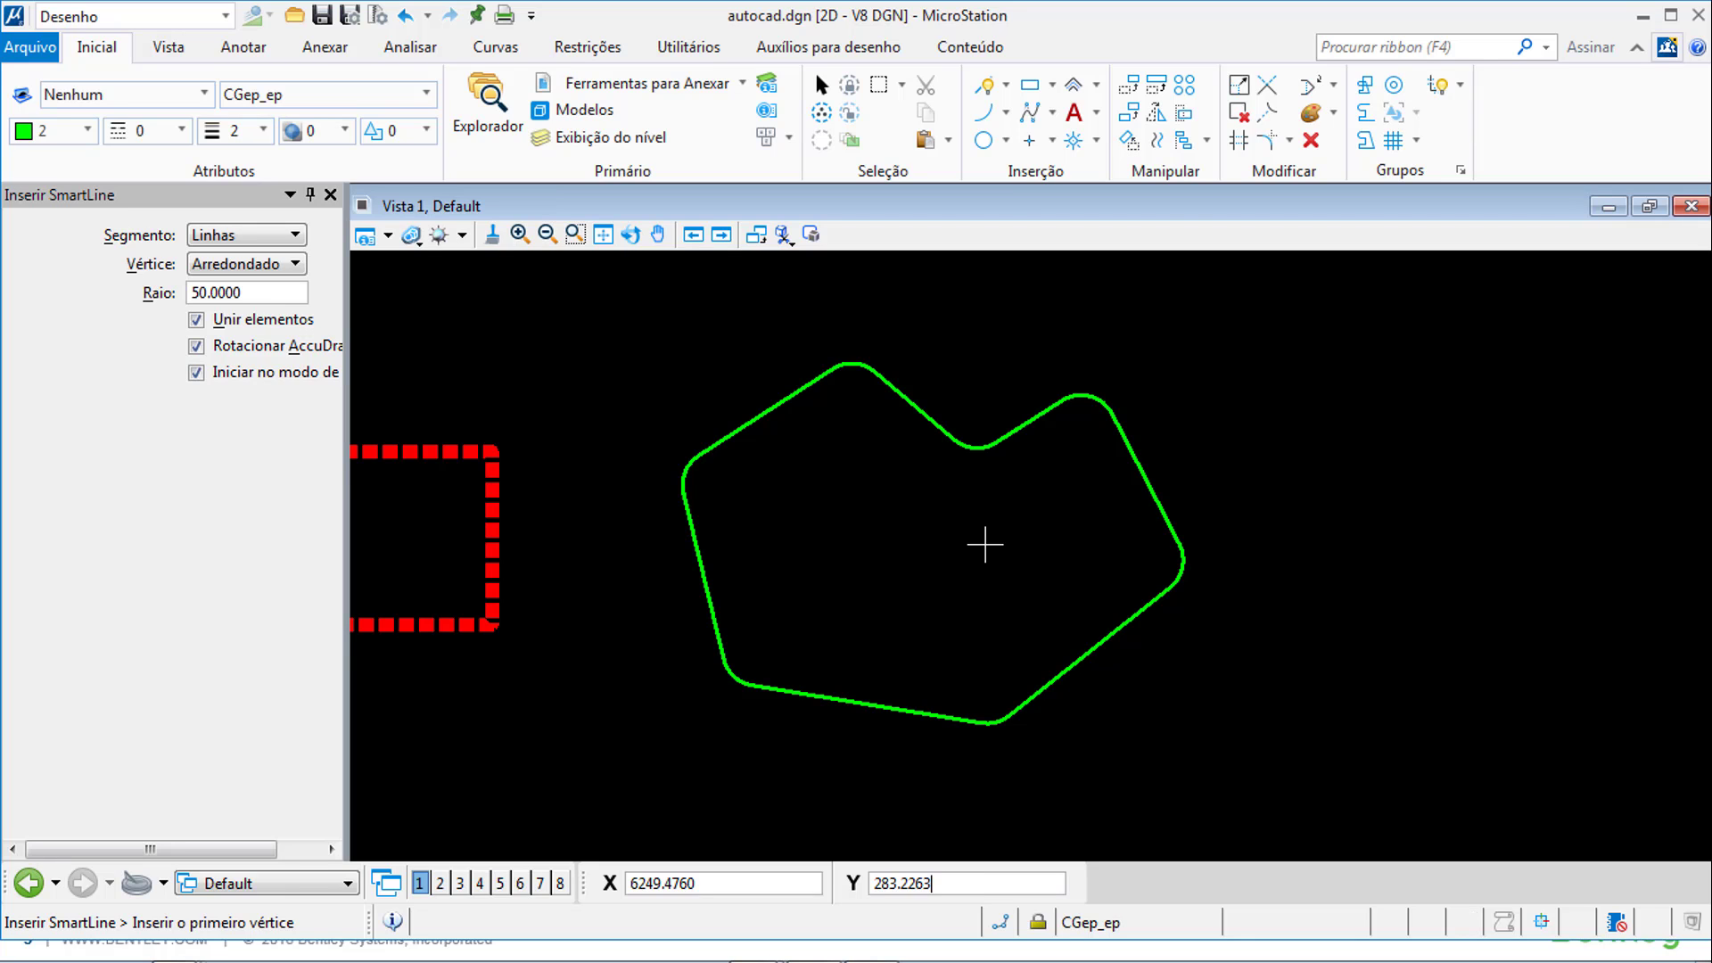
key(alt+Tab)
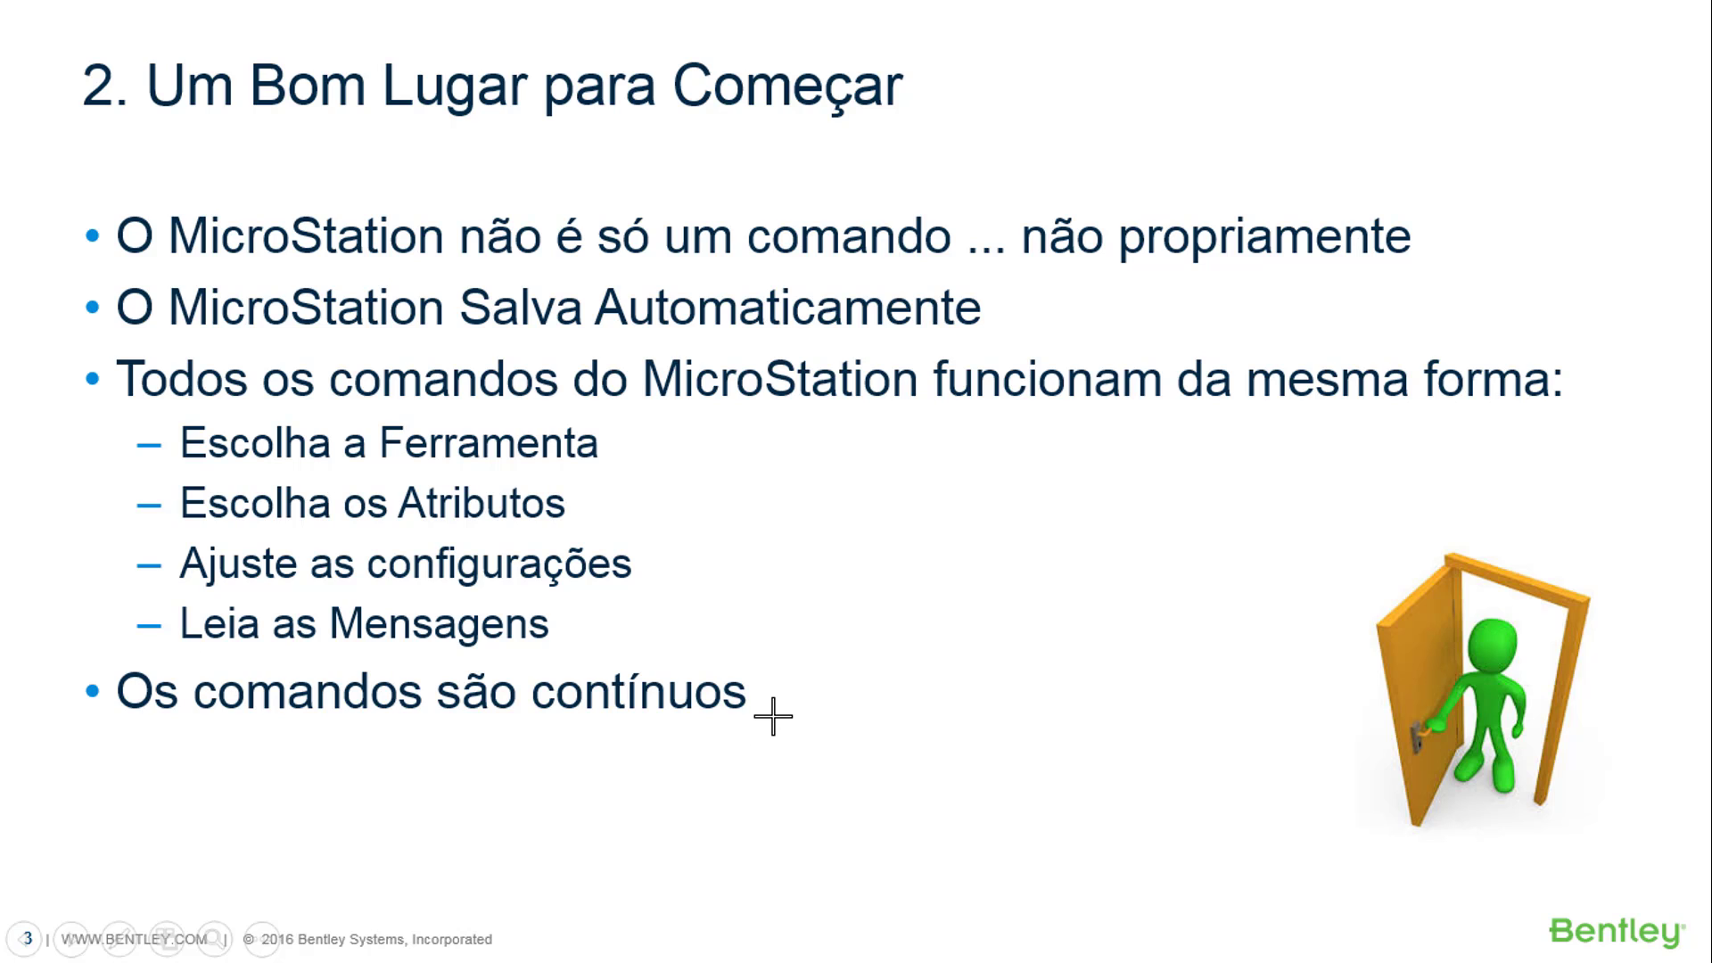
key(alt+Tab)
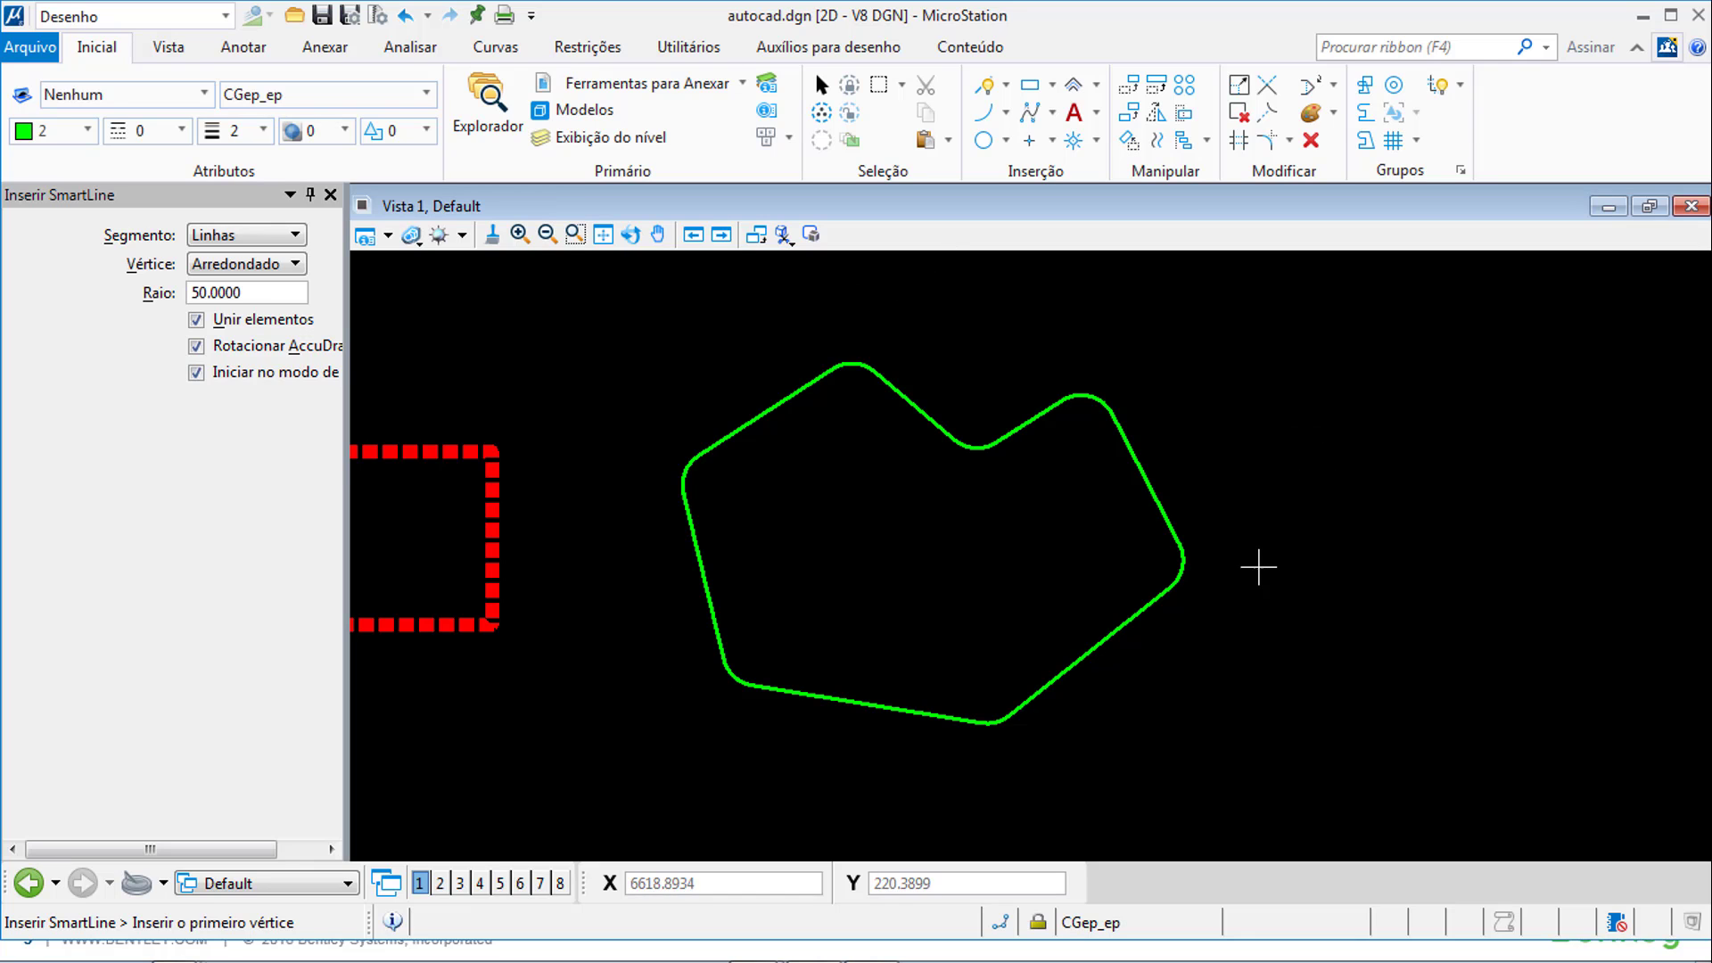
- Draw a closed six-vertex SmartLine with rounded corners to the right of the notched green shape
middle_drag(1257, 565, 967, 592)
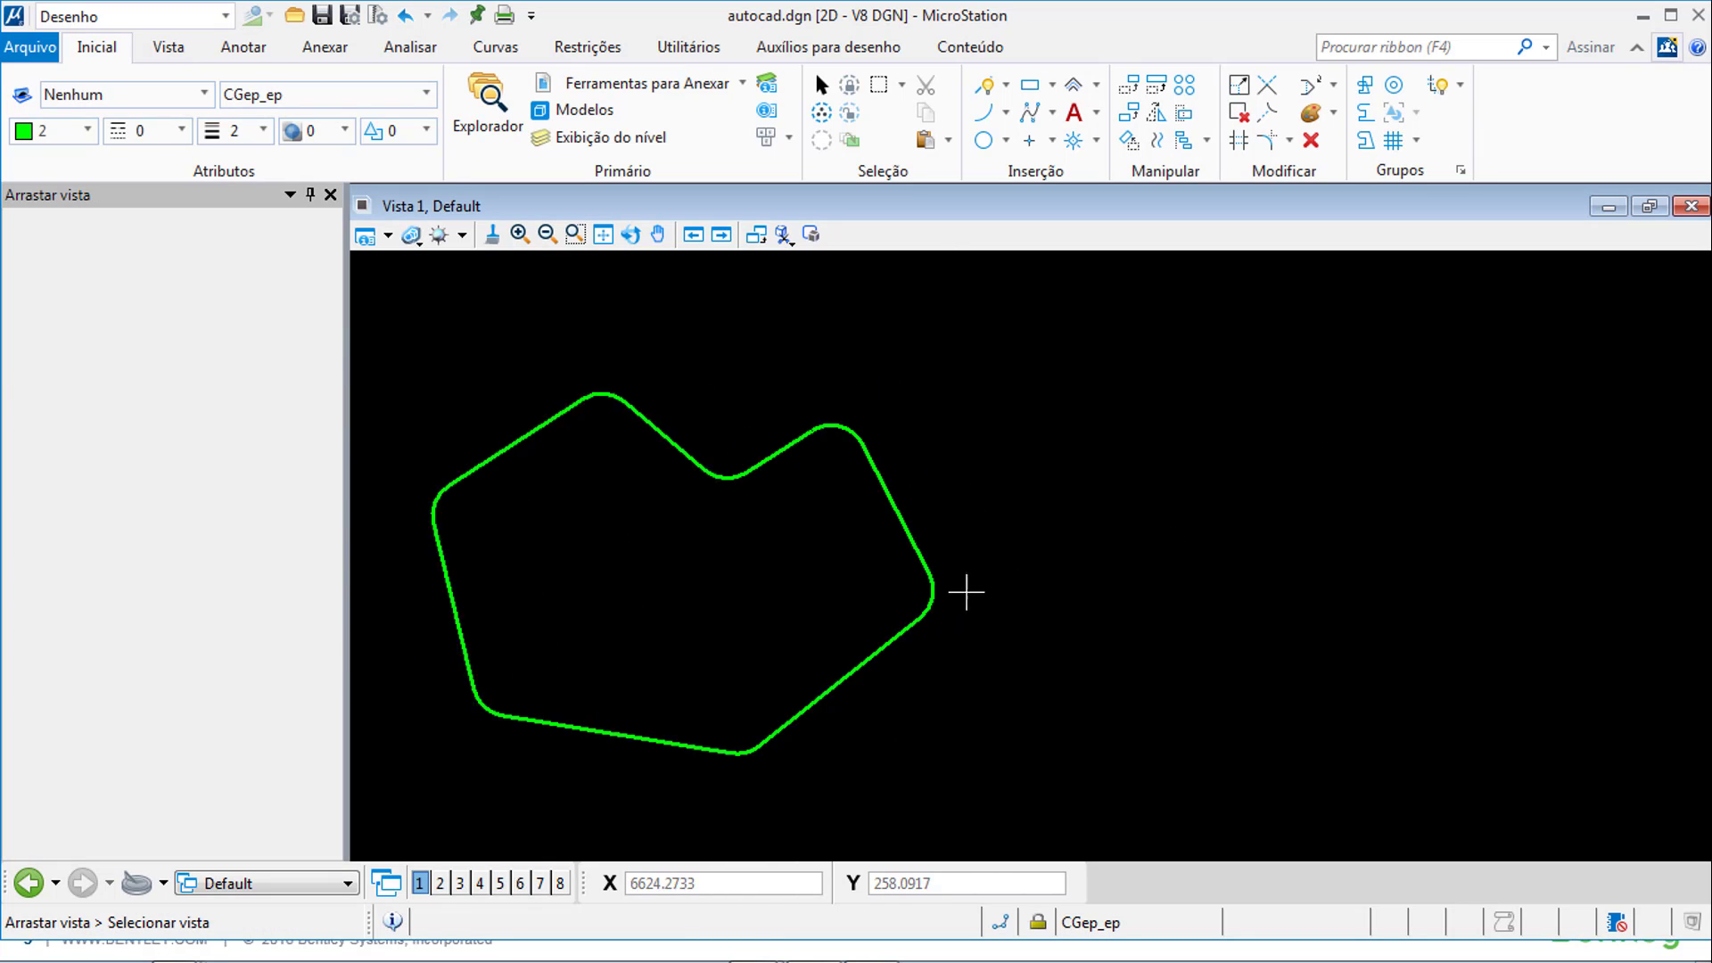
click(1066, 425)
click(1229, 358)
click(1351, 421)
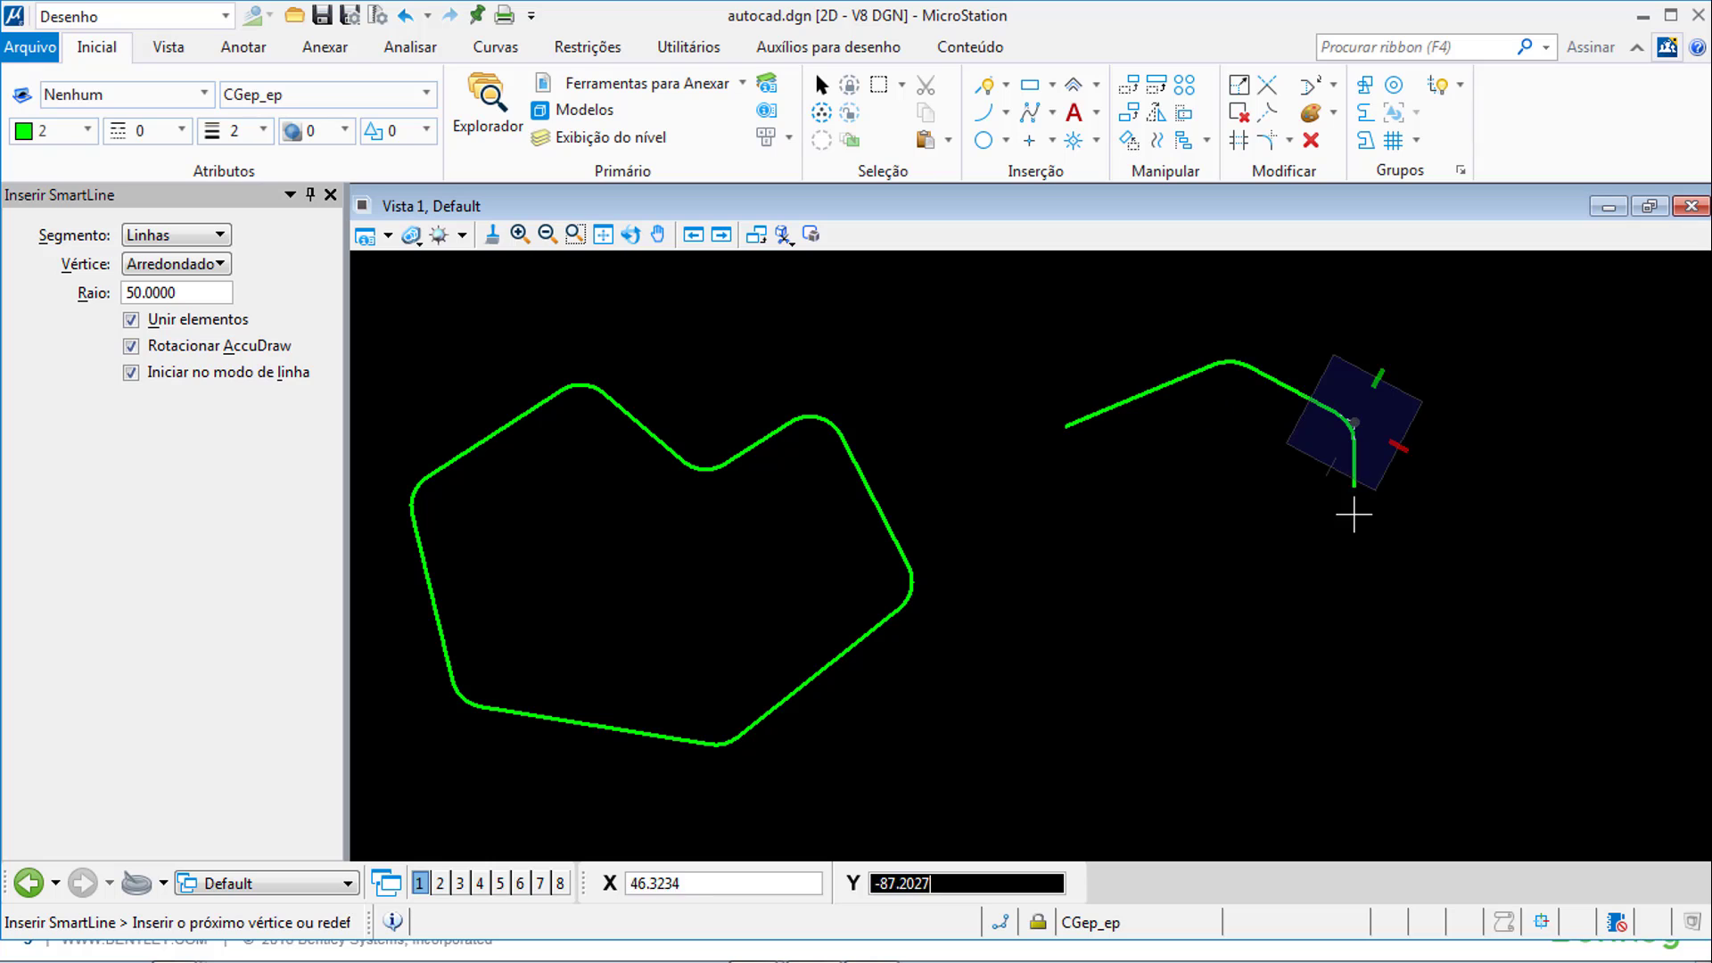
click(1337, 585)
click(1183, 716)
click(1069, 582)
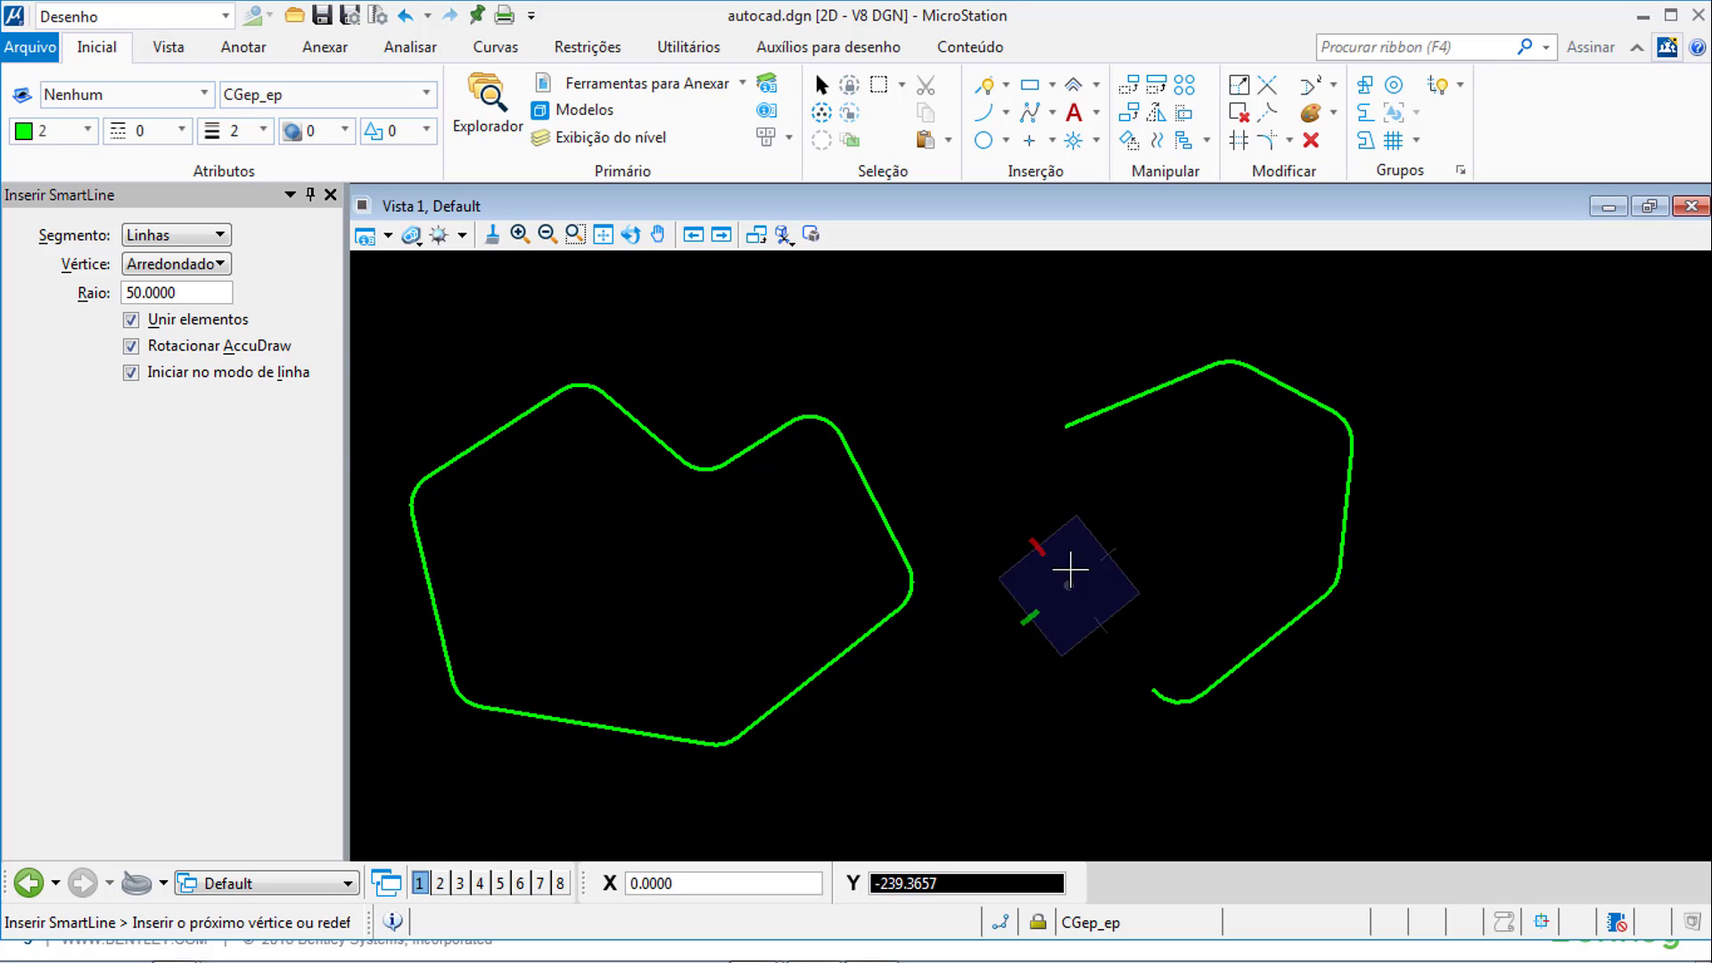
click(1066, 426)
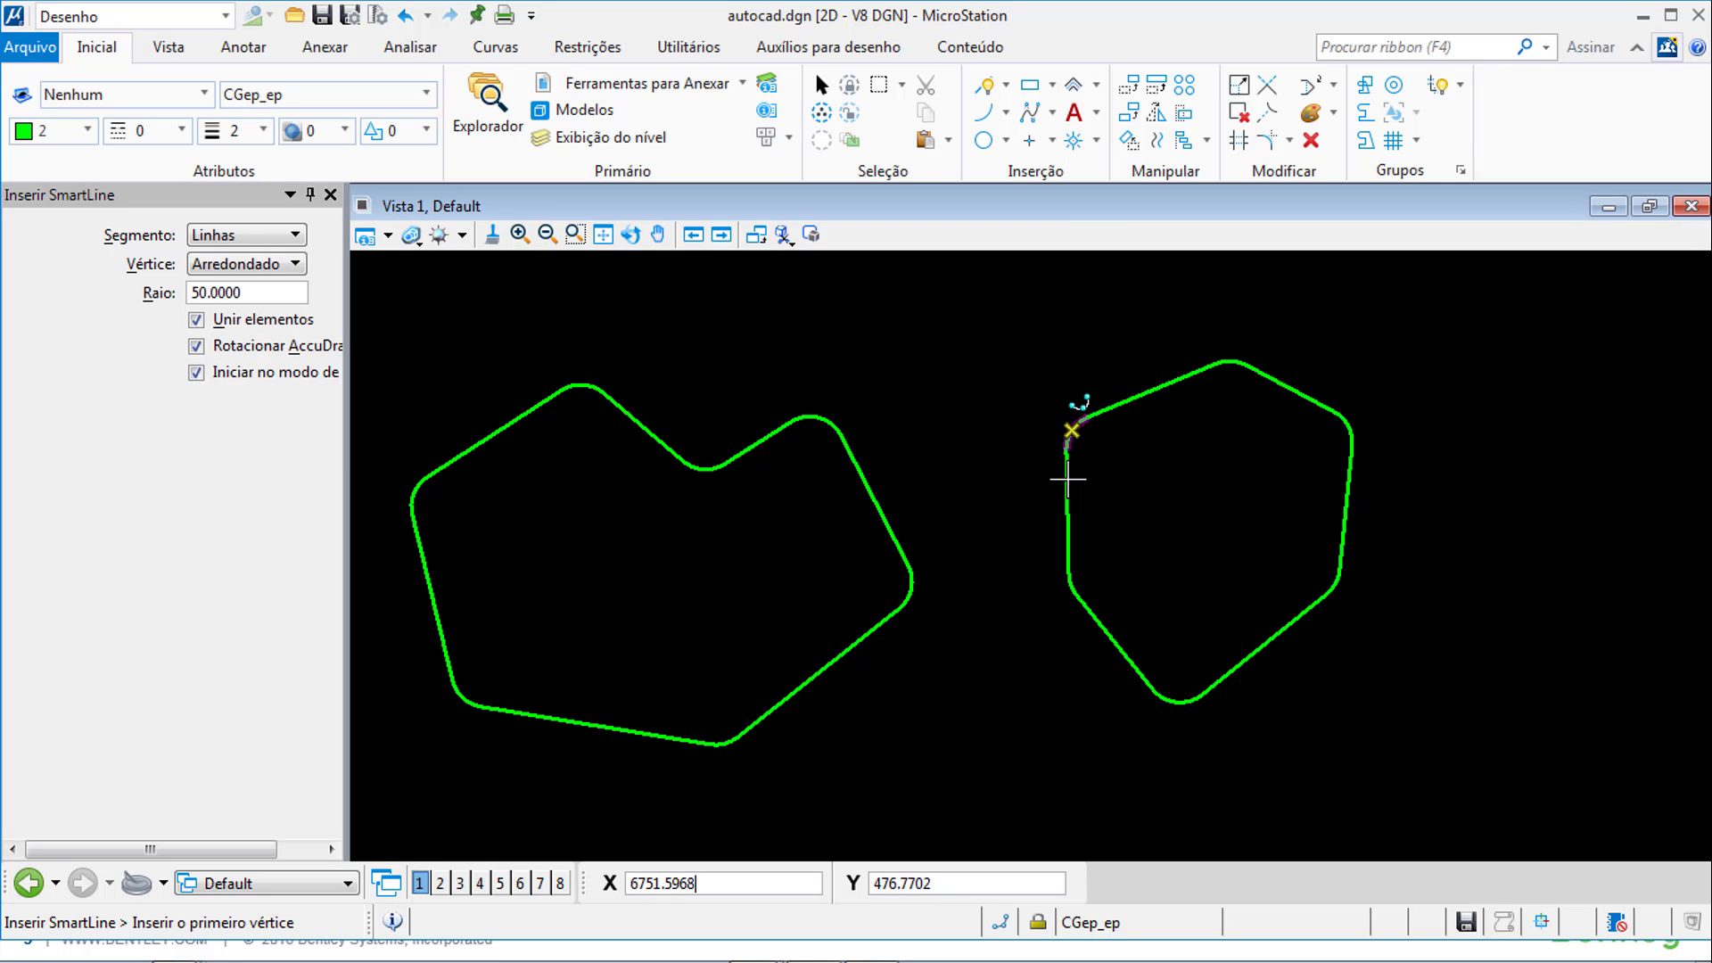
- Draw another closed six-vertex rounded SmartLine, wider than the previous one, to the right of it
middle_drag(1460, 592, 988, 627)
click(1057, 463)
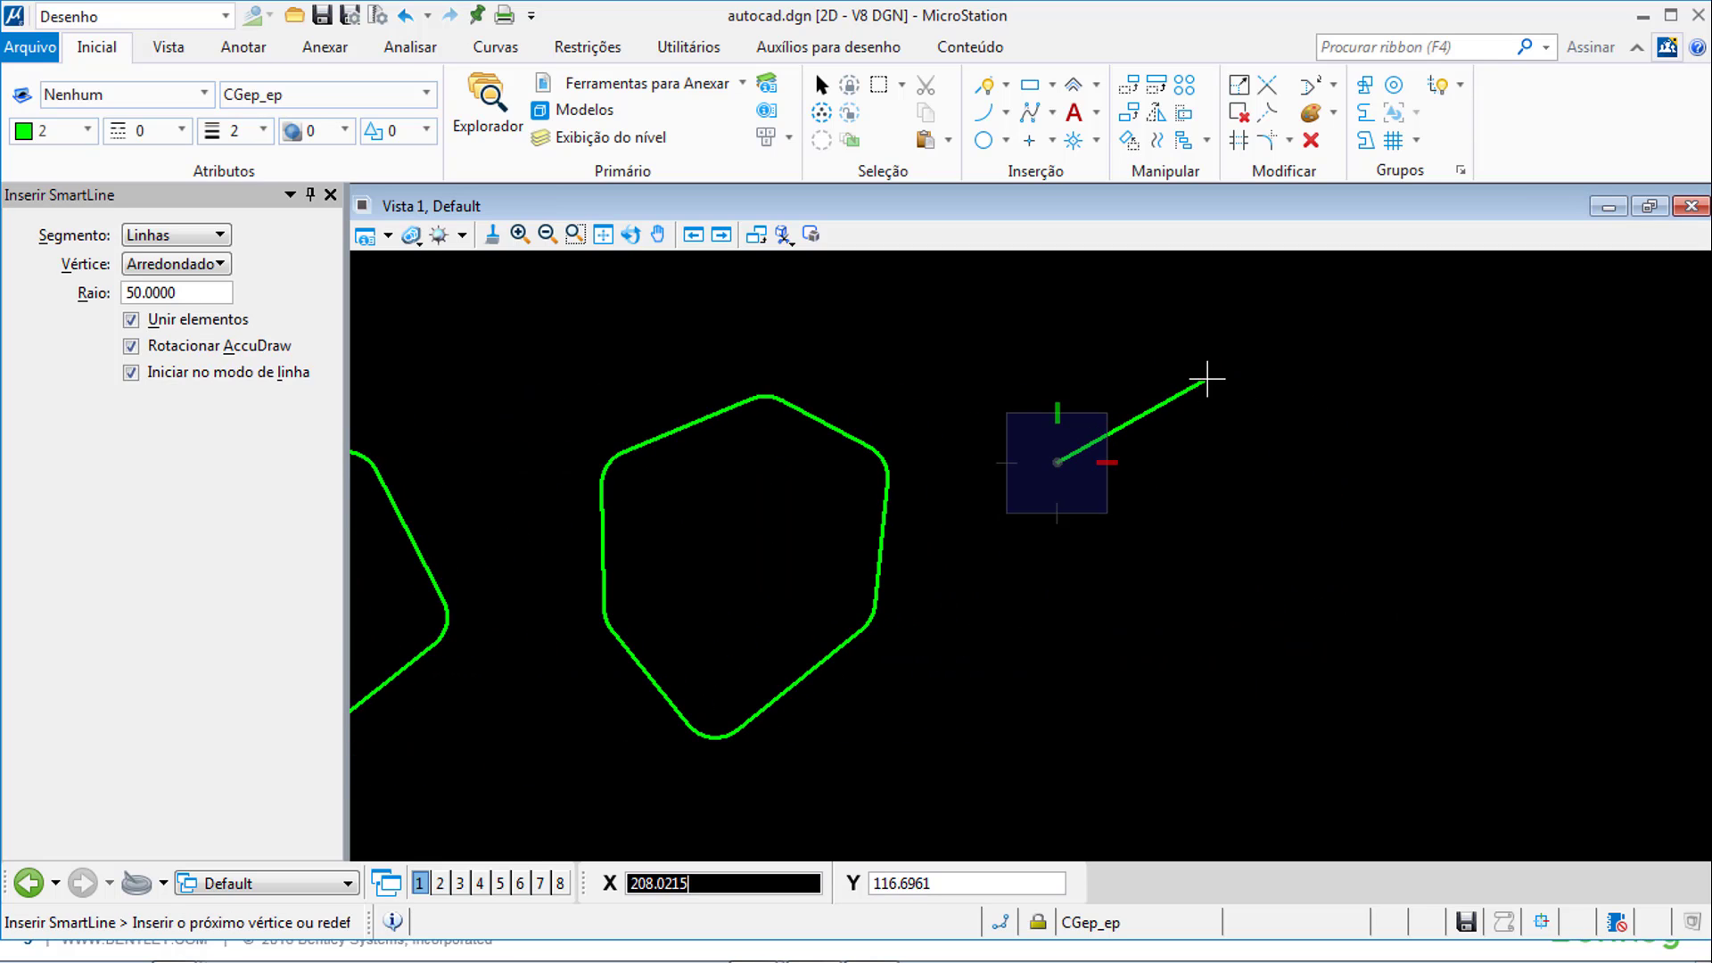
click(1208, 381)
click(1427, 516)
click(1353, 660)
click(1125, 733)
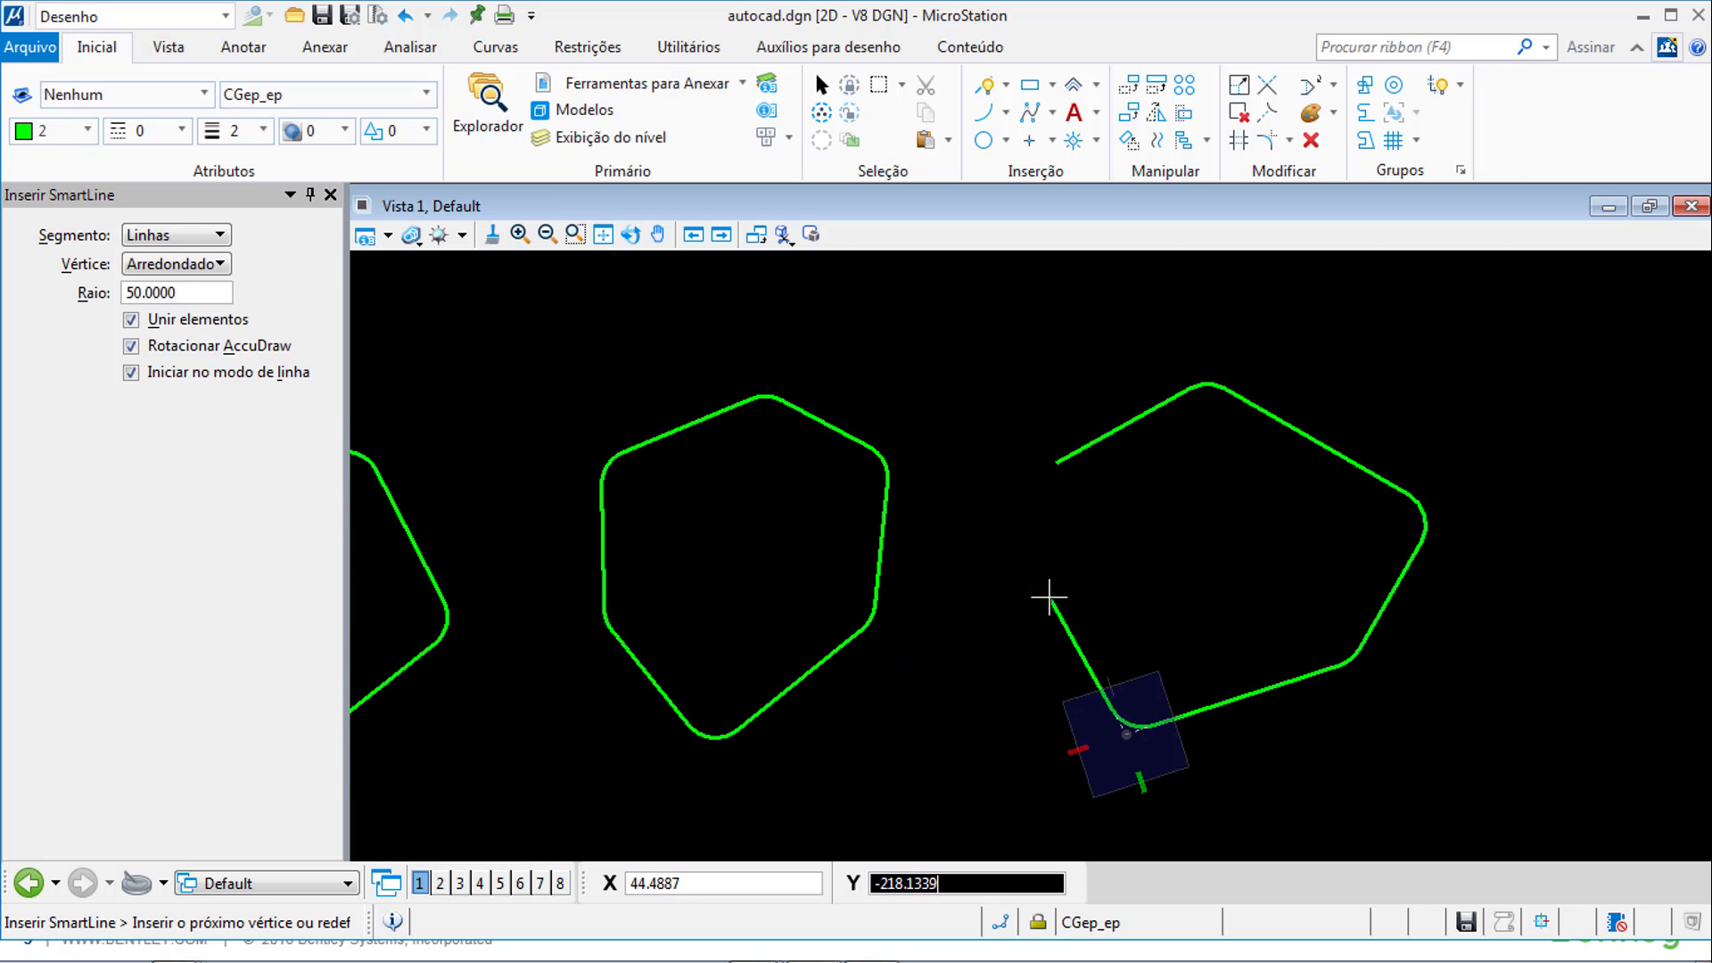
click(1050, 598)
click(1056, 465)
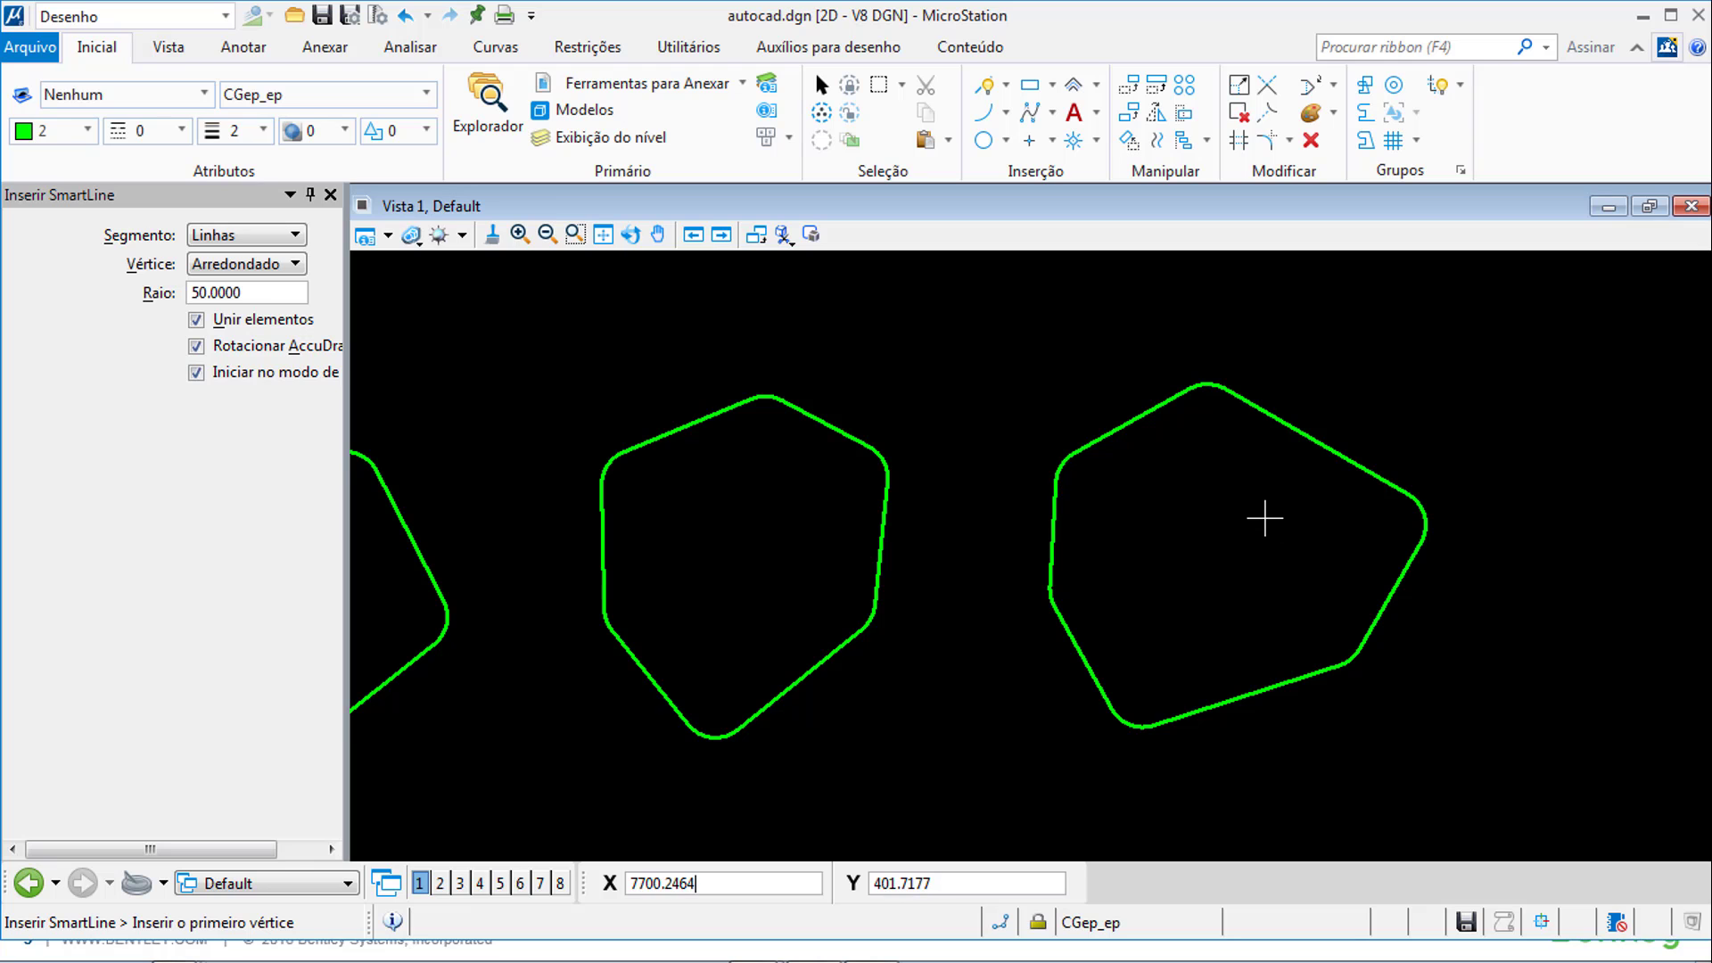
key(alt+Tab)
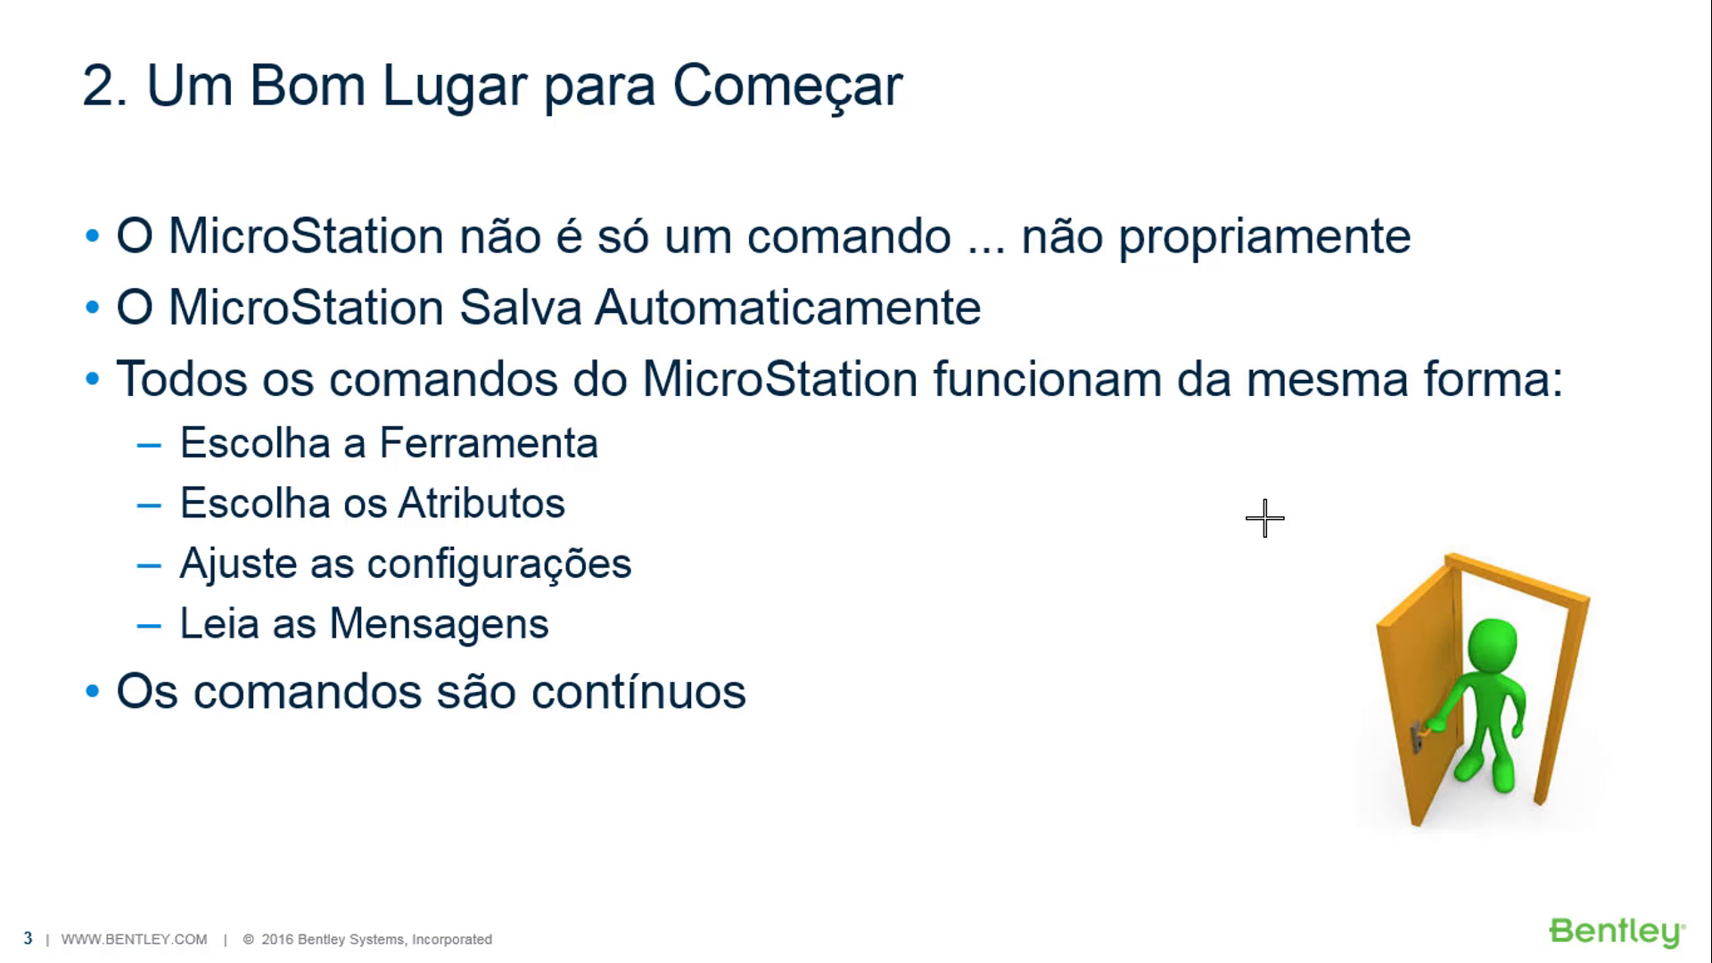
key(Right)
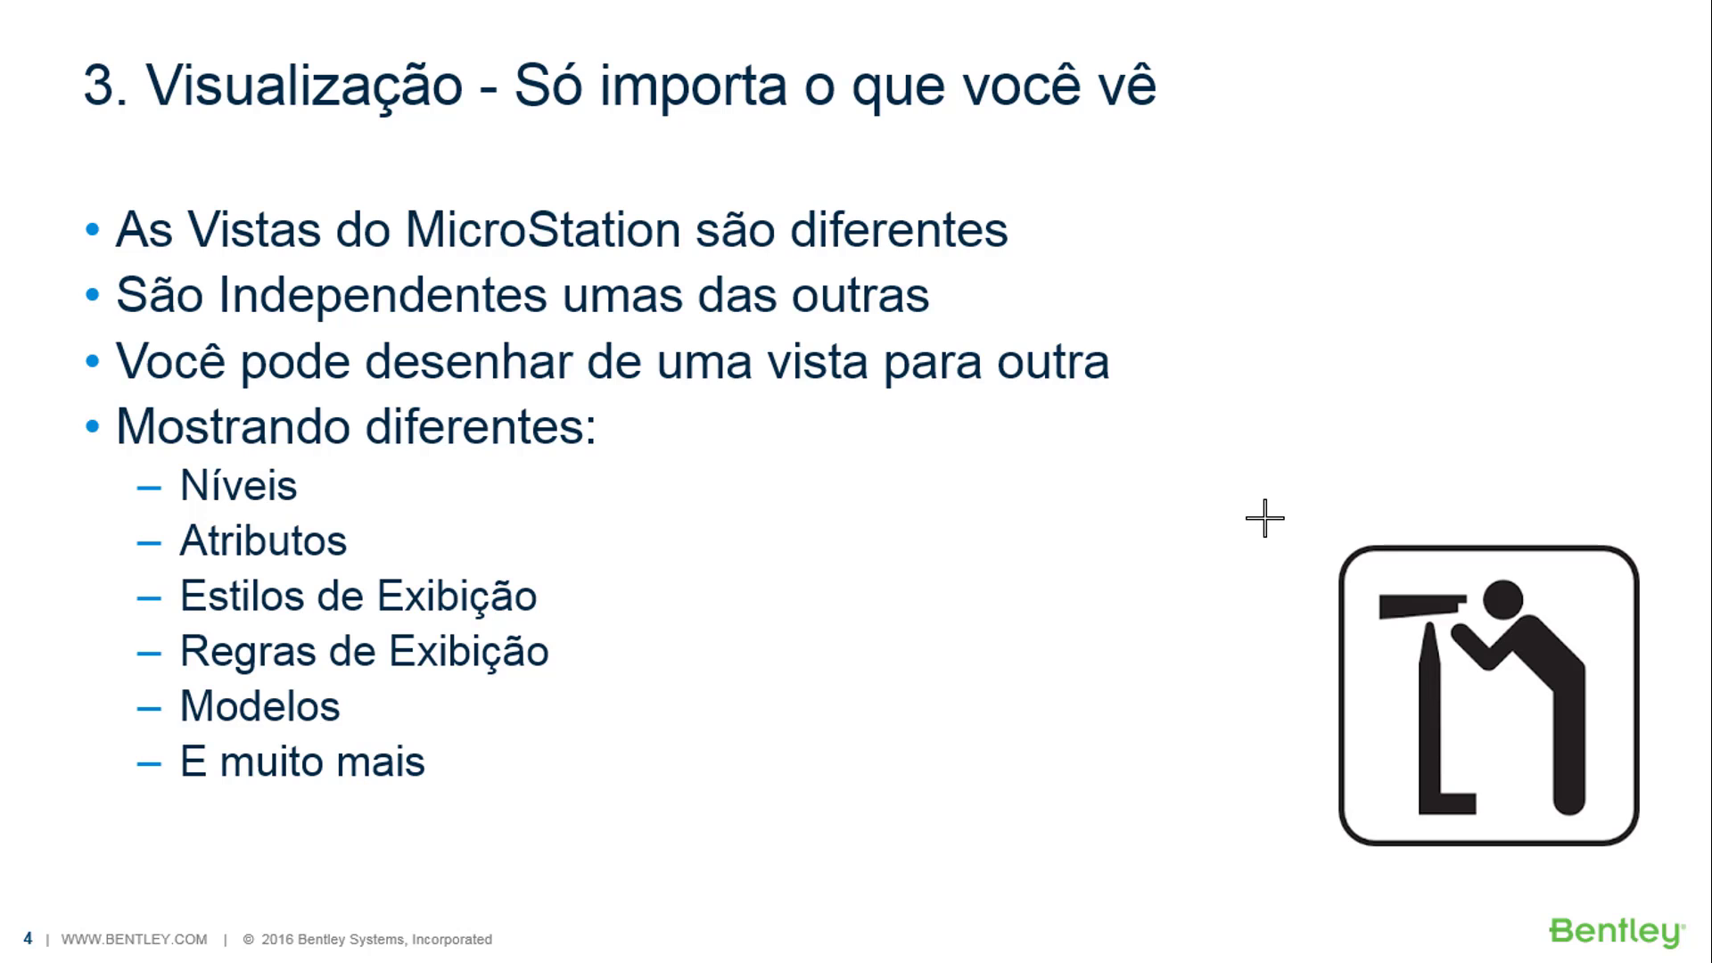
key(alt+Tab)
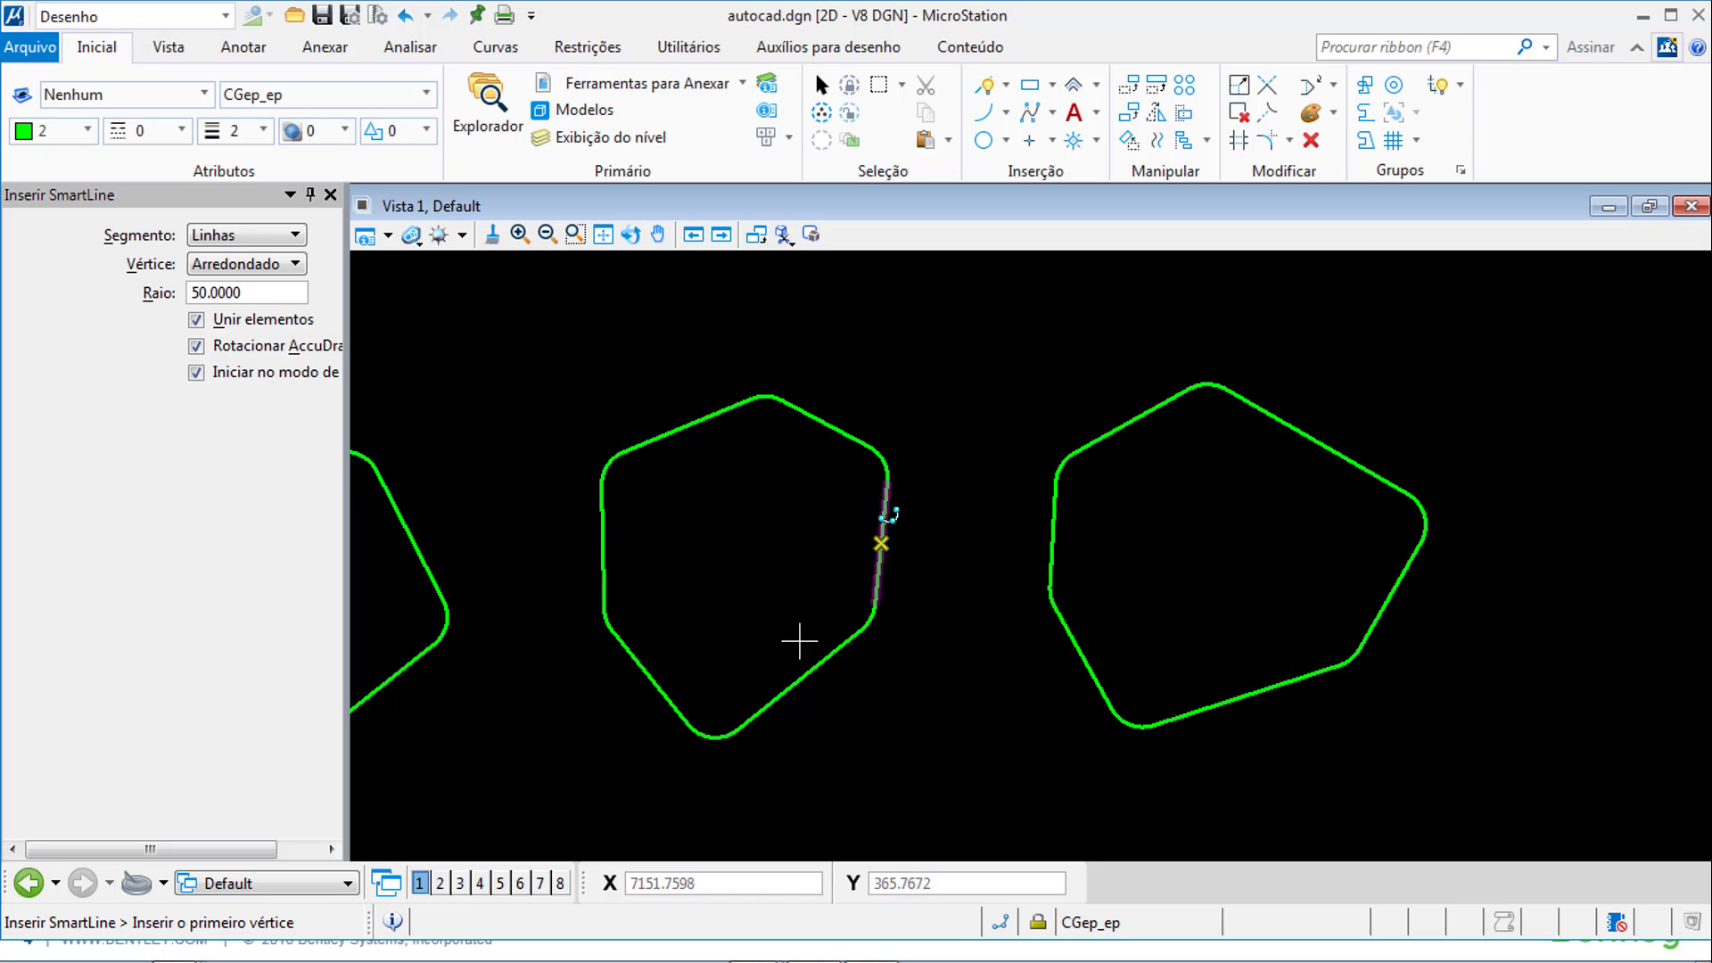
- Open View 2 of the Default model and tile it side by side with View 1
click(439, 883)
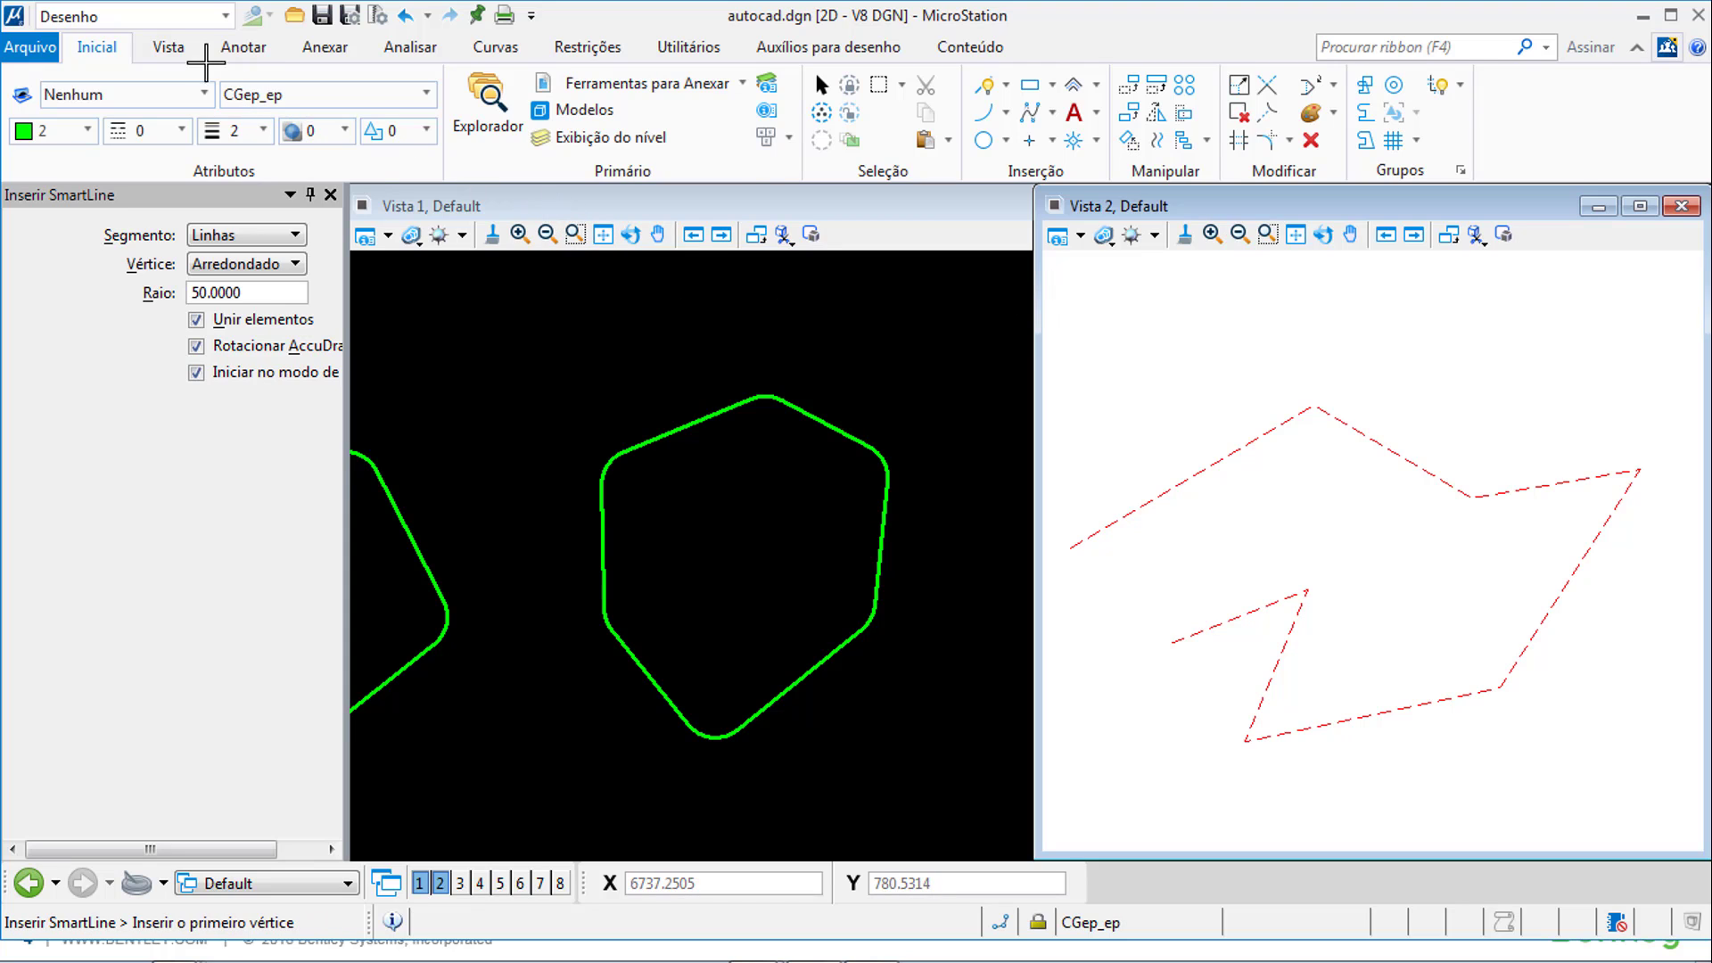
click(169, 47)
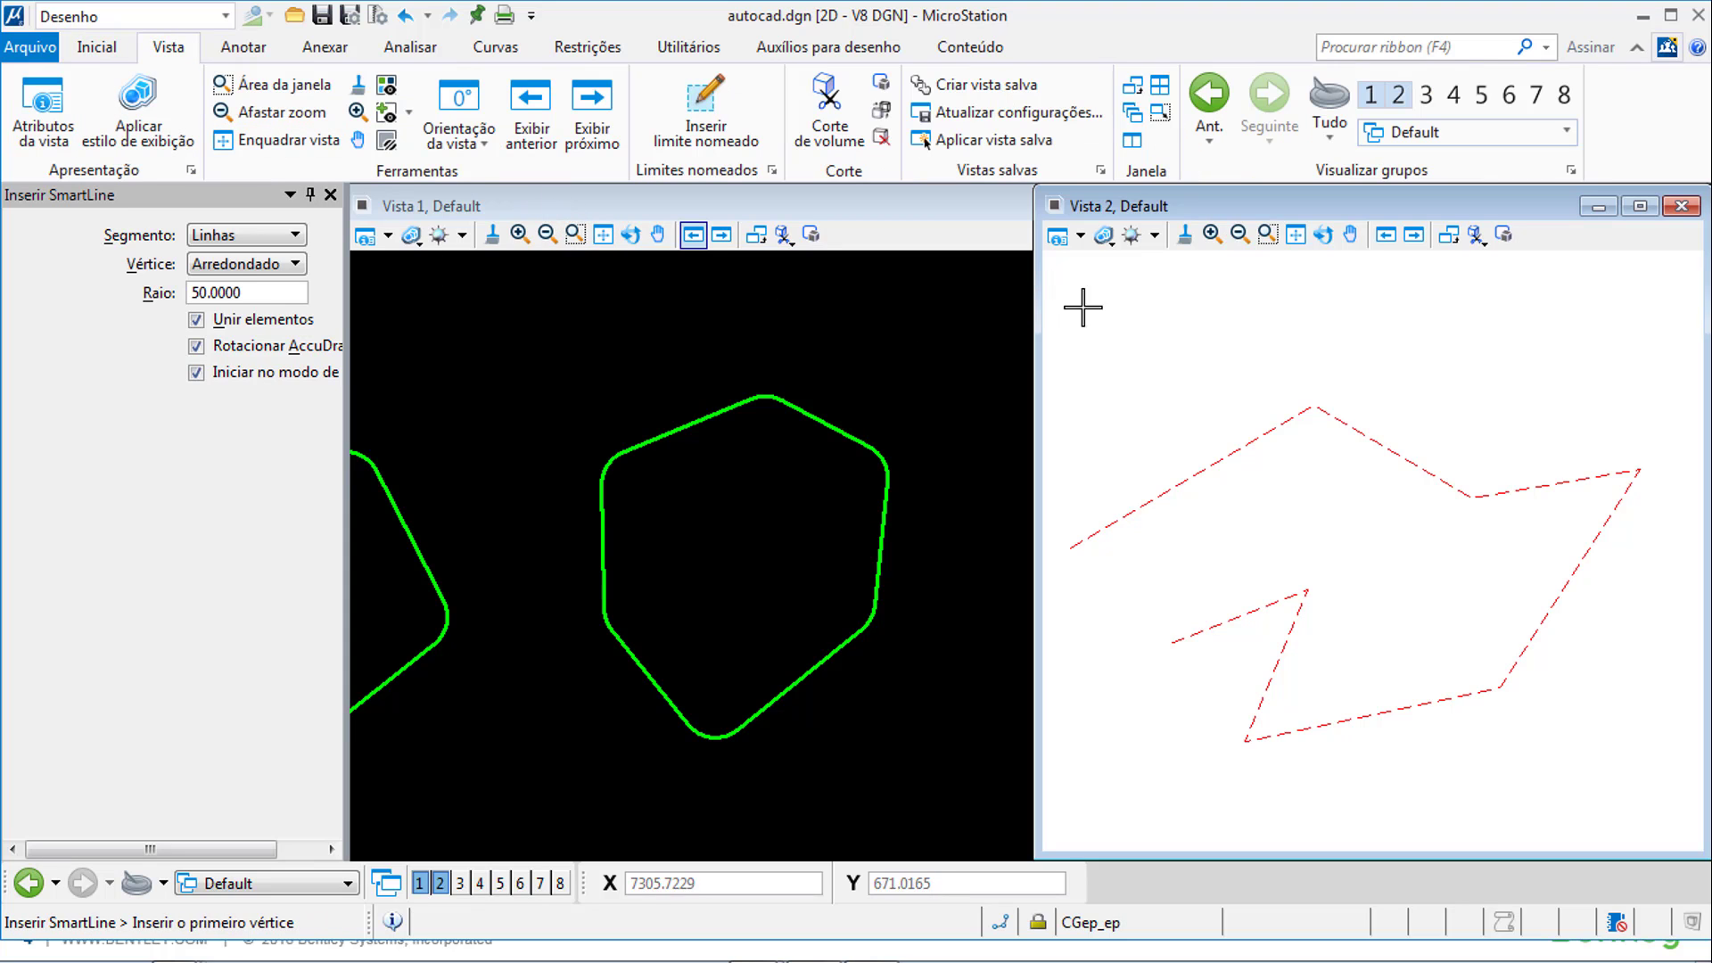
click(1131, 143)
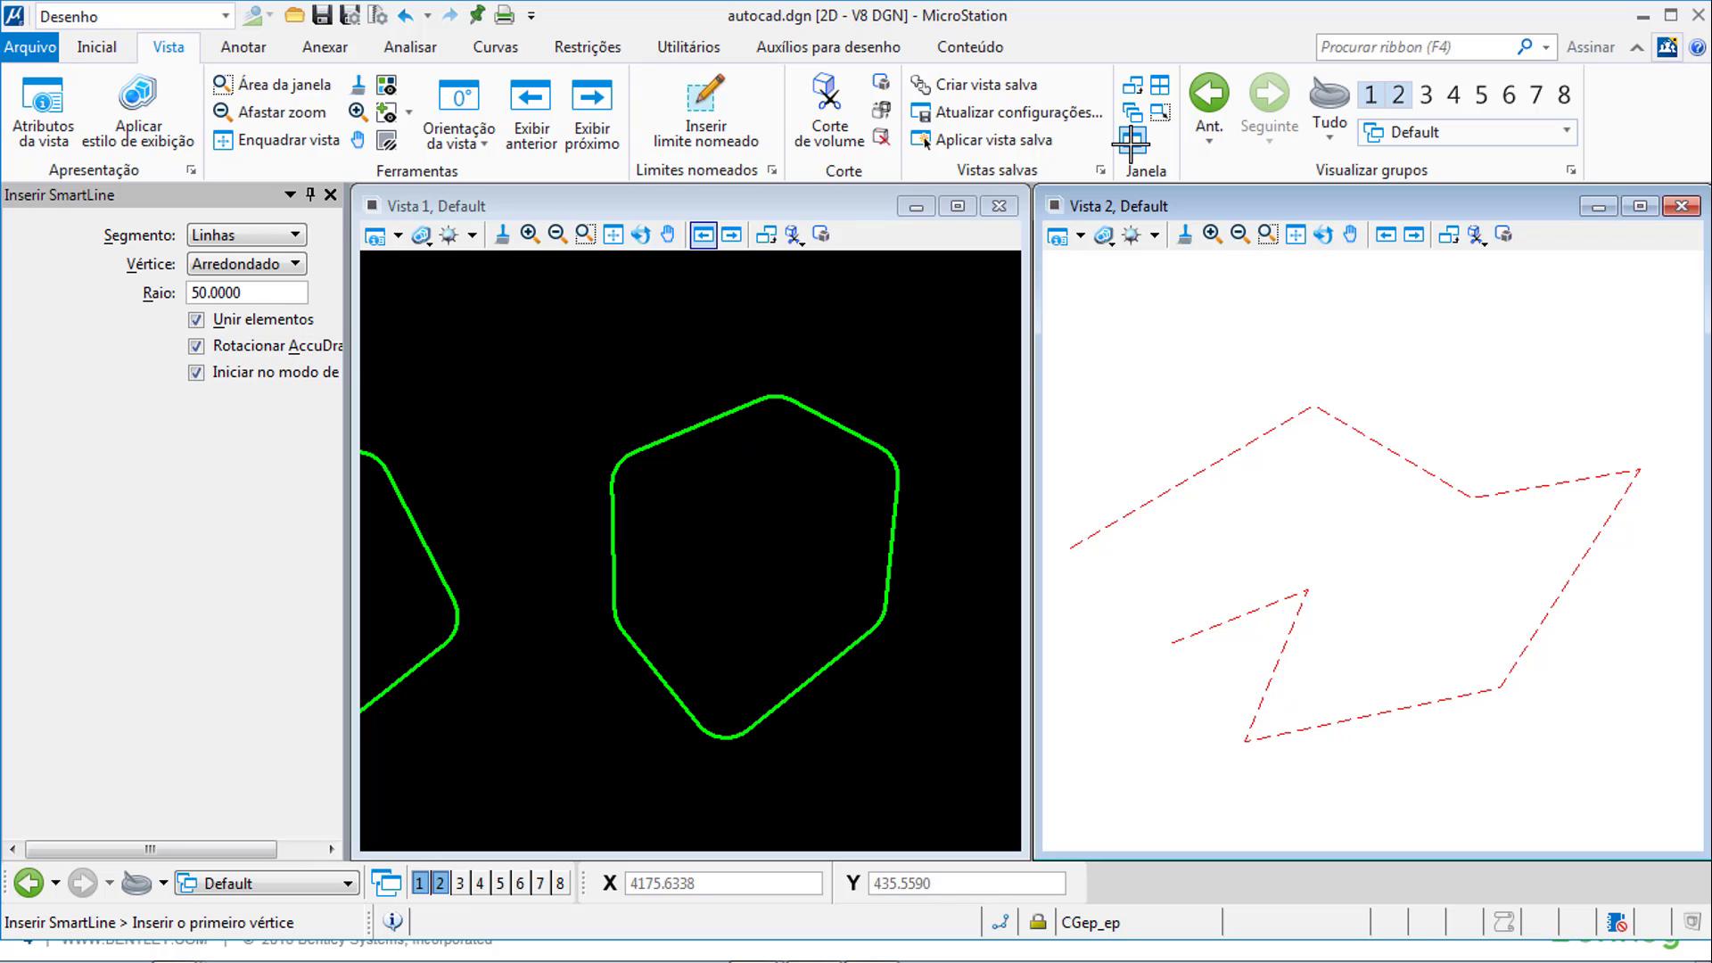
- Fit the whole drawing in both View 1 and View 2 with the fit option Tudo
click(614, 234)
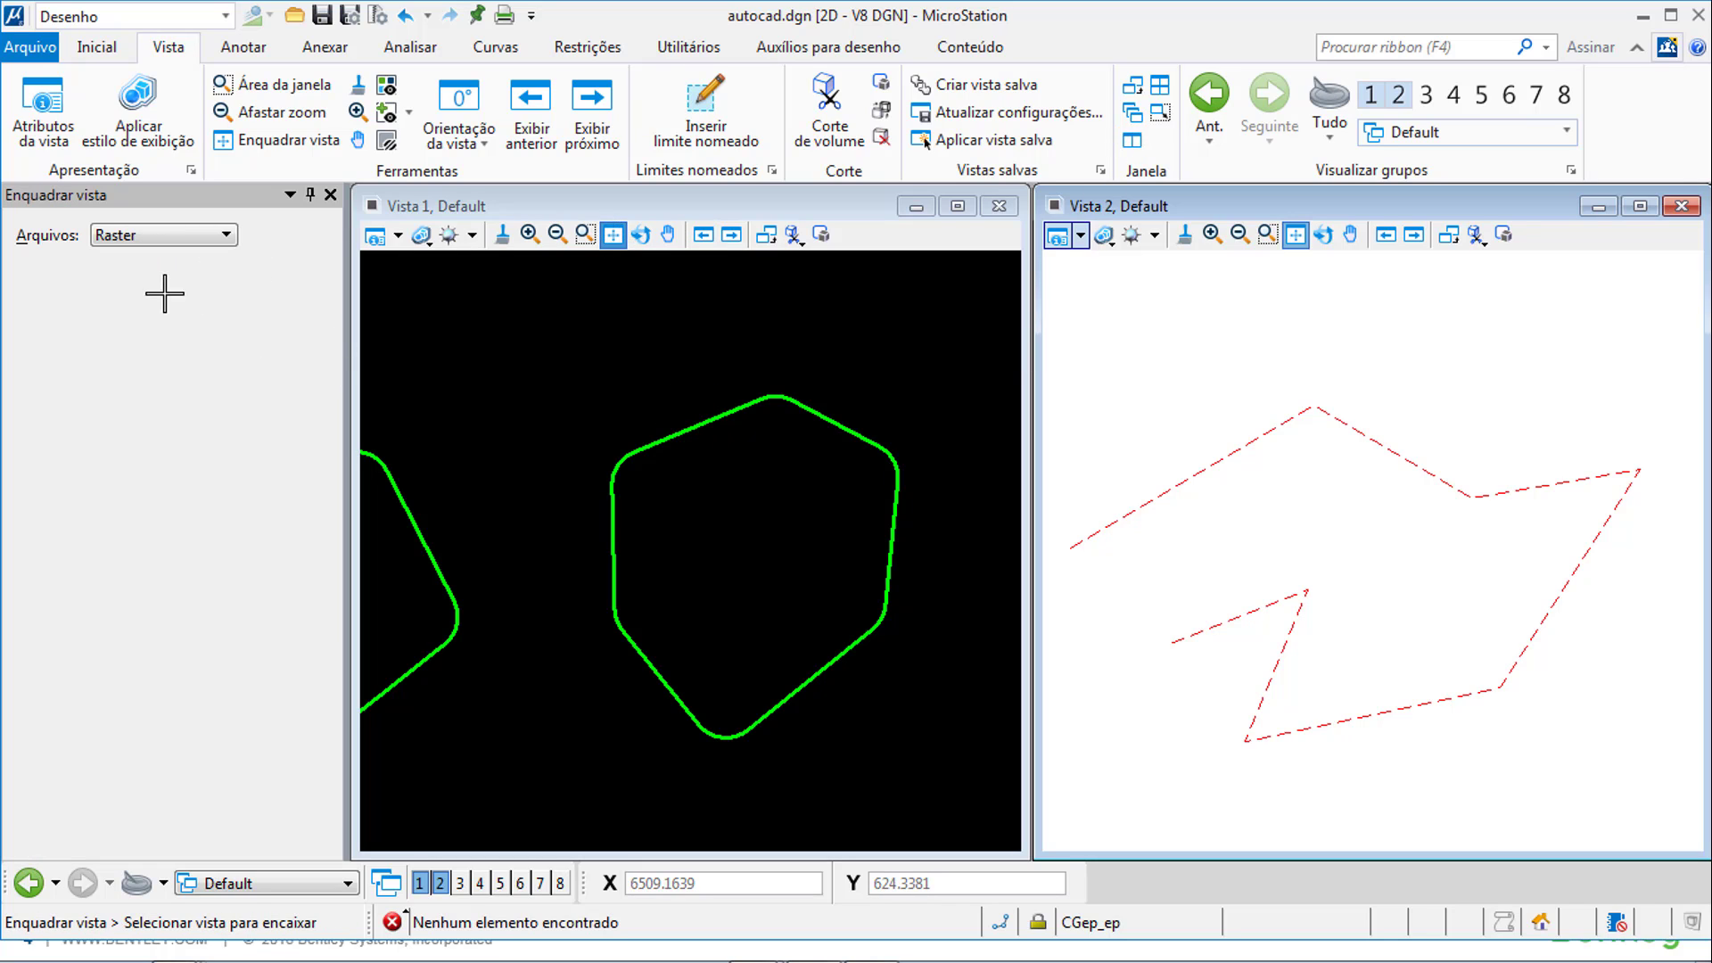
click(134, 234)
click(140, 171)
click(546, 412)
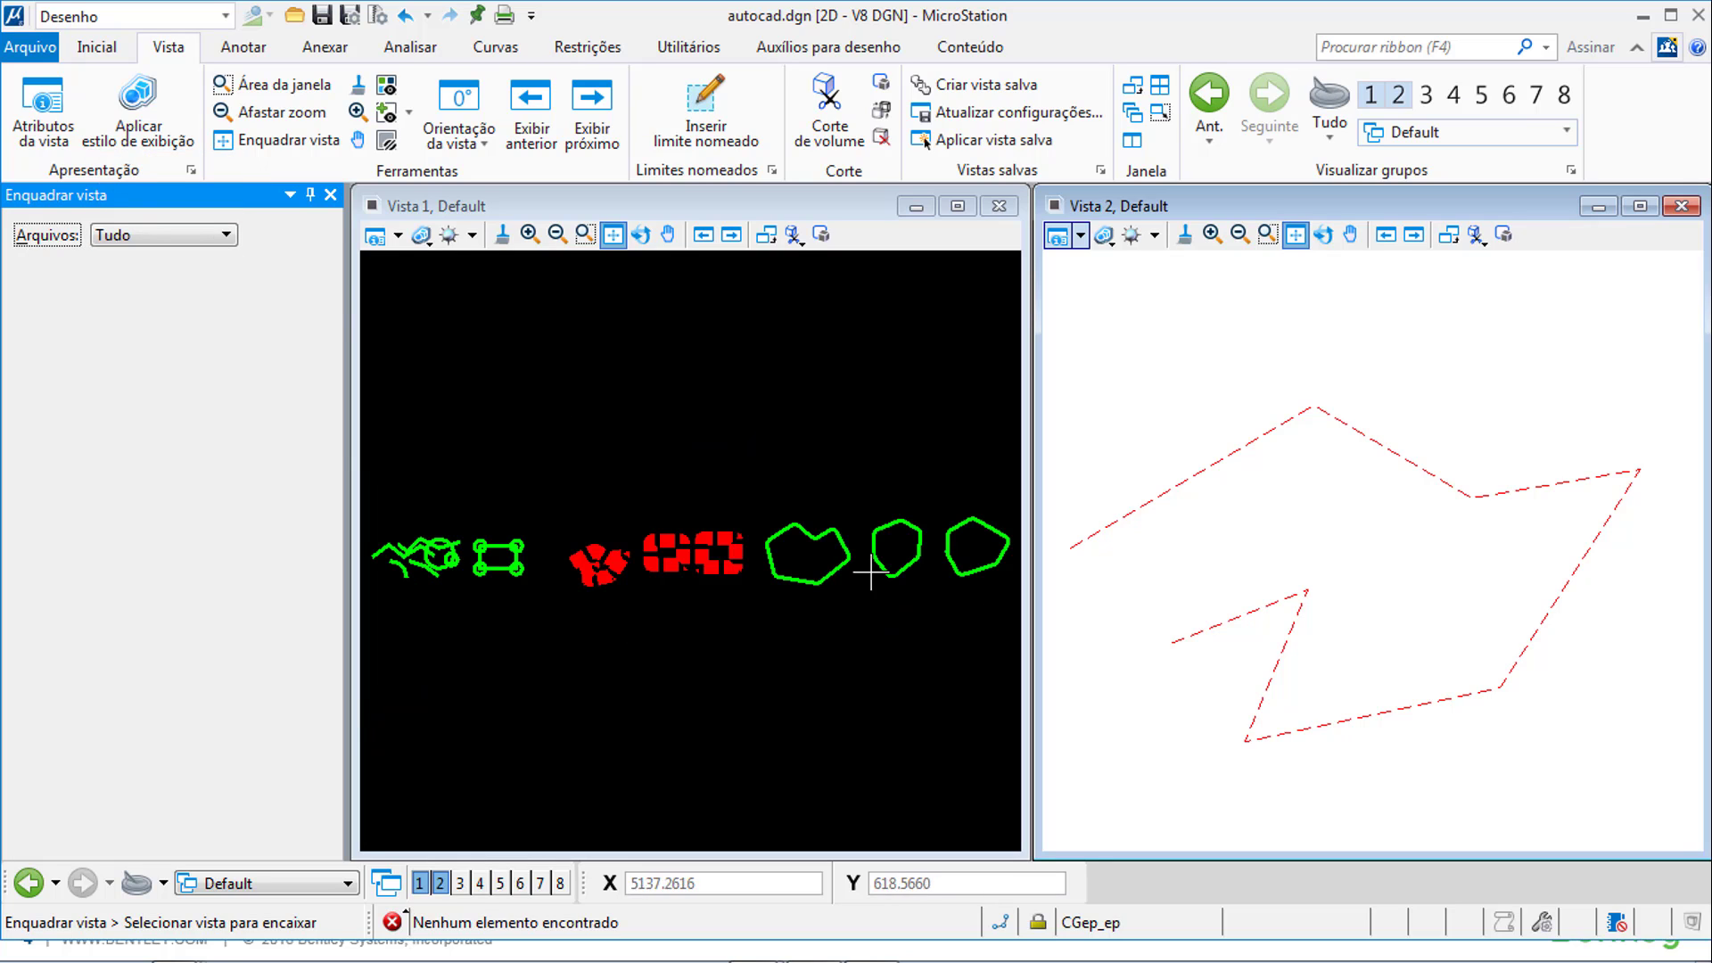
click(1414, 565)
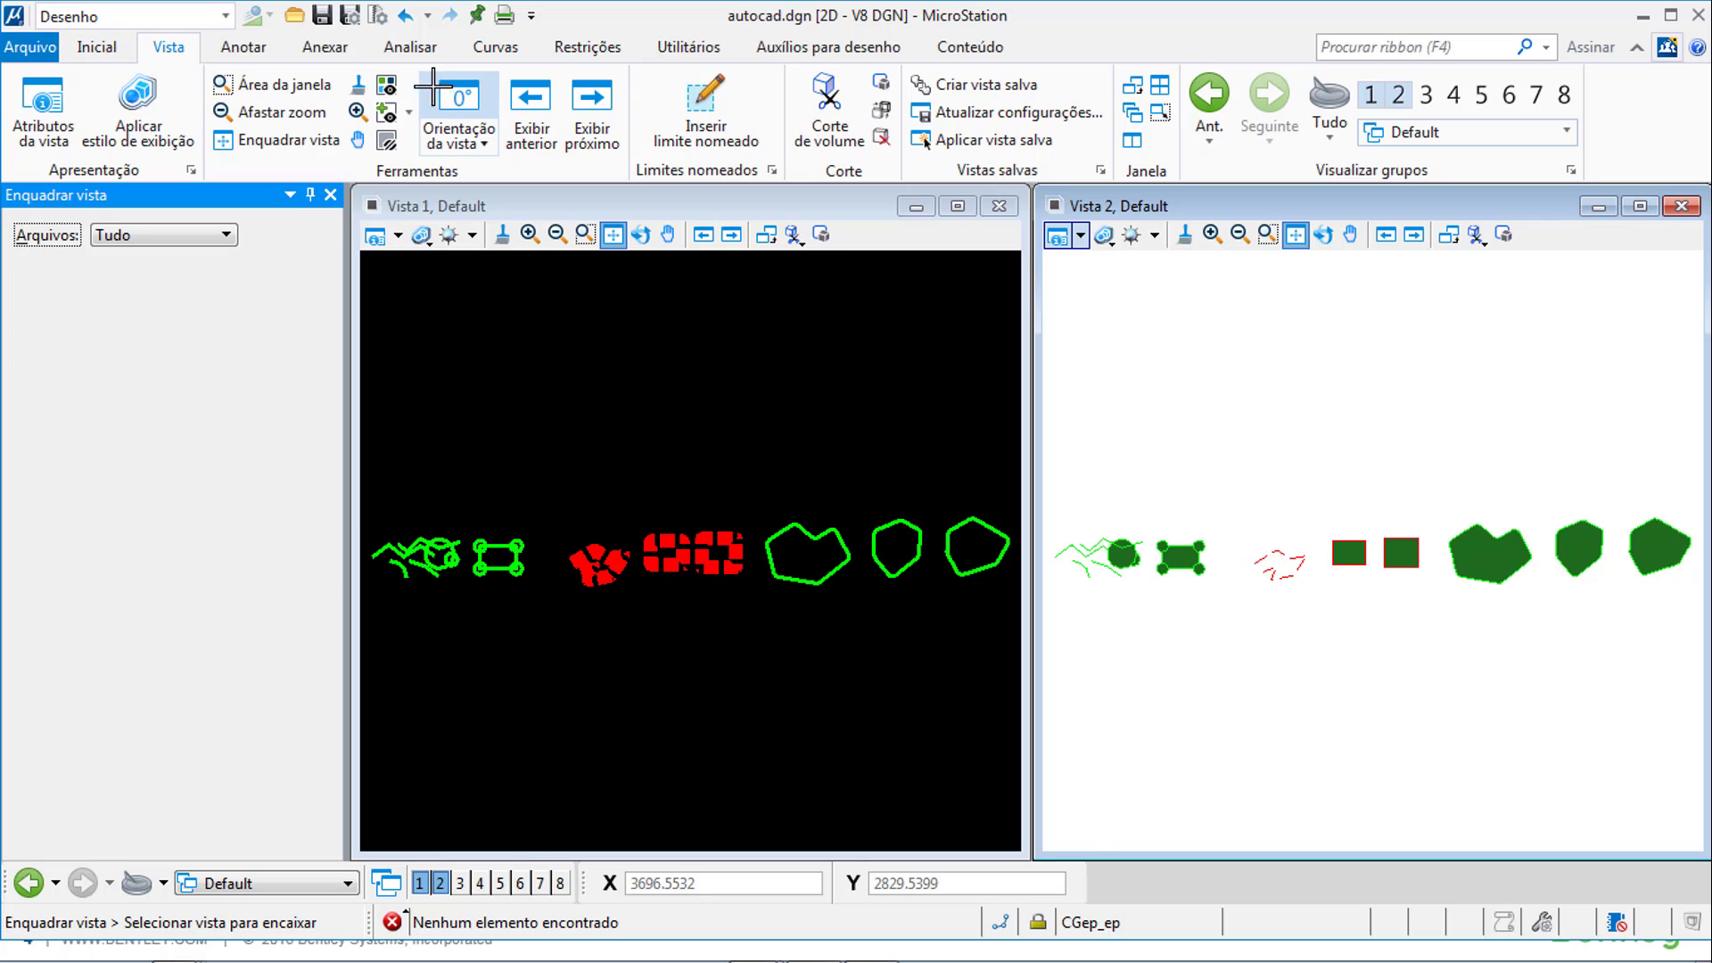
- Add Element Selection to the quick-access tools and use it to delete every element drawn in the model
click(529, 14)
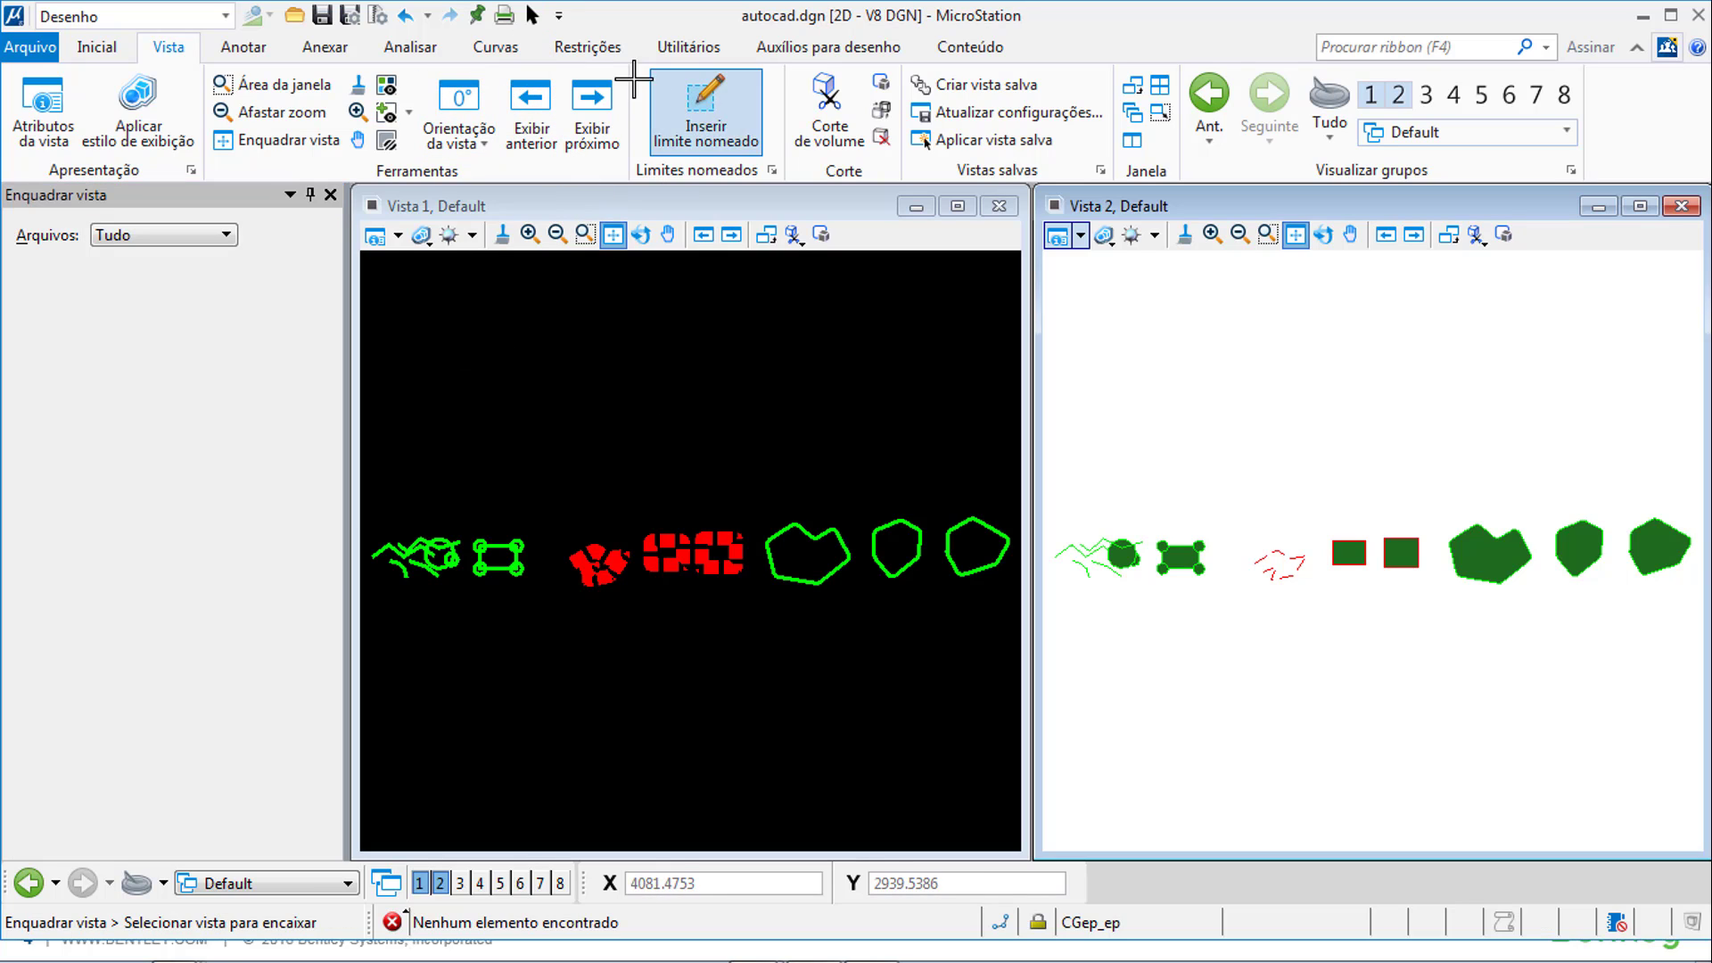
click(533, 14)
drag(371, 507, 1016, 615)
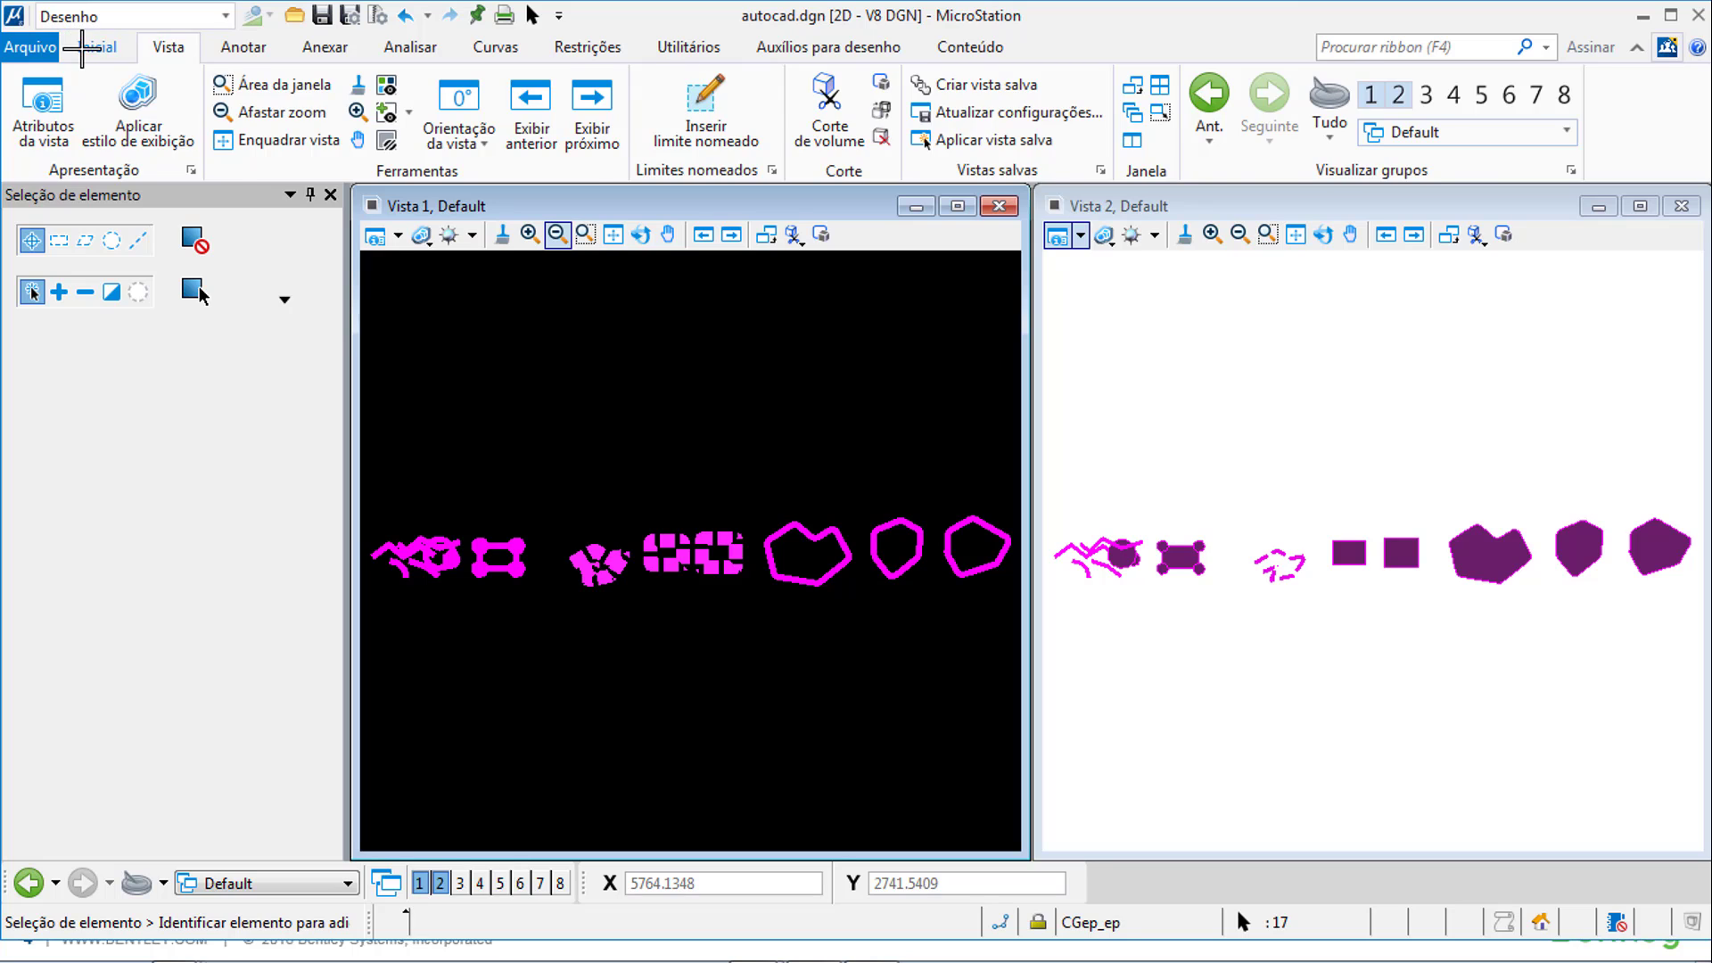
click(92, 47)
click(1311, 140)
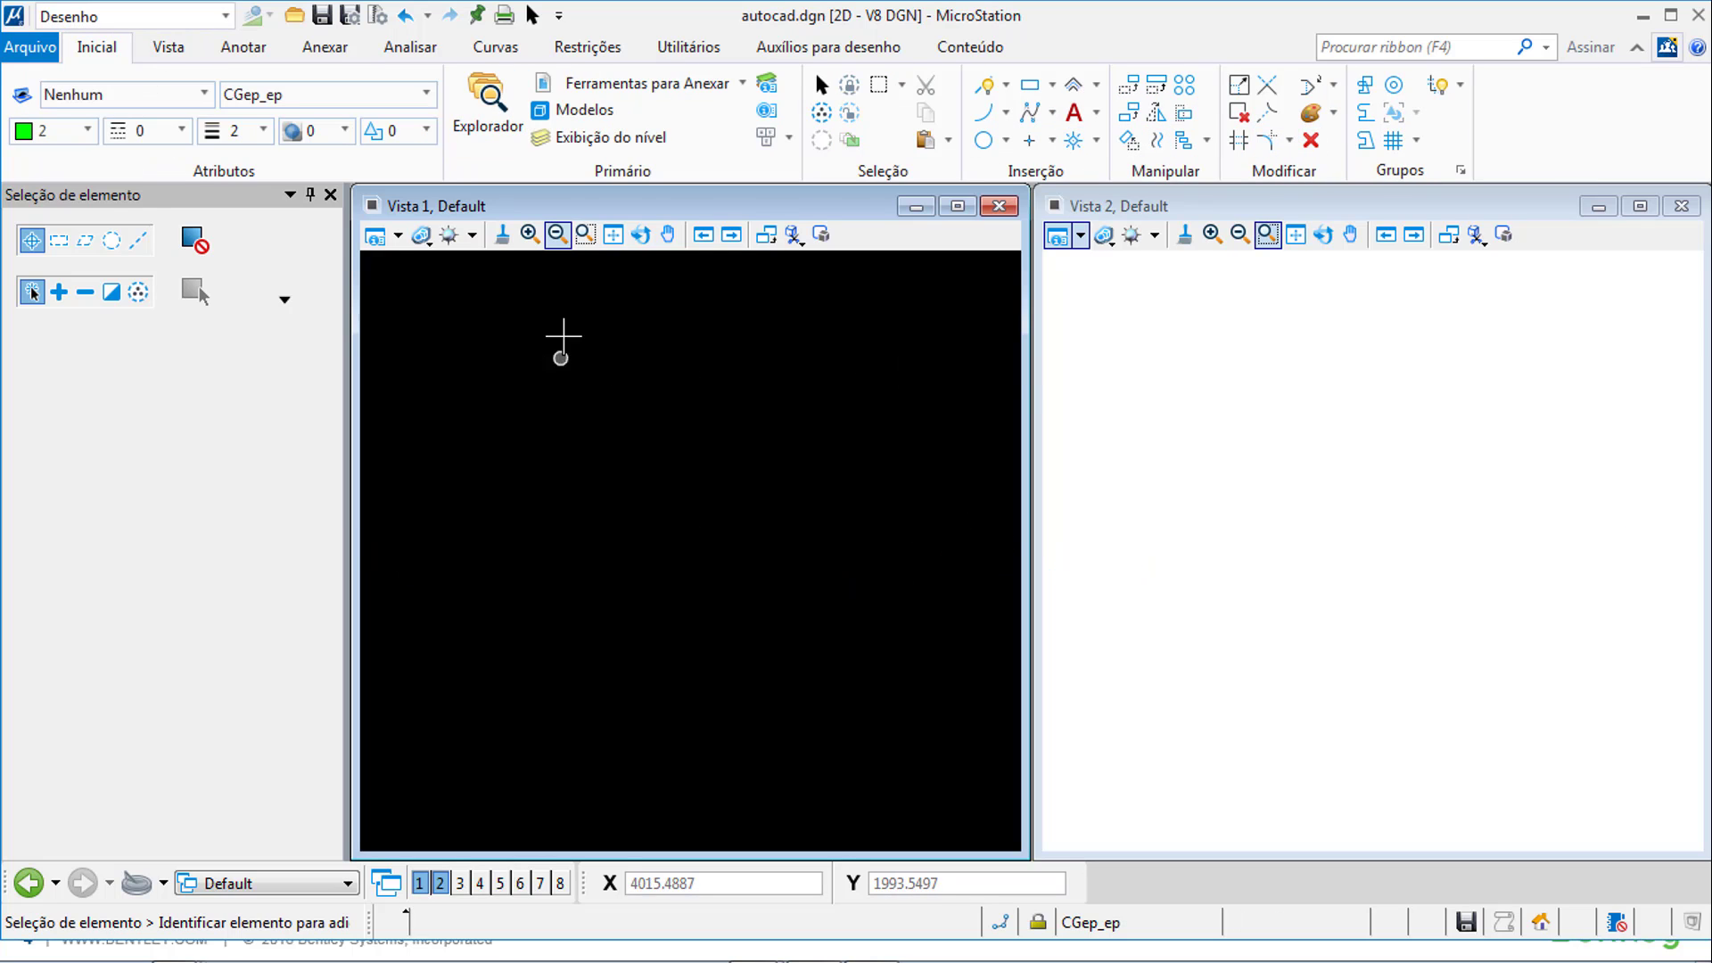
- Draw a large circle by its centre in the middle of View 1
click(984, 140)
click(658, 546)
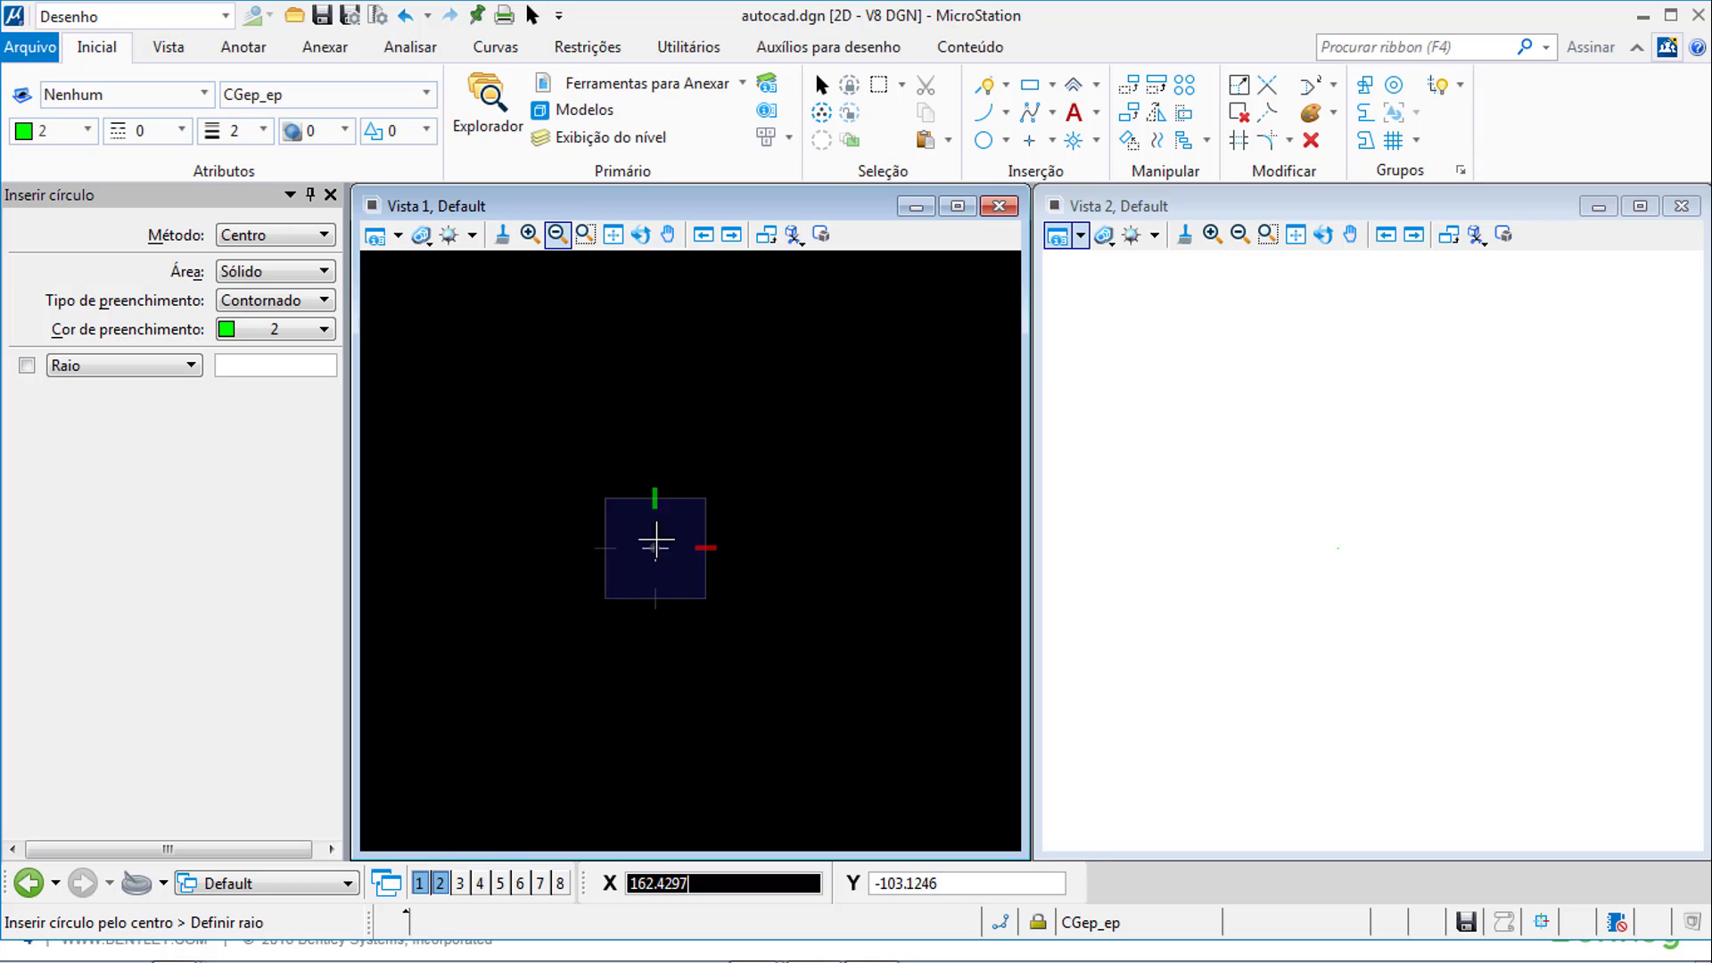
click(687, 375)
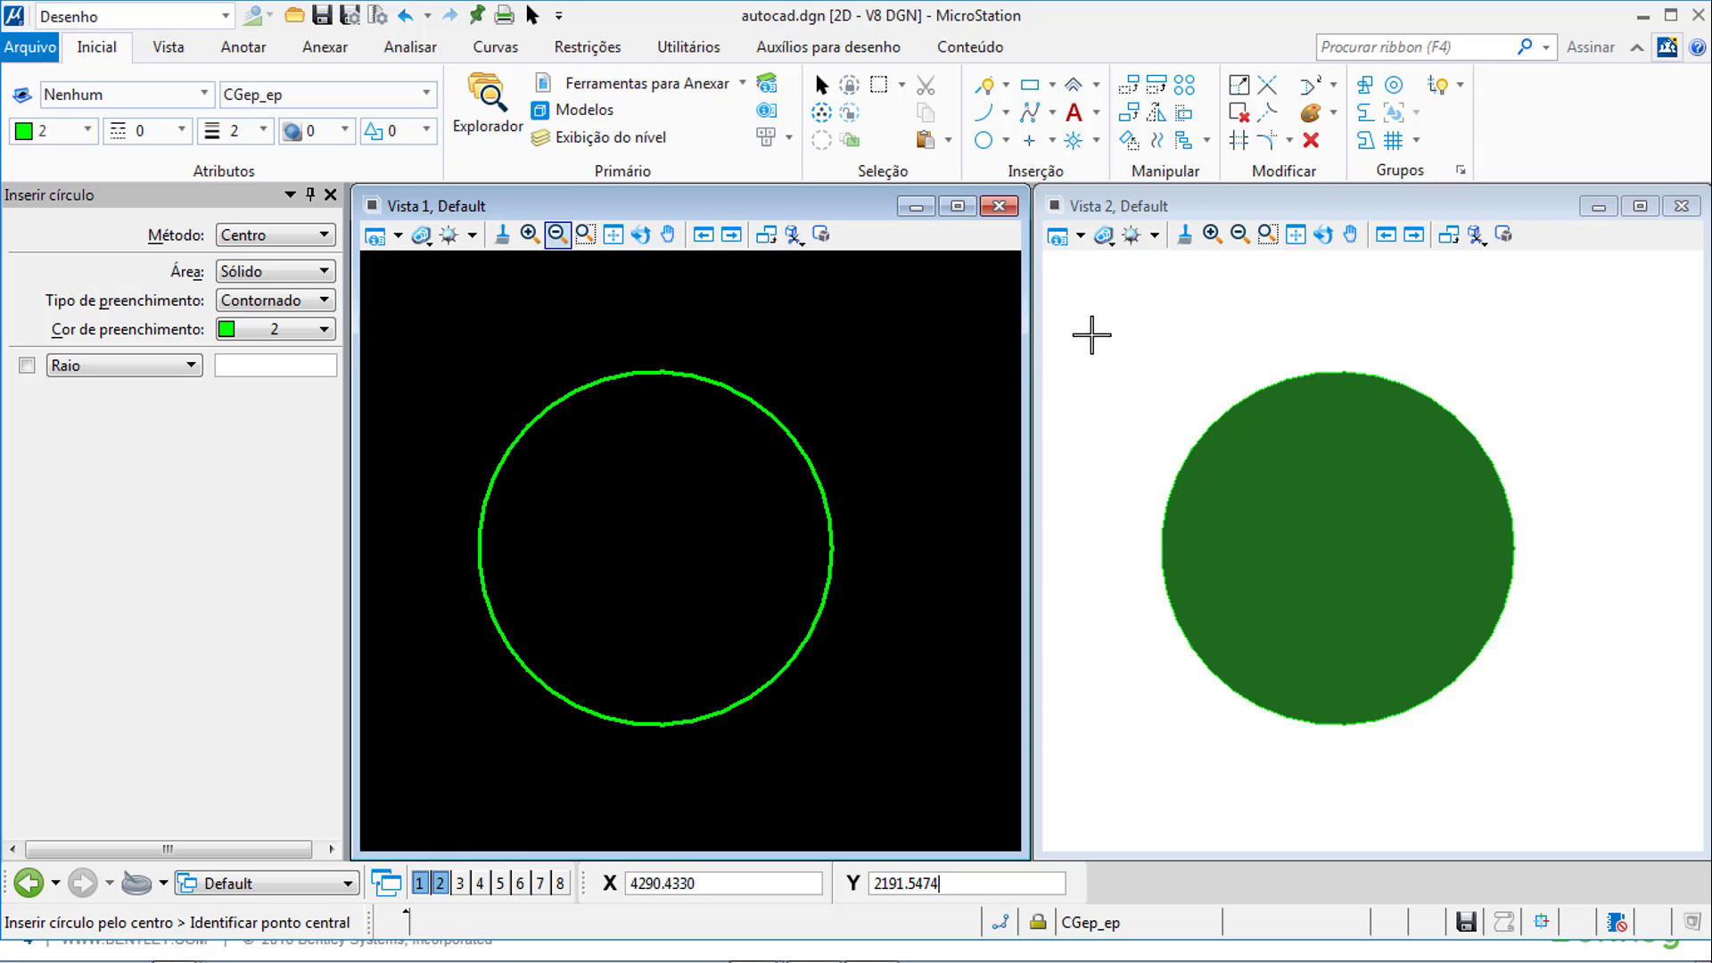
- Set View 2 to the Estrutura de arame display style and turn on its Espessuras de linha attribute
click(1096, 233)
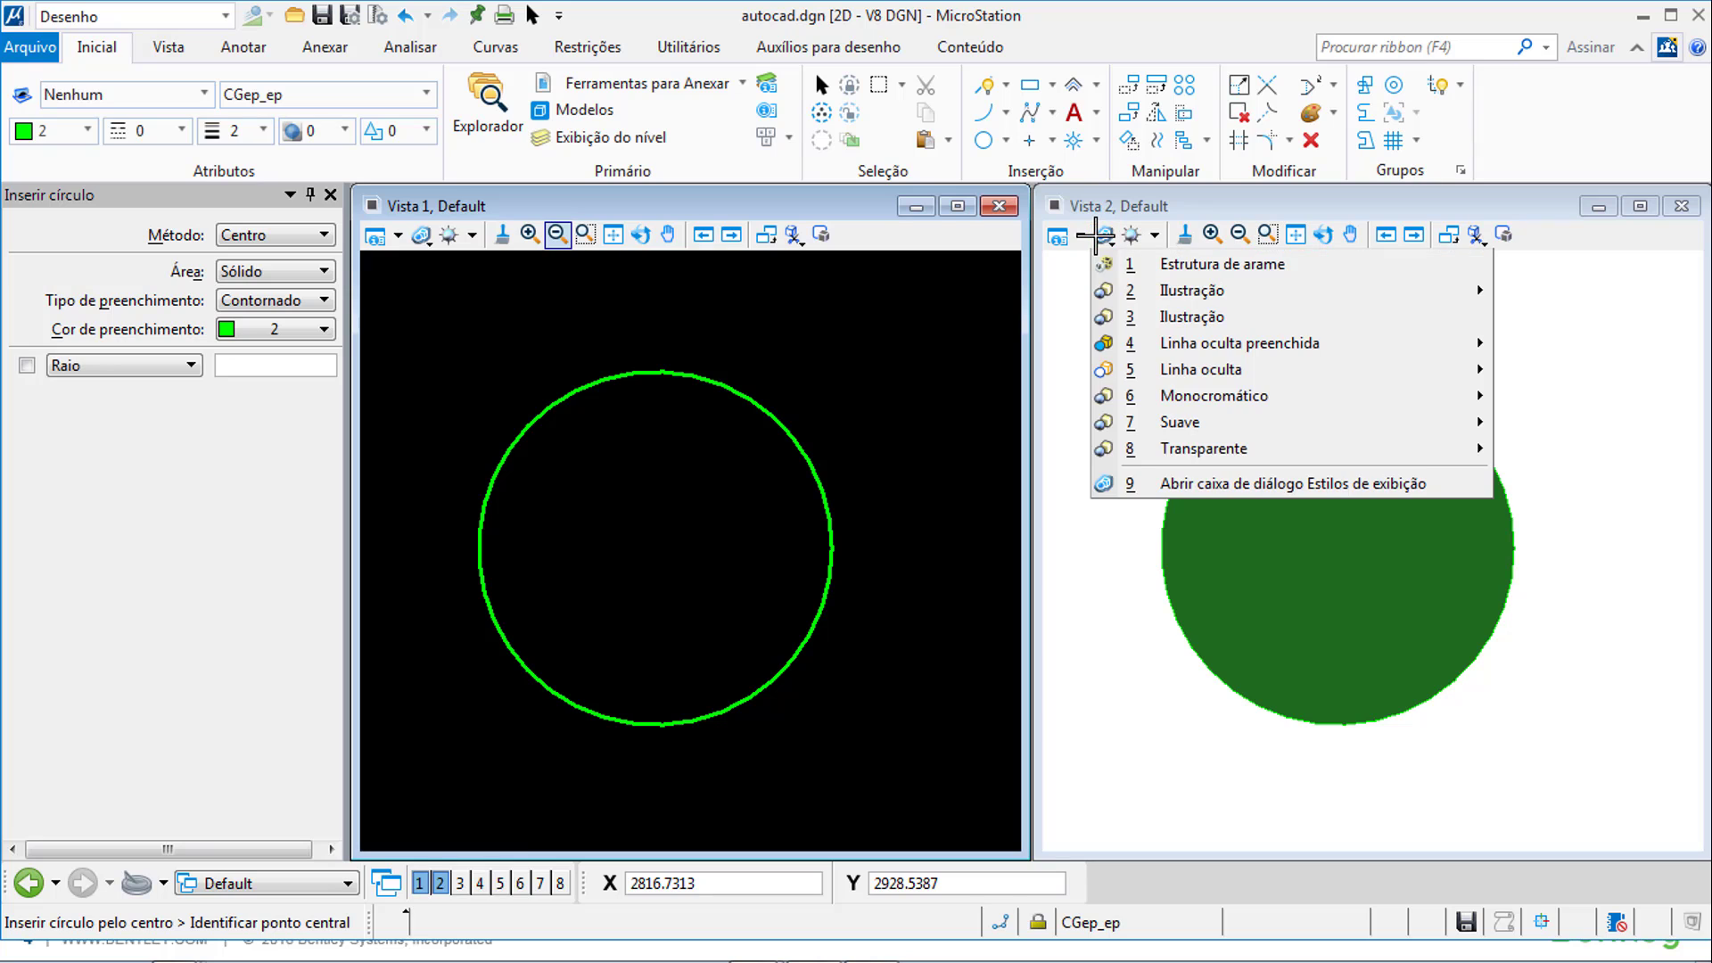
click(1211, 264)
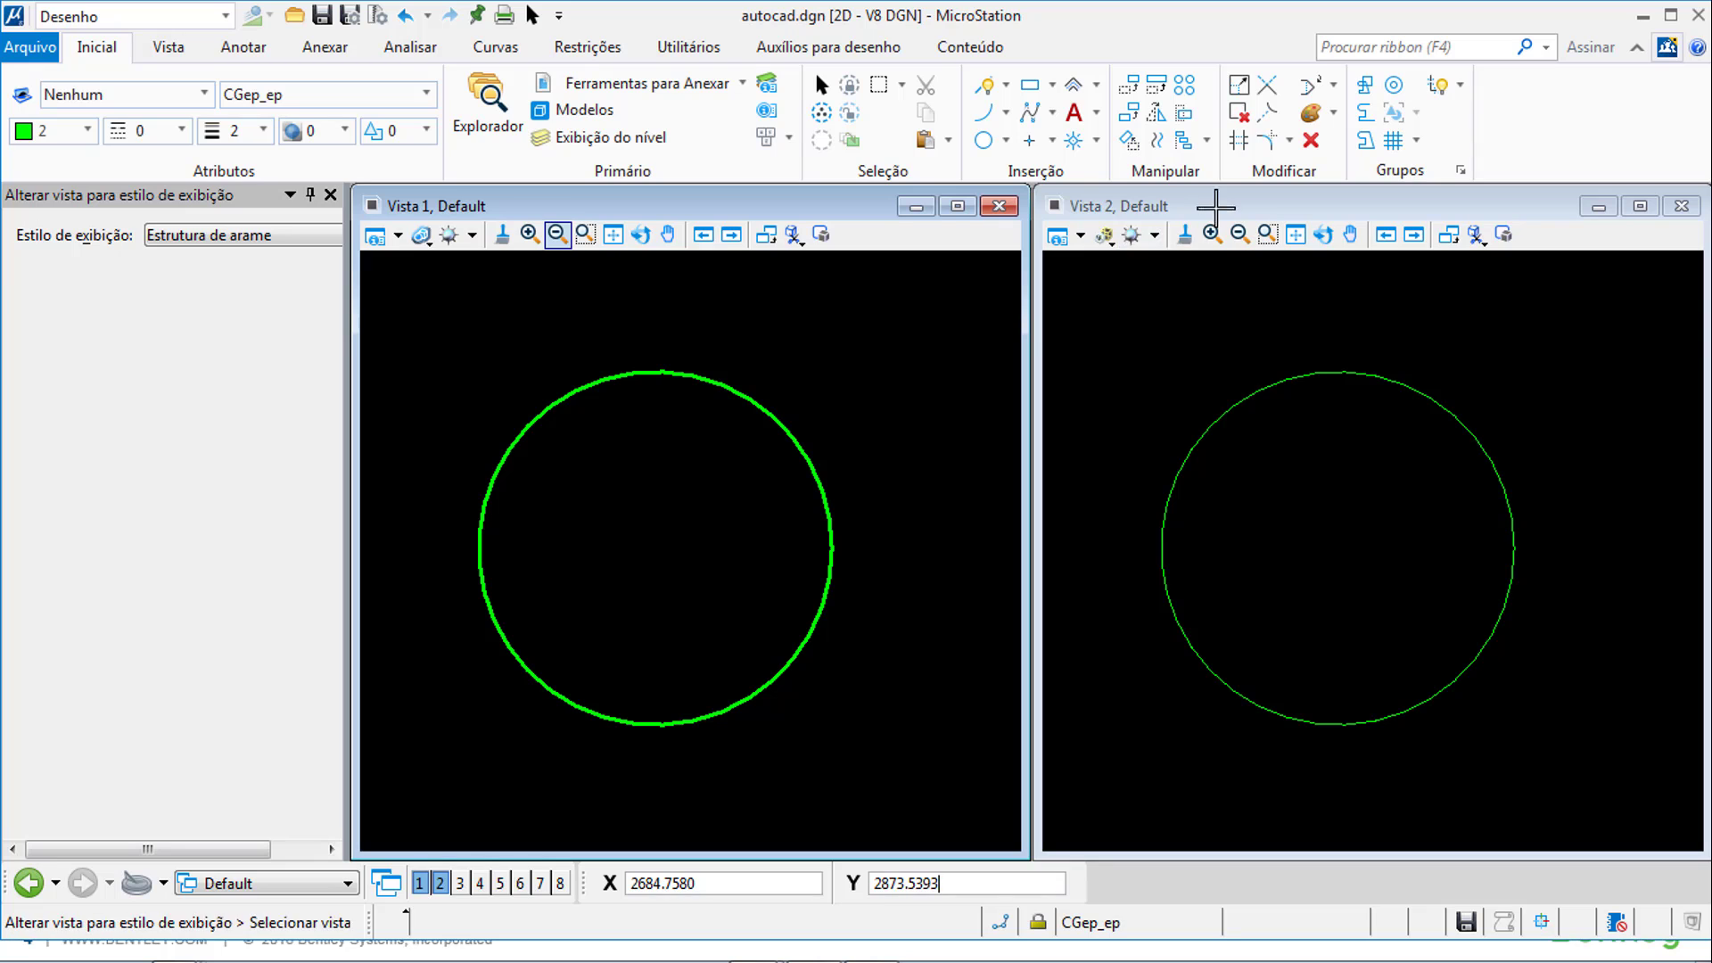
click(1080, 235)
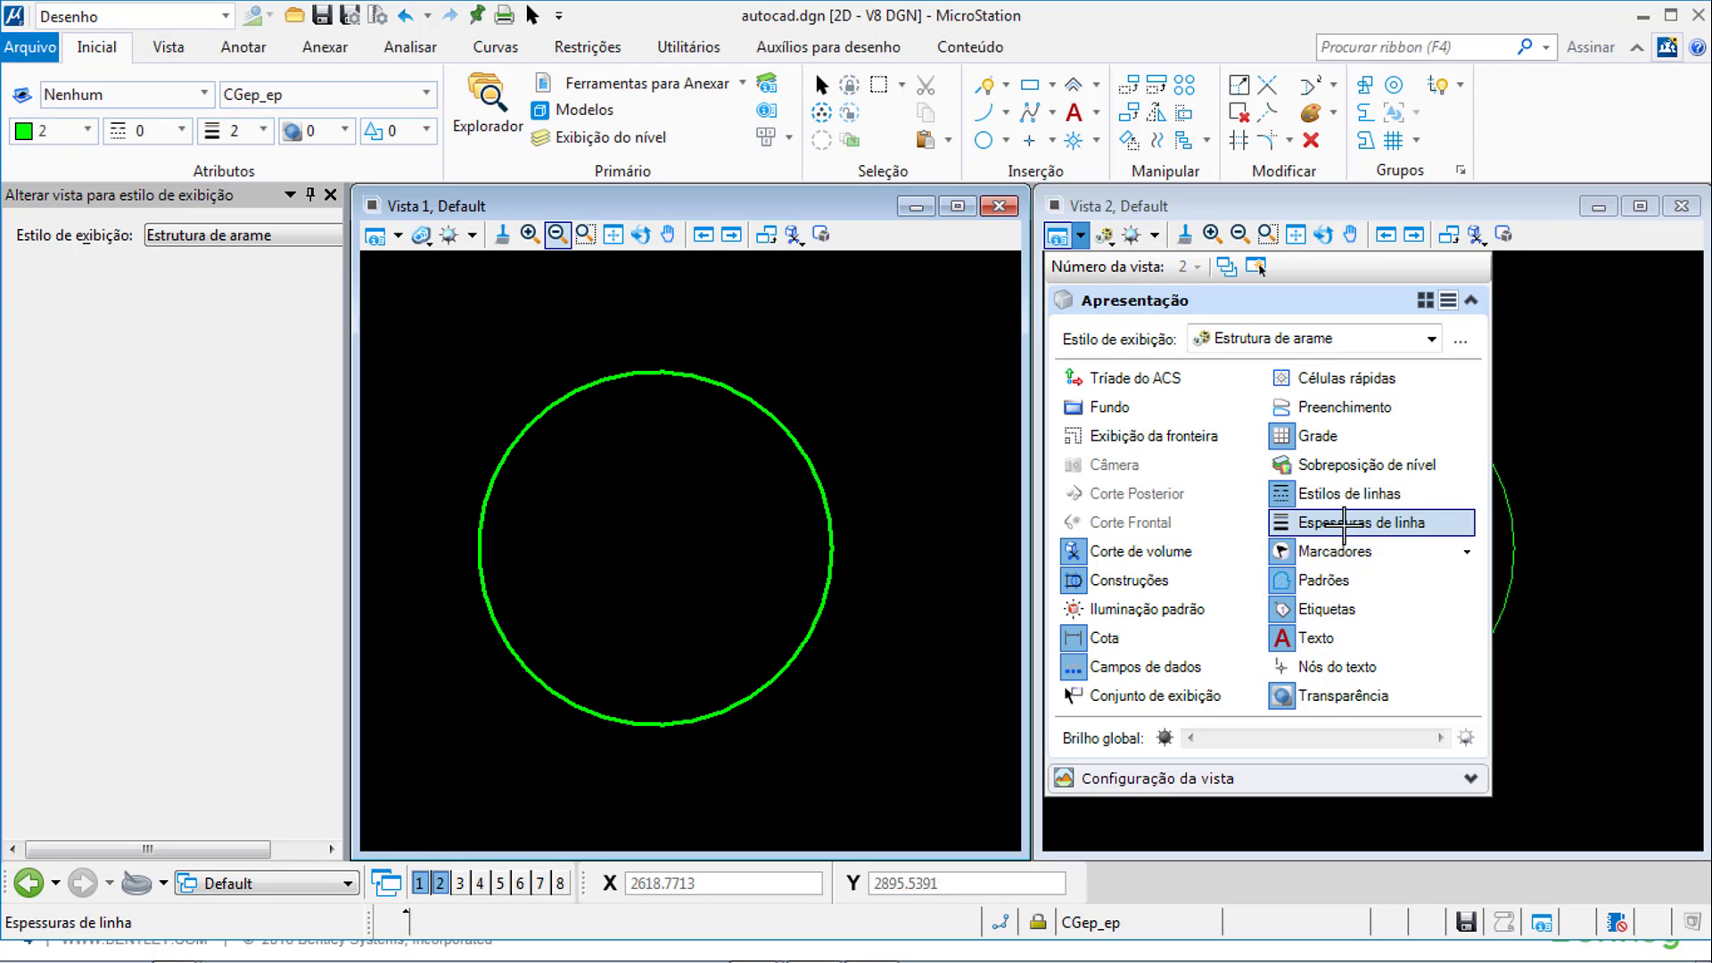
click(1386, 523)
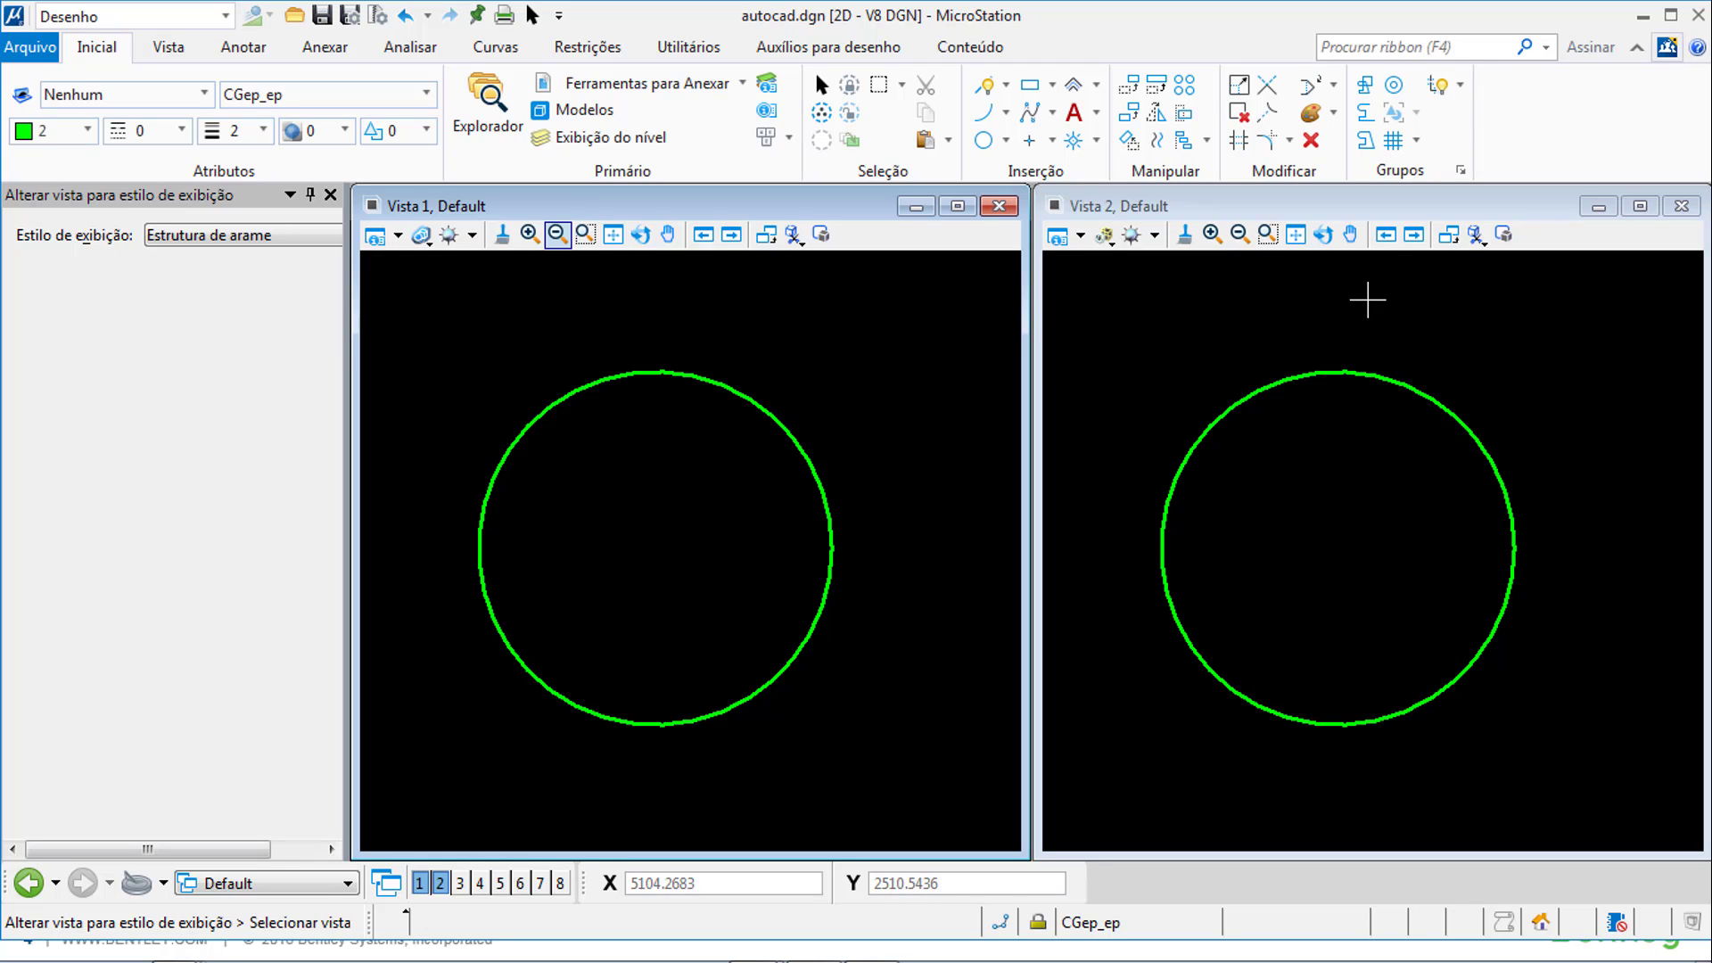
- Switch to the raster Vistas view group and show the whole city map in View 1
click(300, 884)
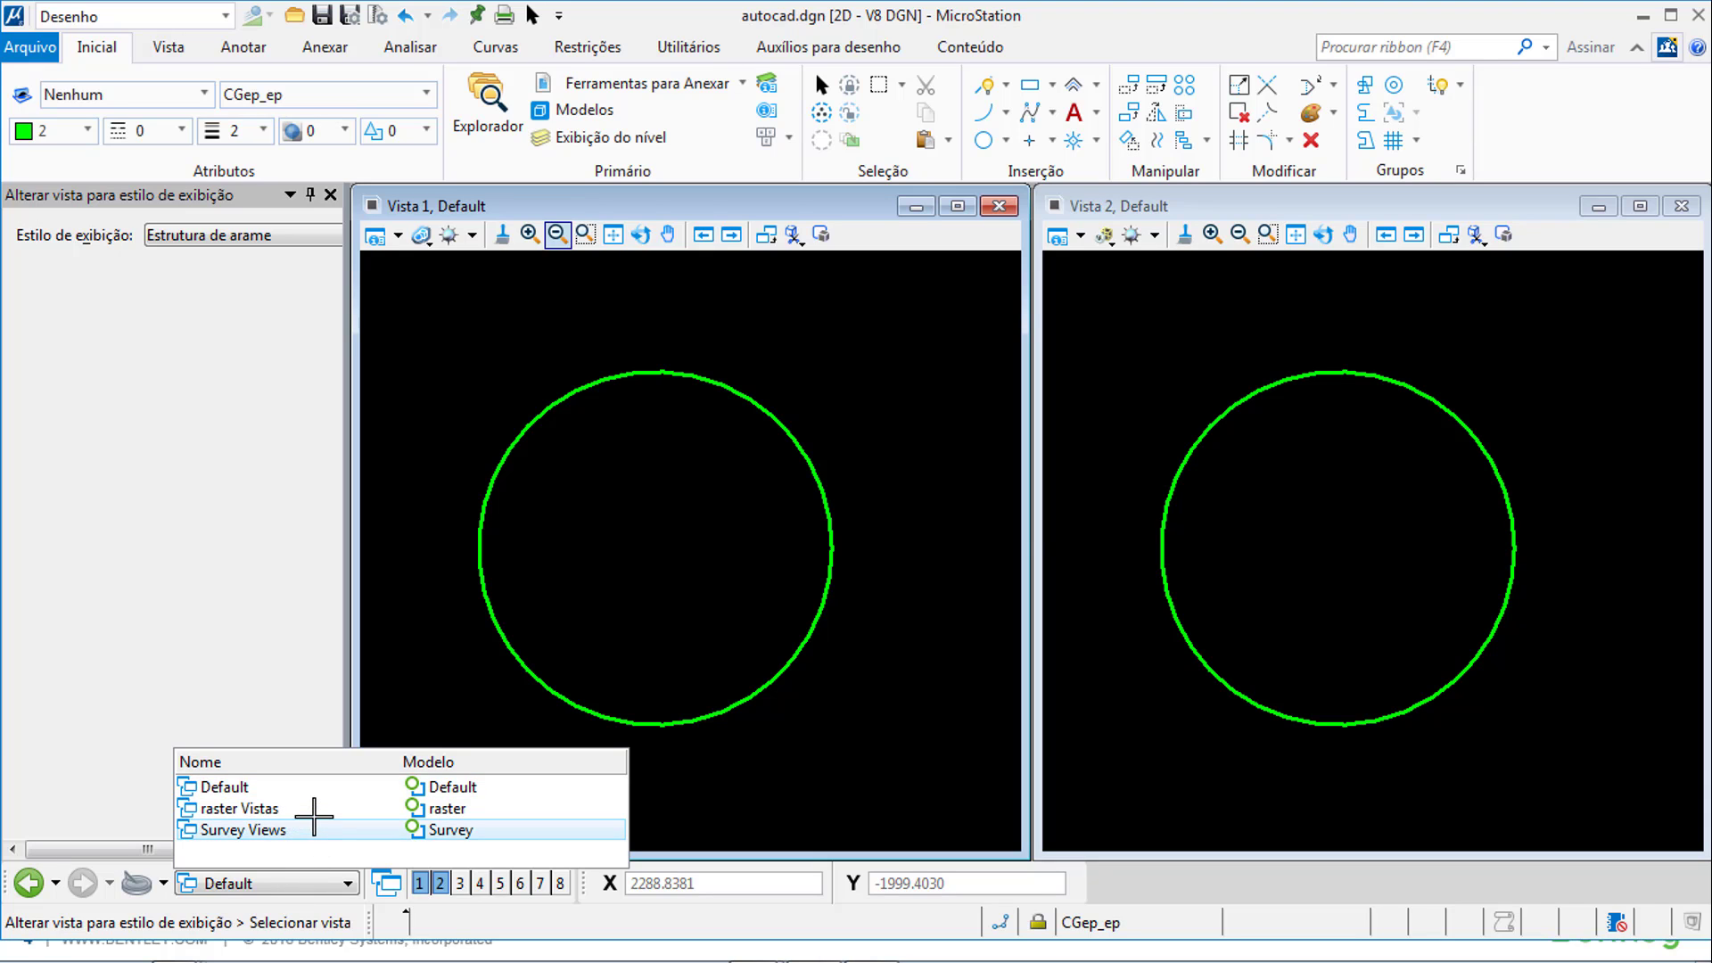
click(259, 808)
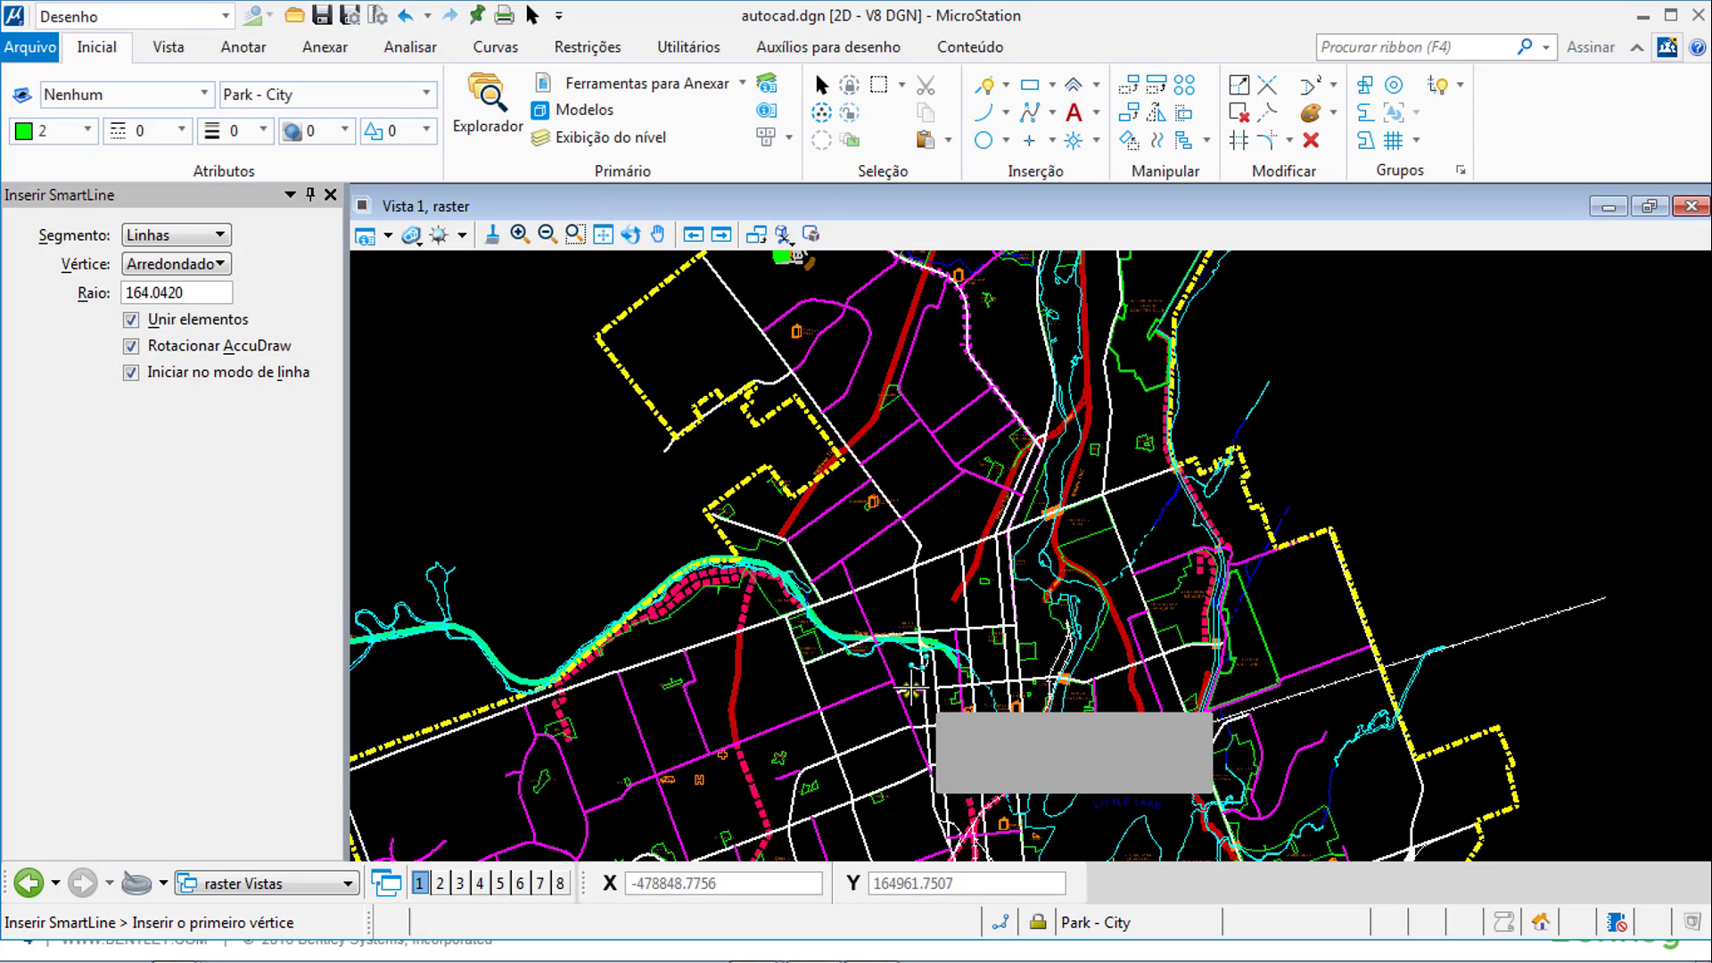
scroll(870, 579, down, 6)
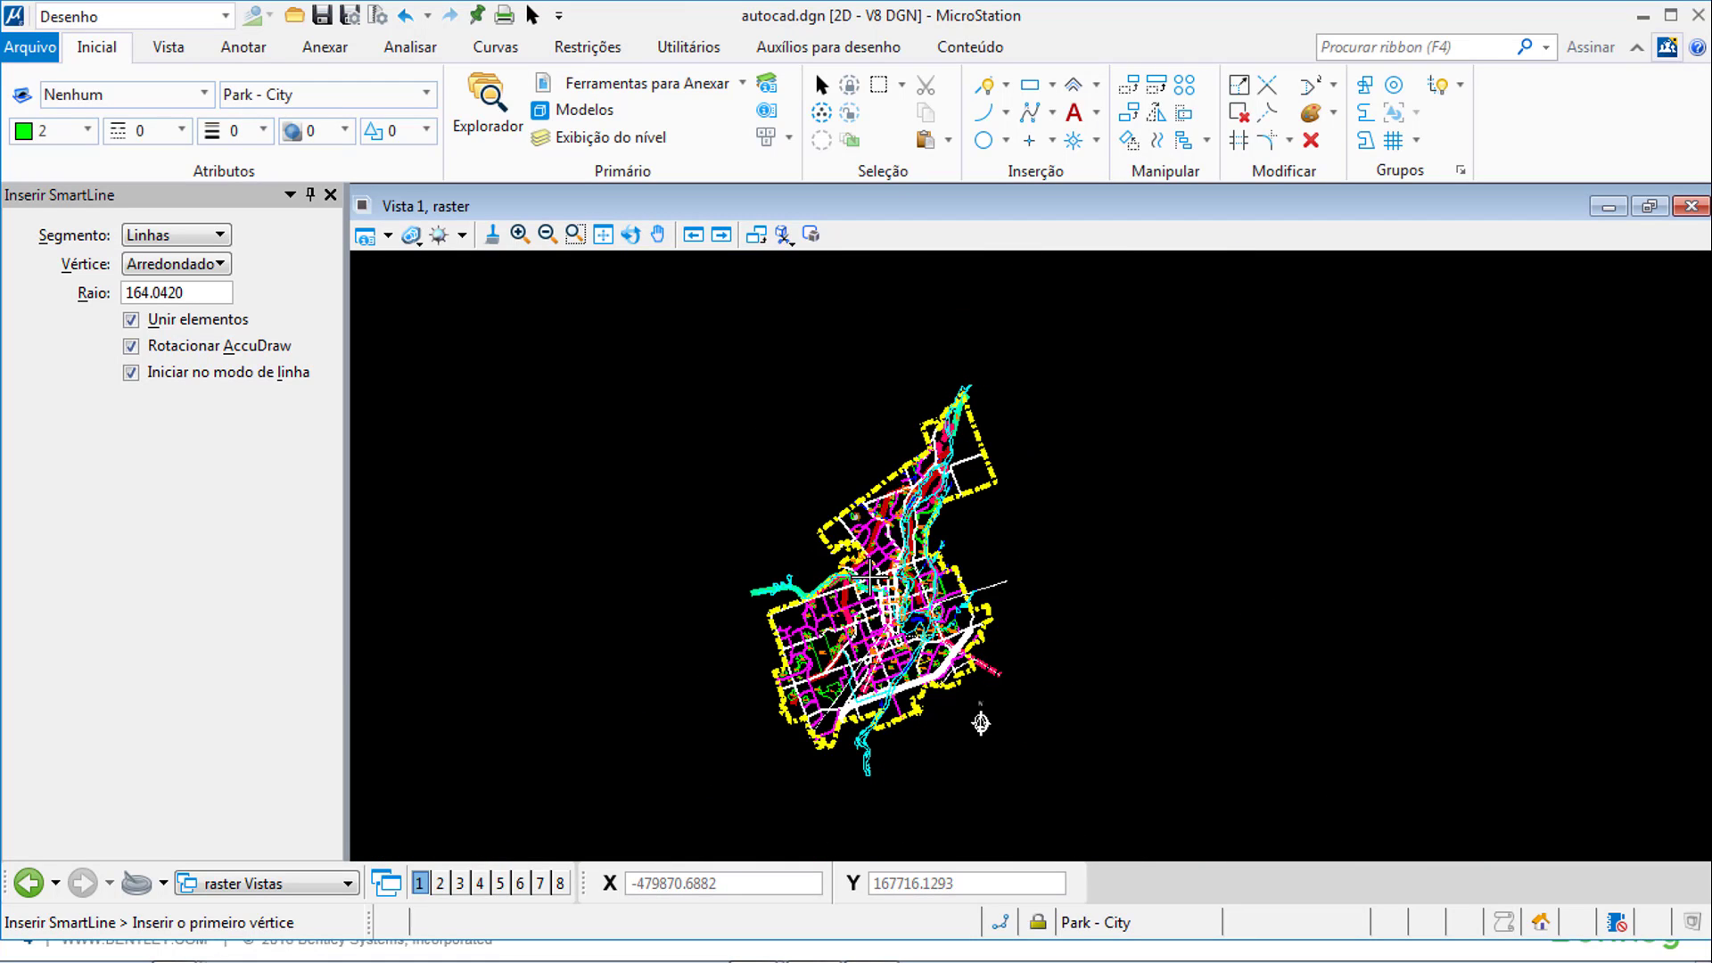
- Open View 2 of the raster model and tile it side by side with View 1
click(440, 883)
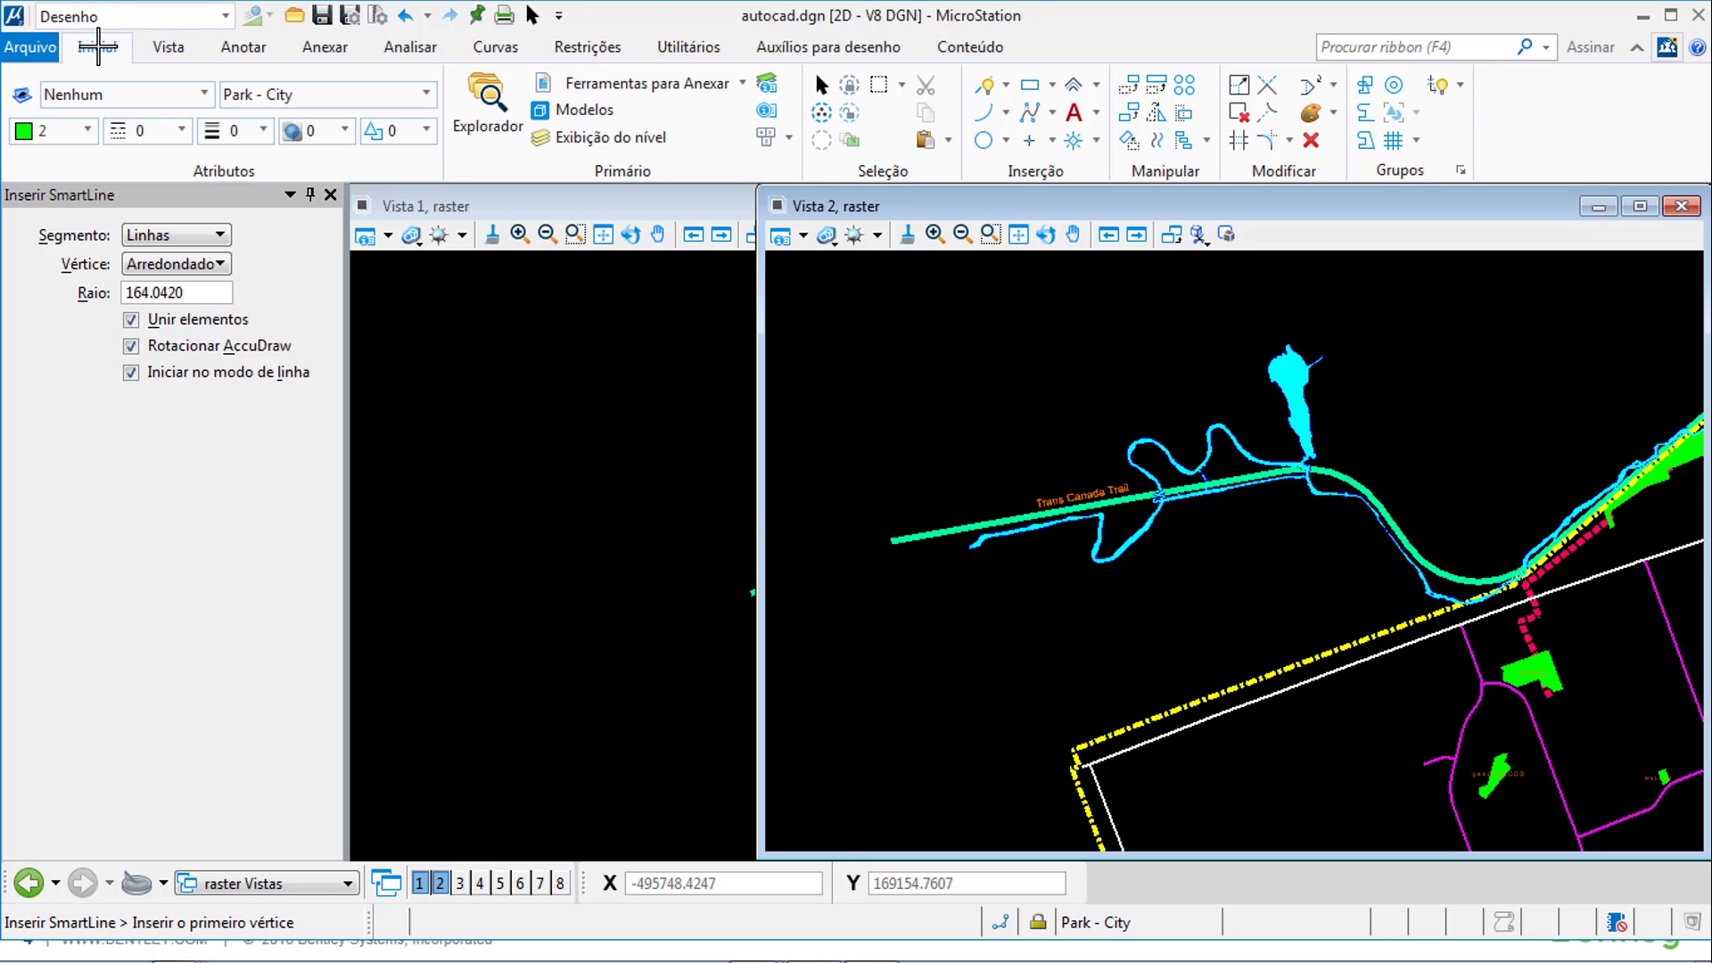
click(165, 46)
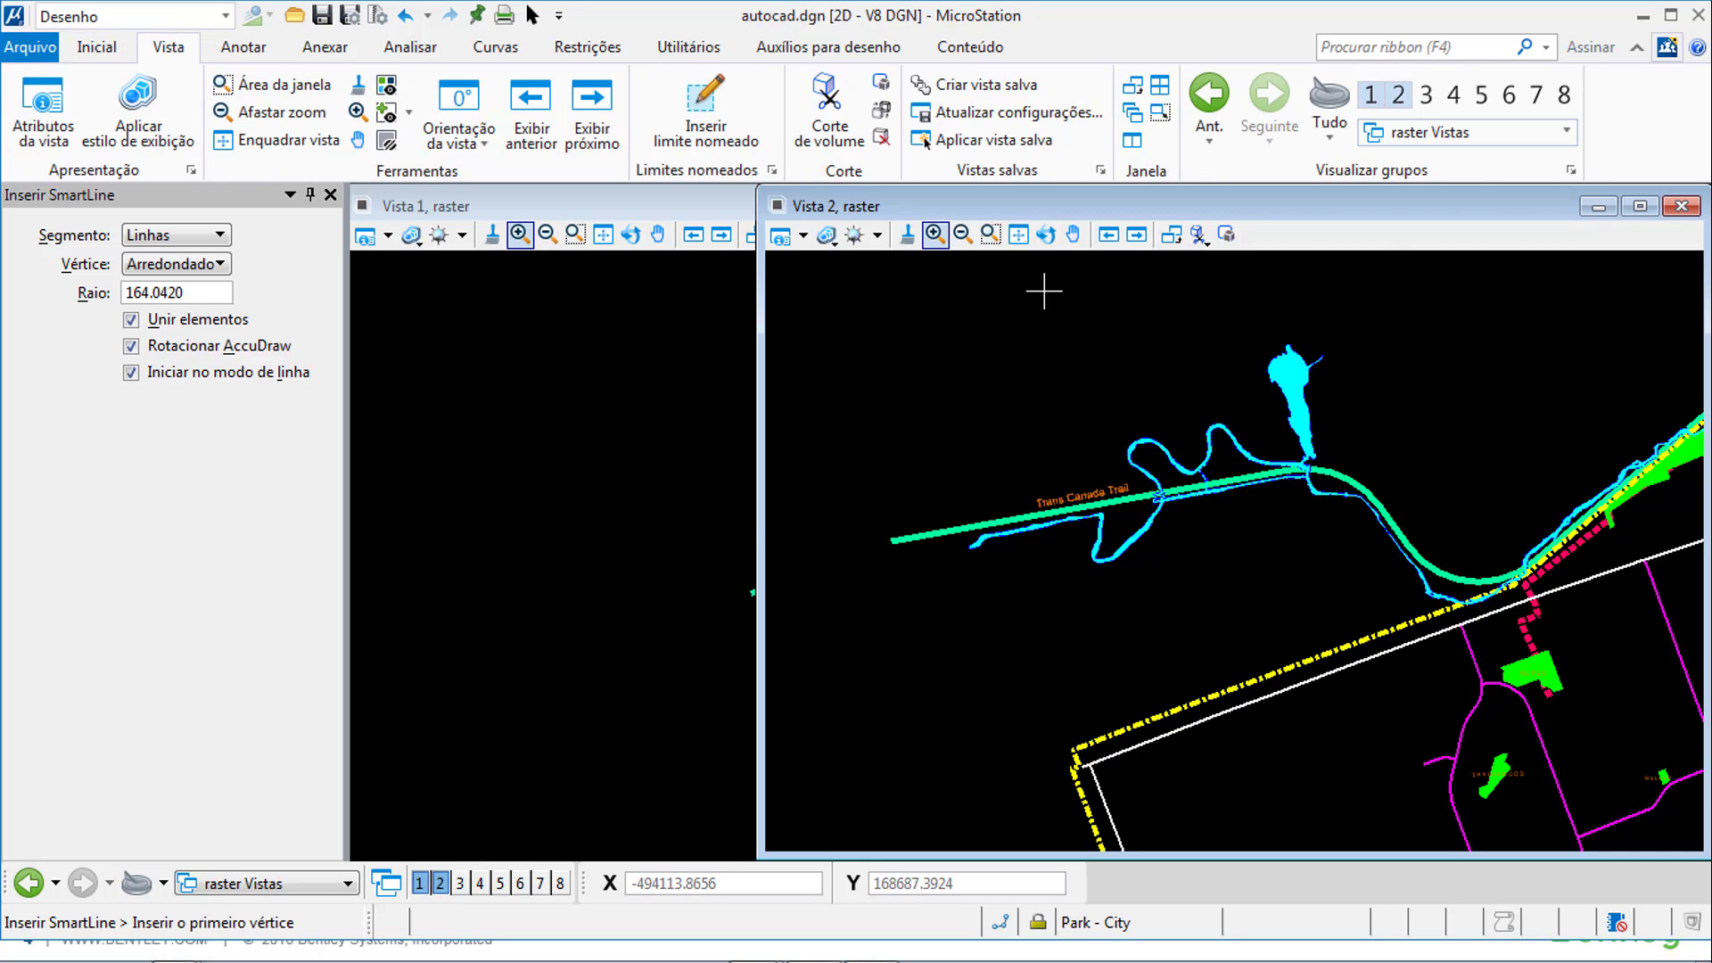
click(1133, 140)
middle_drag(990, 715, 744, 691)
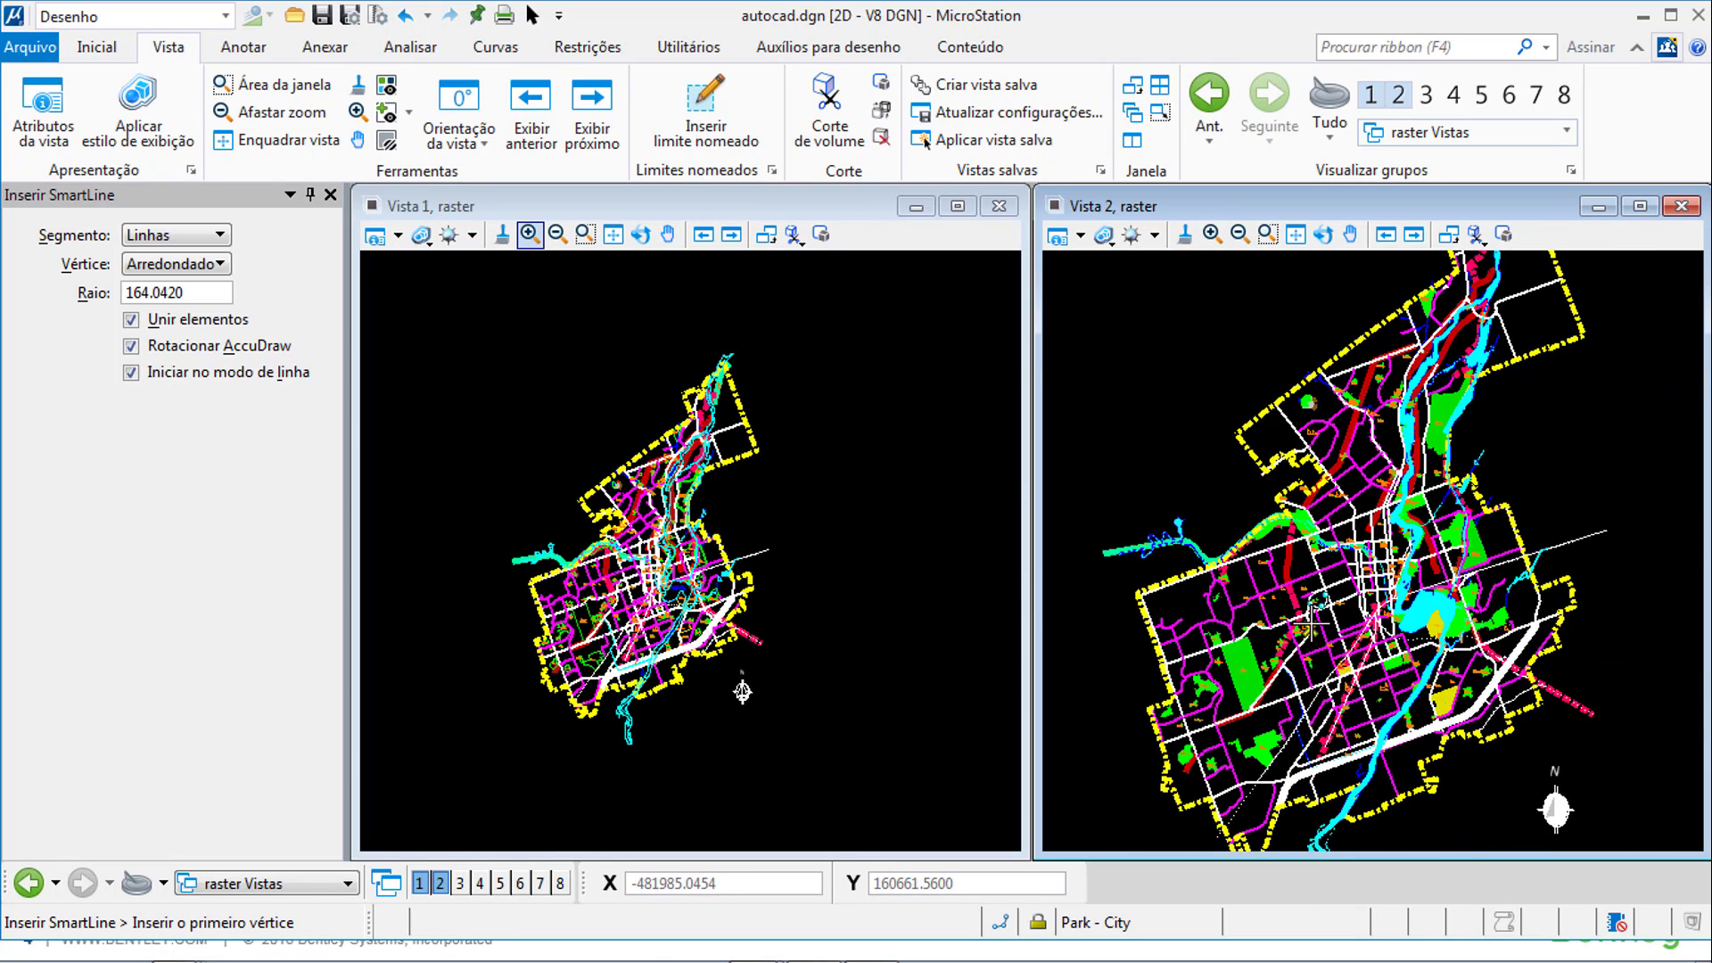
- Turn off the Texto, Preenchimento and Espessuras de linha attributes of View 2 around Little Lake
scroll(1312, 622, down, 2)
scroll(1311, 619, up, 1)
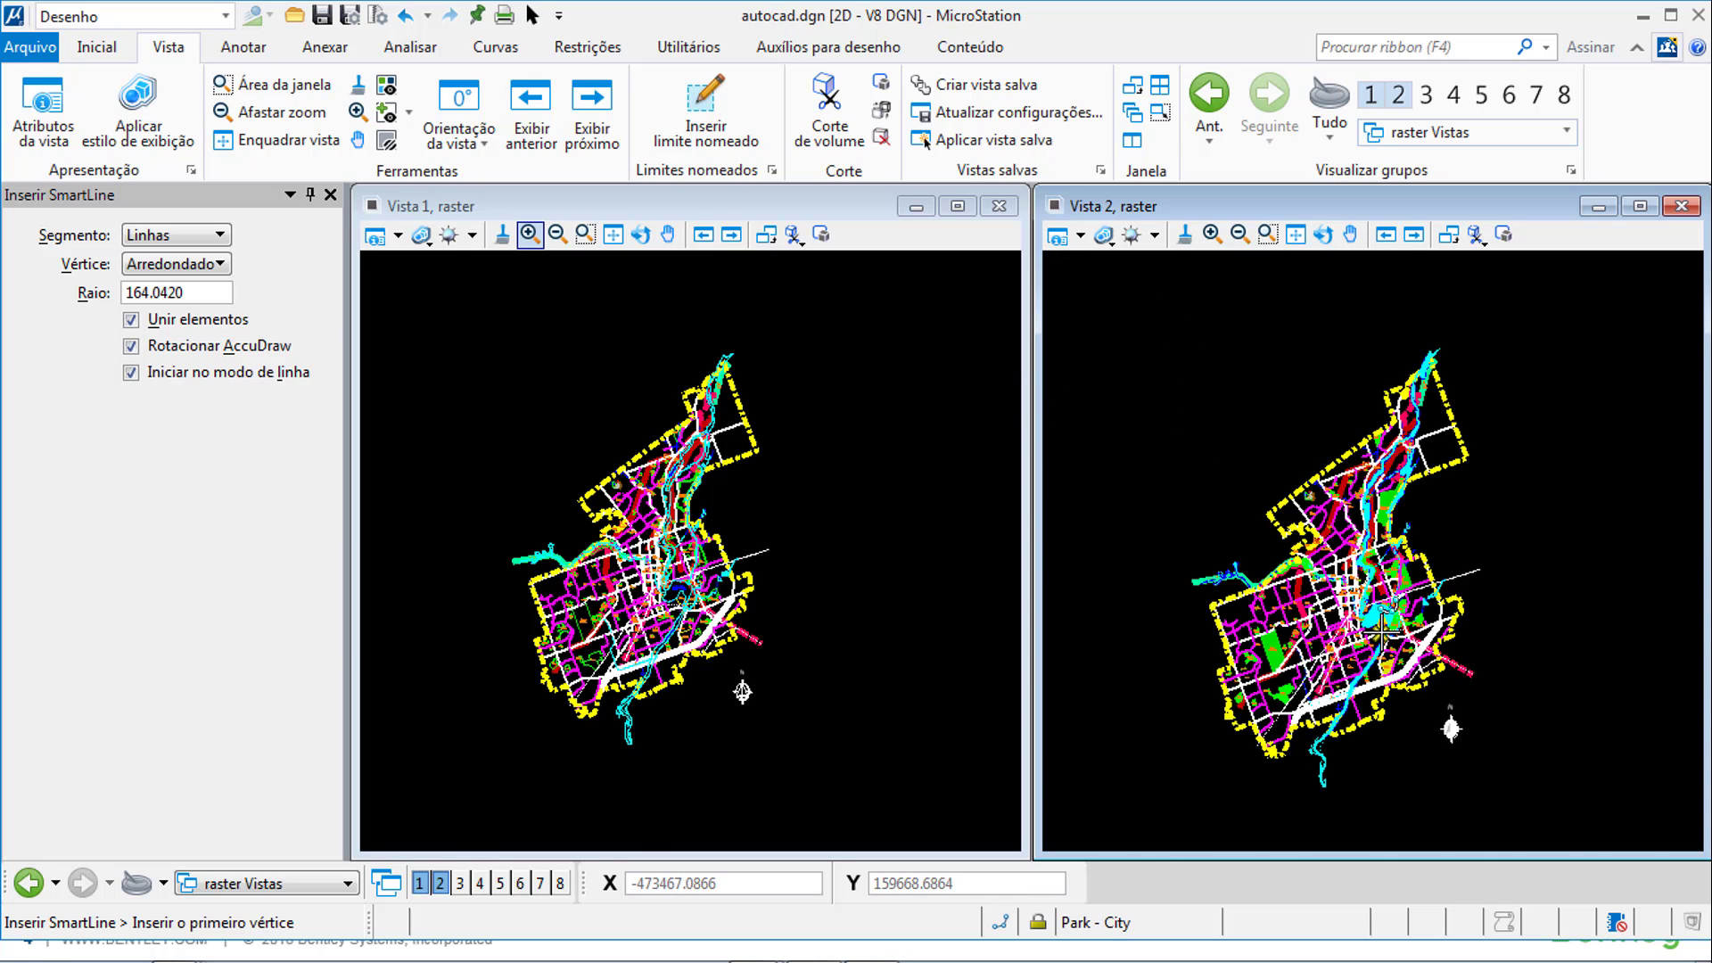
scroll(1380, 631, up, 4)
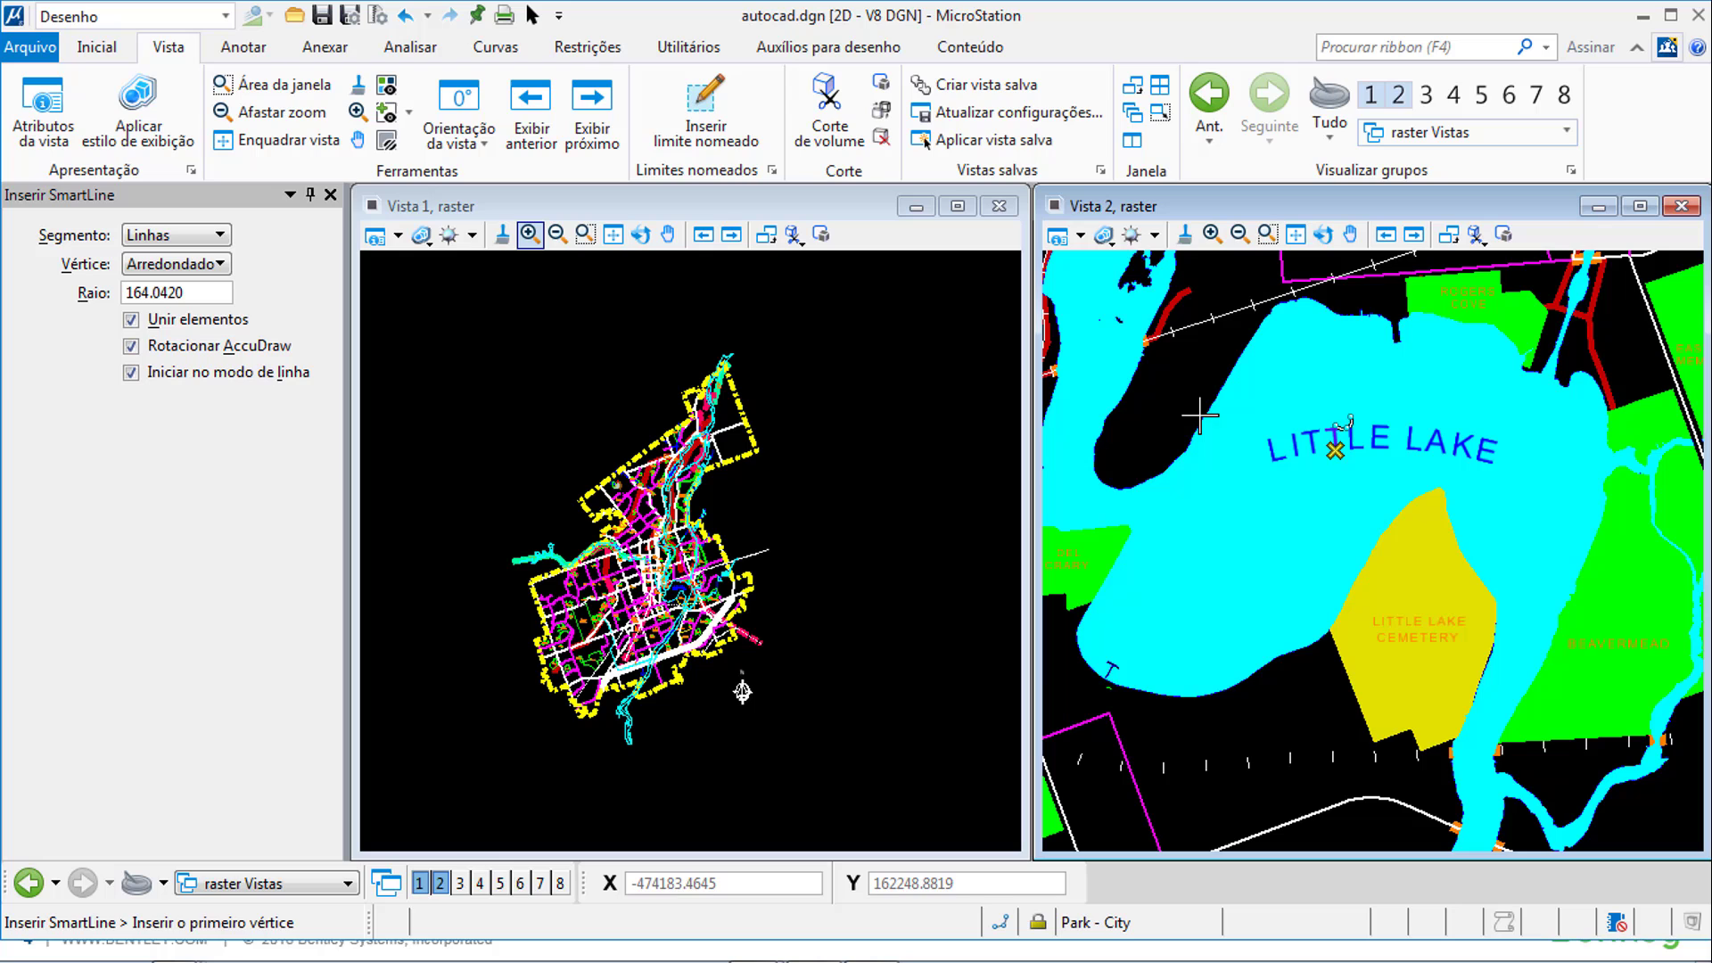
click(1059, 234)
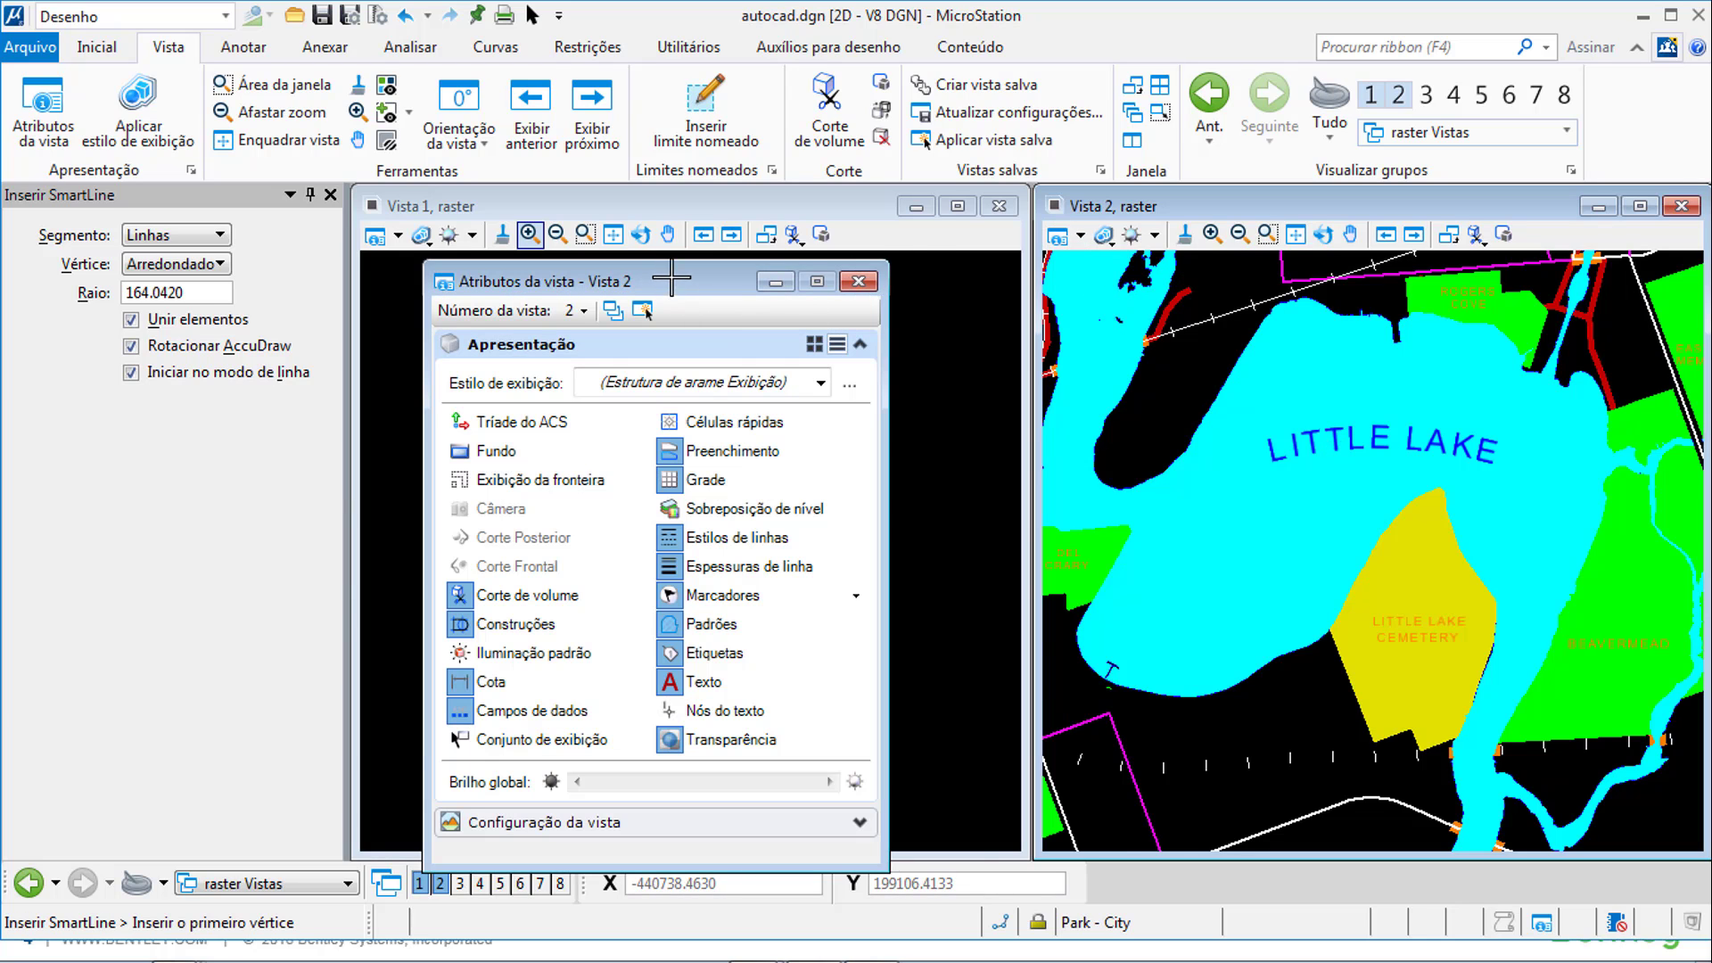
drag(678, 281, 1032, 197)
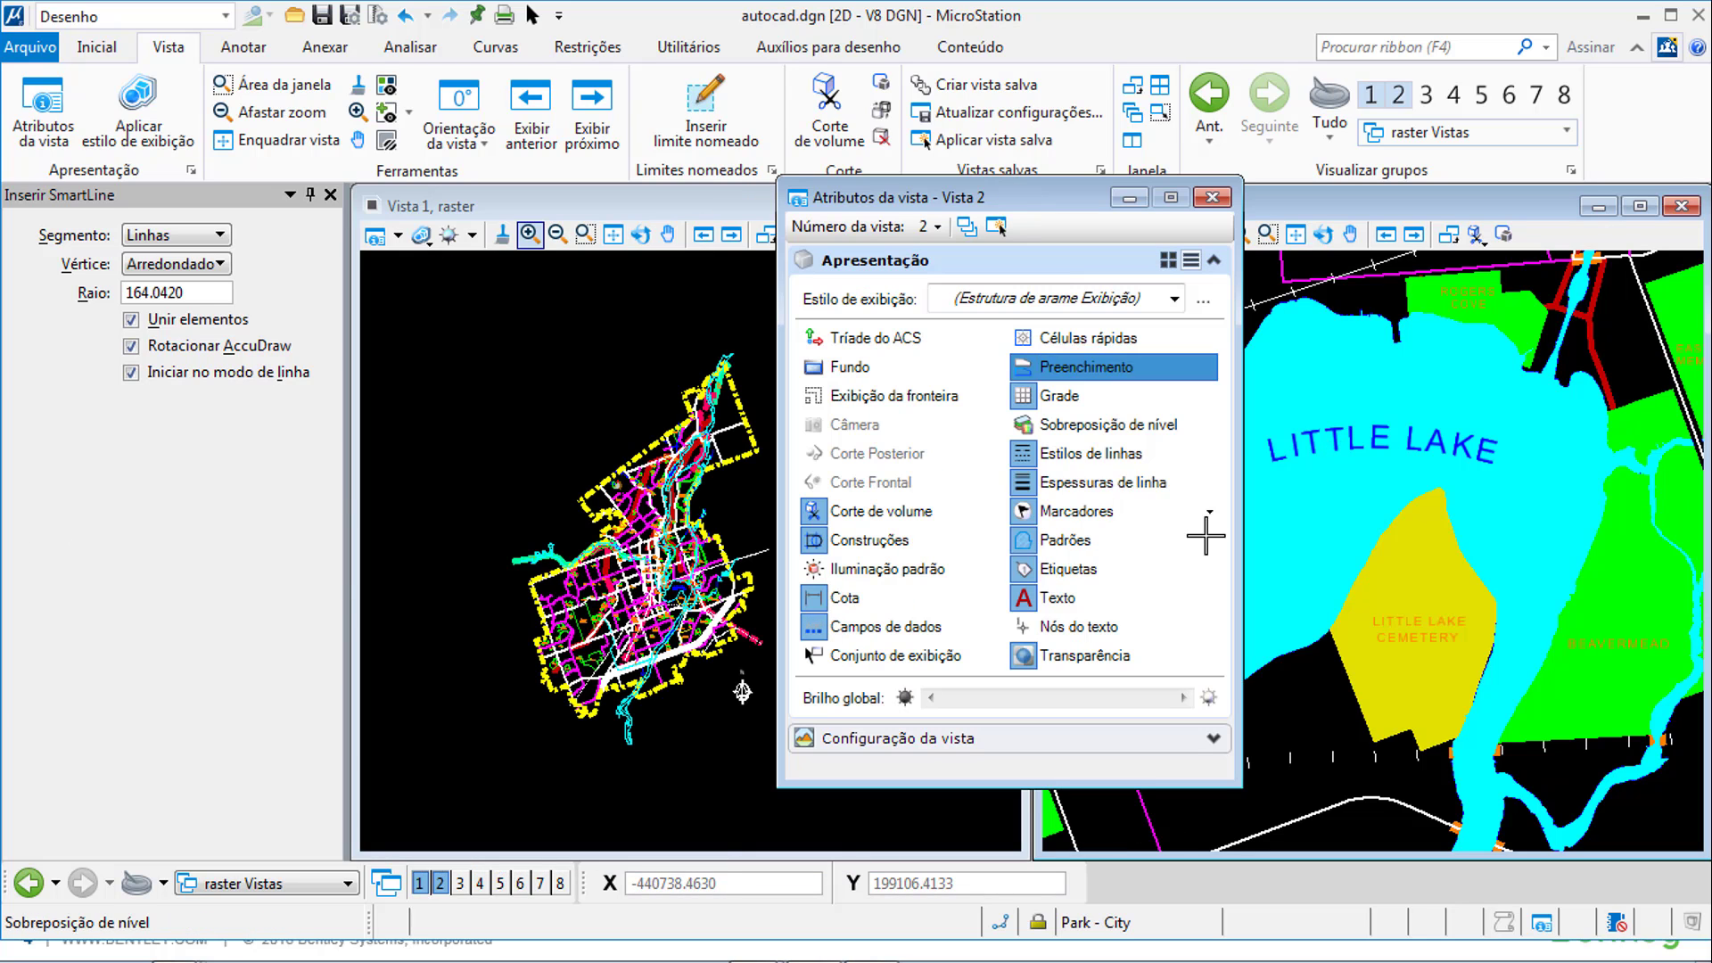
click(1091, 597)
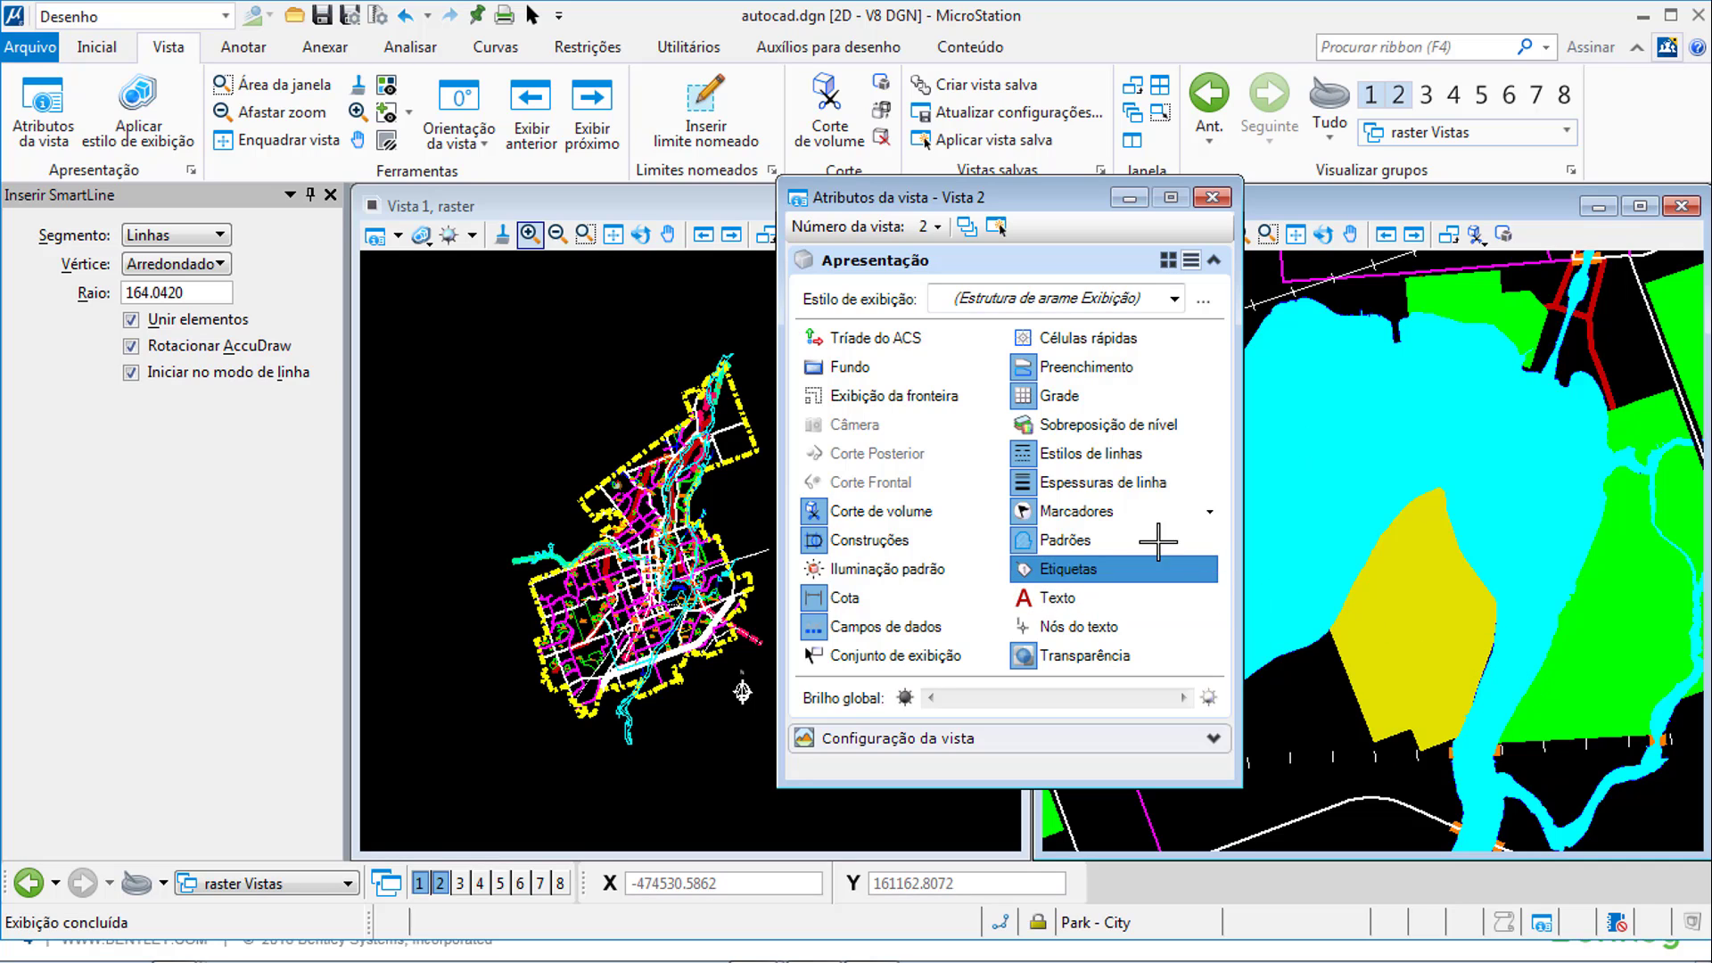
click(1107, 367)
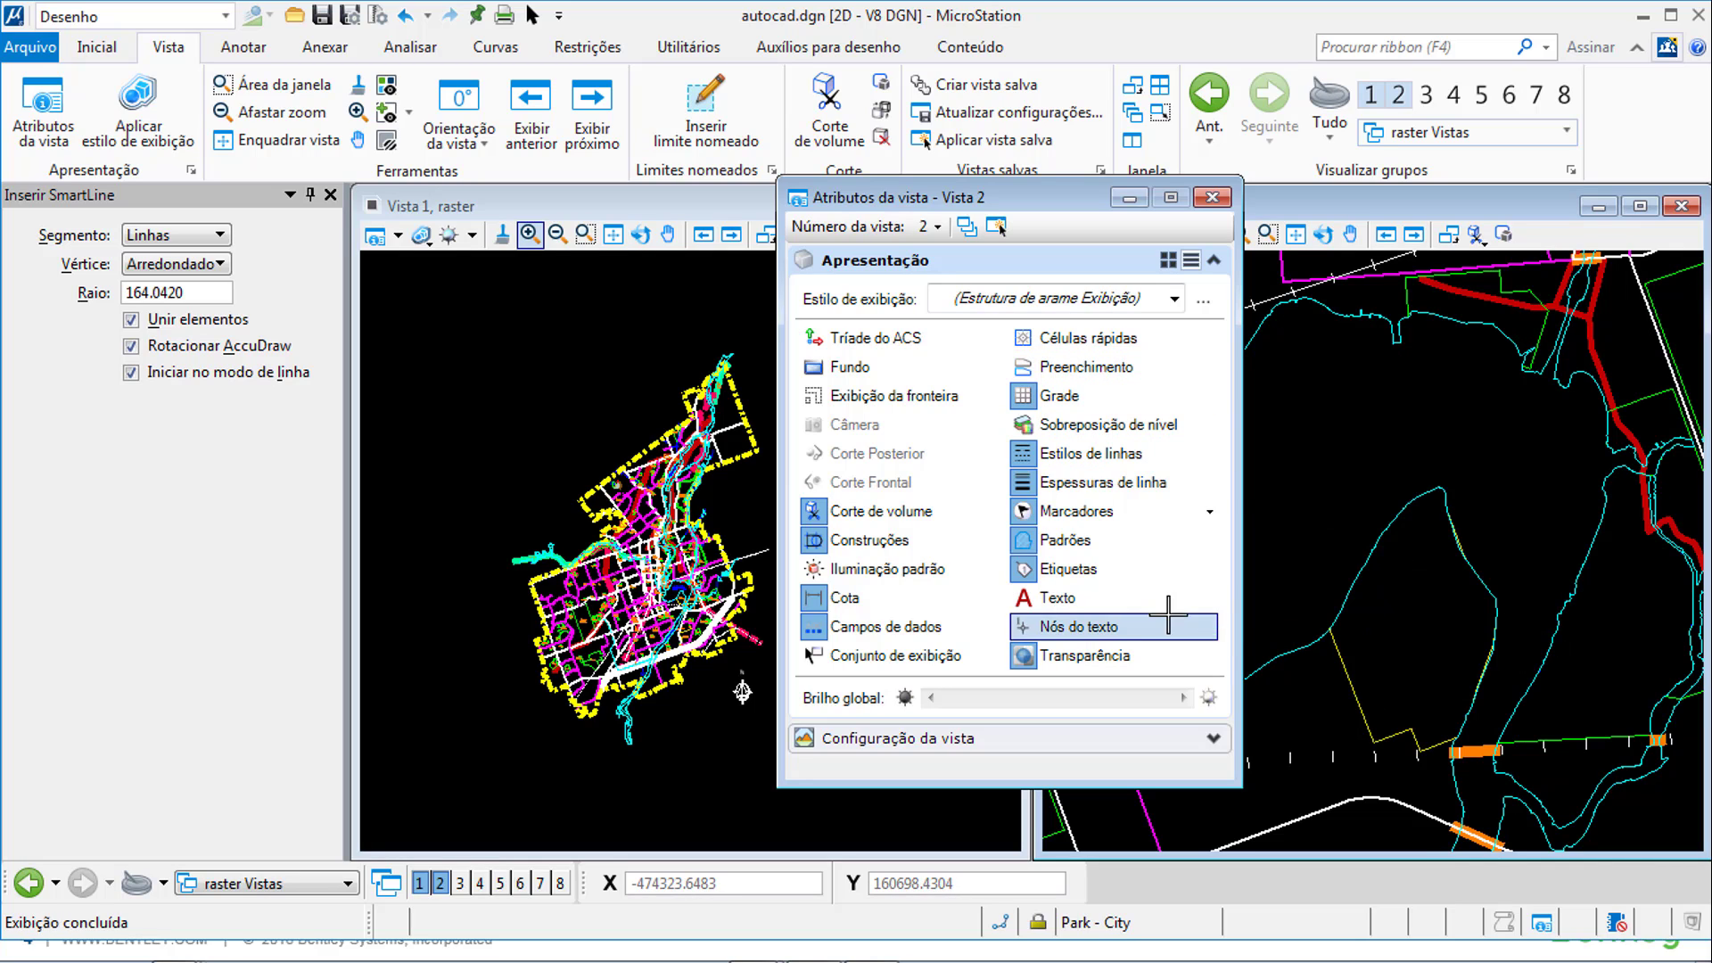
click(1088, 482)
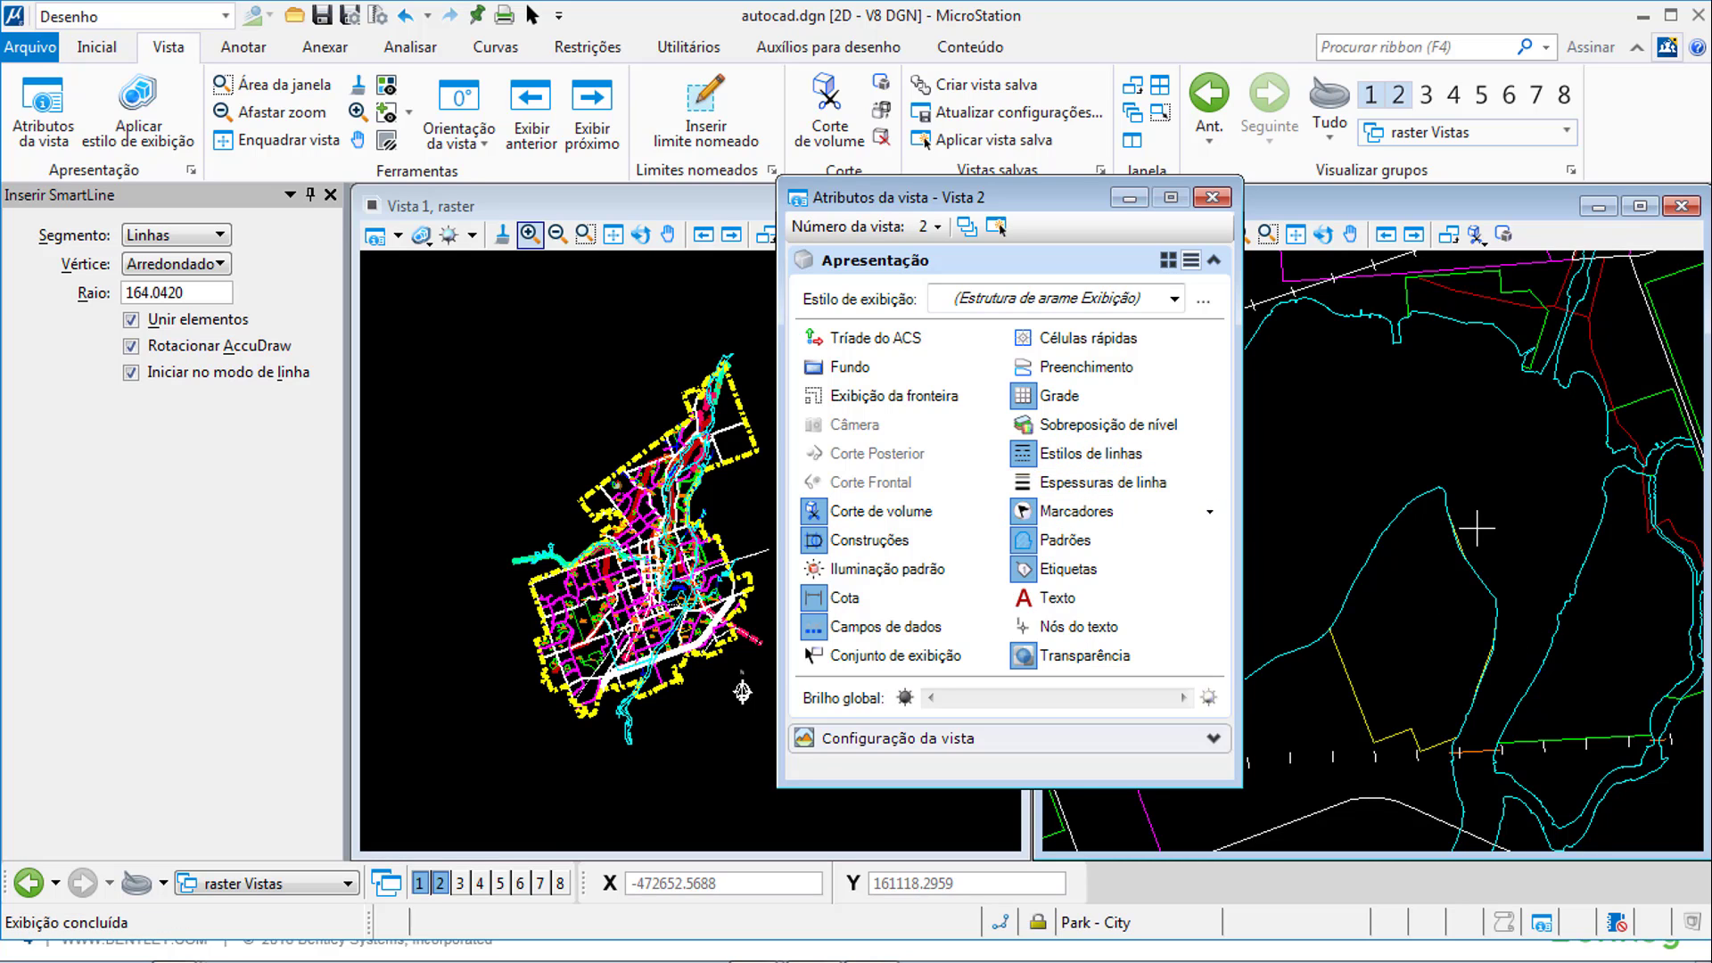
scroll(1300, 560, down, 1)
click(1212, 196)
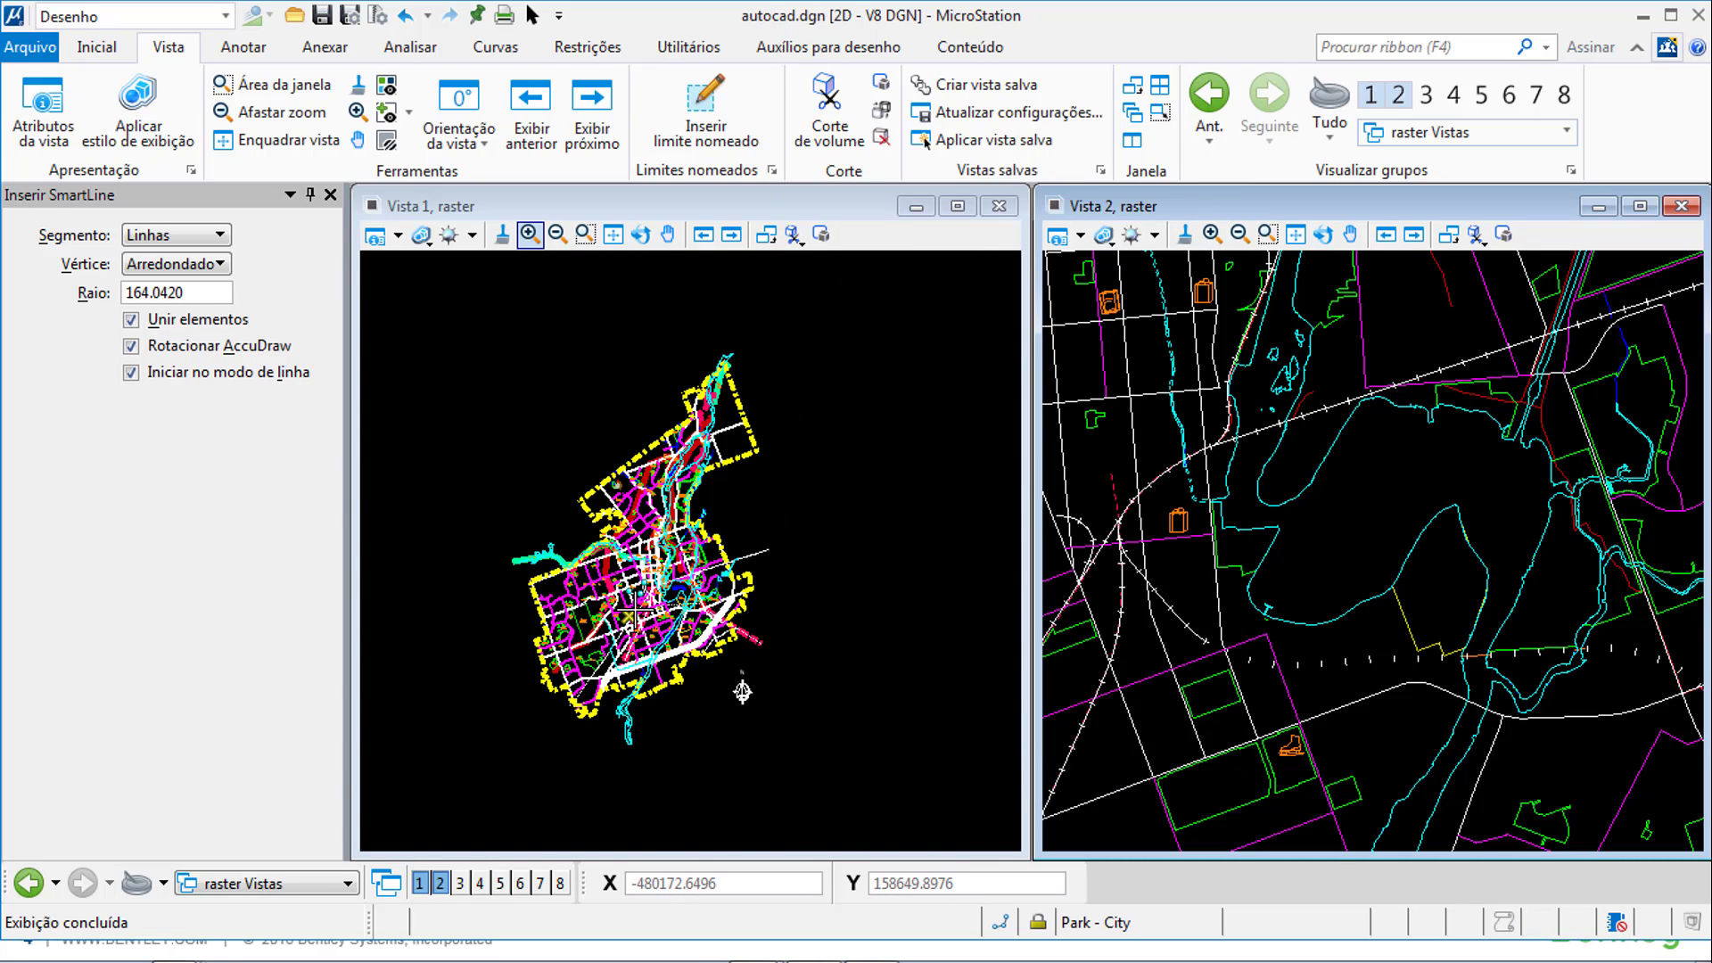
scroll(634, 611, up, 5)
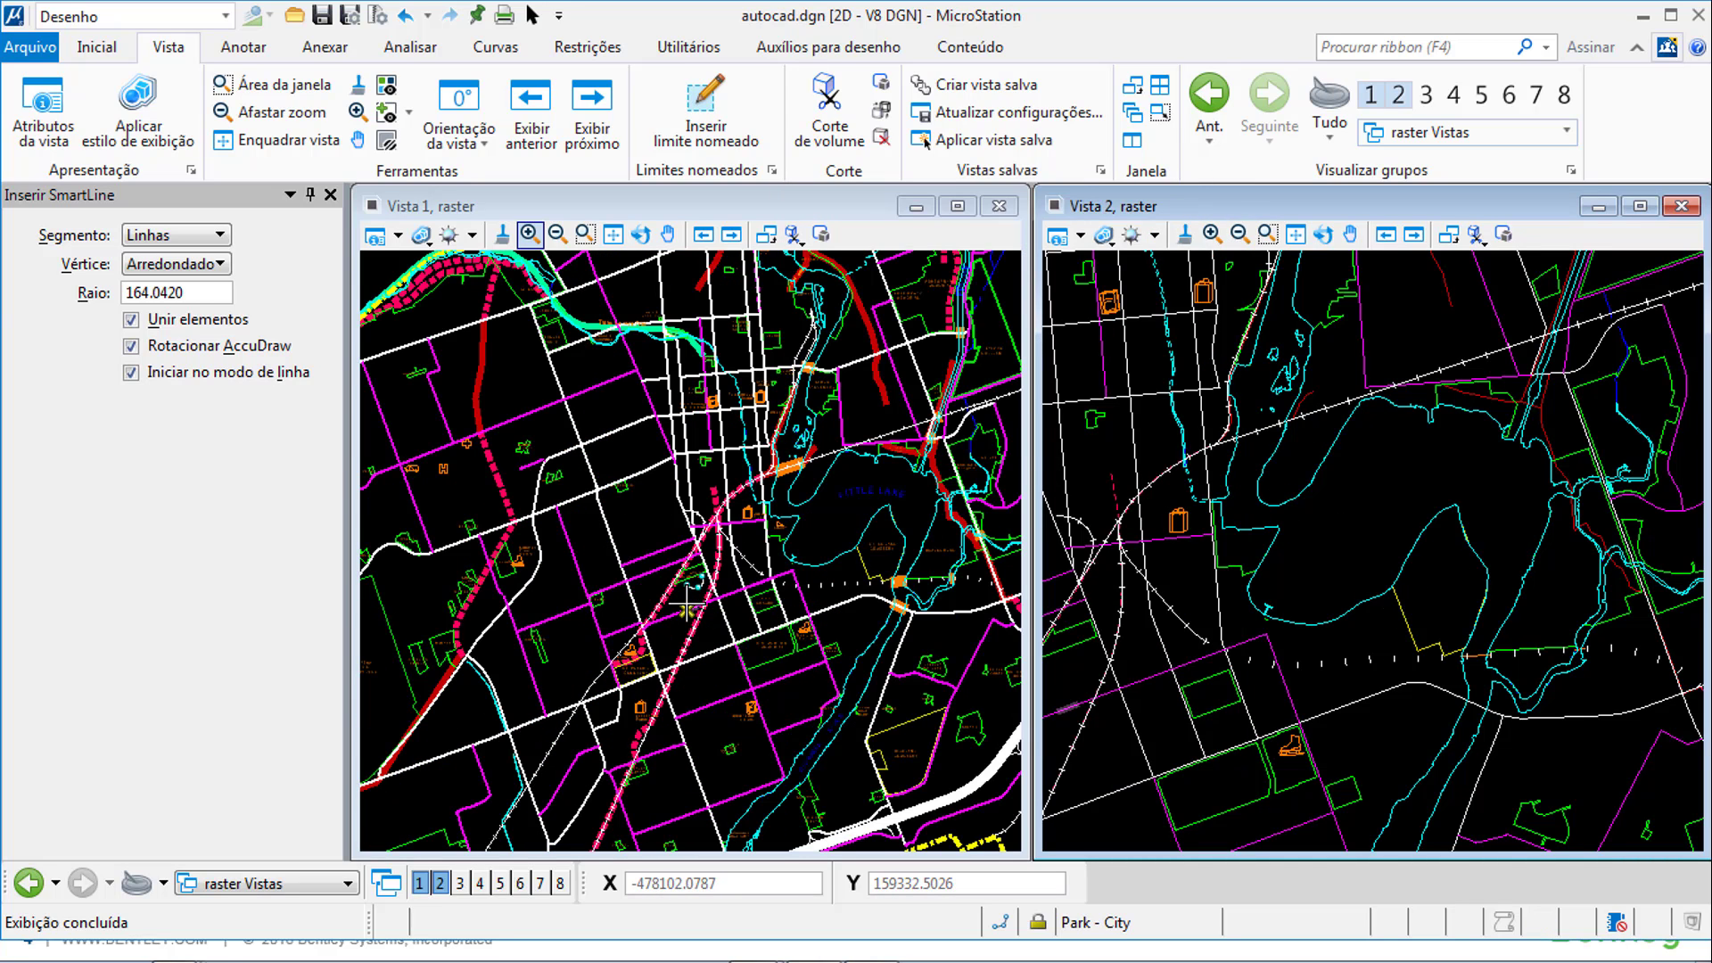
key(alt+Tab)
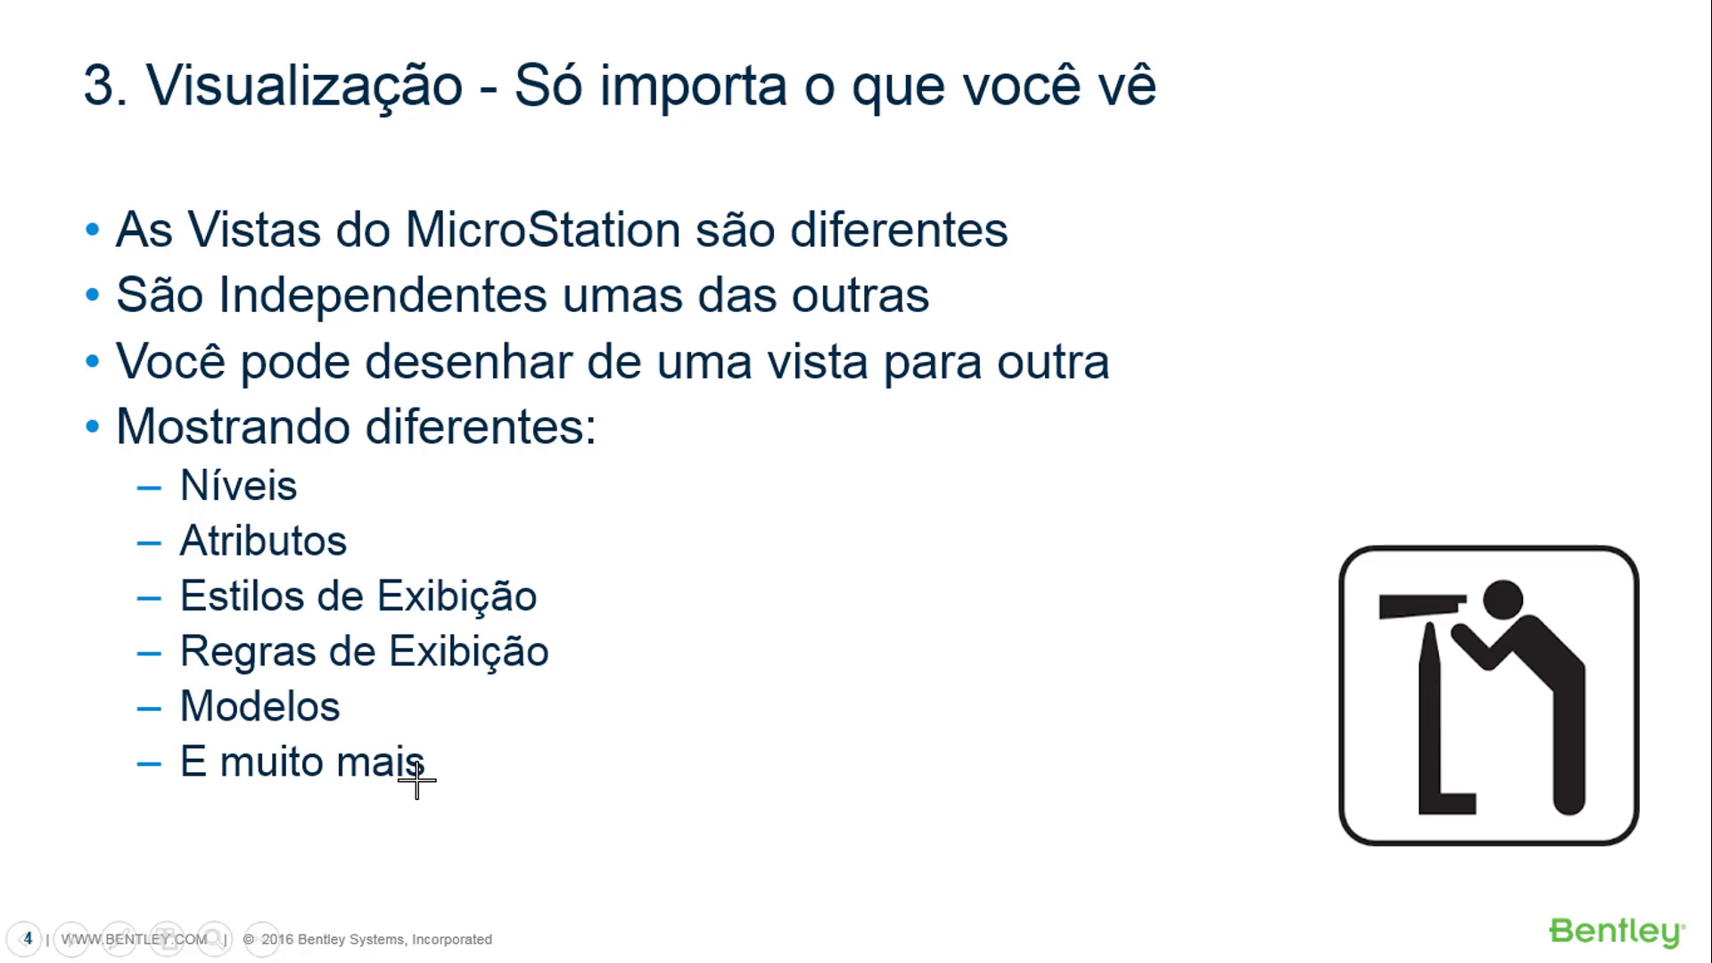
key(alt+Tab)
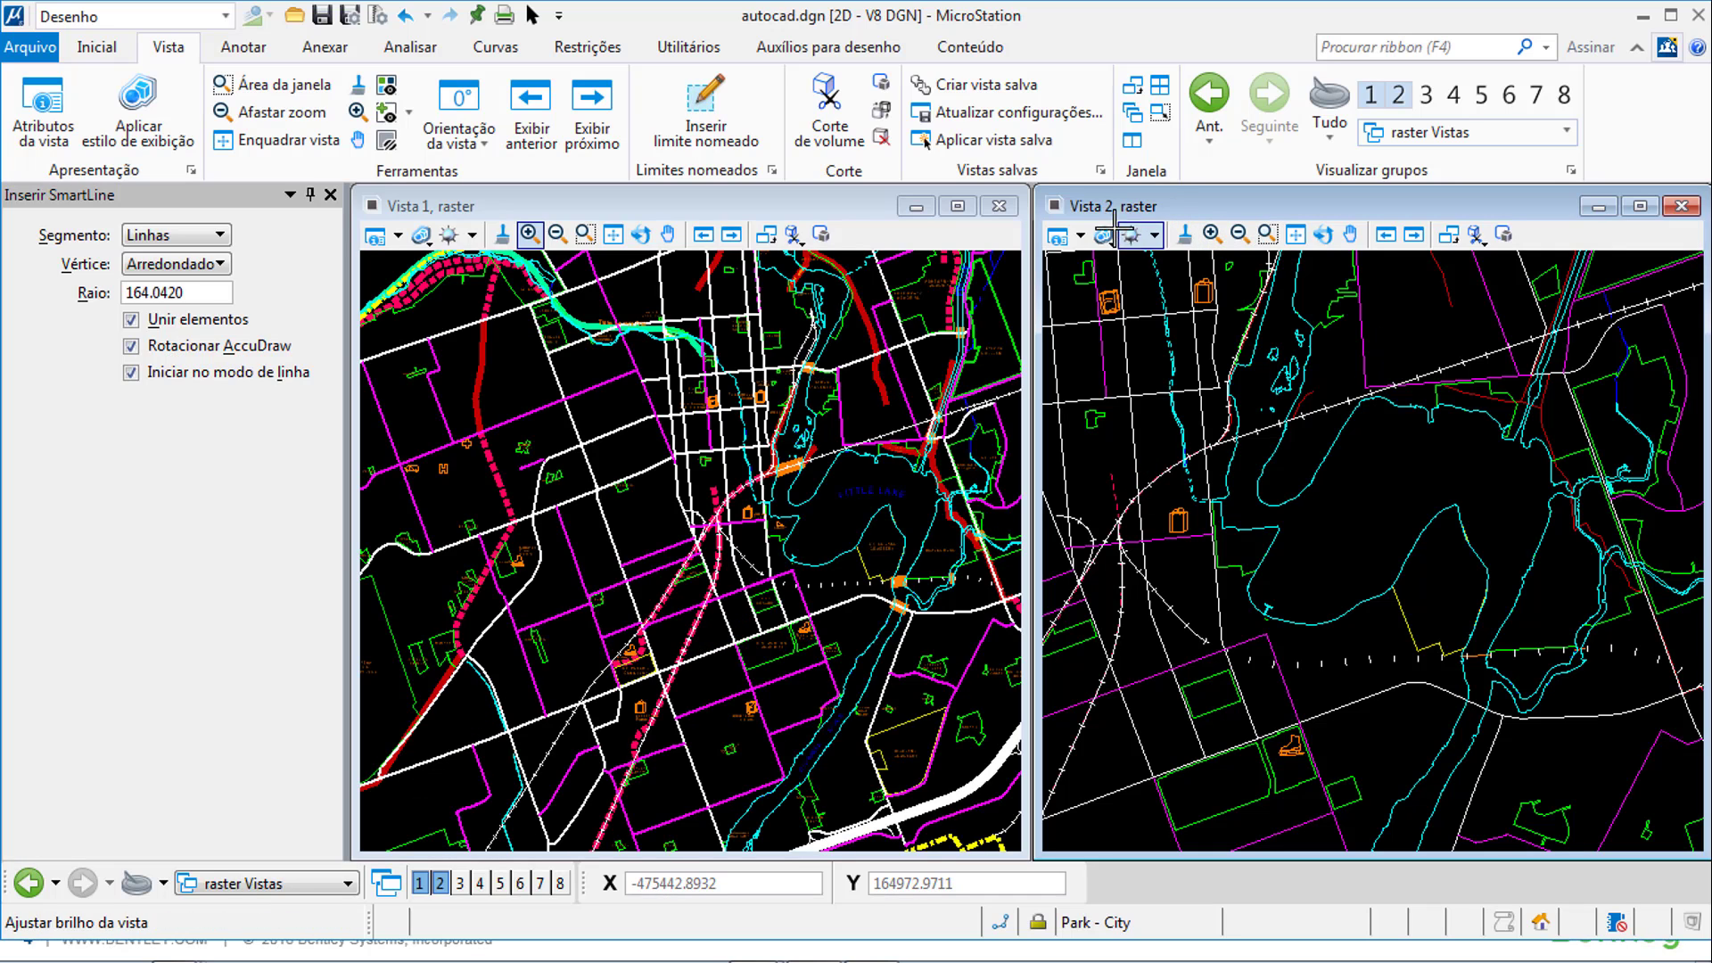
- Expand the view configuration in the attributes of View 2 and choose a model for the view
click(1057, 233)
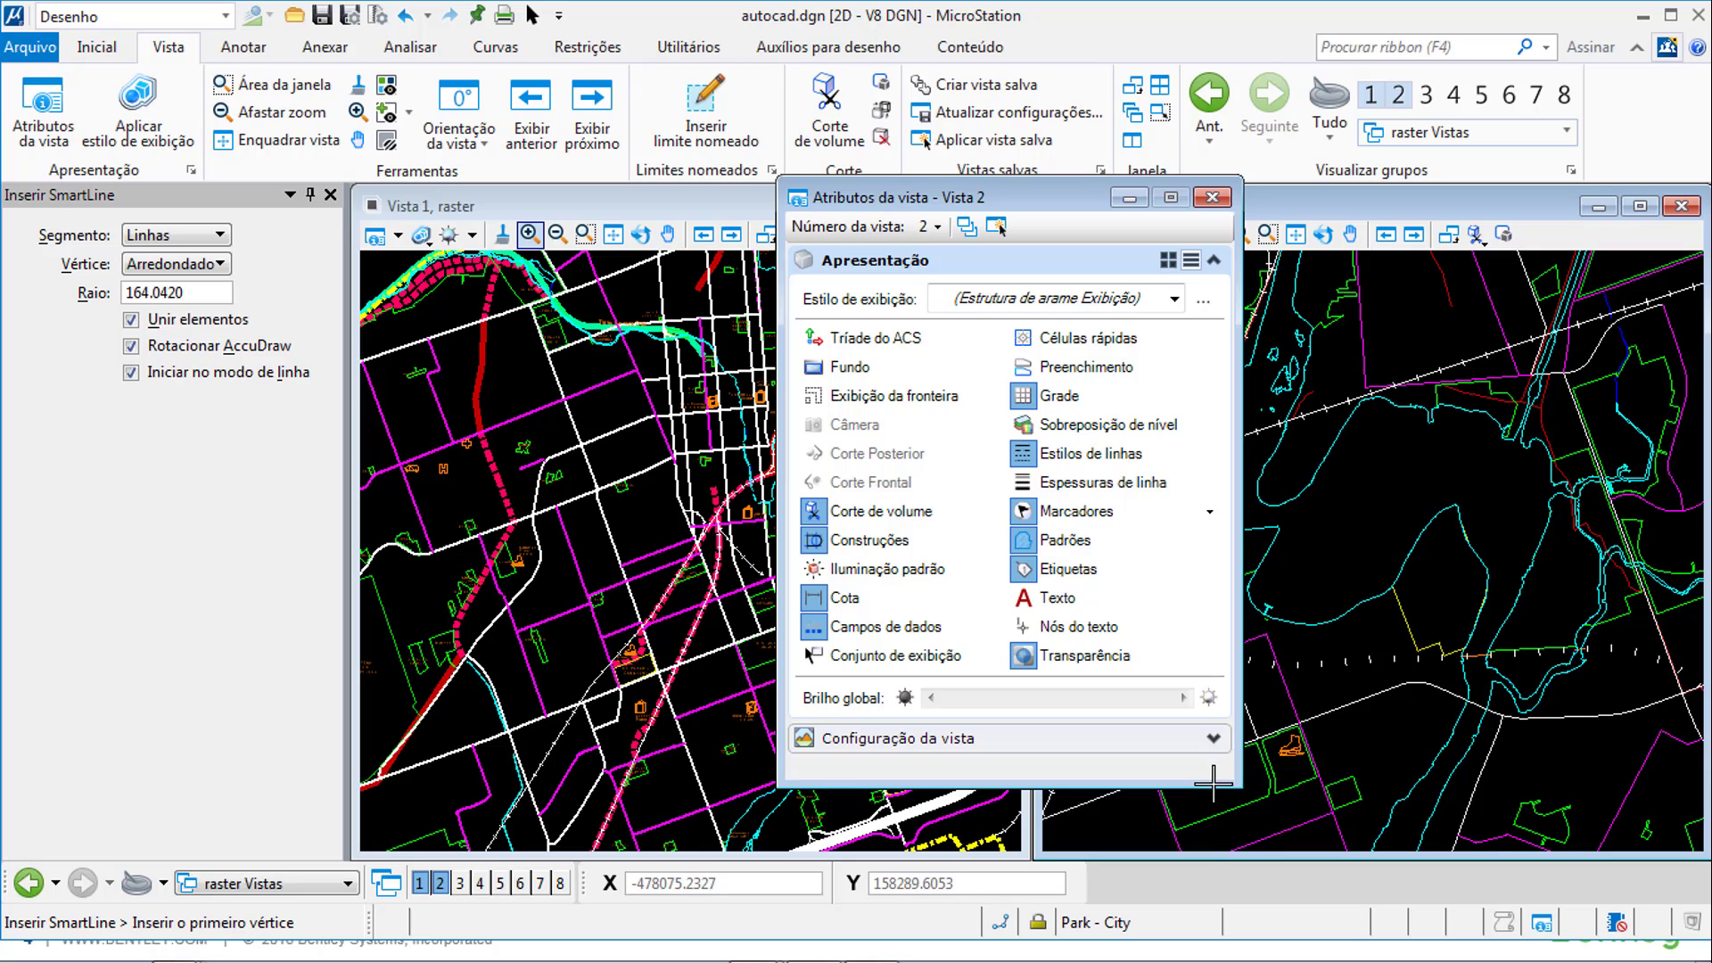
click(1212, 738)
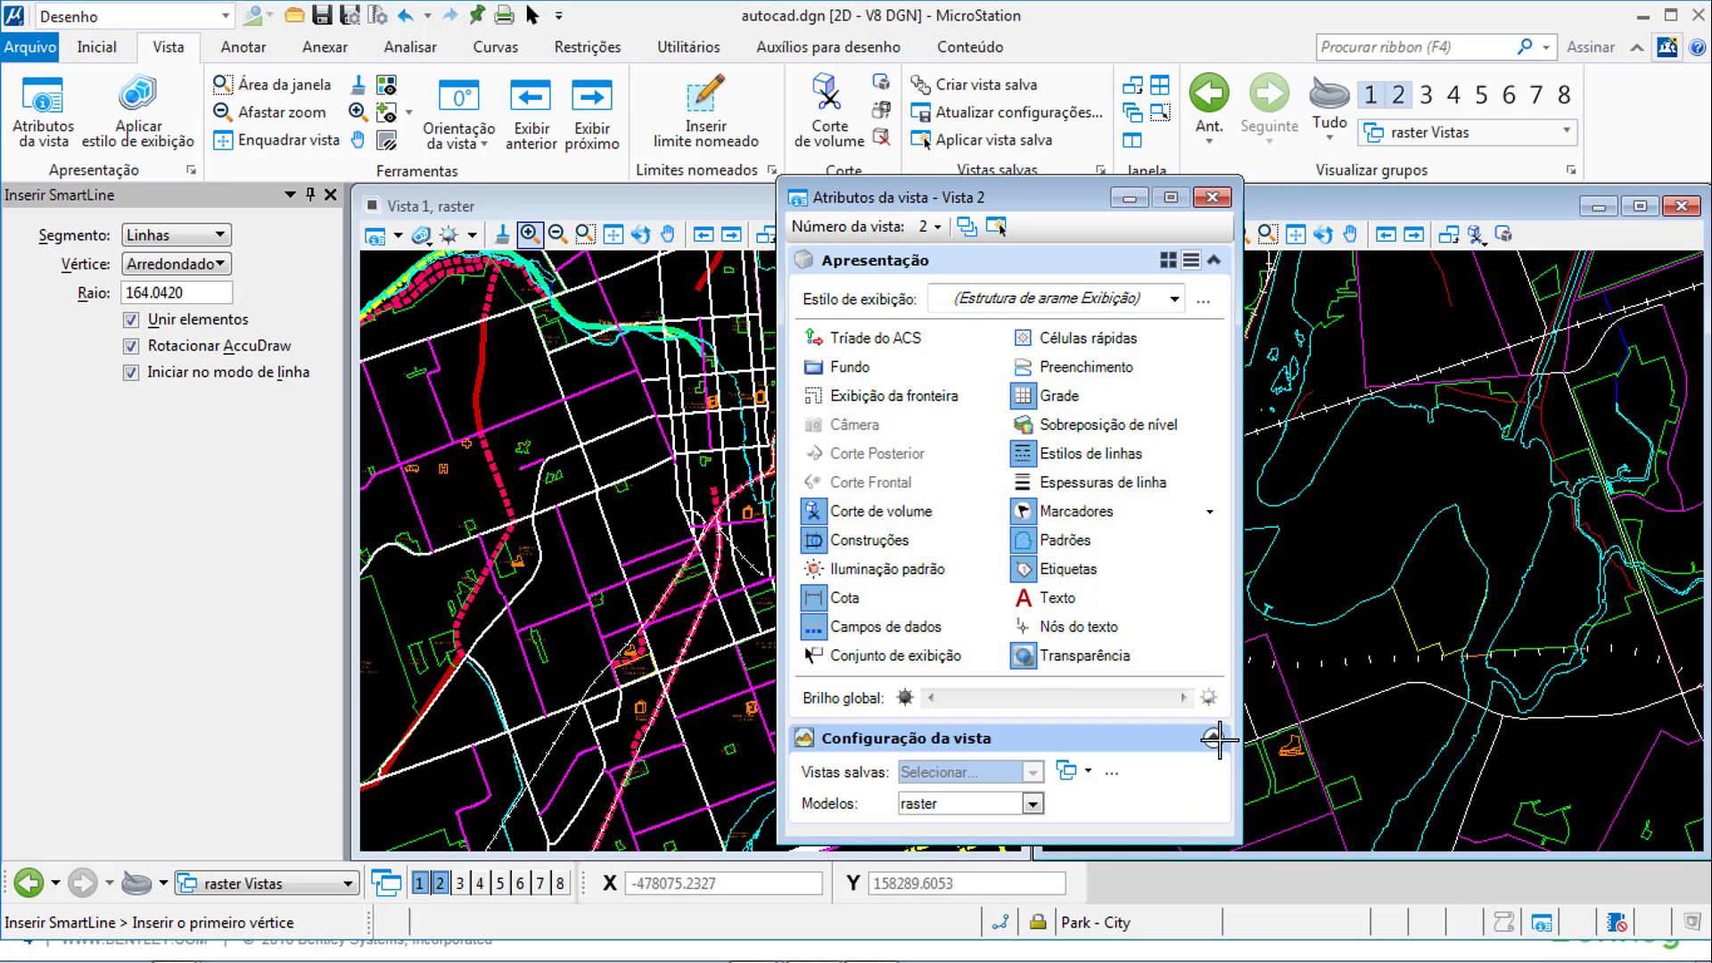
click(1032, 804)
click(986, 847)
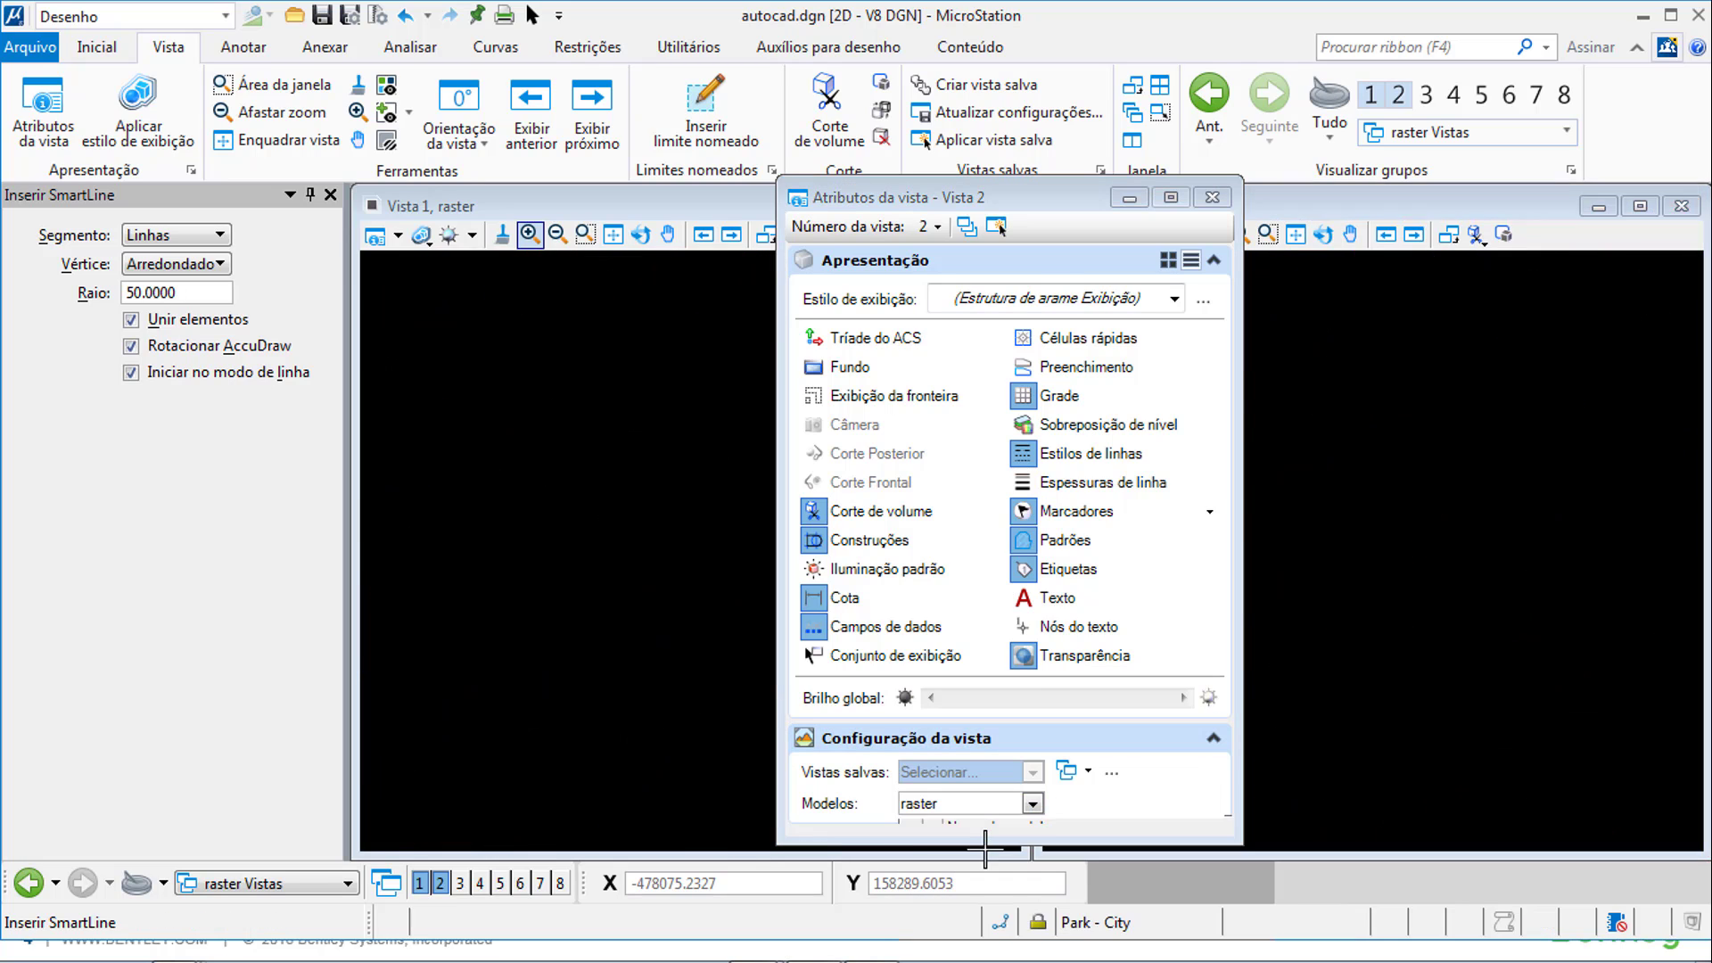
- Close the attributes of View 2 and show the whole city map in View 1 beside the Default model
click(1212, 197)
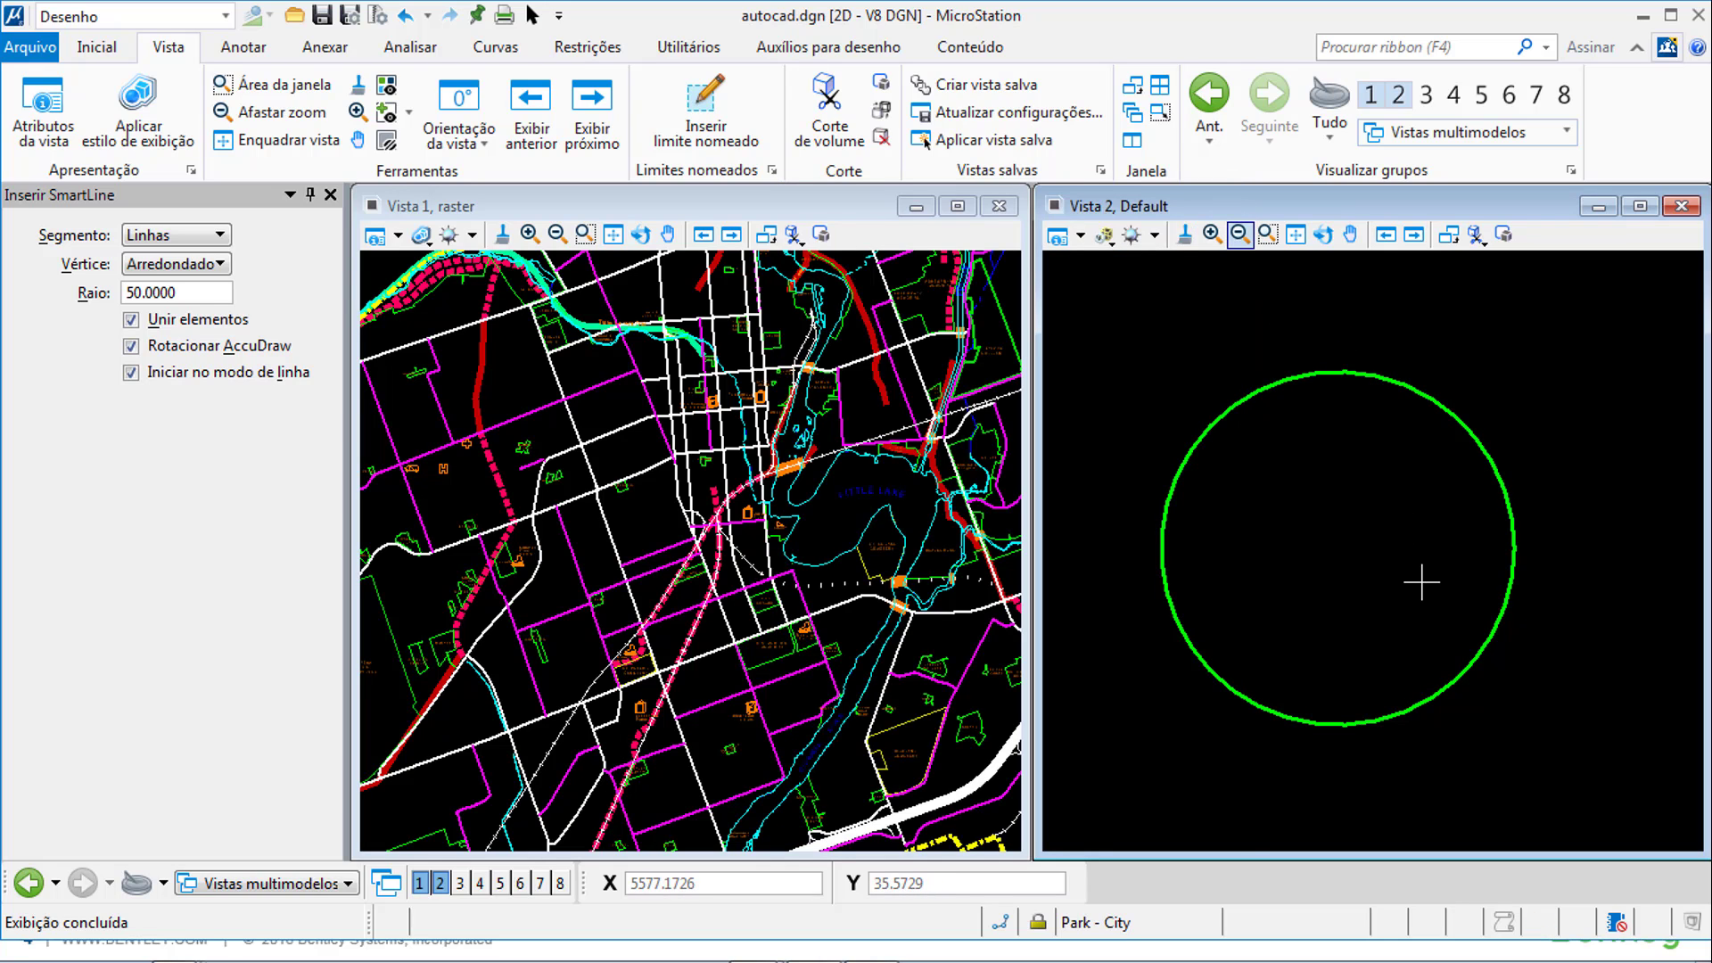
scroll(880, 699, down, 2)
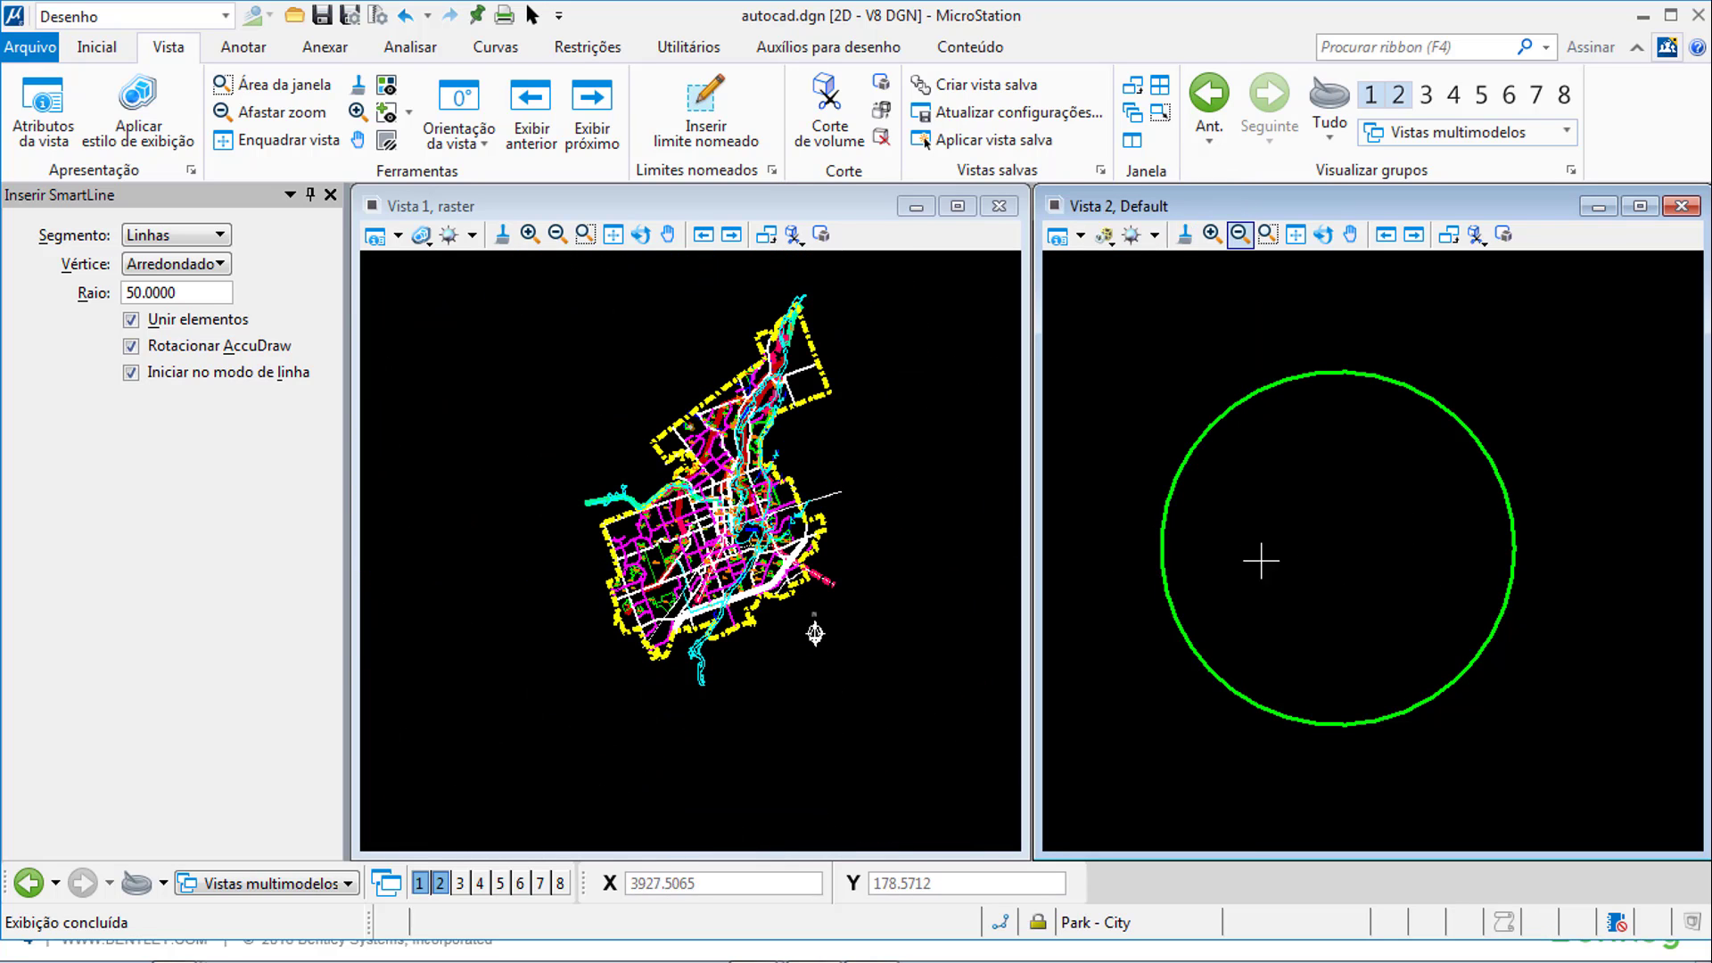
middle_drag(783, 540, 766, 580)
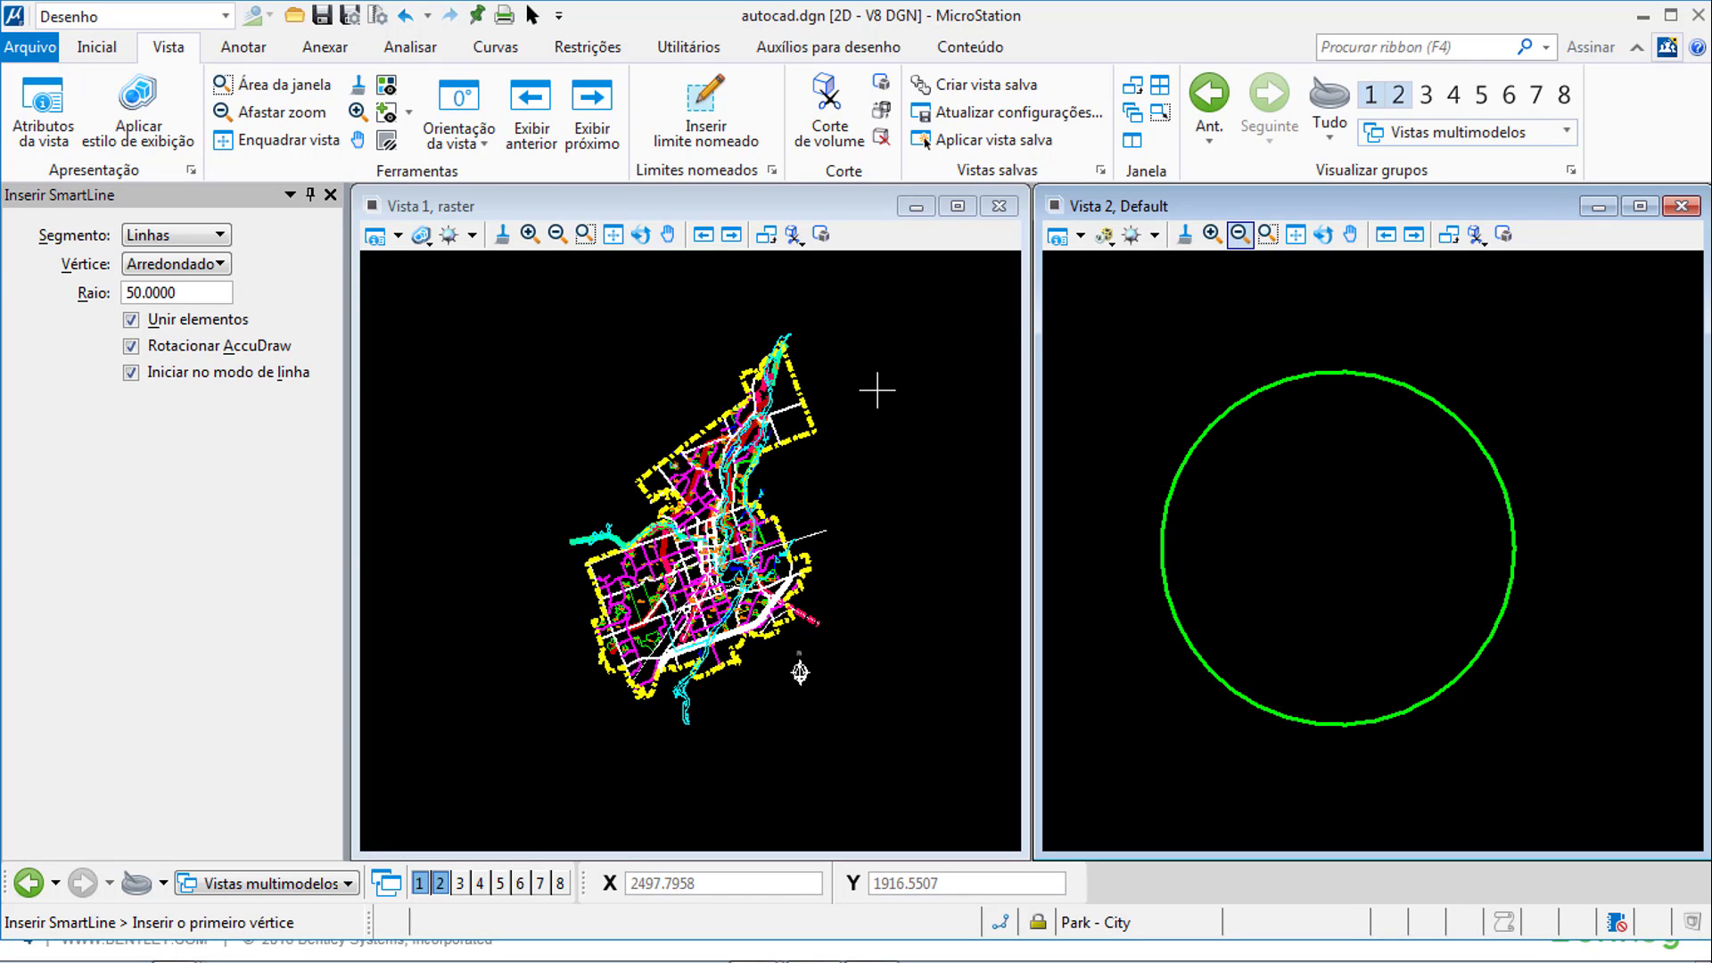
key(alt+Tab)
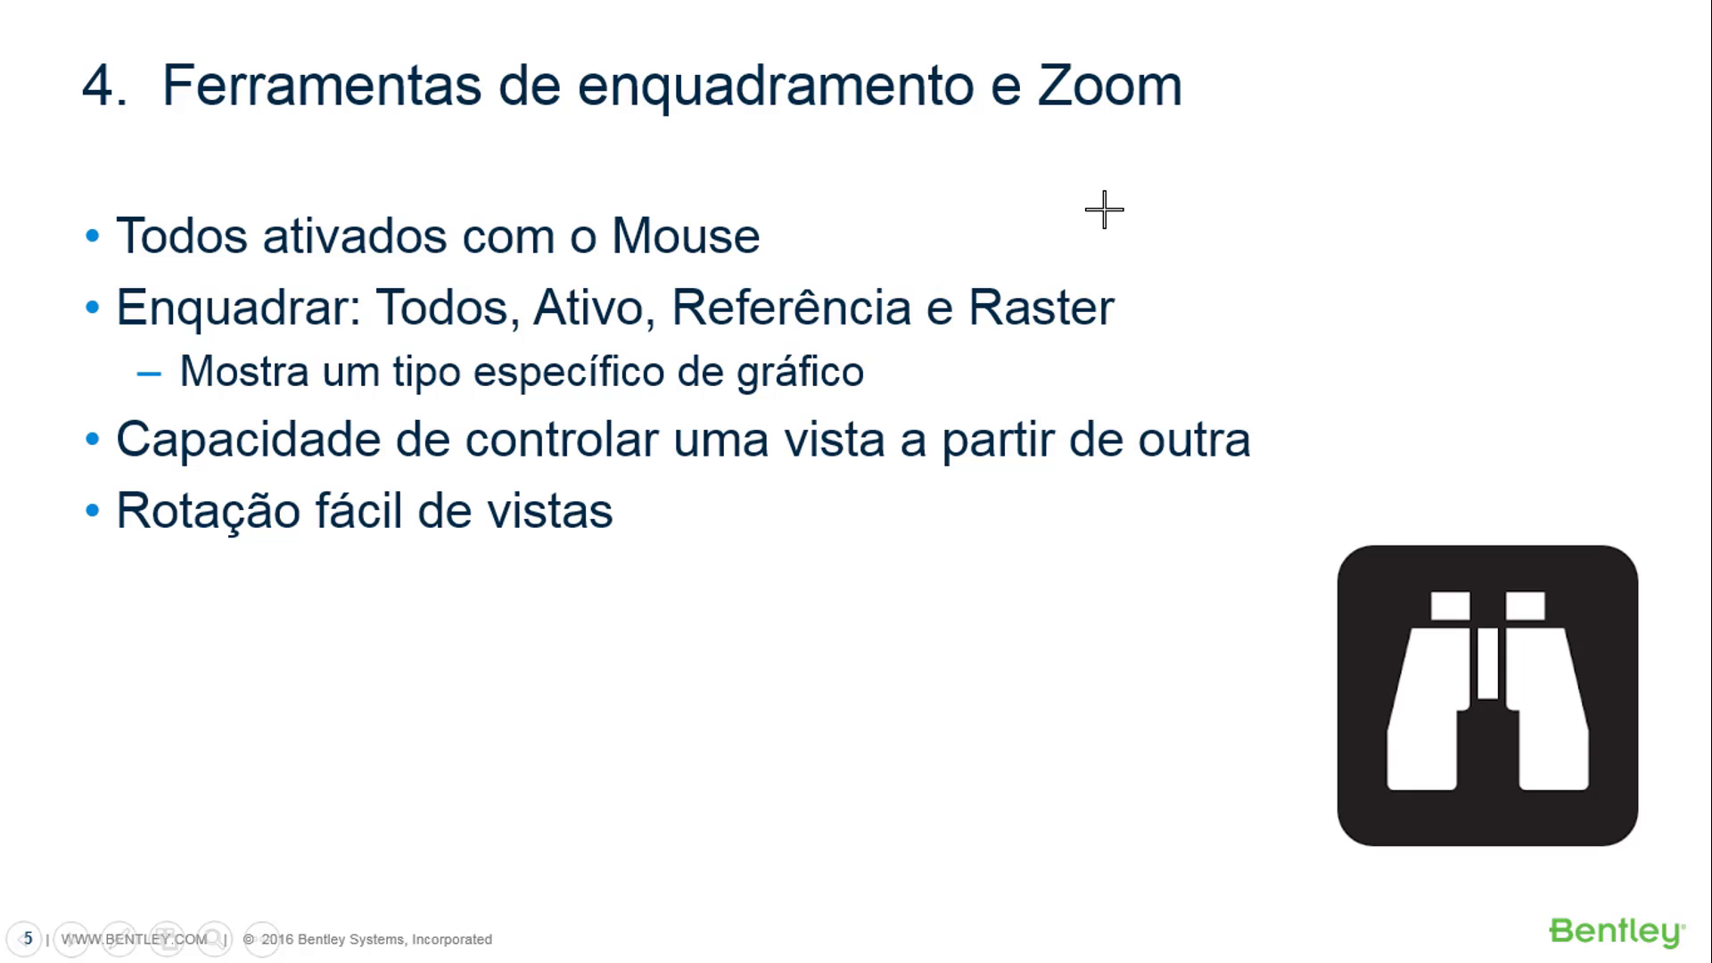
key(alt+Tab)
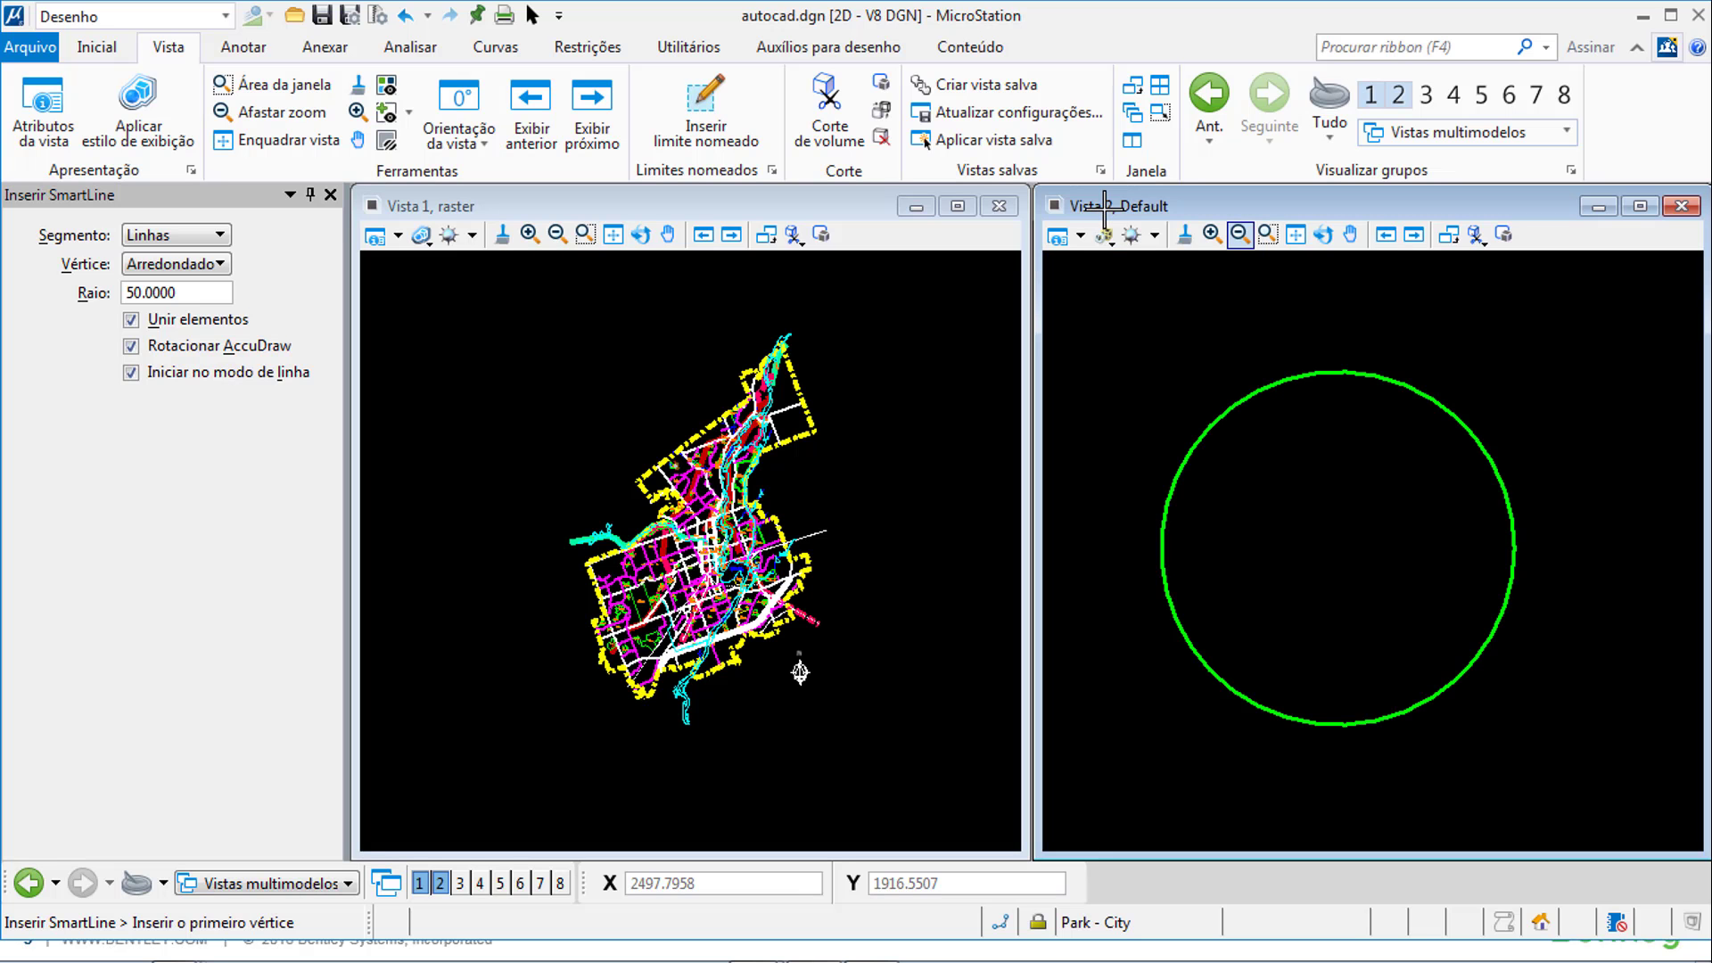
- Switch to the raster Vistas view group and keep only View 1 open, maximized
click(268, 883)
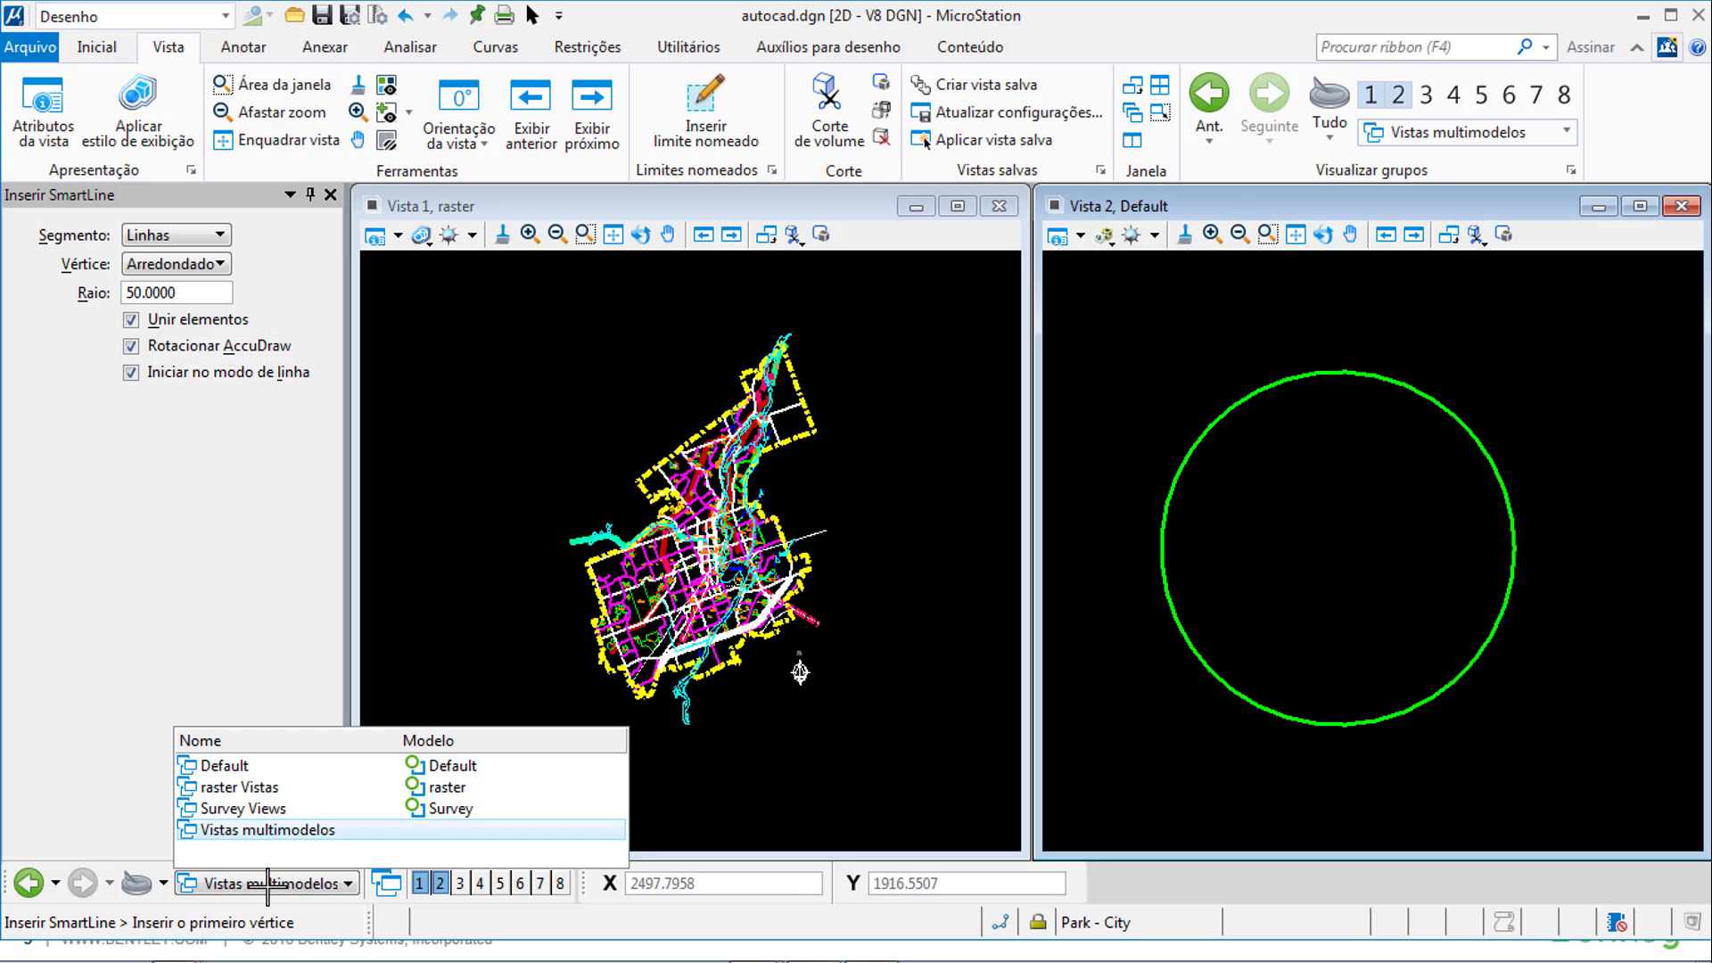
click(365, 788)
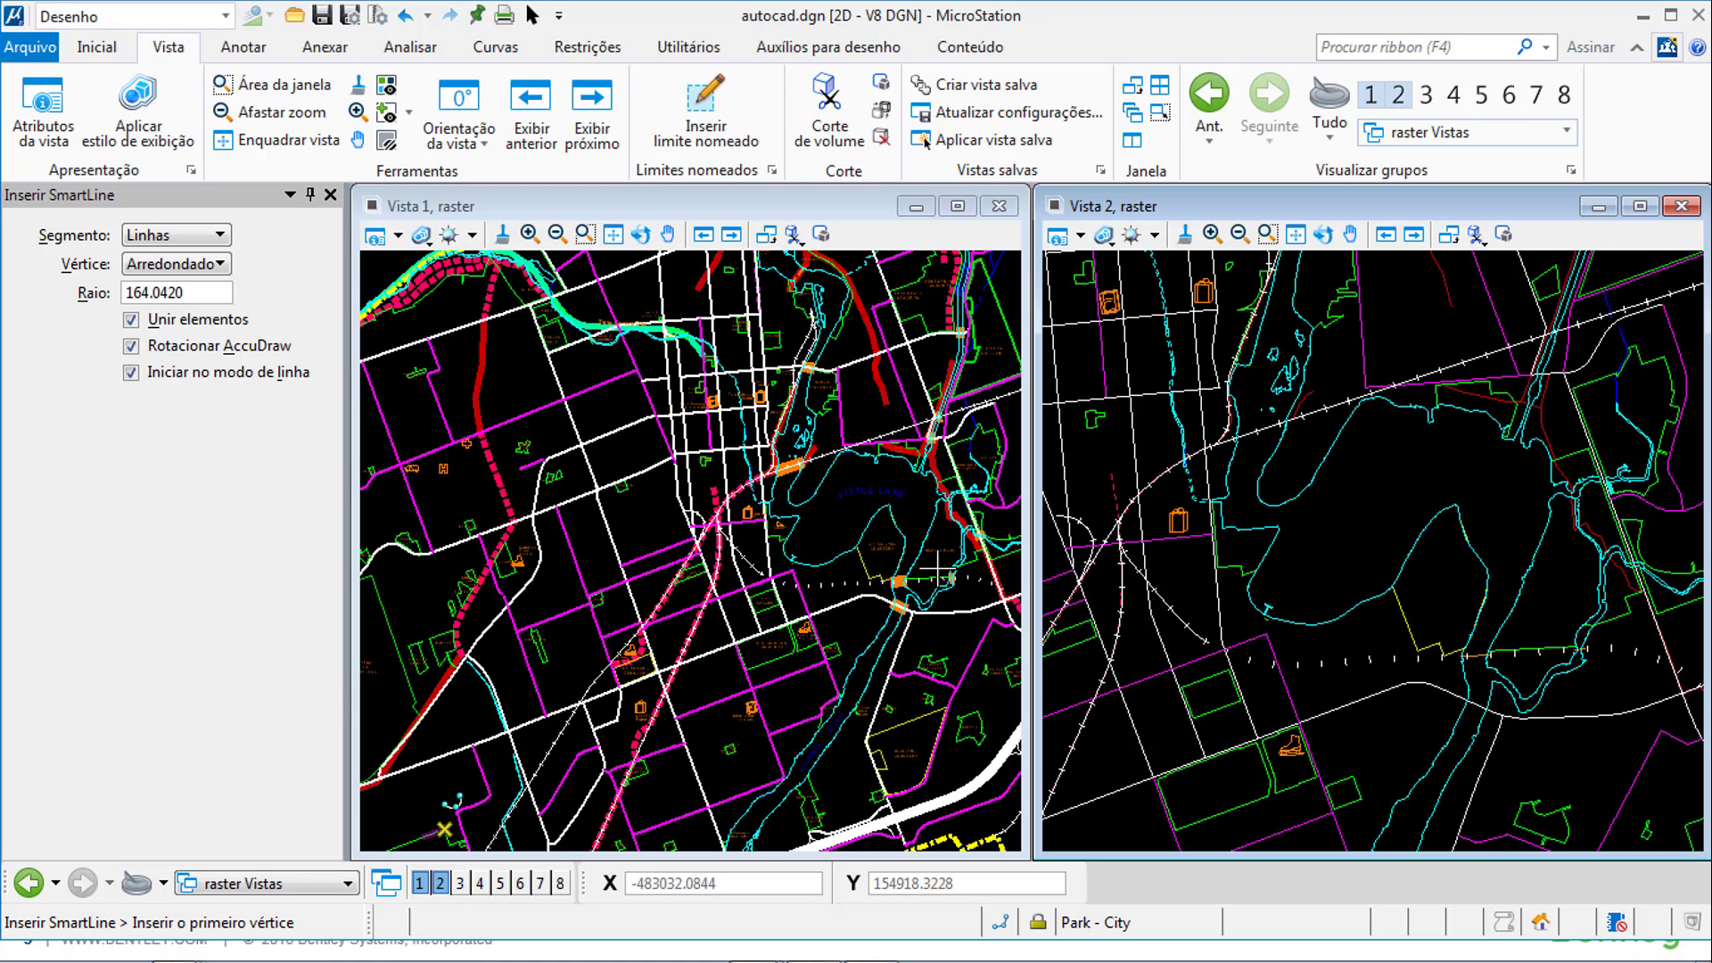
click(1682, 206)
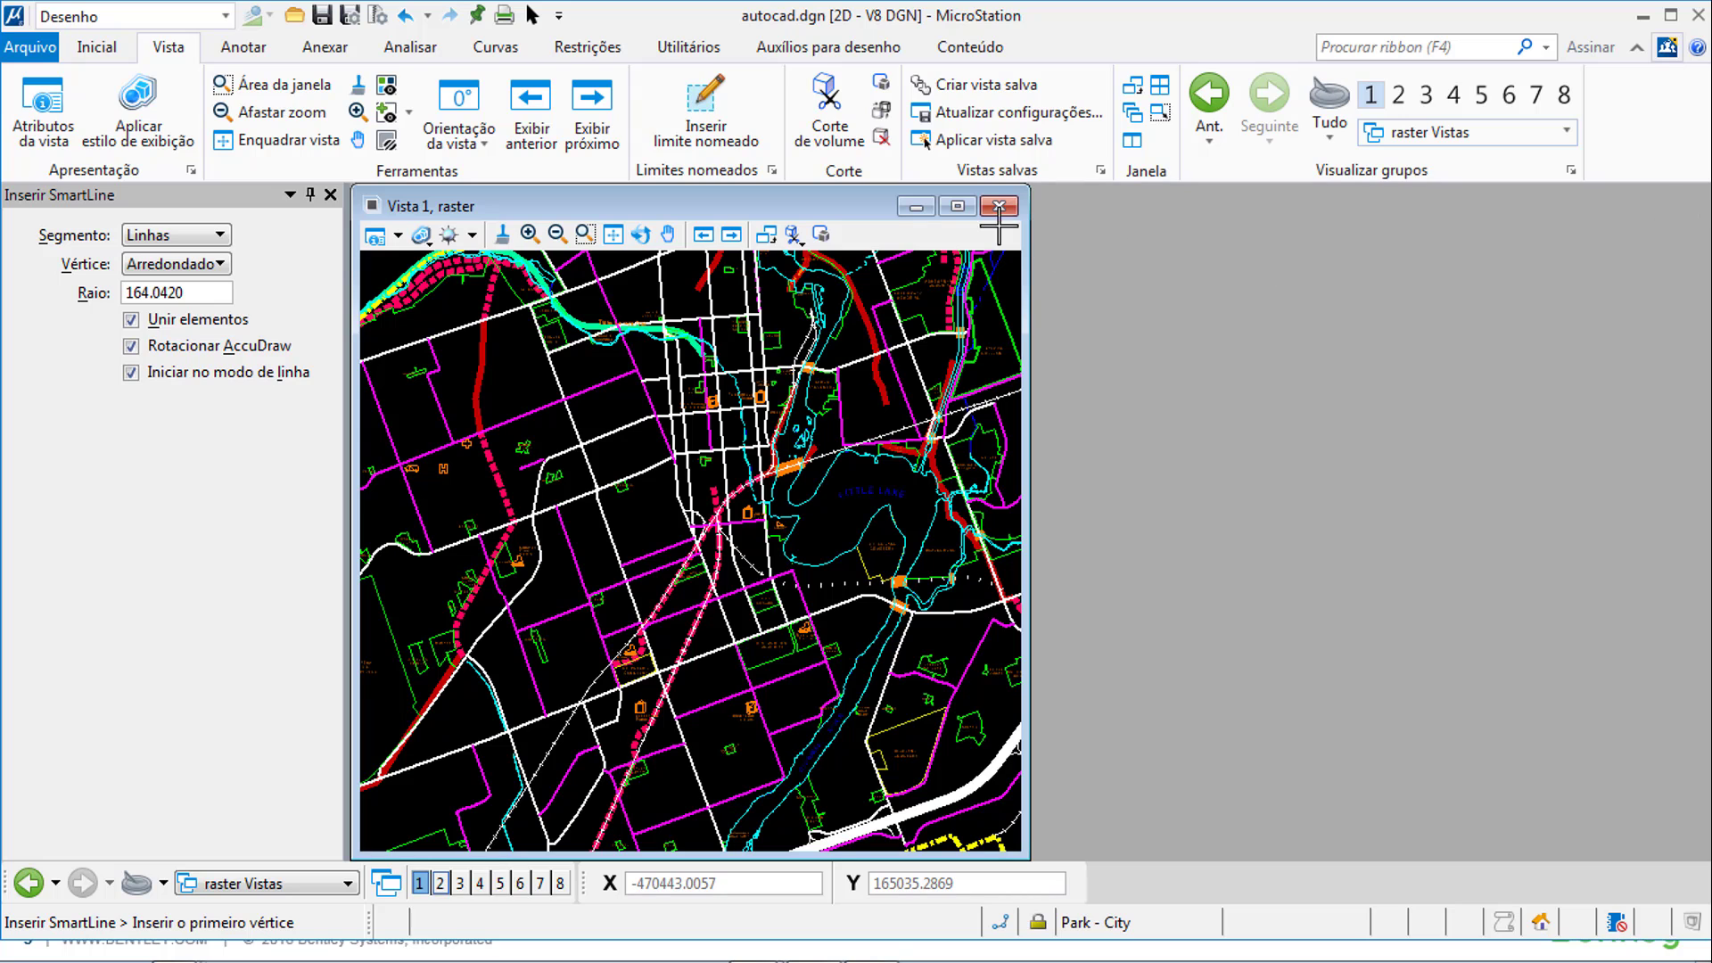
click(960, 206)
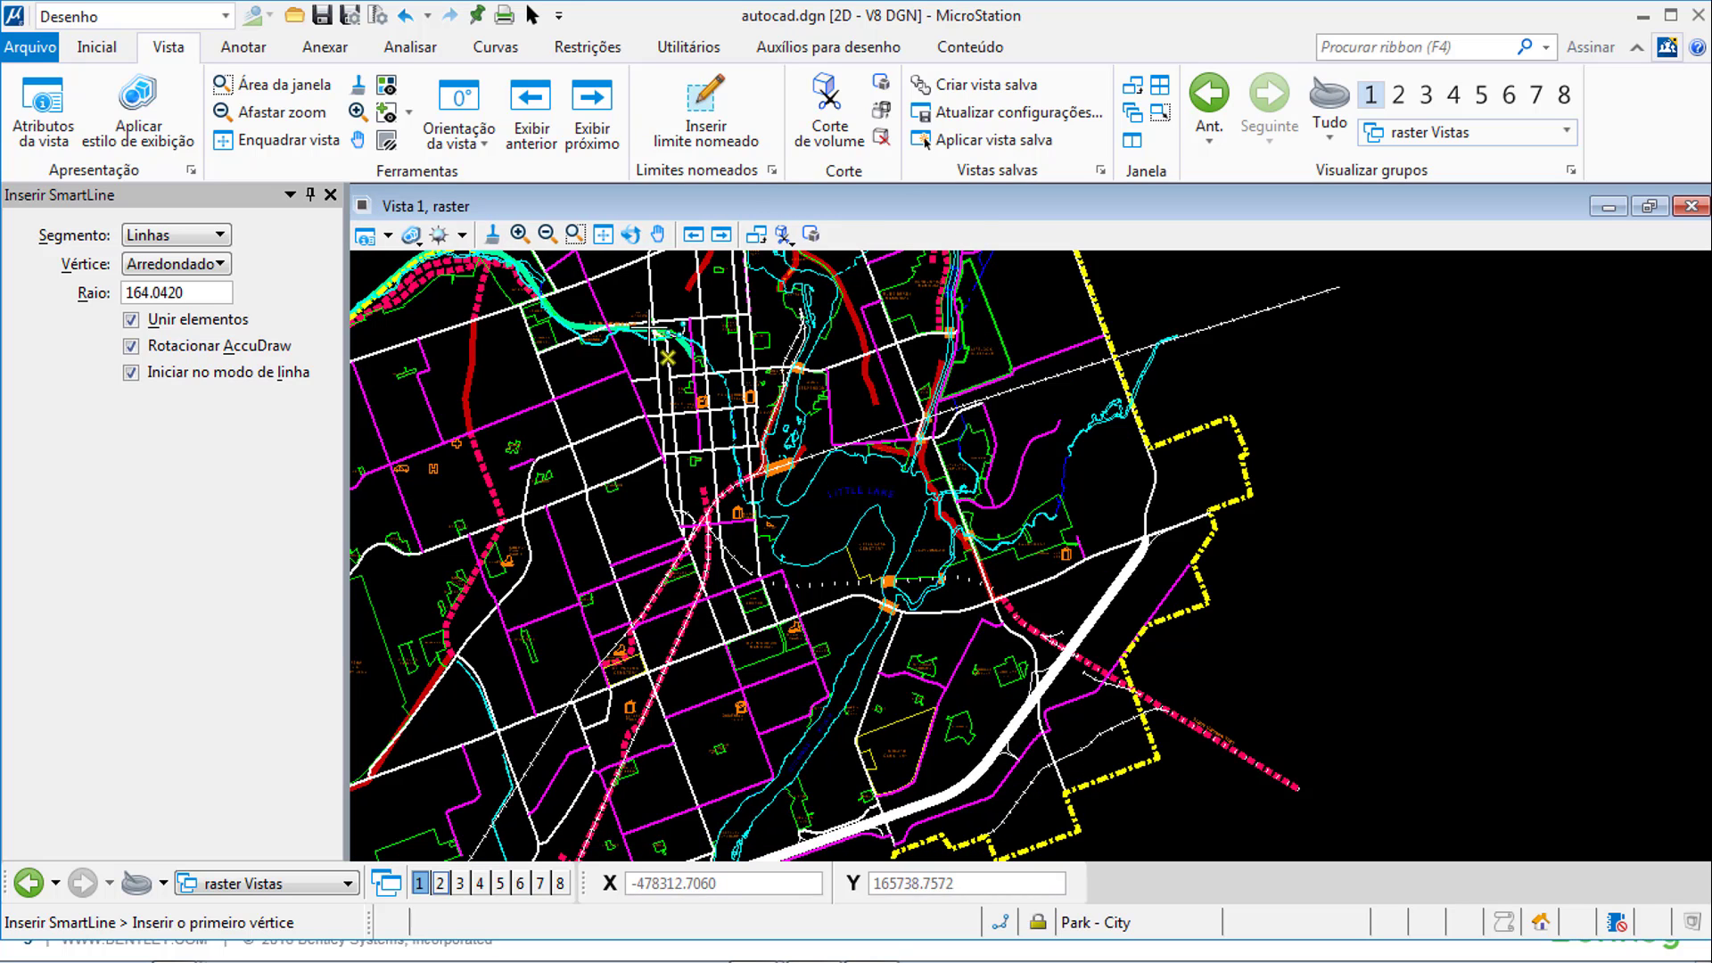
- Fit View 1 to all files, then to the graphics of the active file only (Ativo)
click(603, 233)
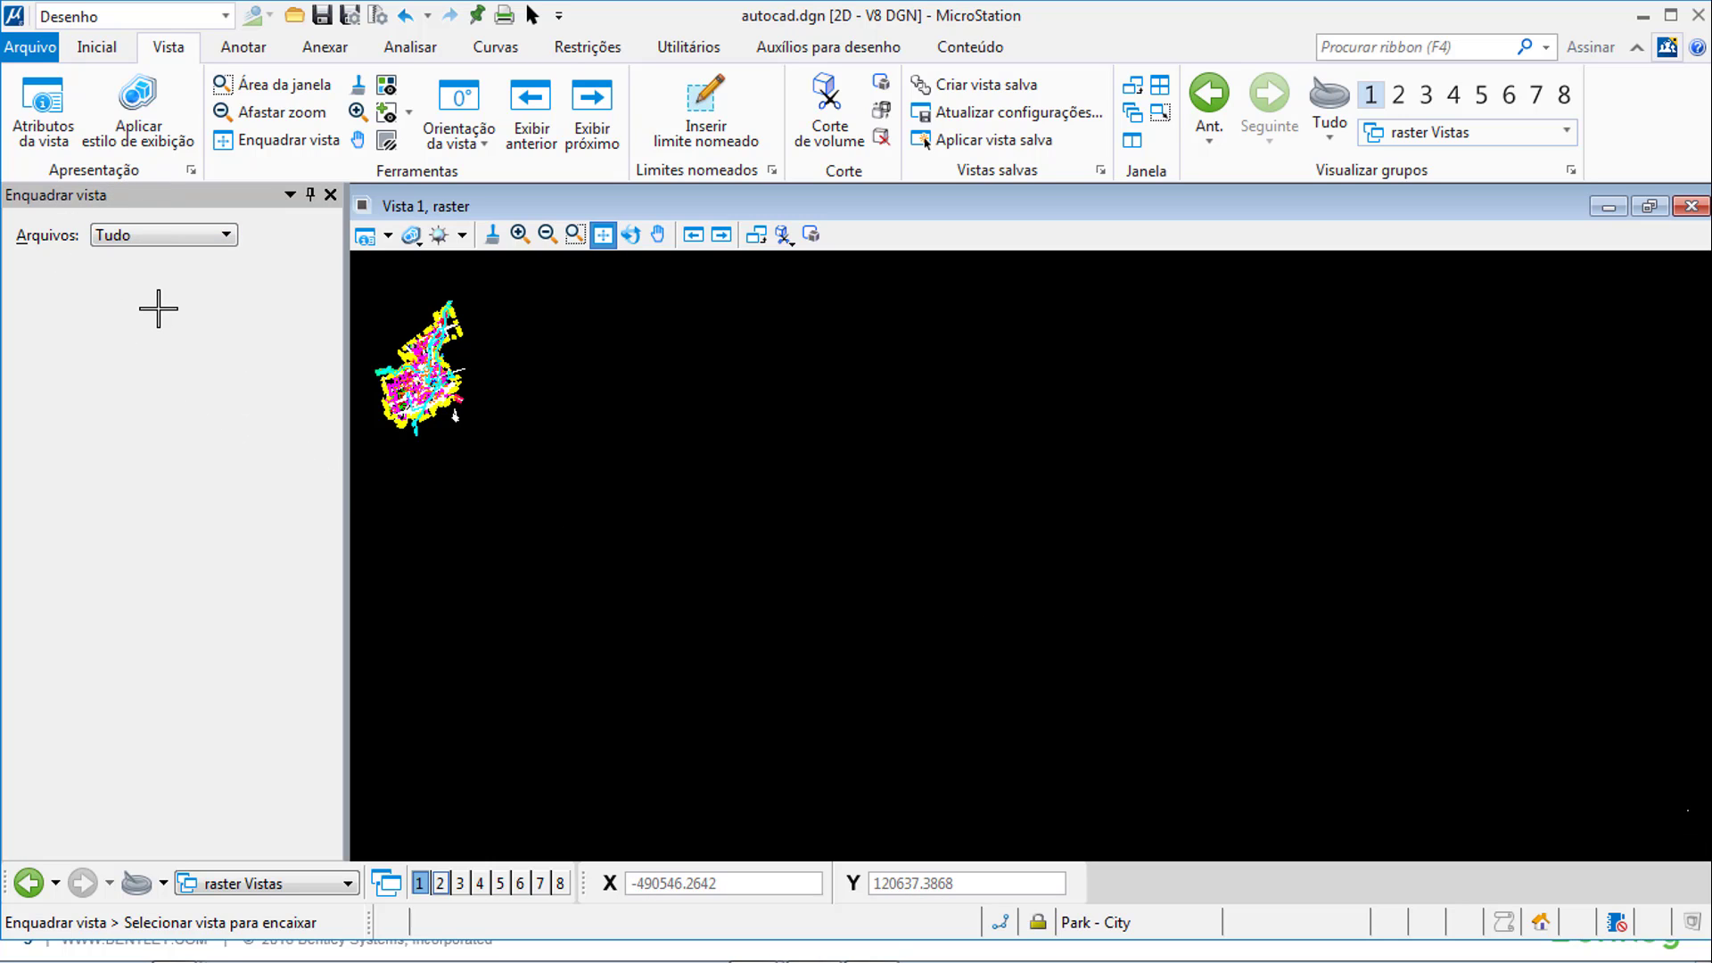
click(142, 235)
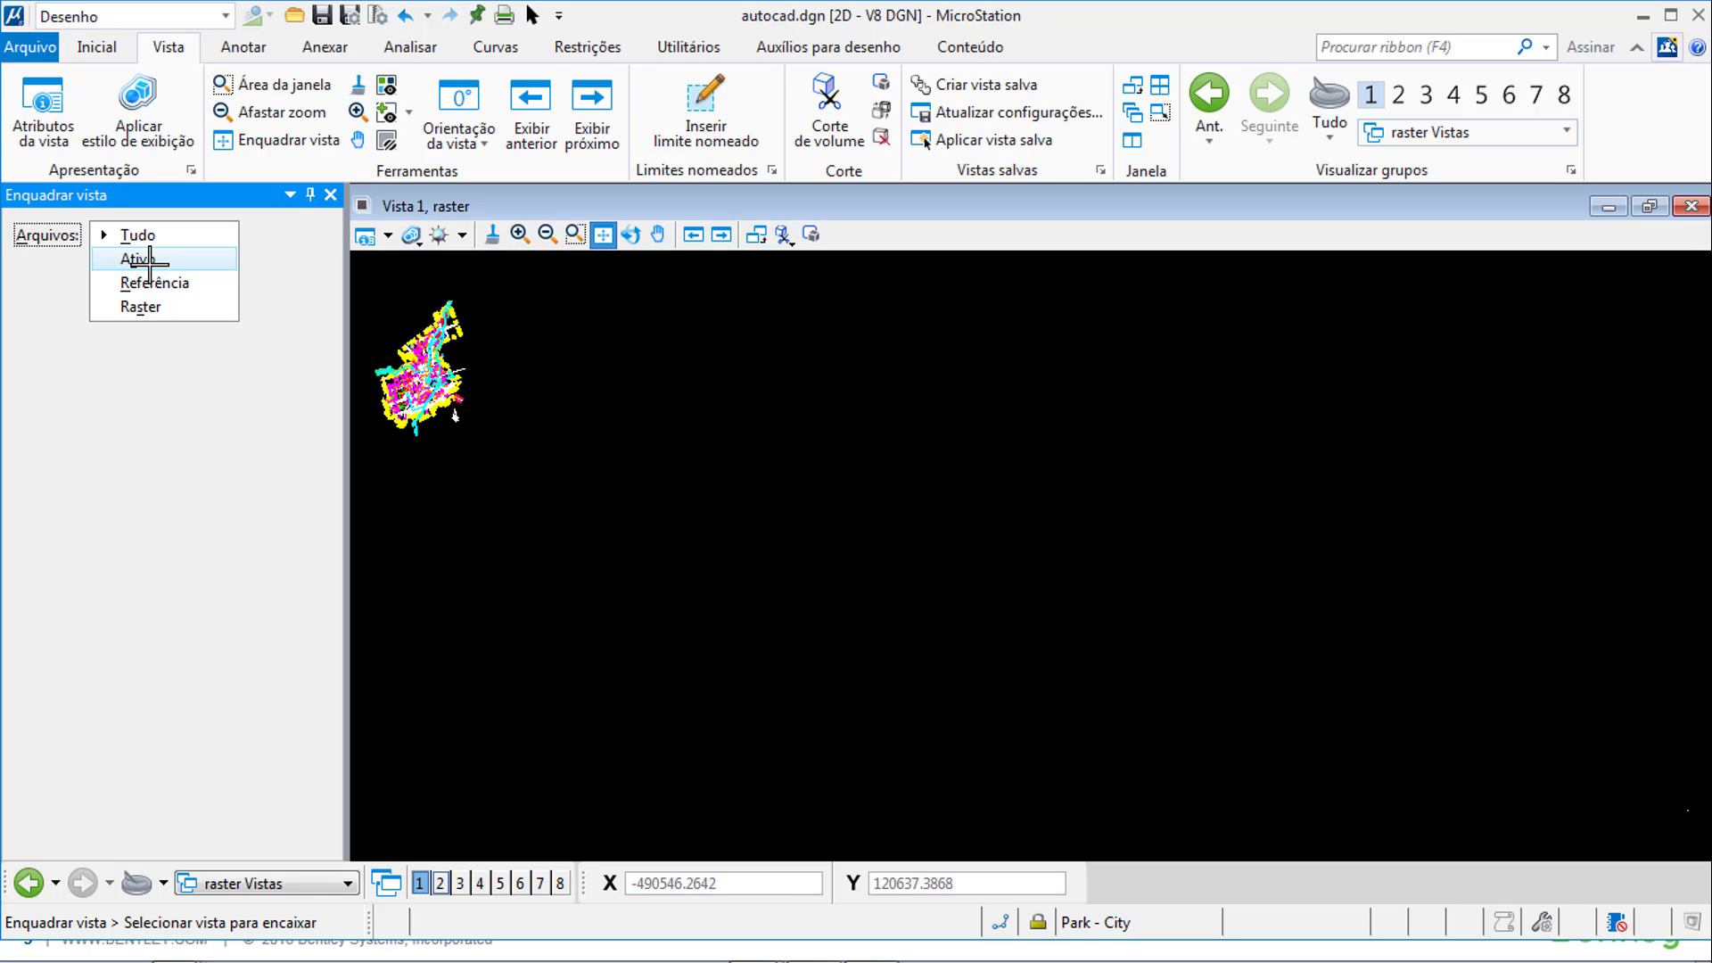
click(139, 258)
click(838, 518)
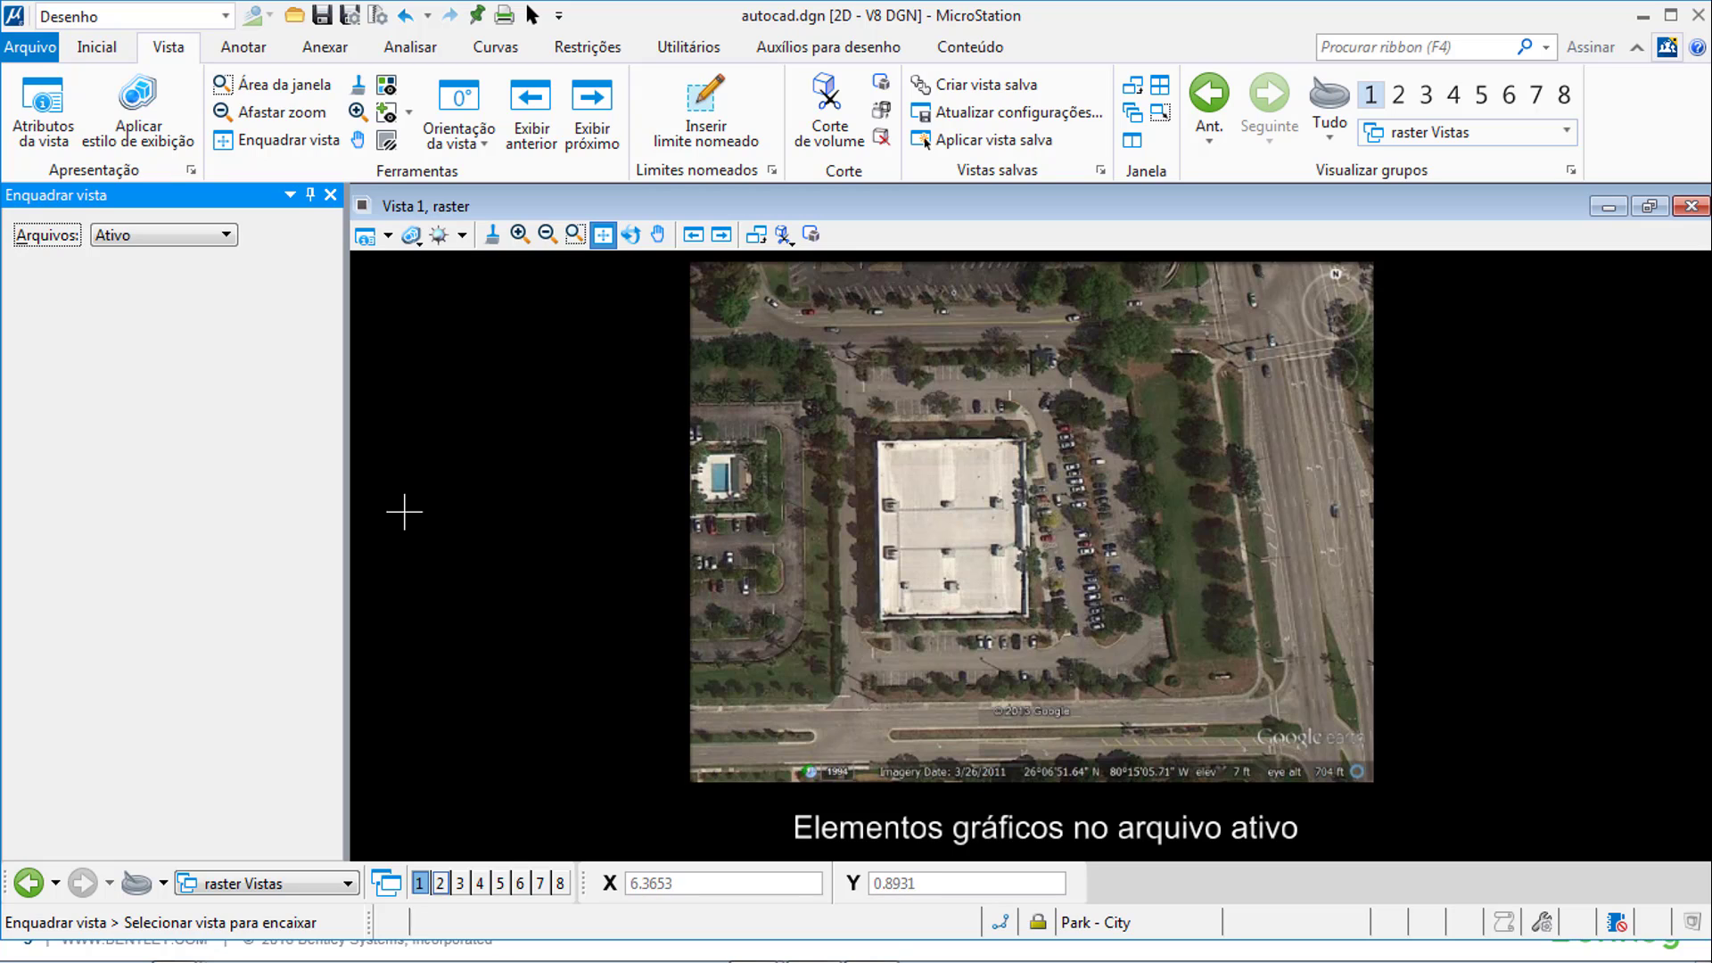
- Fit View 1 to the reference files only (Referência)
click(129, 235)
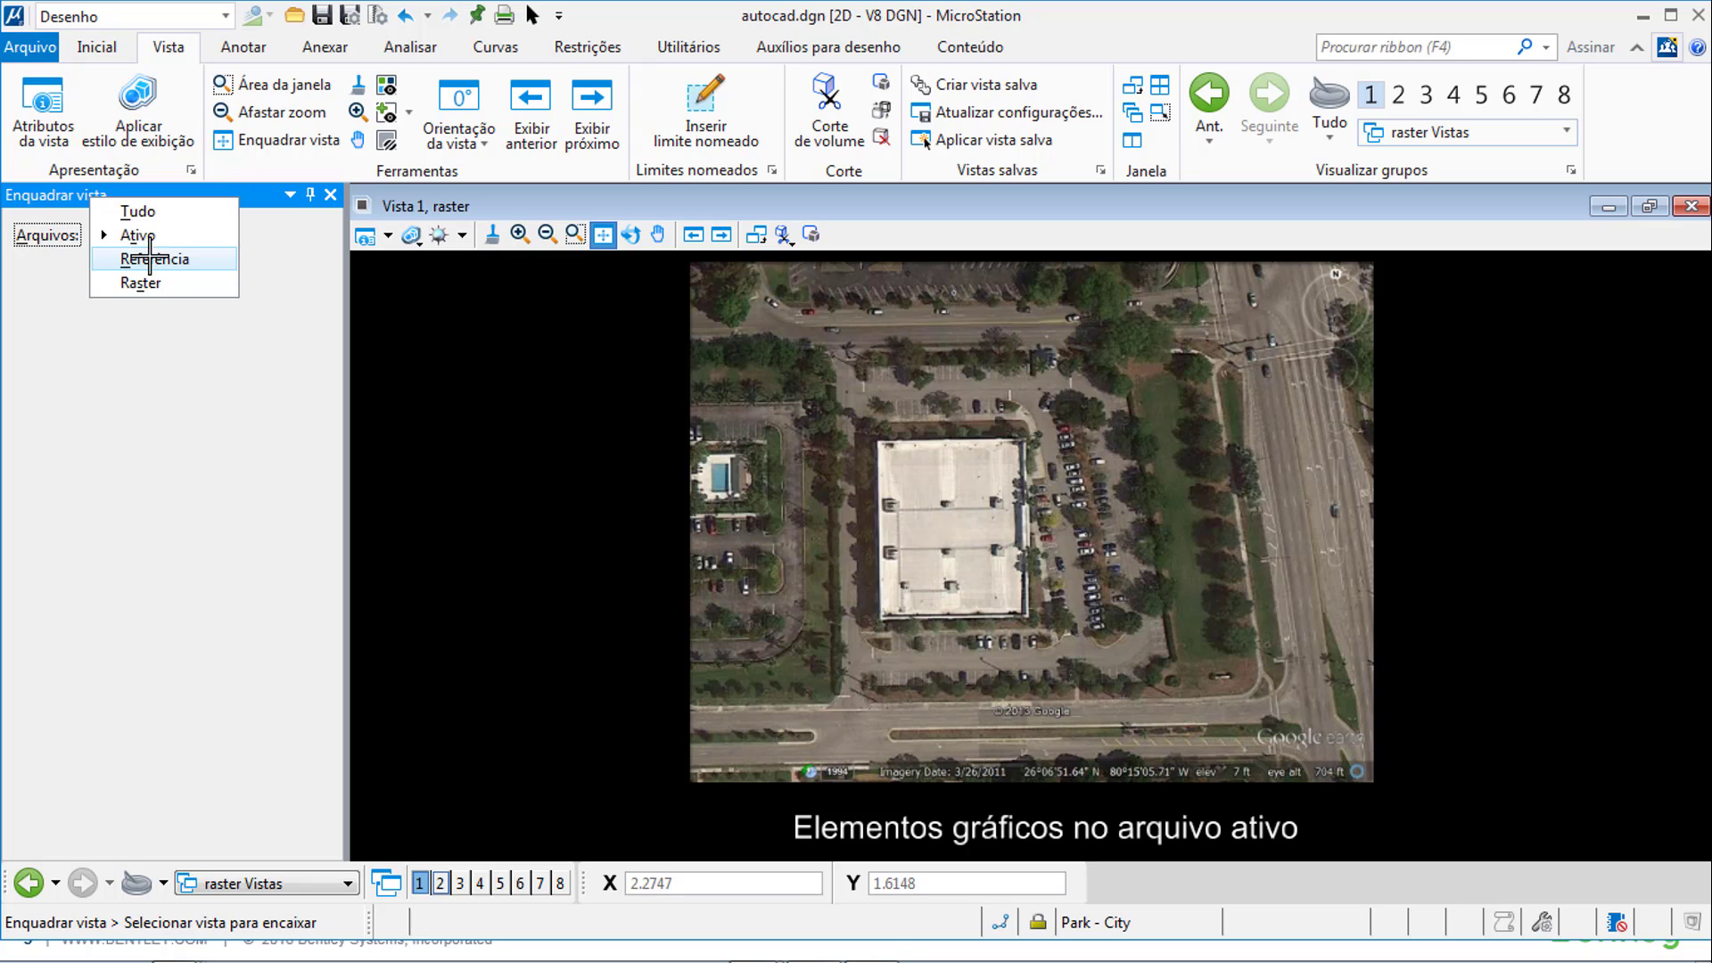
click(180, 259)
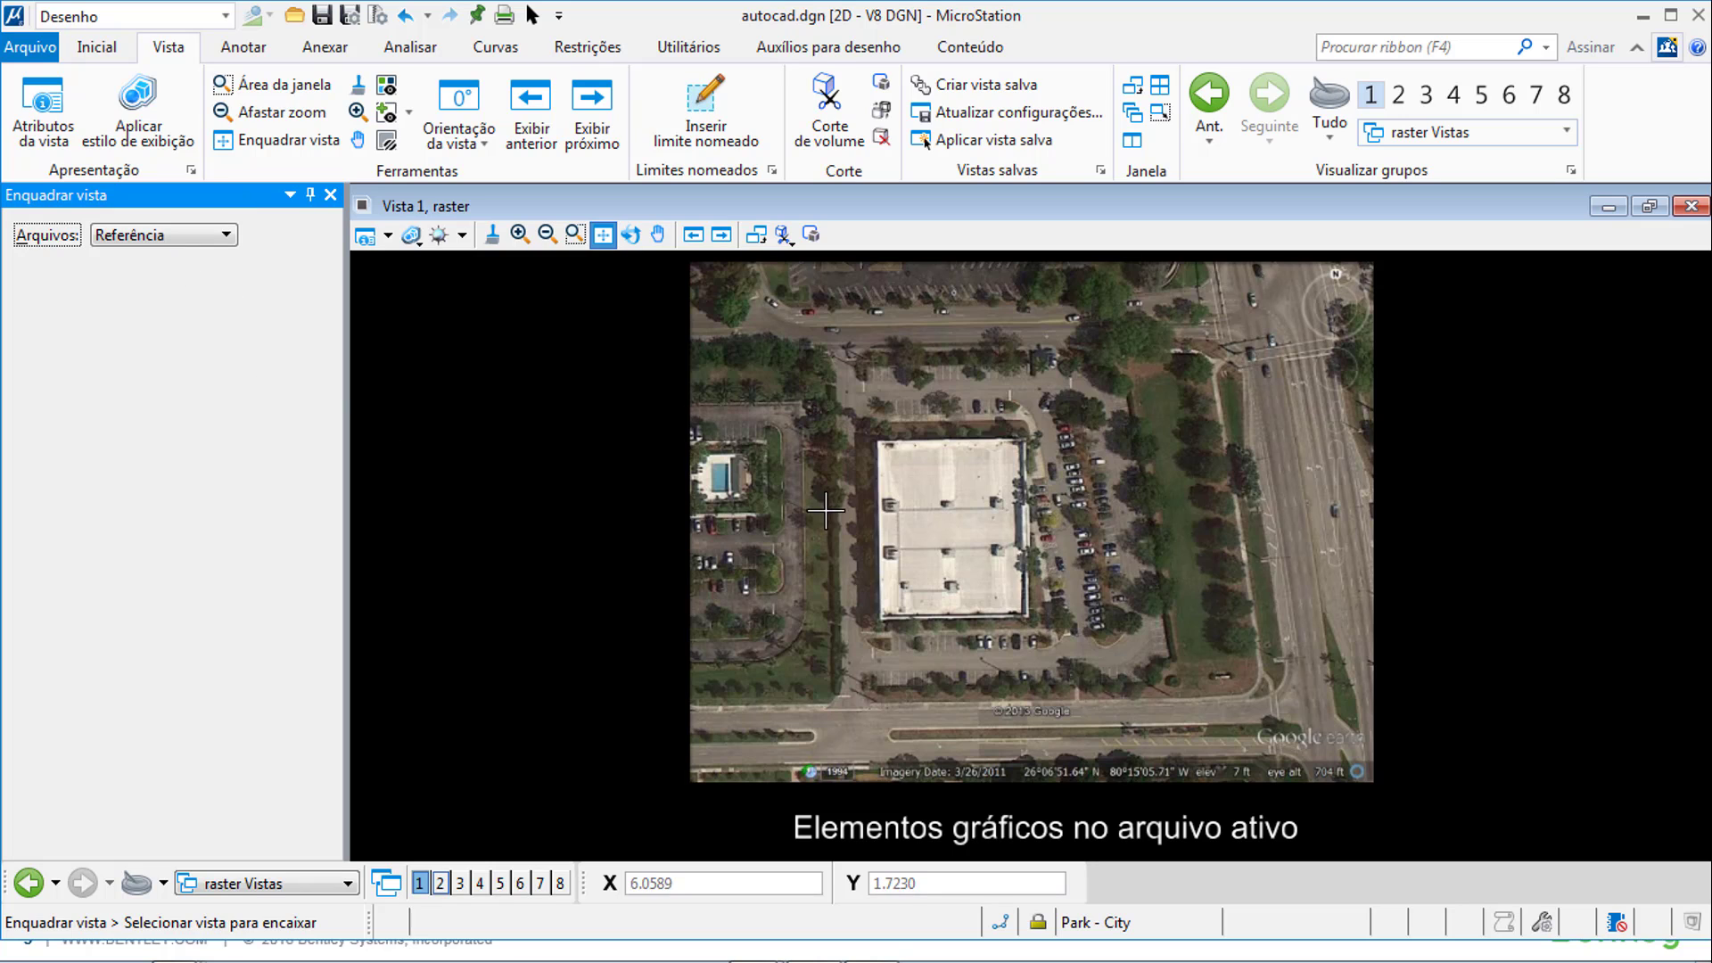
click(977, 505)
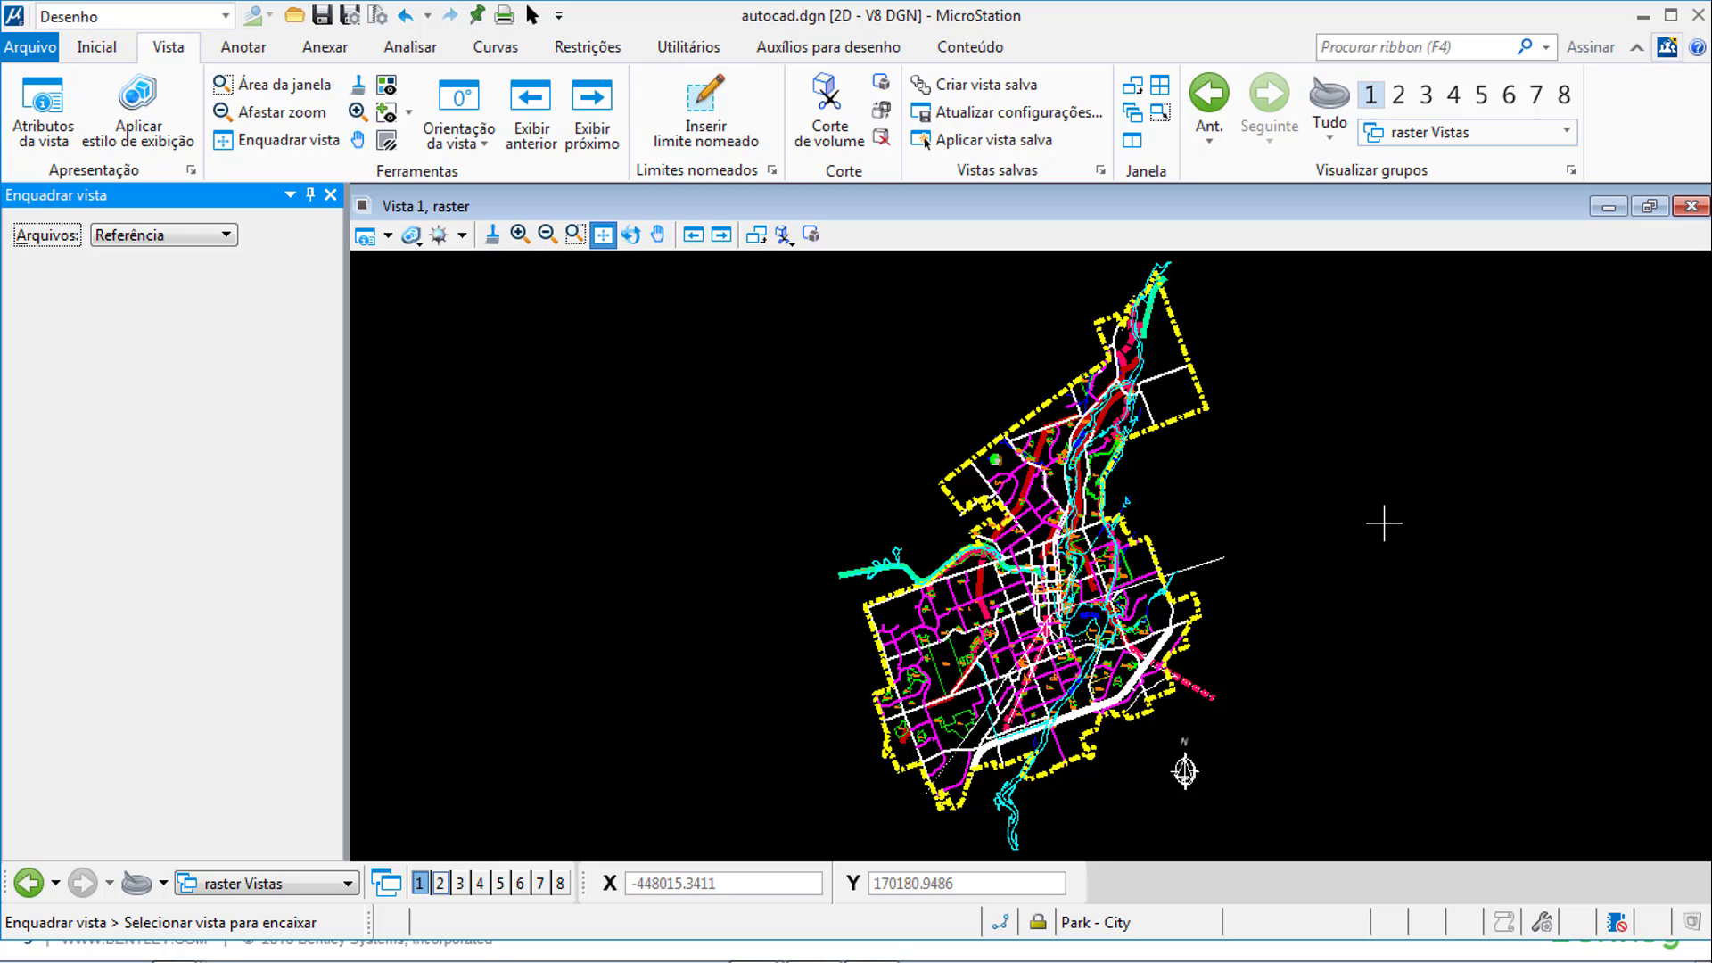
- Fit View 1 to the raster image only (Raster)
click(192, 236)
click(185, 261)
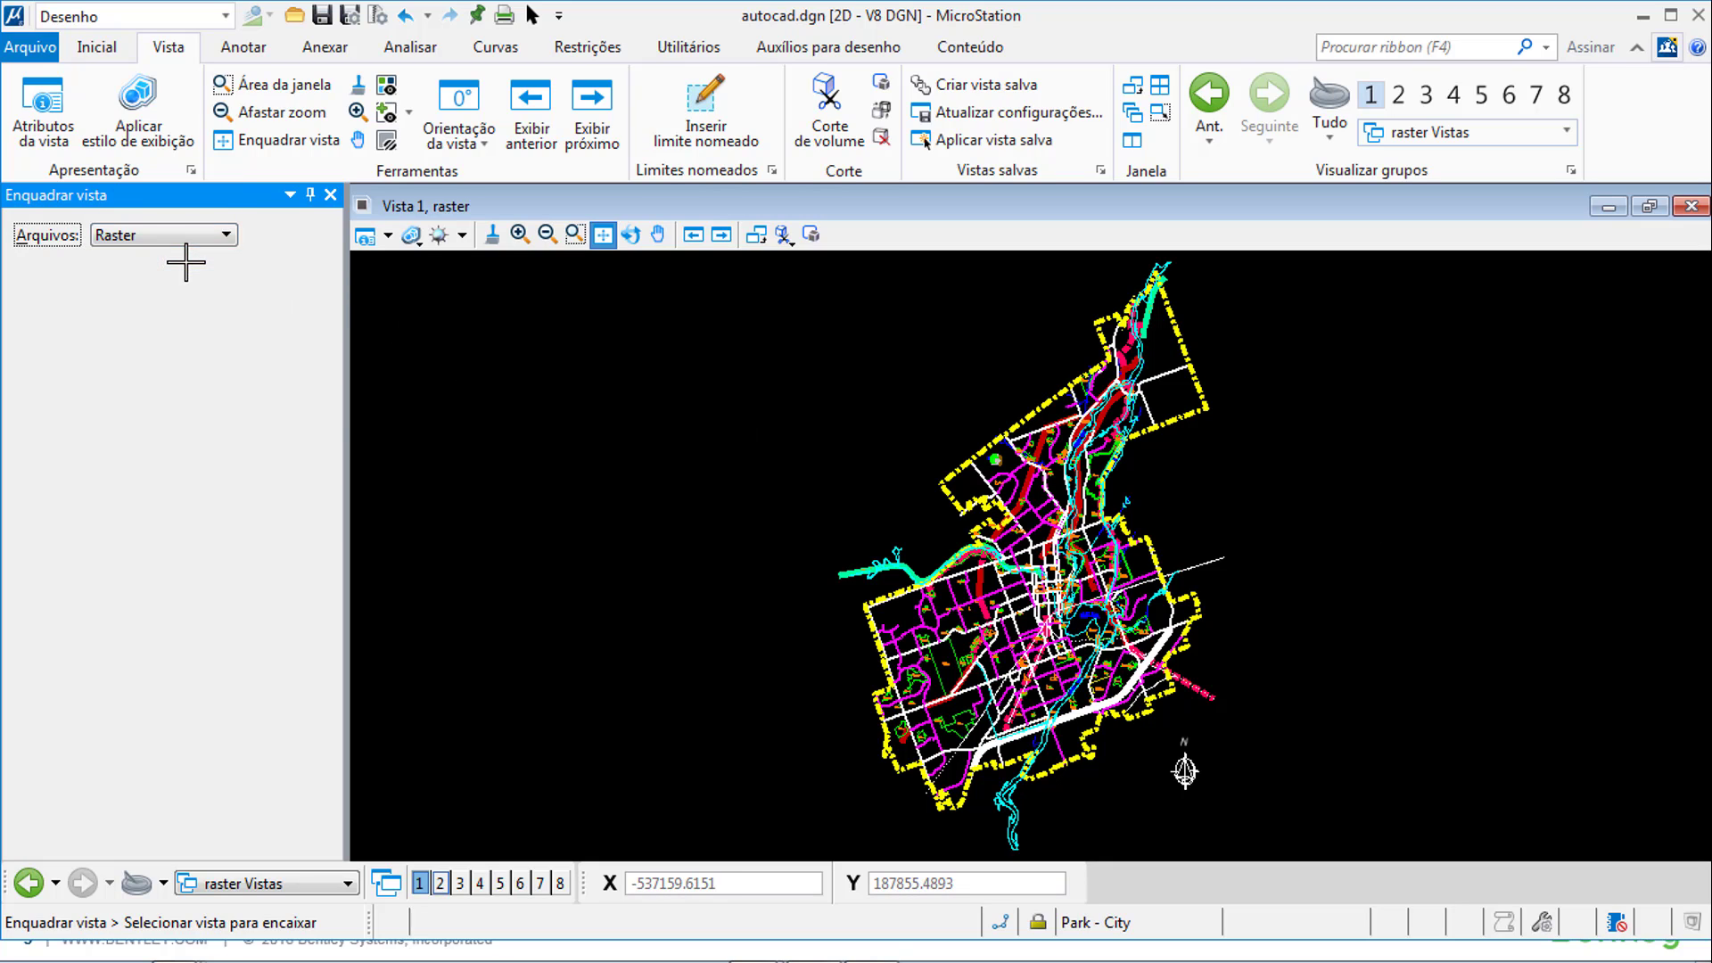
click(764, 485)
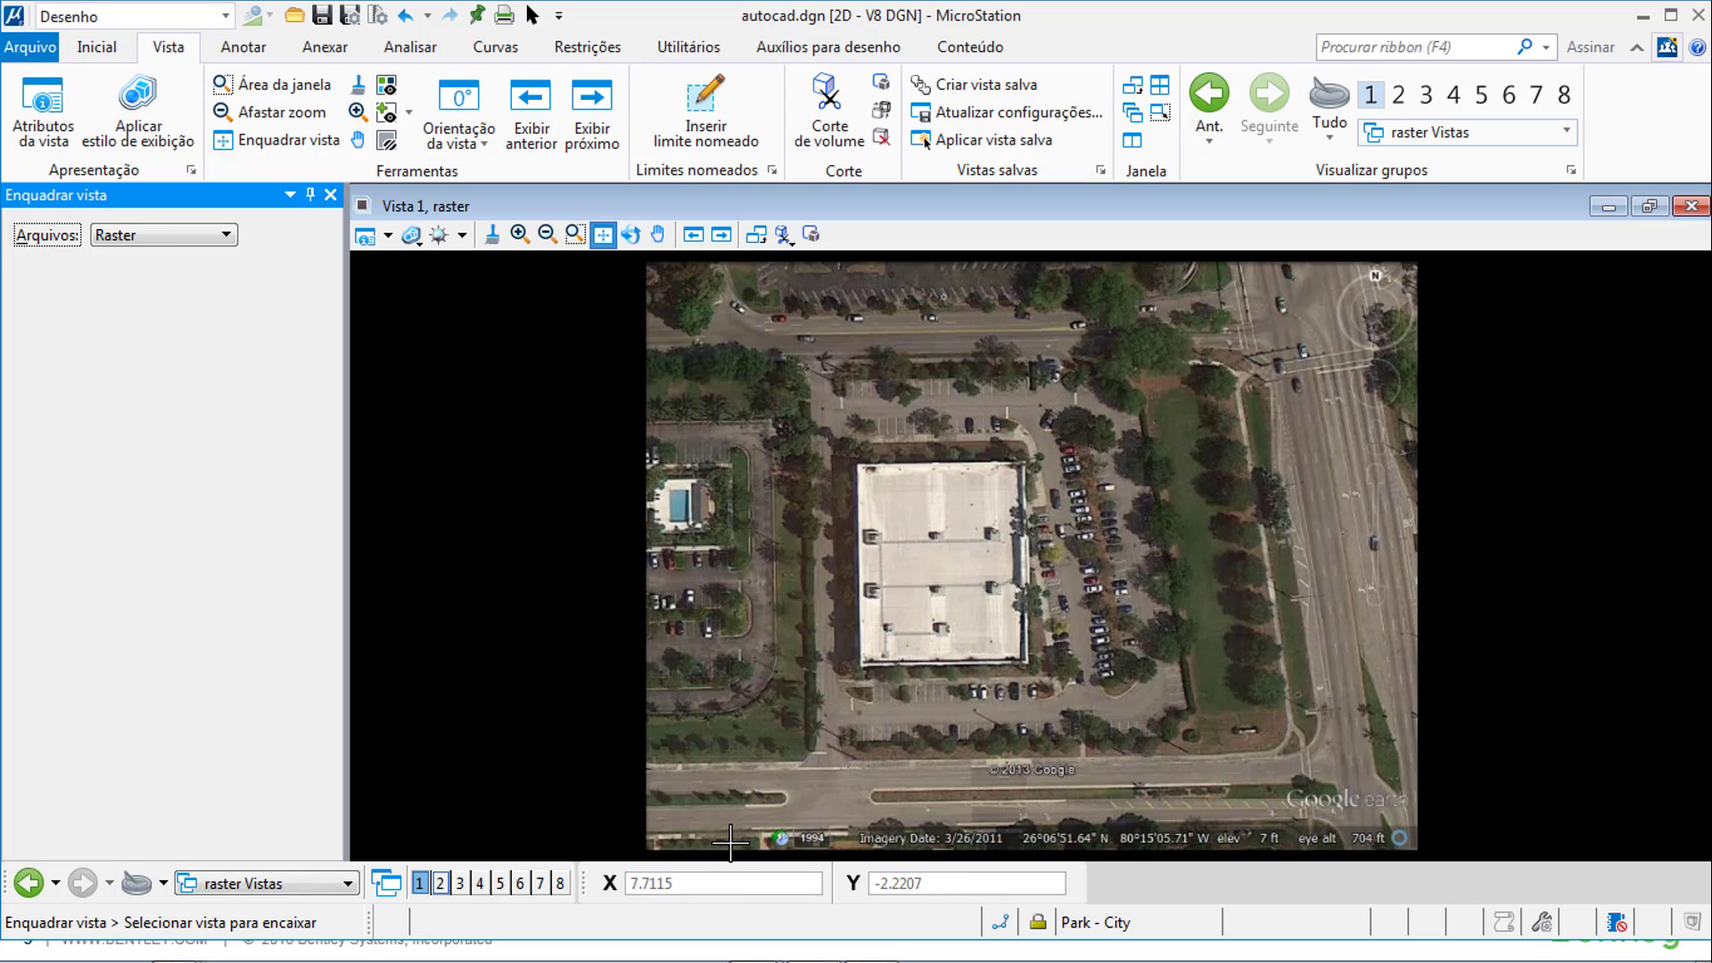
key(alt+Tab)
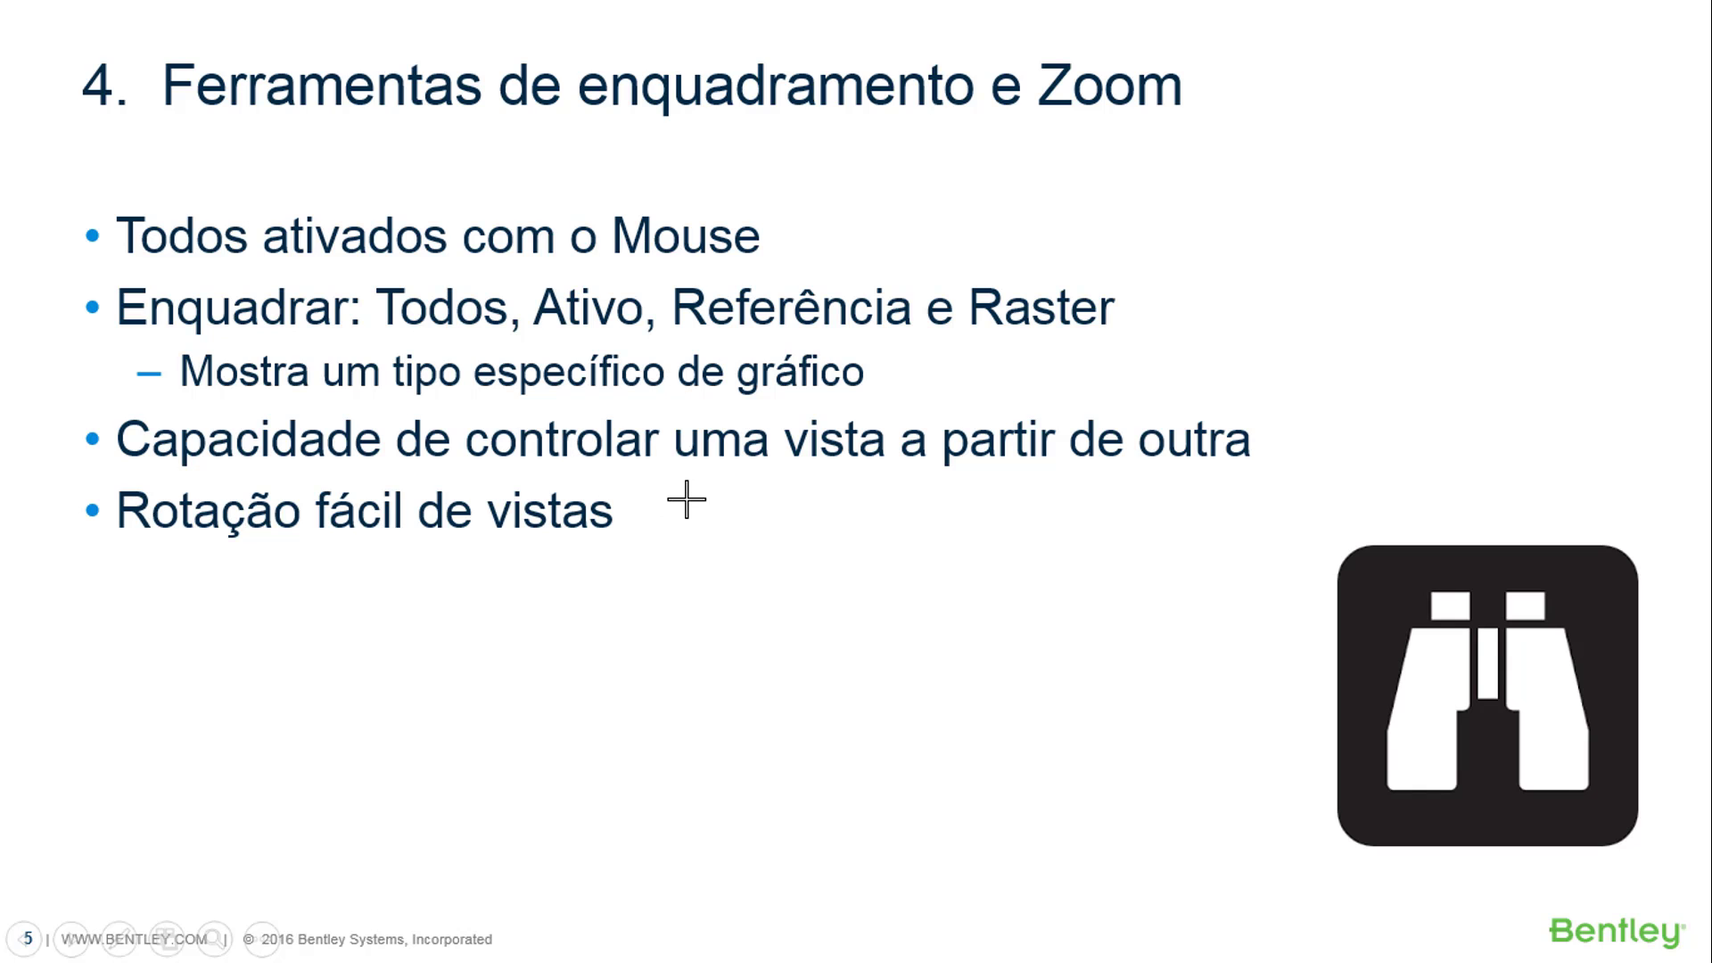
key(alt+Tab)
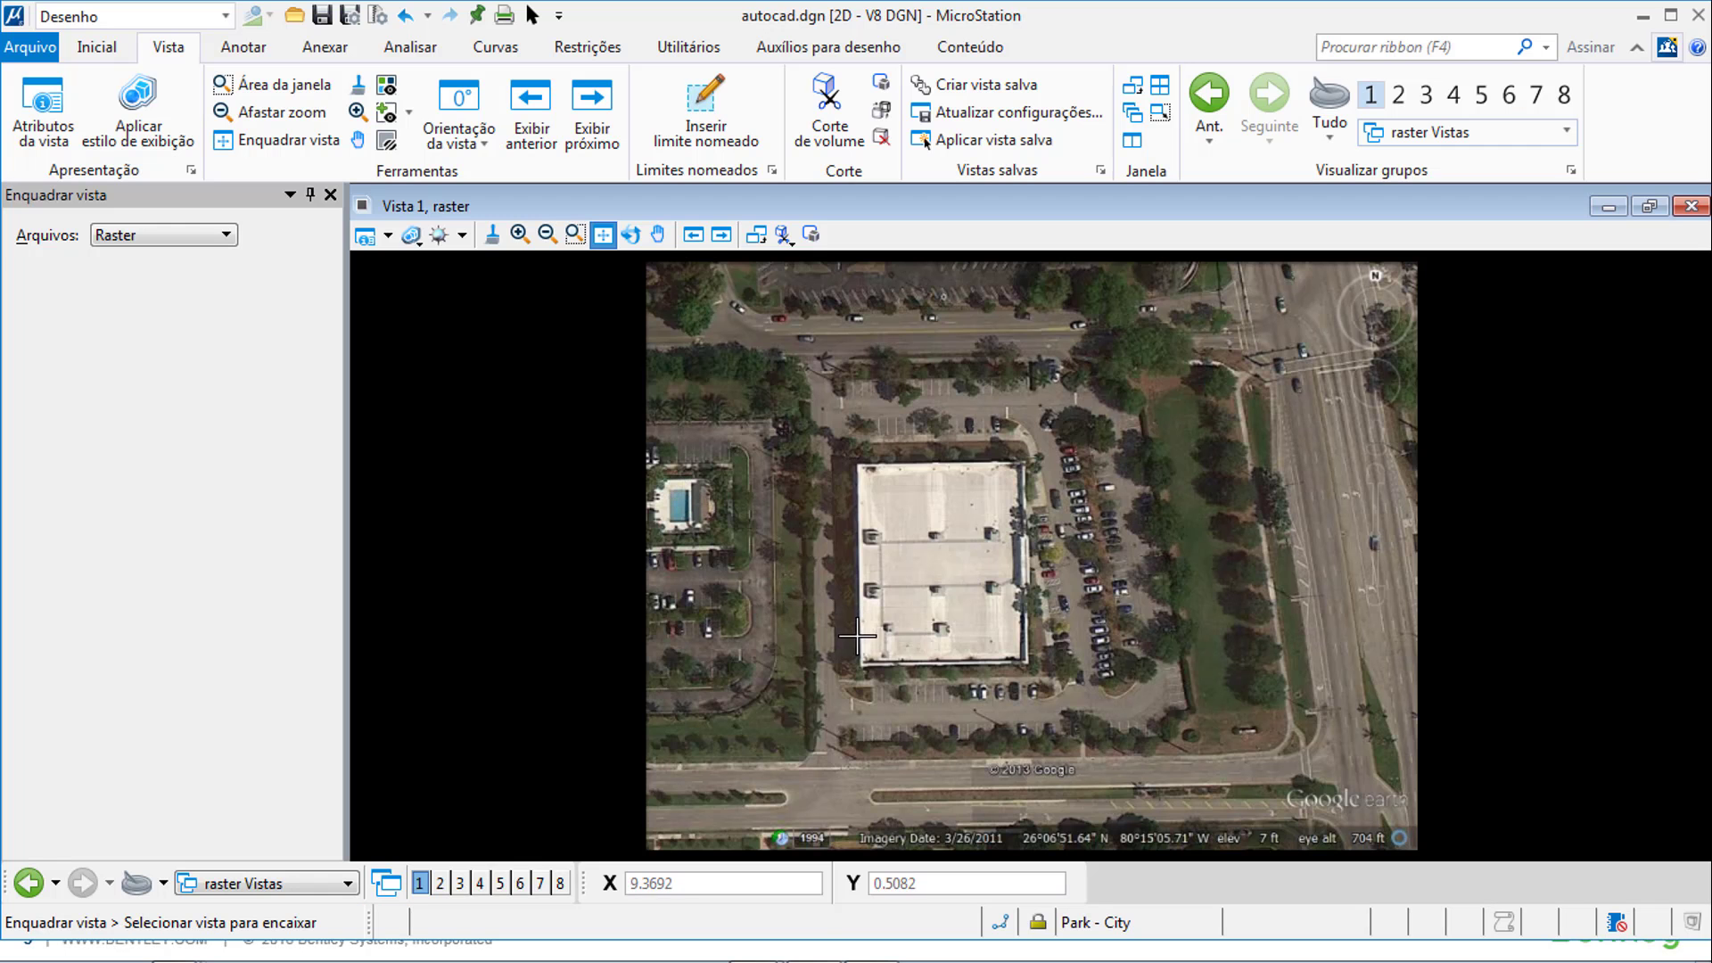
- Fit View 1 to all files (Tudo), enlarge the city map in it and return to the SmartLine command
click(164, 235)
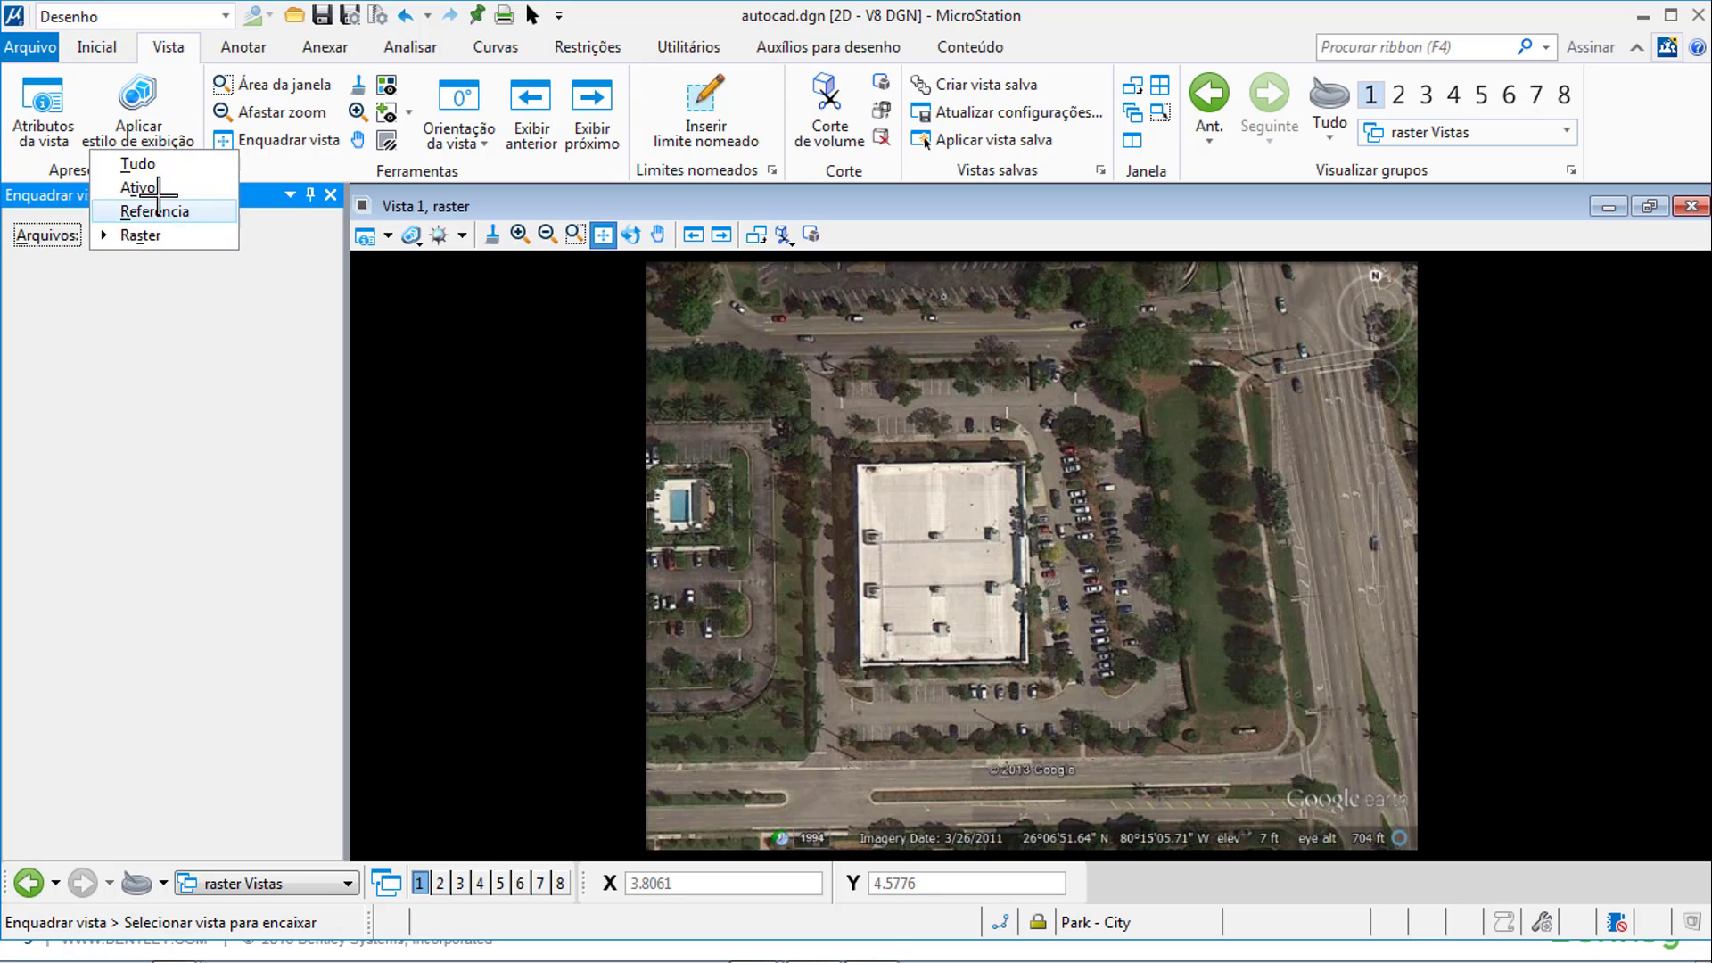
click(138, 164)
click(523, 438)
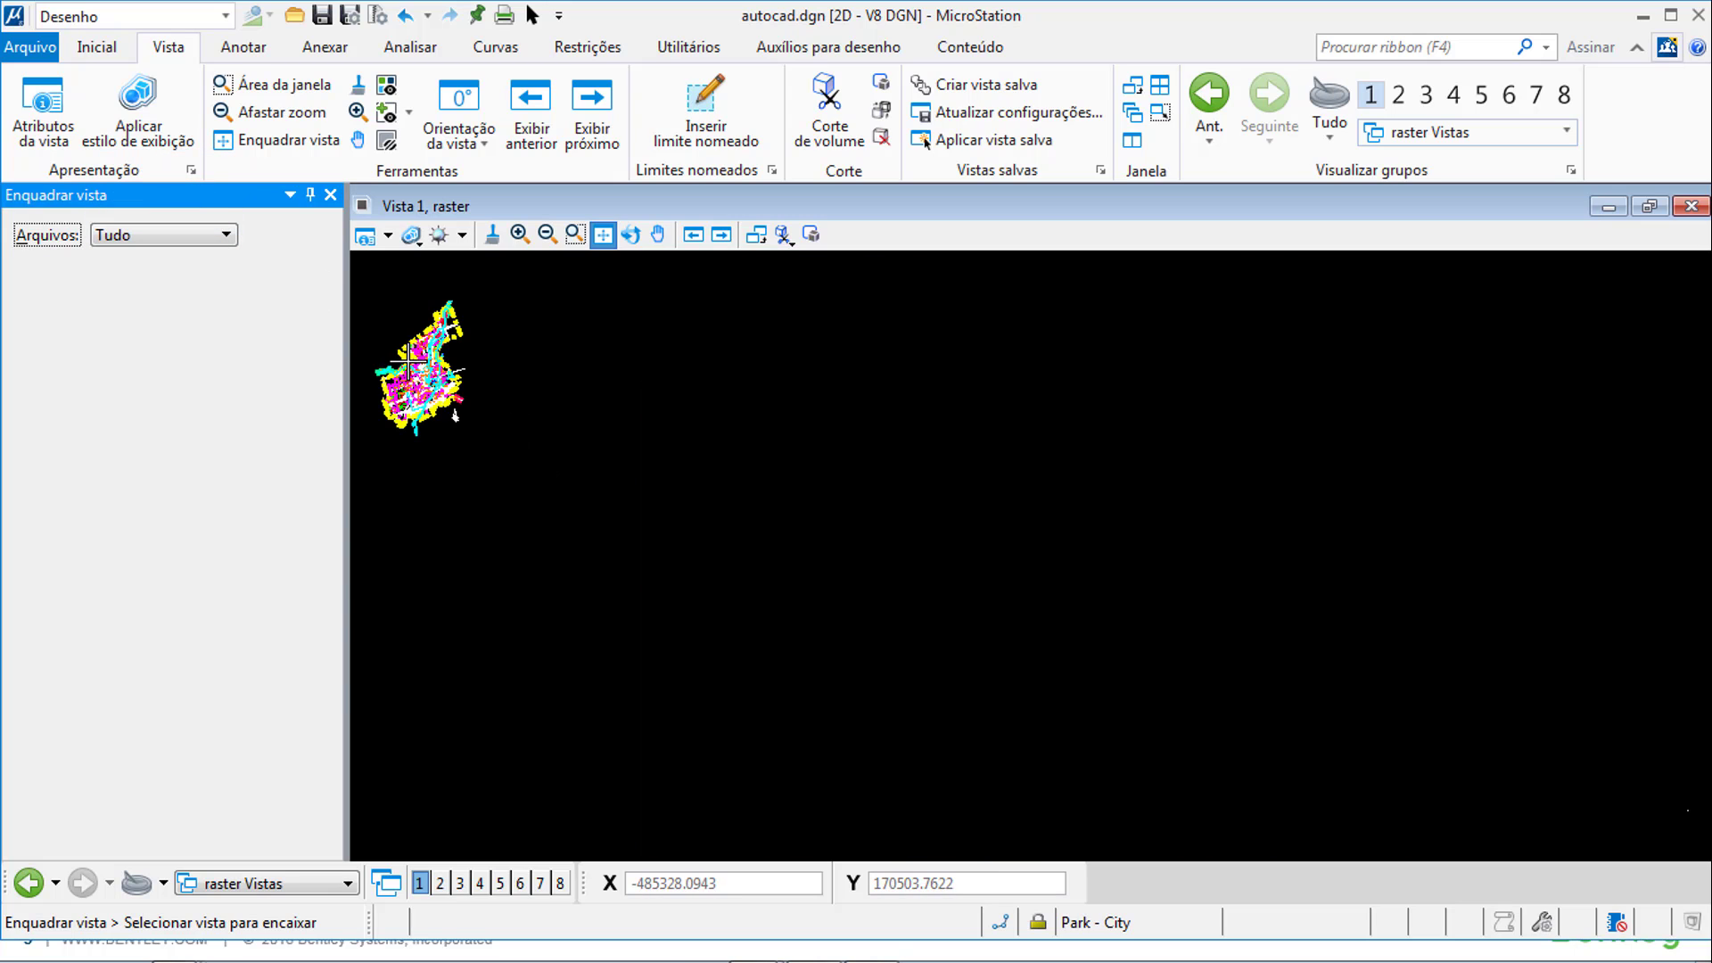
scroll(408, 361, up, 3)
click(407, 361)
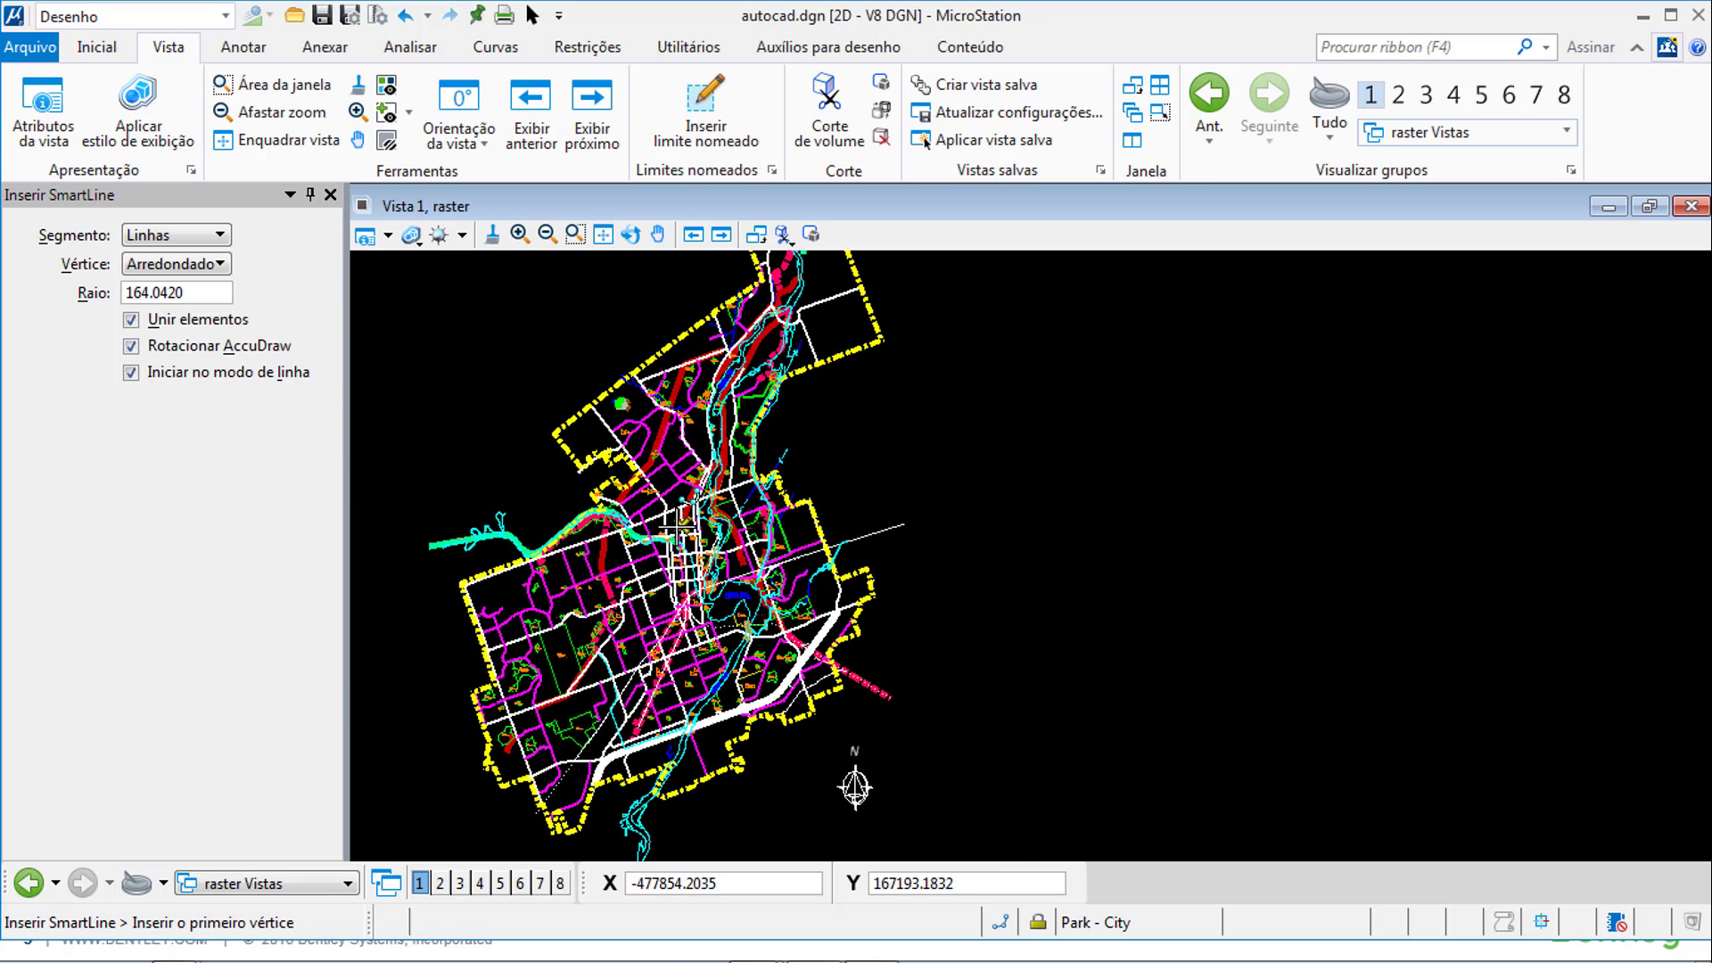
- Open View 2 of the raster model again and tile both views side by side
click(439, 883)
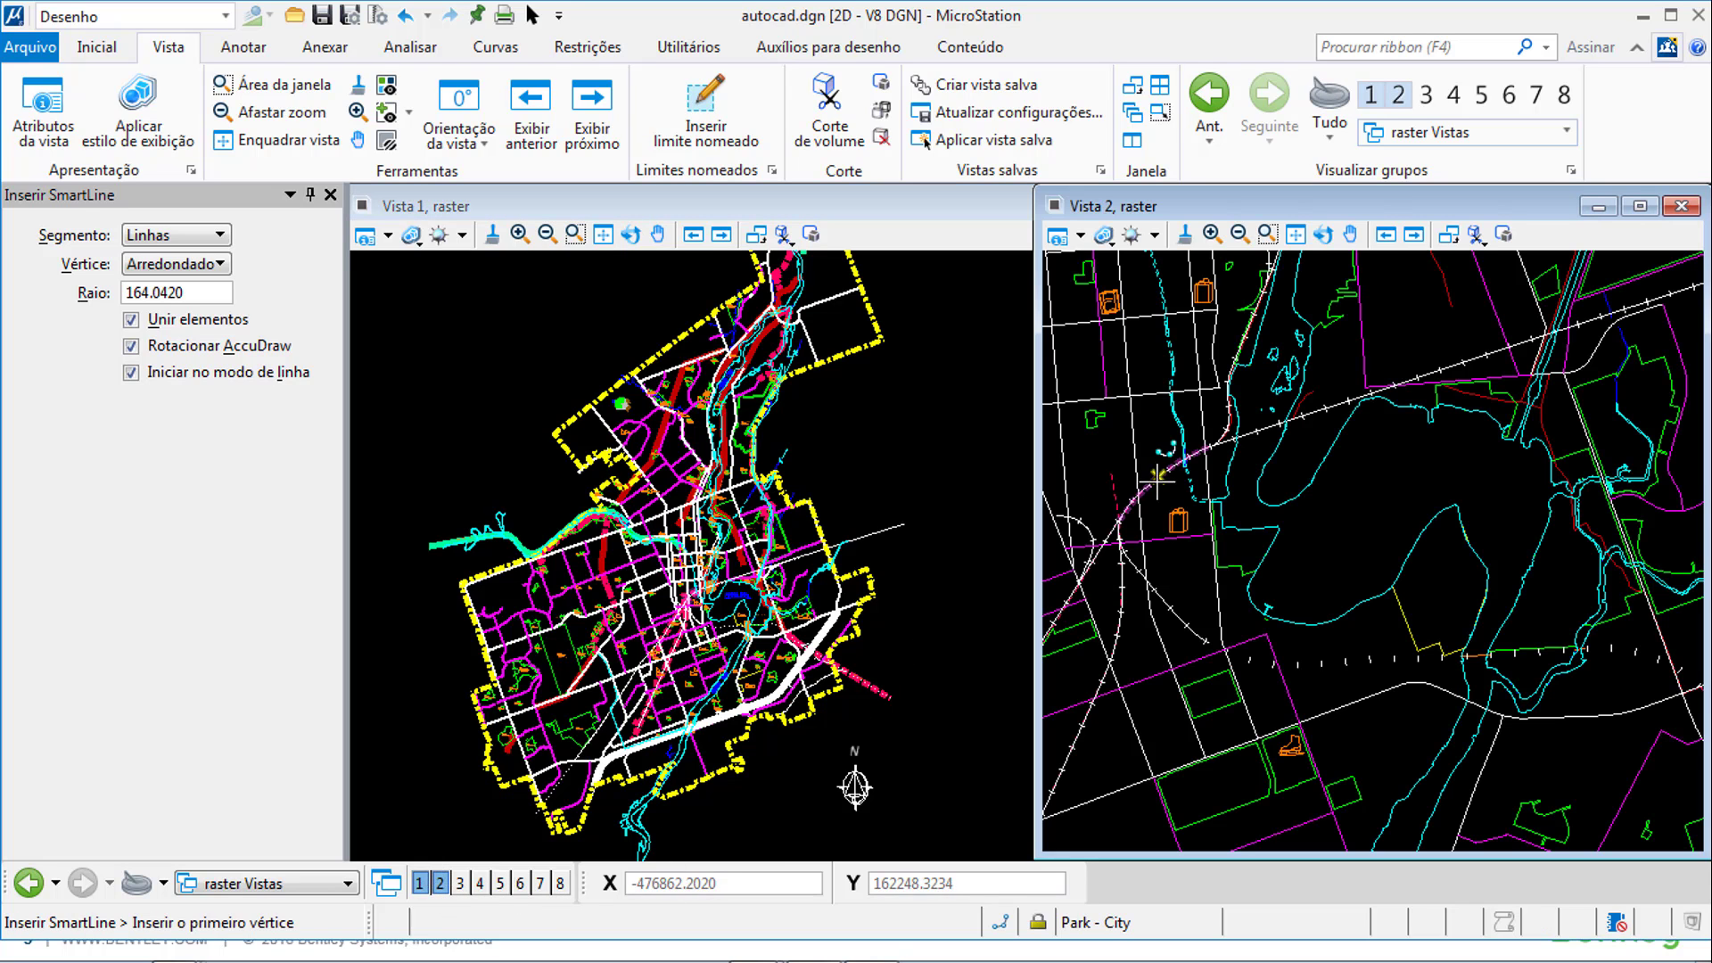
click(99, 46)
click(168, 47)
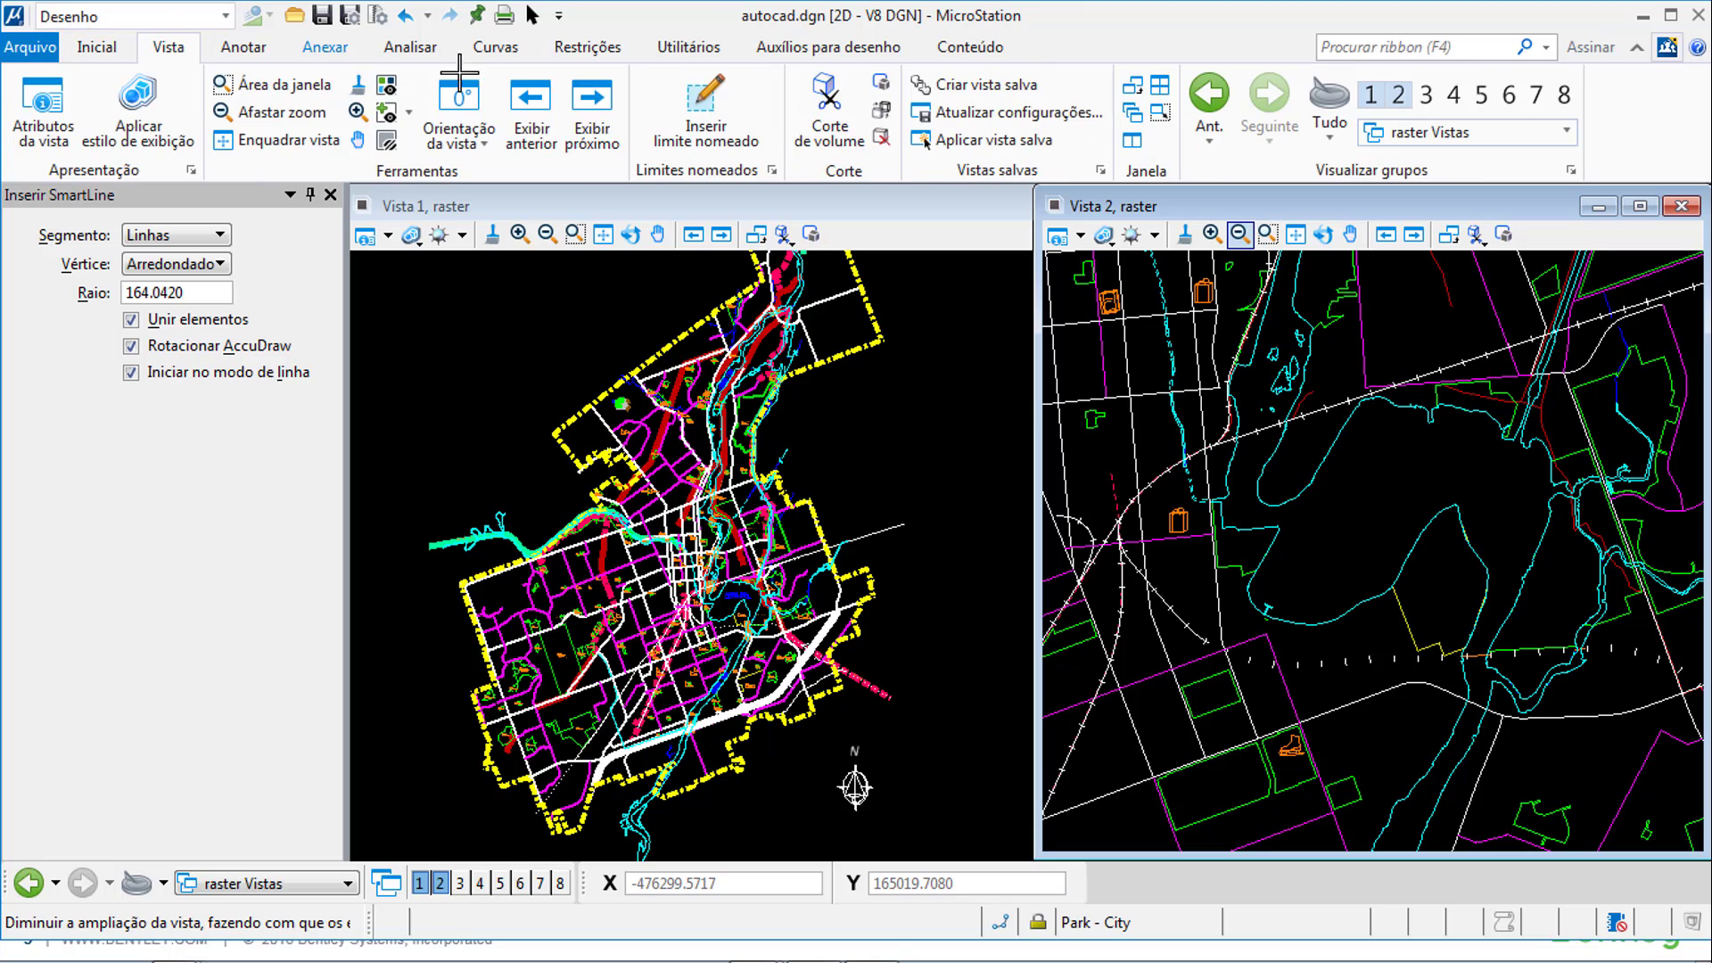
click(1137, 140)
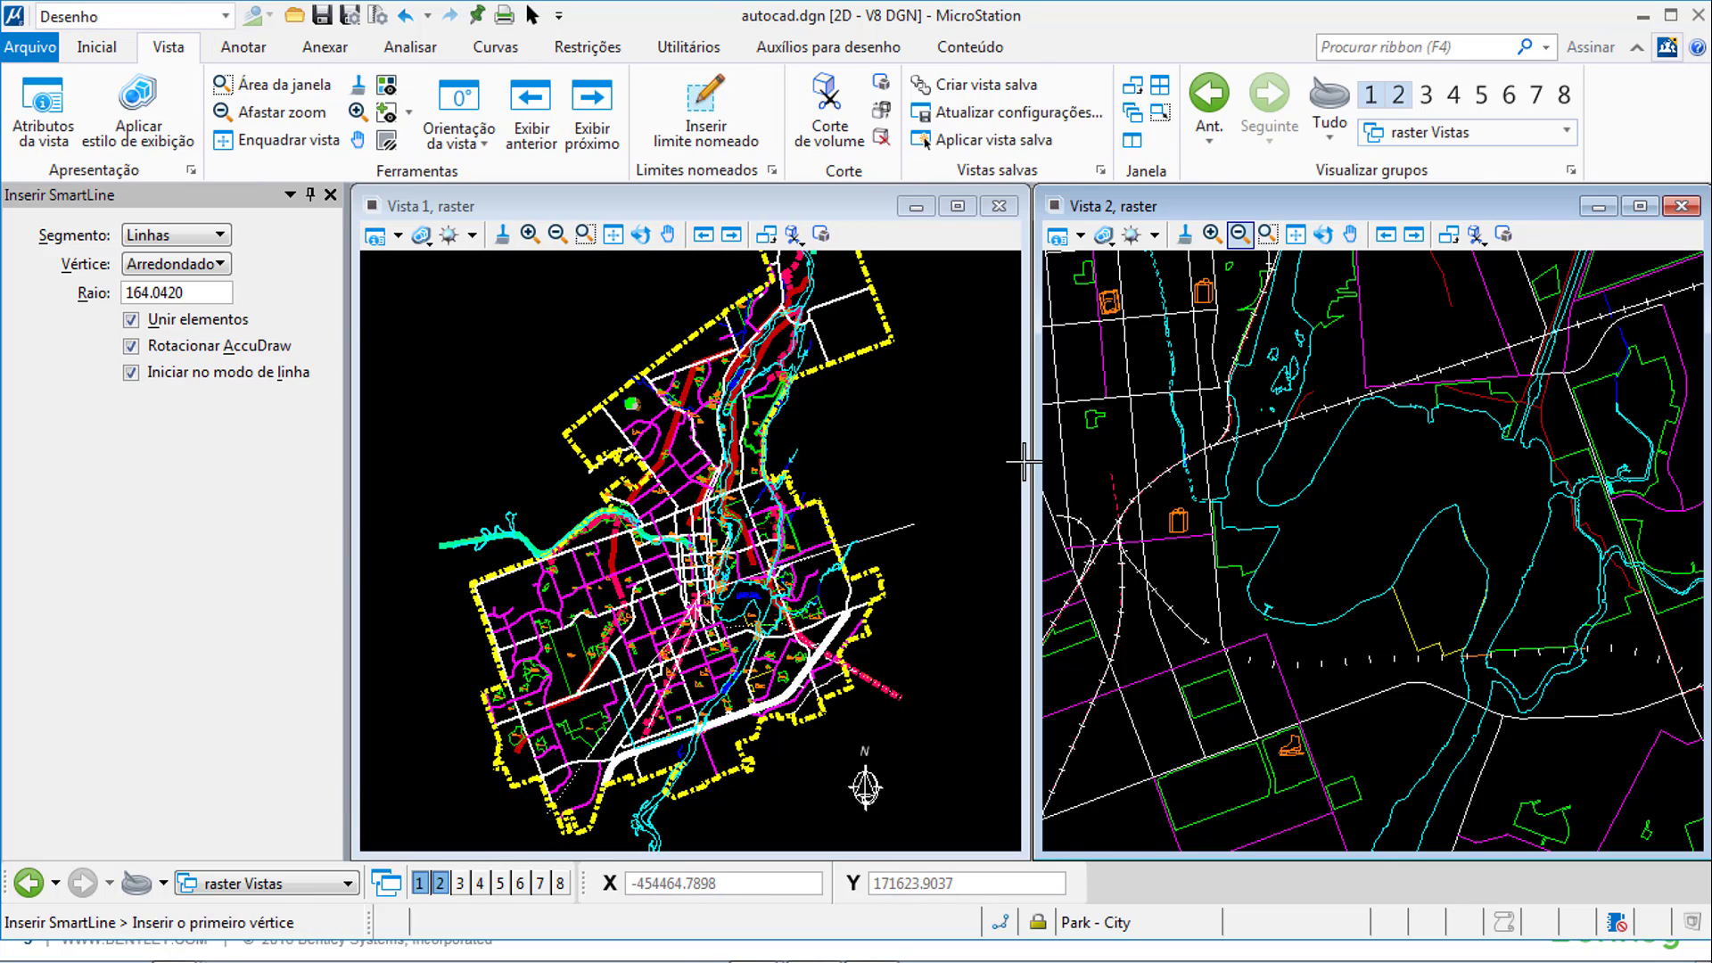
- Narrow View 1 around the whole city map and widen View 2 to fill the freed space
drag(1023, 461, 778, 461)
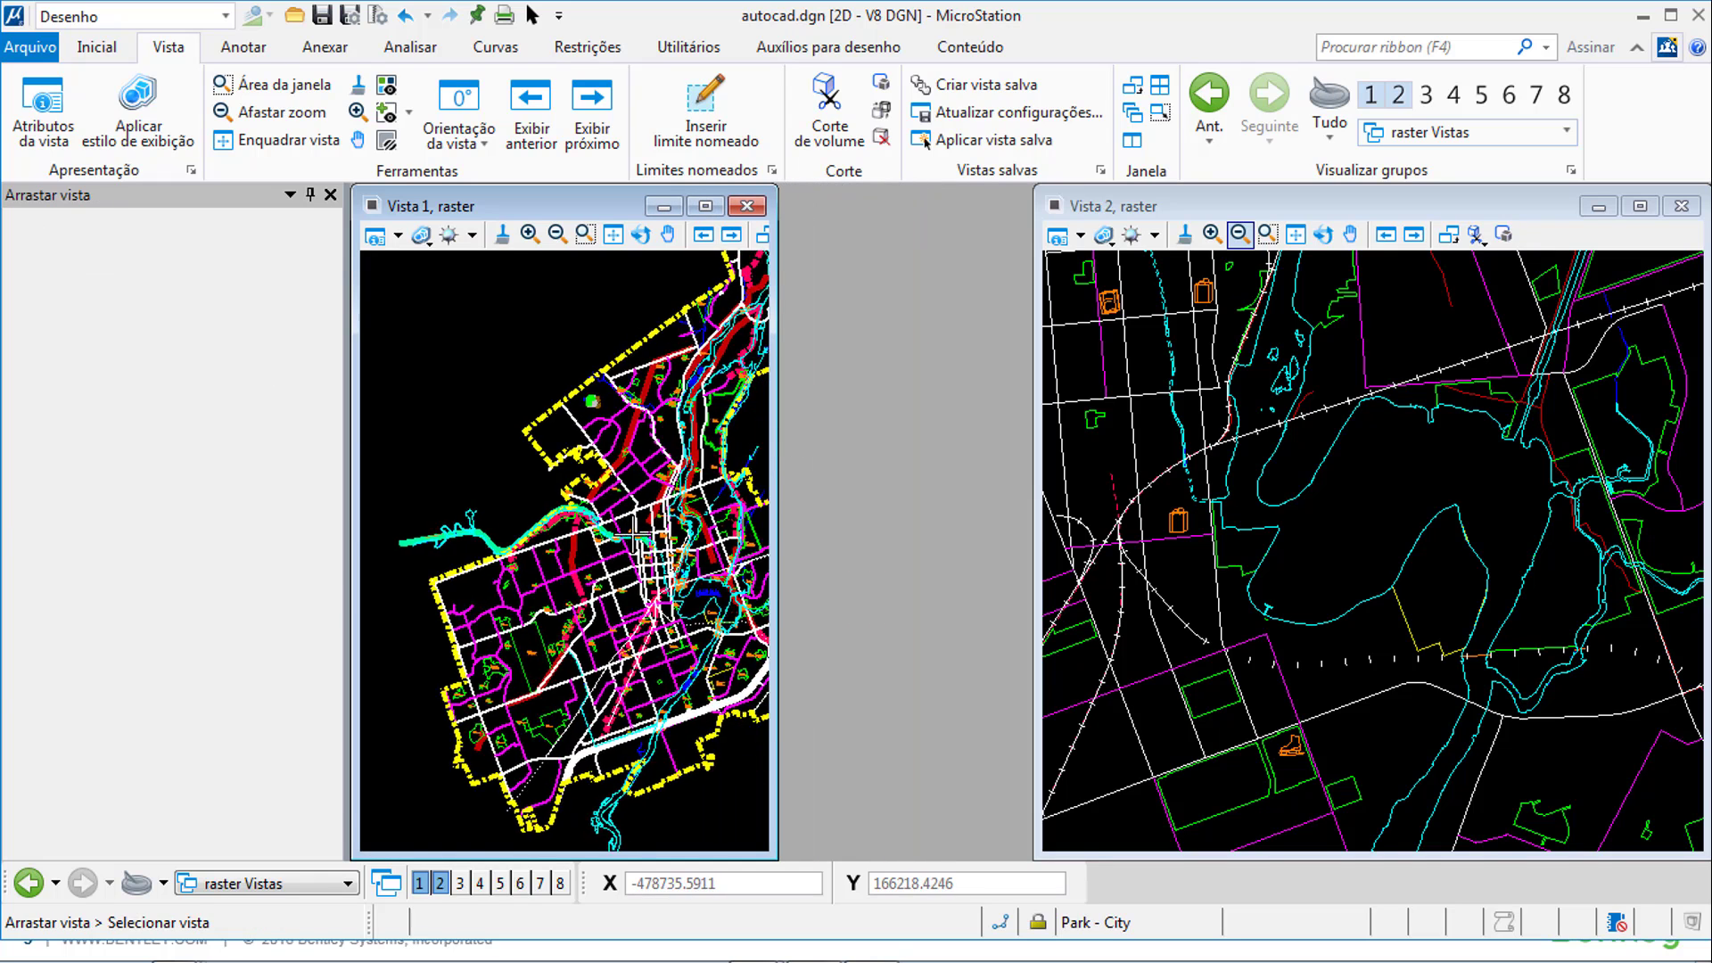
scroll(606, 534, down, 3)
middle_drag(633, 536, 552, 539)
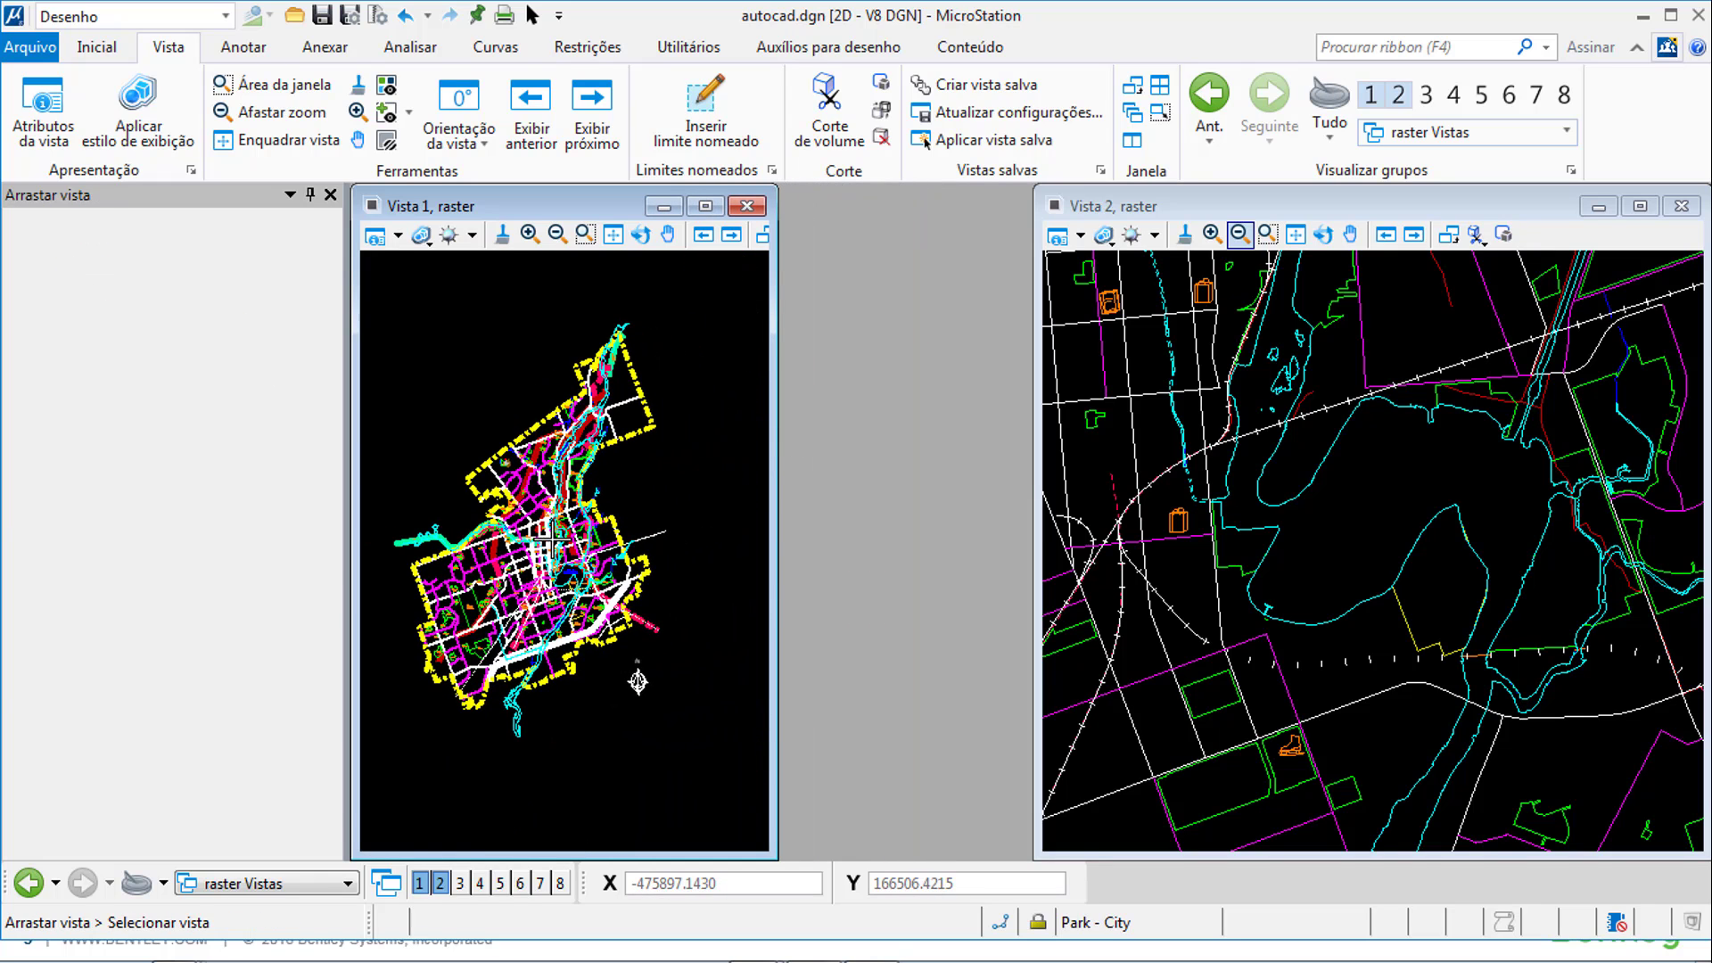
drag(776, 530, 724, 531)
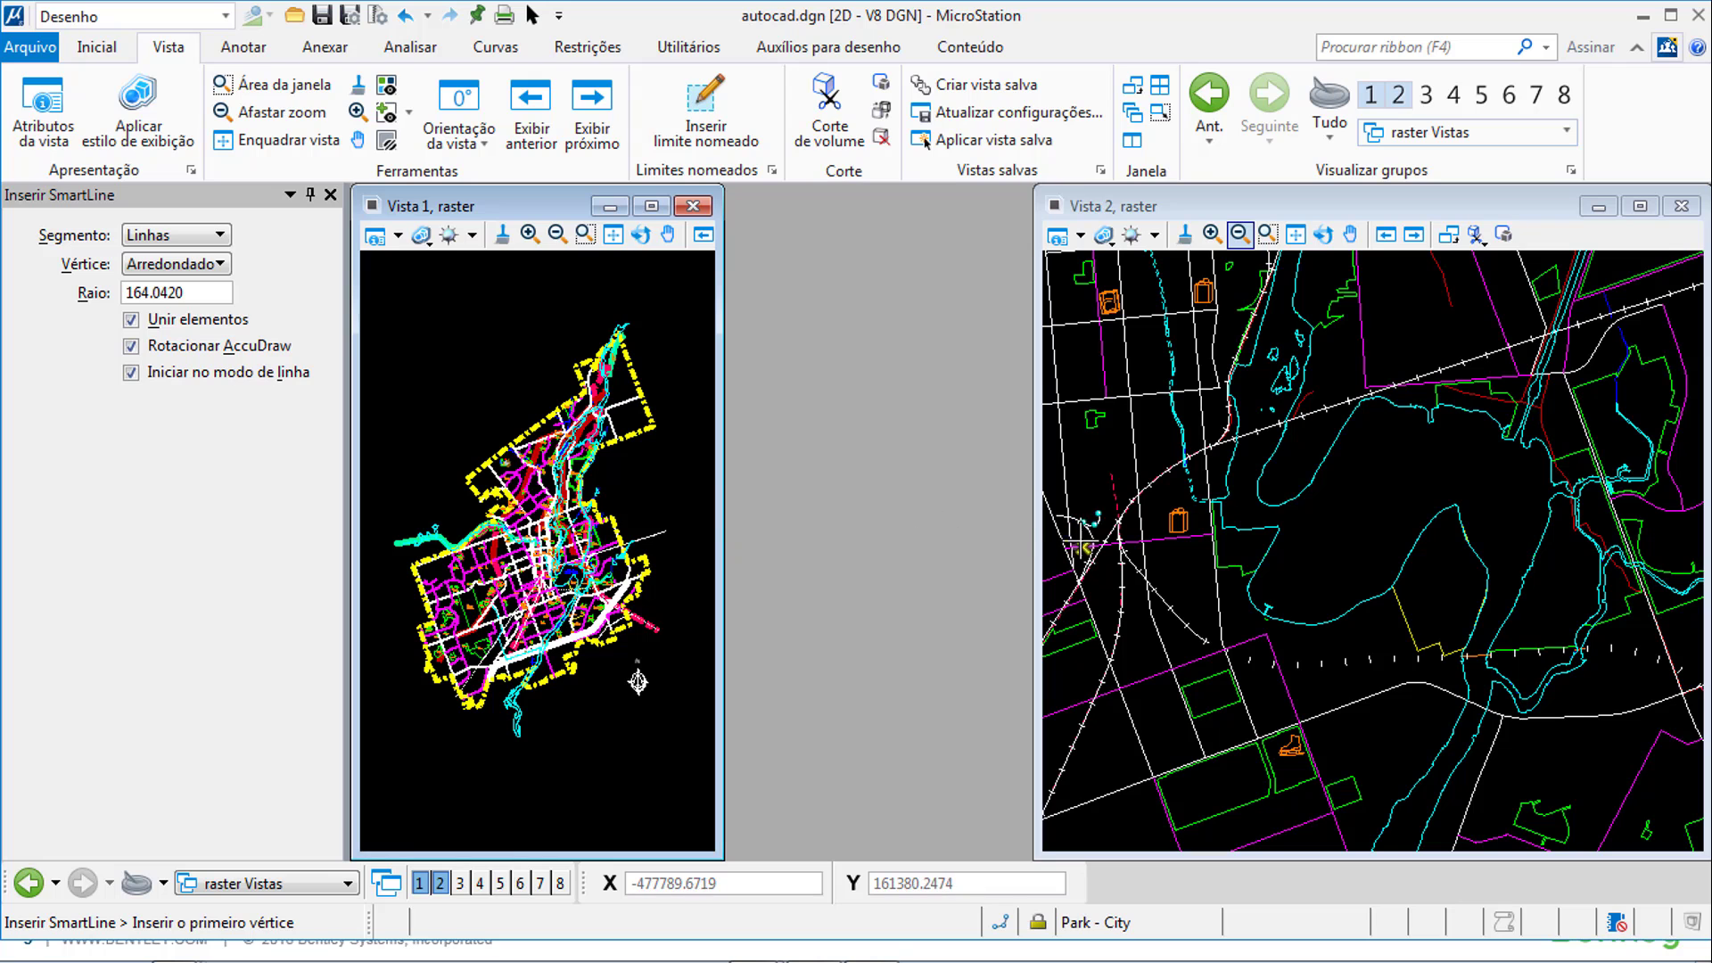
drag(1037, 528, 727, 533)
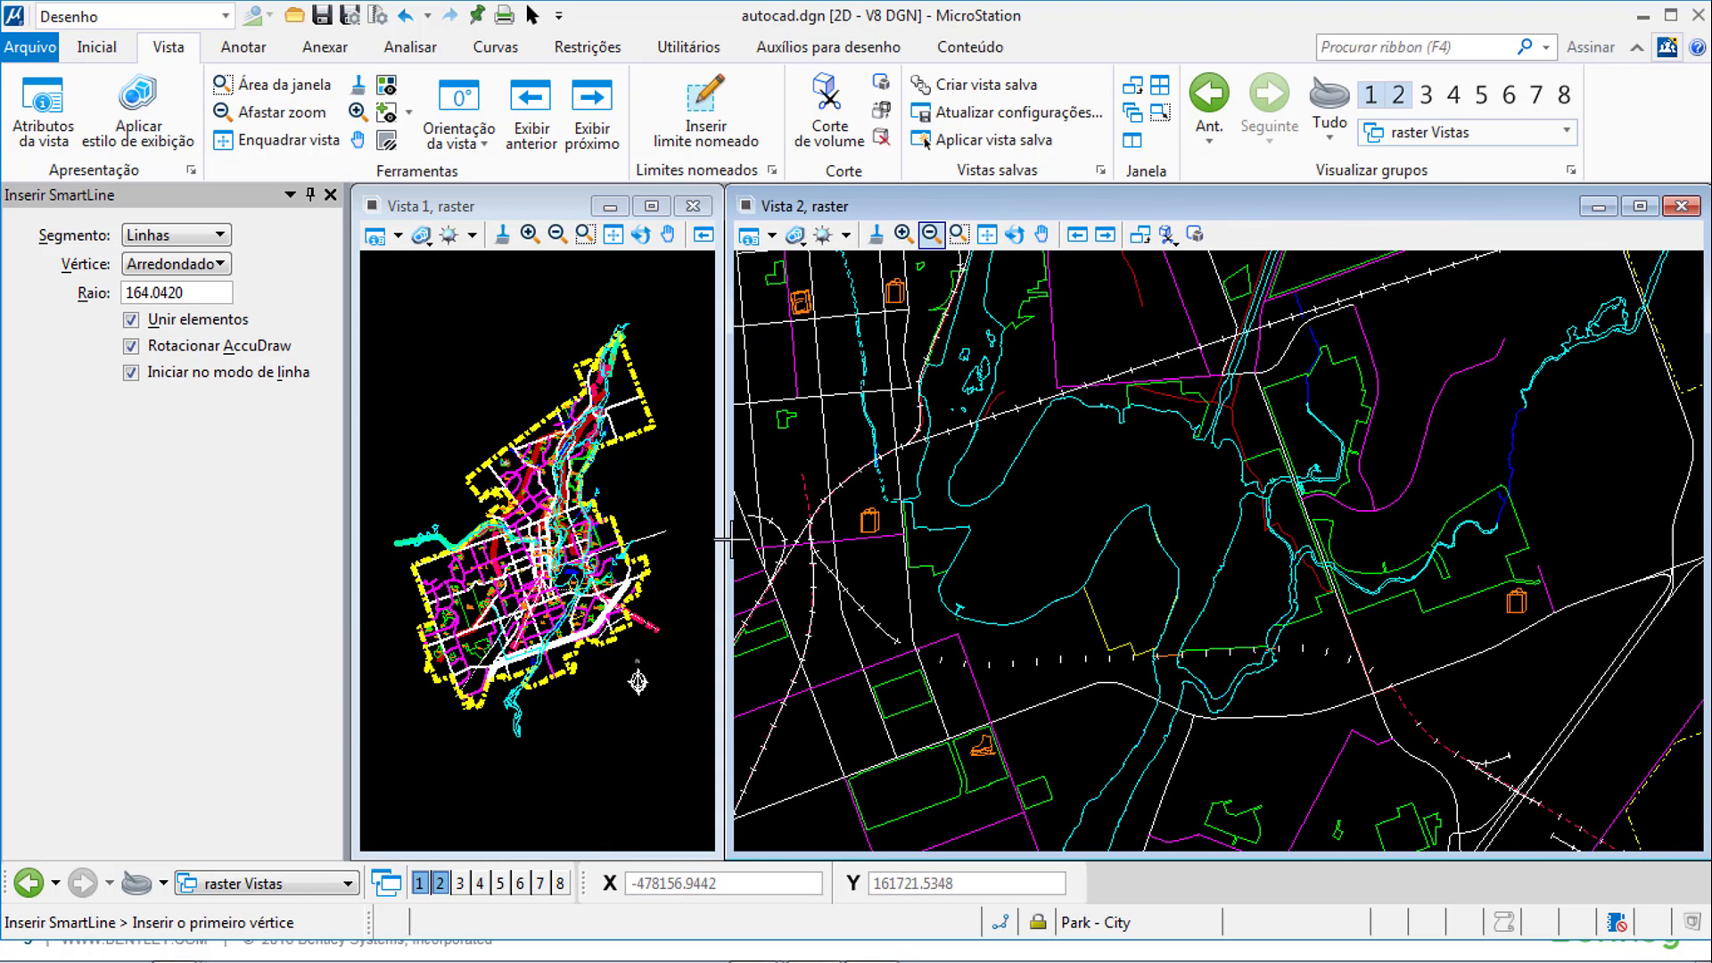
- Define a window area around the lake in View 1 and apply it to View 2
click(586, 233)
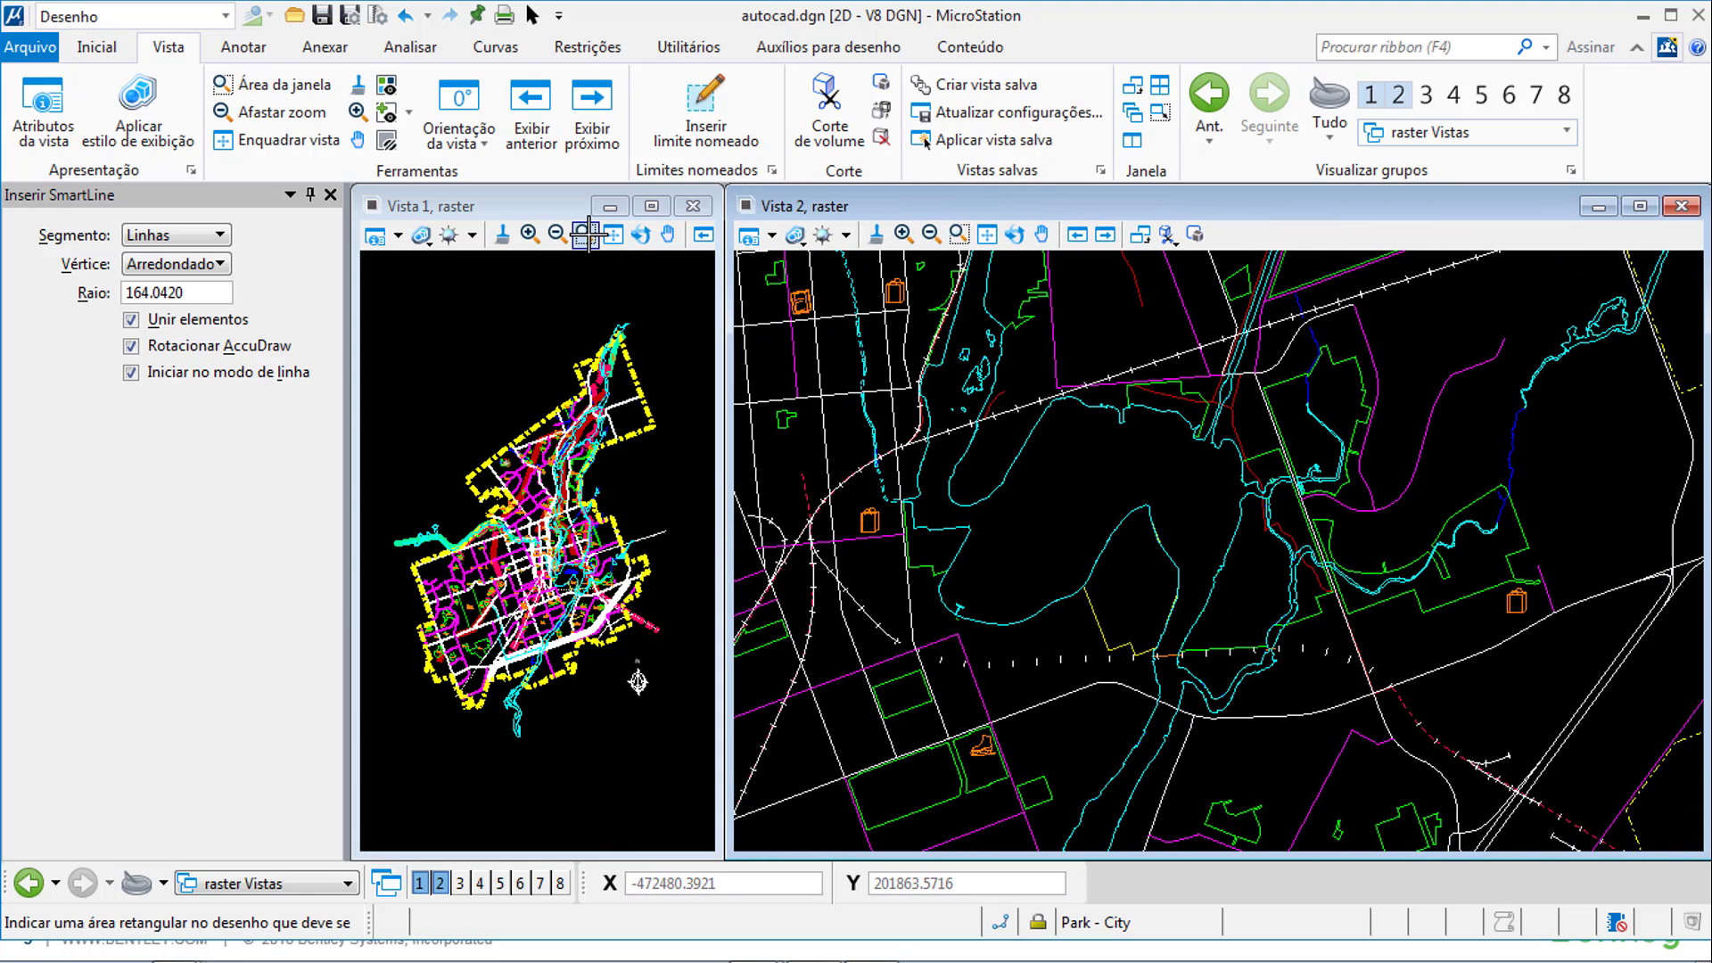
click(588, 234)
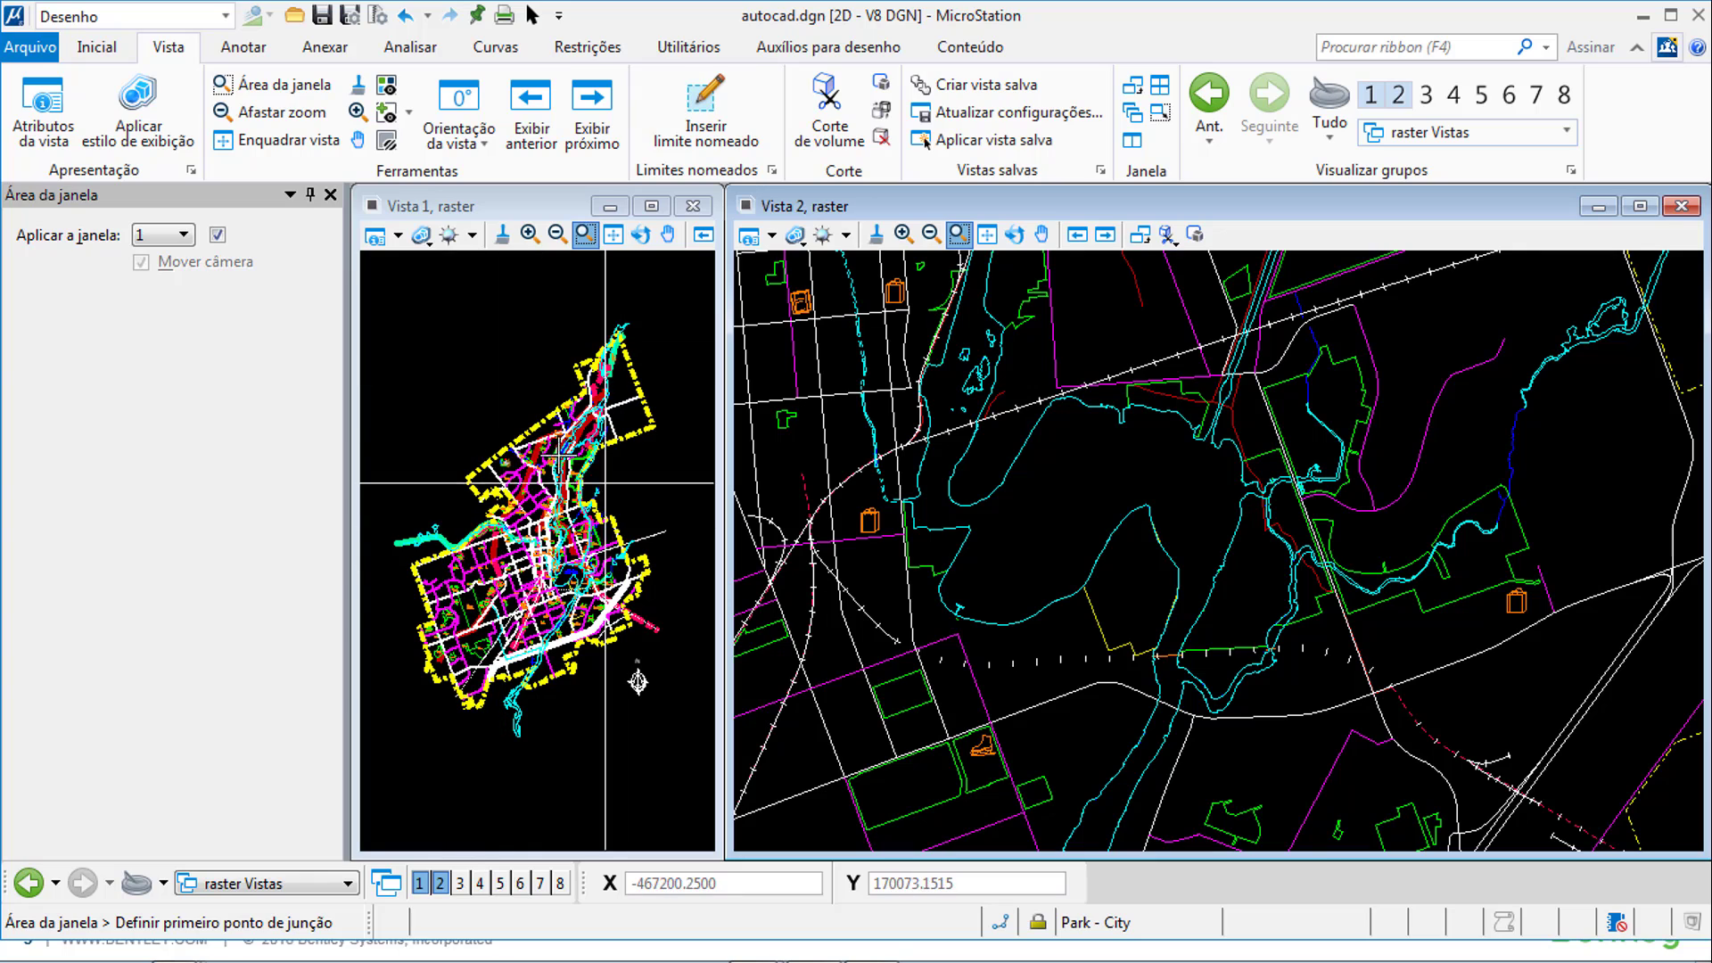
click(163, 234)
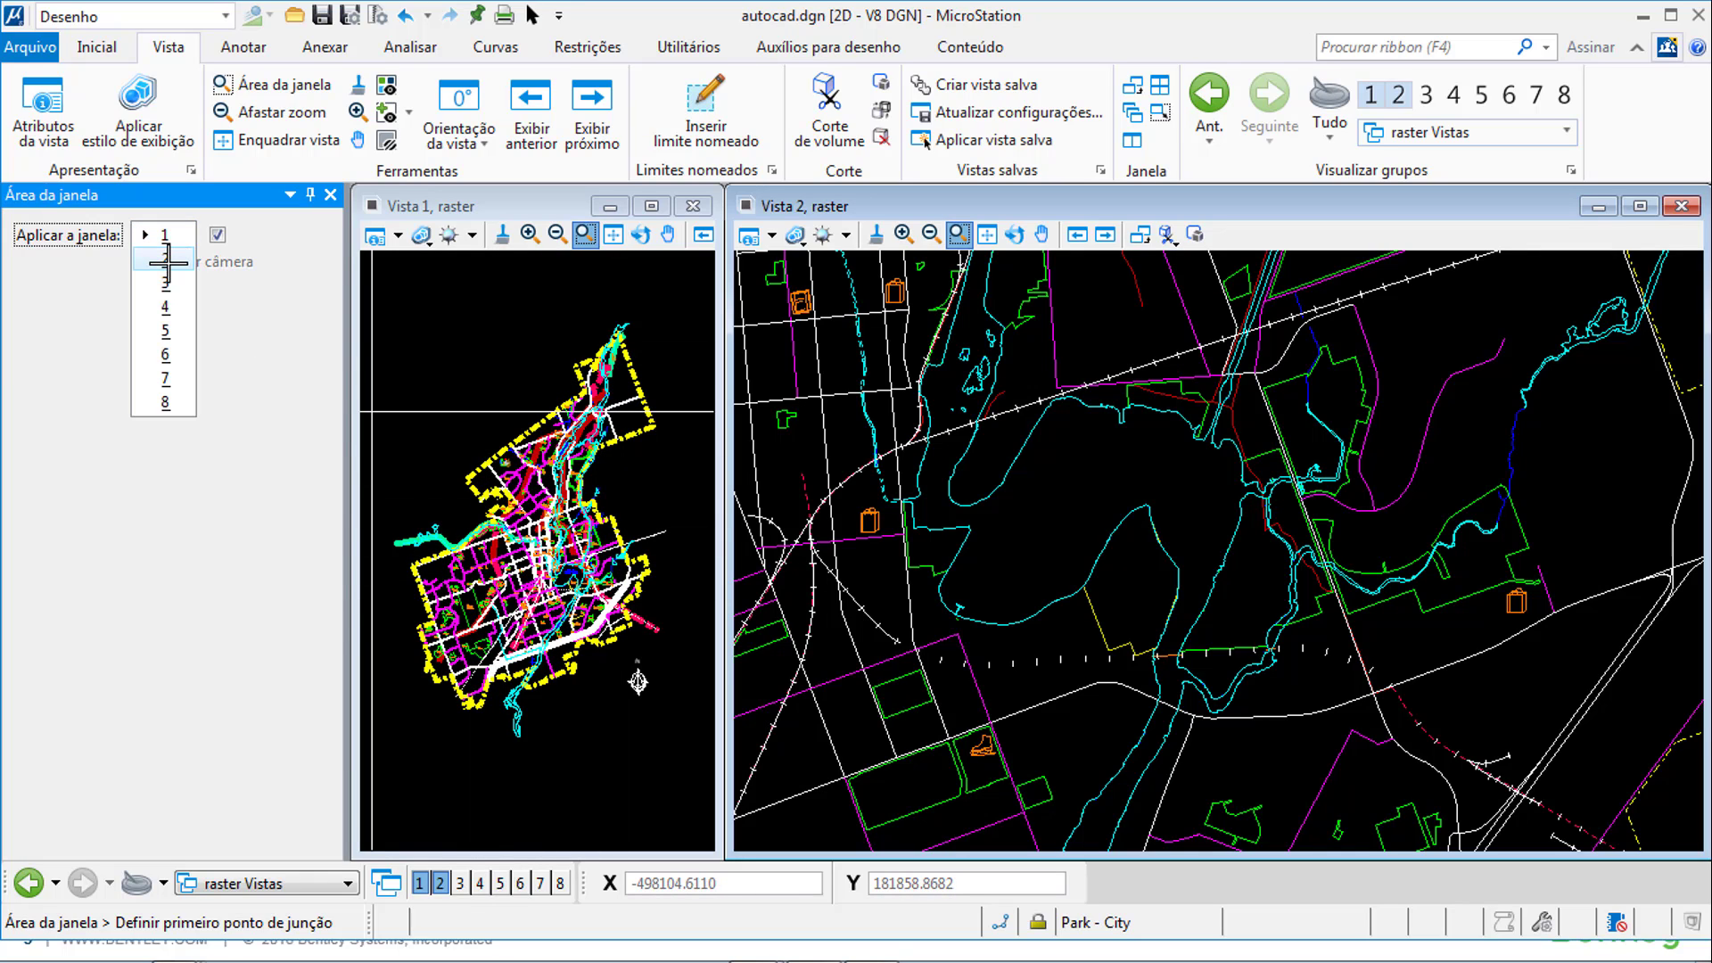
click(165, 261)
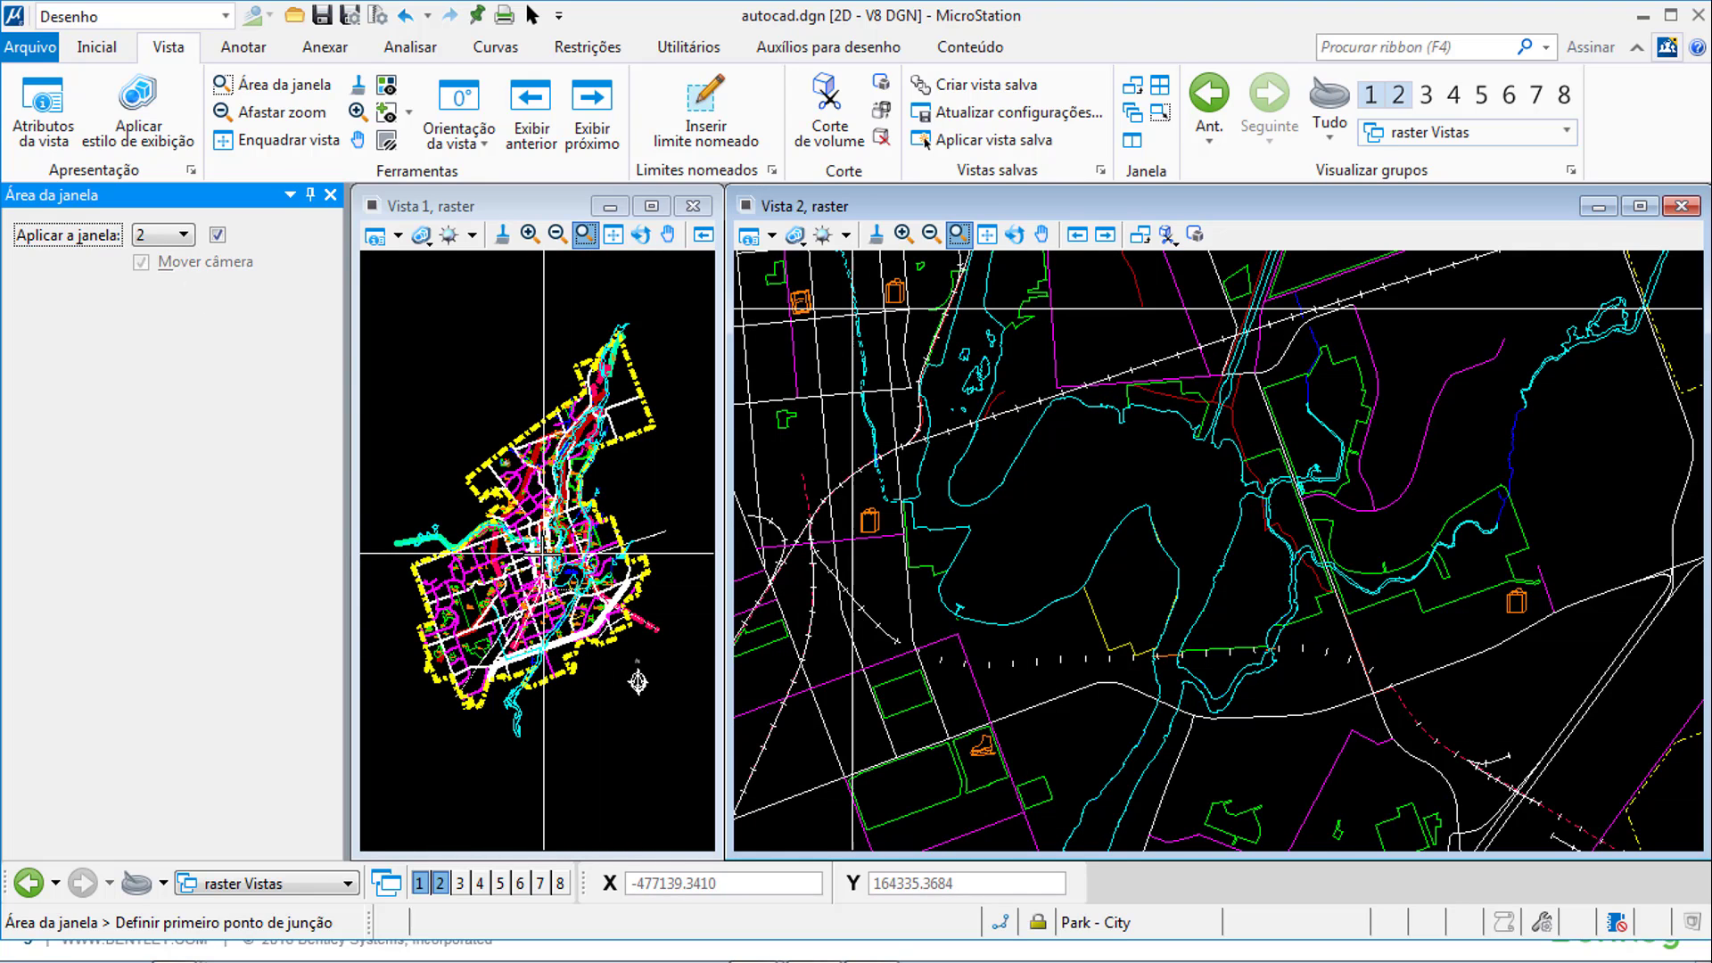
click(544, 553)
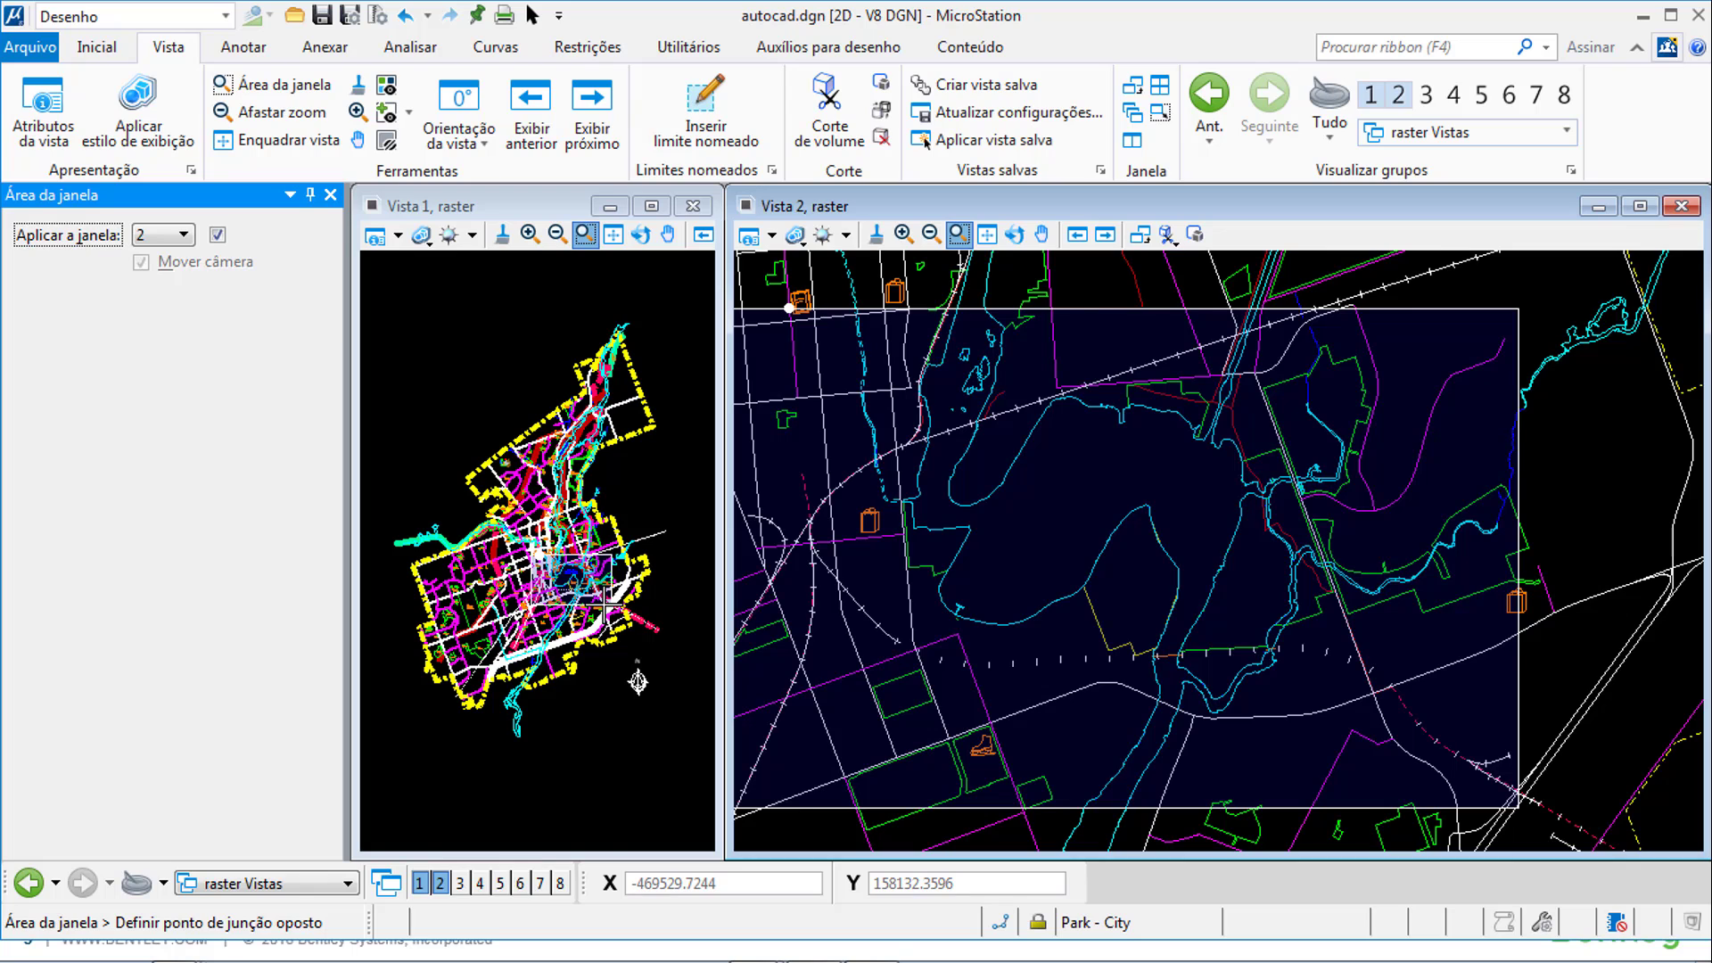
click(603, 604)
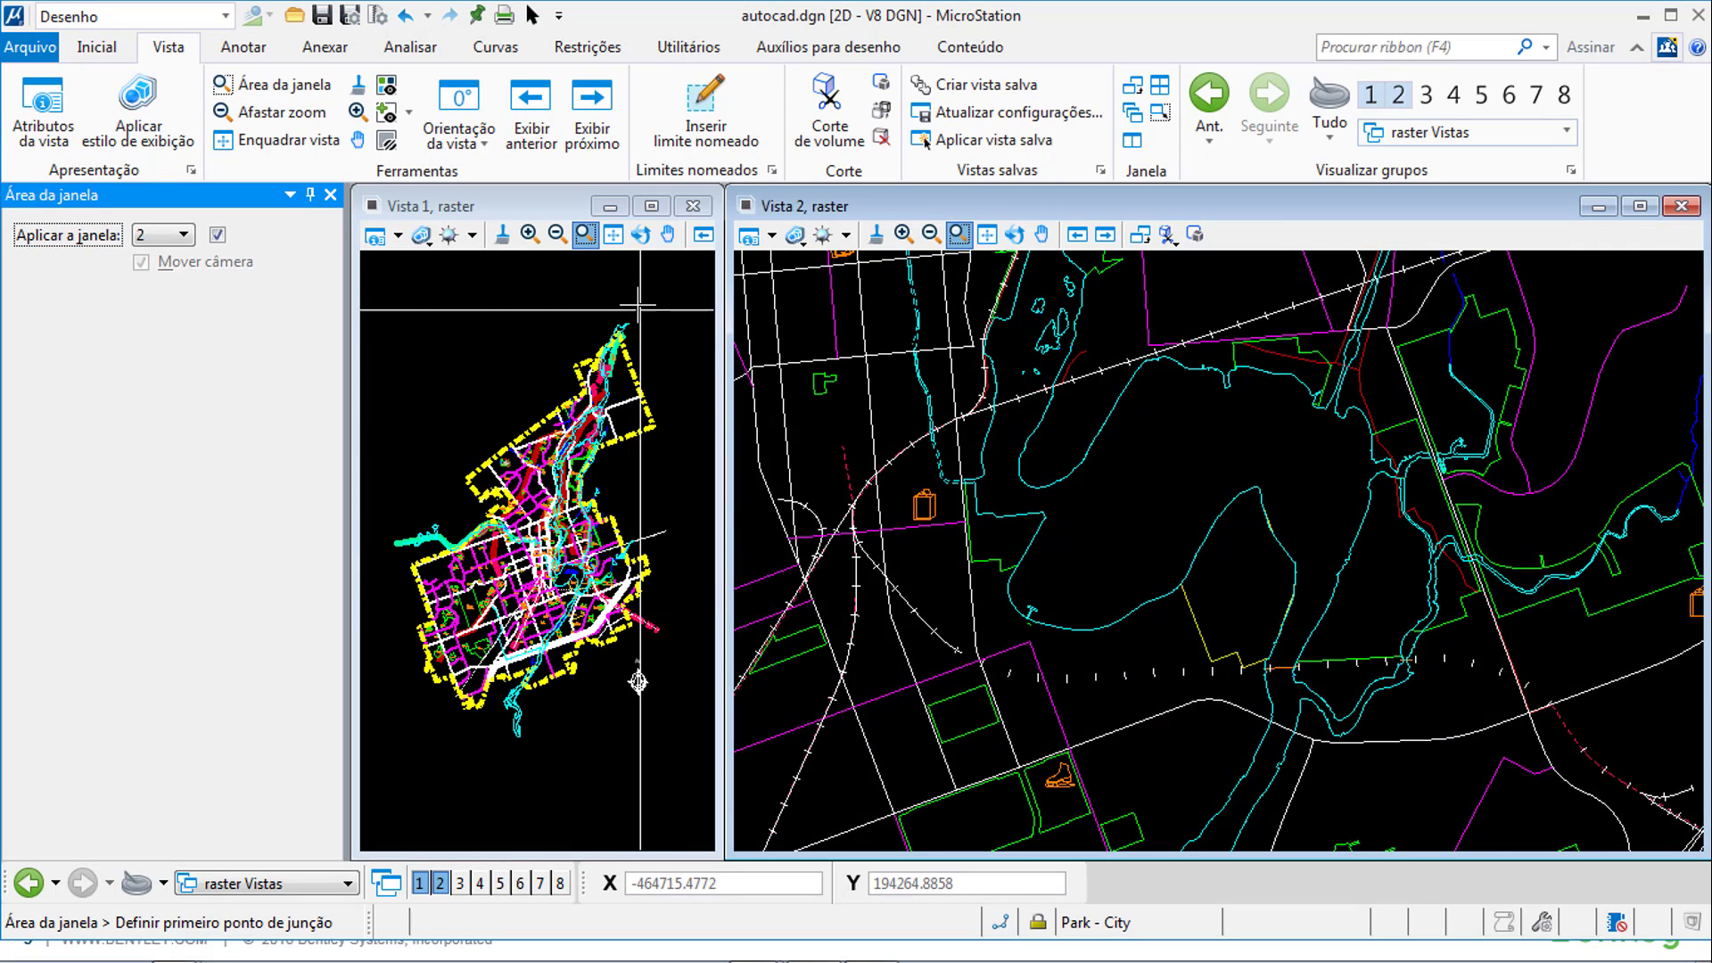
- Show the northern tip, western river, southern river end and north arrow in View 2 by defining window areas in View 1
click(573, 305)
click(641, 359)
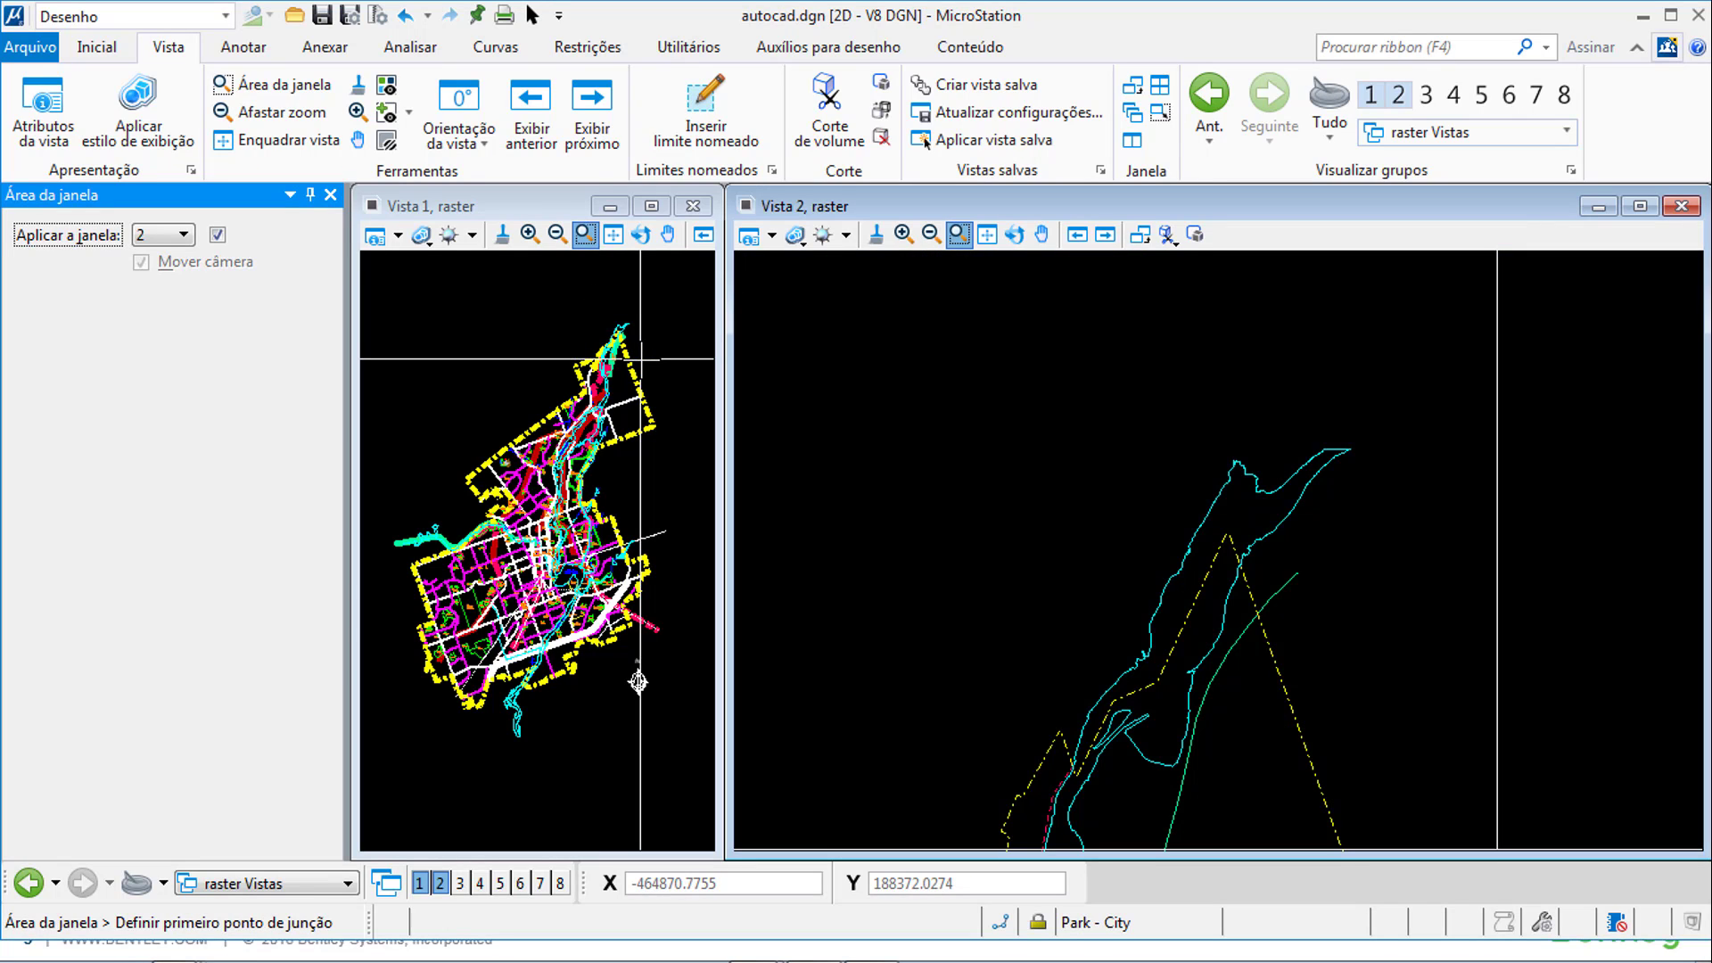
click(389, 521)
click(459, 565)
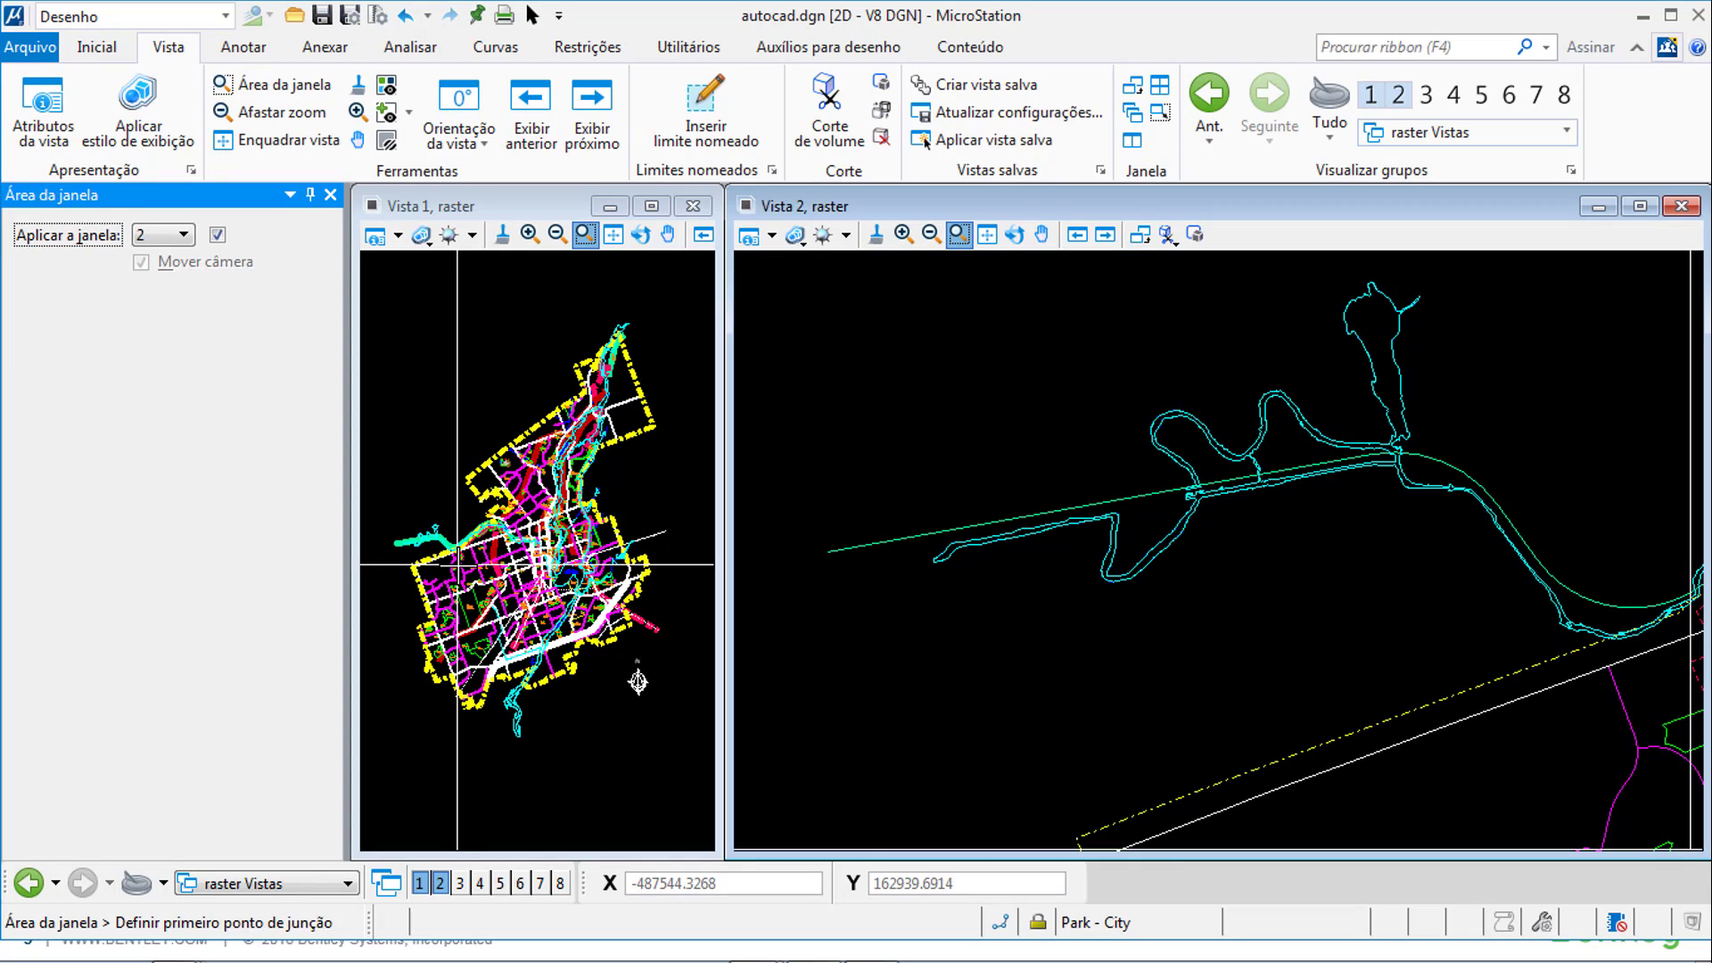
click(458, 682)
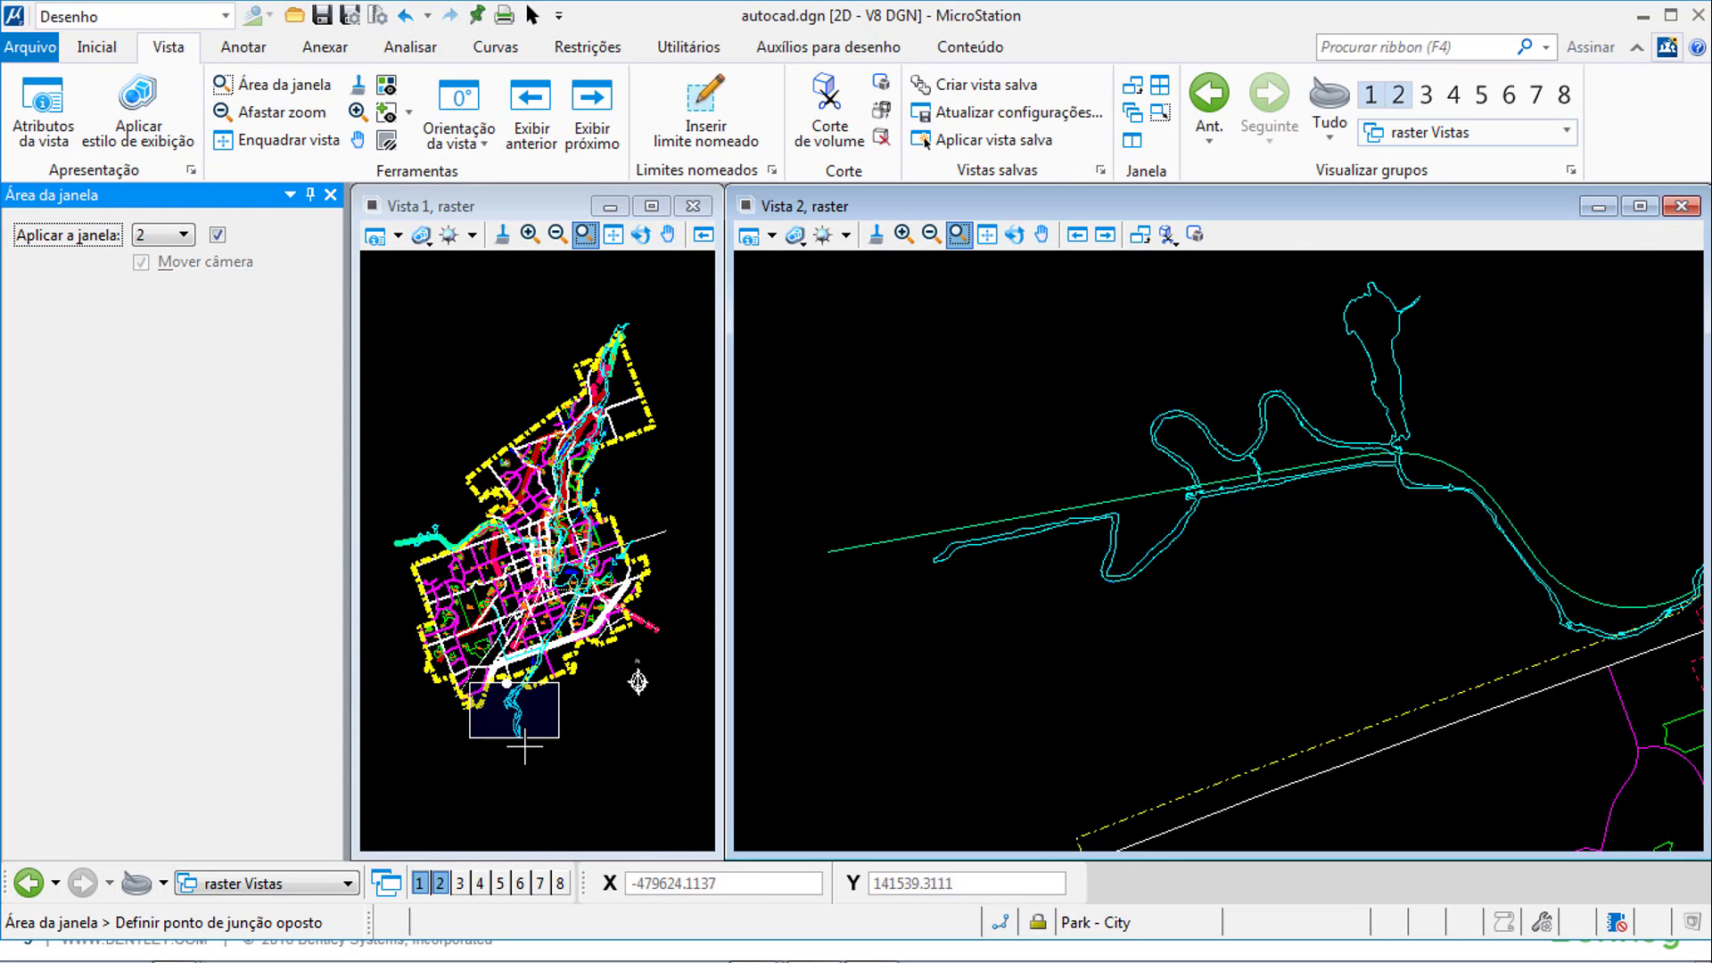
click(574, 754)
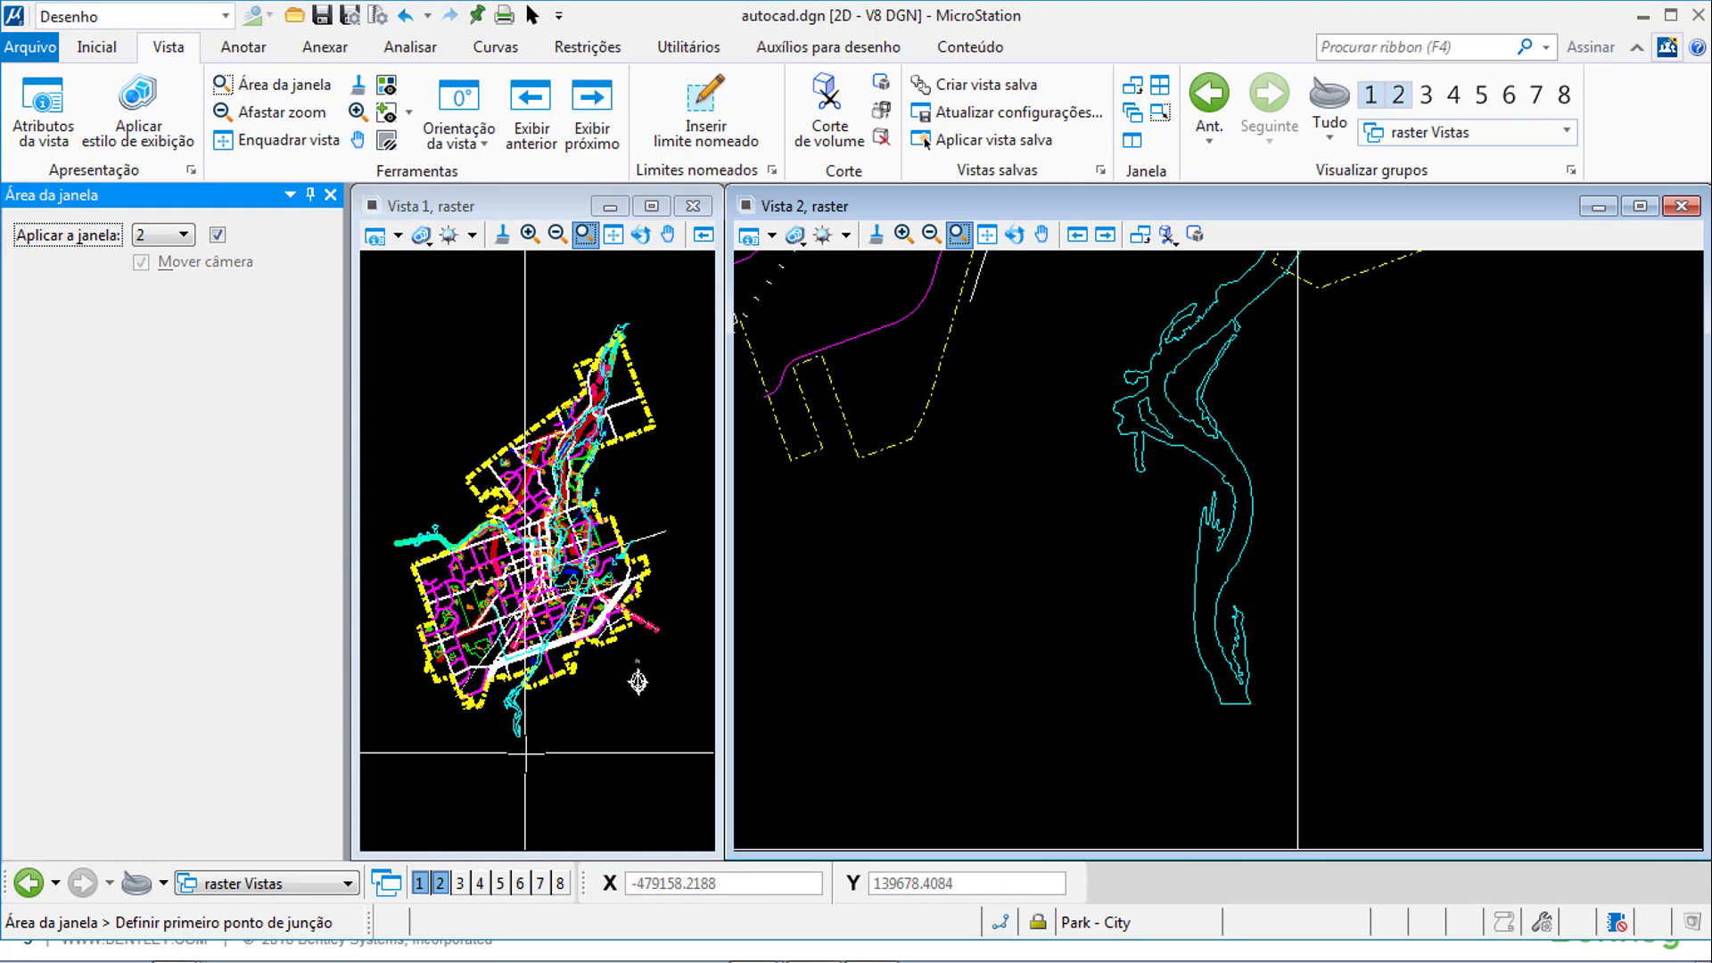
click(623, 660)
click(654, 709)
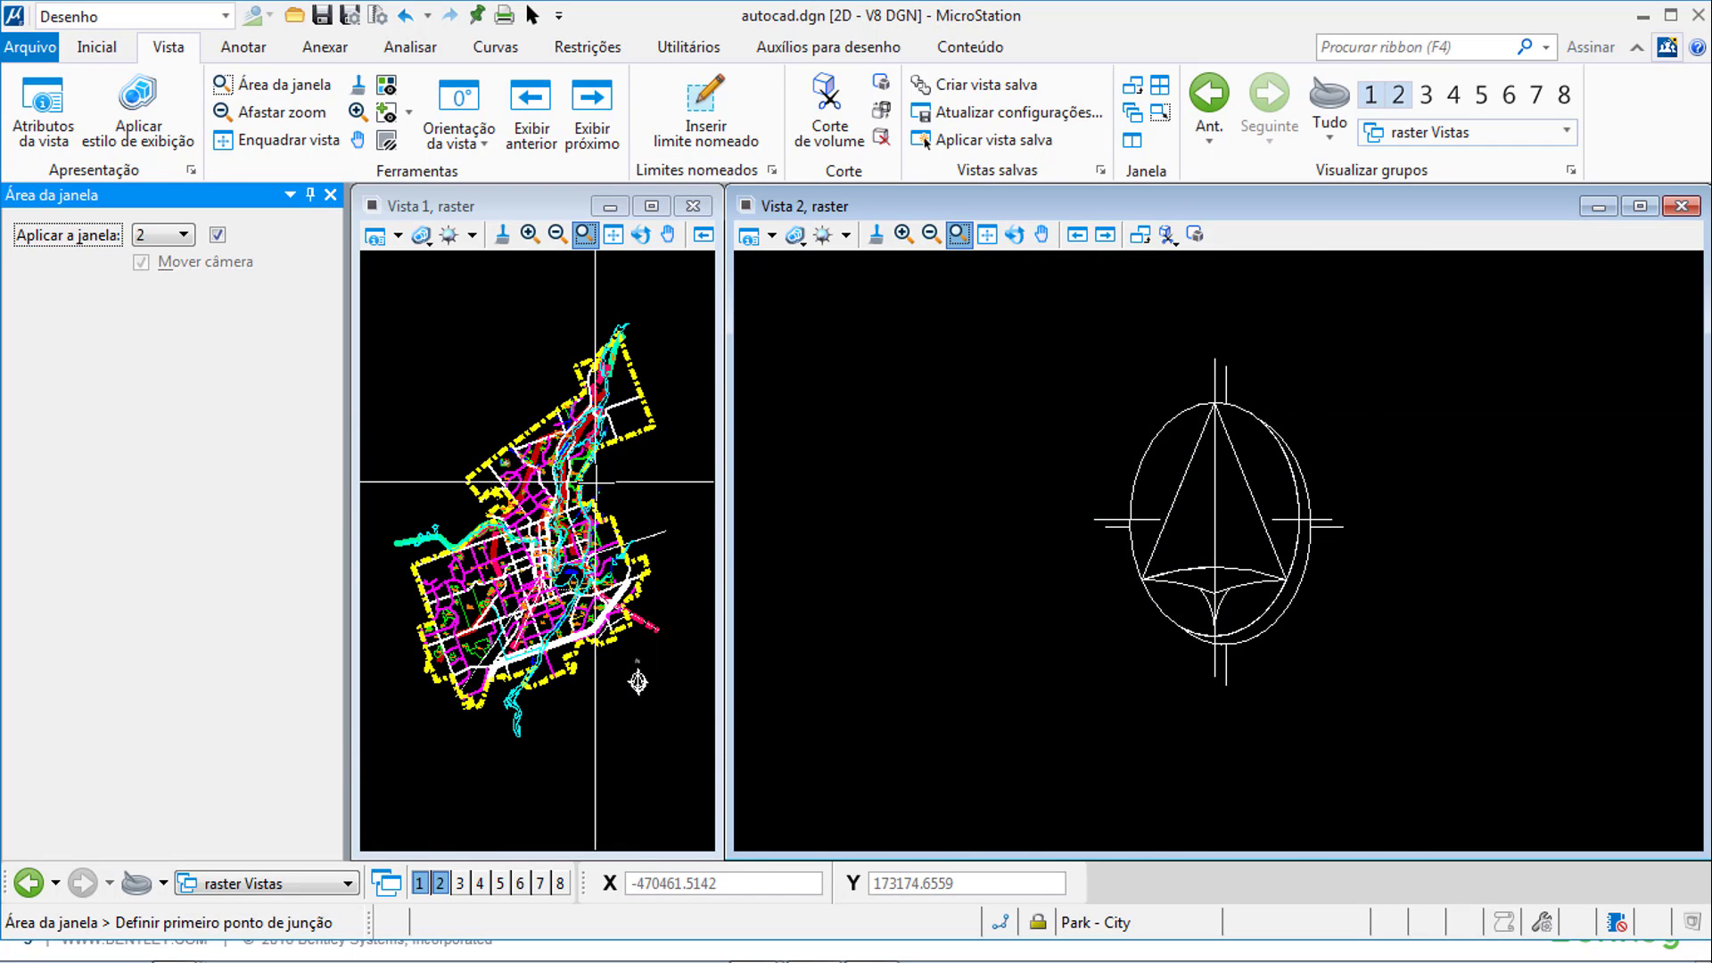
key(alt+Tab)
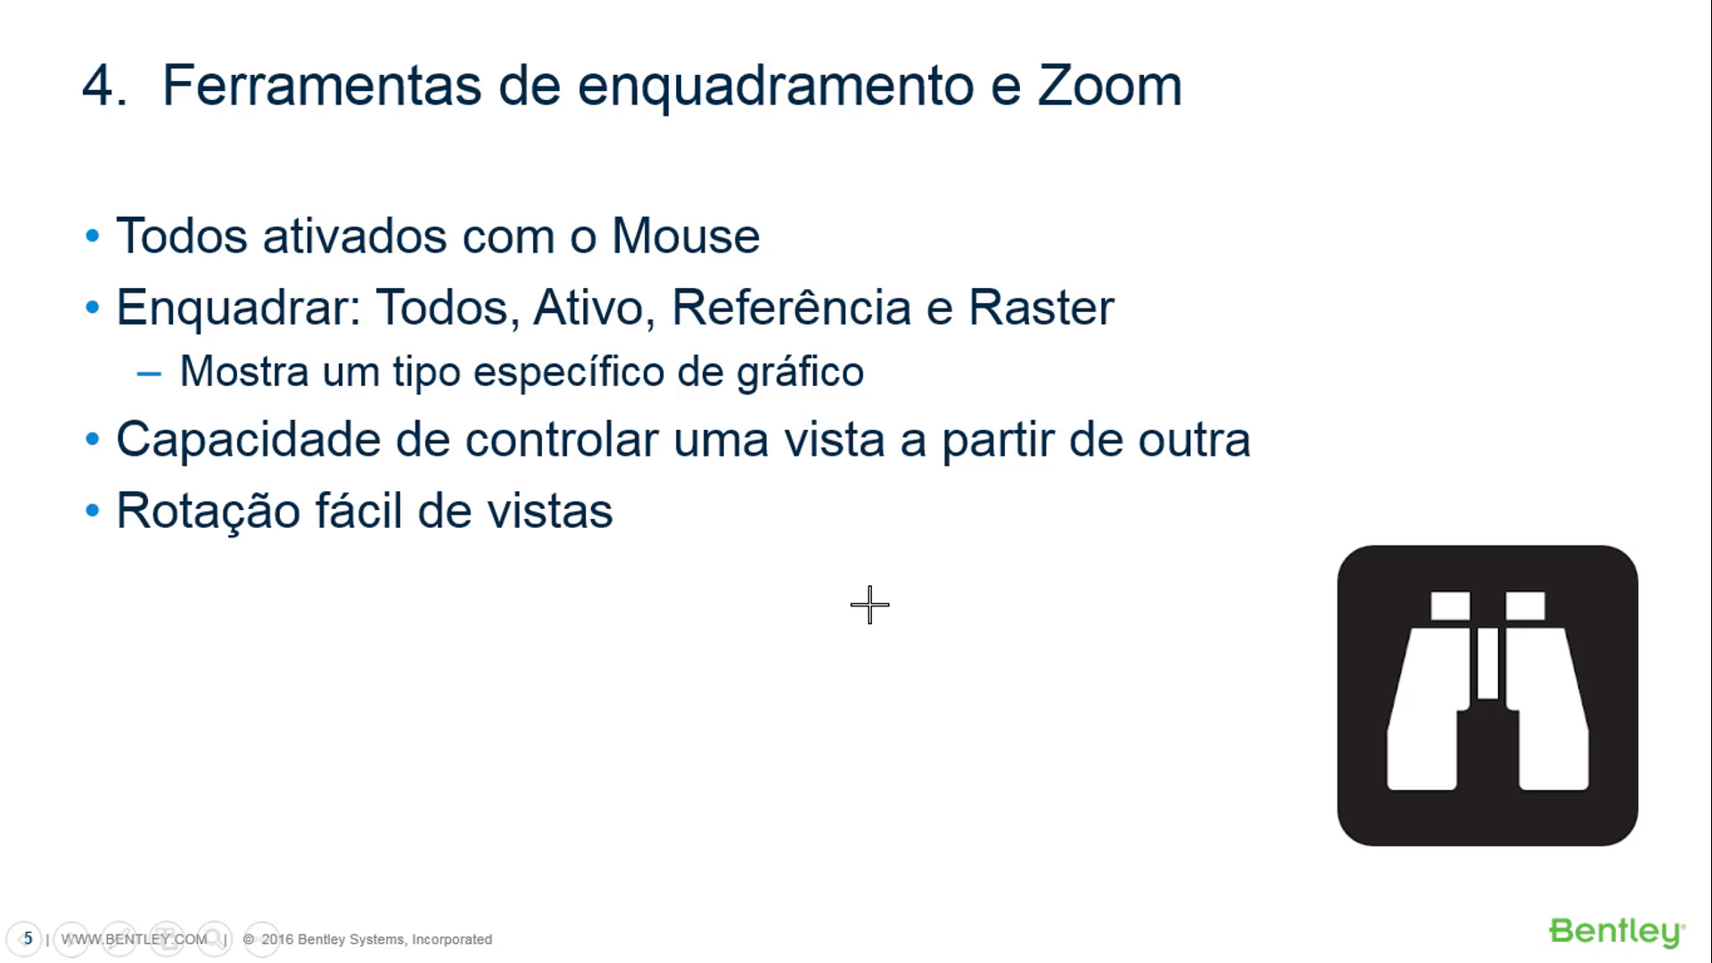
key(alt+Tab)
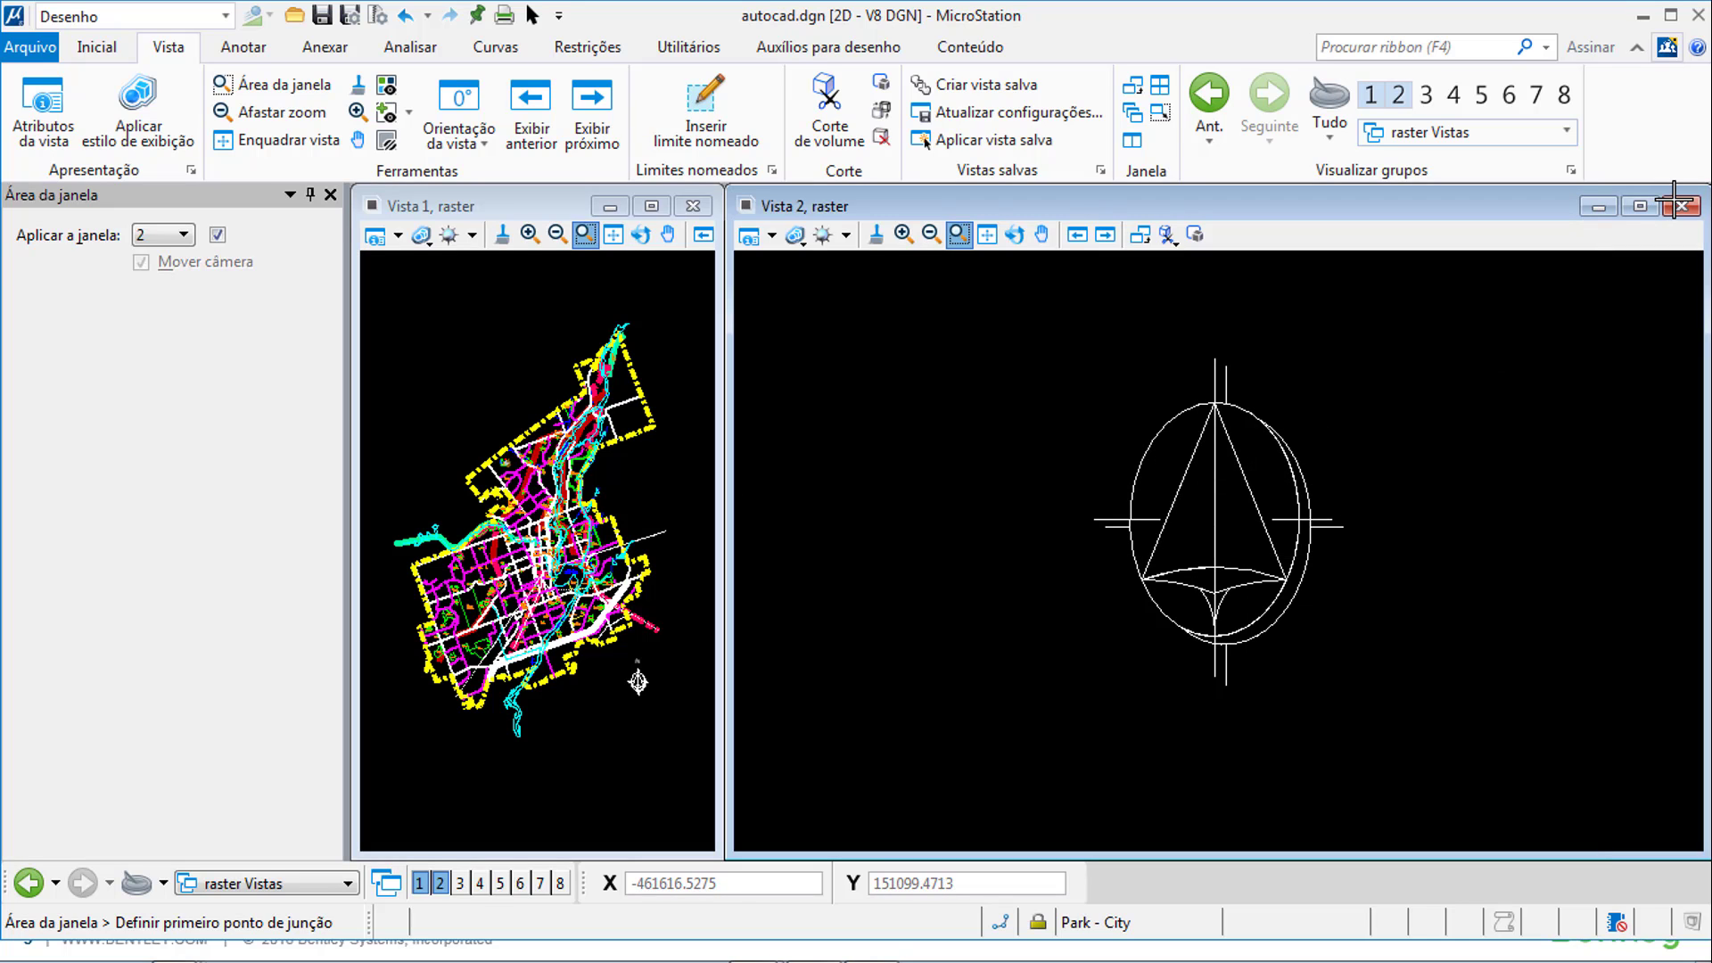
- Close View 2 and maximize View 1
click(1675, 200)
click(651, 206)
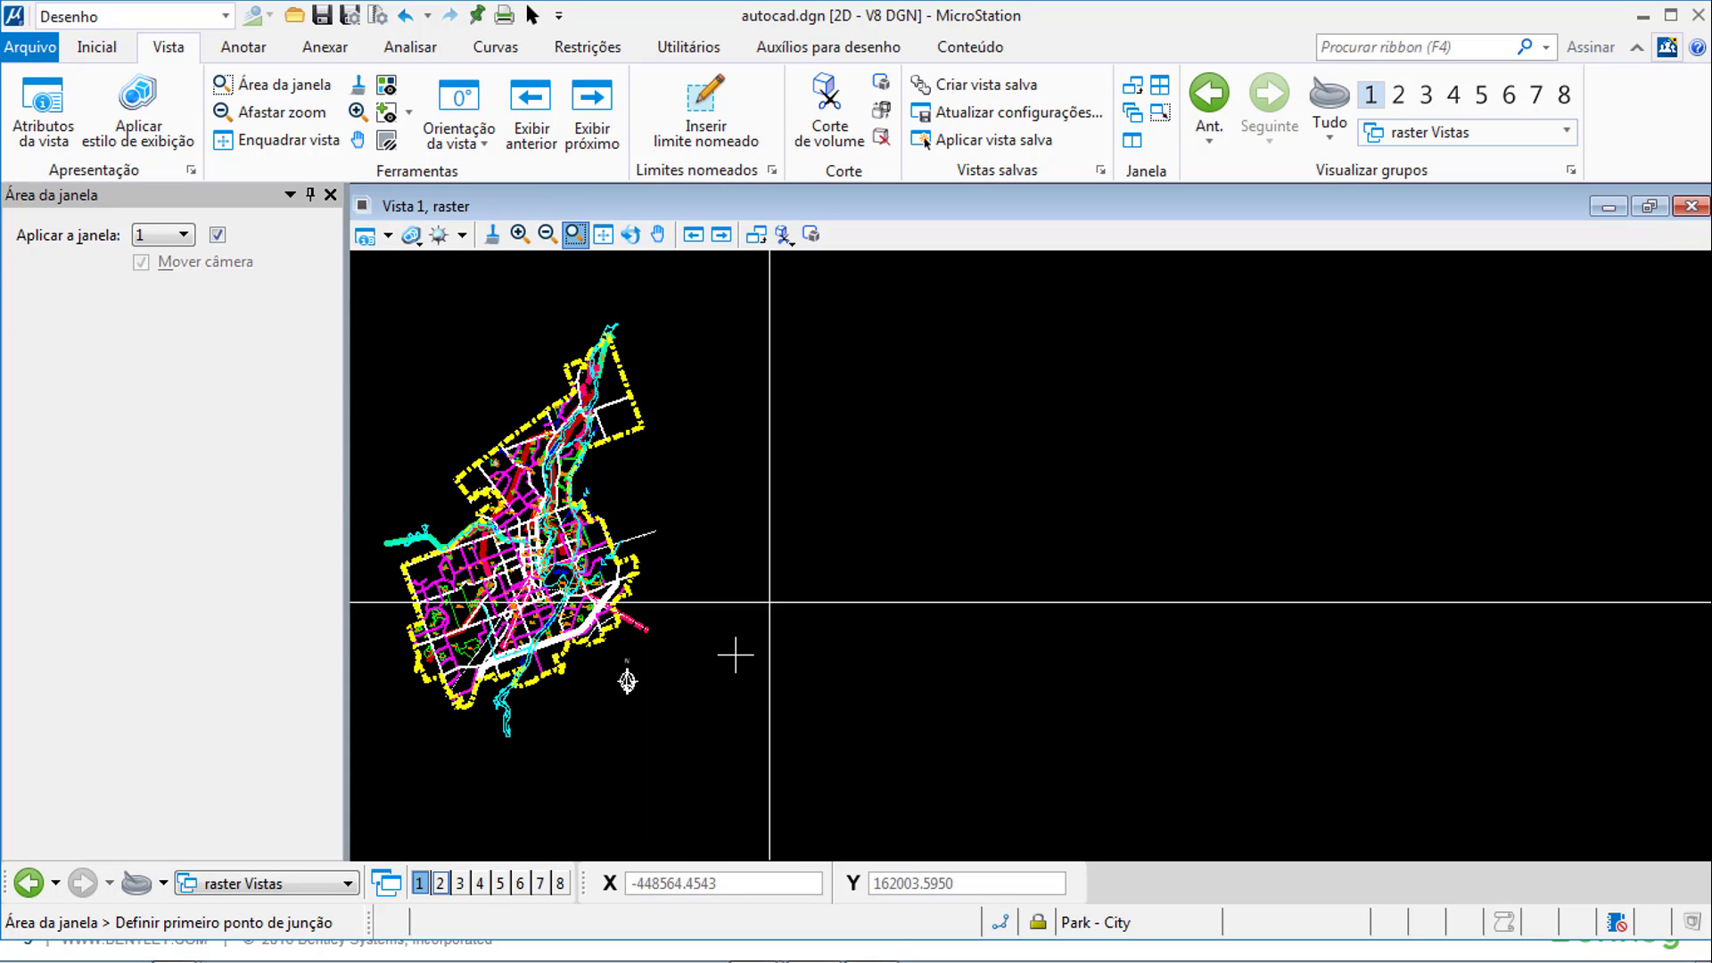
- Rotate View 1 with the 2 pontos method so the street beside the SHERBROOKE label runs horizontally
scroll(448, 574, up, 5)
scroll(808, 517, up, 2)
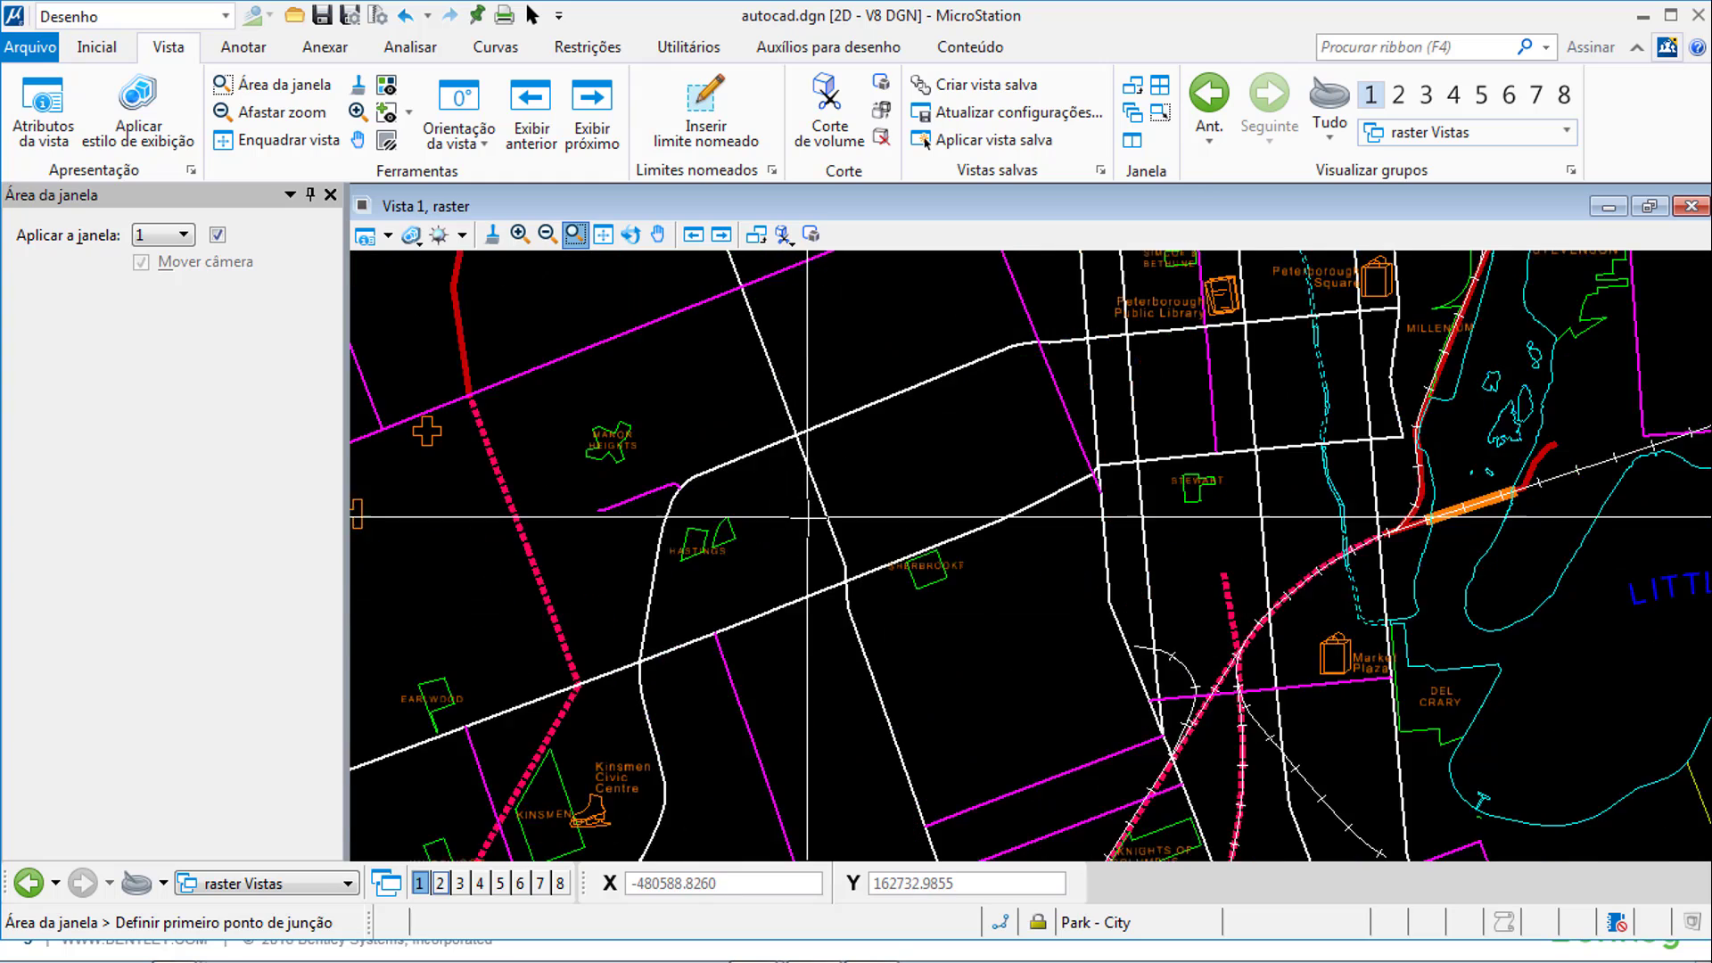
scroll(807, 517, up, 1)
scroll(1089, 609, up, 1)
middle_drag(1145, 658, 1075, 704)
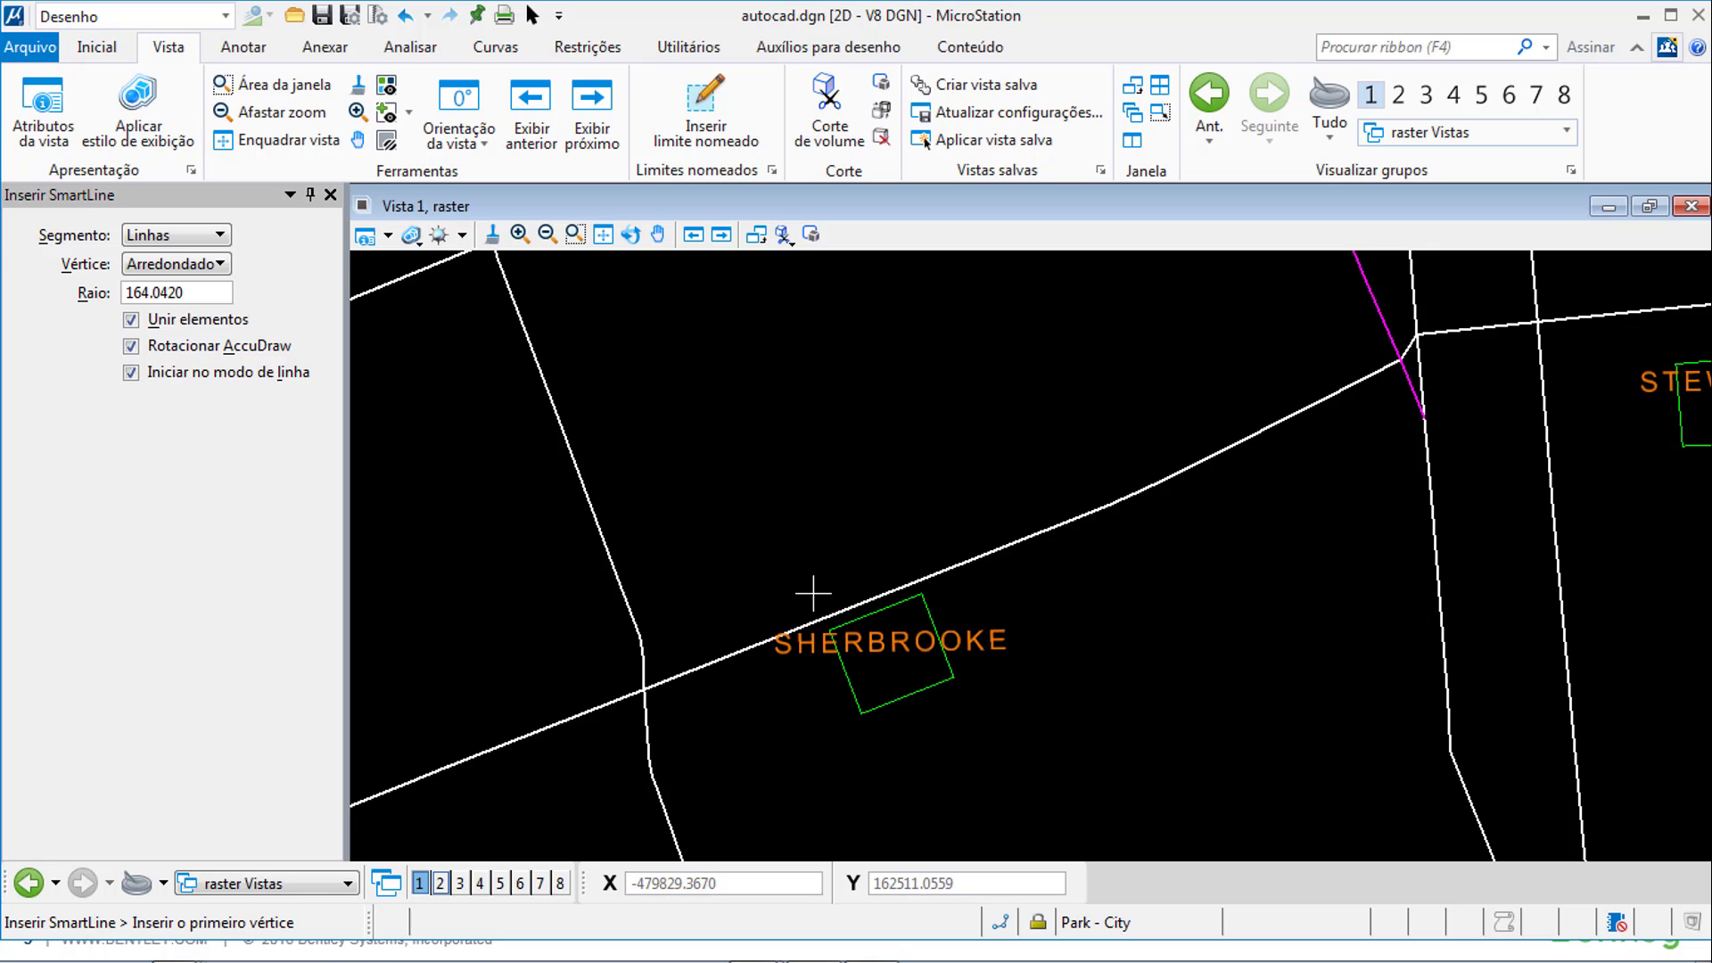
click(631, 233)
click(204, 229)
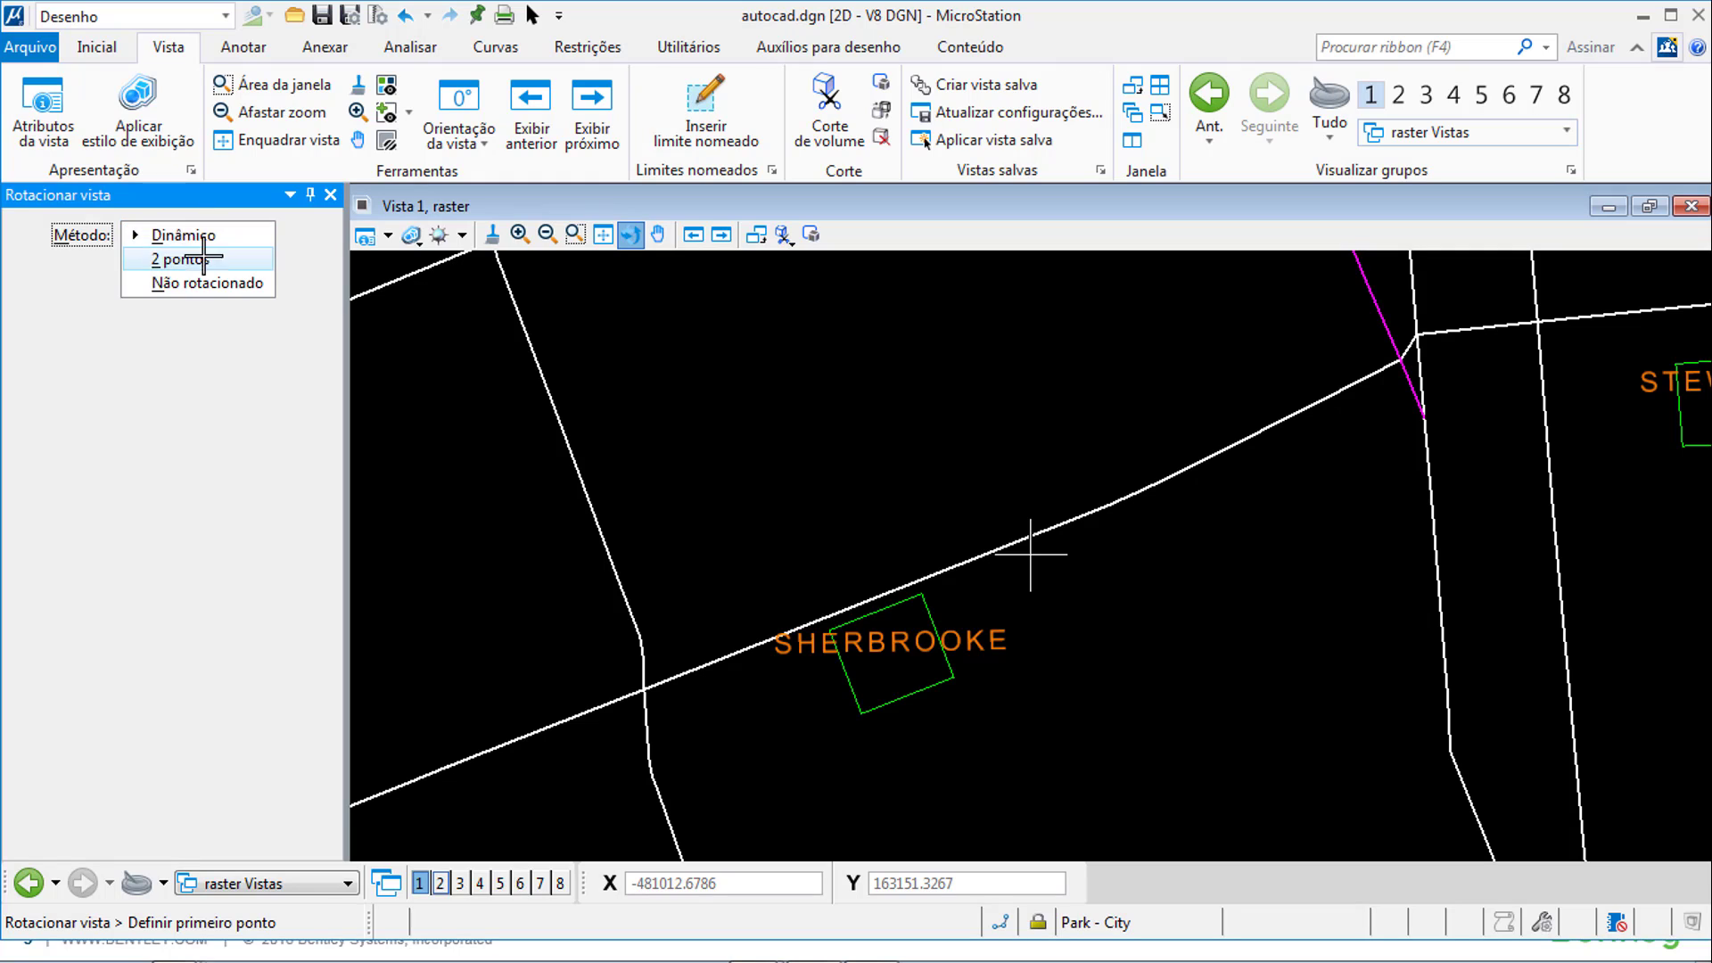
click(172, 258)
click(646, 683)
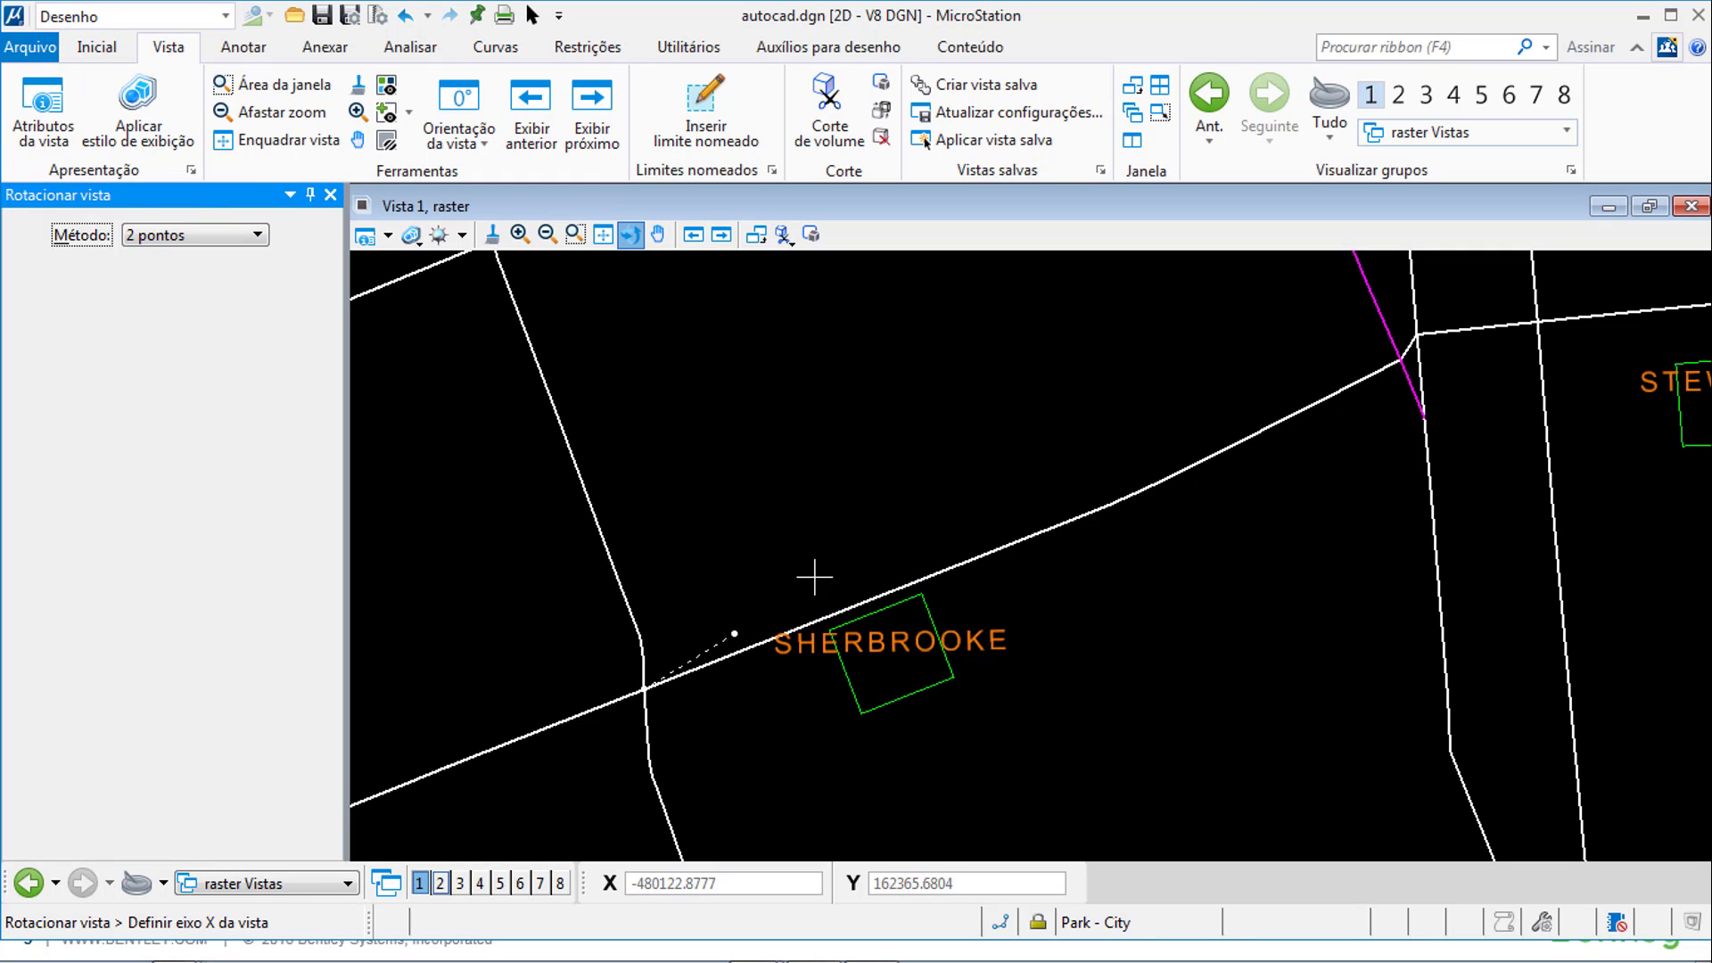
click(999, 556)
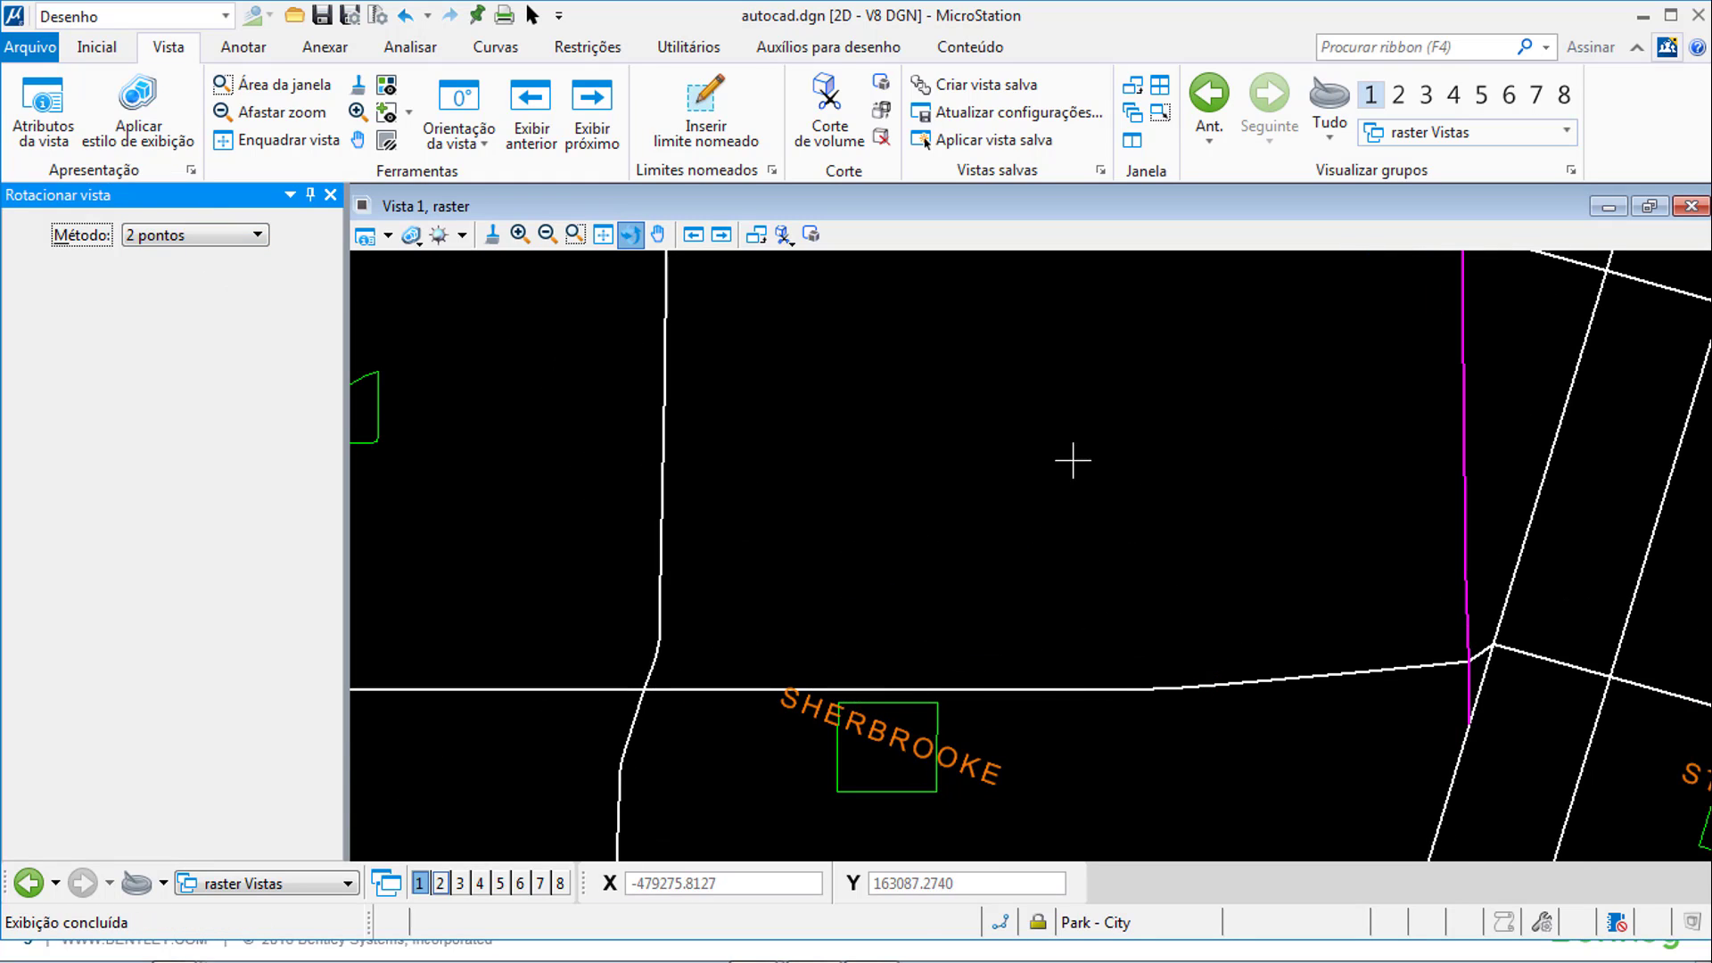
- Draw an orthogonal rectangular block just above the horizontal street, up and to the right of the SHERBROOKE label
click(99, 45)
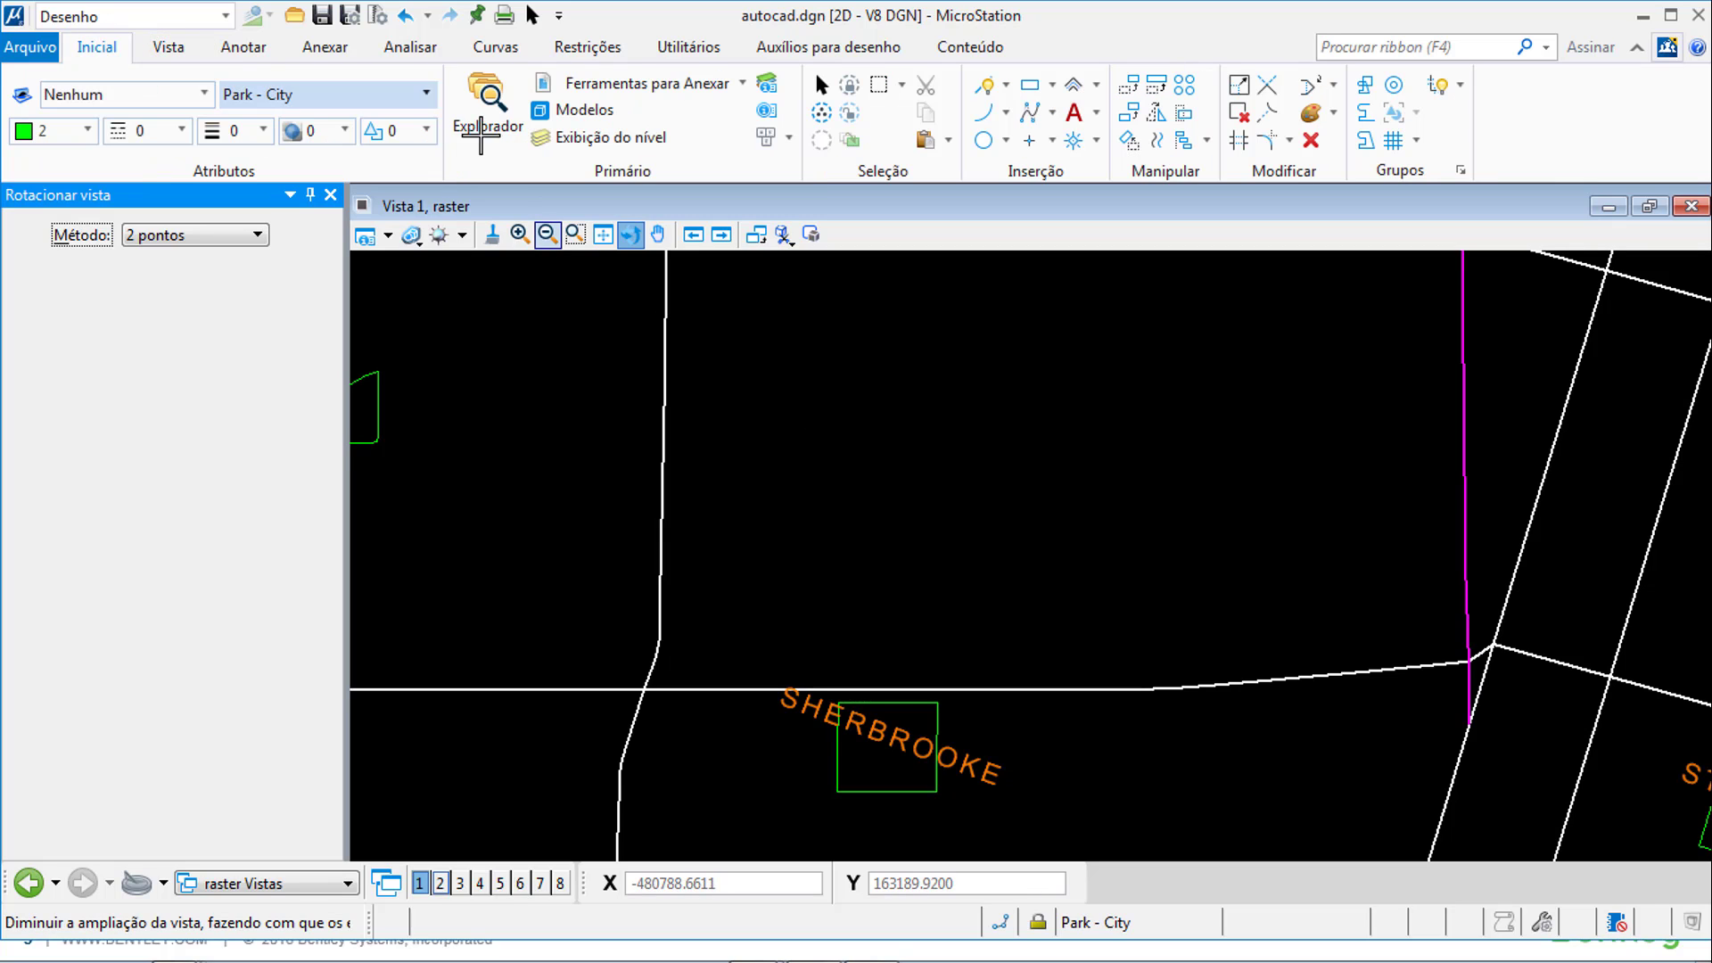
click(1033, 84)
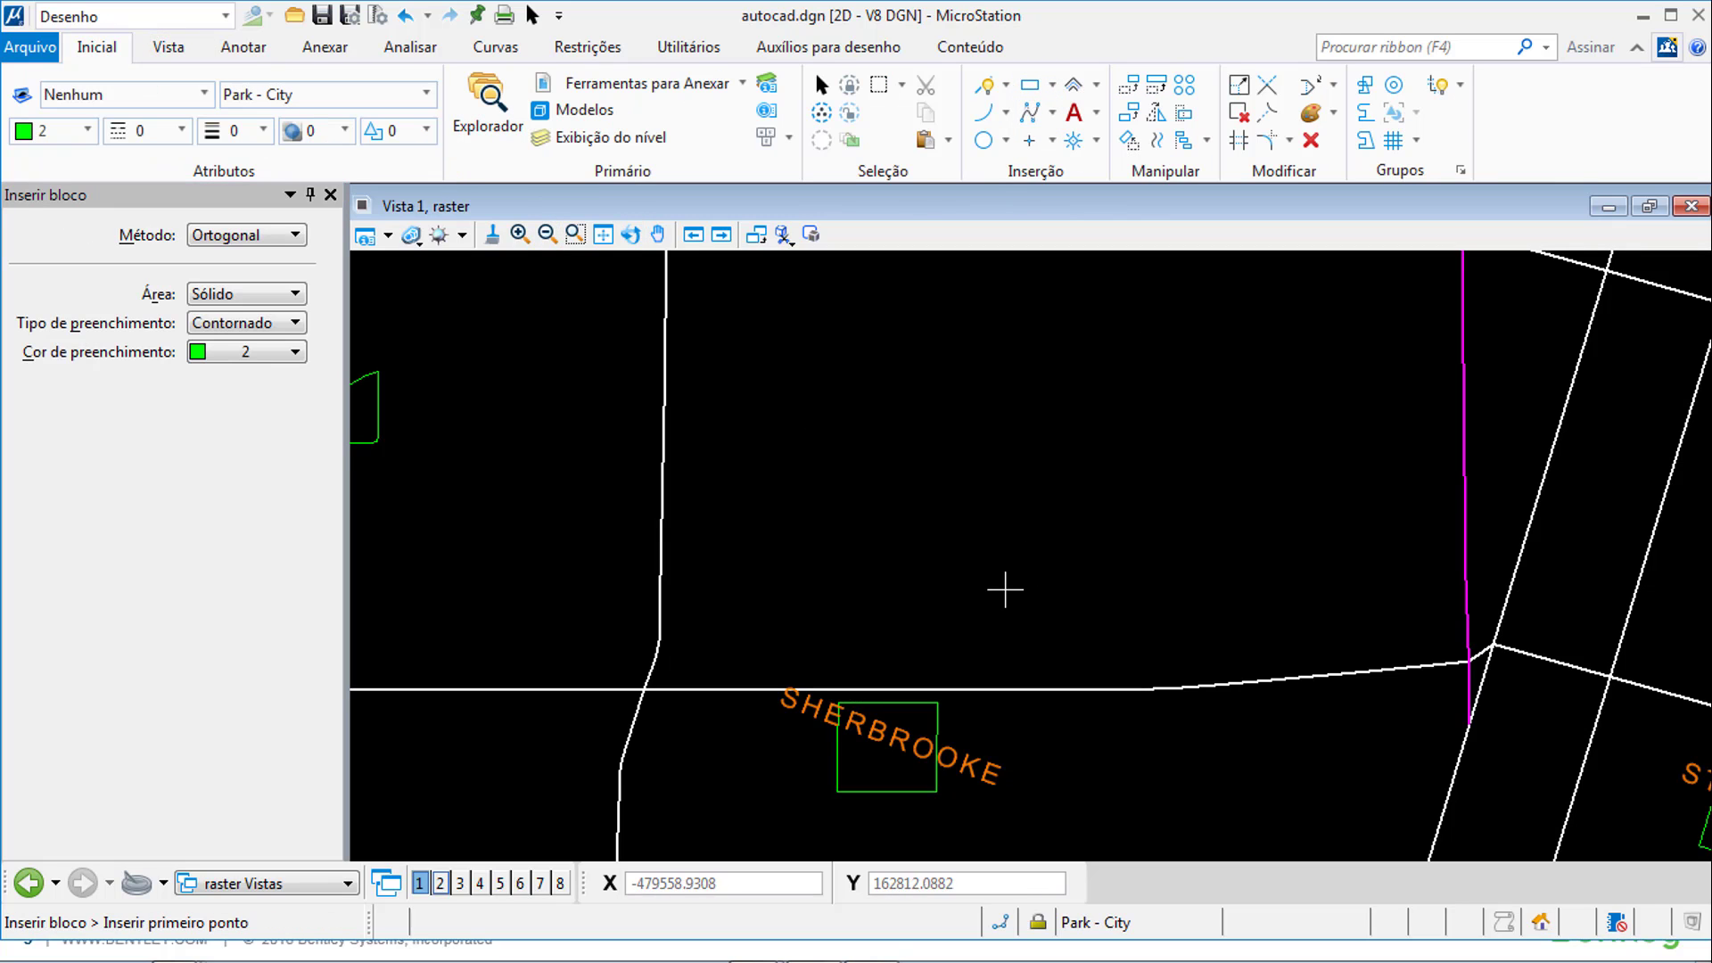
click(1005, 589)
click(1172, 669)
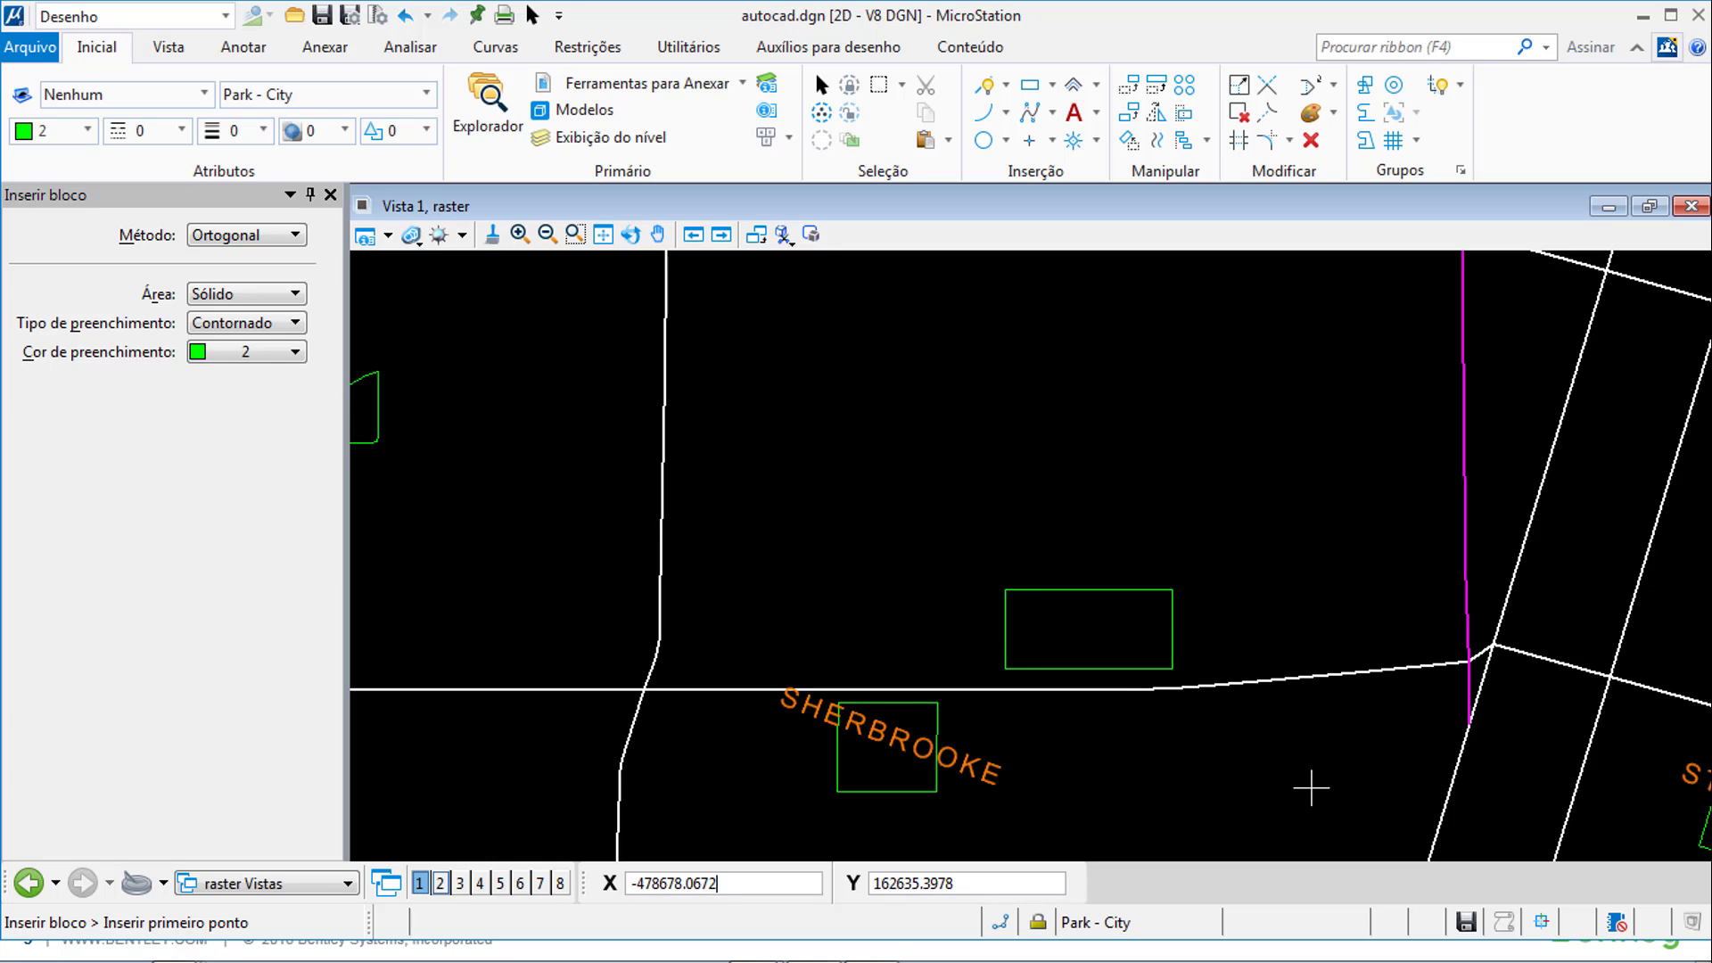
- Return View 1 to its unrotated orientation with the Não rotacionado method and show the whole city map
click(626, 233)
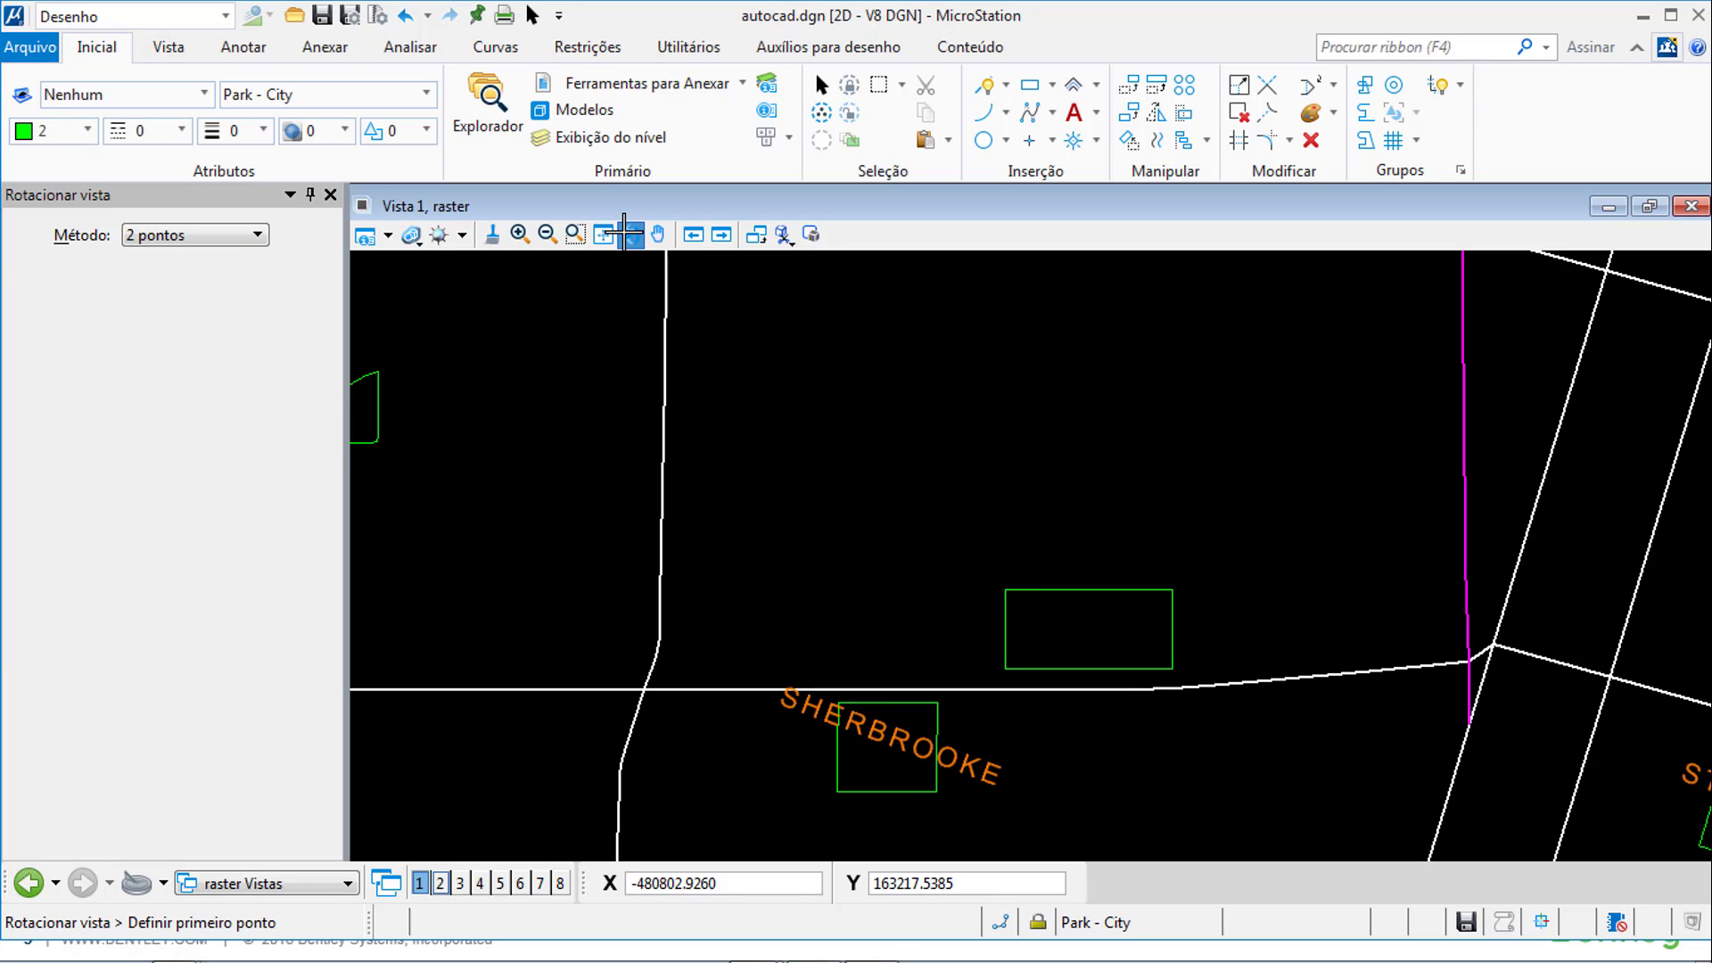
click(178, 234)
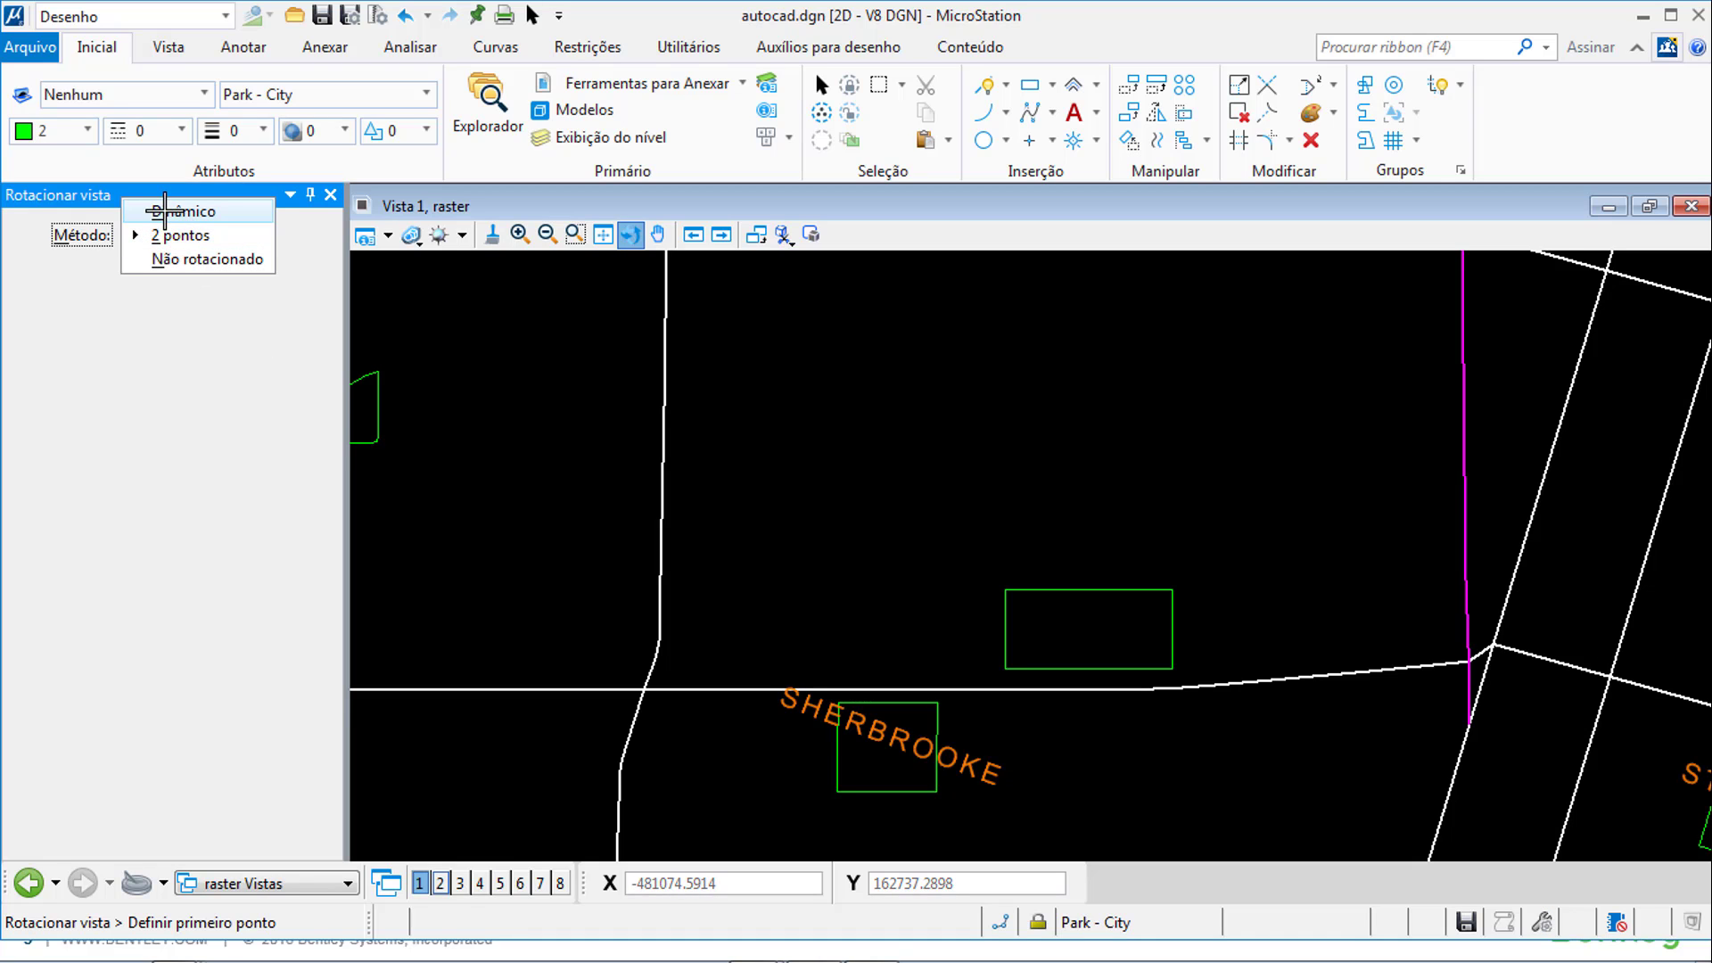
click(170, 258)
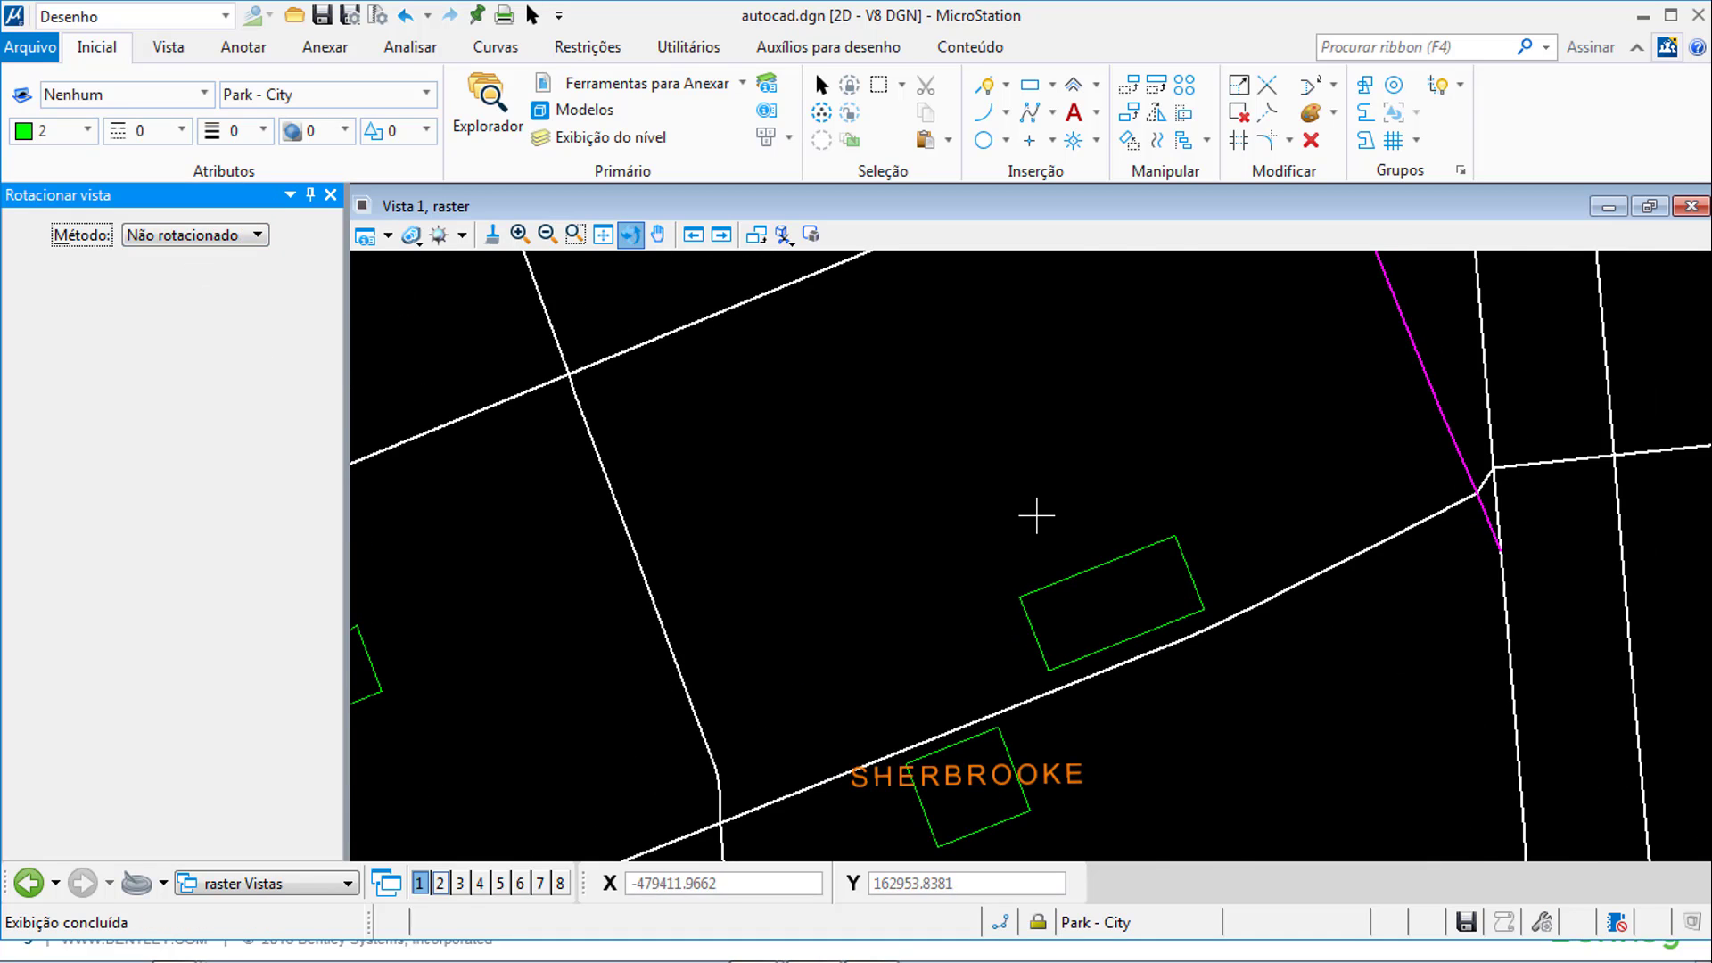
scroll(1036, 516, down, 10)
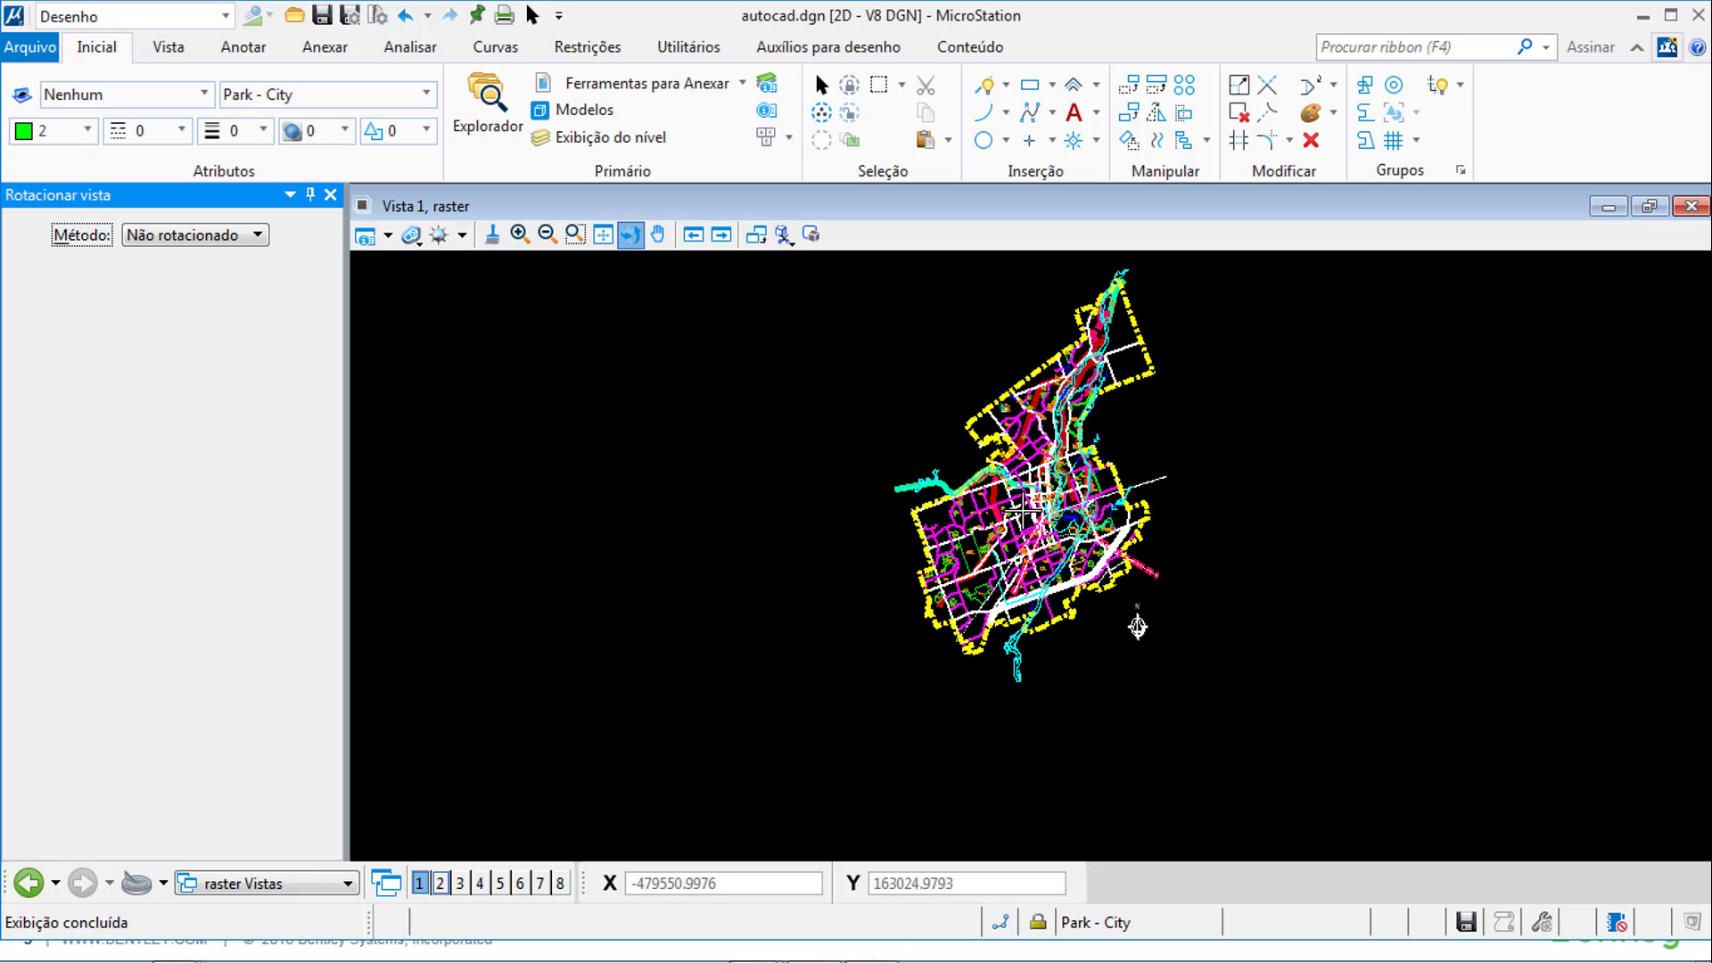
key(alt+Tab)
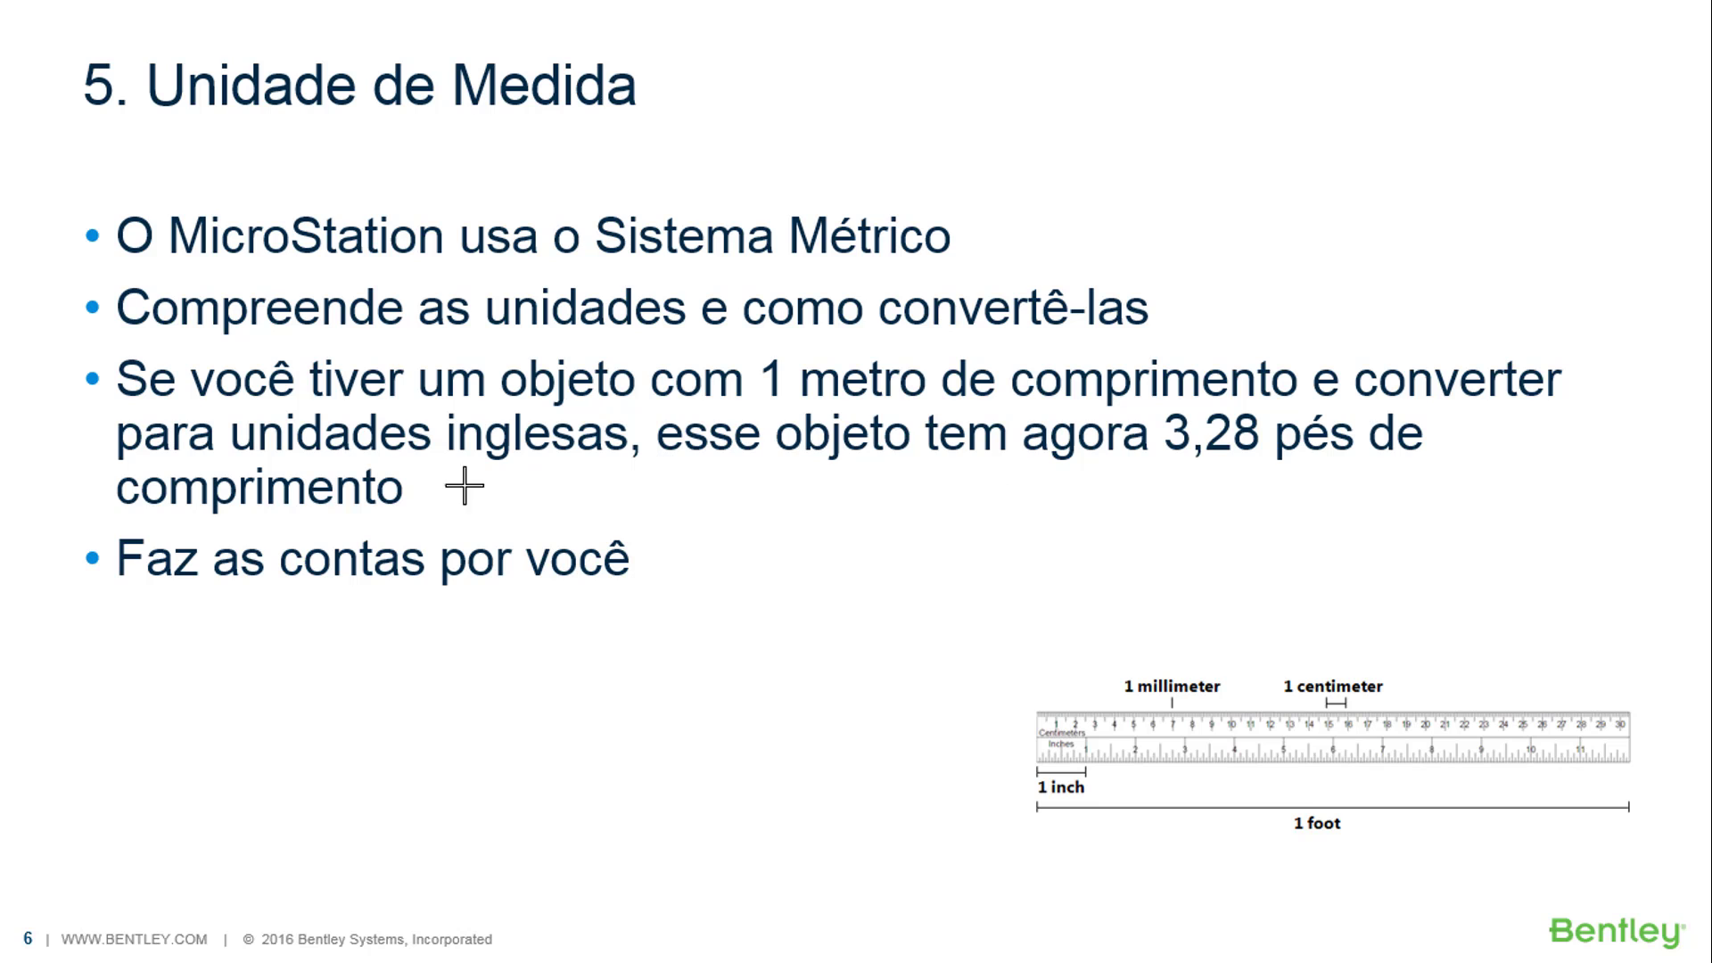
key(alt+Tab)
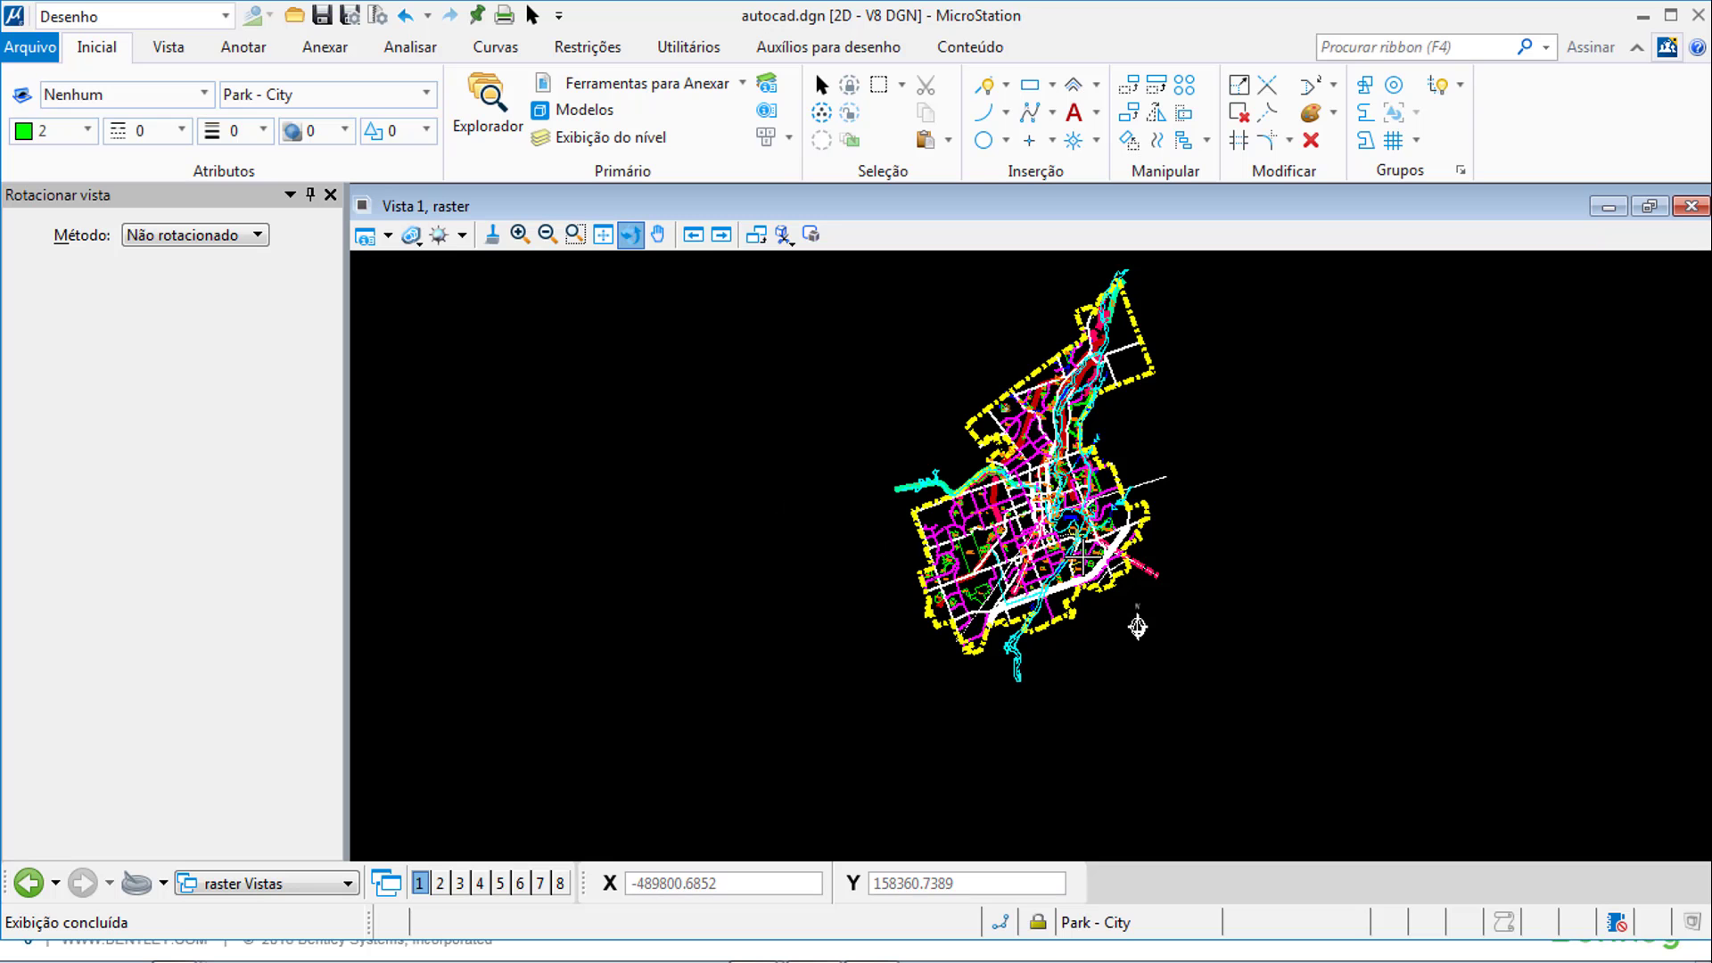
- Set the drawing's working units to Metros and Centímetros
click(1290, 519)
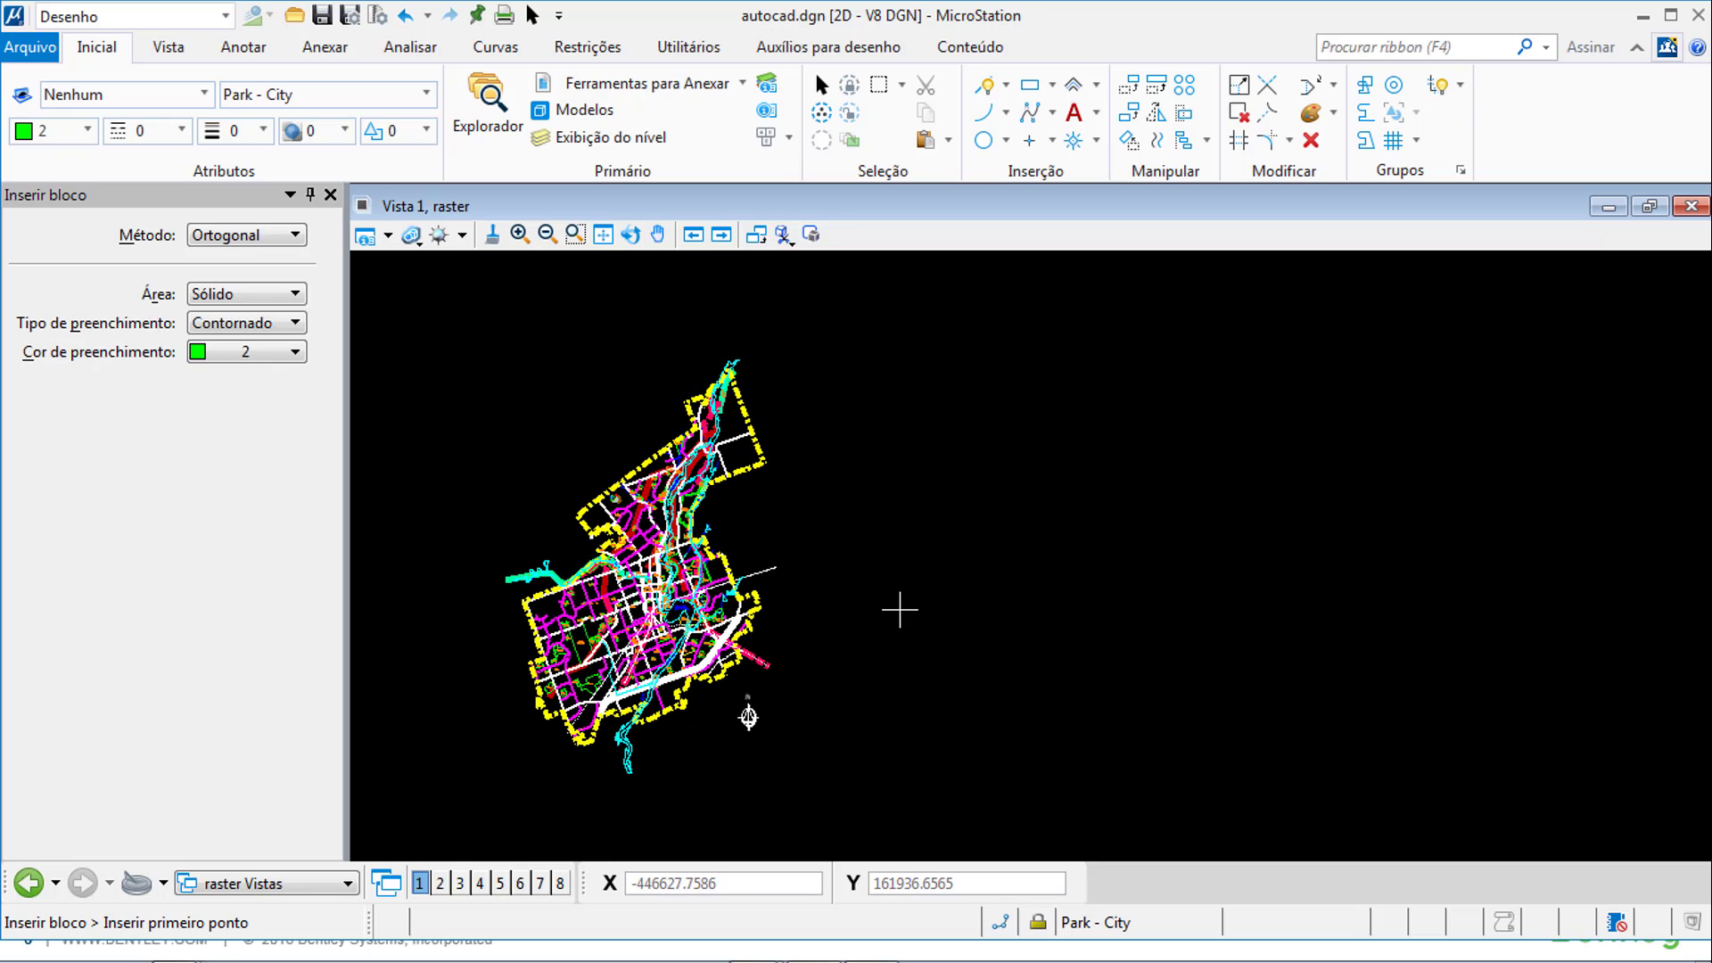
click(630, 234)
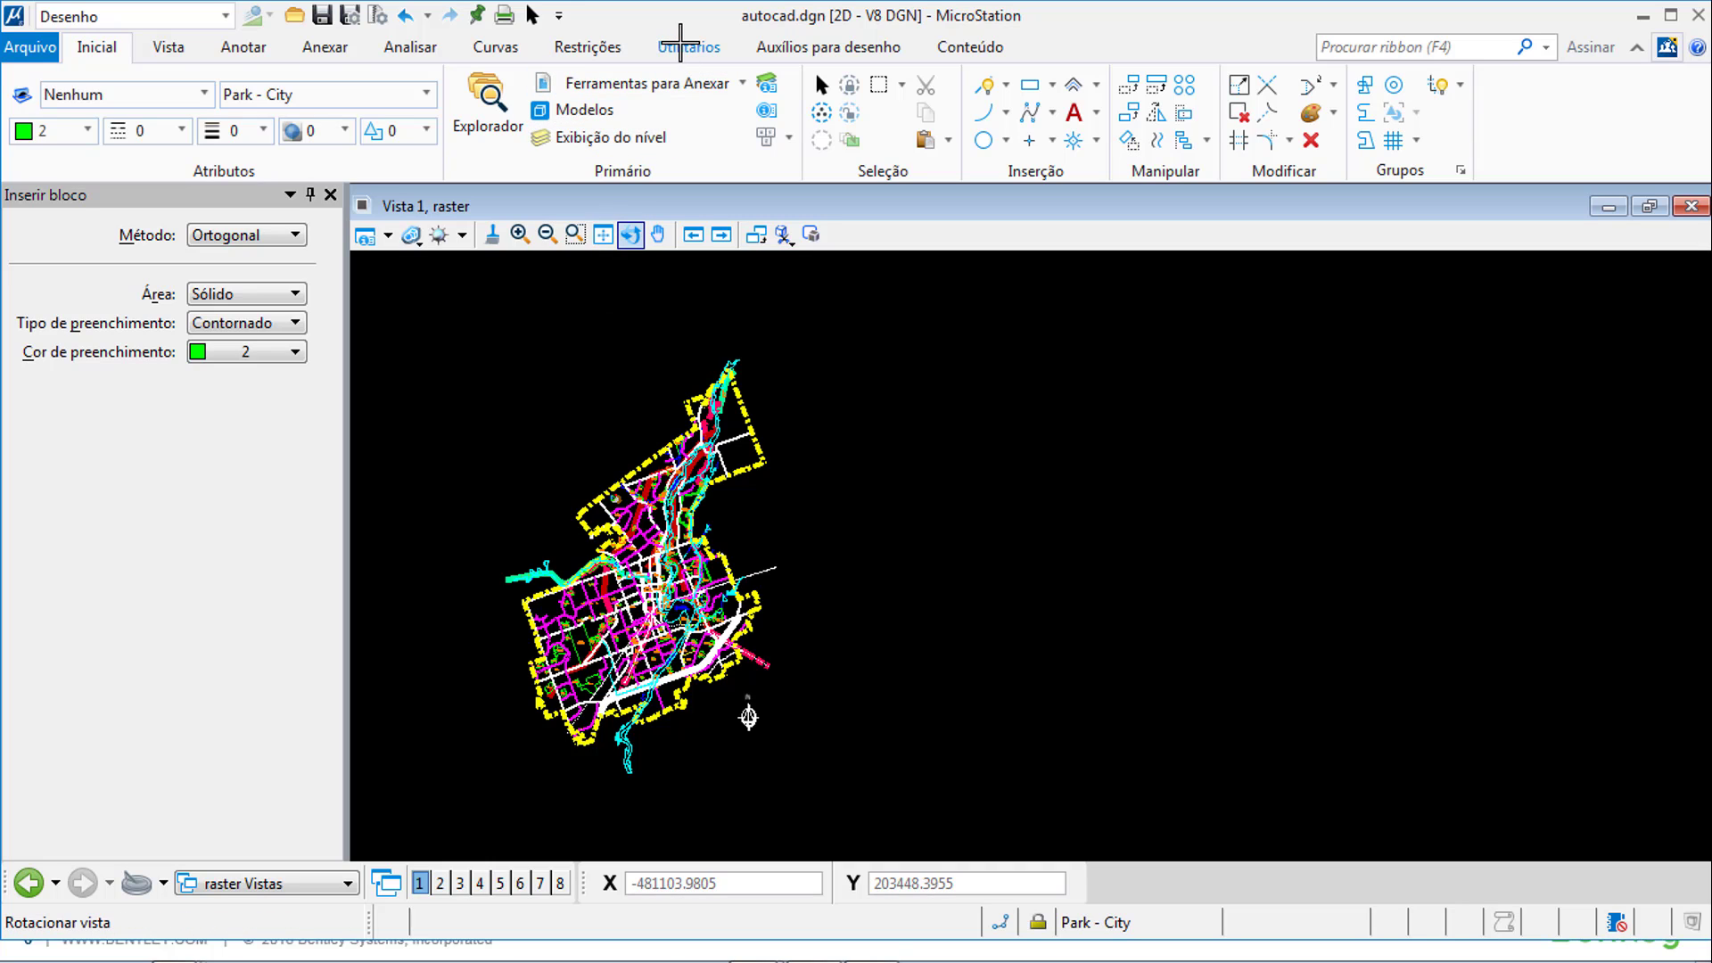
click(679, 45)
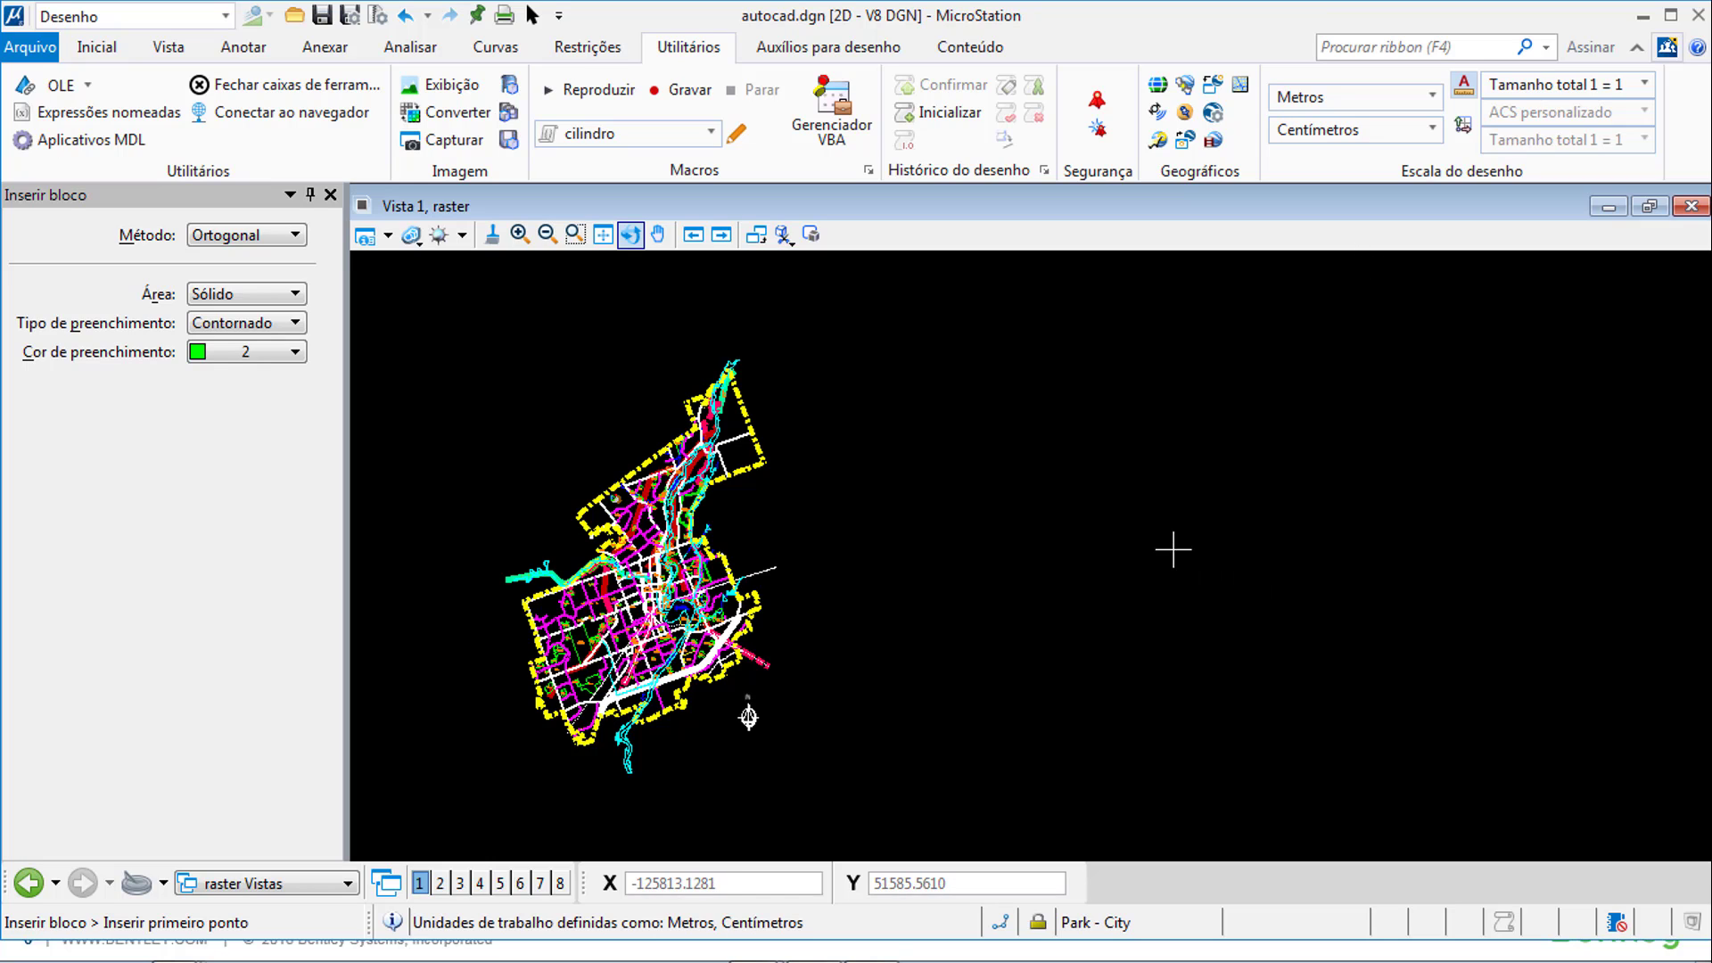
- Draw a horizontal SmartLine 1 m long in the empty area to the right of the city map
click(96, 47)
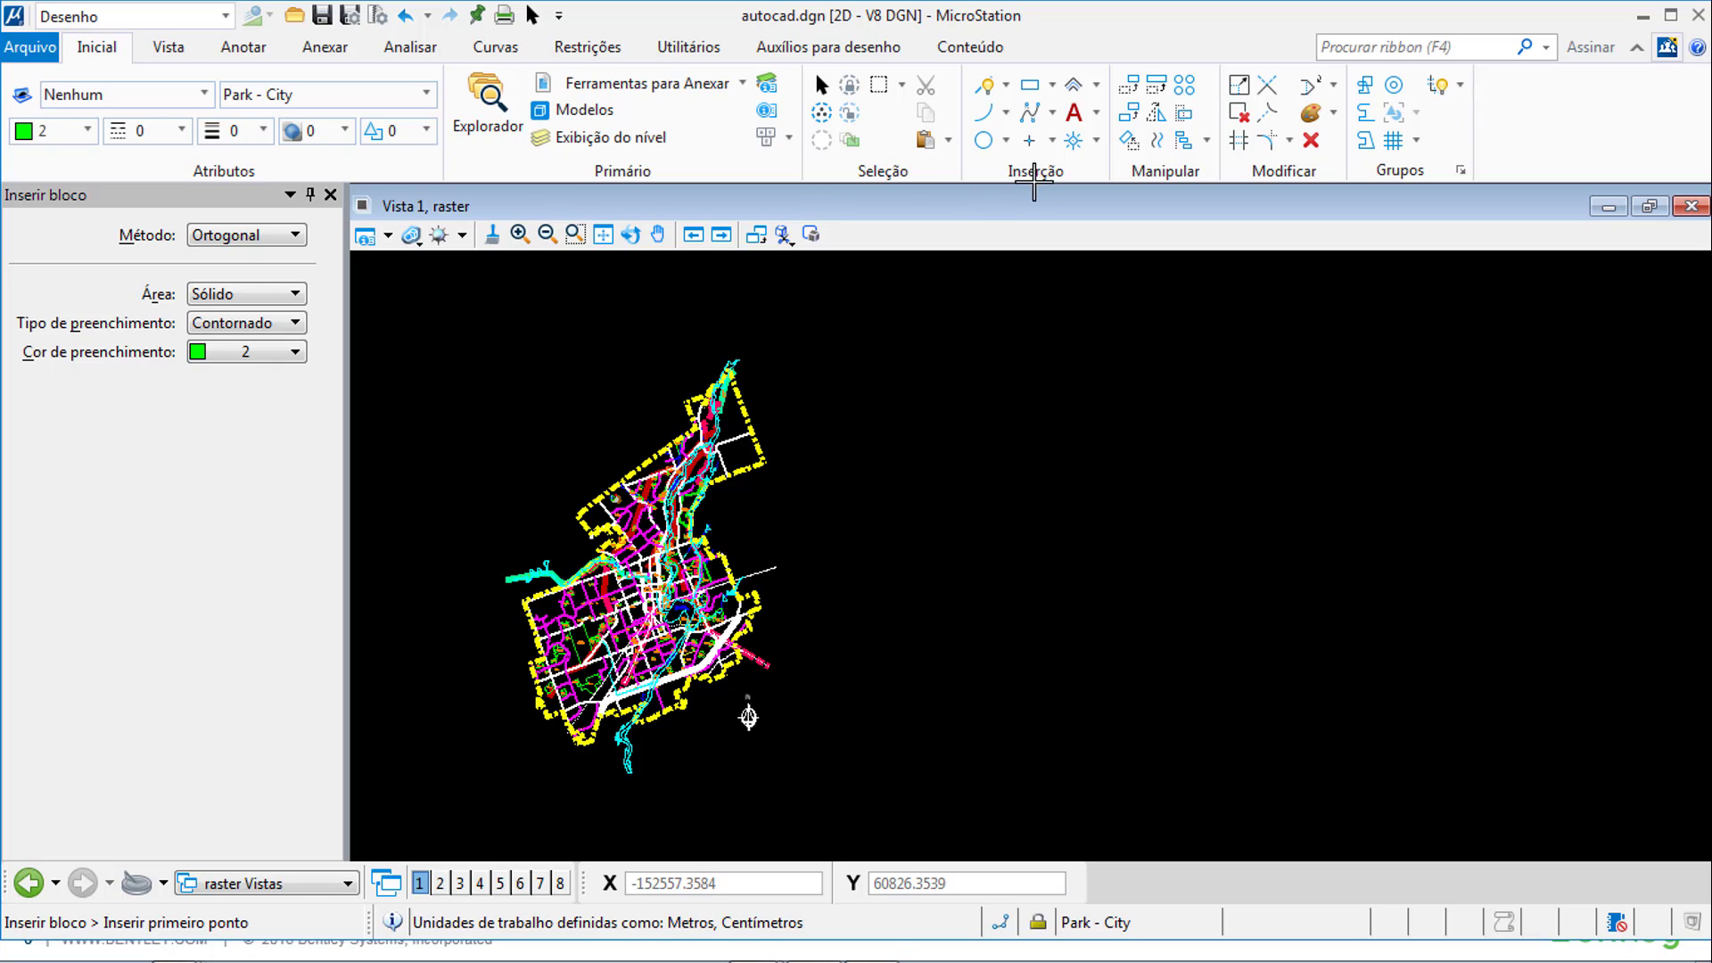
click(1000, 85)
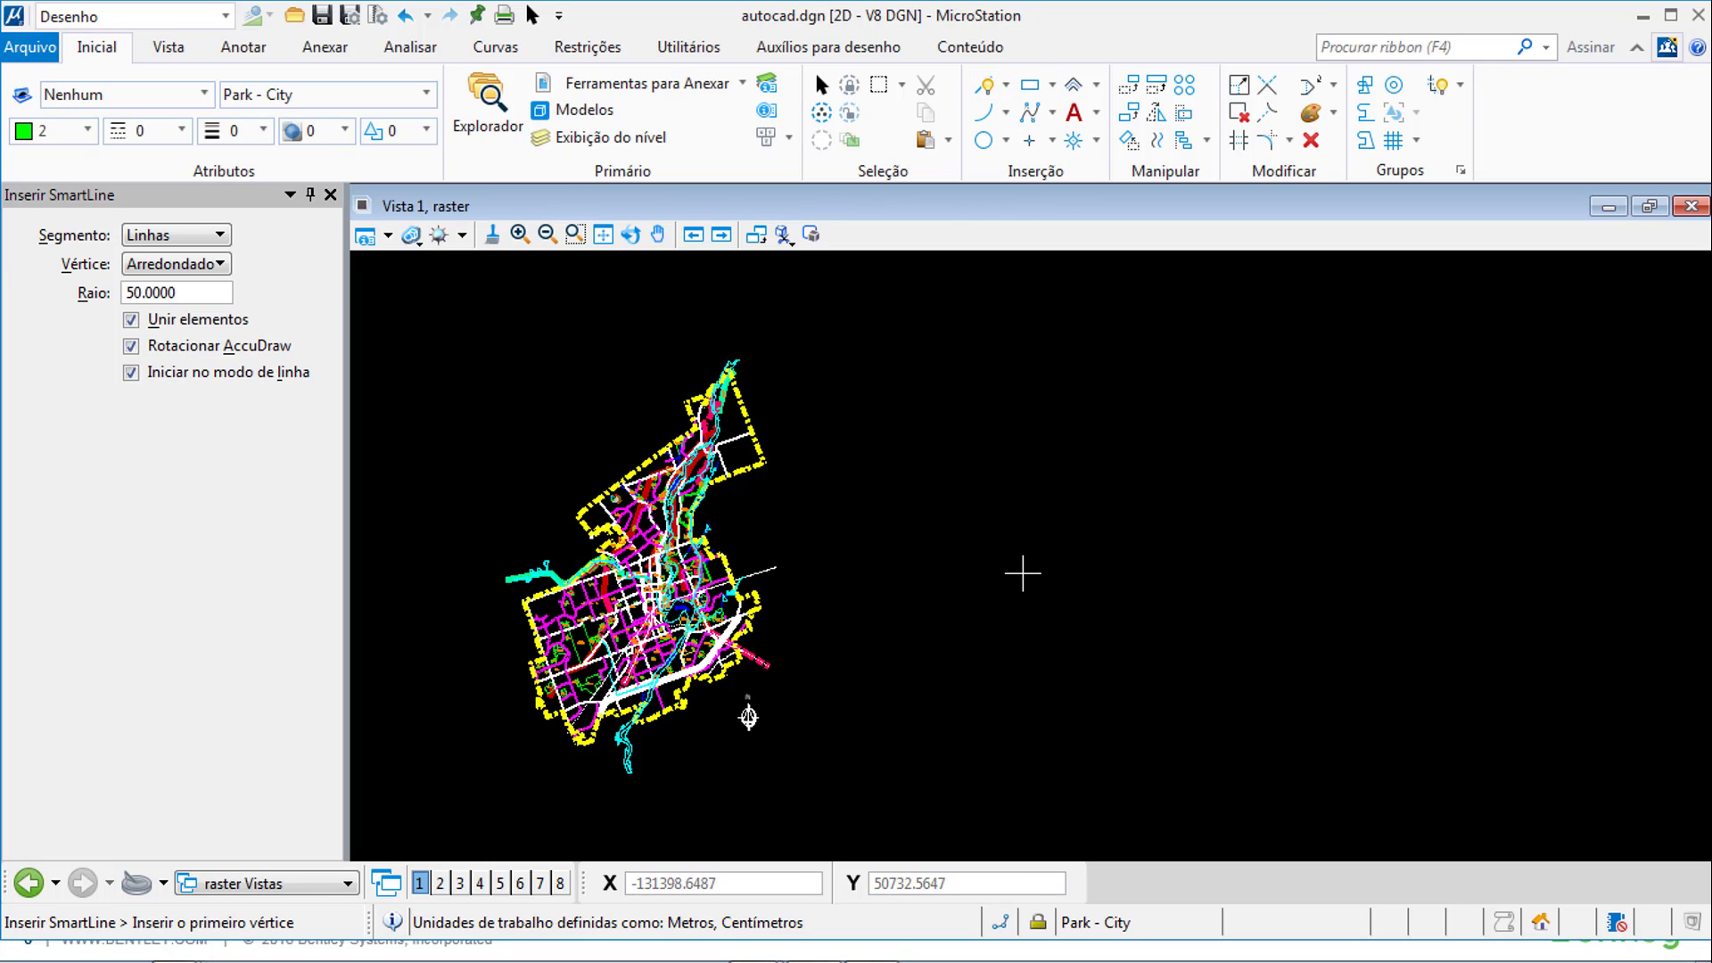
click(1022, 574)
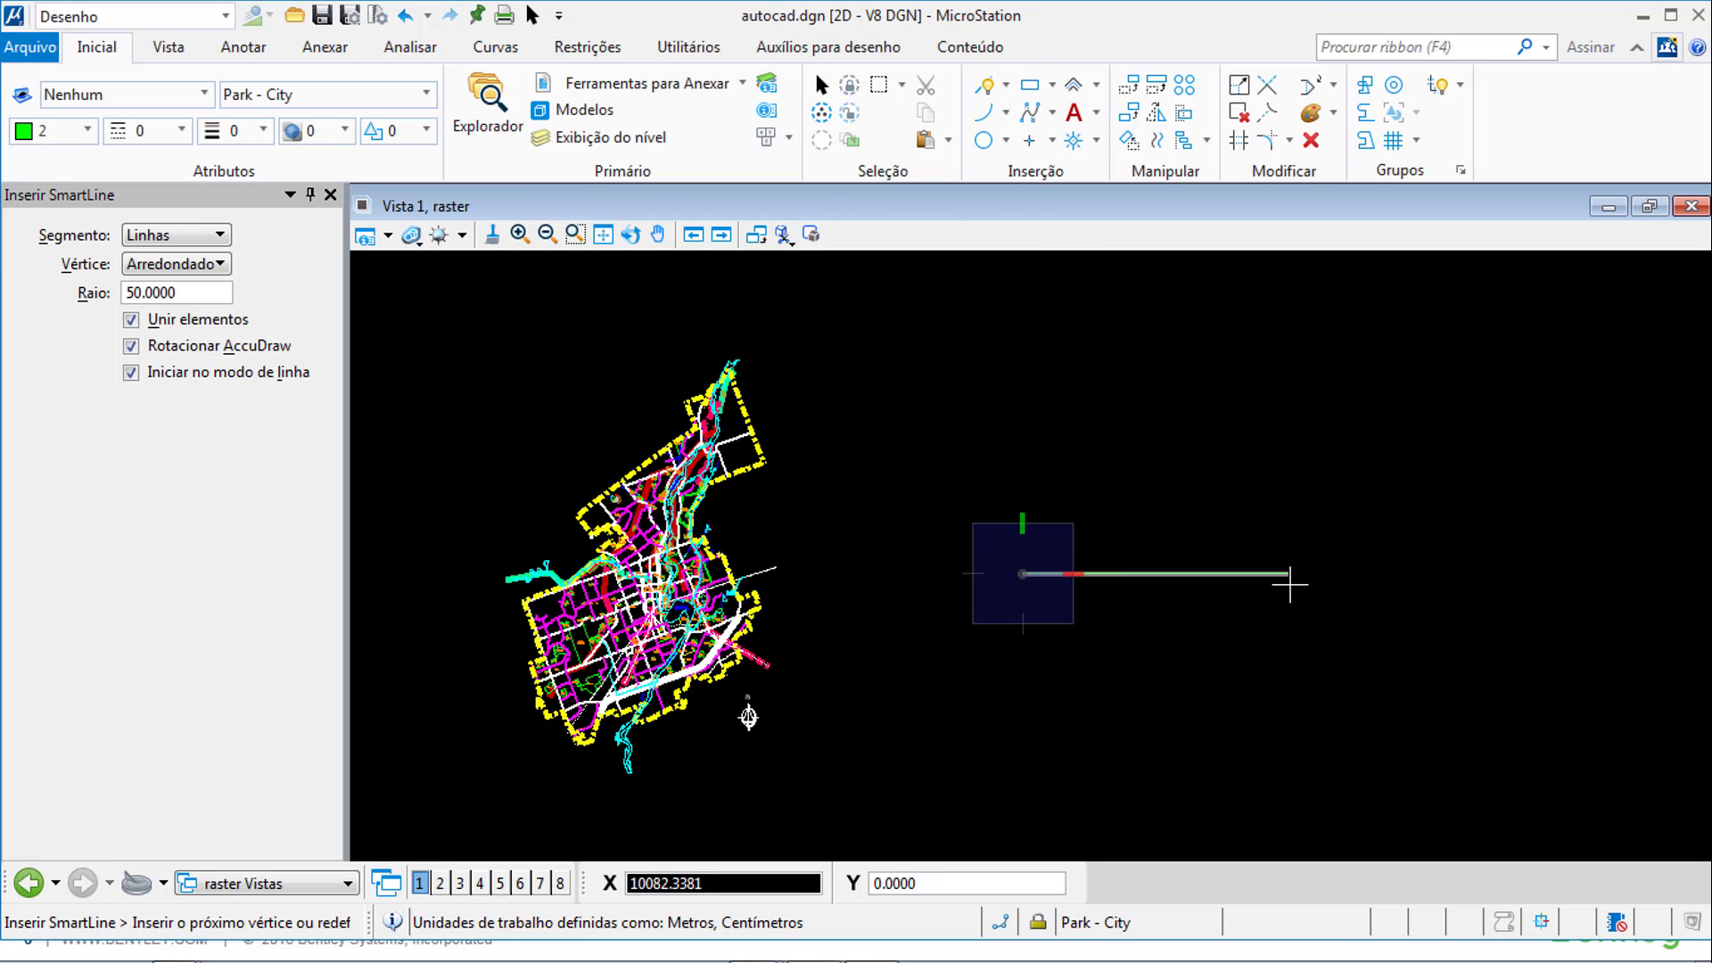
scroll(1022, 578, up, 10)
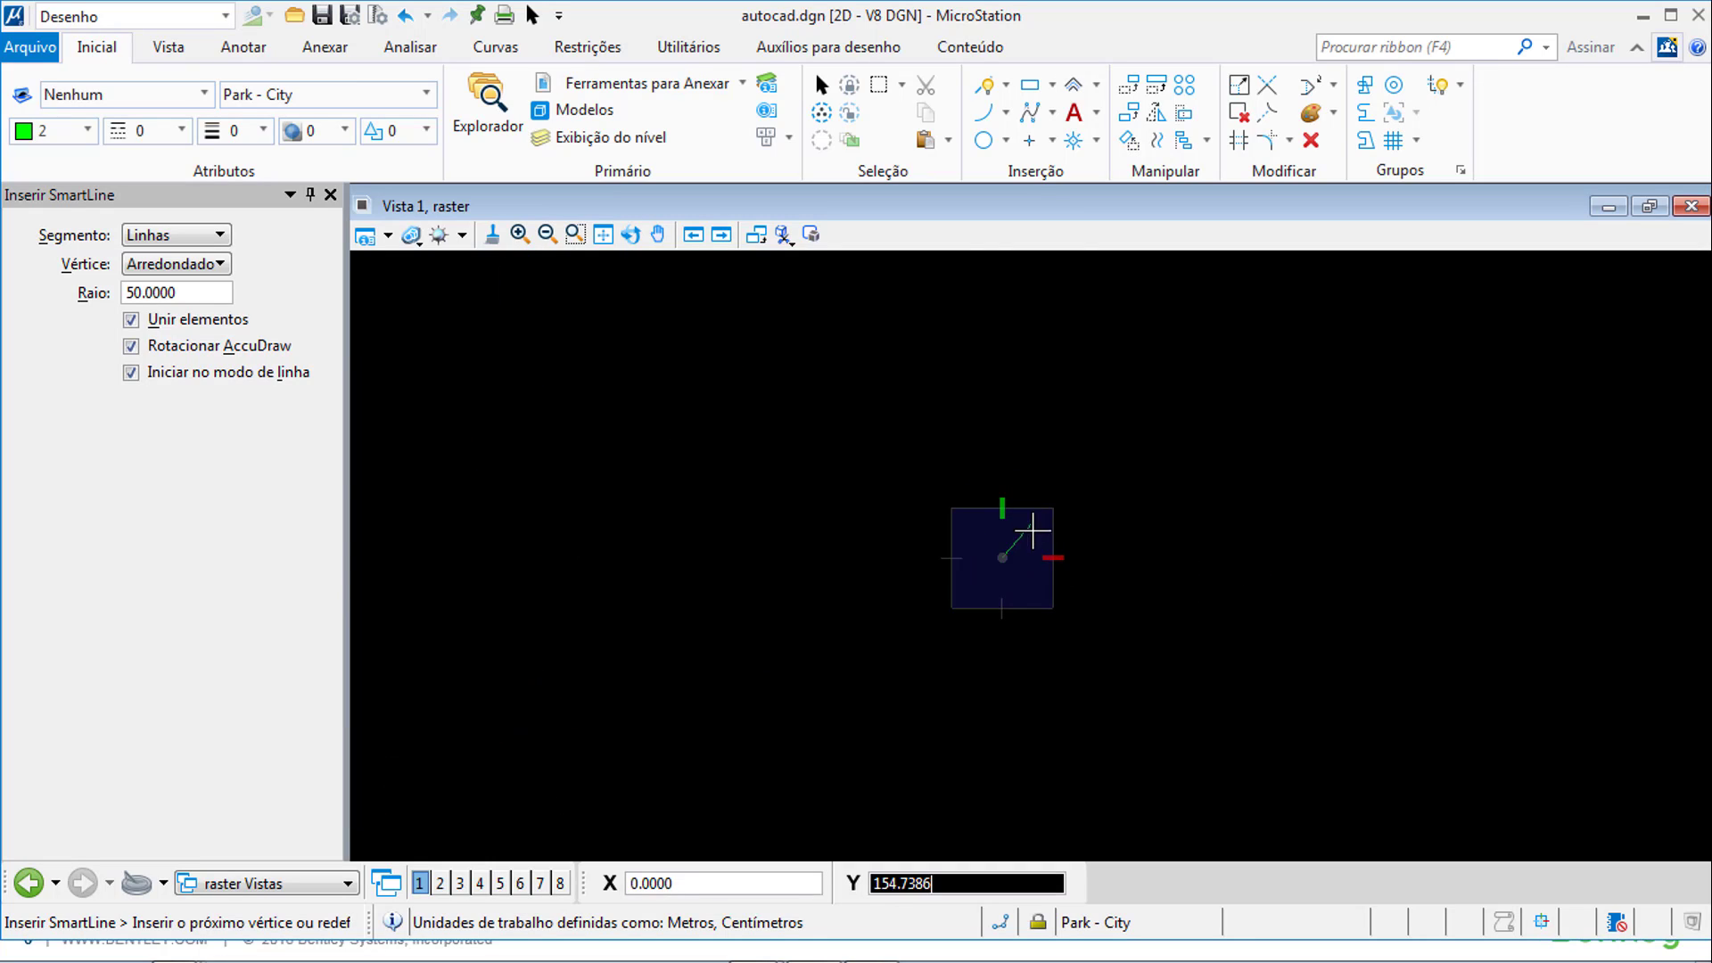
scroll(993, 572, up, 2)
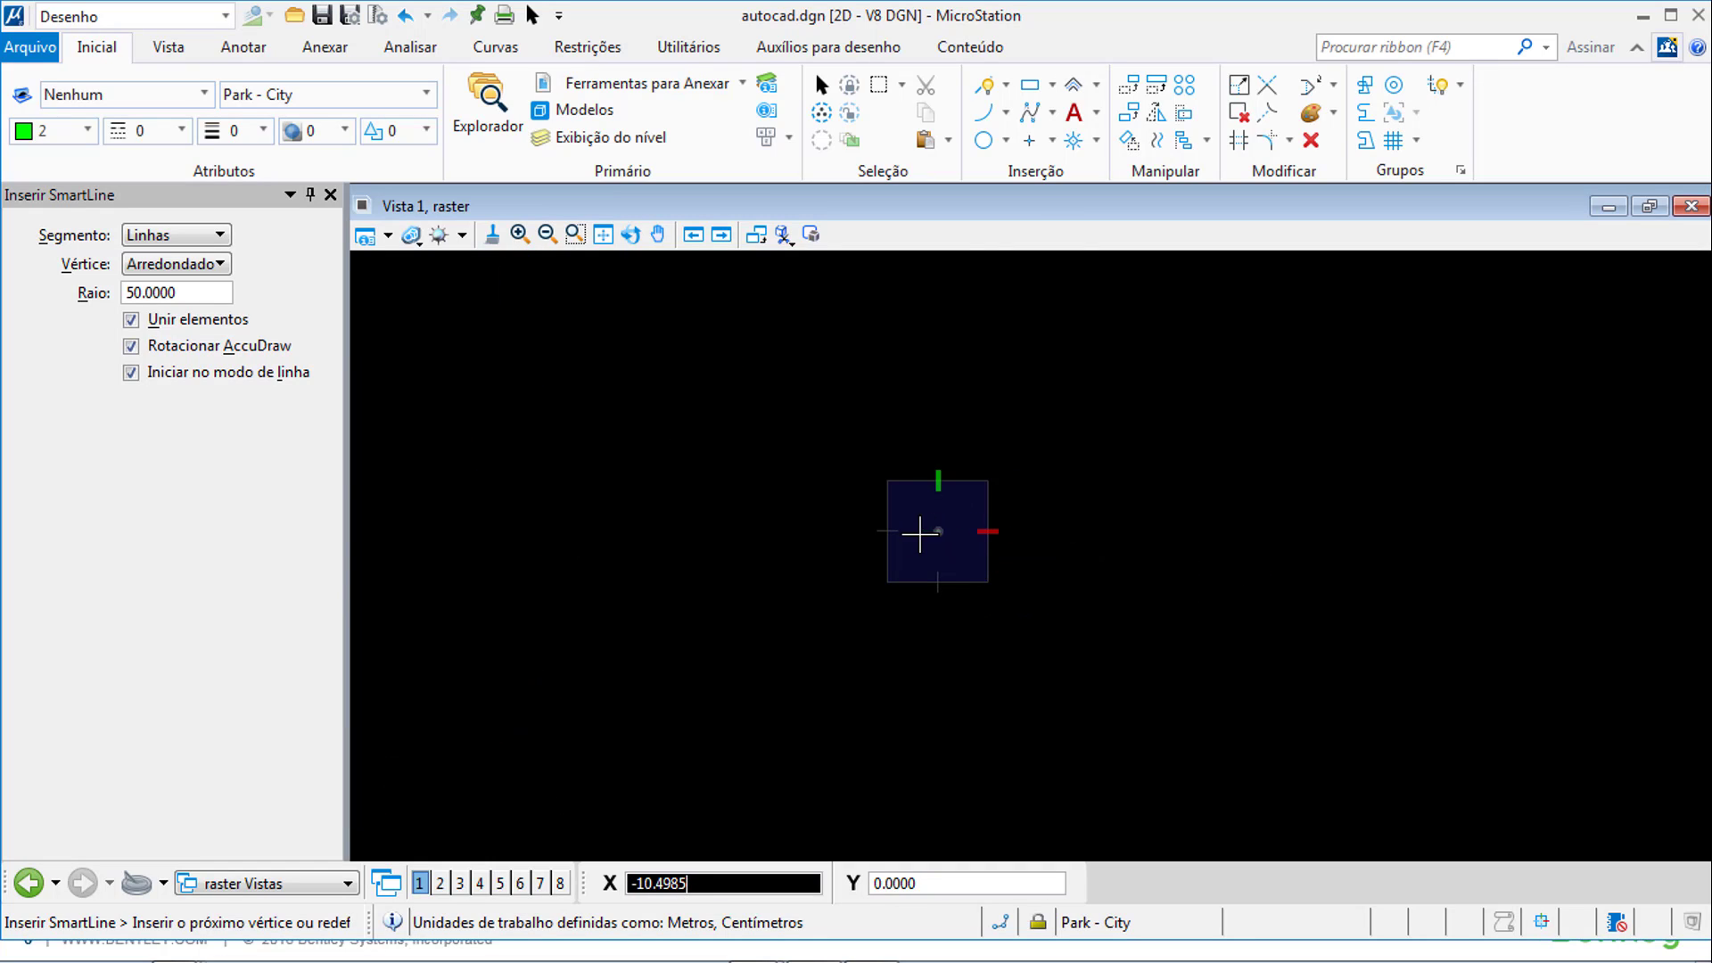
scroll(920, 535, up, 2)
scroll(998, 520, up, 2)
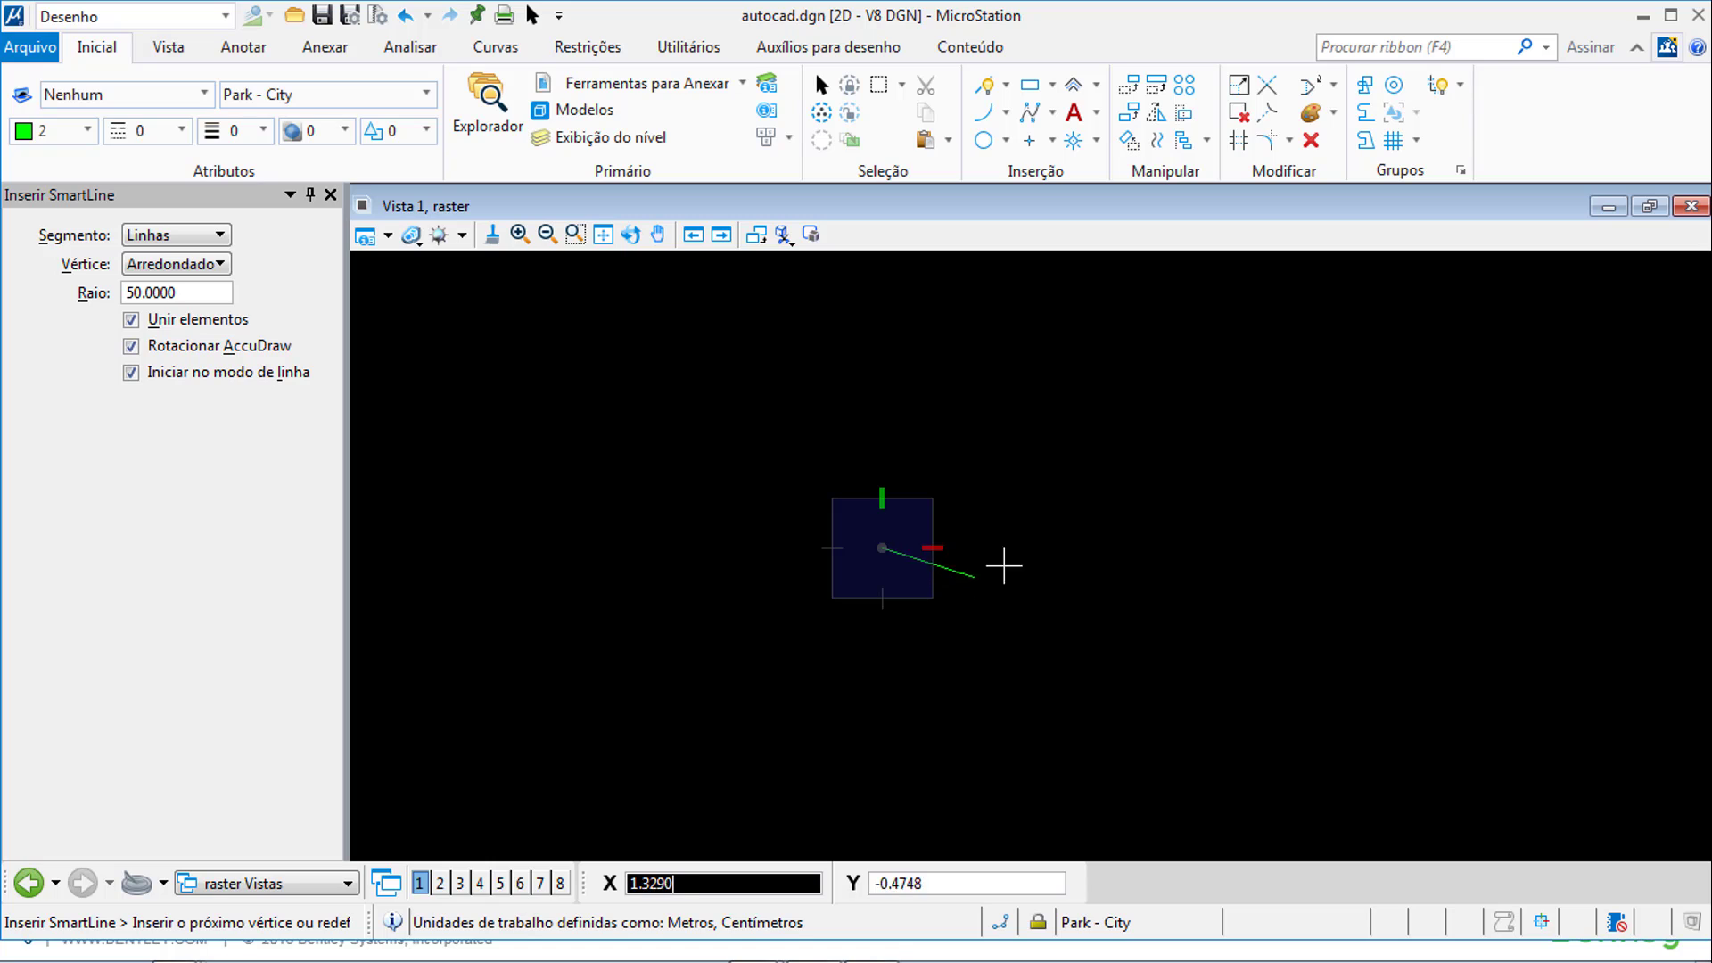
text(1)
click(1014, 539)
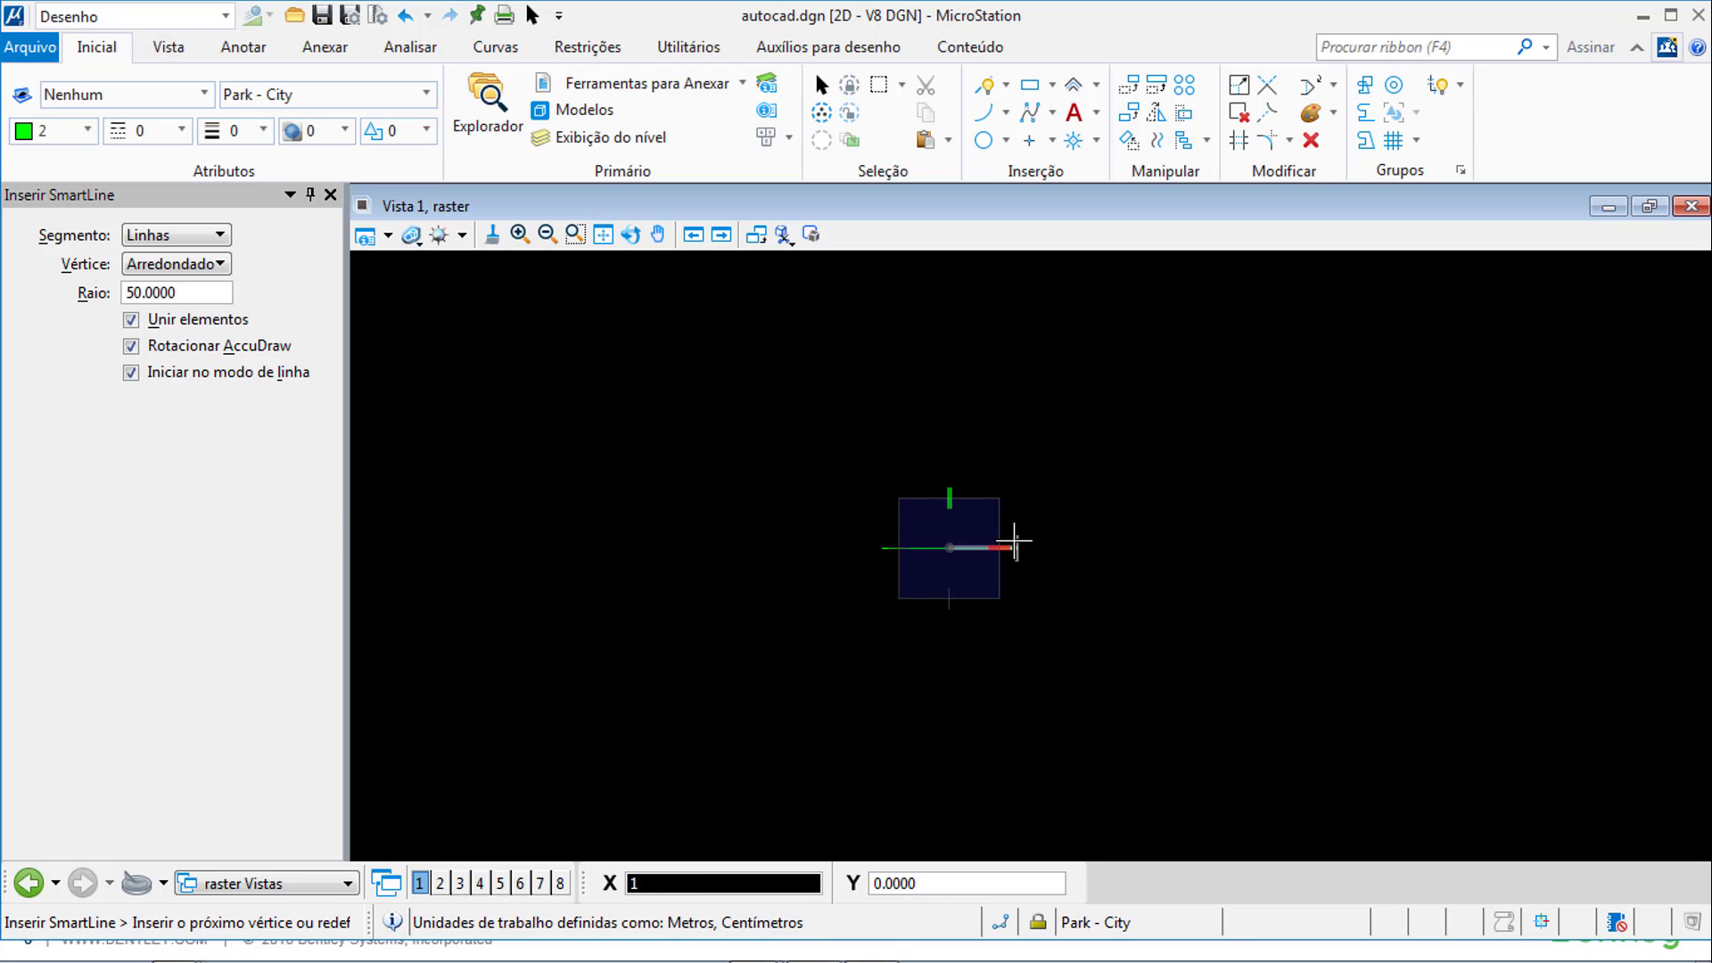
right_click(1014, 539)
- Place a linear dimension below the horizontal 1 m line using the Cotar elemento tool
scroll(925, 596, up, 3)
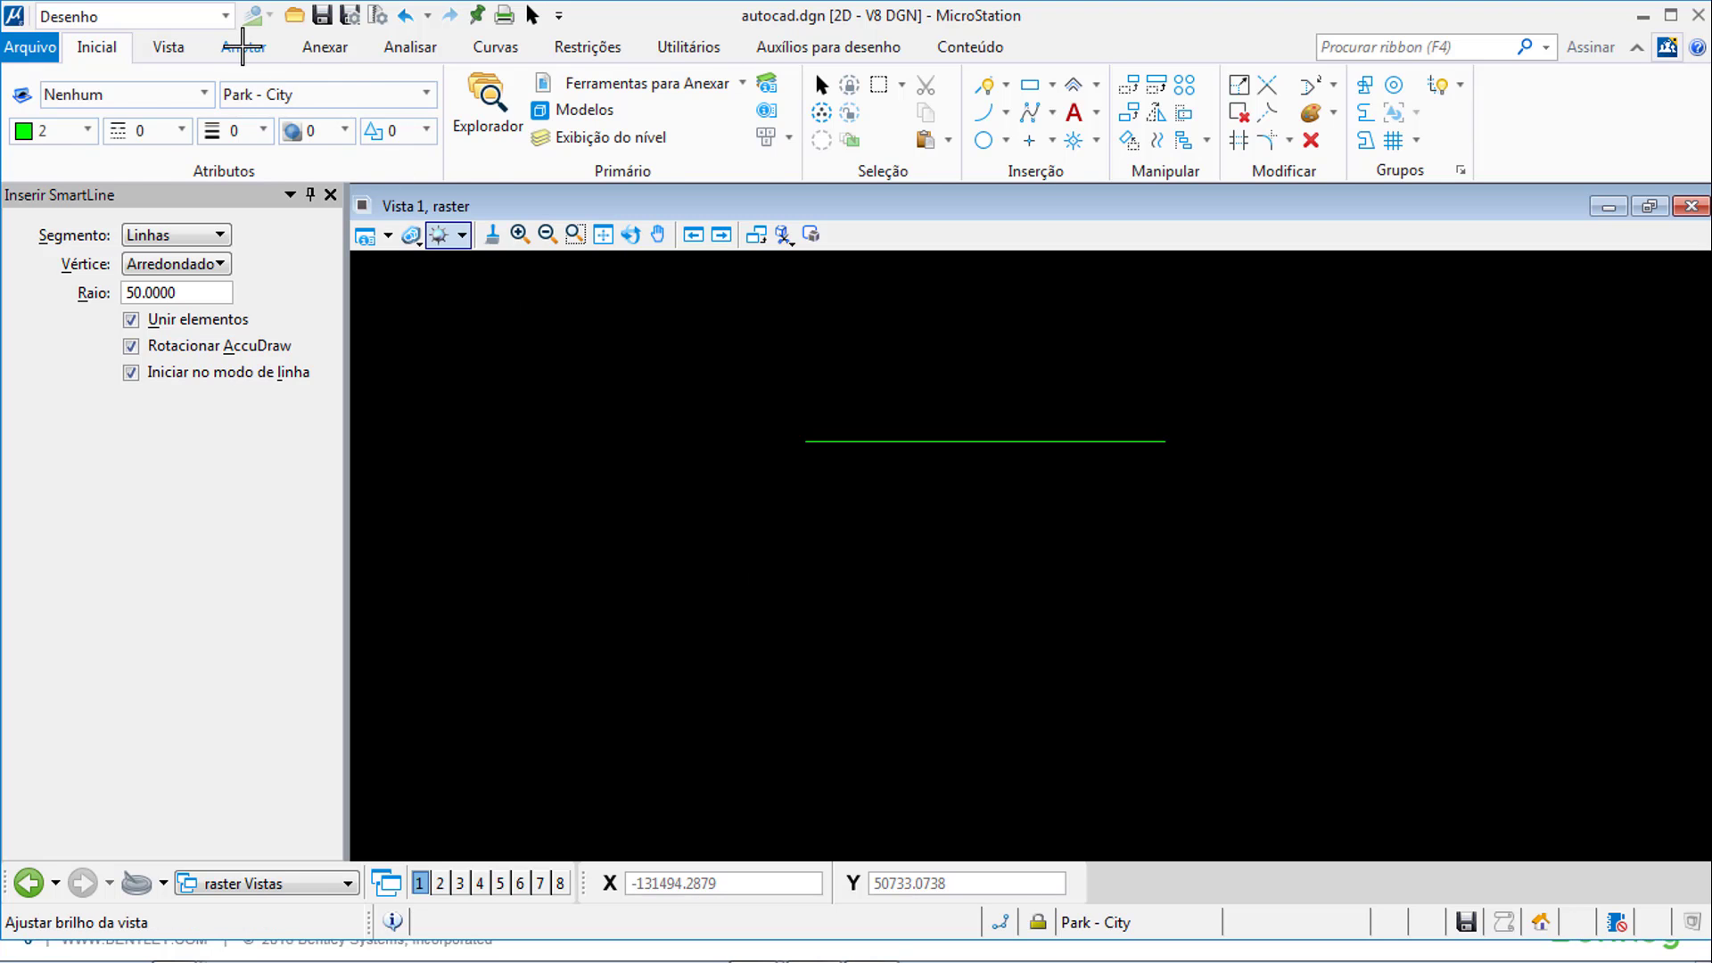
click(242, 46)
click(422, 120)
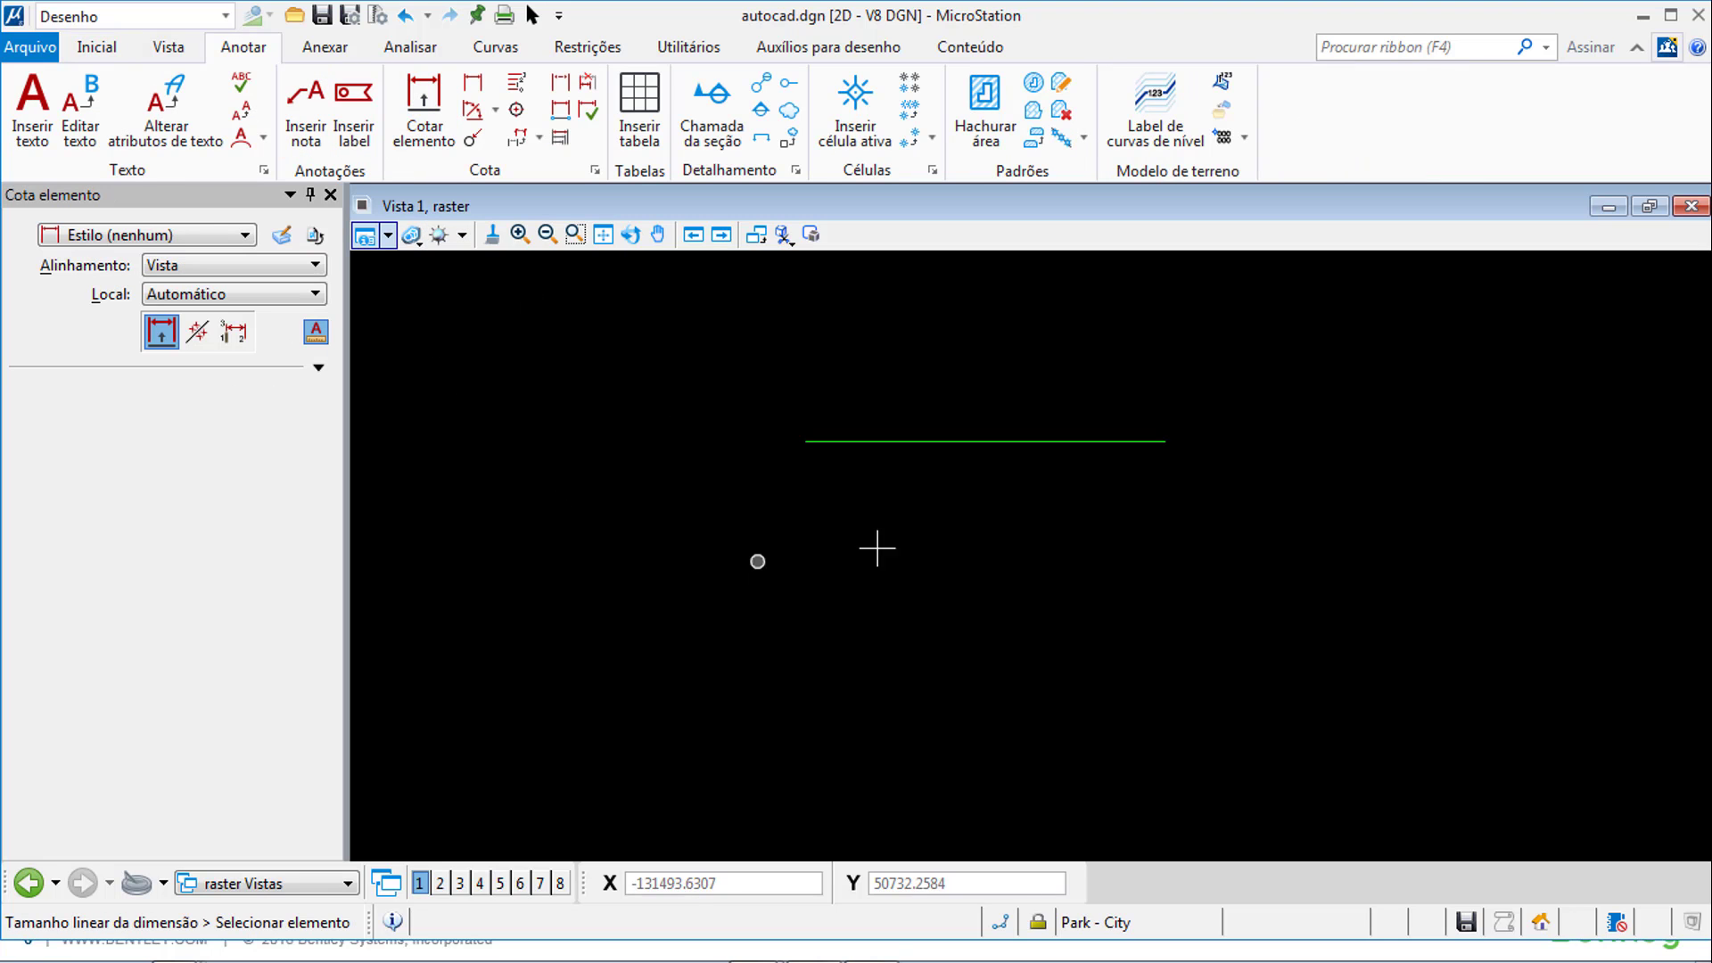
click(975, 440)
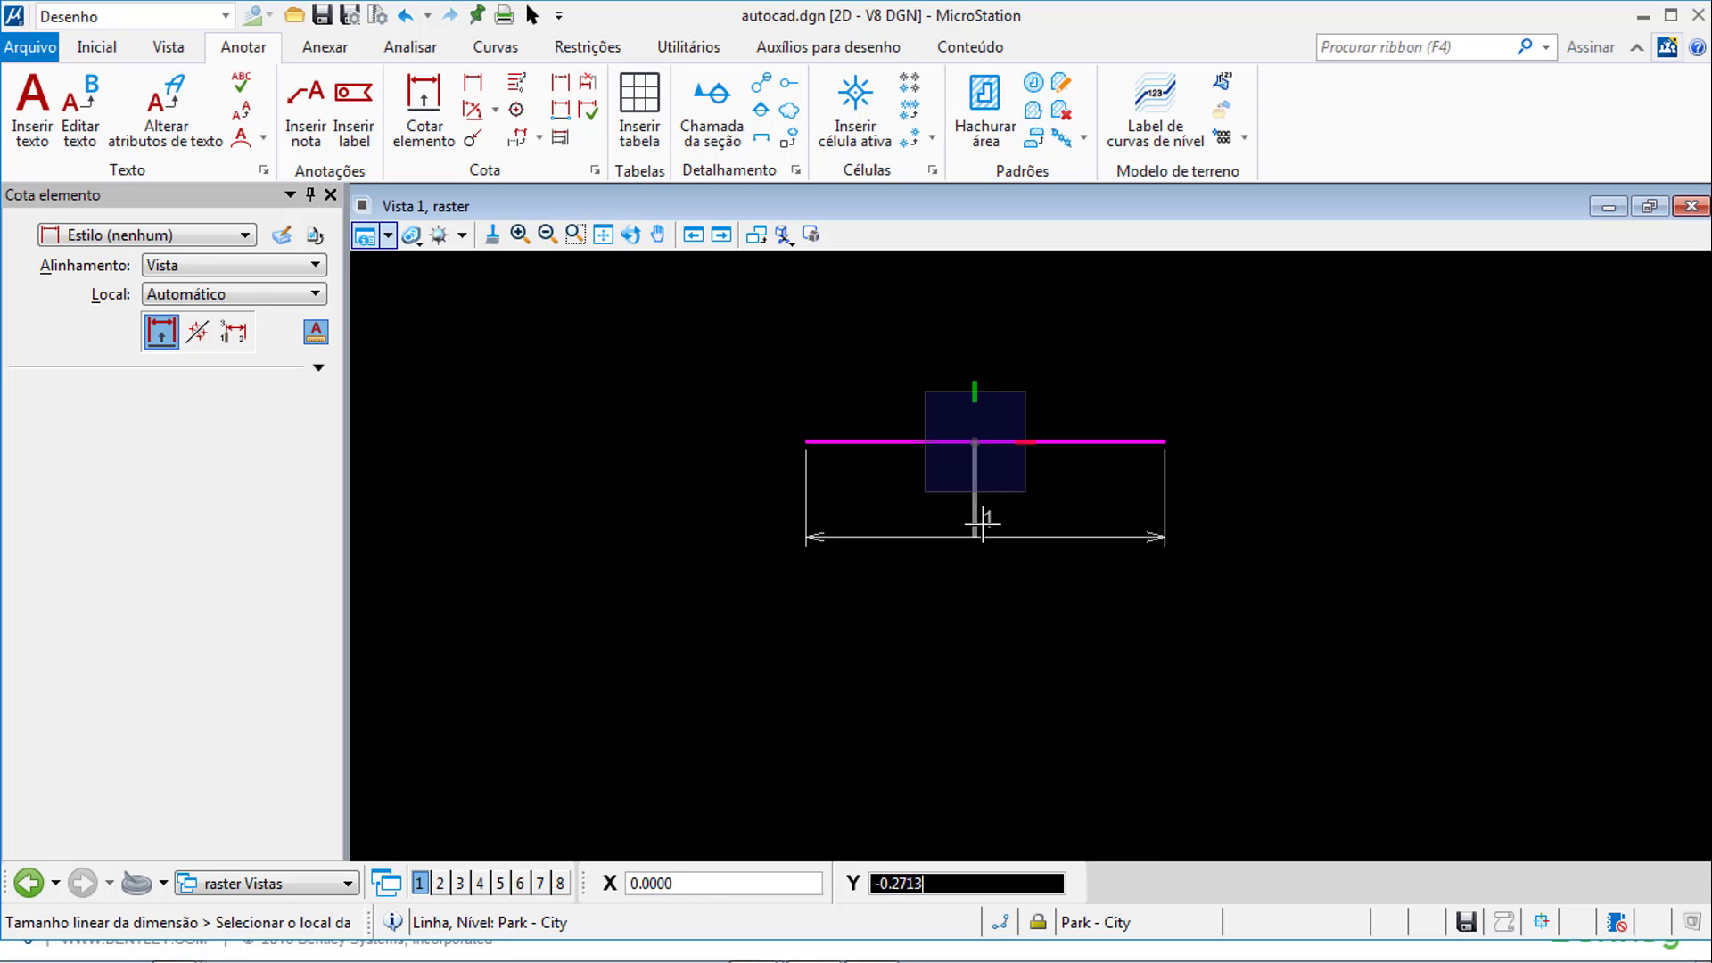
click(981, 524)
scroll(1062, 374, up, 2)
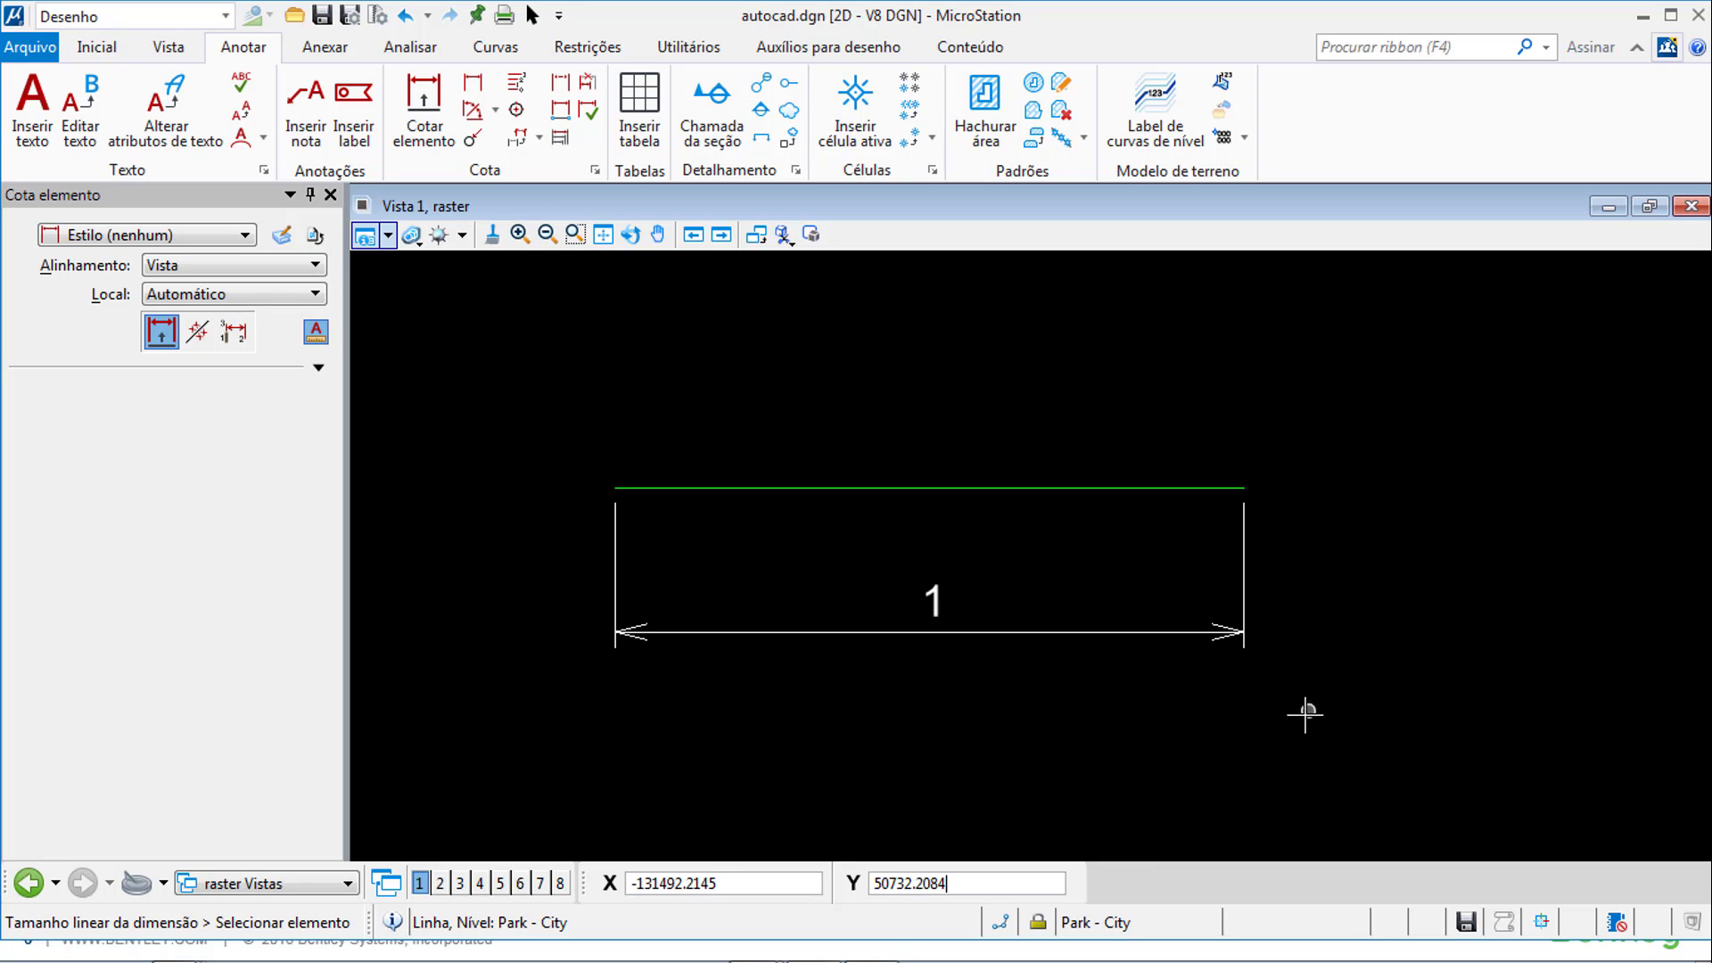
- Switch the drawing's working units to Pés and Polegadas, and return them to Metros and Centímetros
click(696, 45)
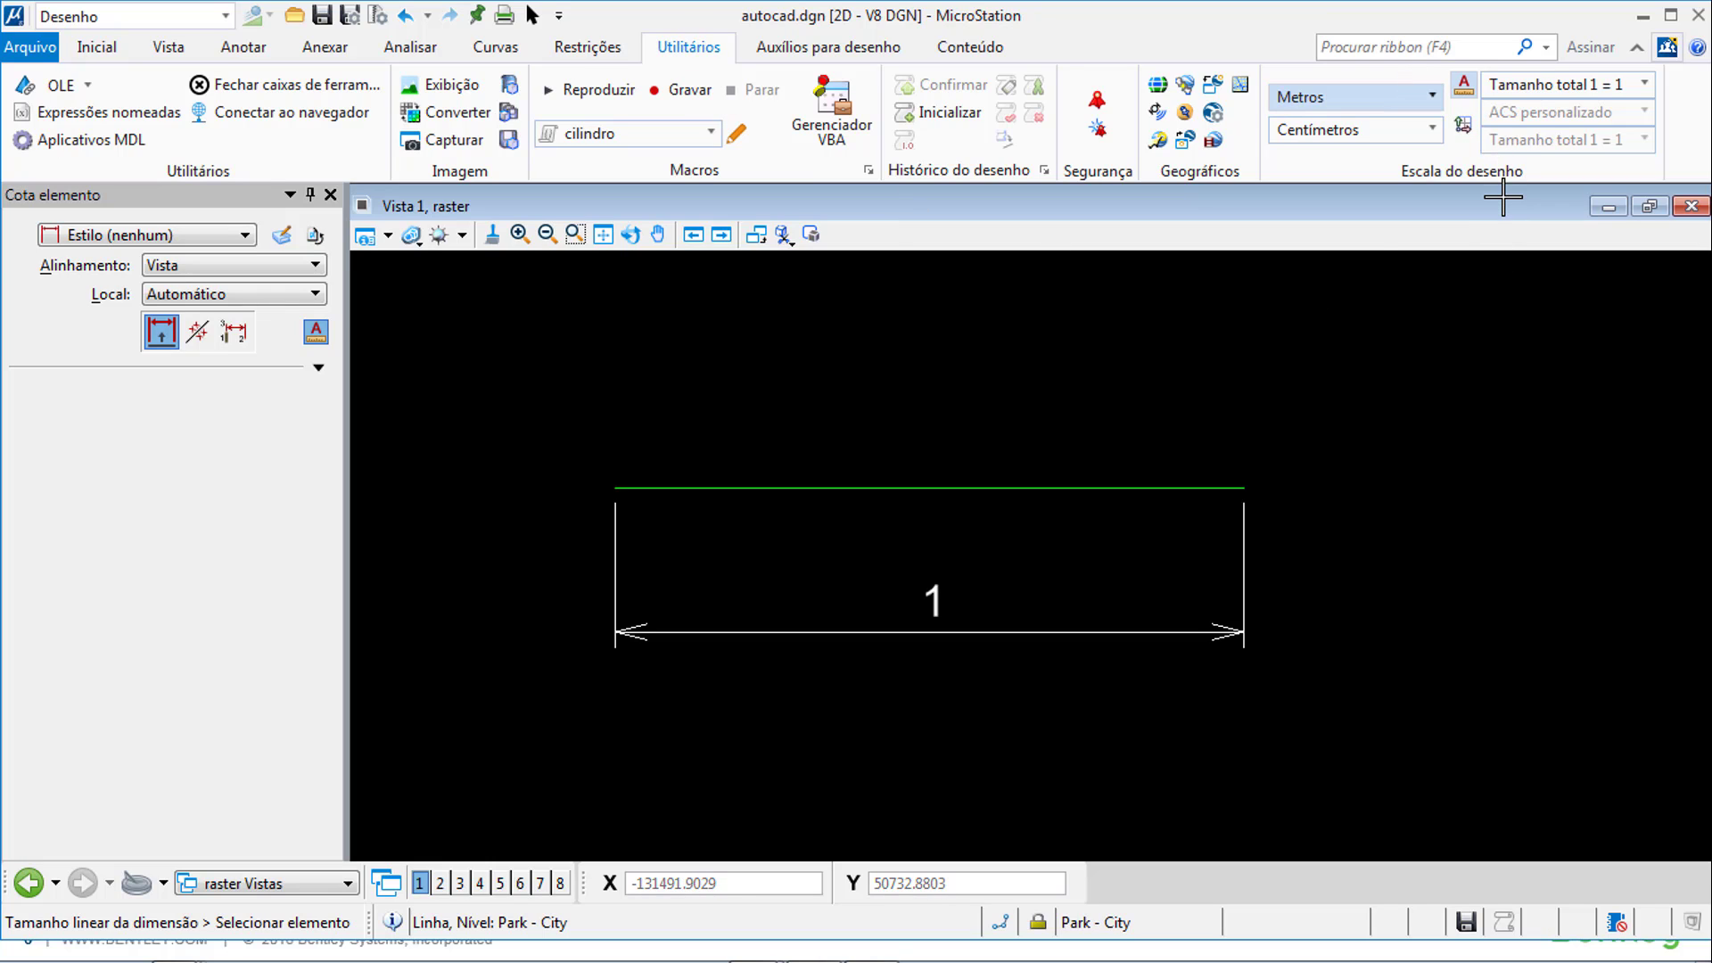
click(1353, 263)
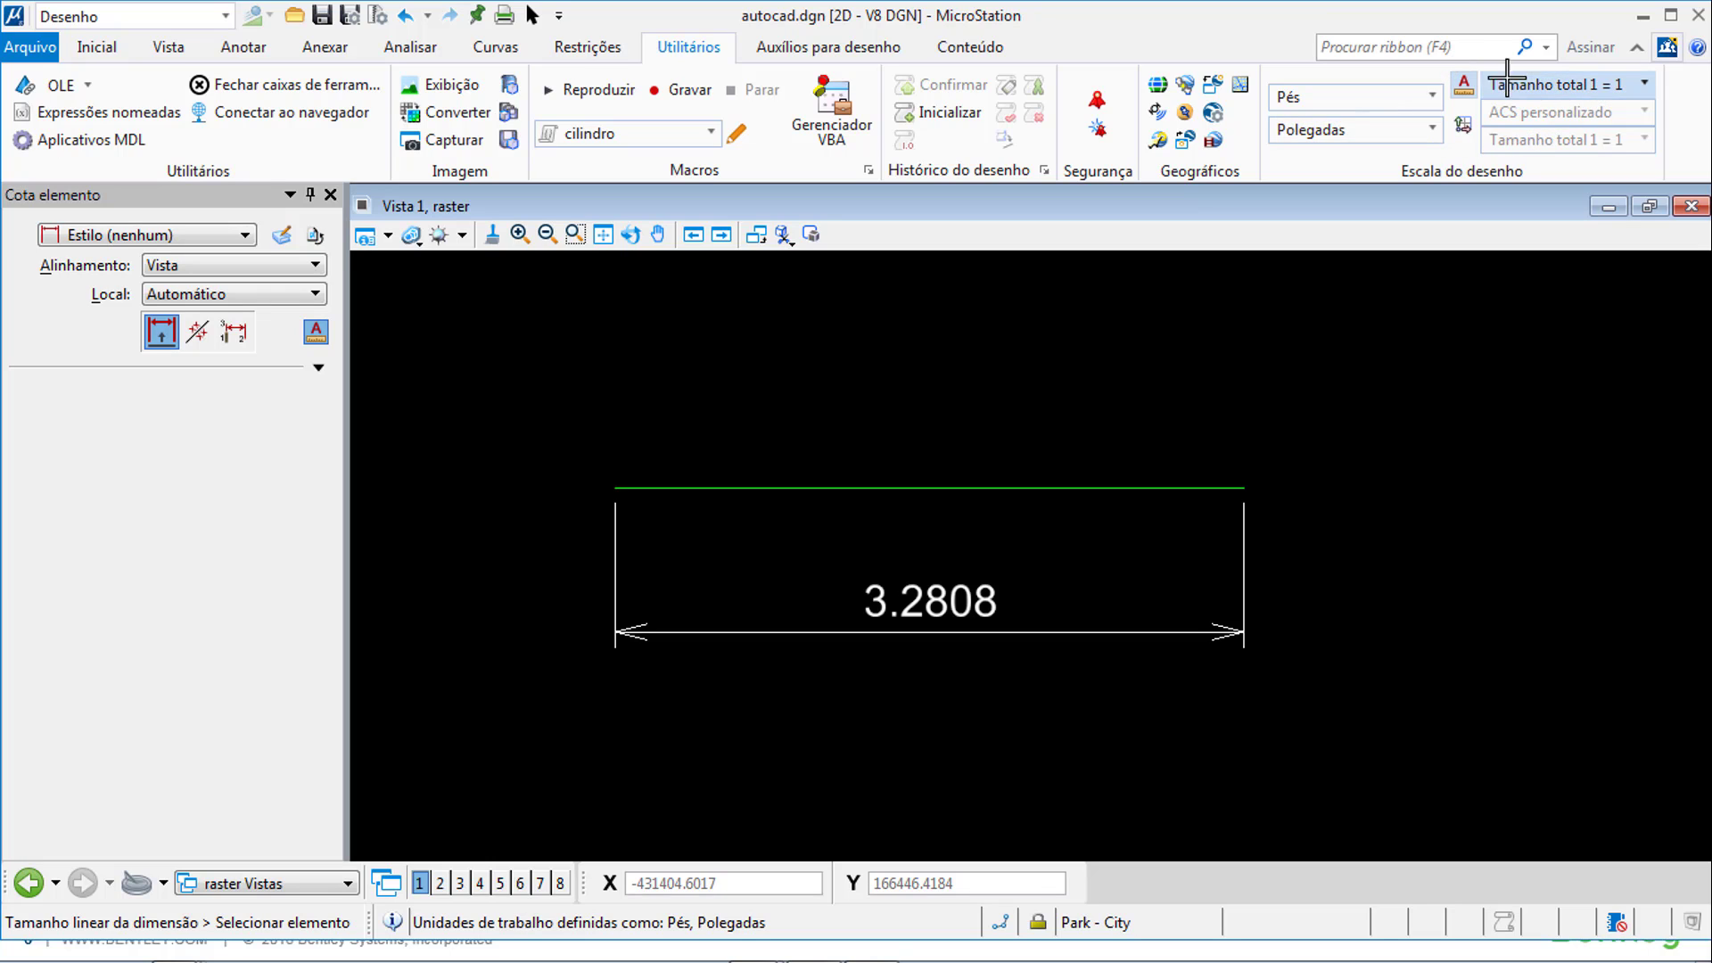
click(1579, 87)
click(1319, 97)
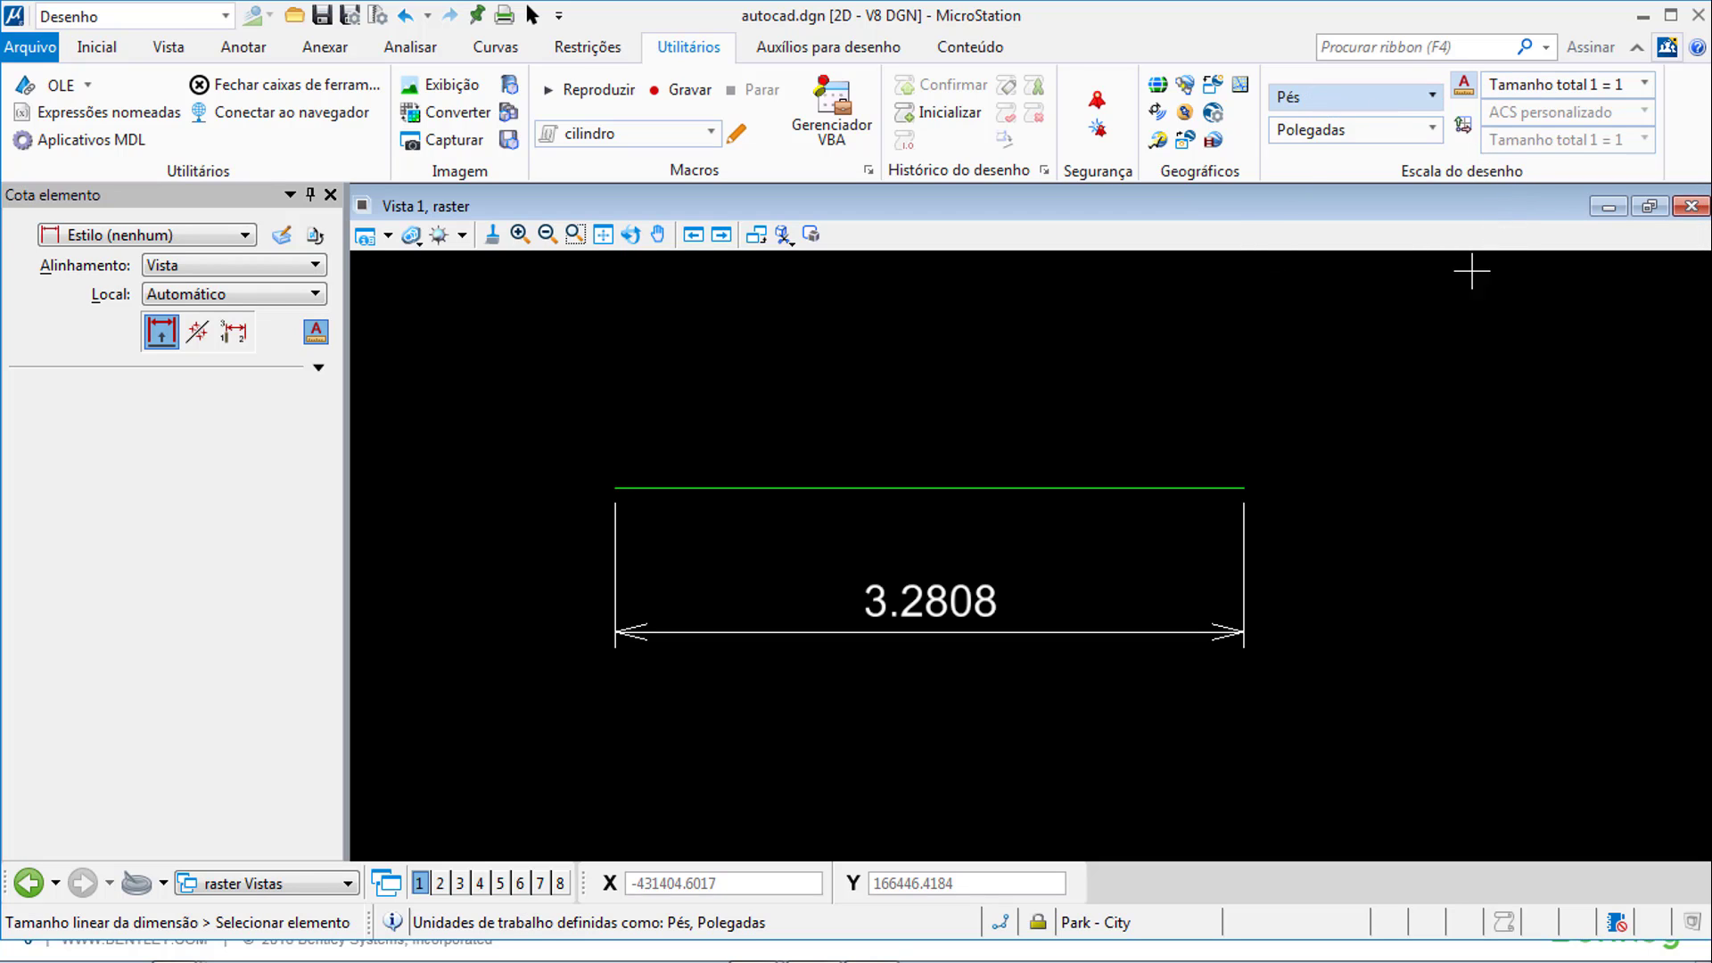
click(1376, 276)
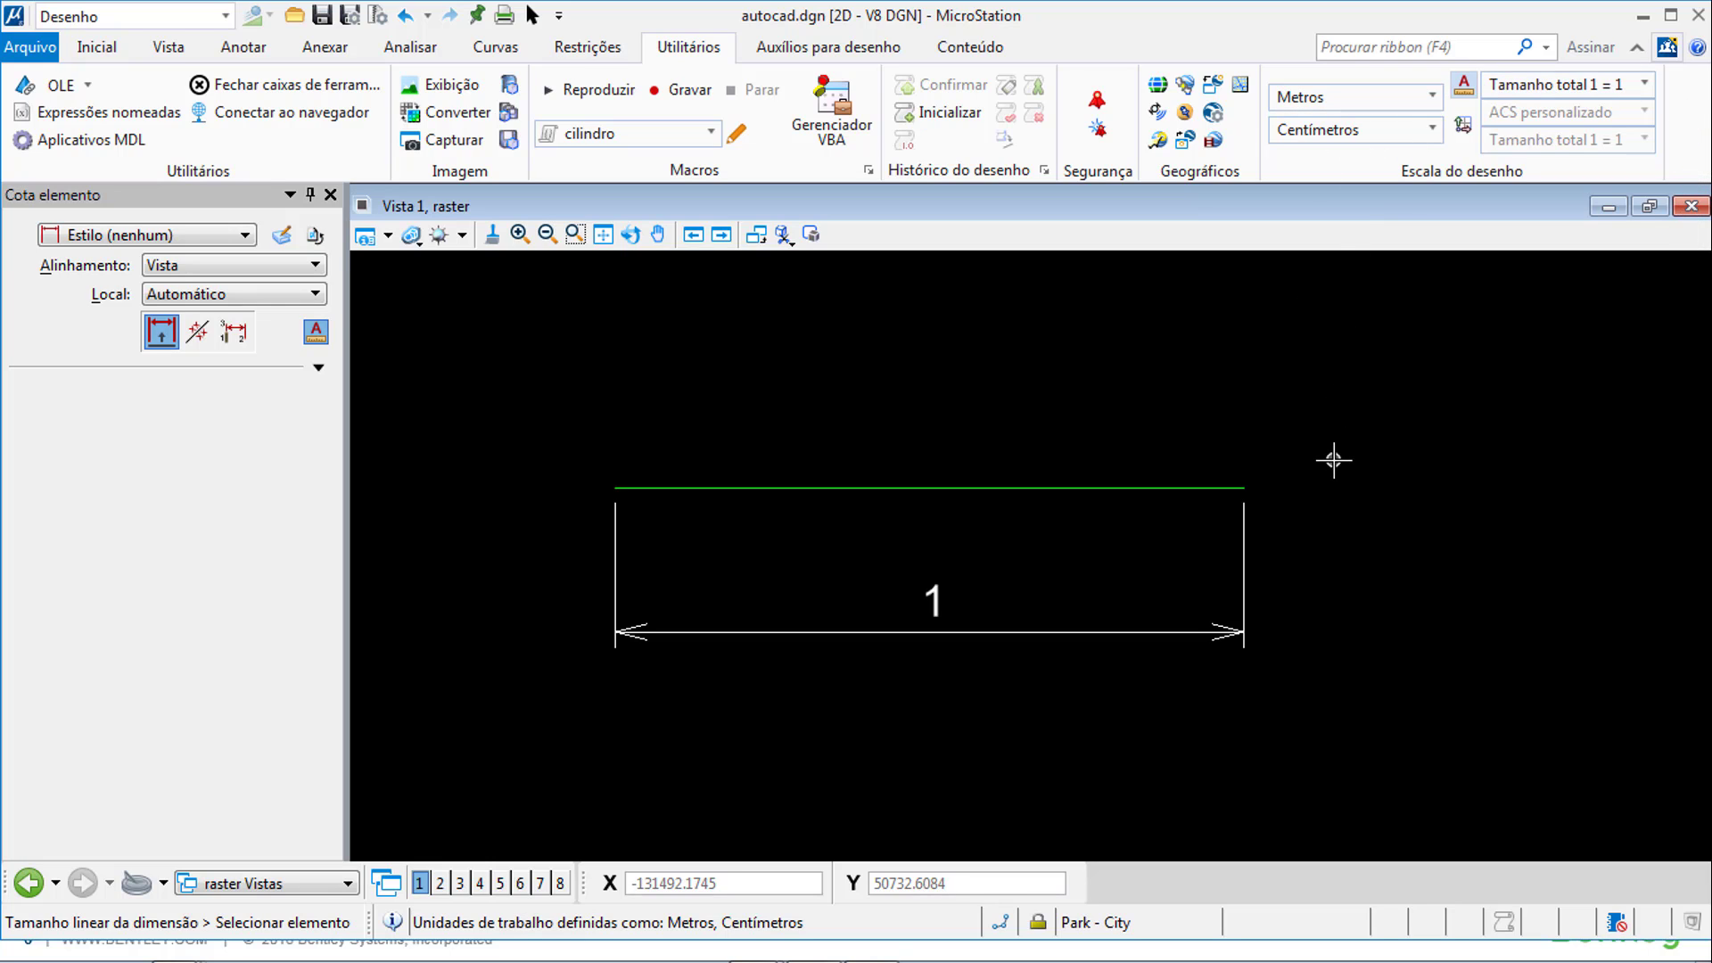
- Switch to the PowerPoint slide show, advance to the slide on file formats and format changes, and return to MicroStation
key(alt+Tab)
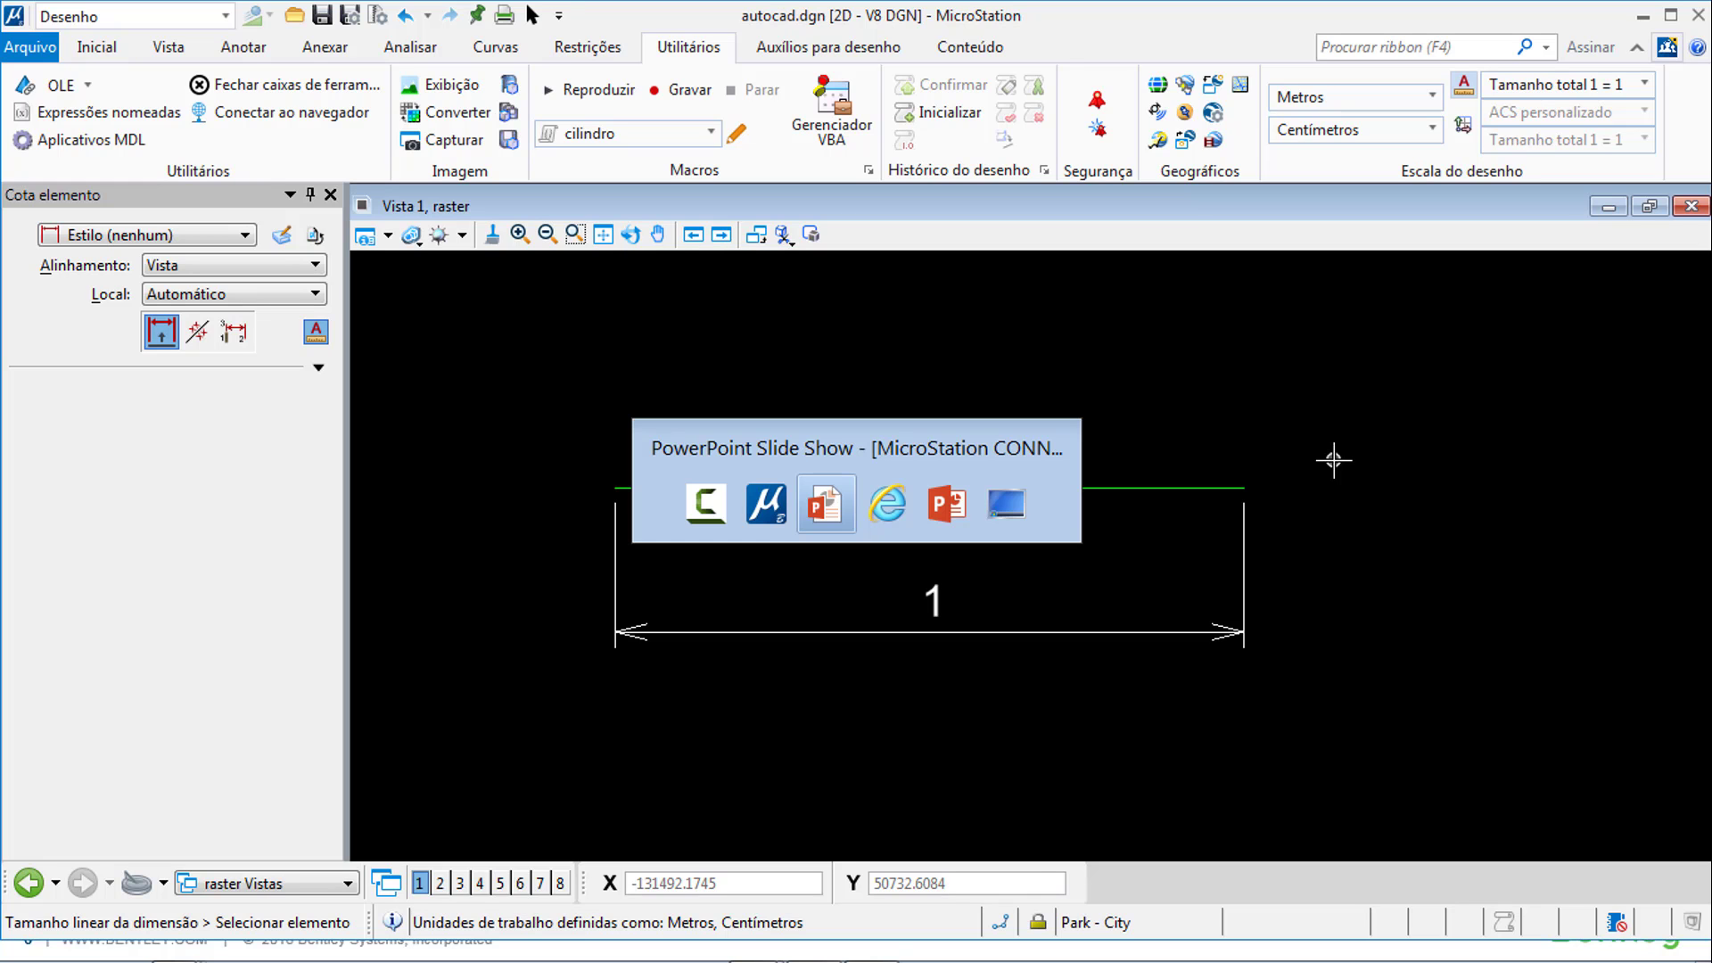
key(Right)
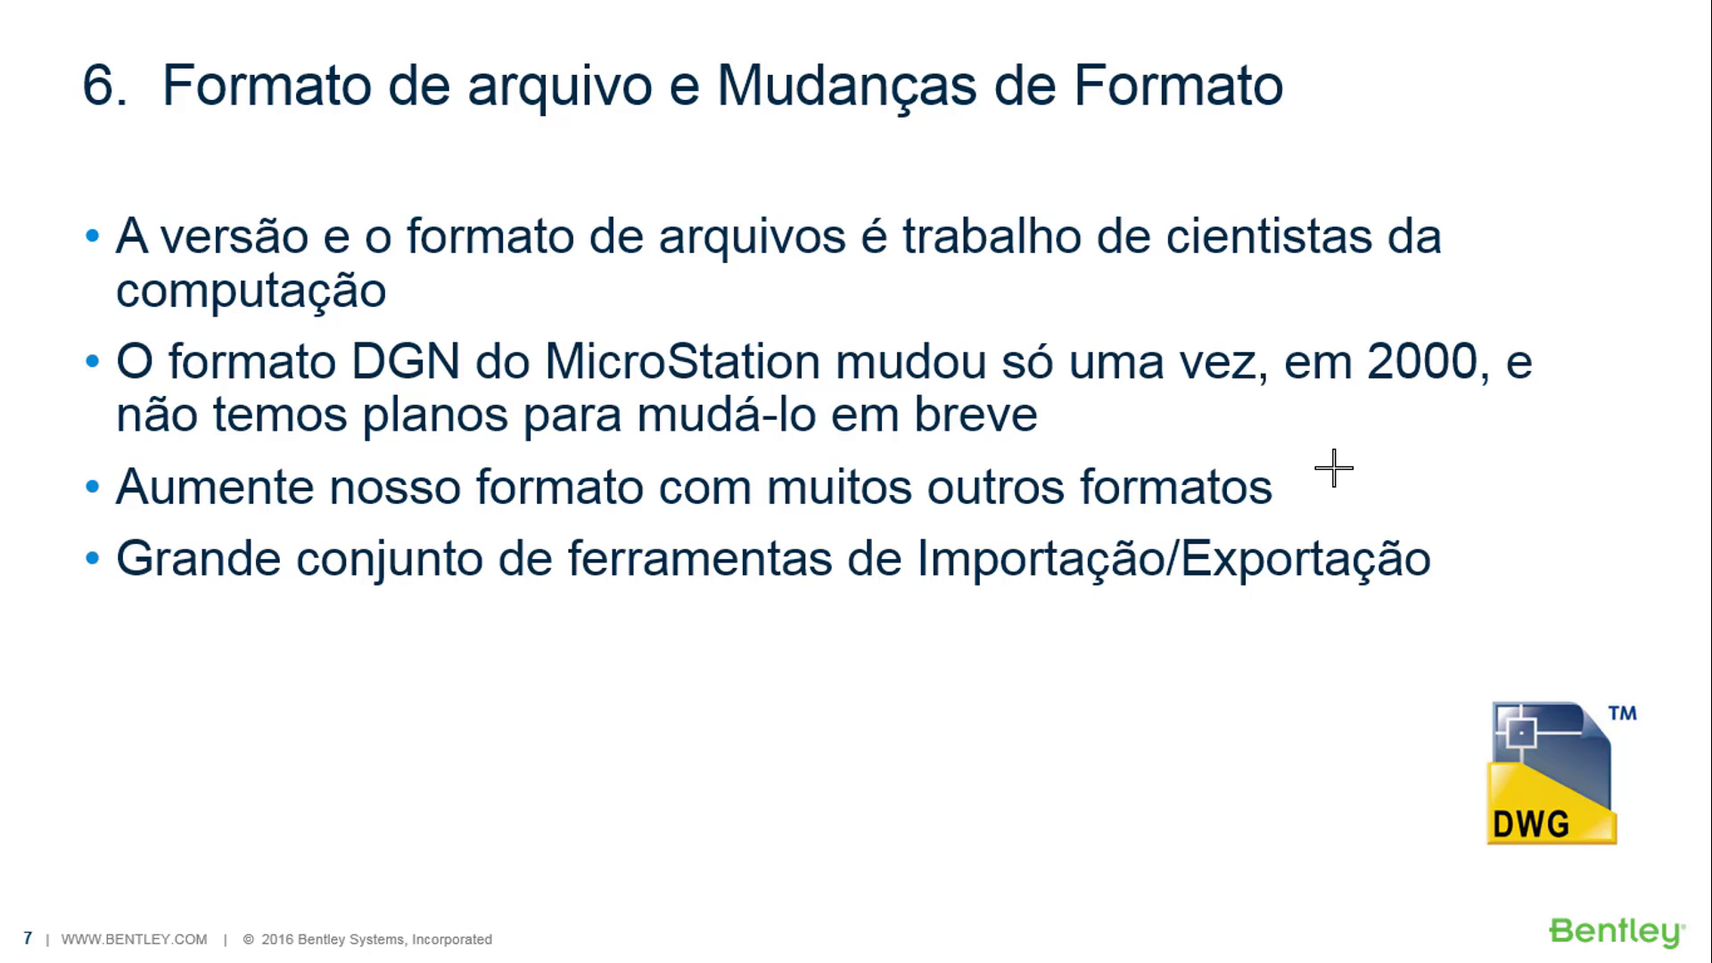
key(alt+Tab)
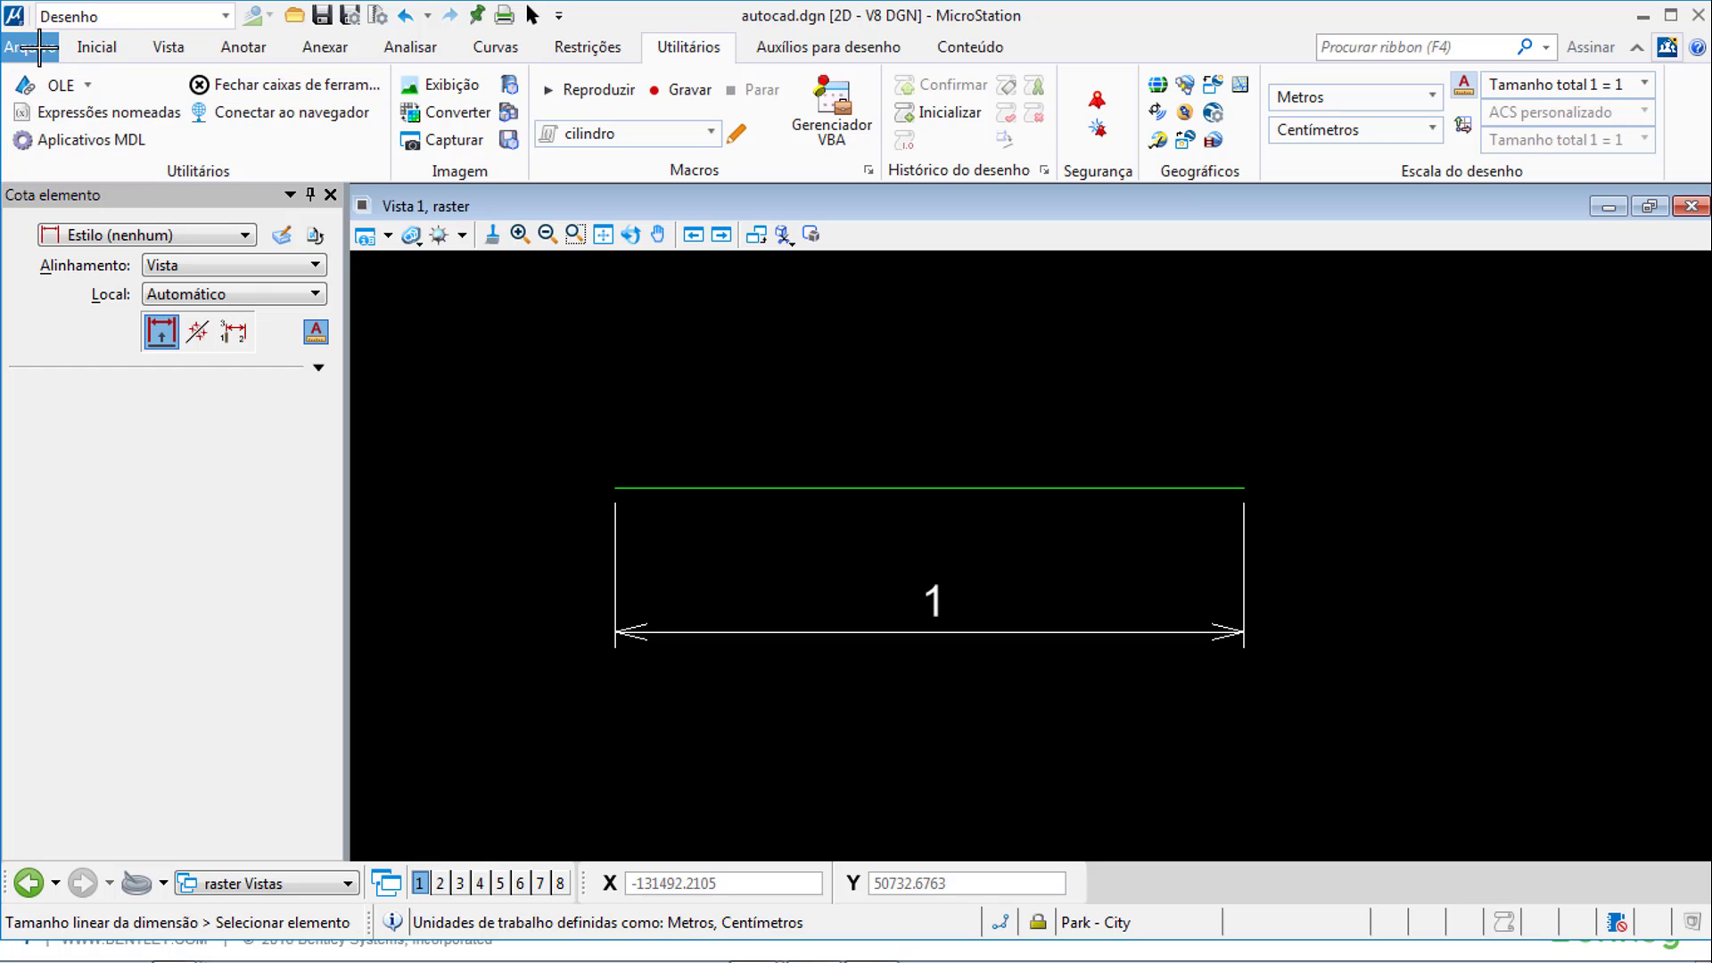
- Examine the export formats offered under the common and interchange file types, and return to the drawing without exporting
click(38, 44)
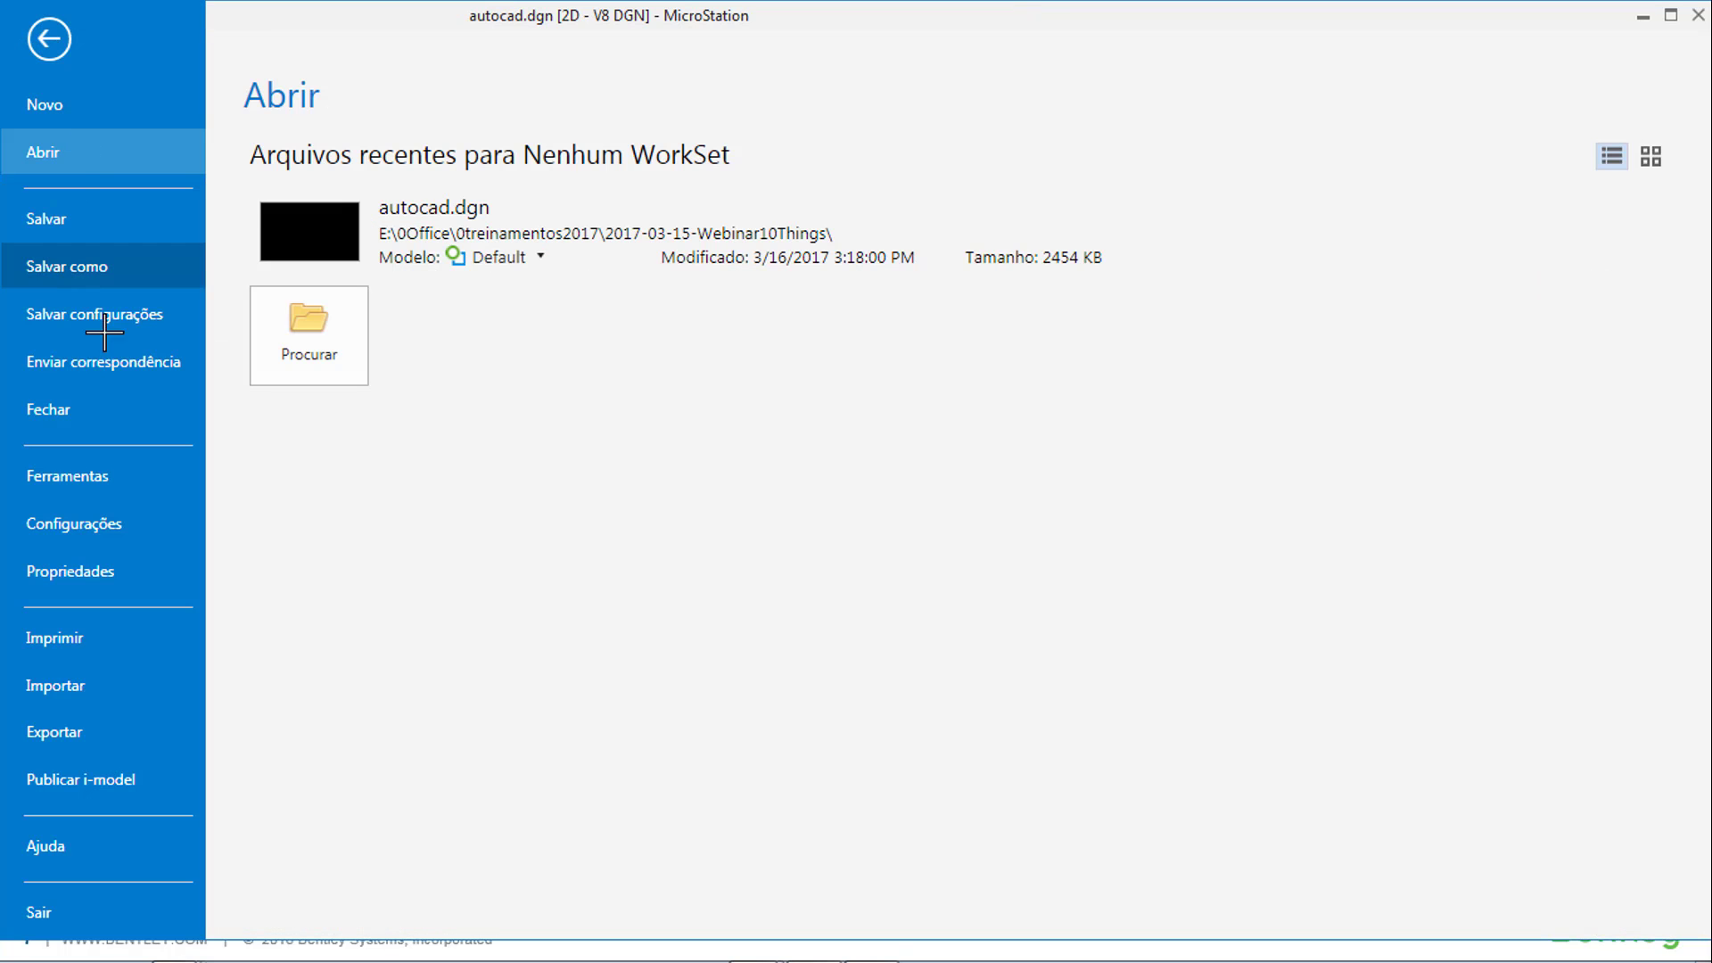
click(123, 731)
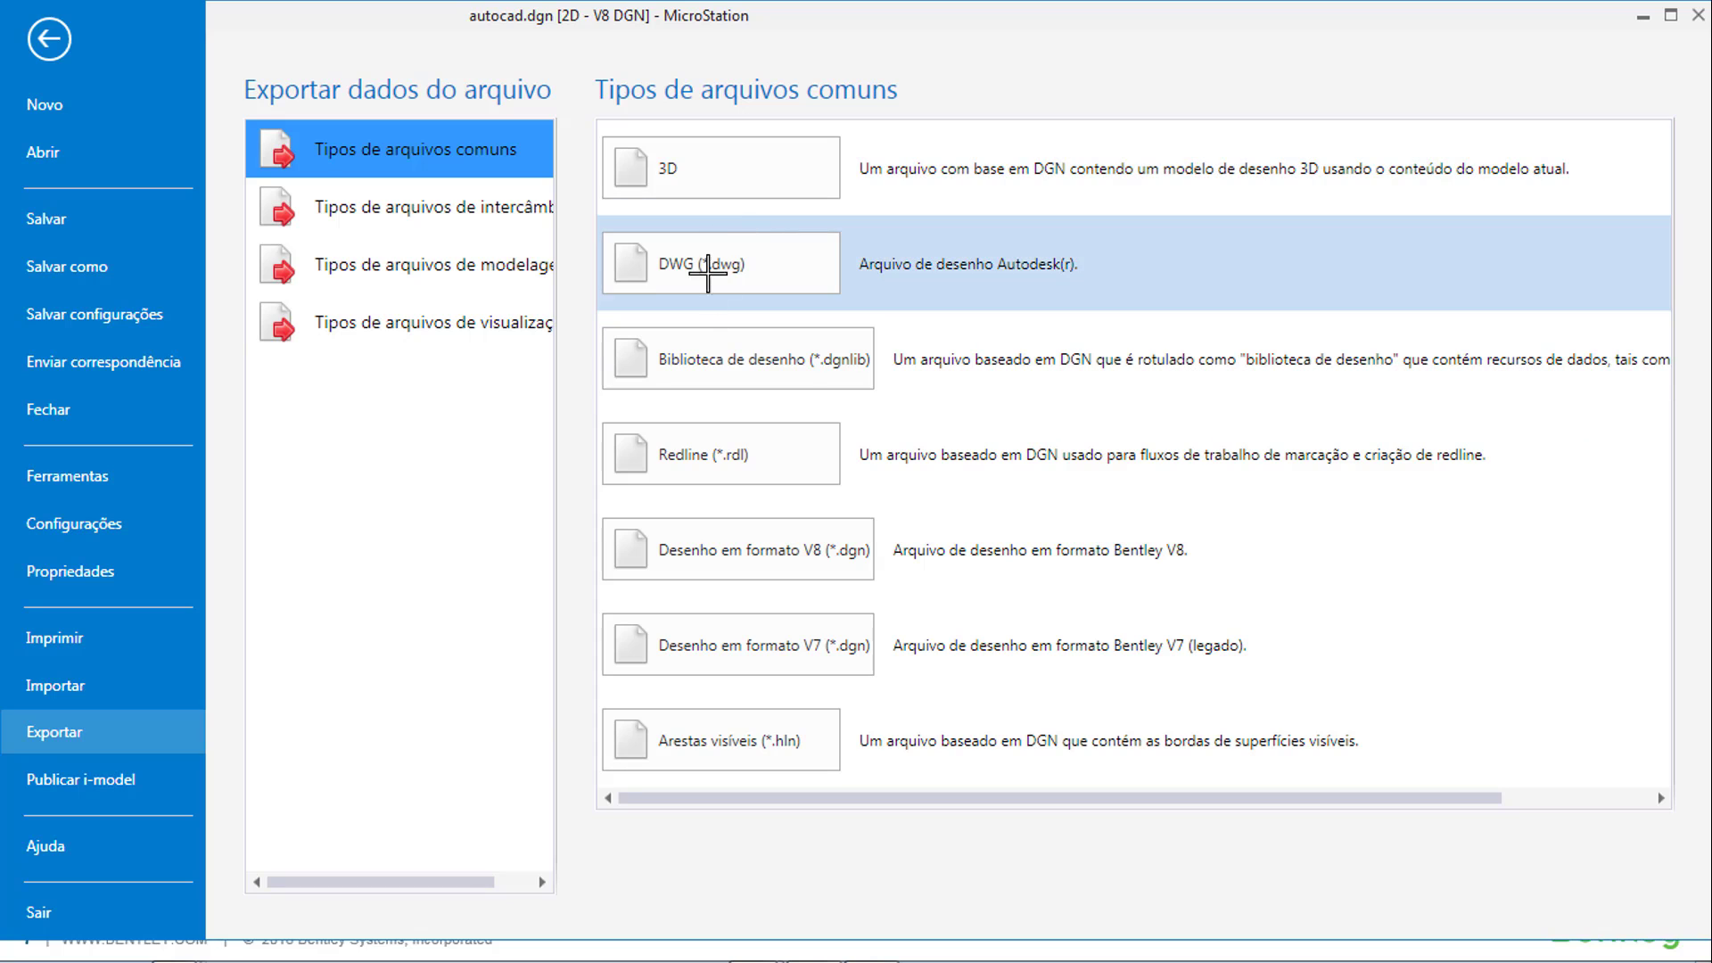
click(413, 206)
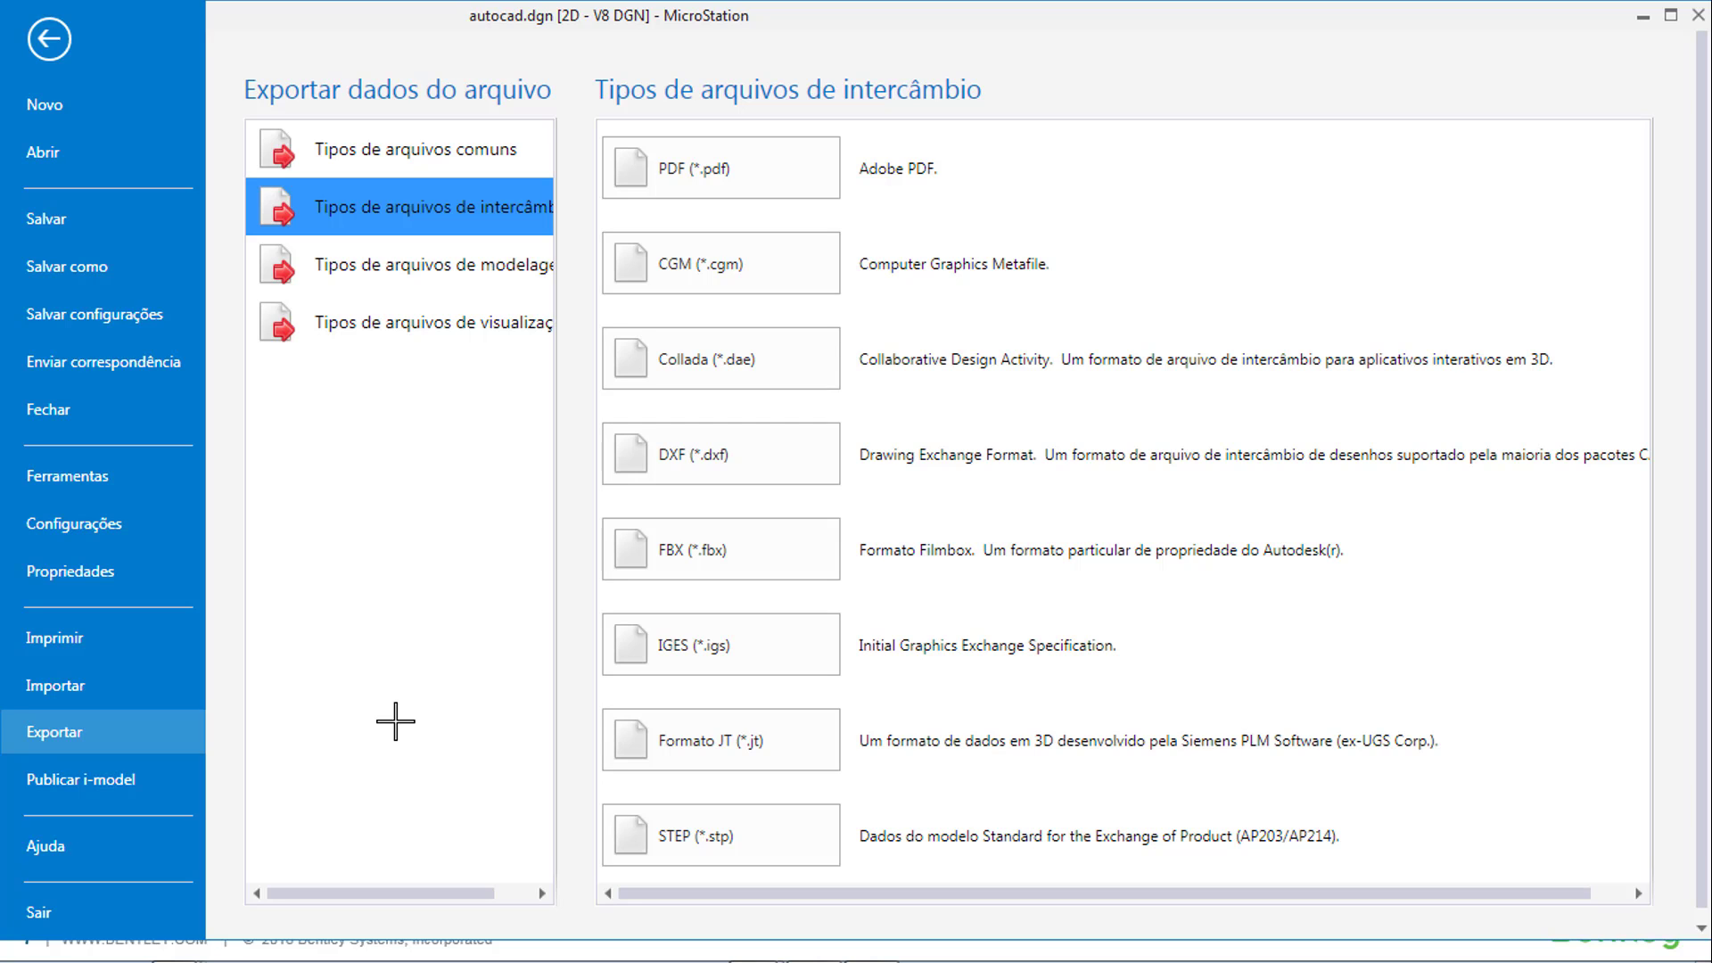
key(Escape)
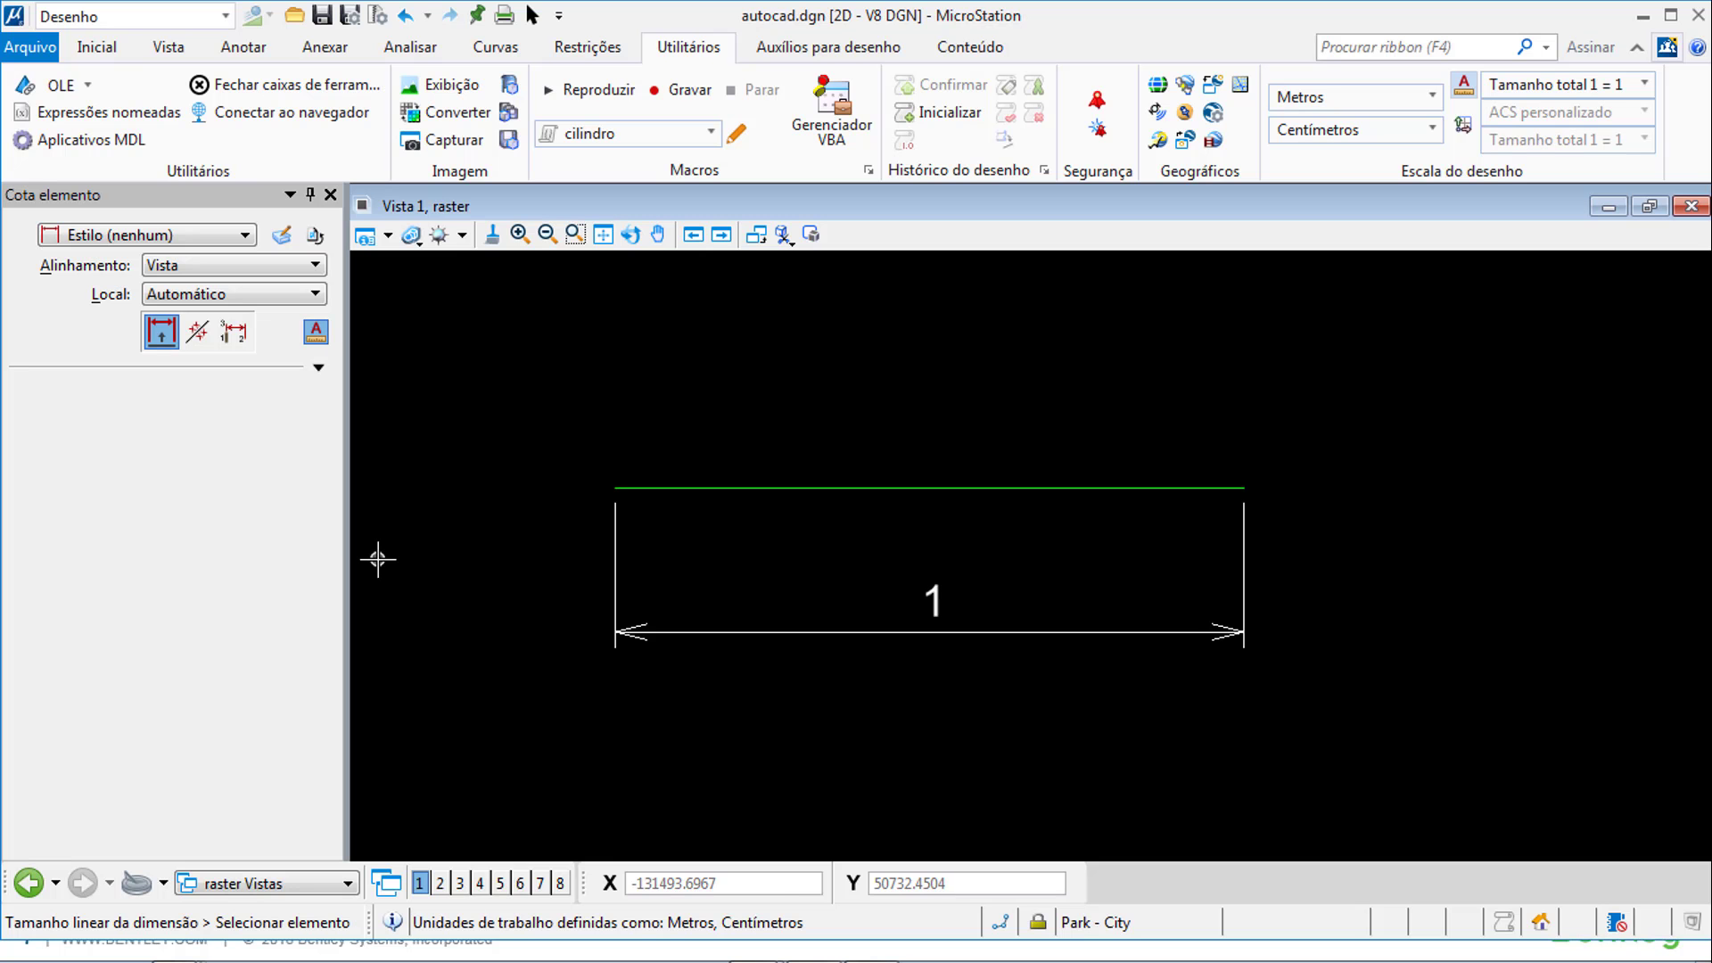
- Switch to the PowerPoint slide show, advance to the Desfazer e refazer slide, and return to MicroStation
key(alt+Tab)
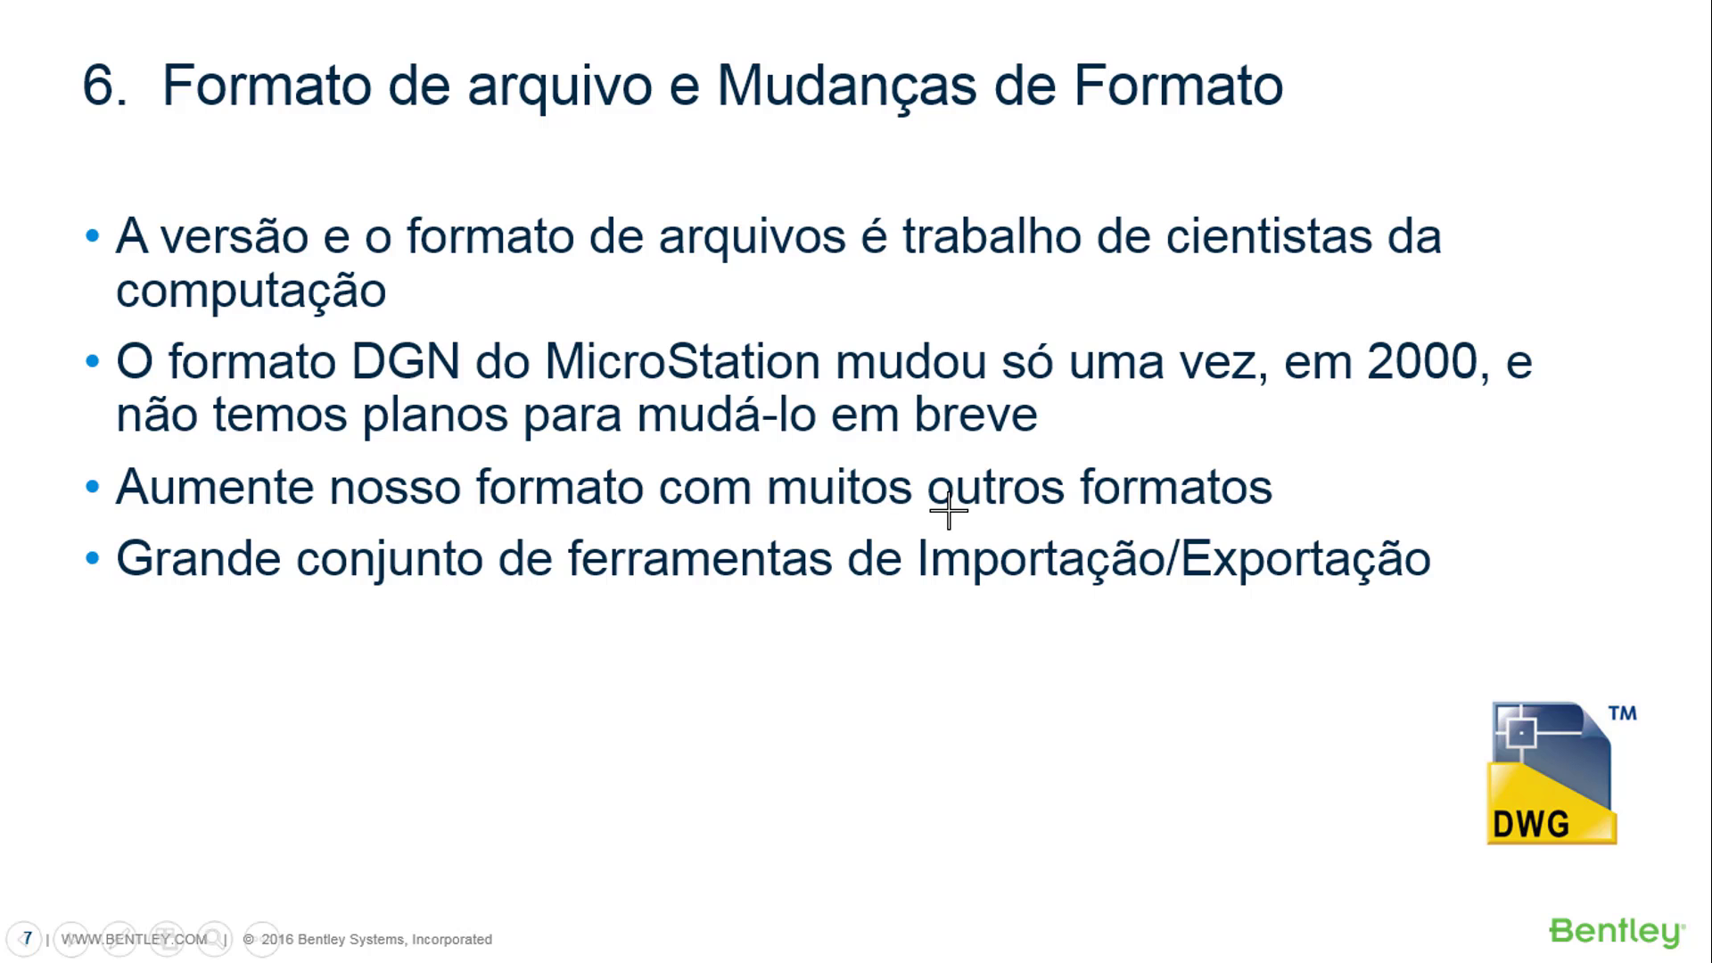
click(948, 510)
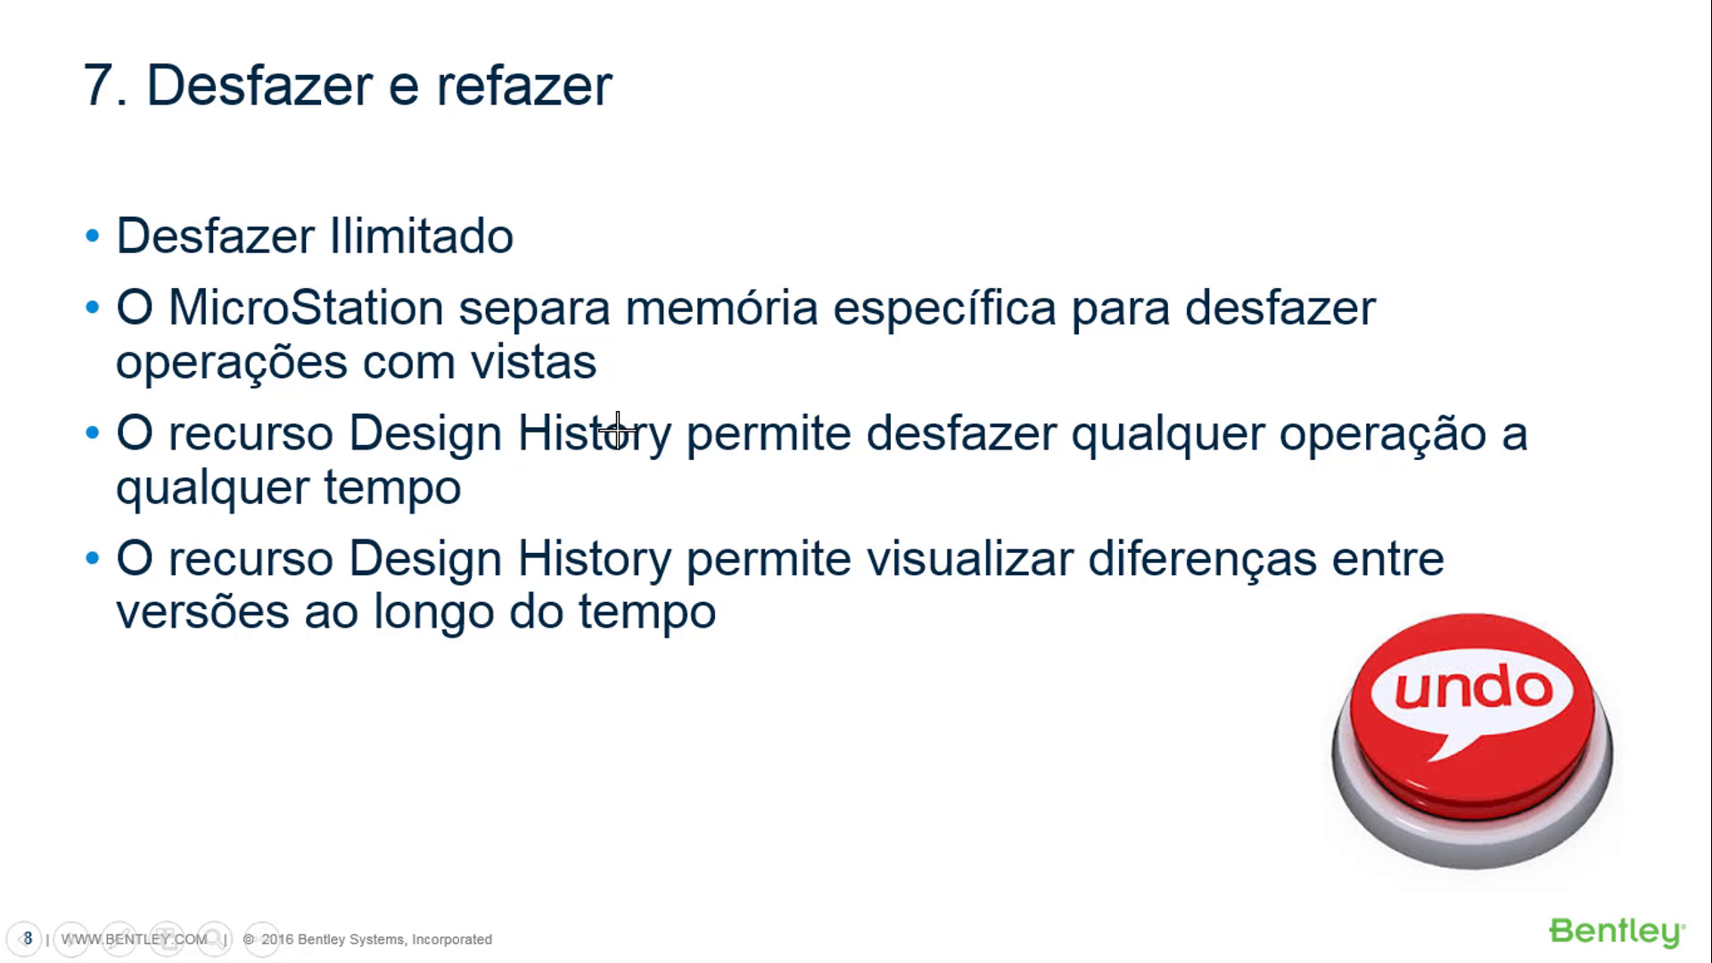
key(alt+Tab)
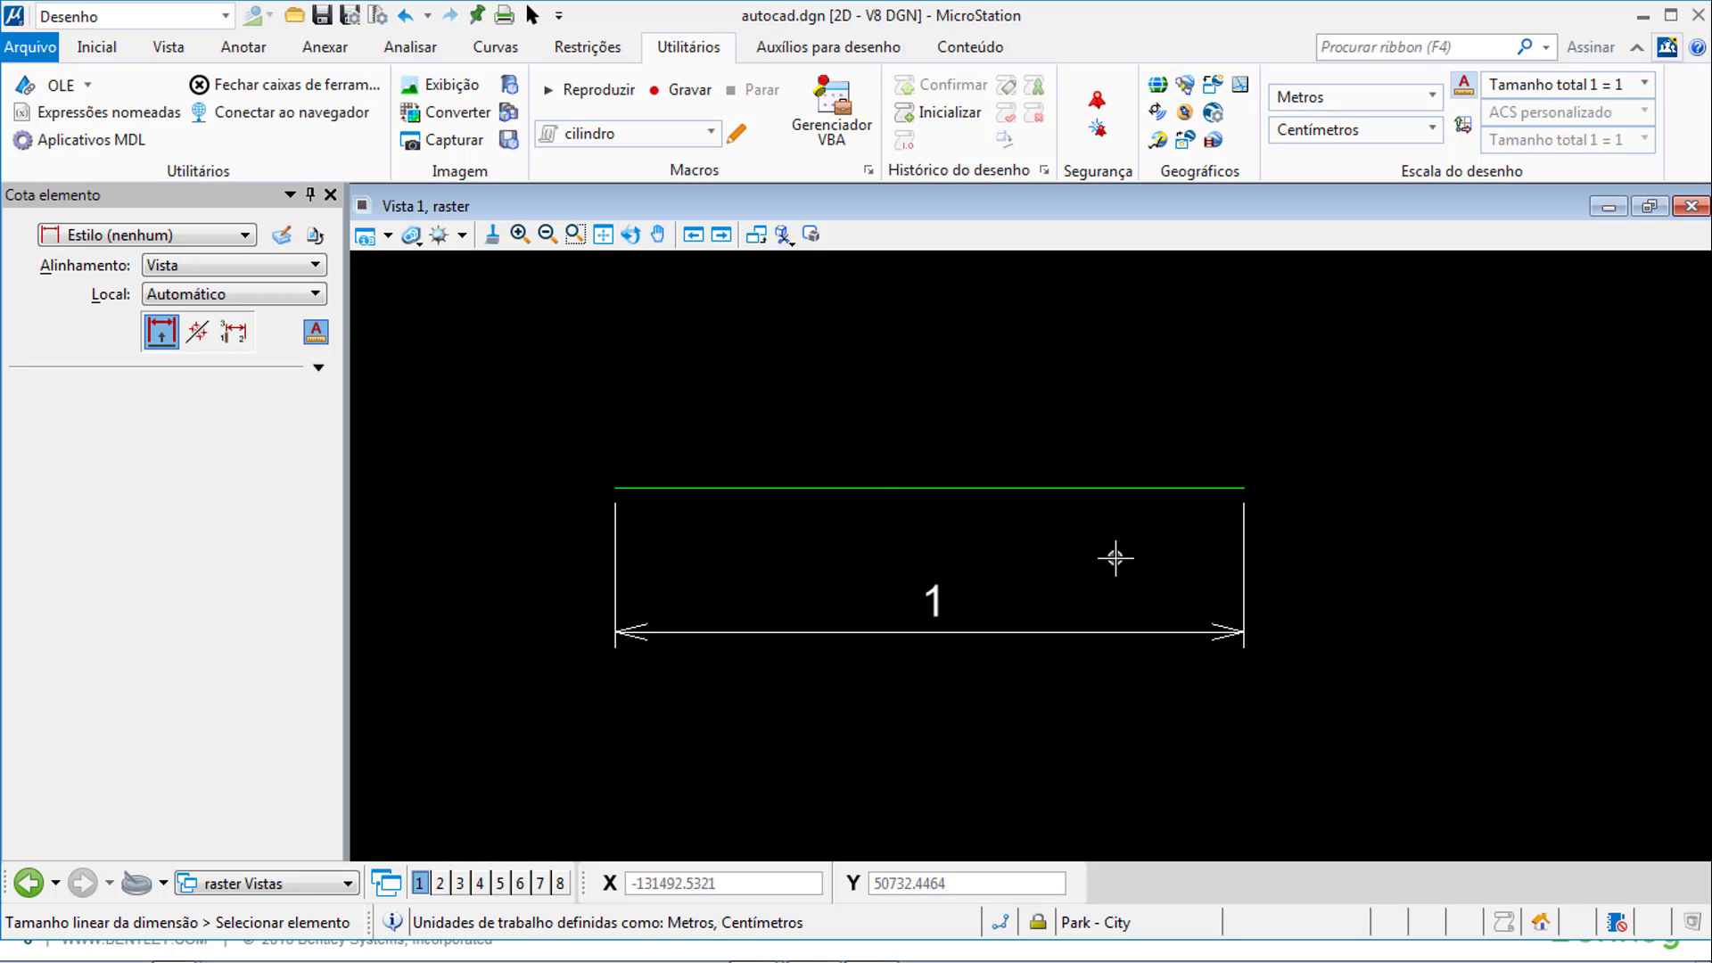
- Draw a circle by its center in the empty area to the right of the dimensioned line
middle_drag(1443, 539, 393, 534)
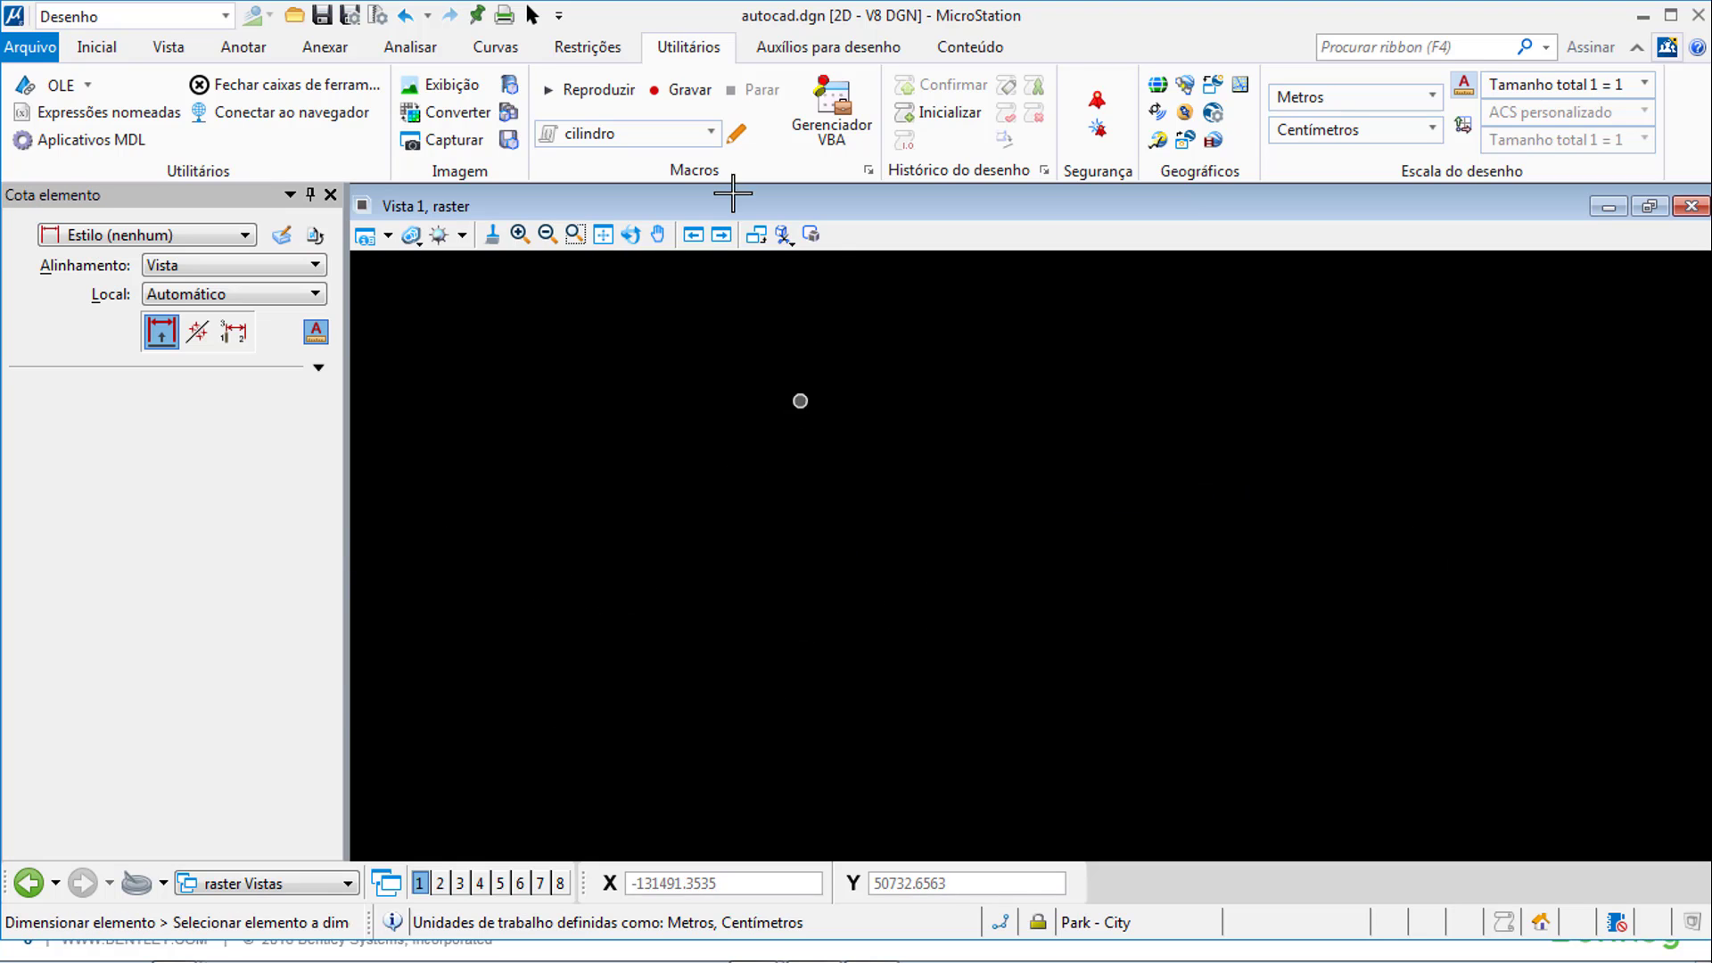
click(93, 51)
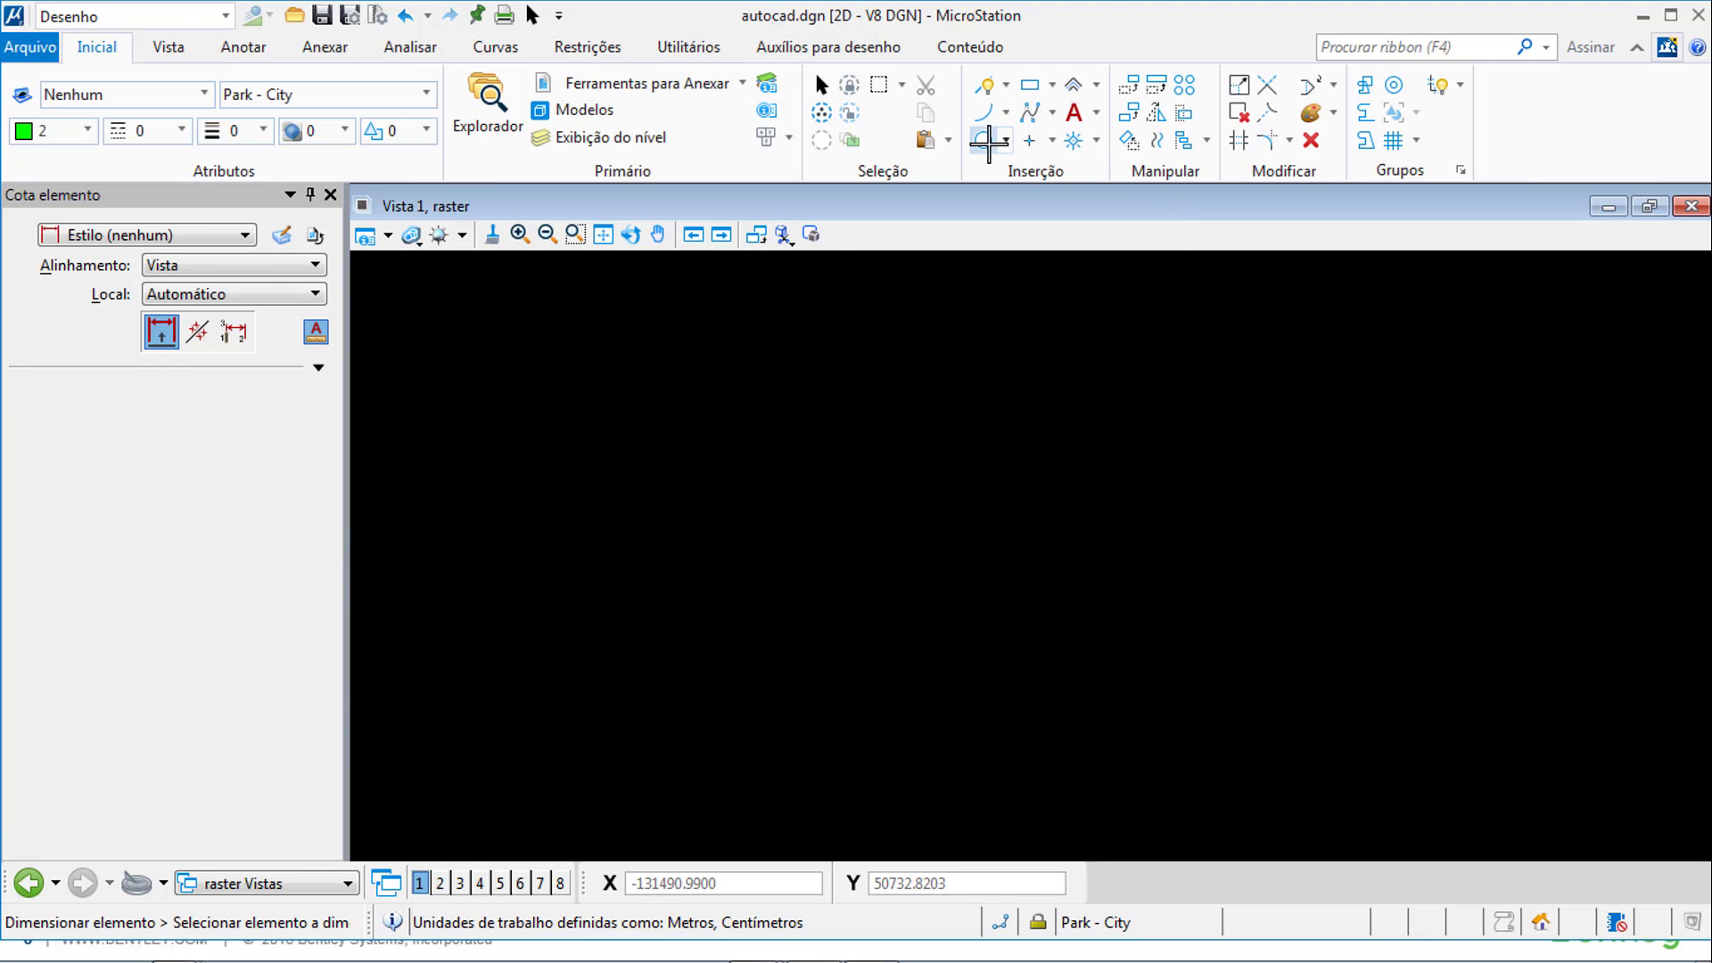
click(984, 140)
click(659, 540)
click(698, 482)
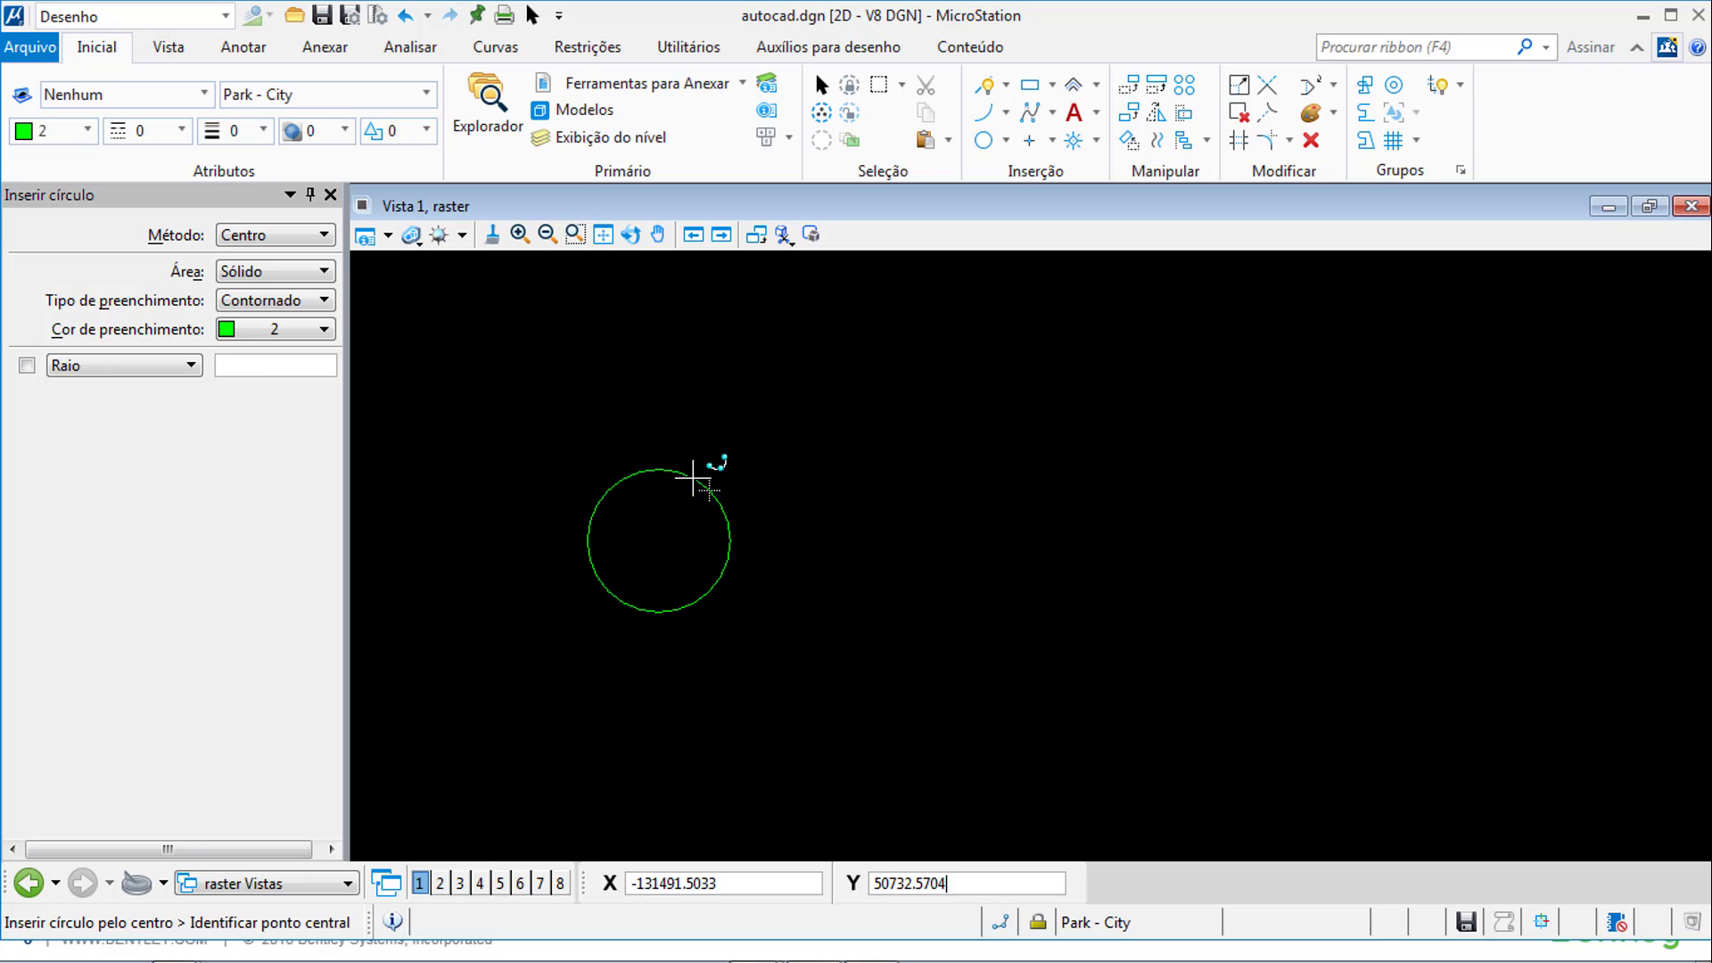
- Draw a smaller circle just right of the first one and a much larger circle beyond it
scroll(648, 561, up, 5)
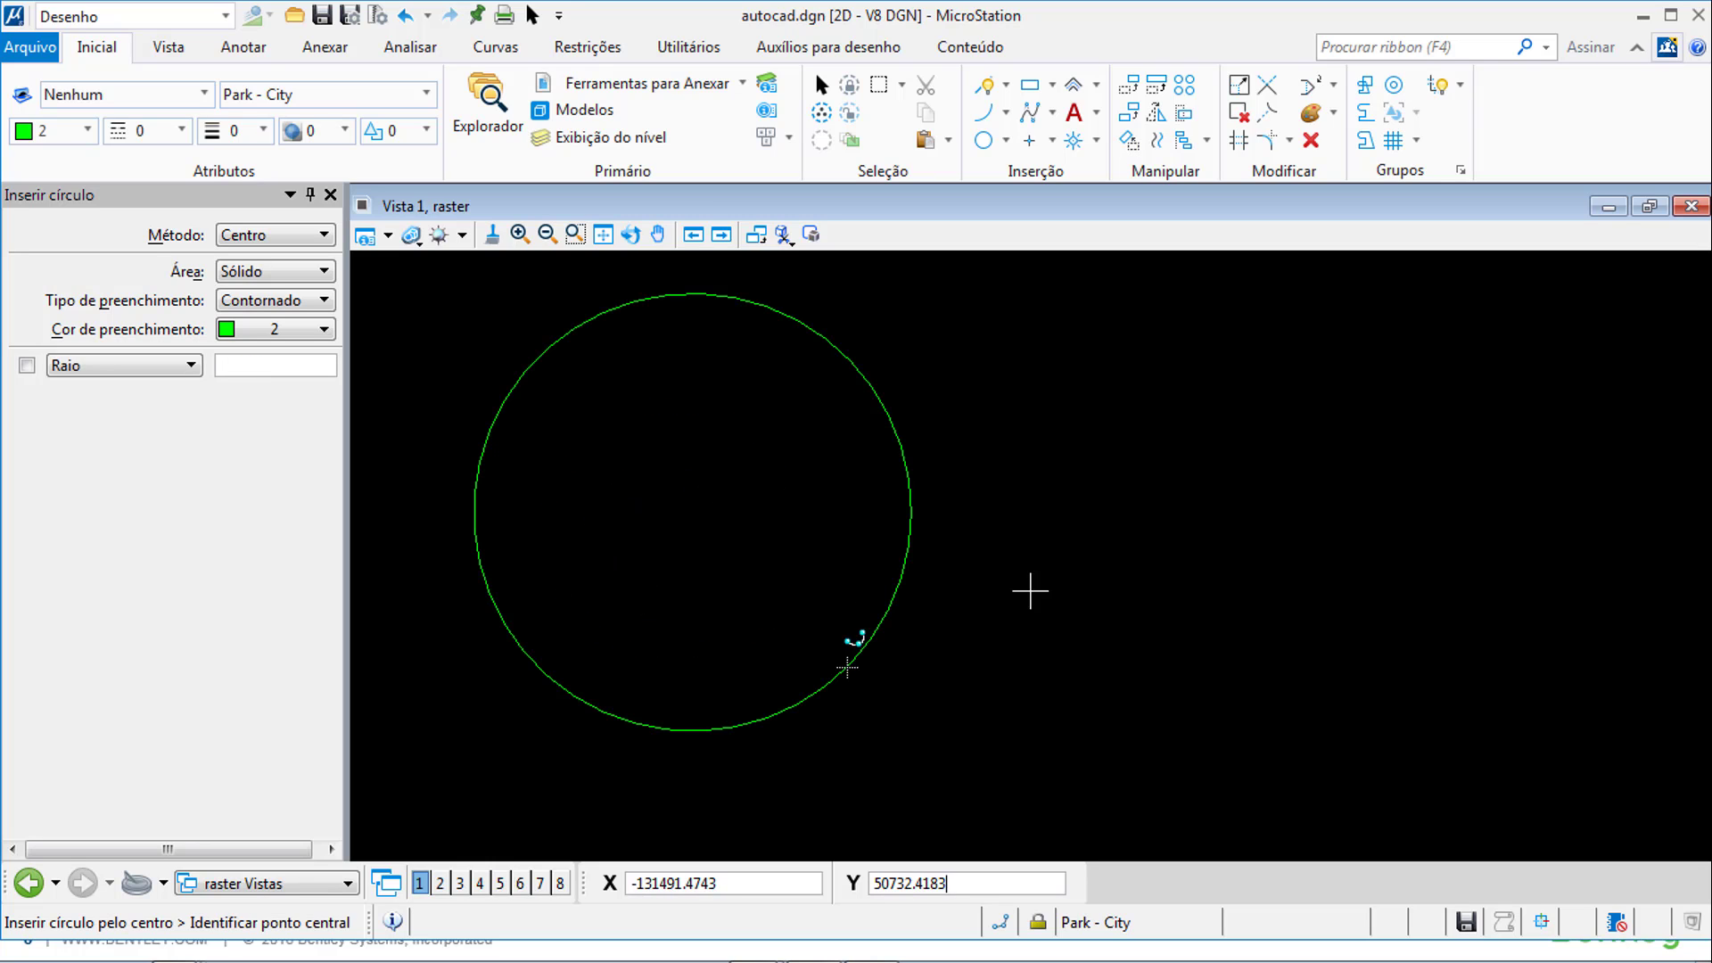
click(1069, 522)
click(1071, 470)
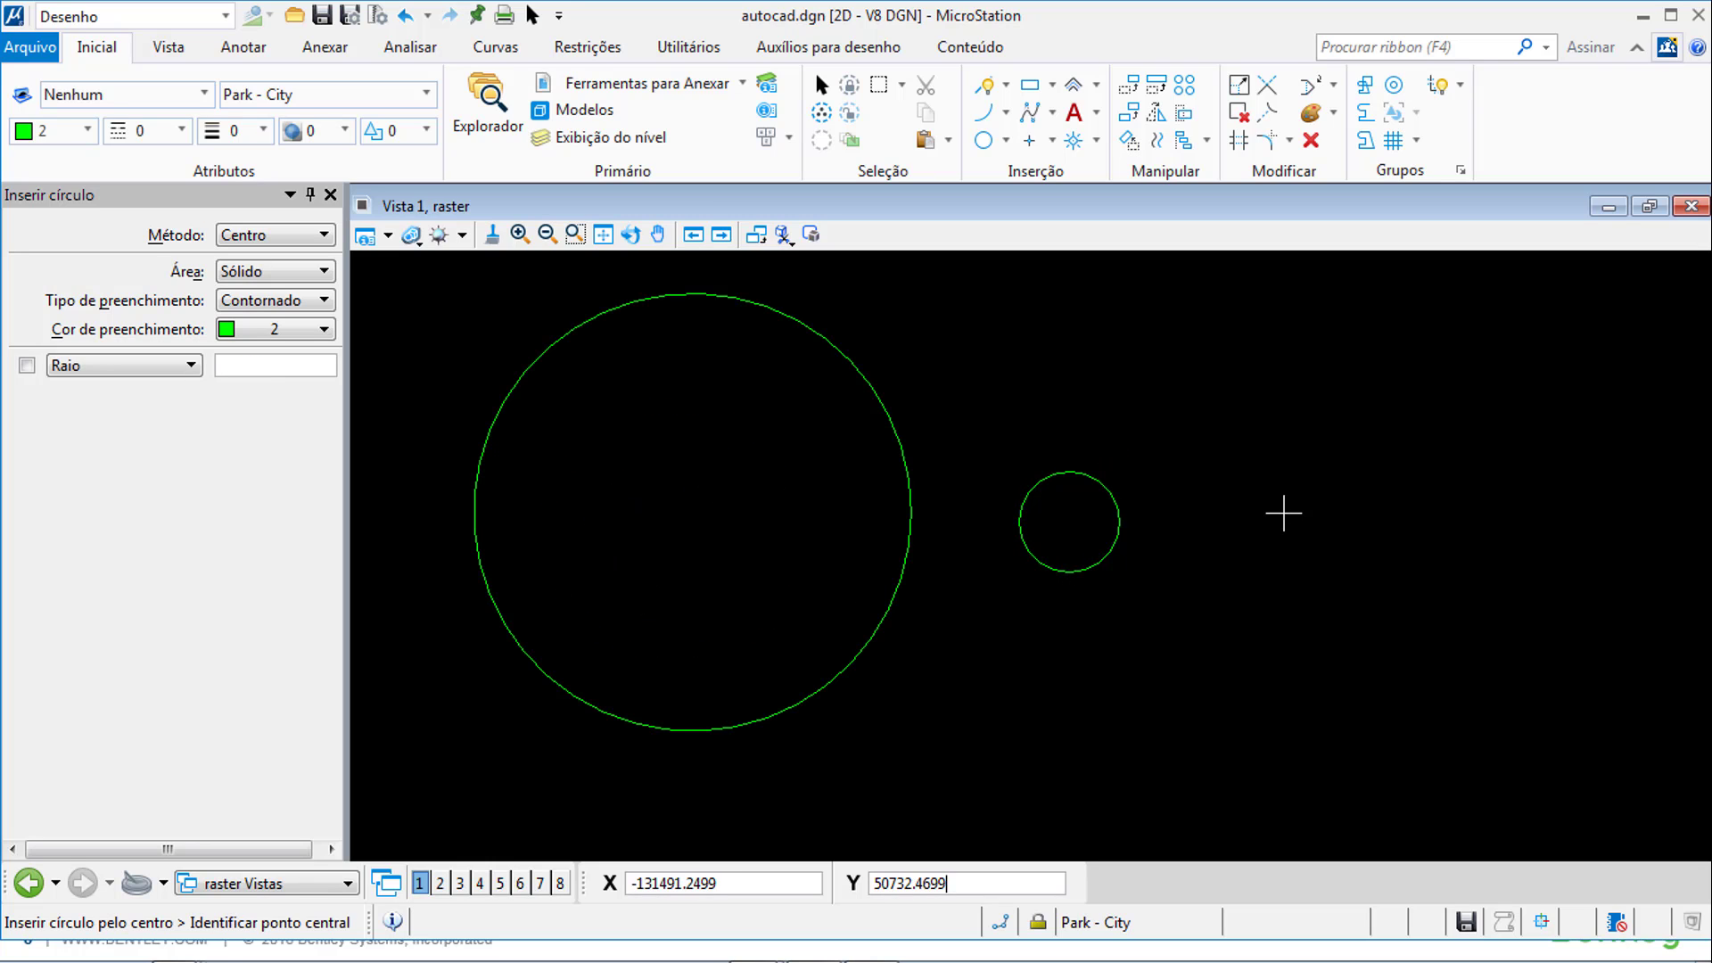
scroll(1284, 514, down, 3)
scroll(1284, 514, down, 2)
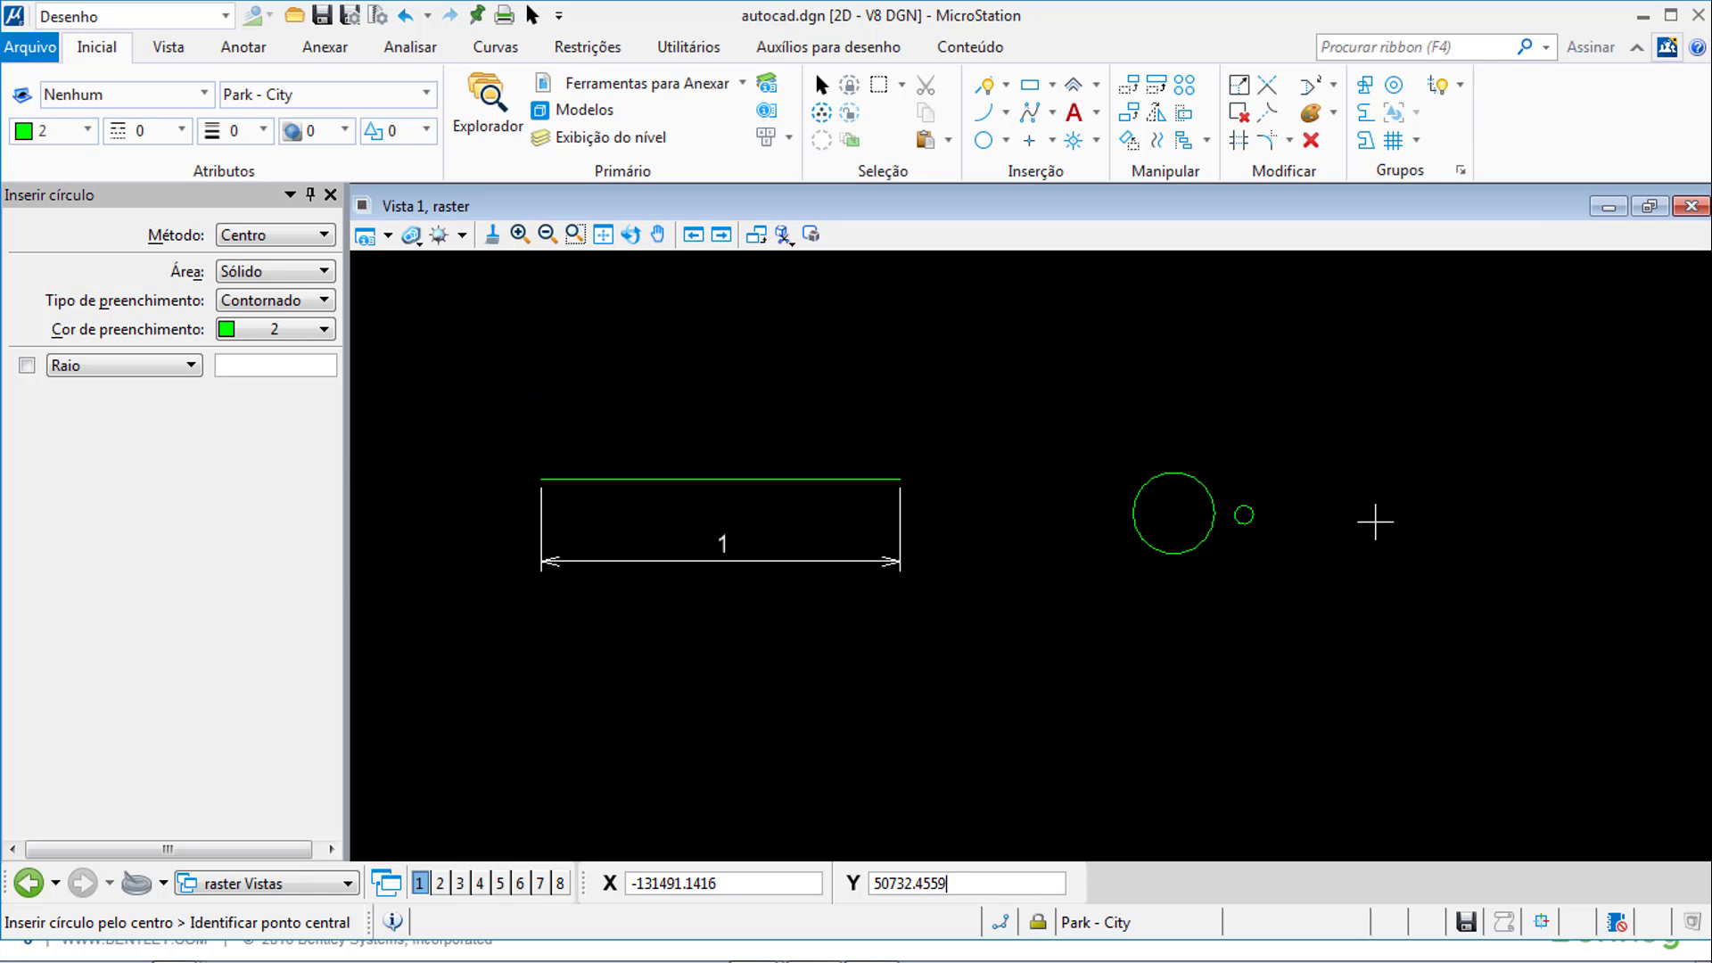
click(1382, 524)
click(1411, 416)
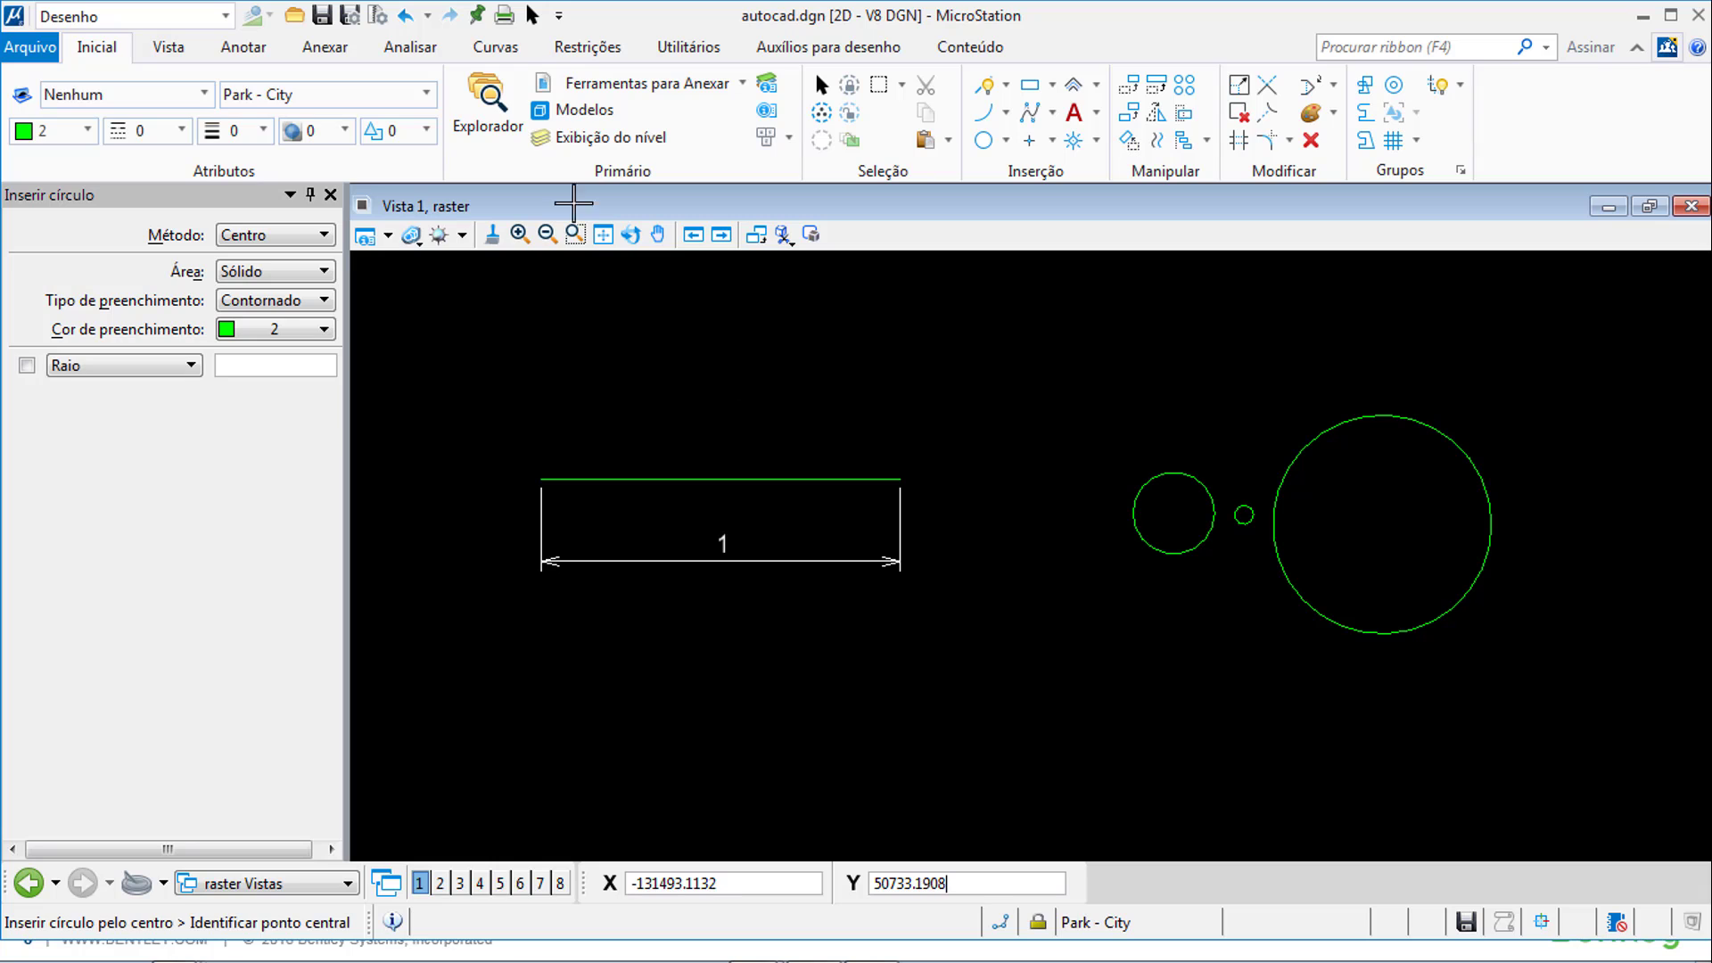
- Undo the placement of the large and the small circle, and redo both placements
click(575, 234)
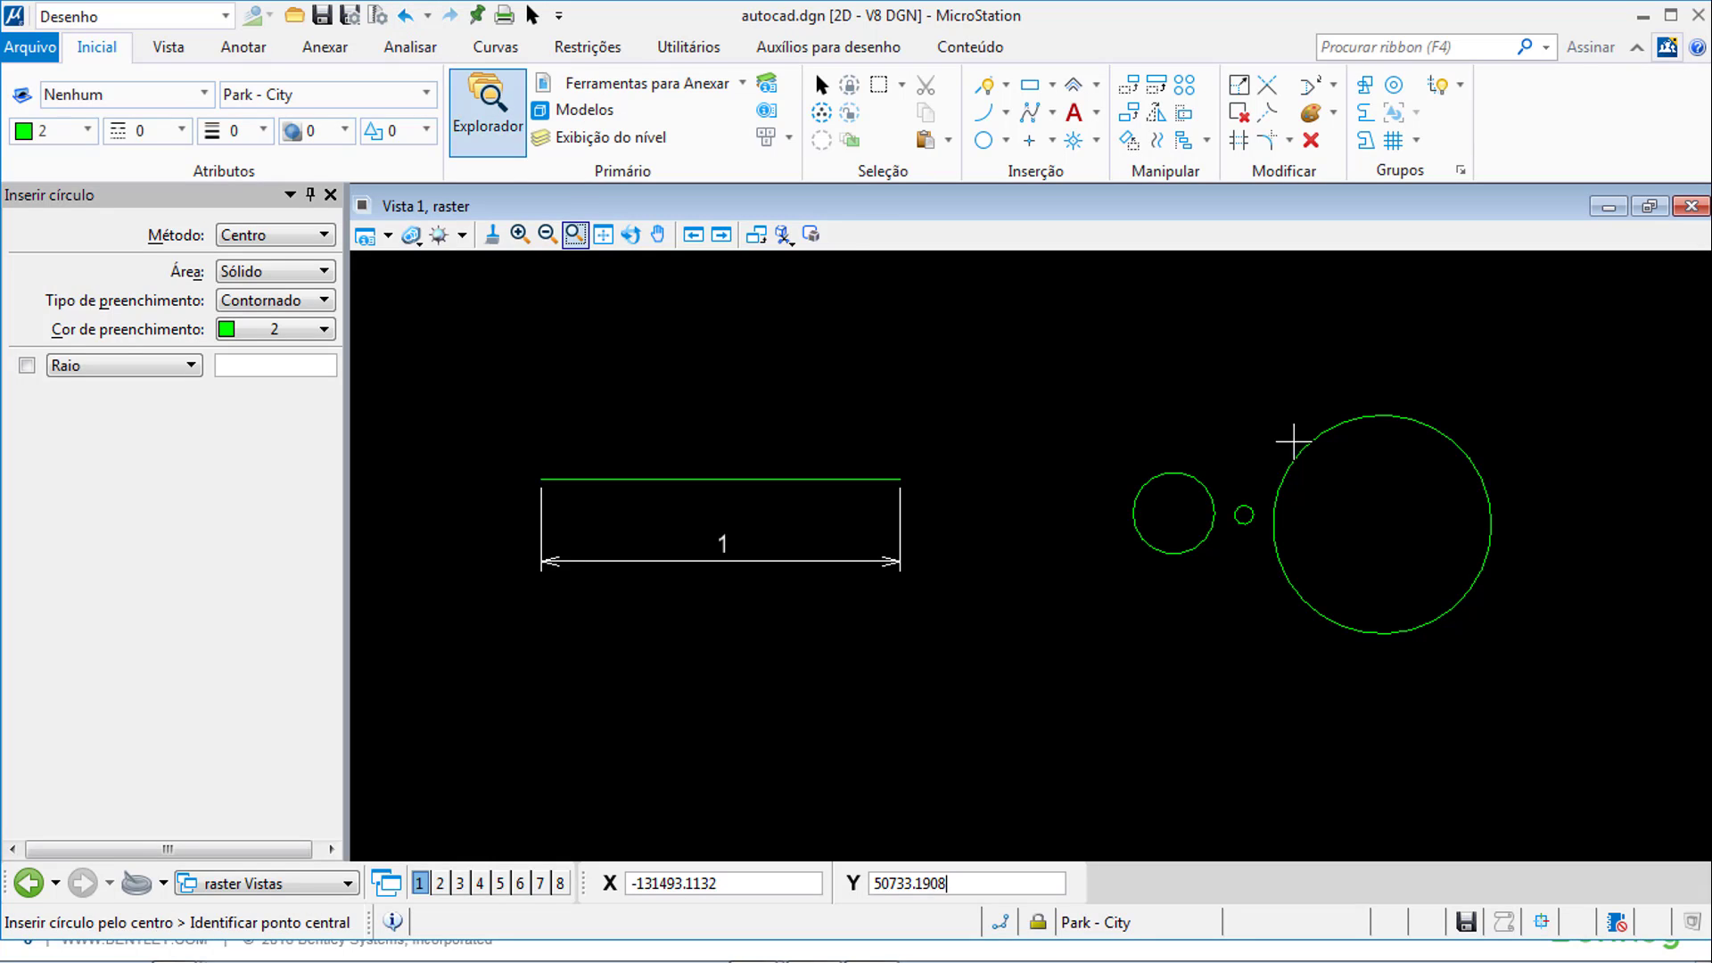
scroll(1517, 523, down, 2)
scroll(1556, 524, up, 2)
scroll(1556, 524, up, 2)
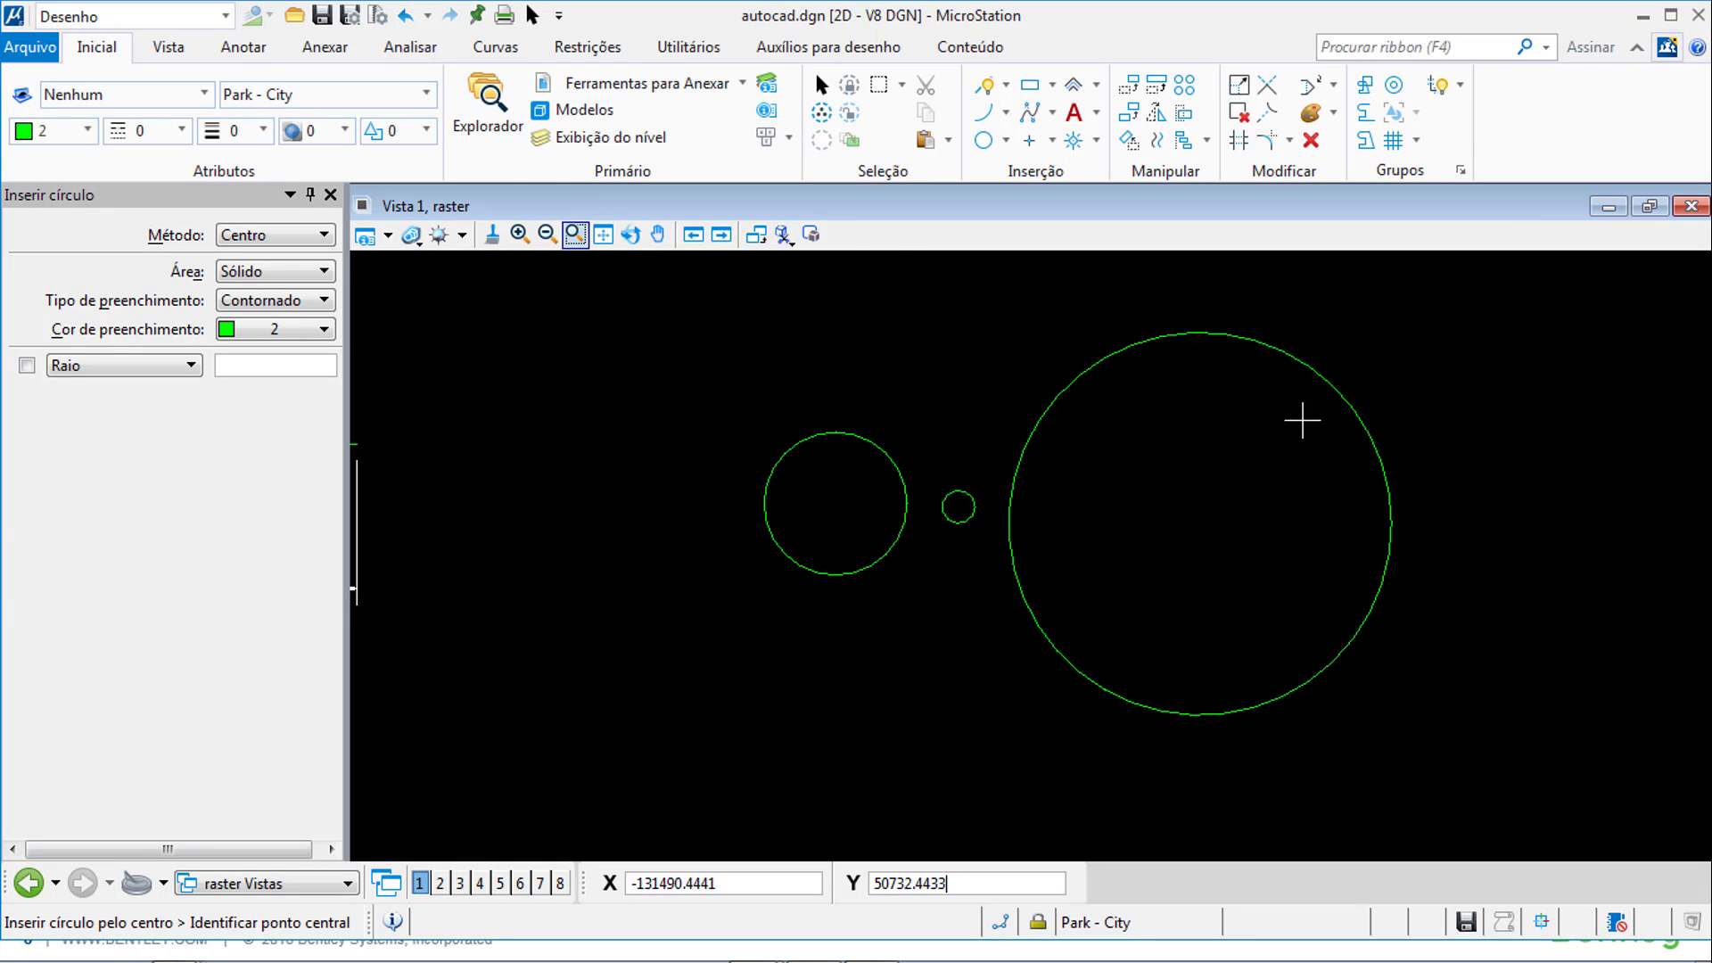
click(405, 16)
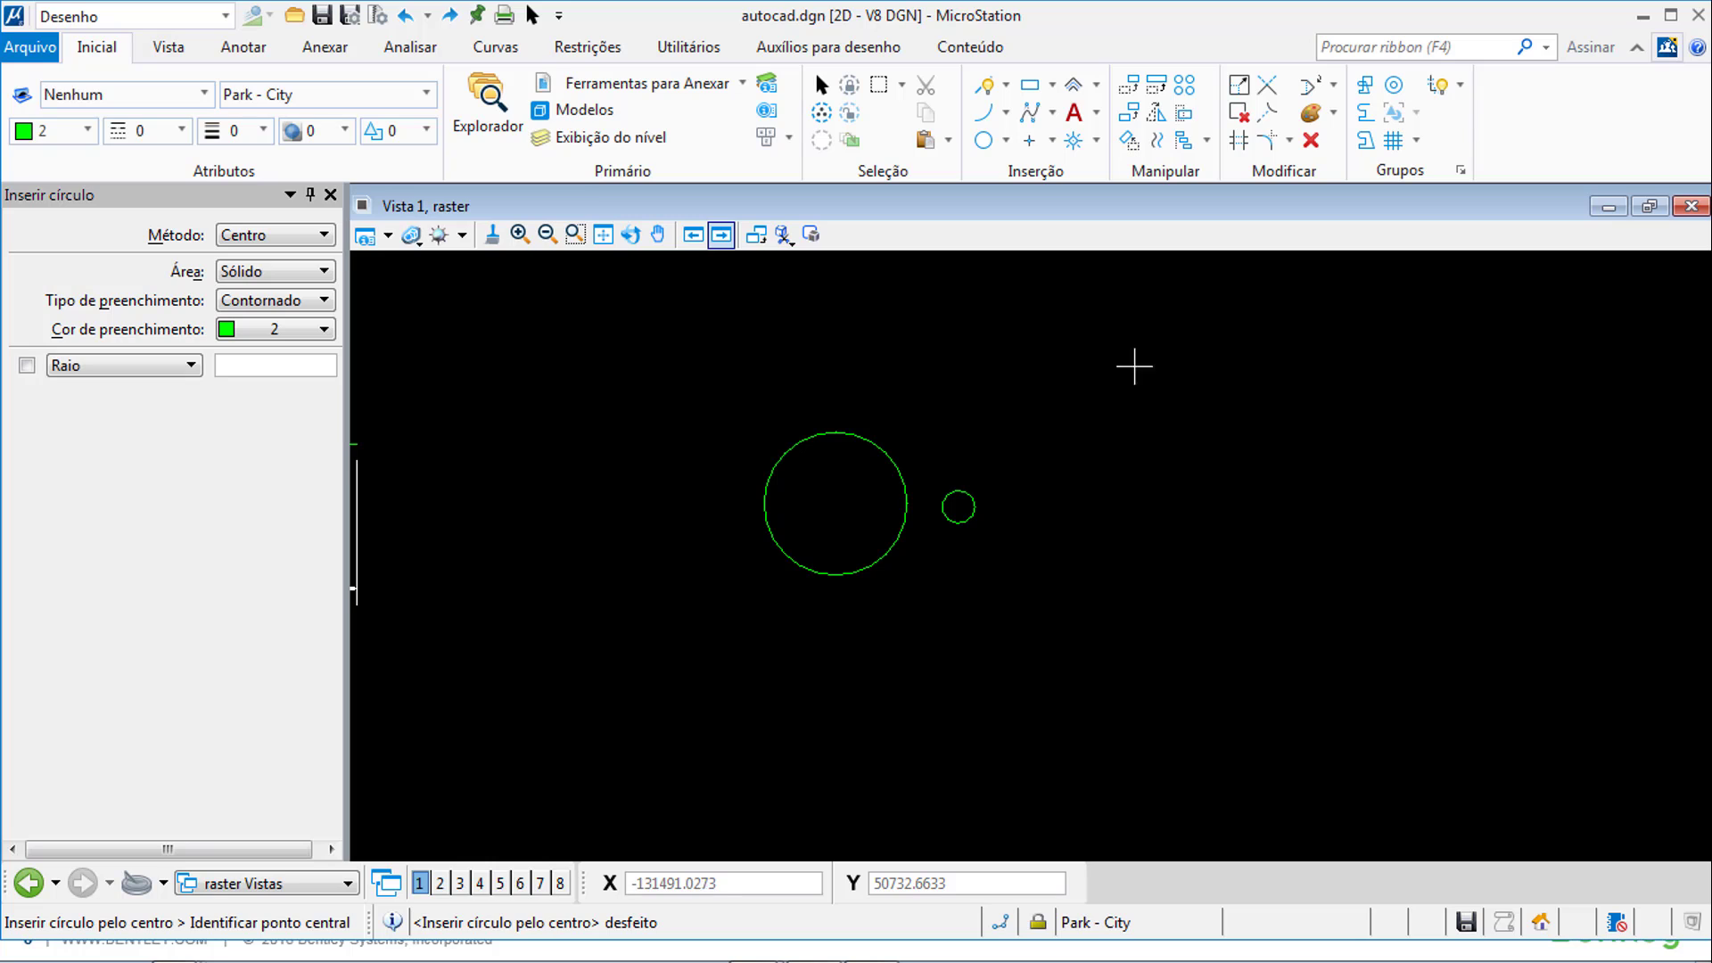
click(492, 234)
click(403, 15)
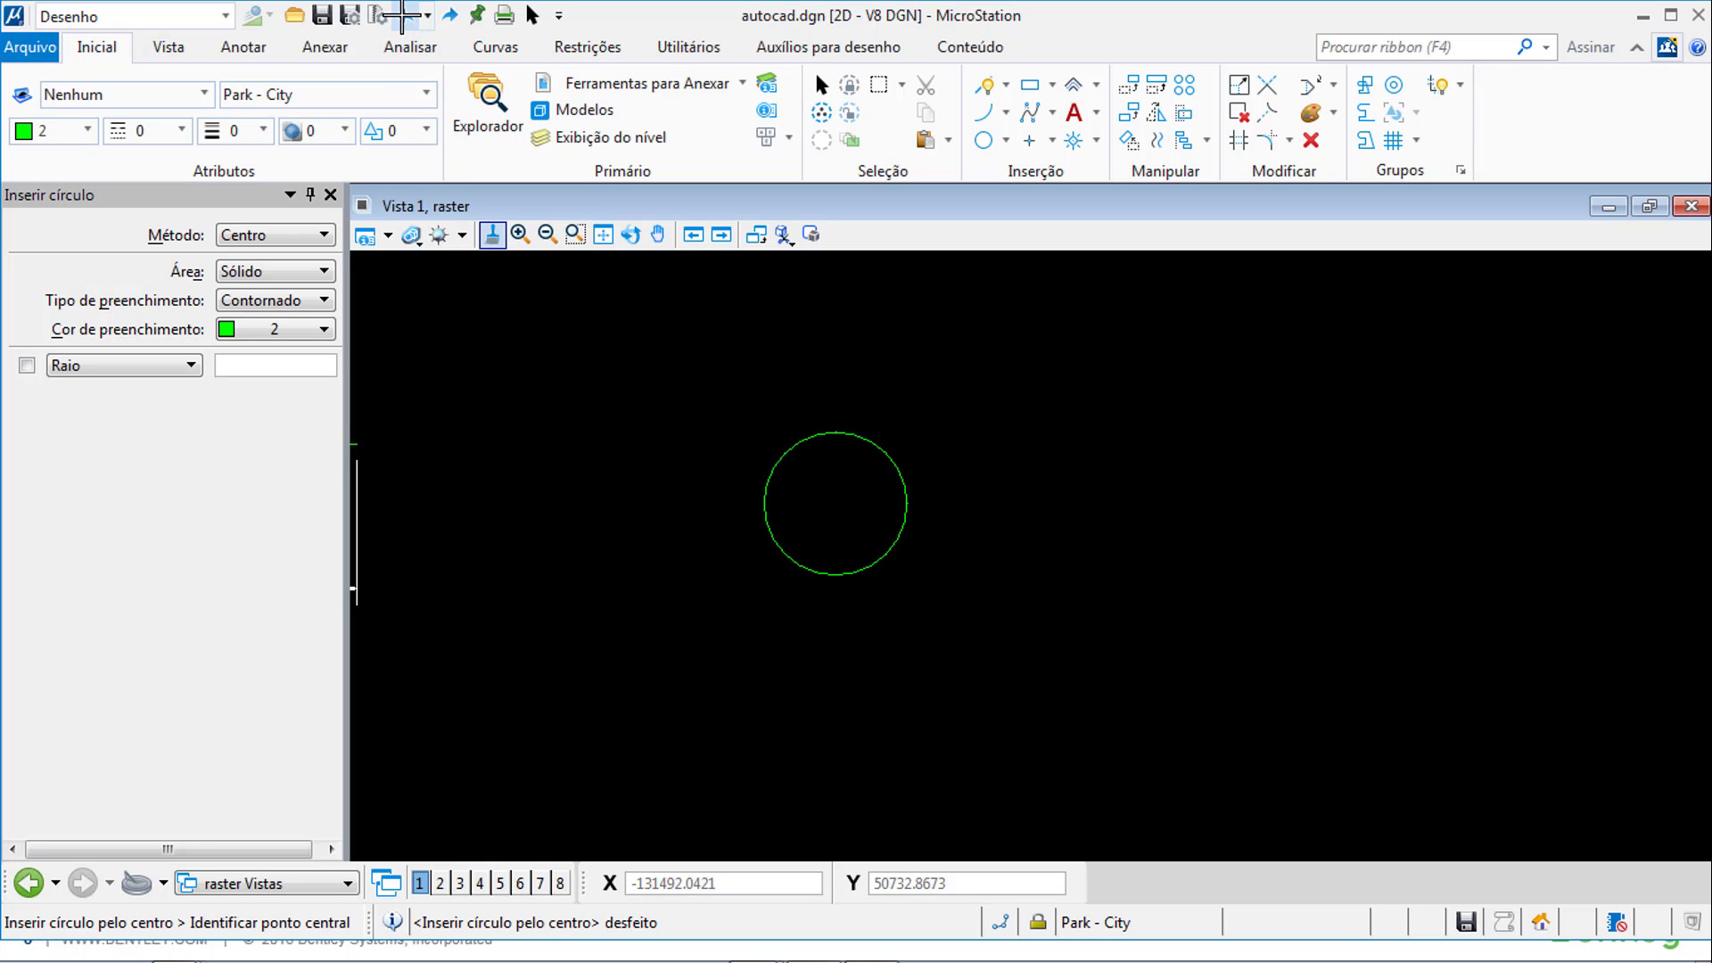
click(449, 15)
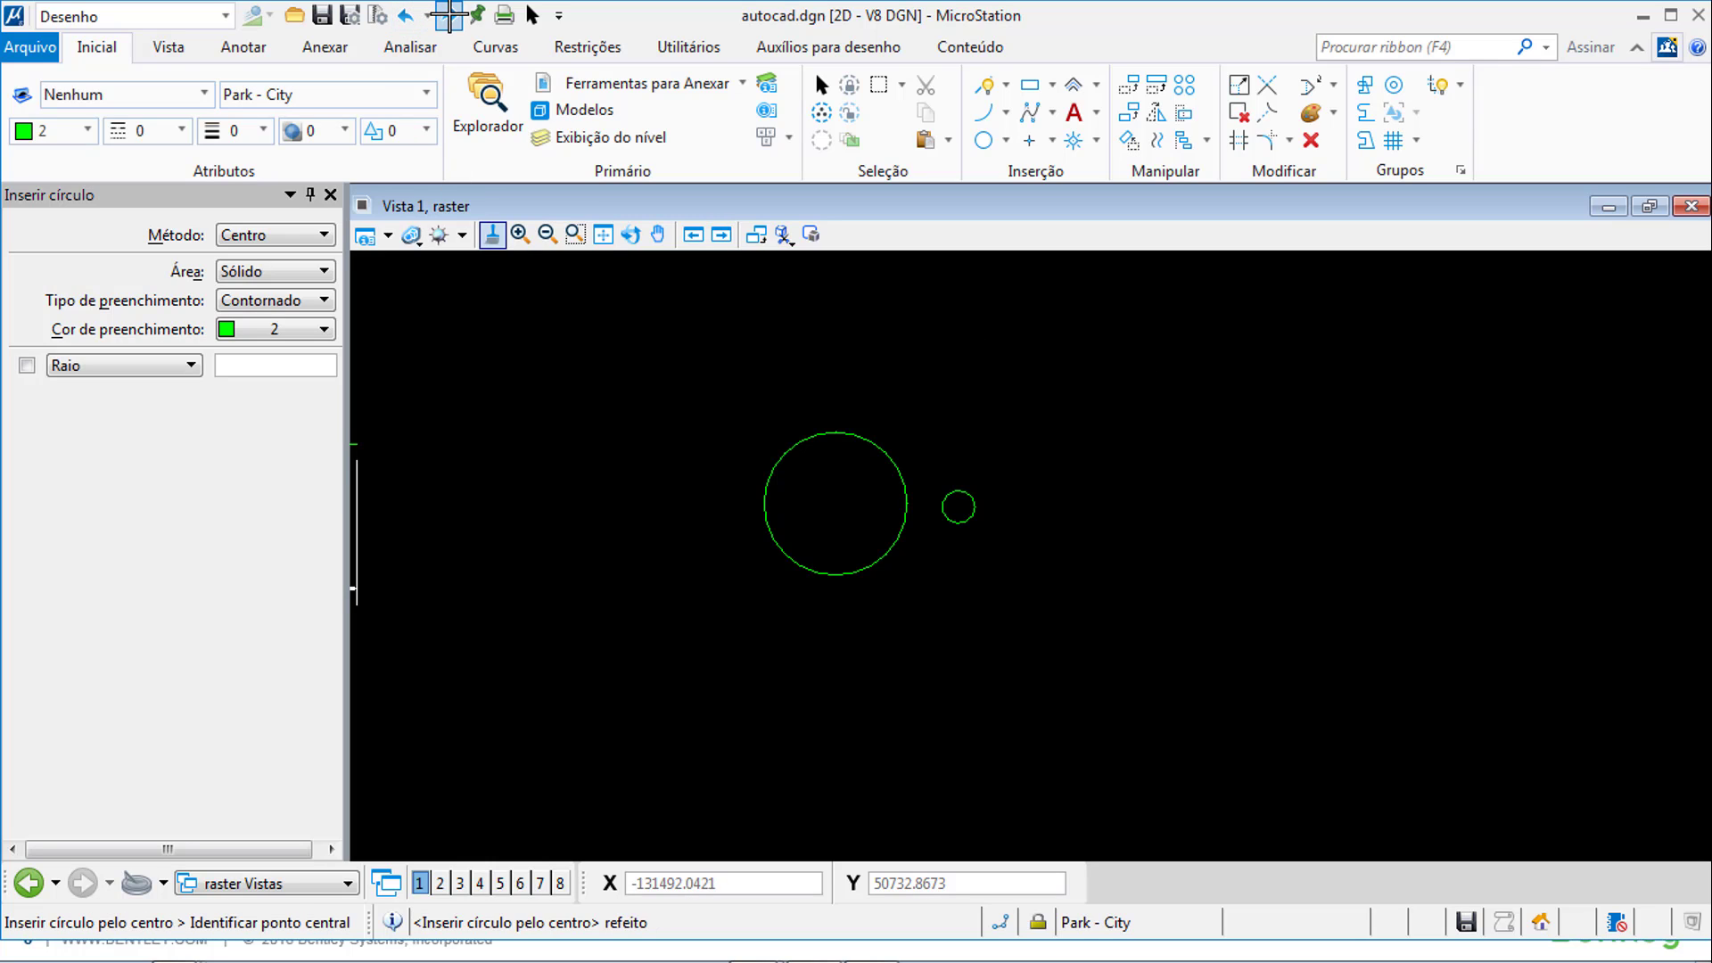
click(449, 16)
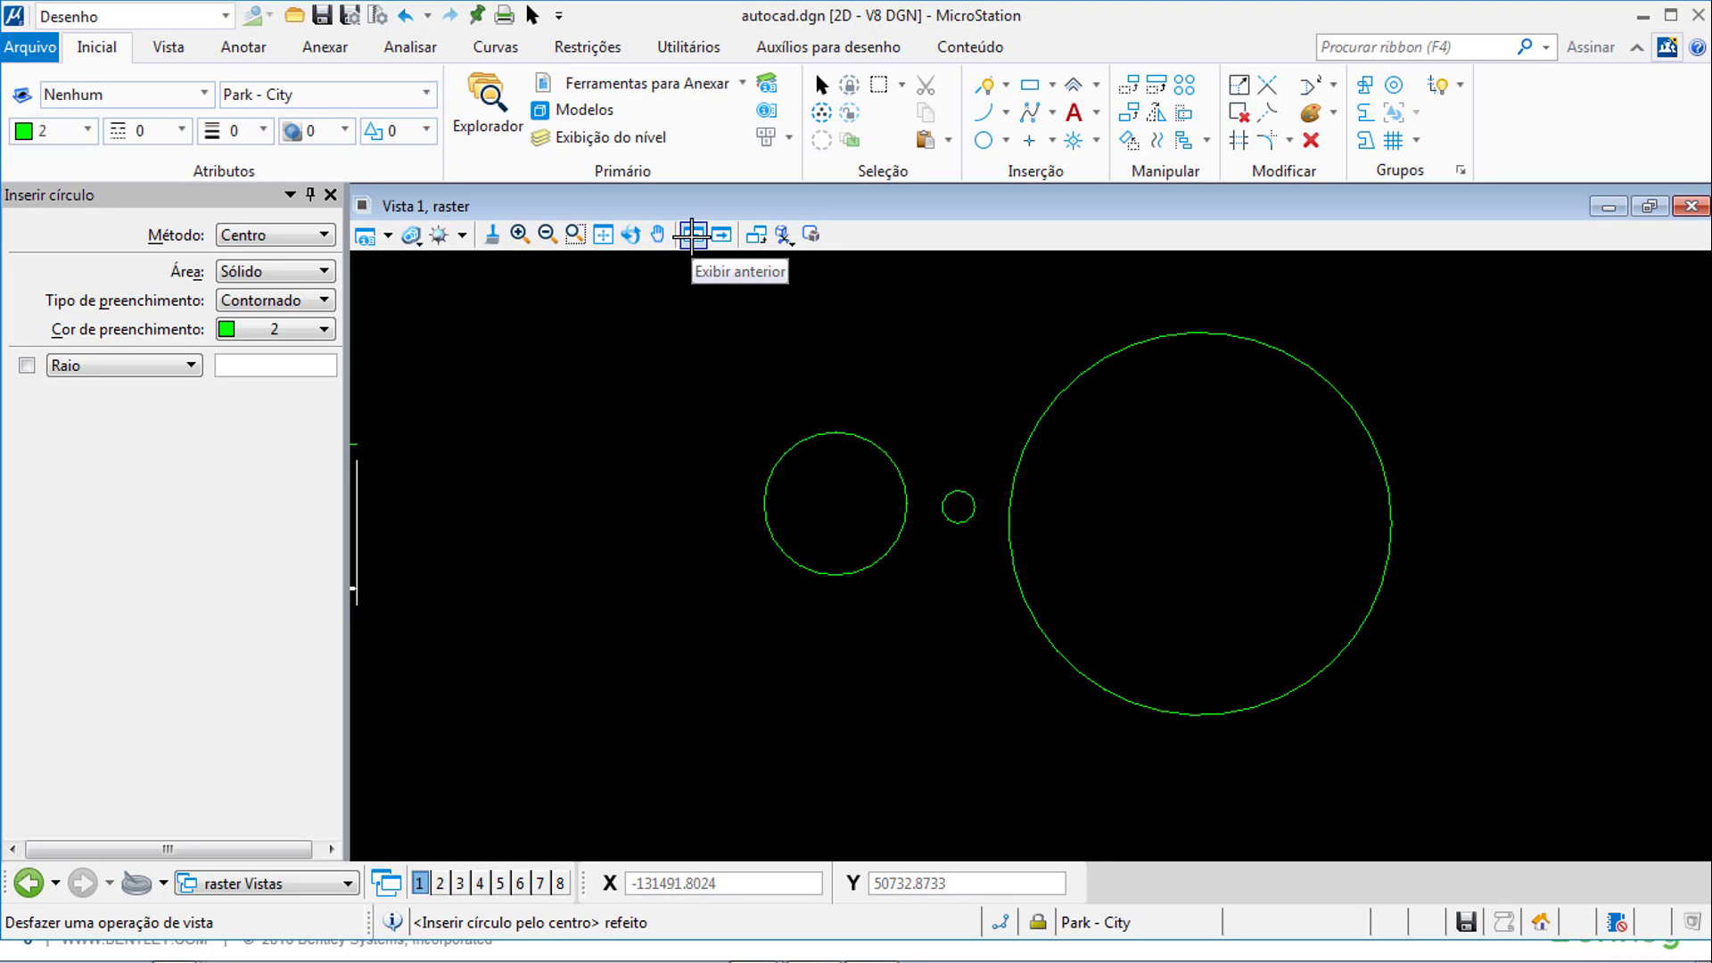
- Step View 1 back through its four previous views and forward again to the close-up of the circles
click(692, 233)
click(692, 236)
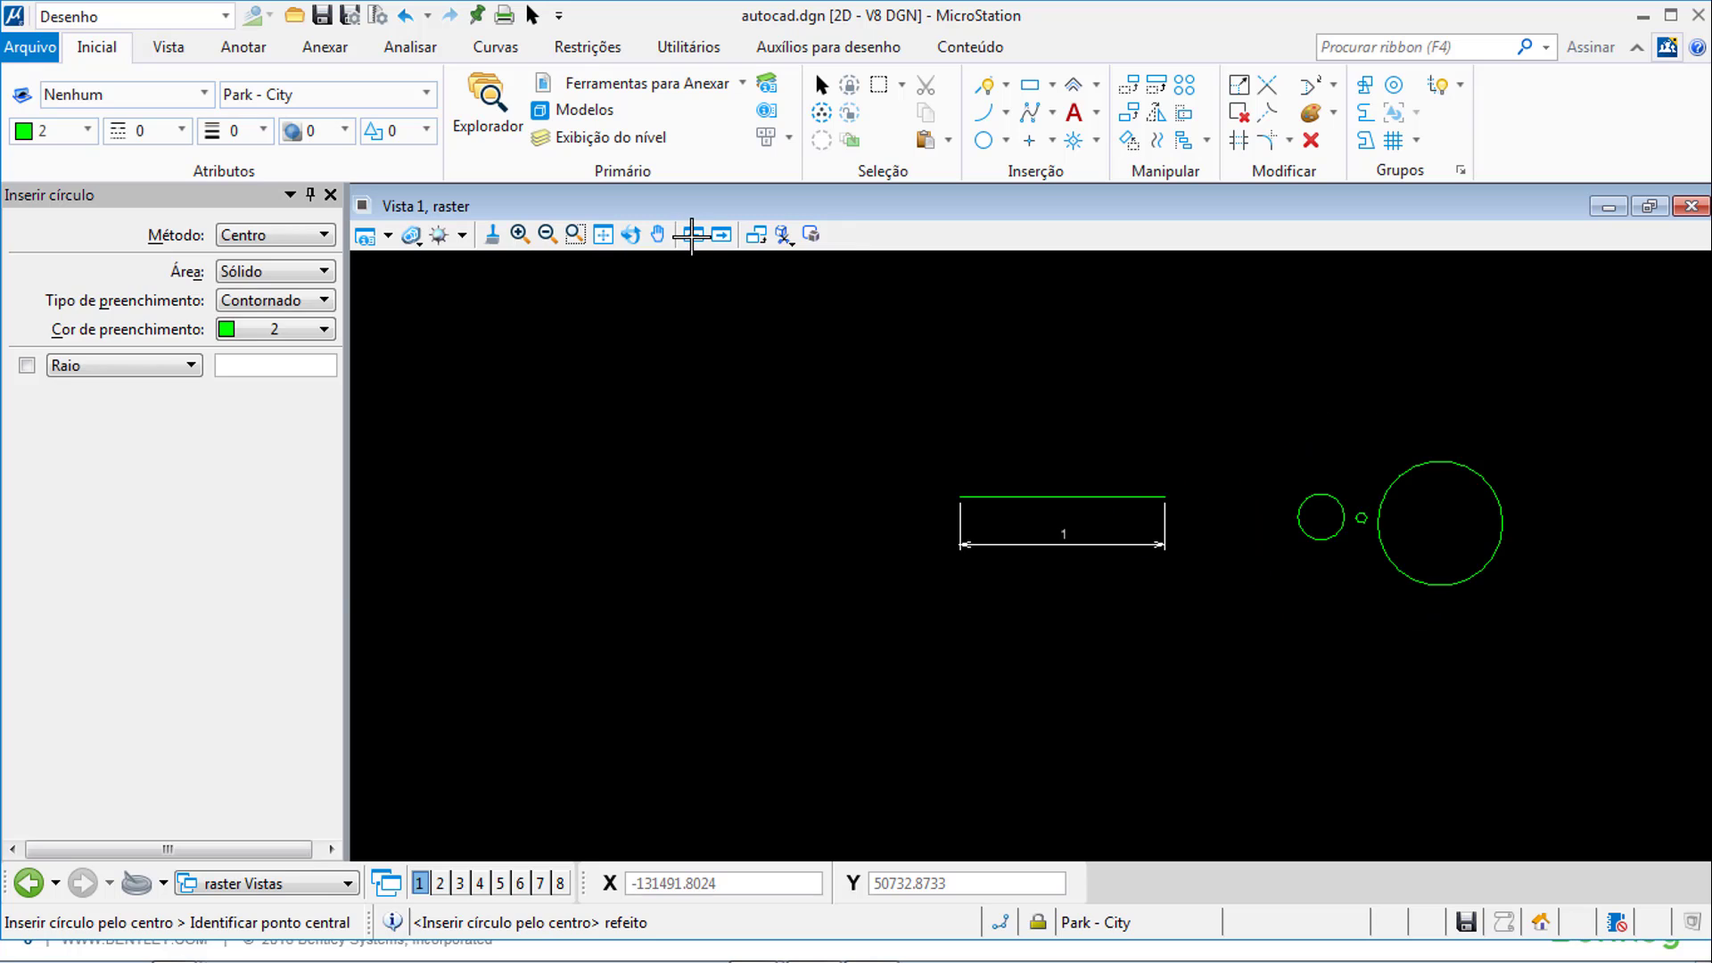
click(692, 236)
click(692, 236)
click(719, 233)
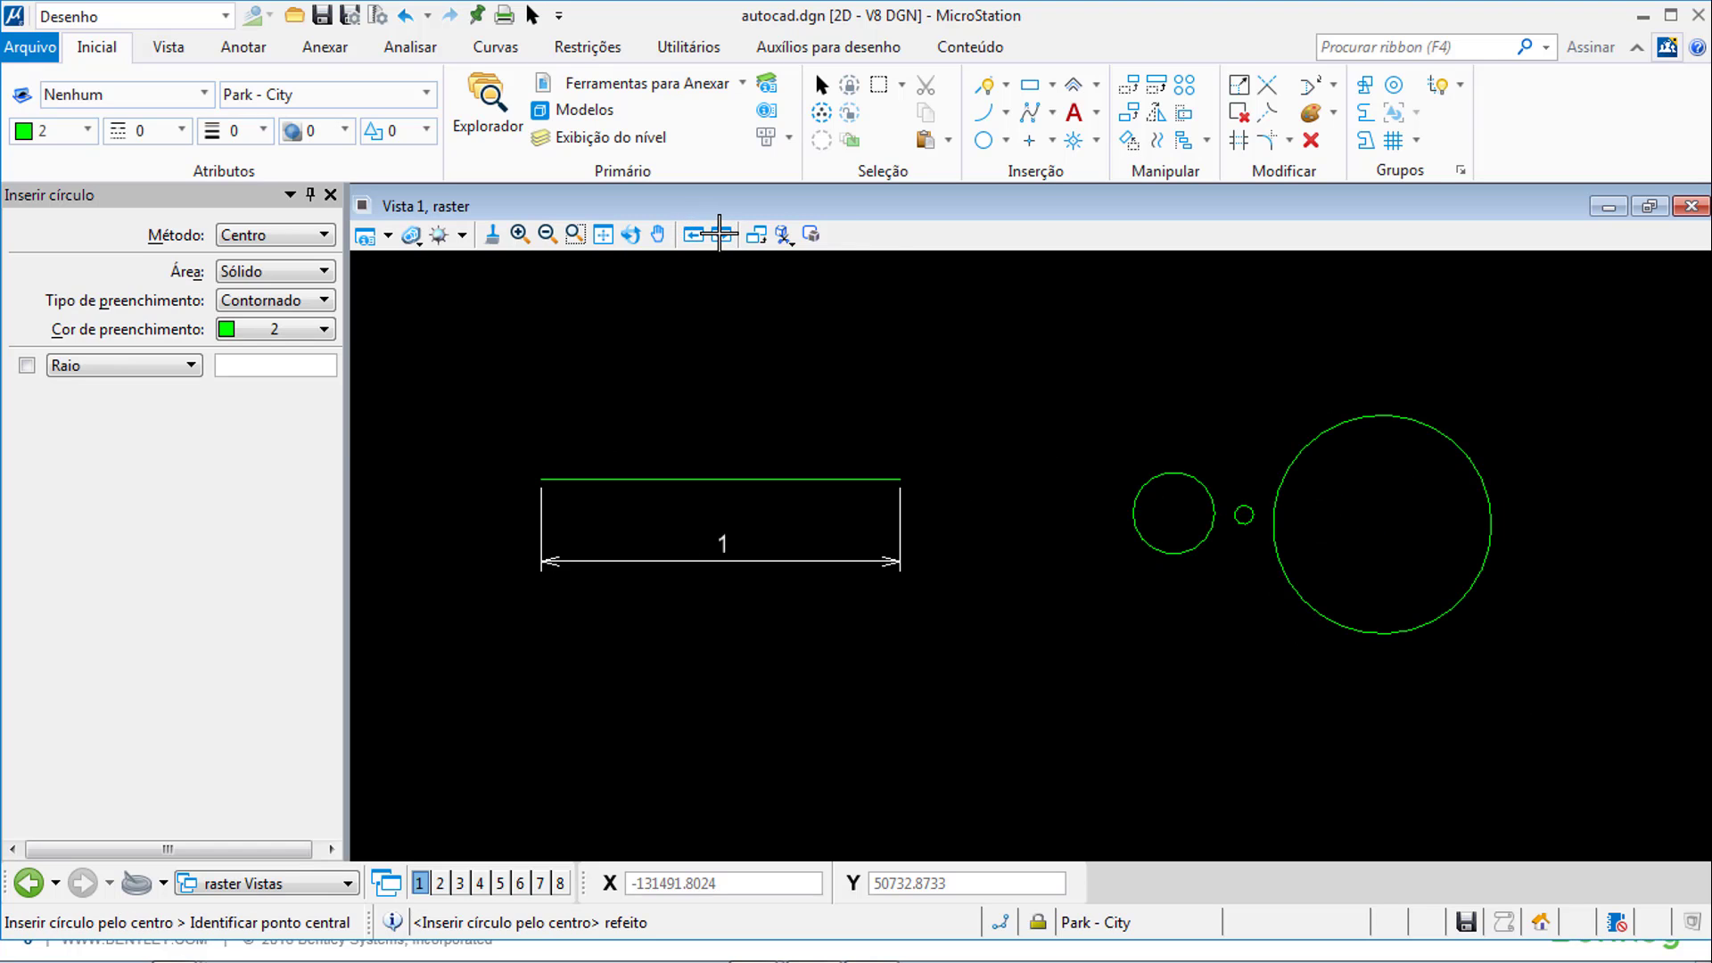
click(719, 234)
click(719, 233)
click(720, 233)
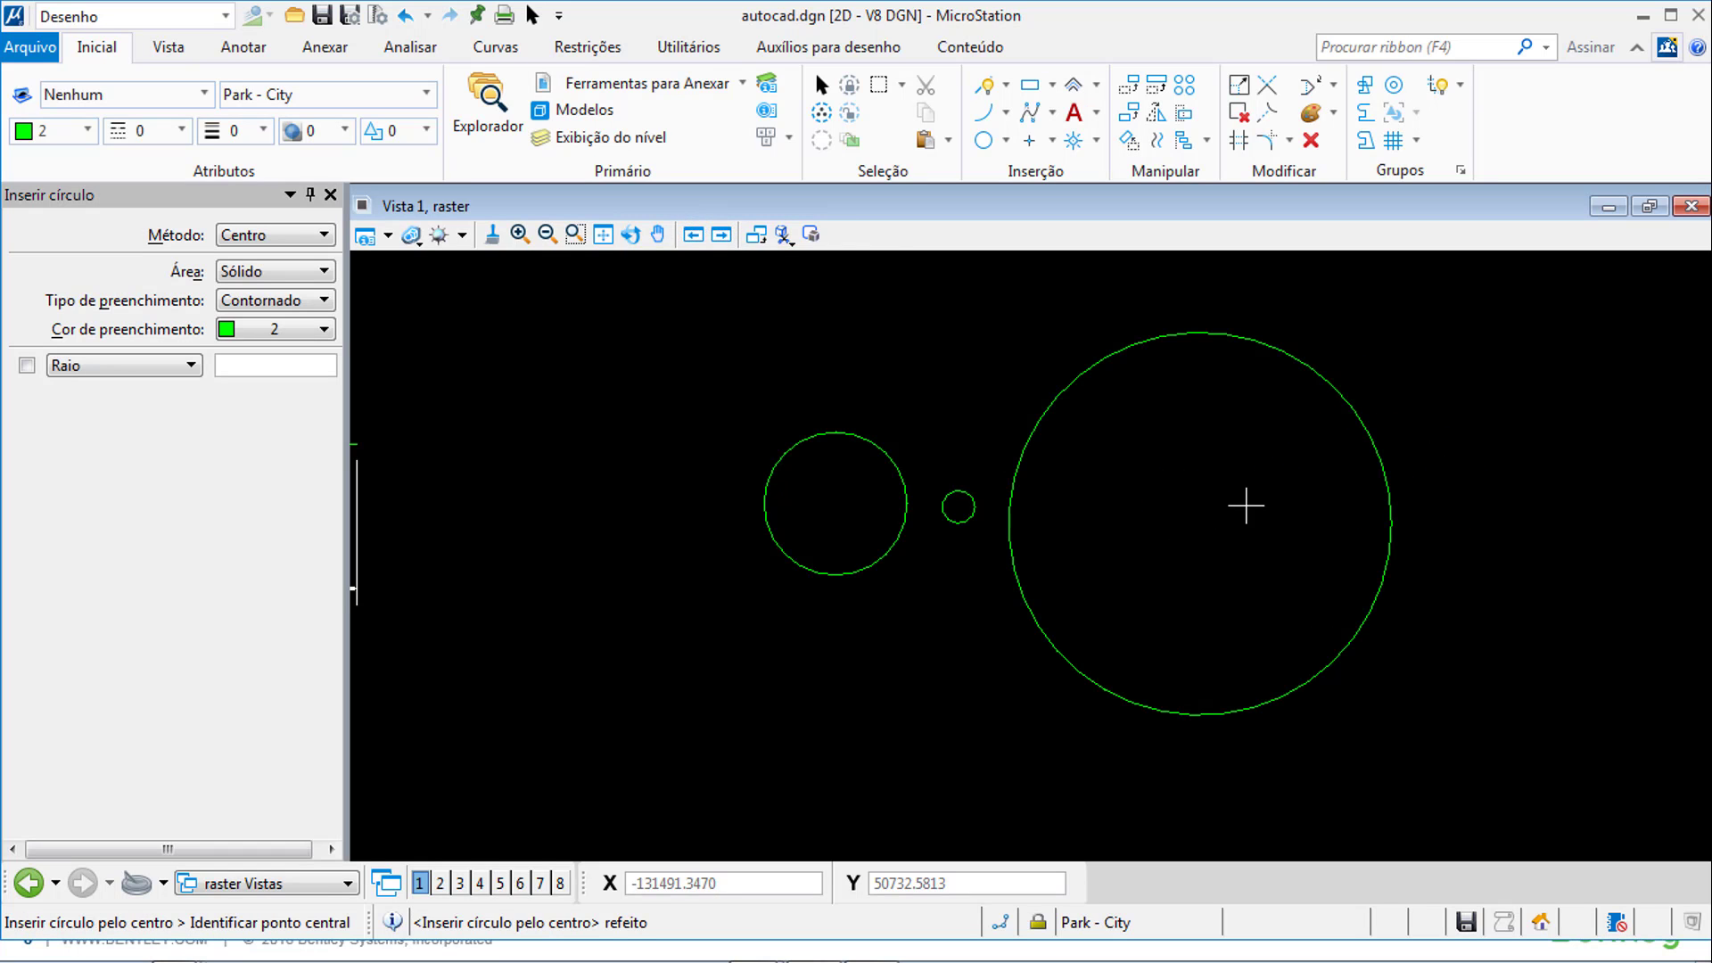
key(alt+Tab)
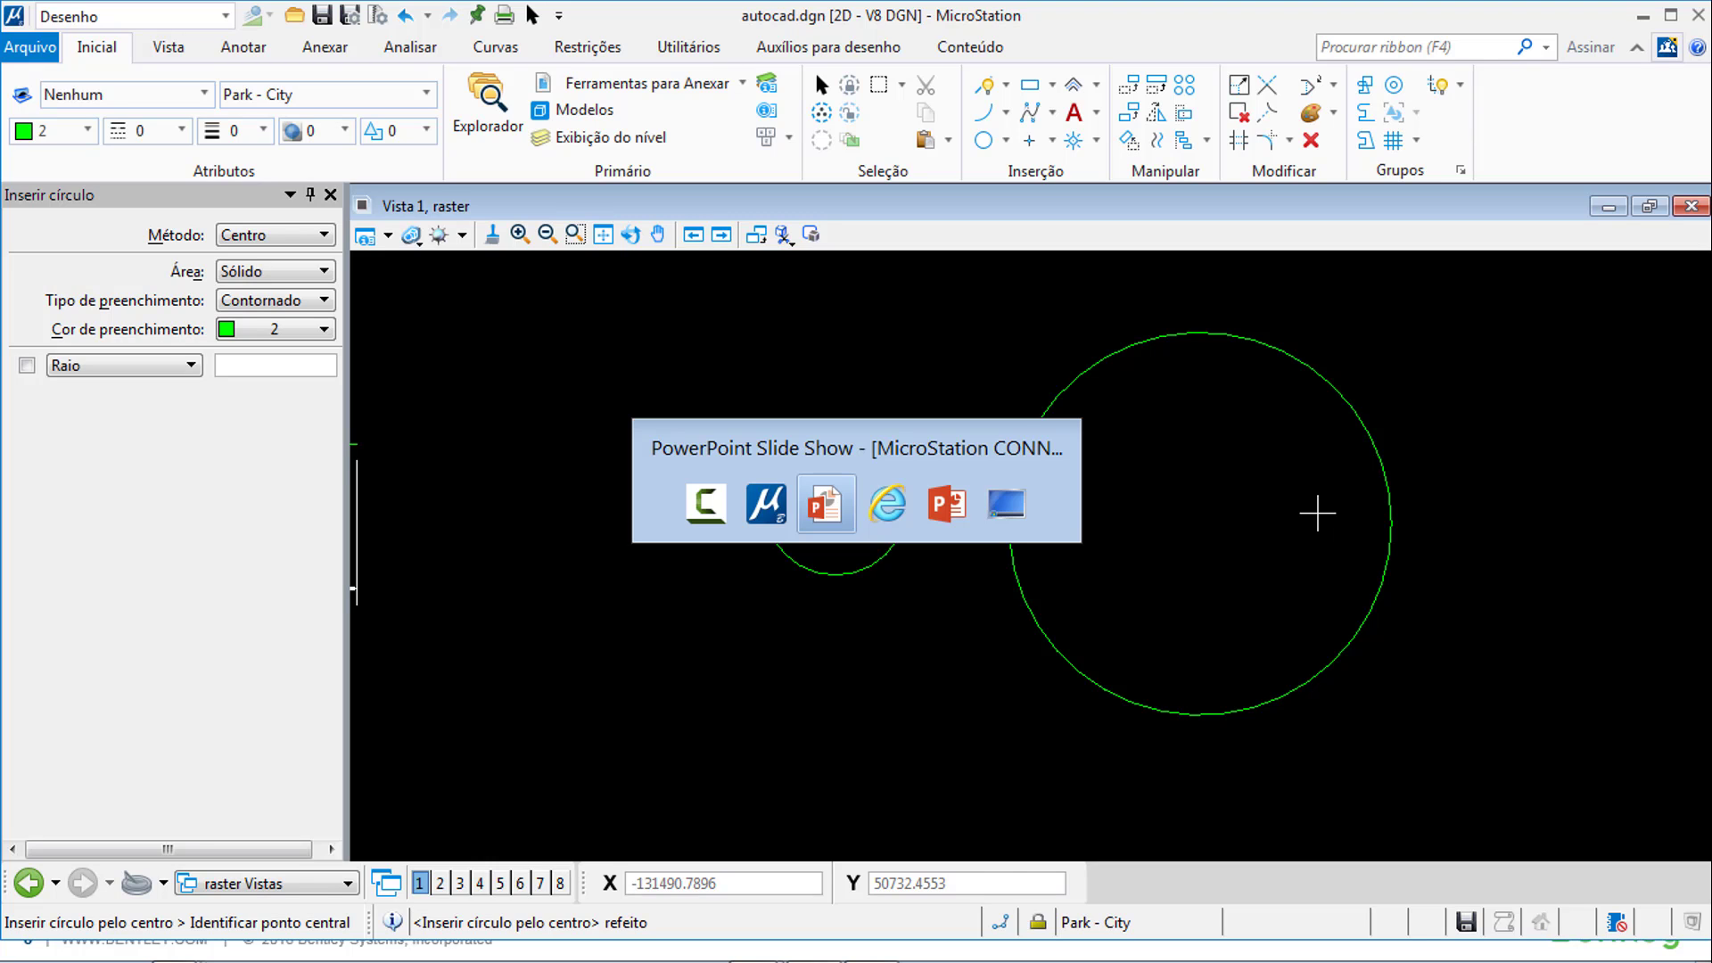
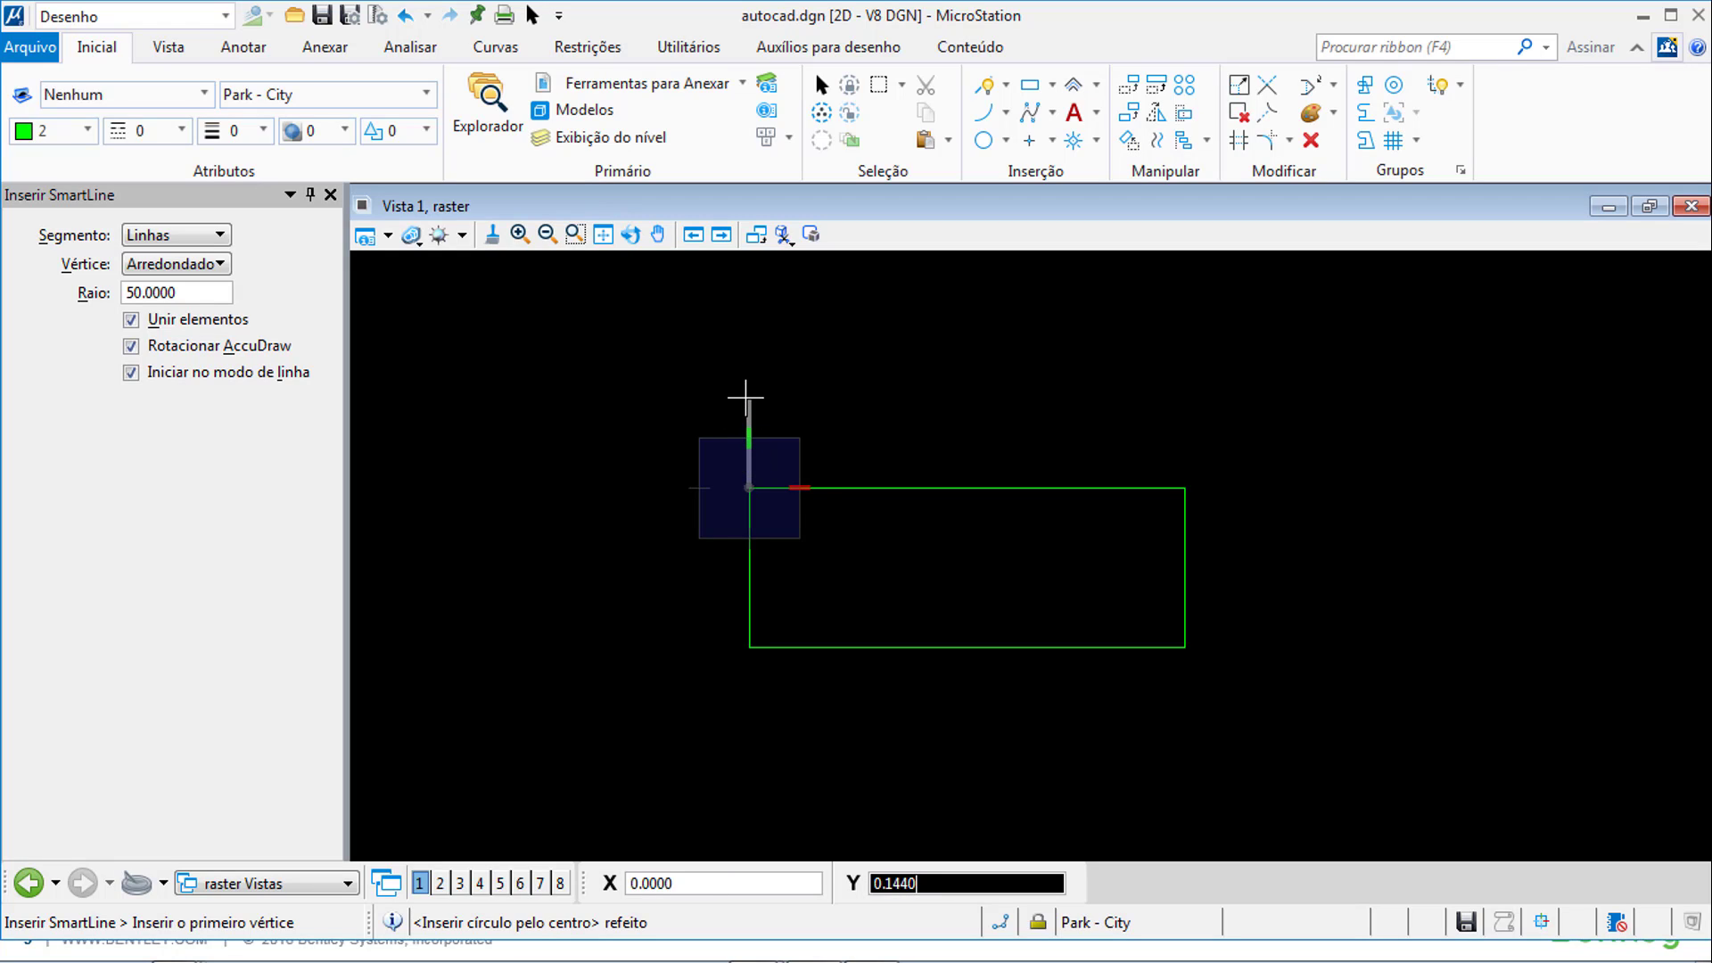
- Draw a SmartLine above the rectangle, ending level with its right edge, and continue it with a semicircular arc centered on that edge's midpoint
click(747, 397)
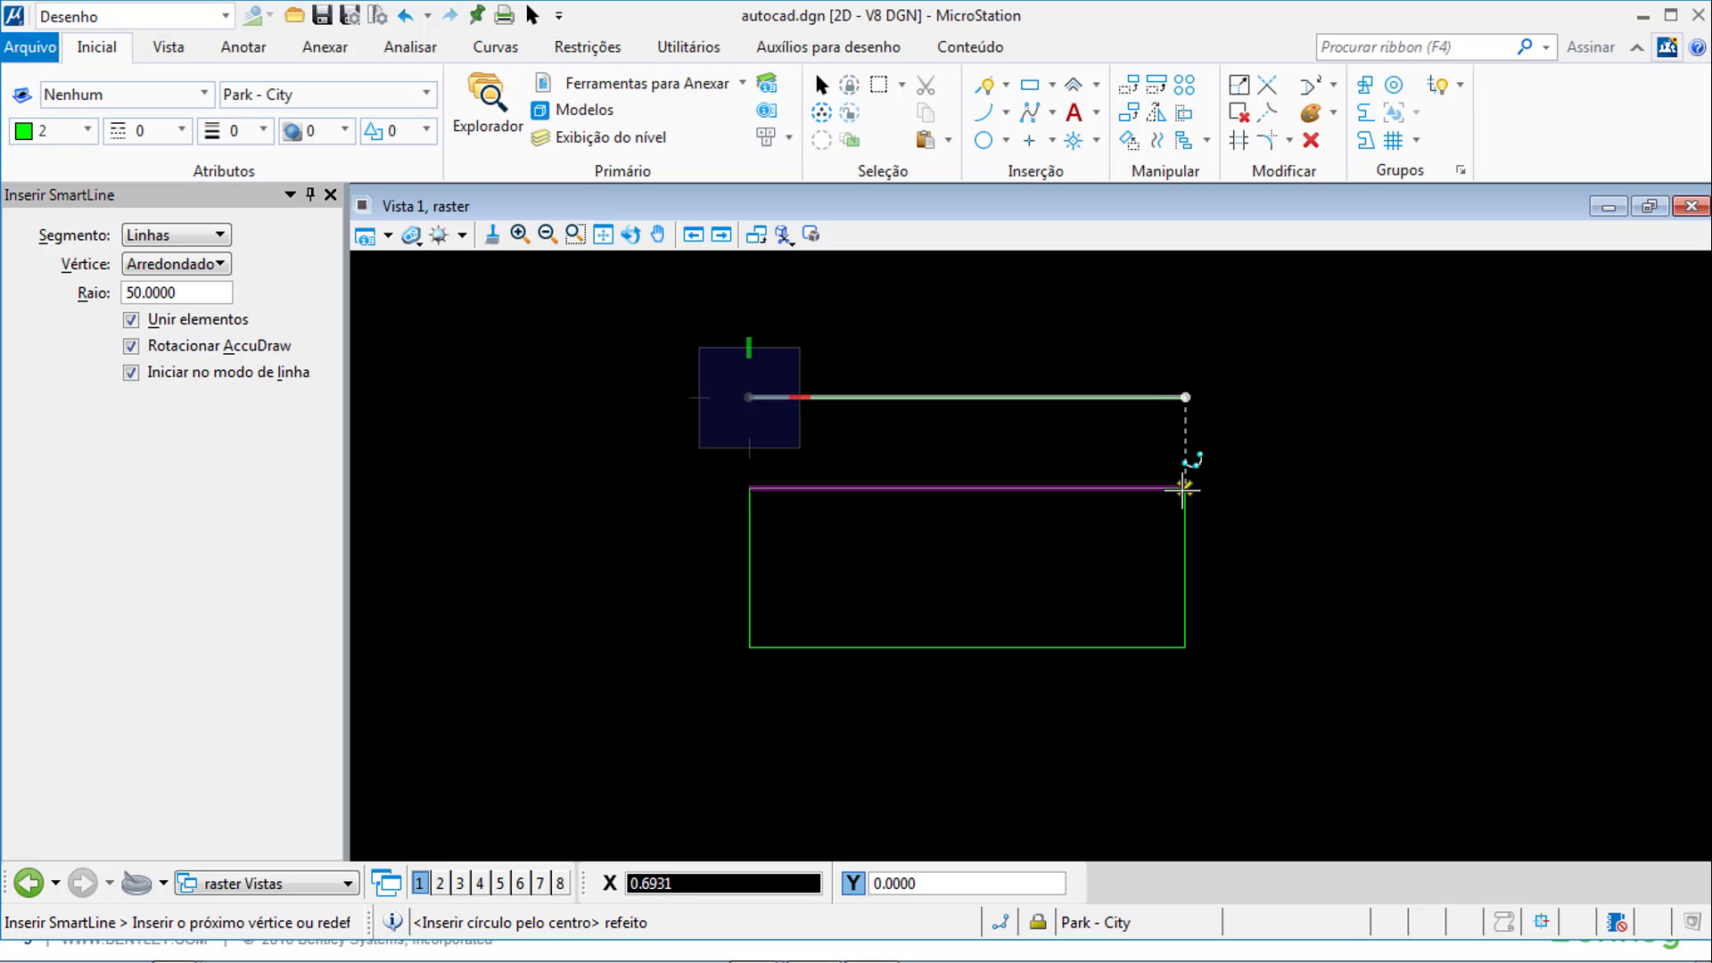
click(1183, 488)
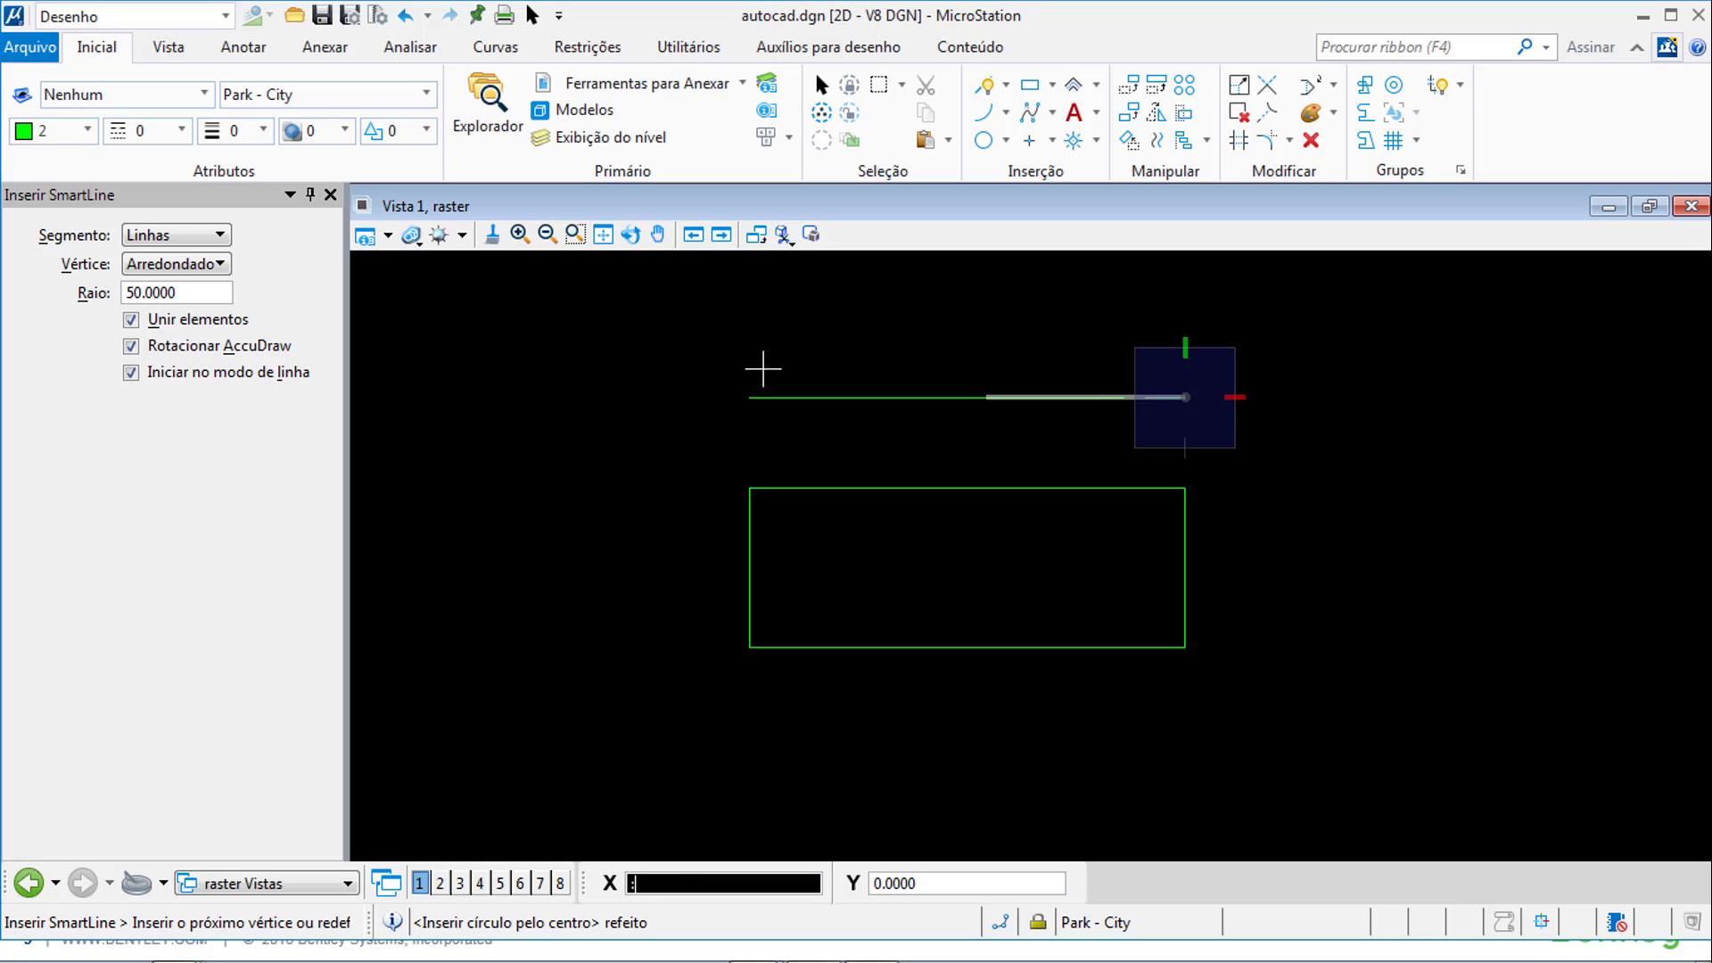
click(216, 235)
click(202, 259)
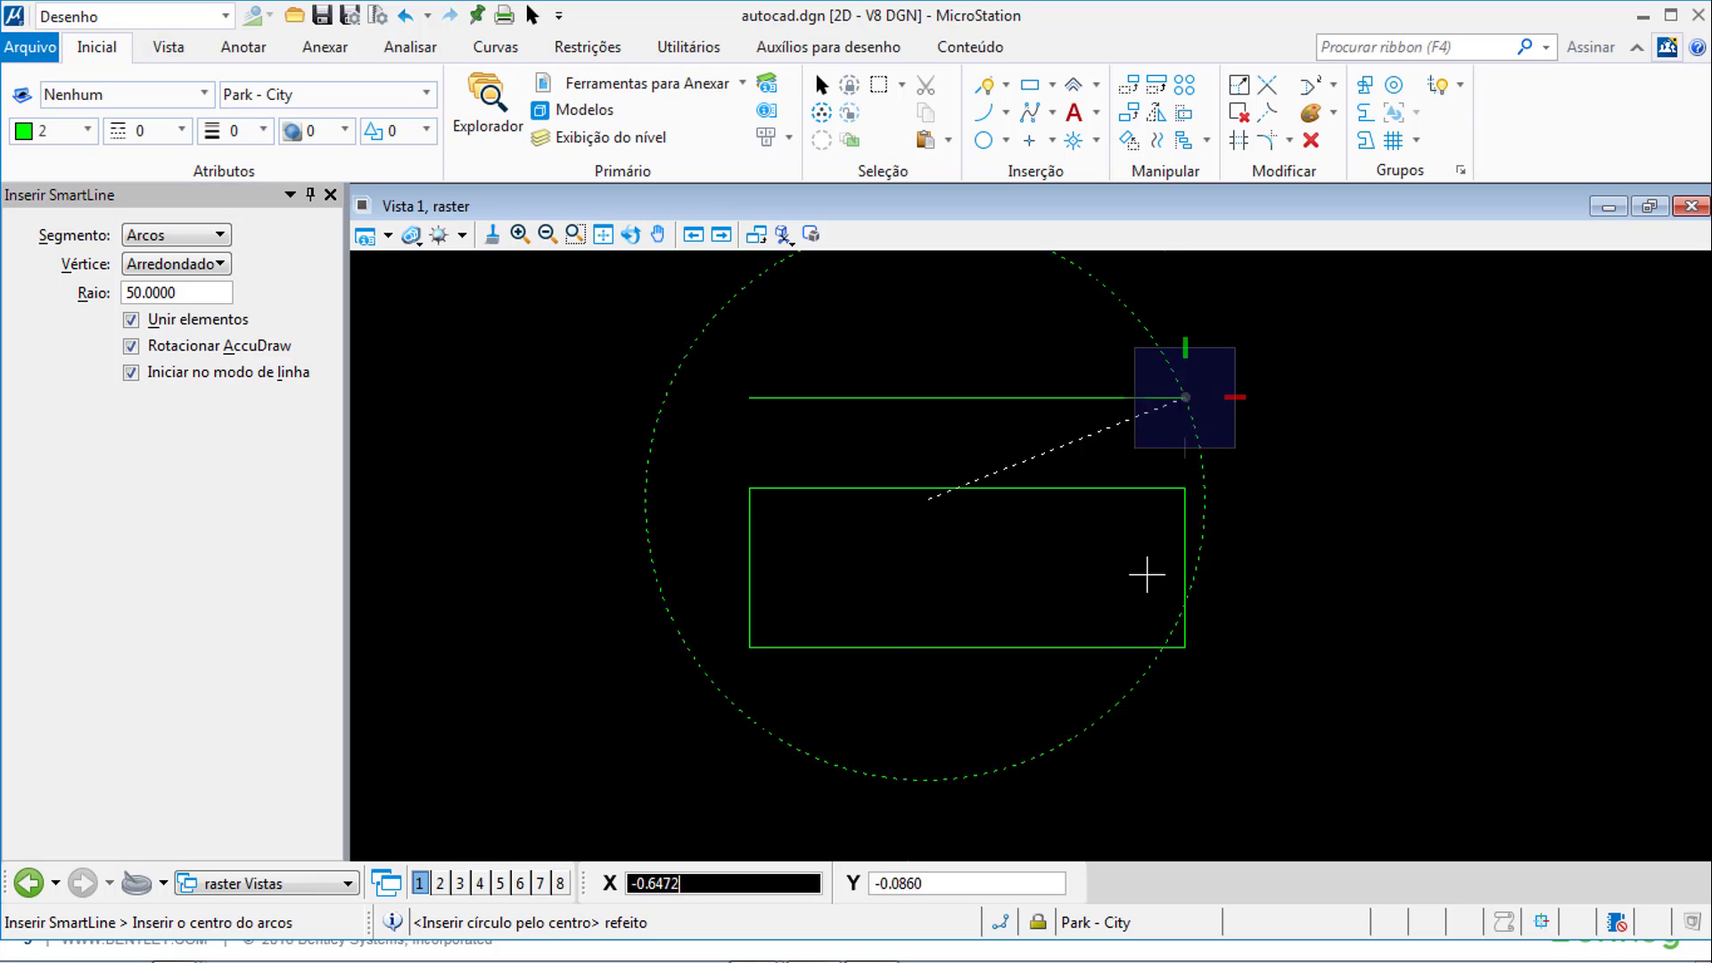
click(1185, 567)
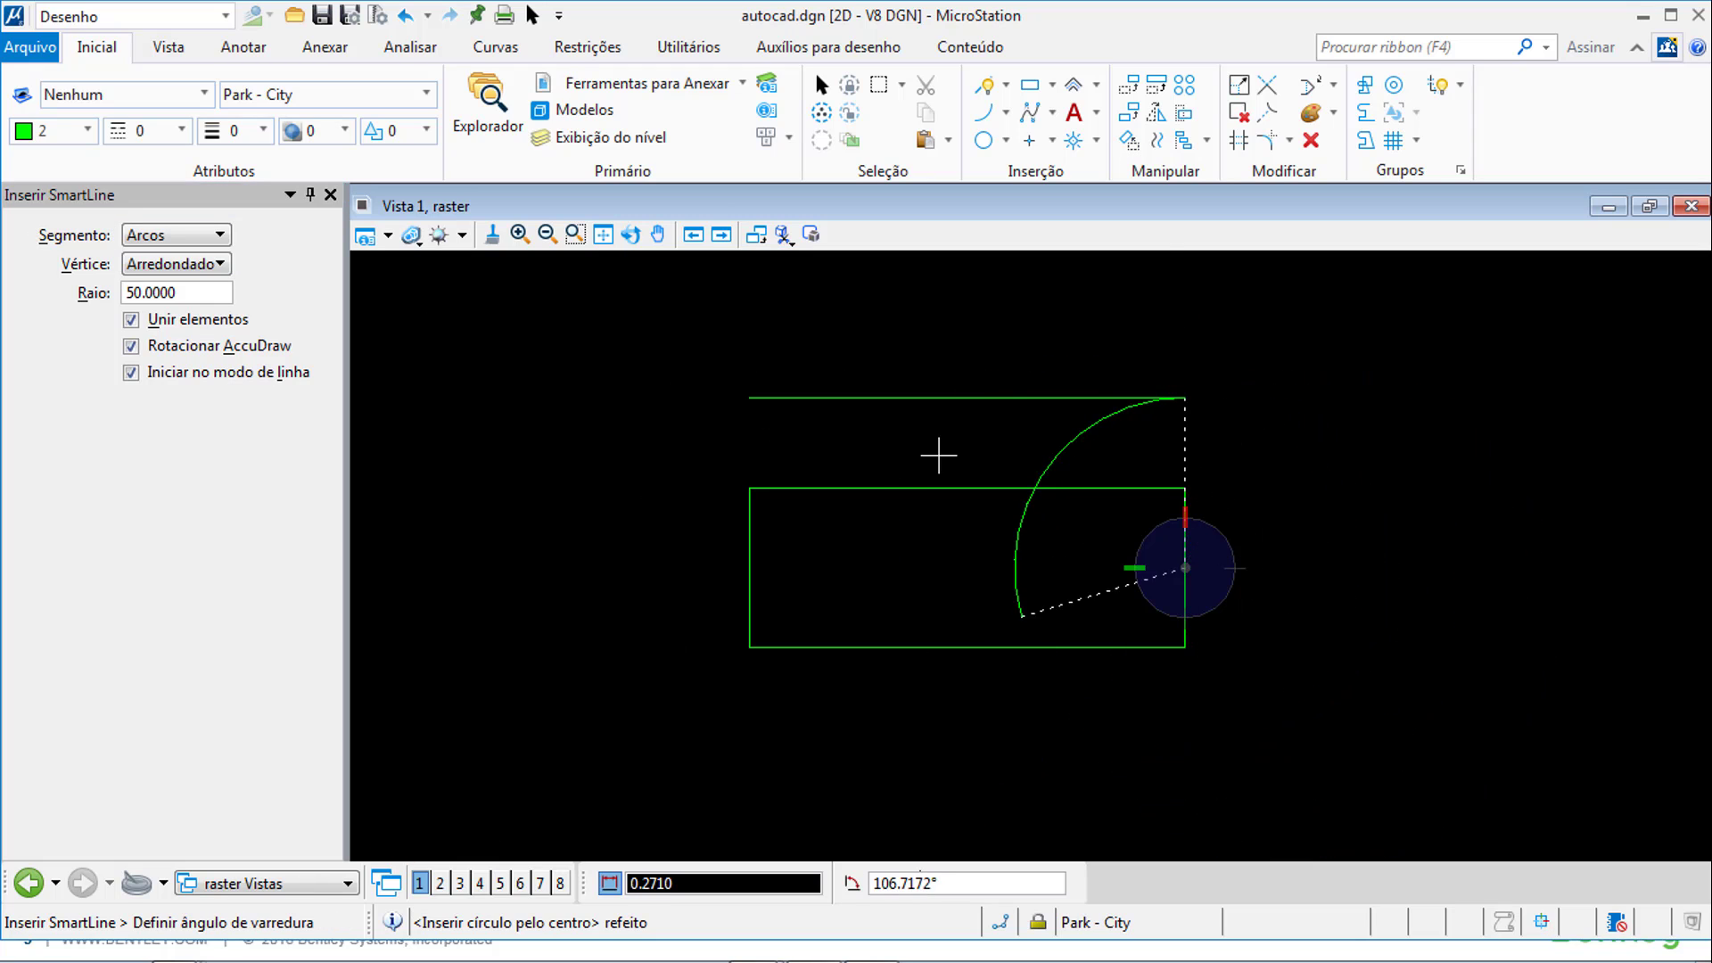
click(1178, 723)
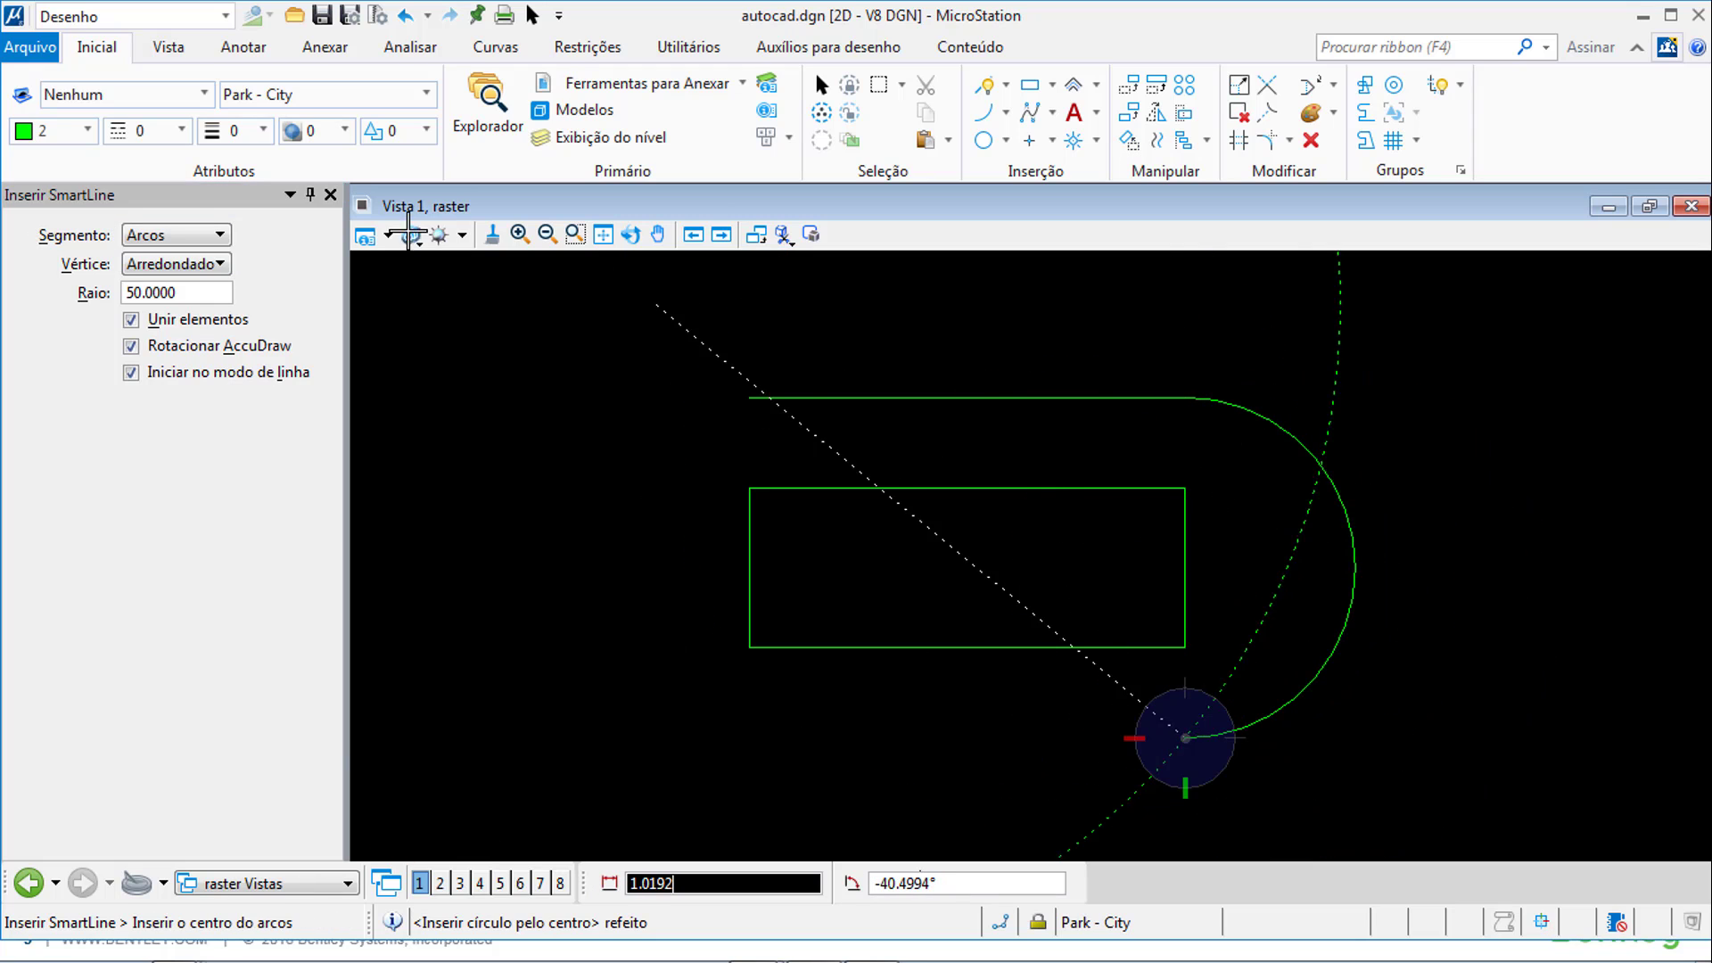
- Complete the slot outline with a straight line below the rectangle and a semicircular arc around its left side back to the start point
click(191, 236)
click(190, 246)
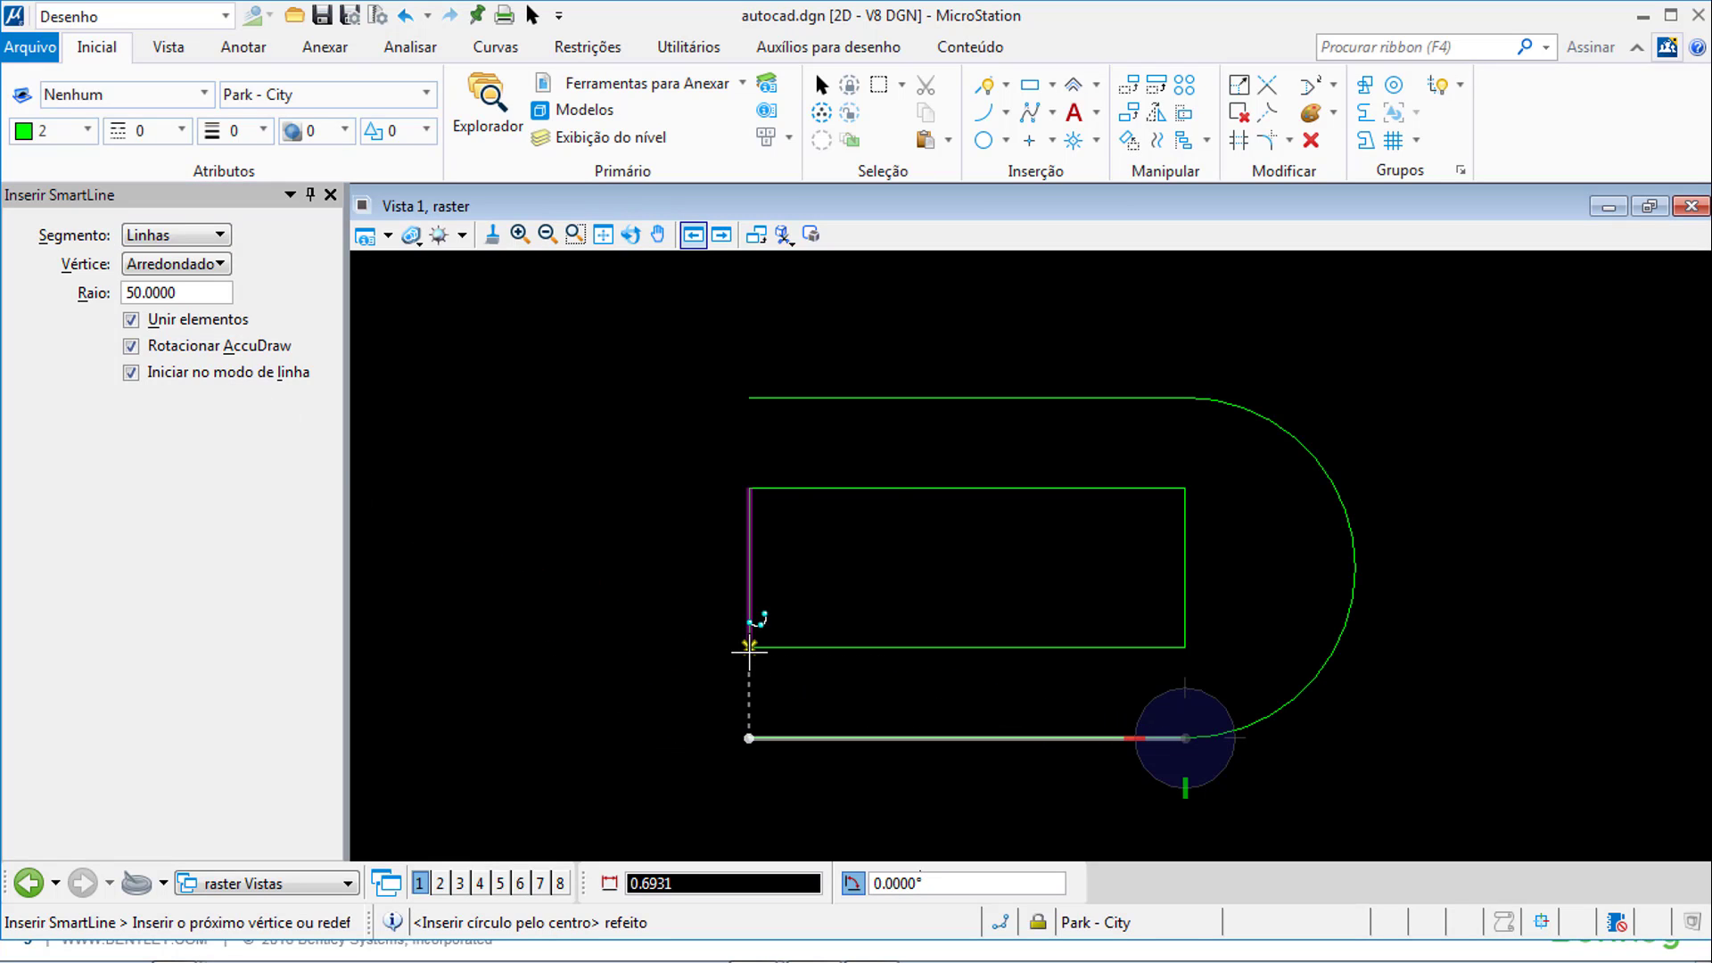
click(749, 651)
click(178, 234)
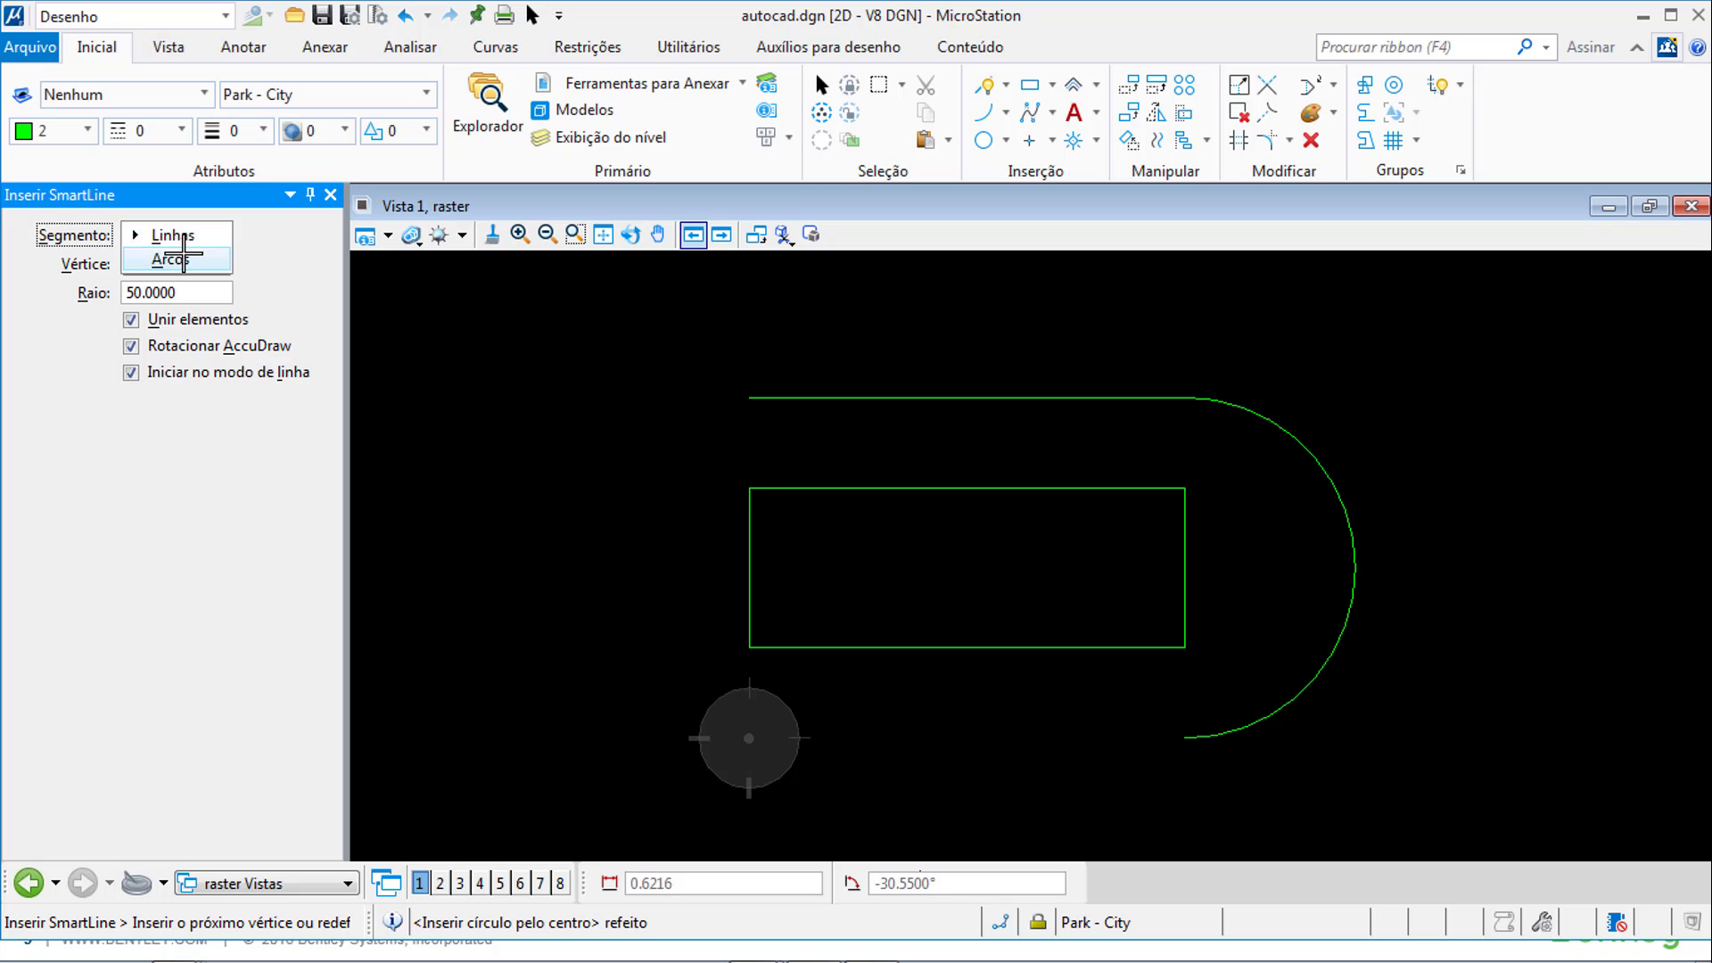
click(178, 259)
click(750, 568)
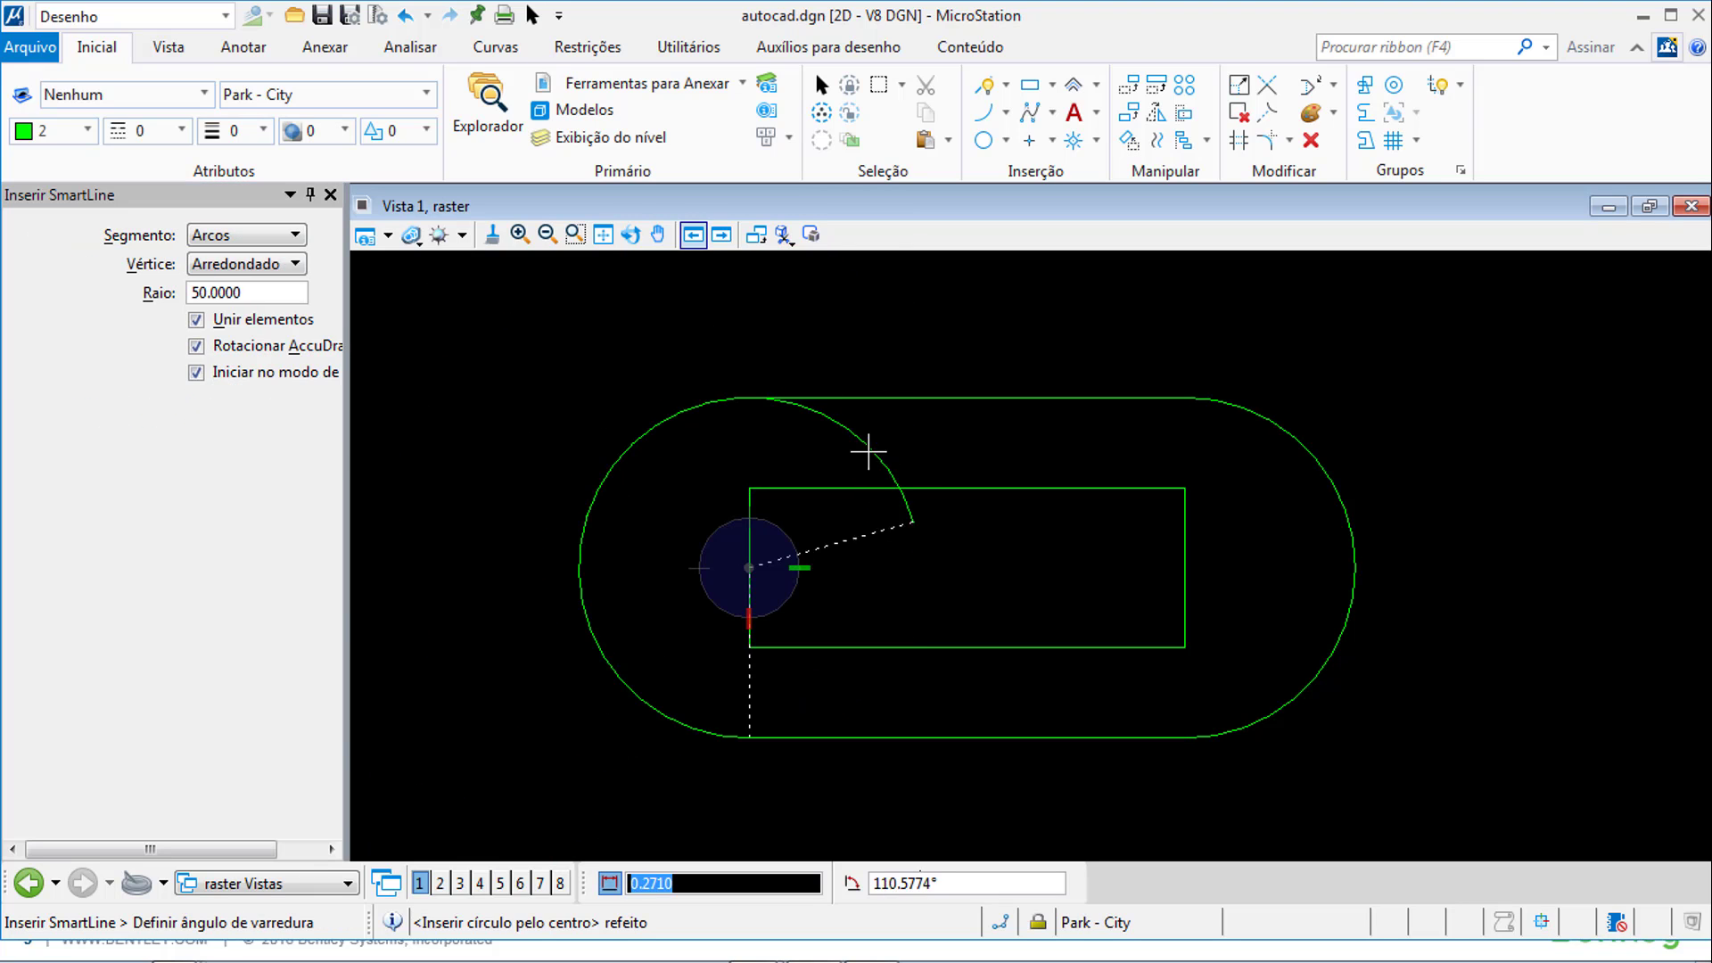
click(750, 397)
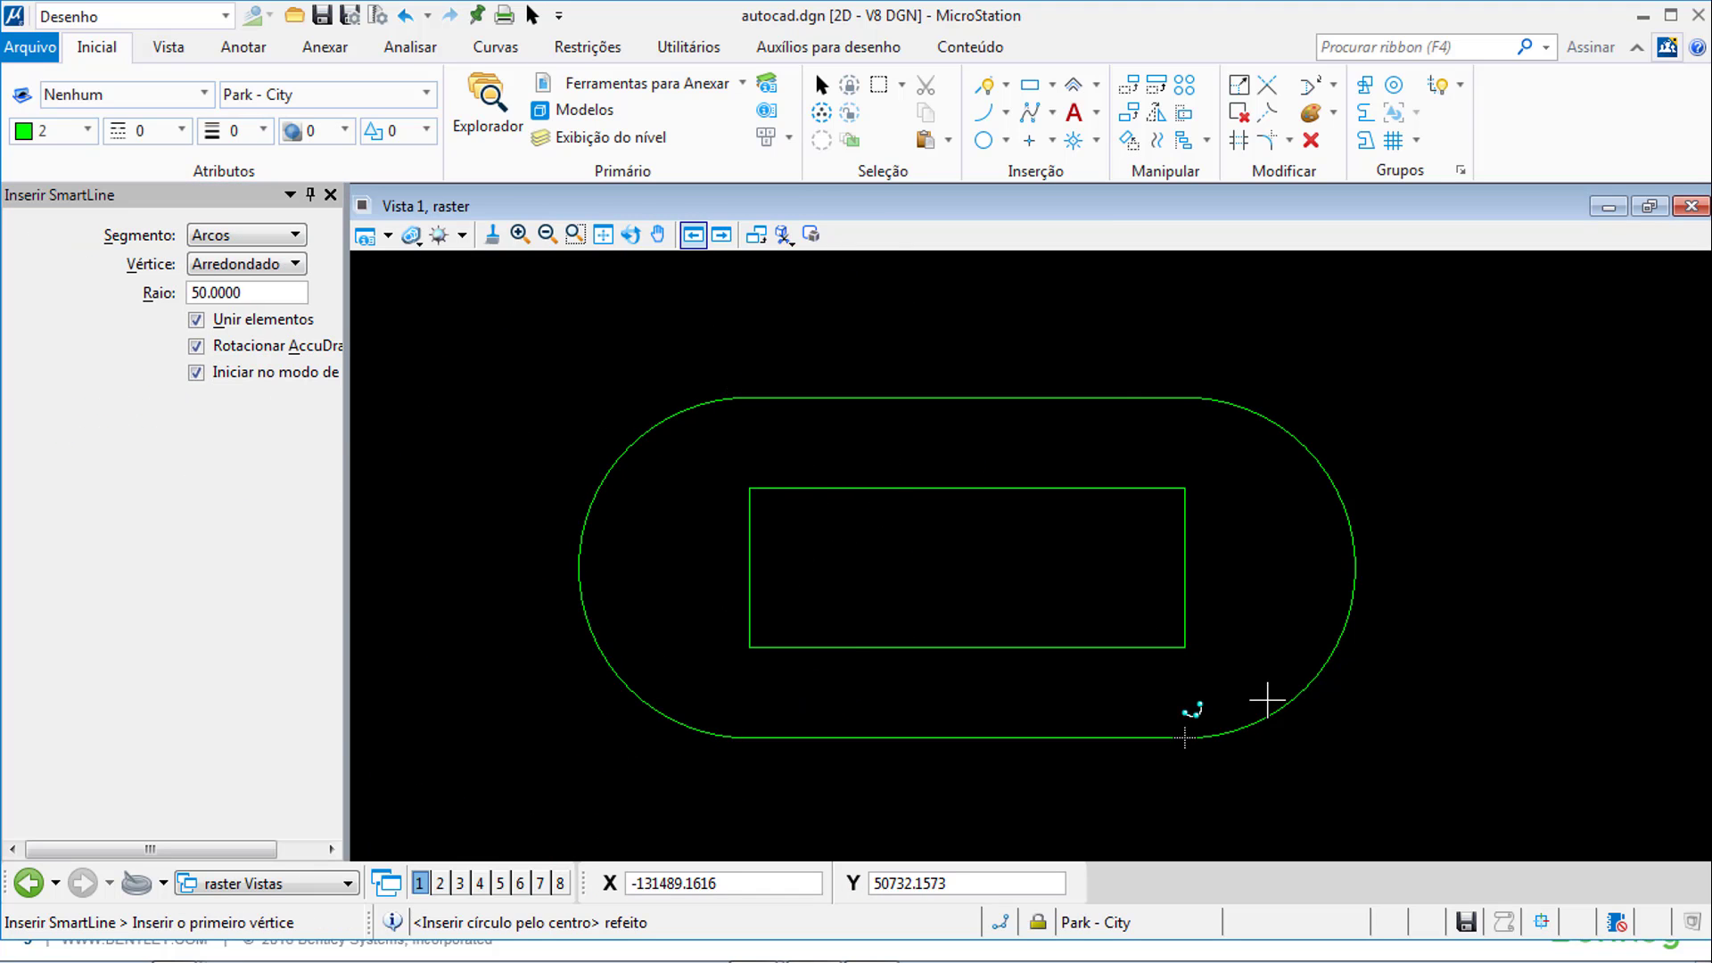
- Configure SmartLine to place line segments with a vertex rounding radius of 10
scroll(1251, 667, down, 2)
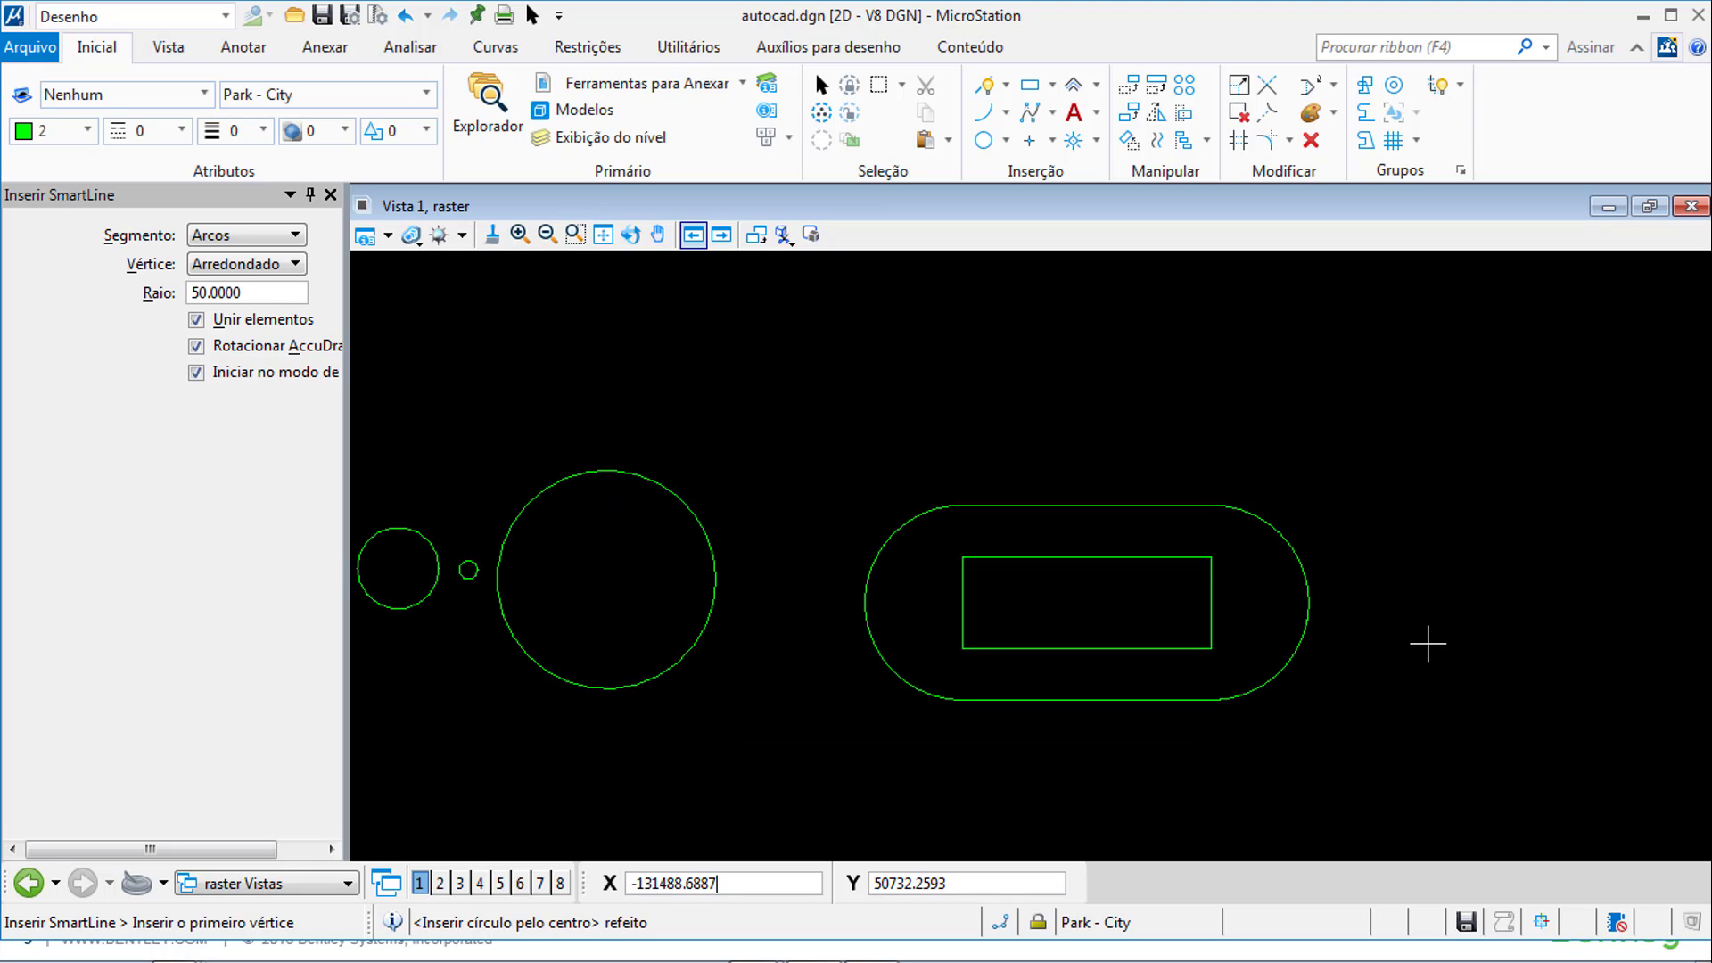
middle_drag(1427, 644, 951, 555)
click(187, 235)
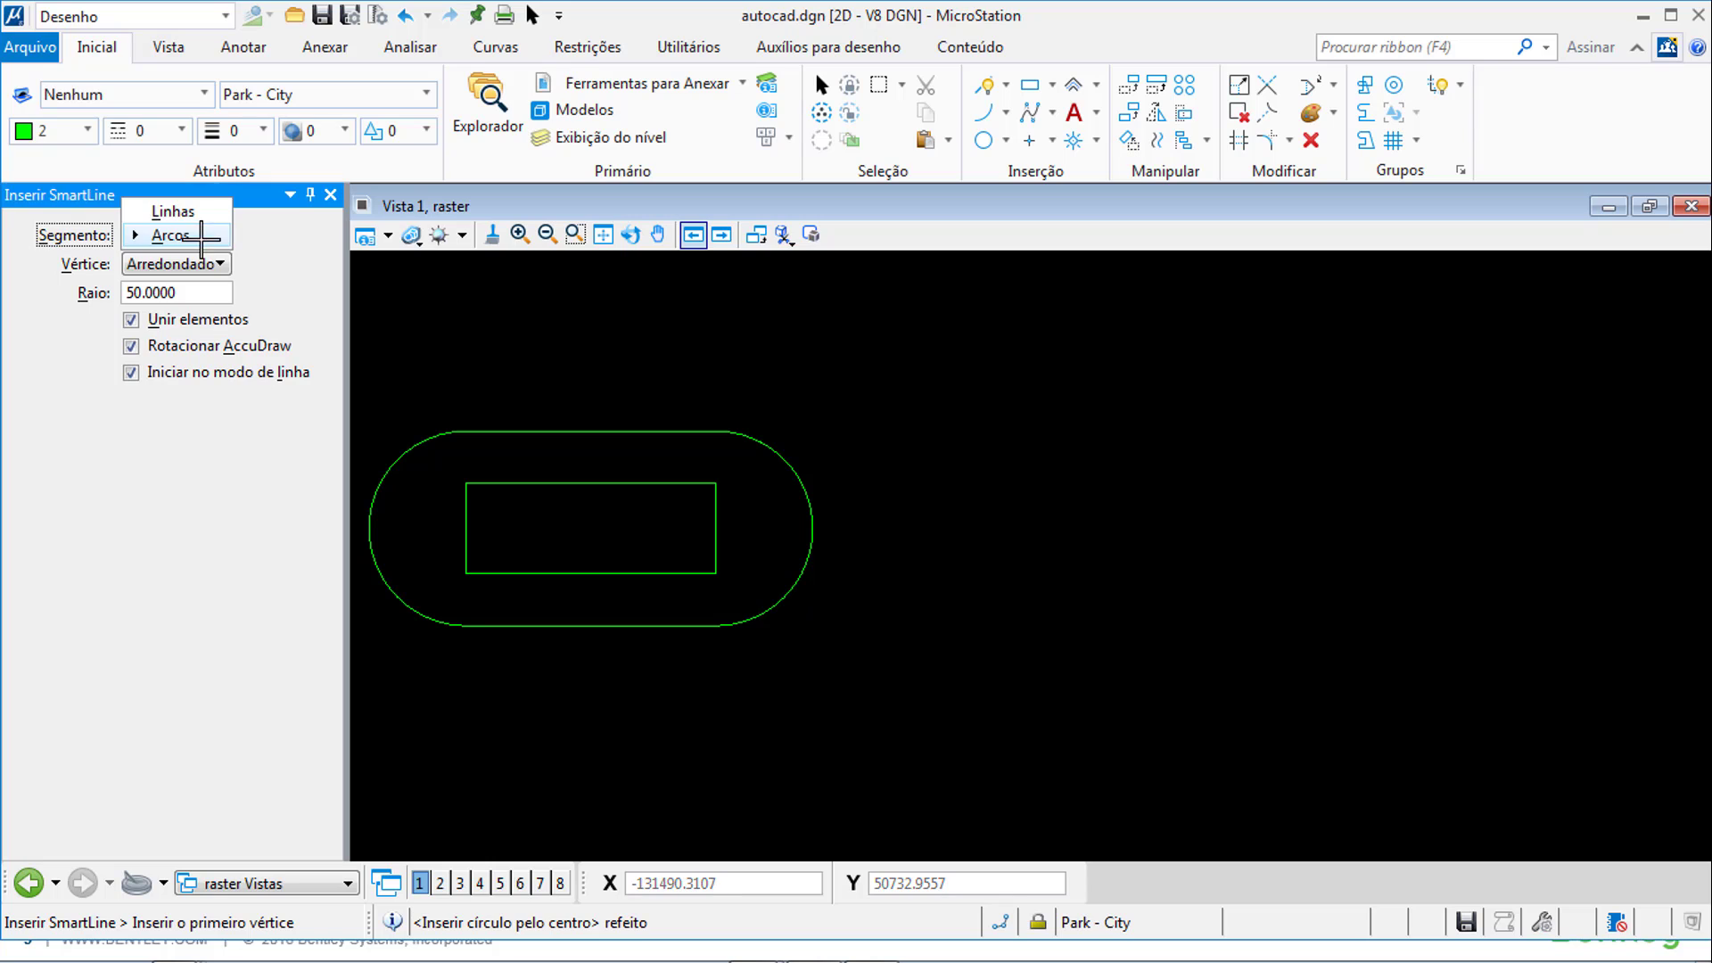
click(197, 210)
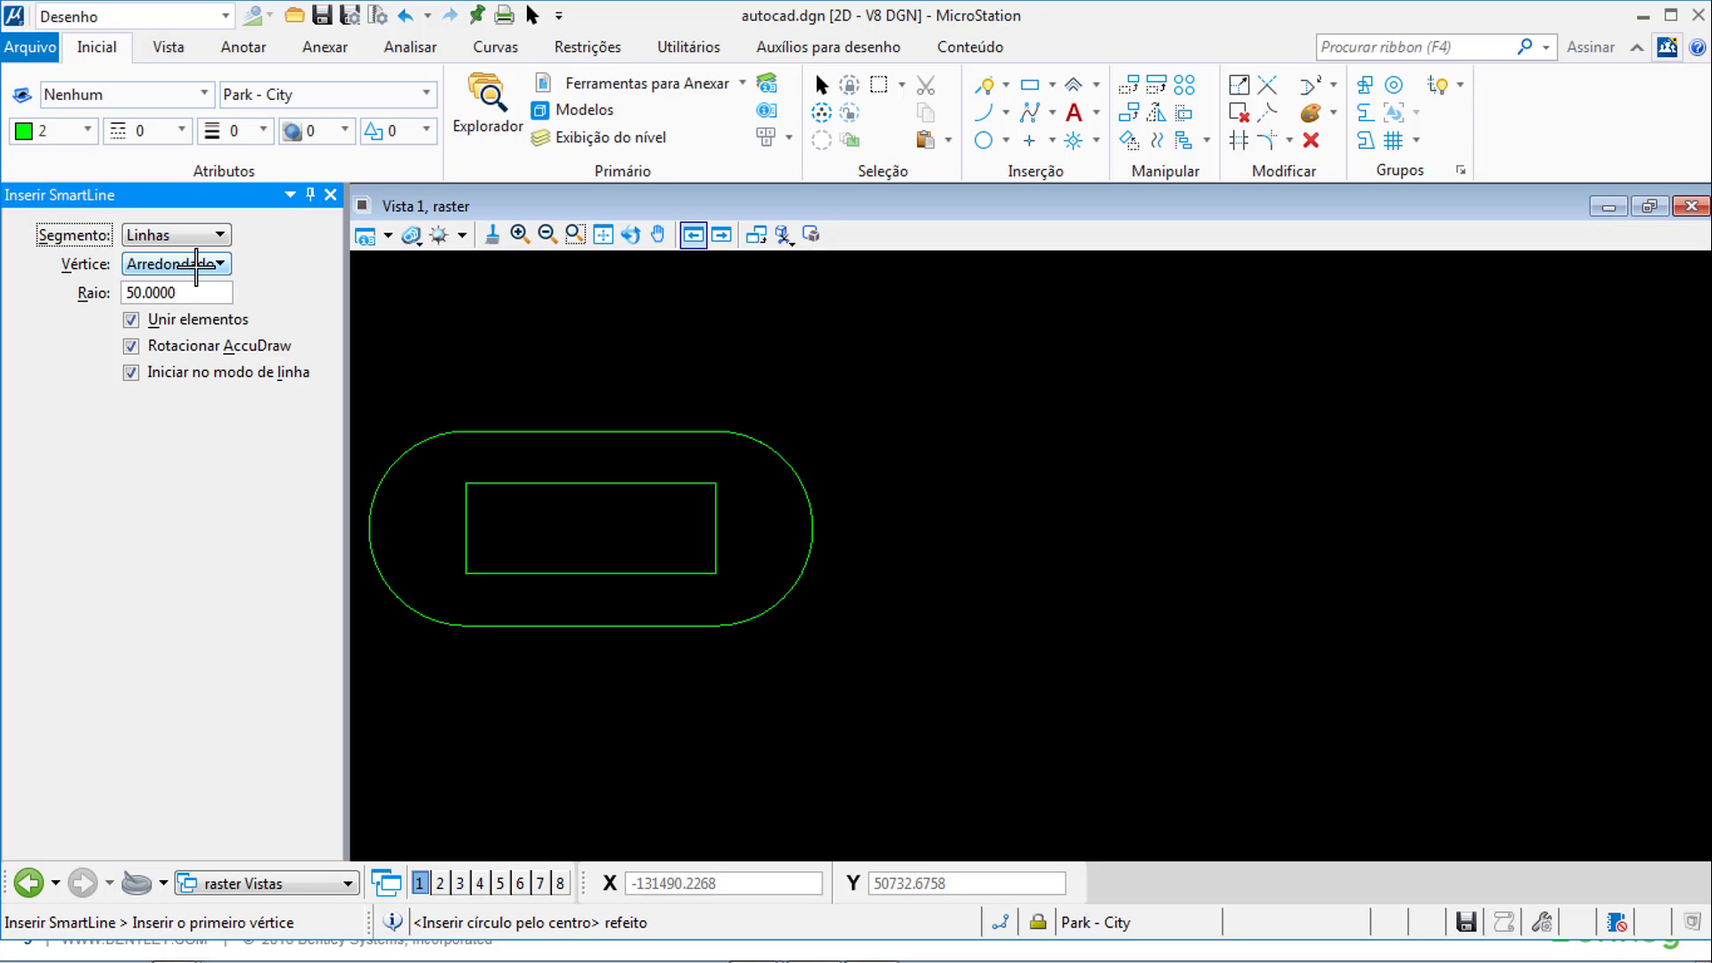
click(115, 292)
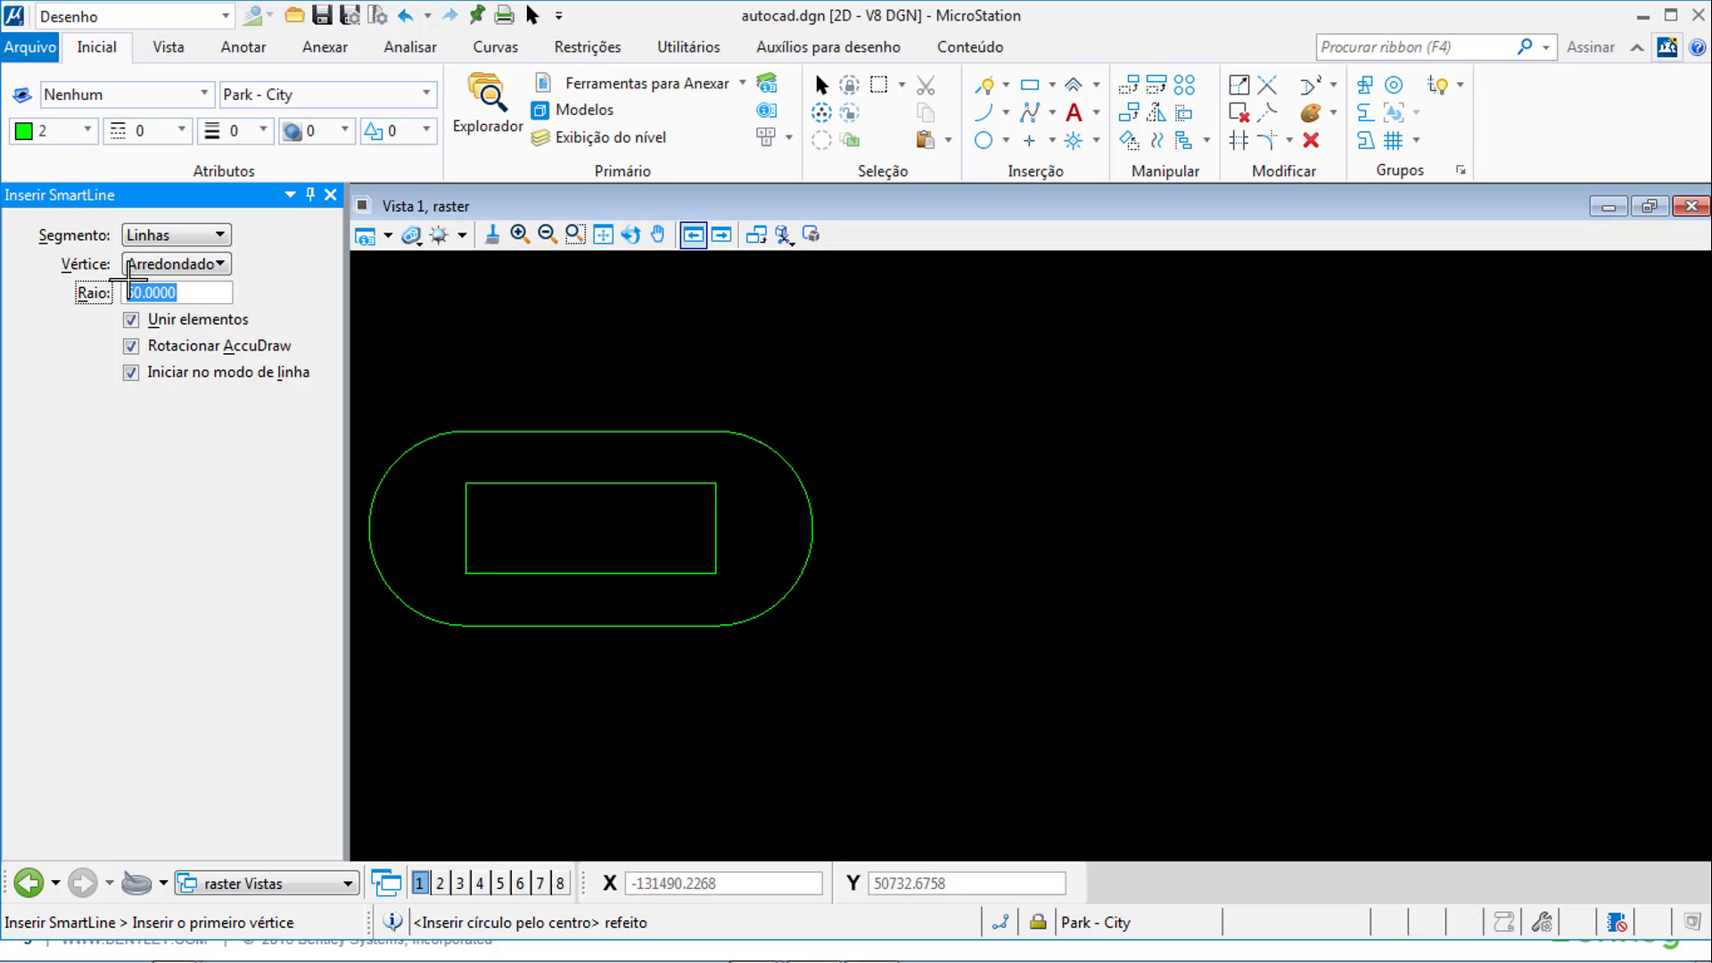
text(10)
key(Tab)
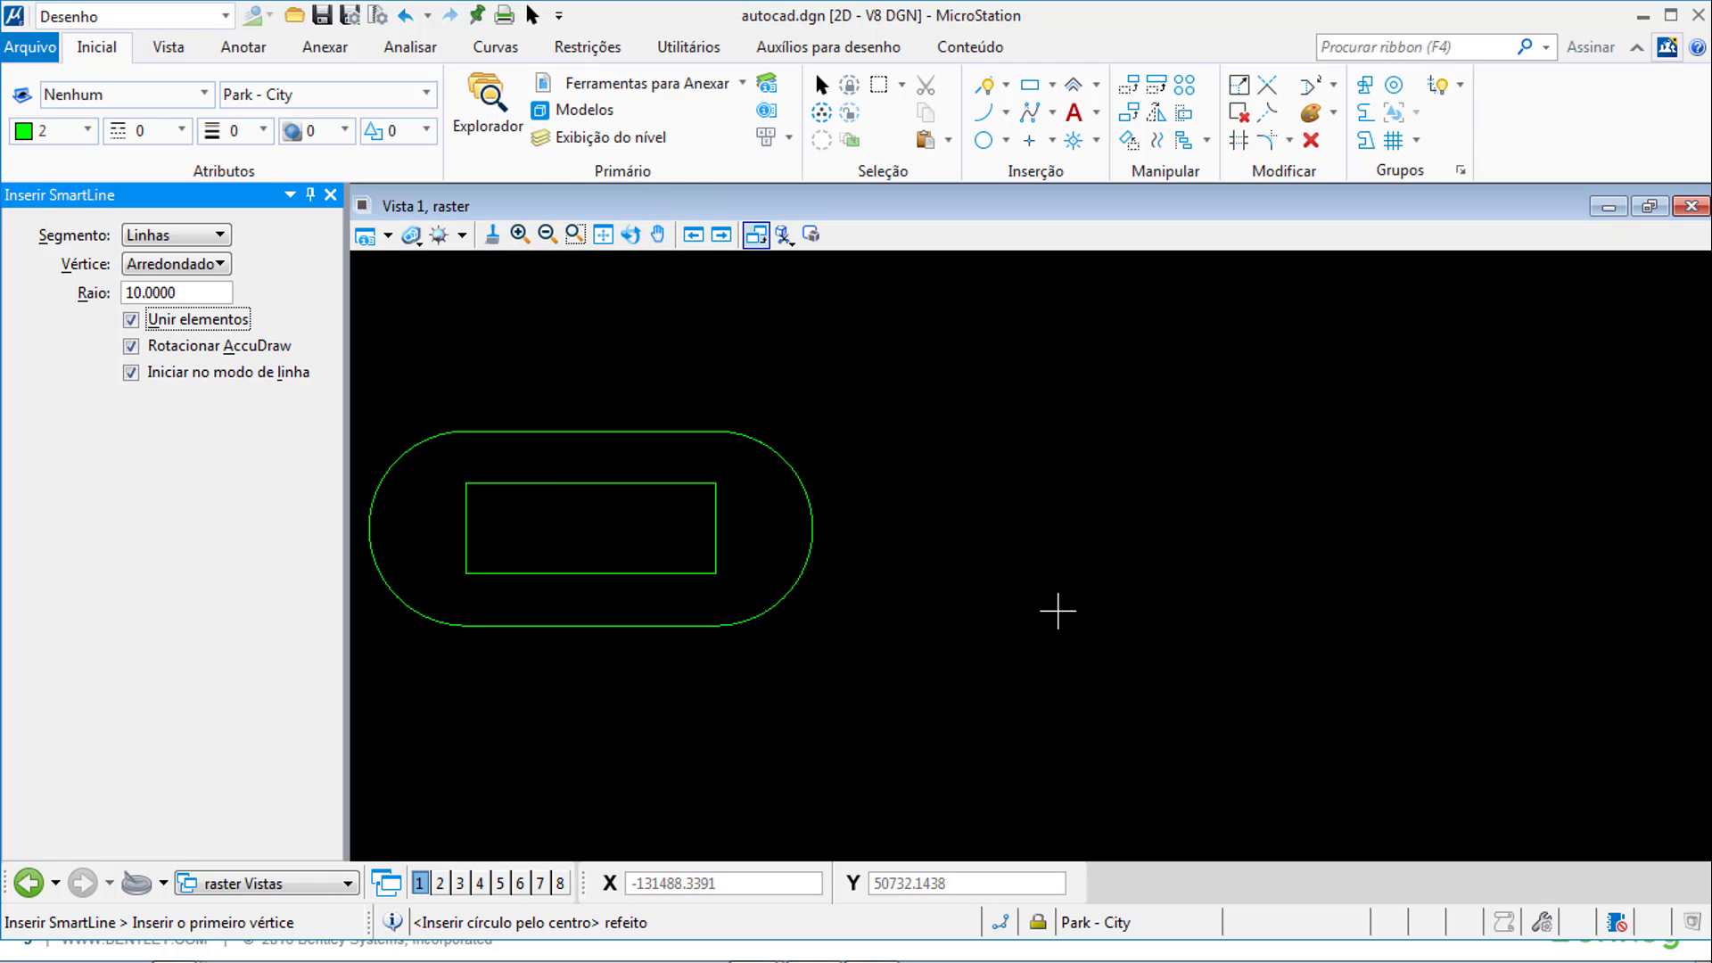
- Draw a horizontal SmartLine segment 50 units long starting in the empty area to the right of the slot outline
click(1058, 612)
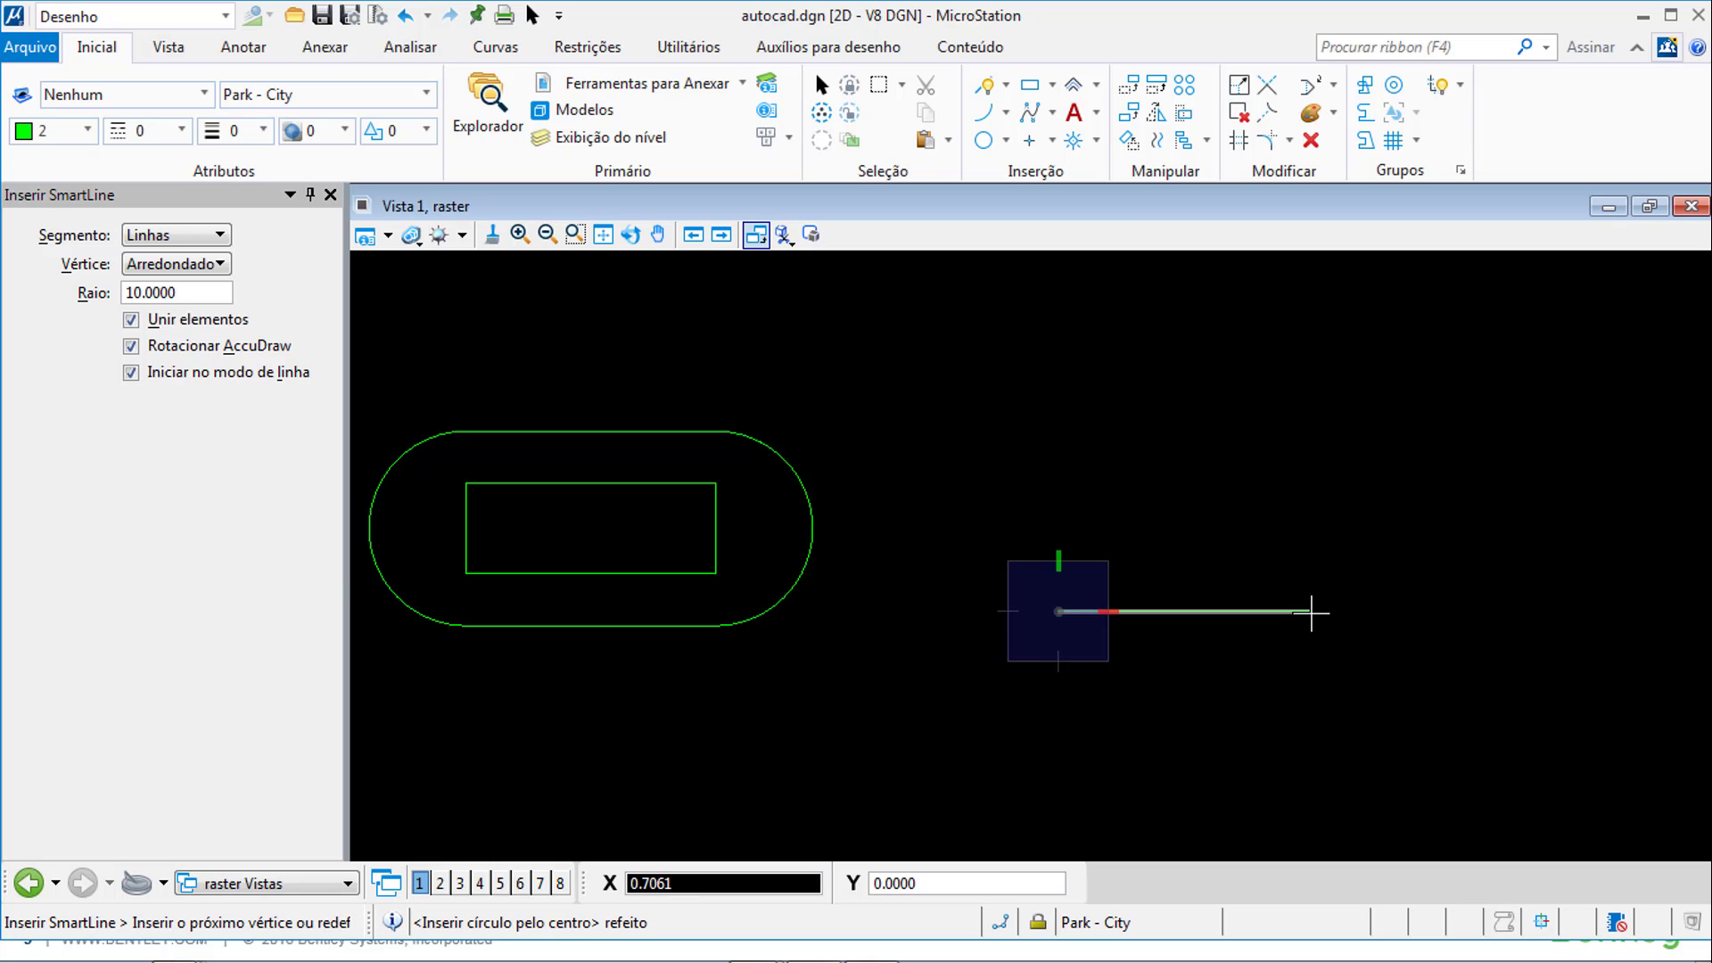
scroll(1311, 610, down, 5)
mouse_move(1435, 624)
middle_down()
mouse_move(1013, 639)
mouse_move(635, 588)
middle_up()
text(50)
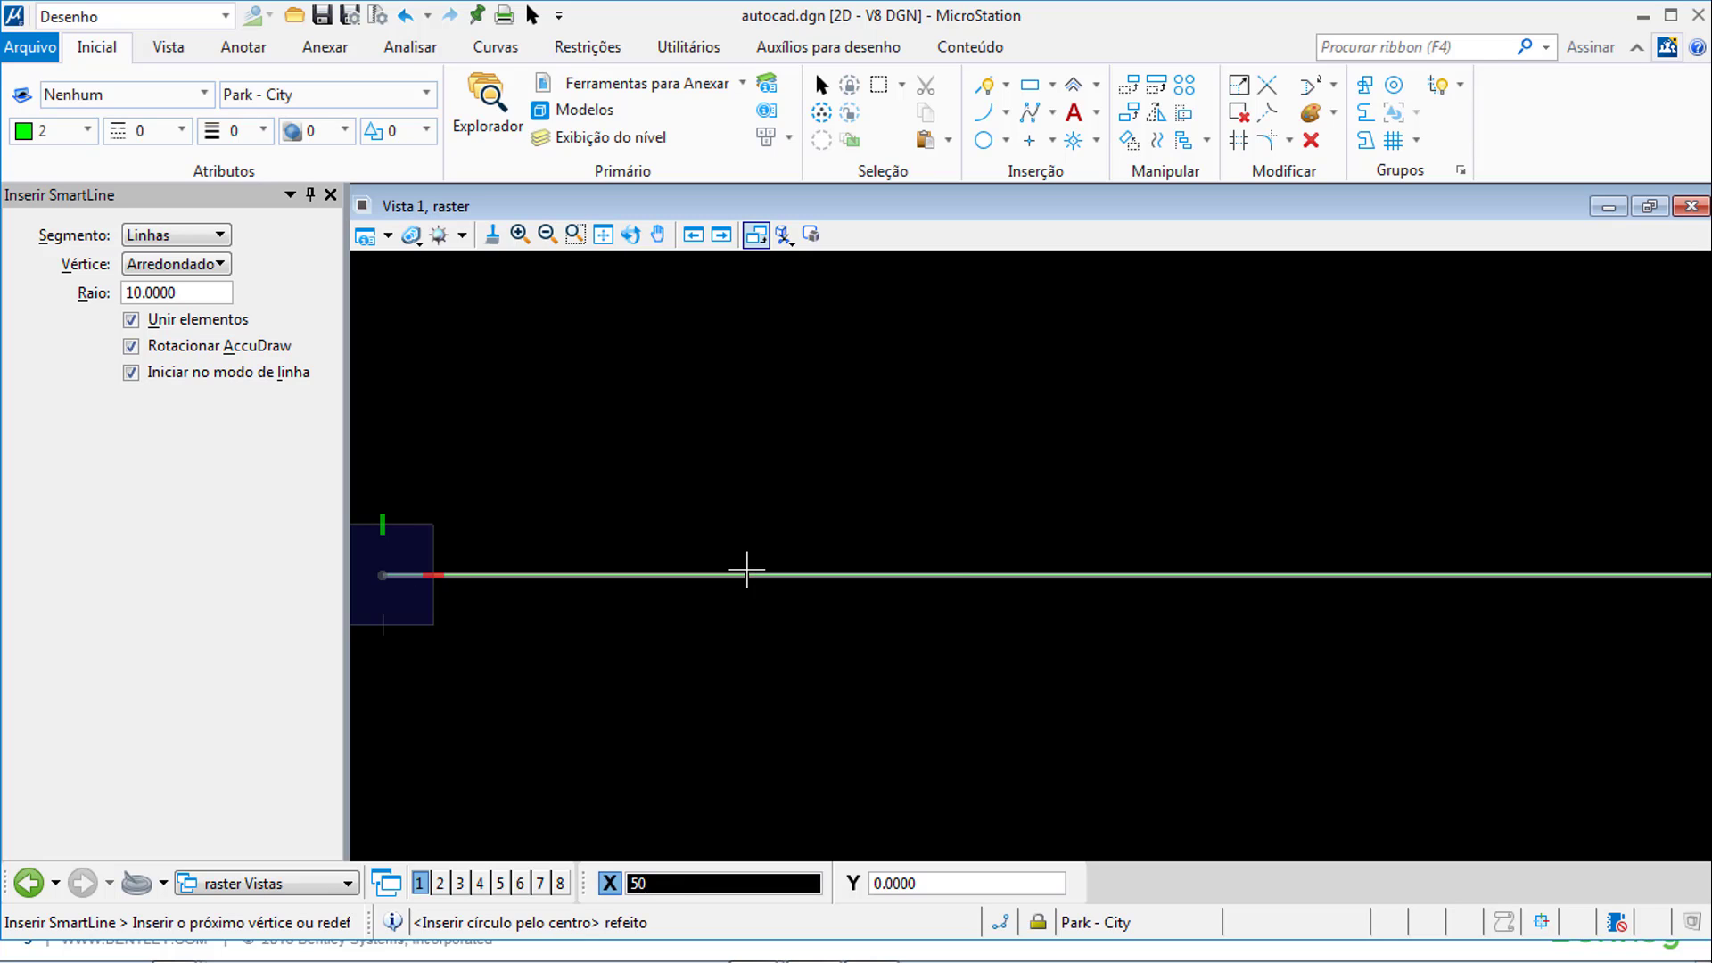
click(747, 570)
- Add a 50-unit vertical segment upward, then an equal segment to the left, and close the rounded square at its start point
scroll(747, 569, down, 2)
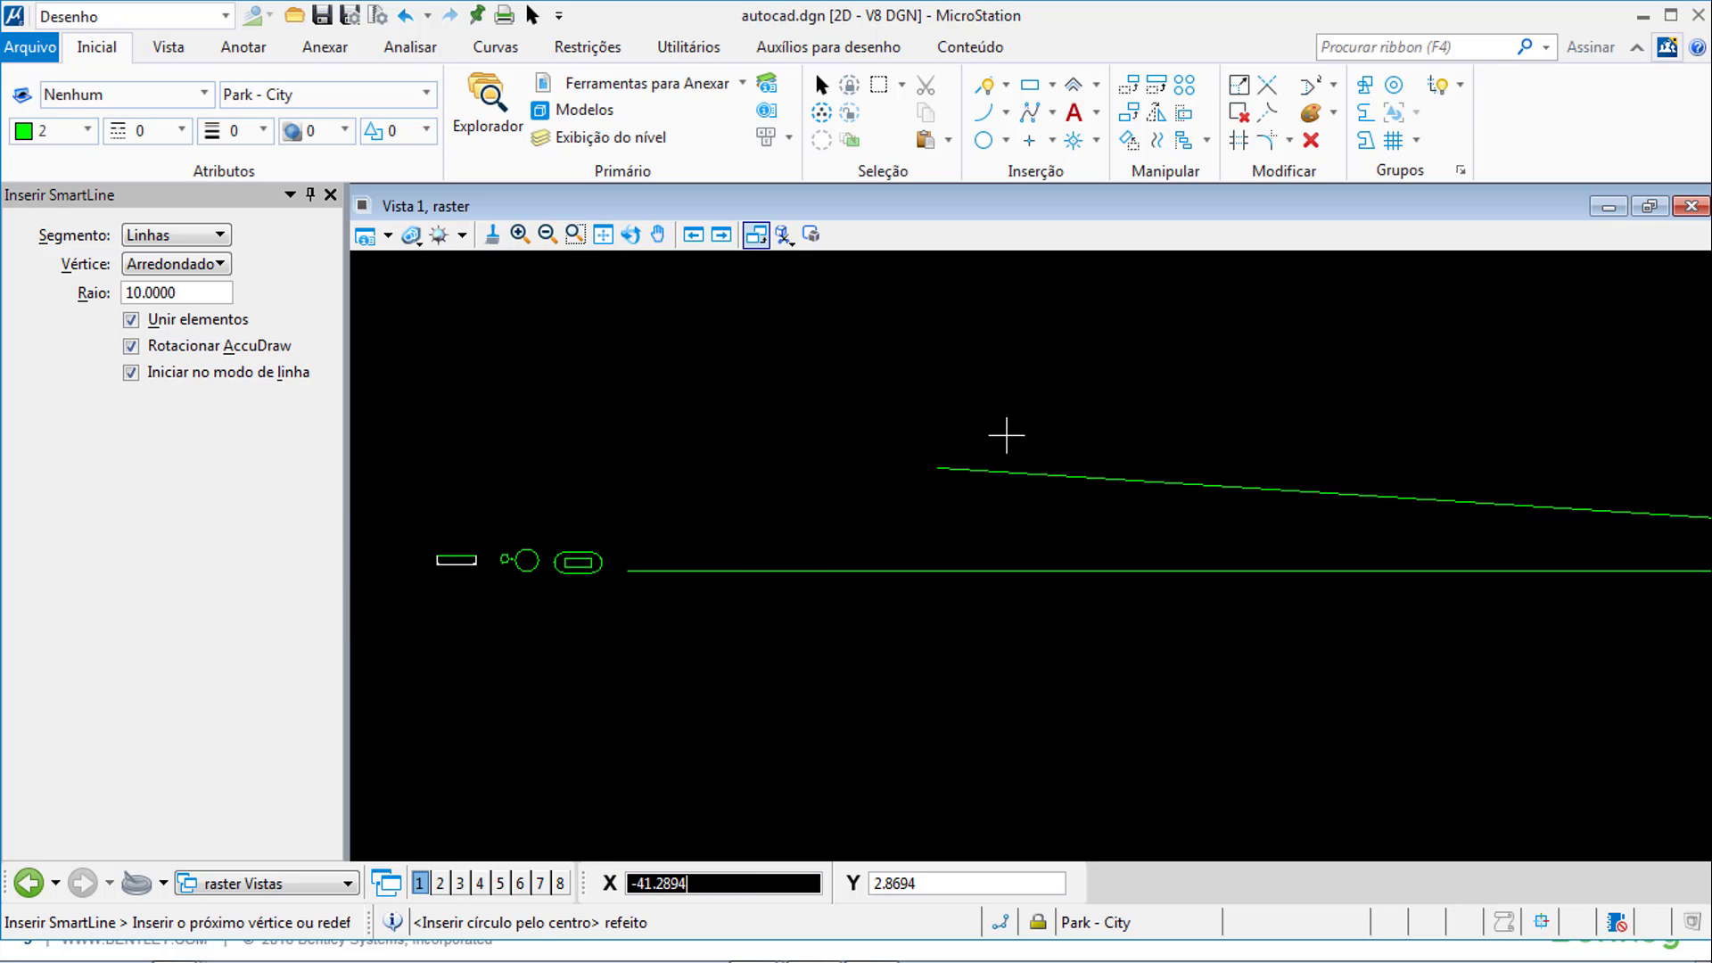
middle_drag(1005, 431, 906, 560)
scroll(906, 560, down, 3)
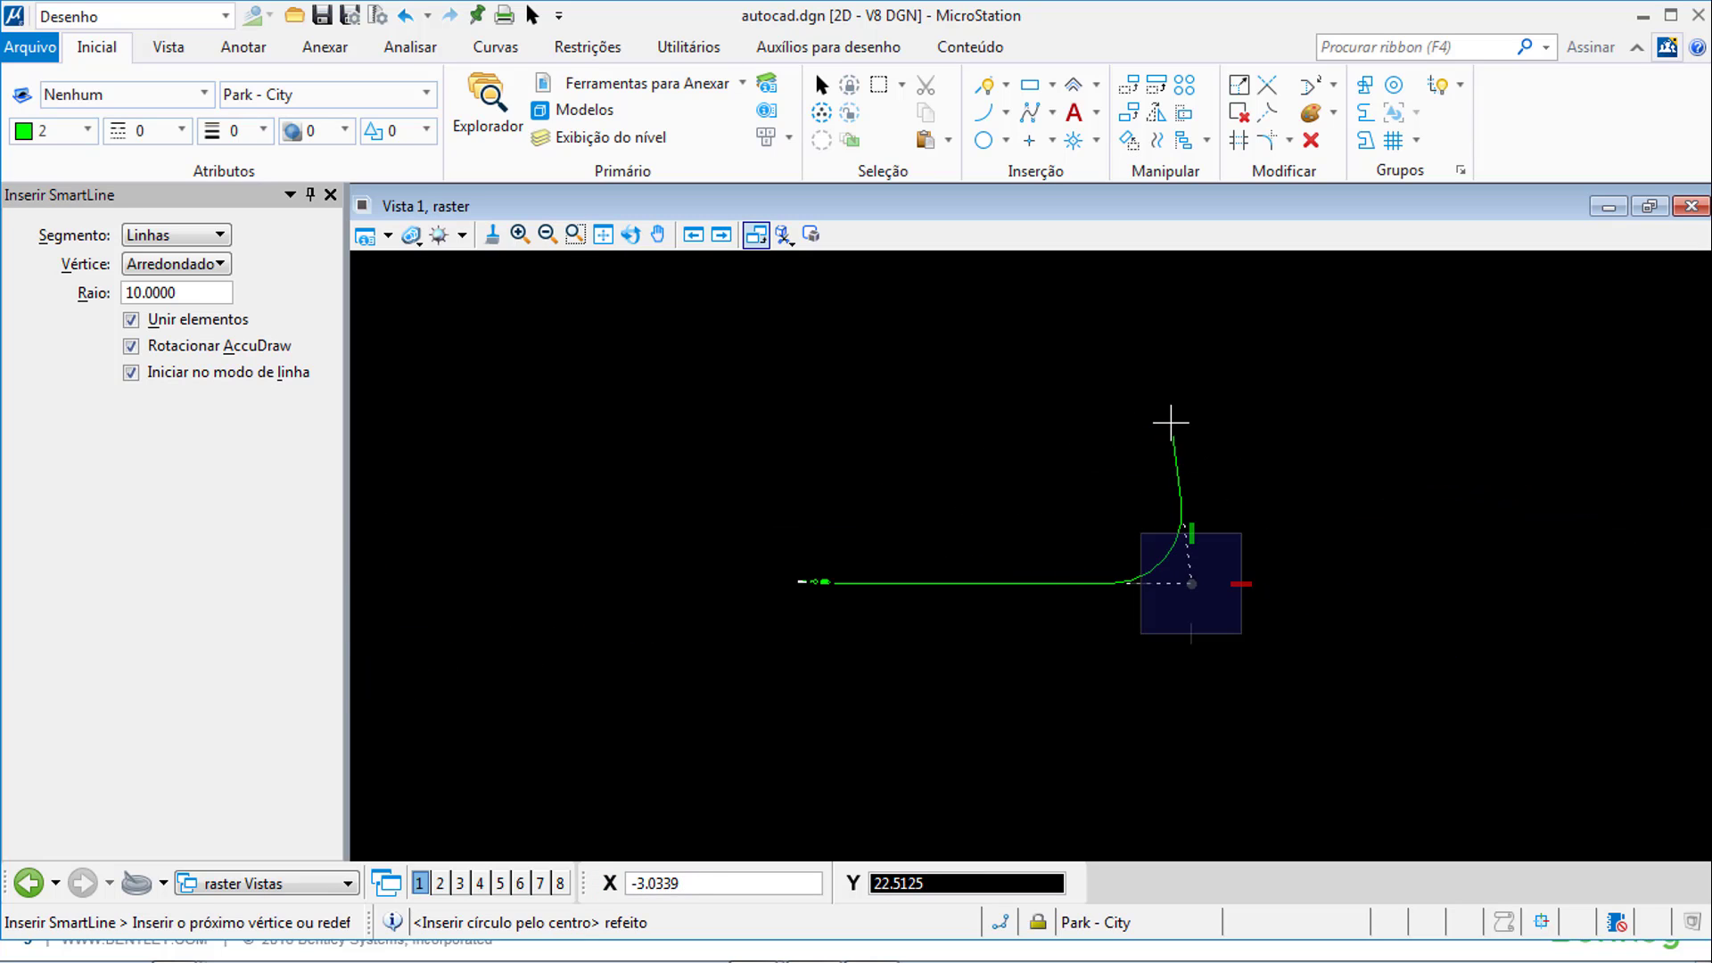
mouse_move(1219, 361)
middle_down()
mouse_move(1135, 517)
mouse_move(1184, 483)
middle_up()
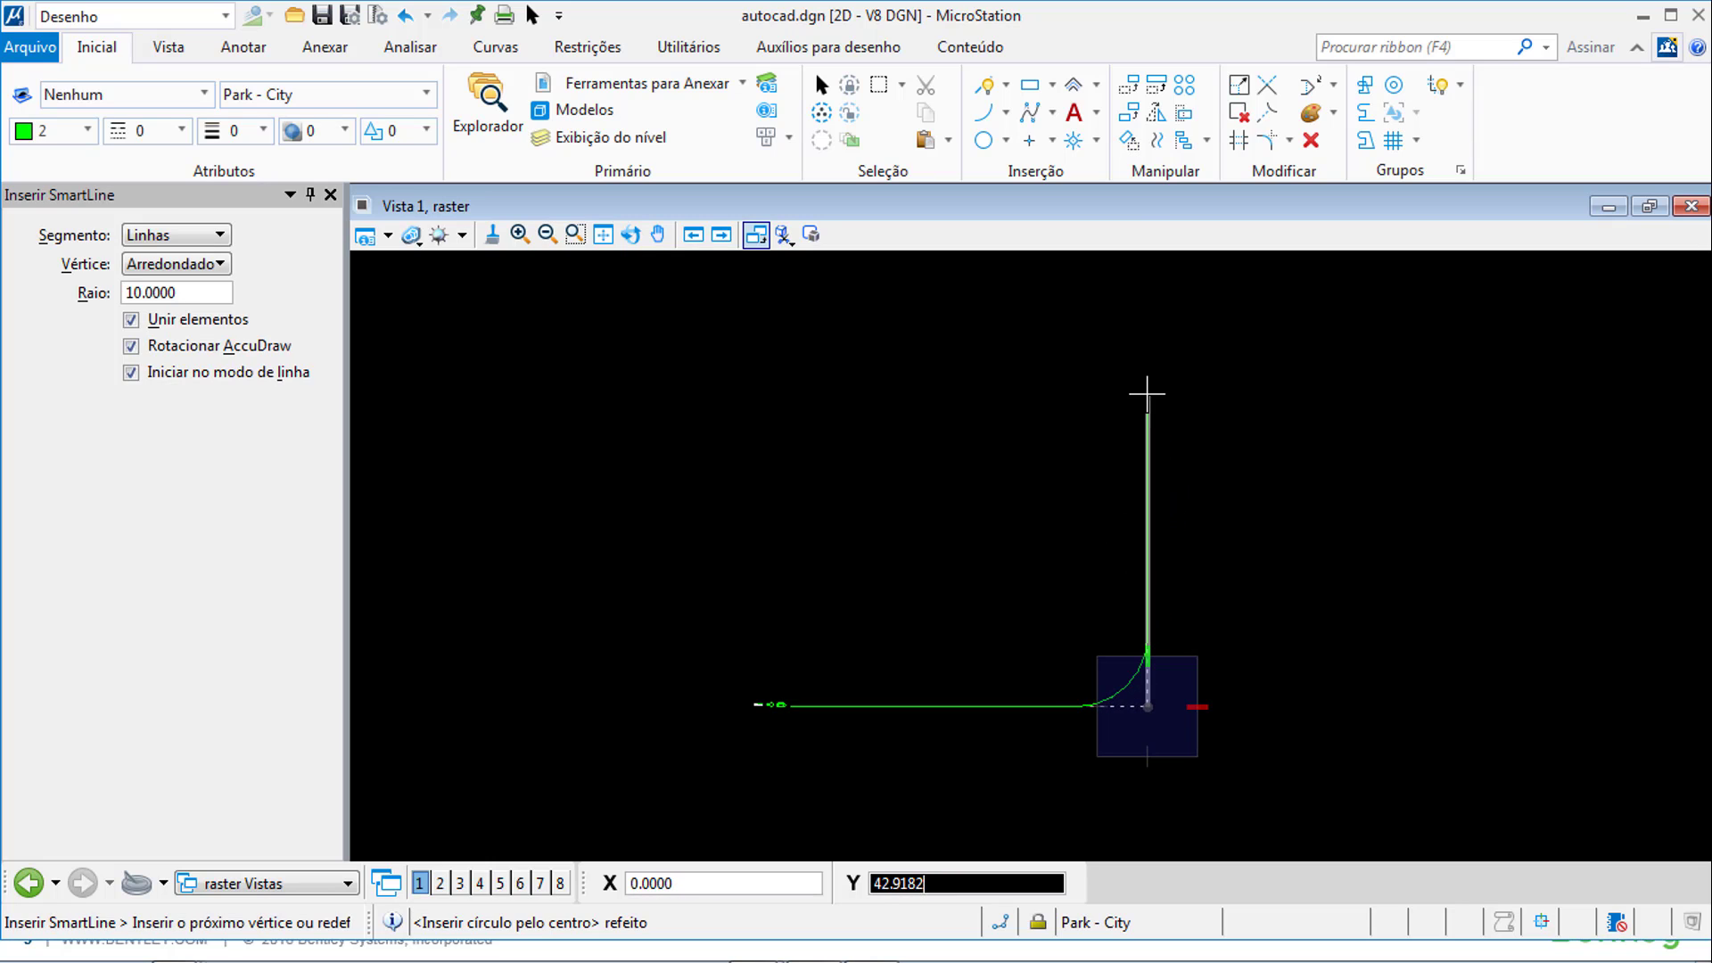
text(50)
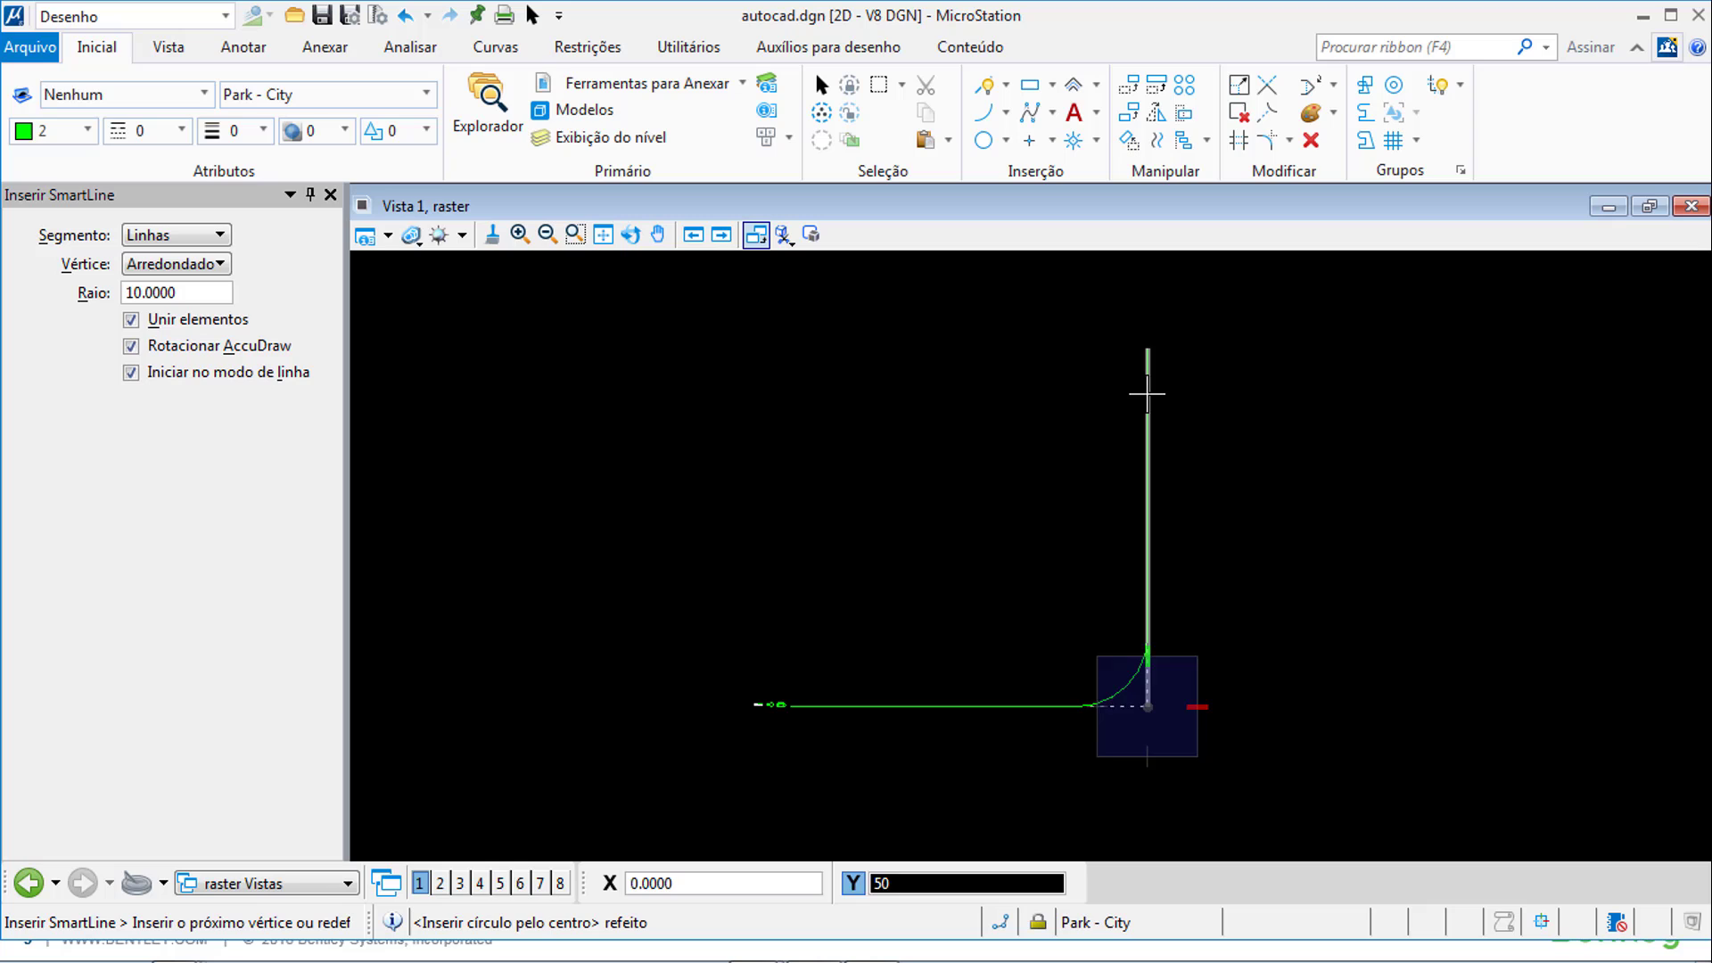
click(1146, 352)
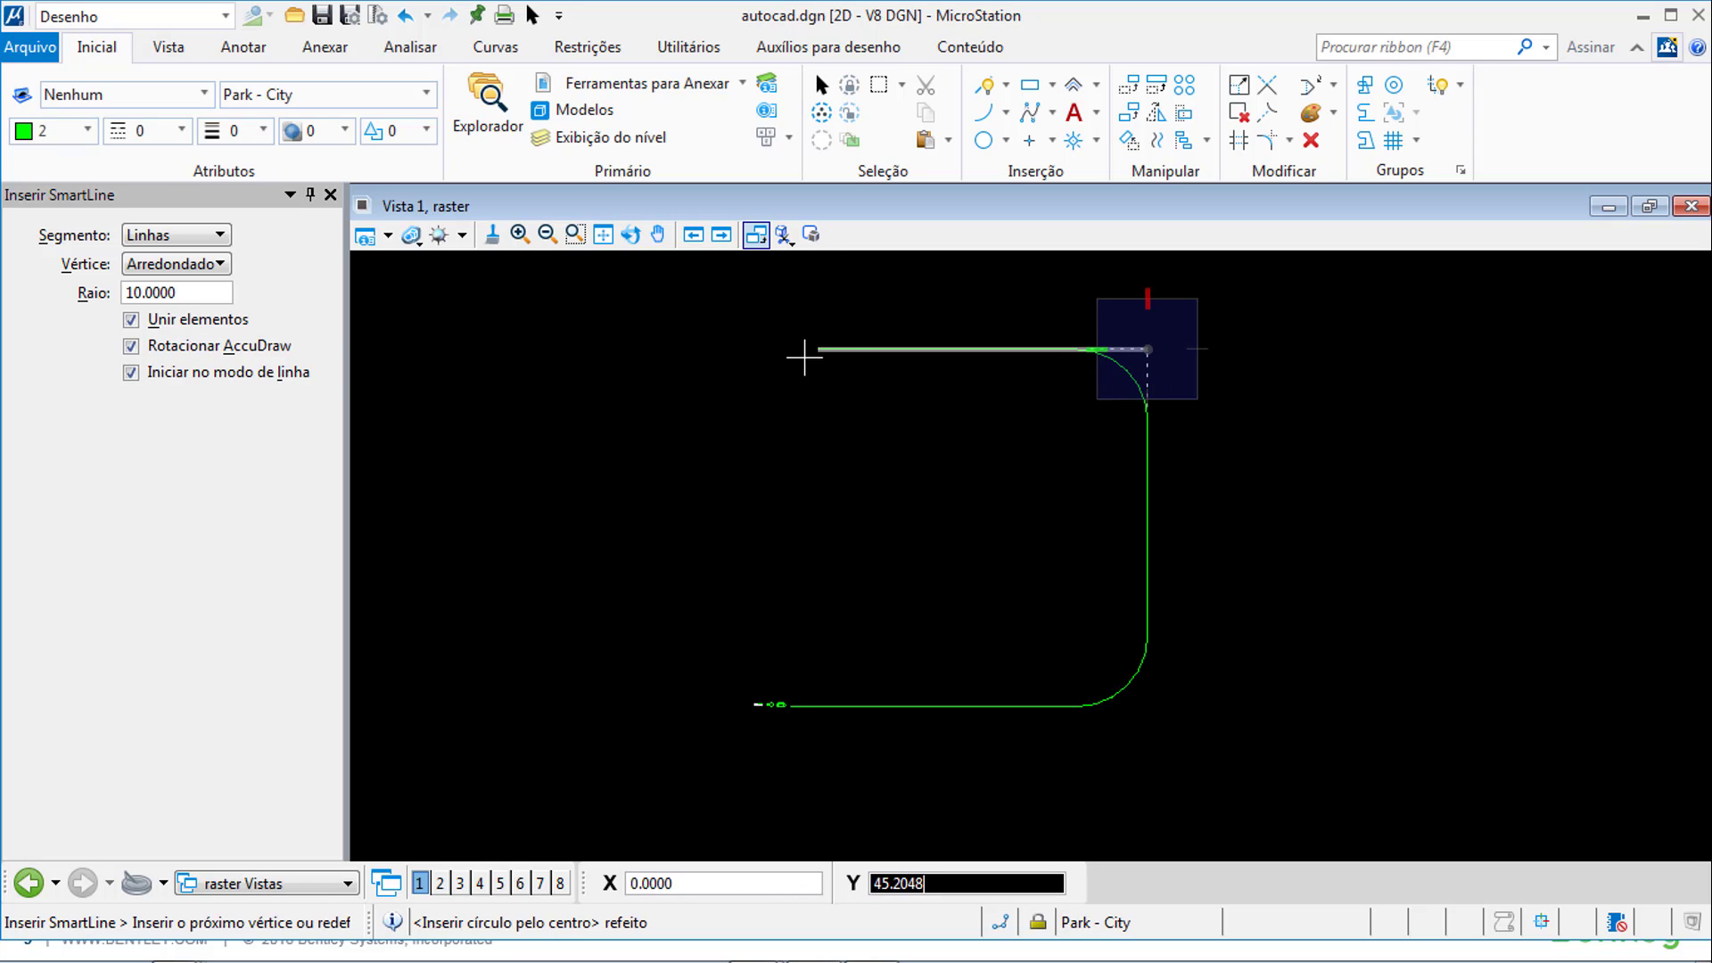
click(793, 353)
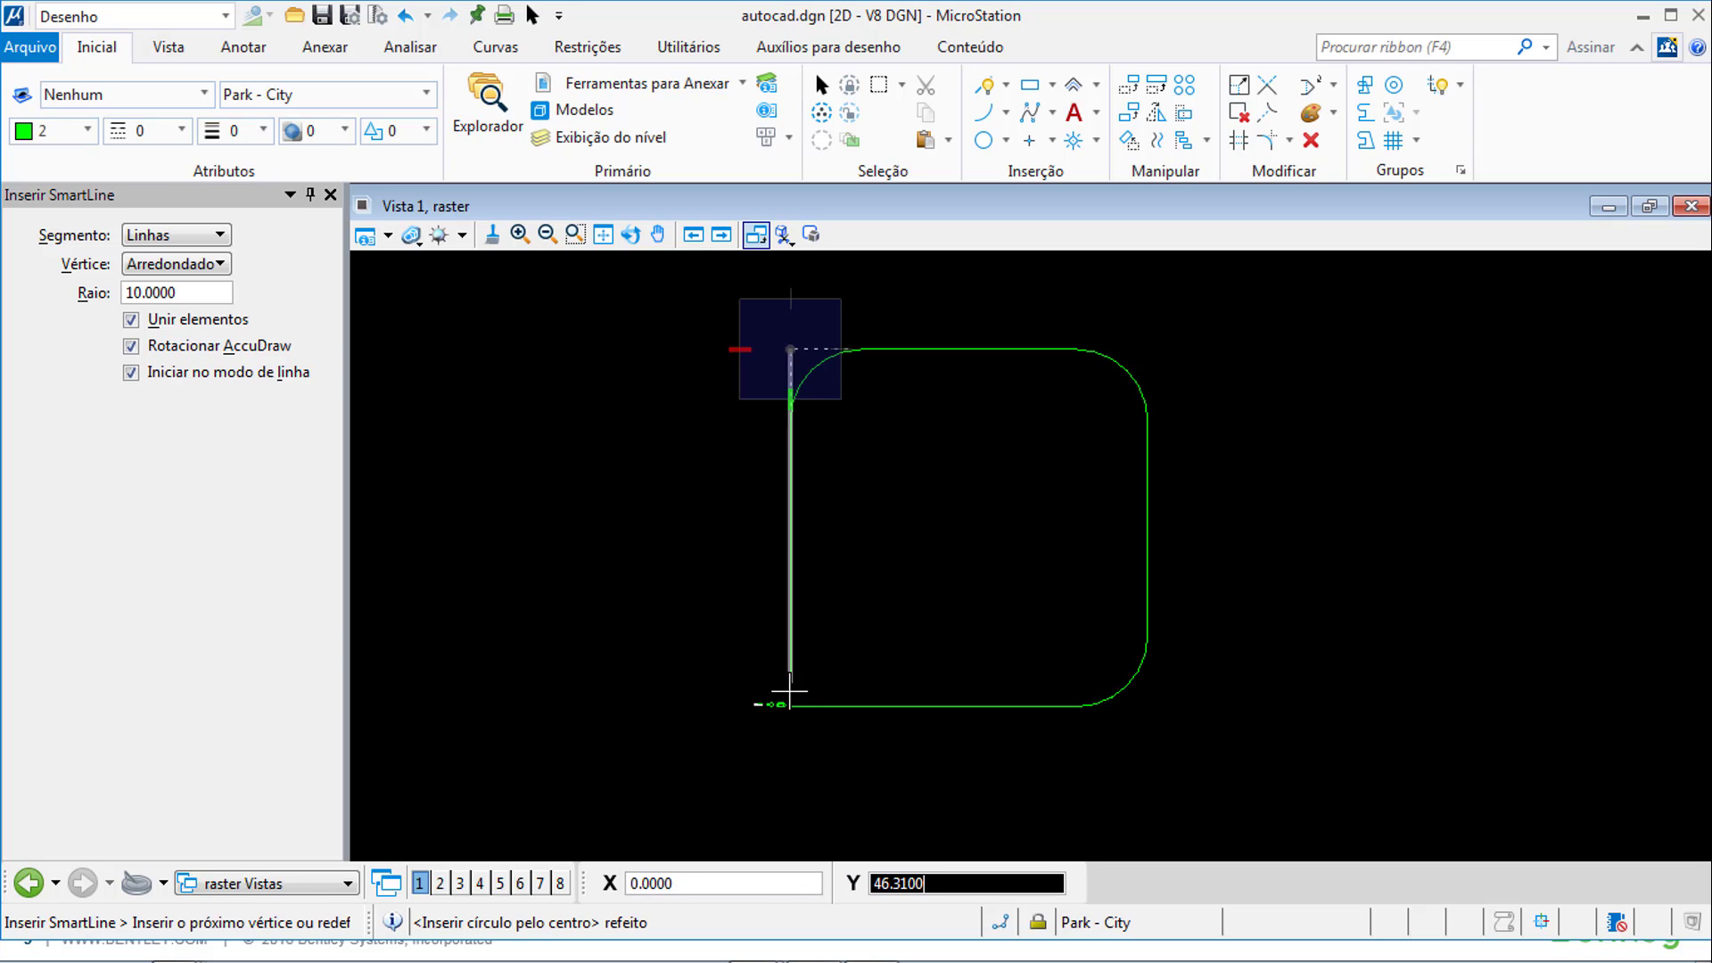
click(790, 704)
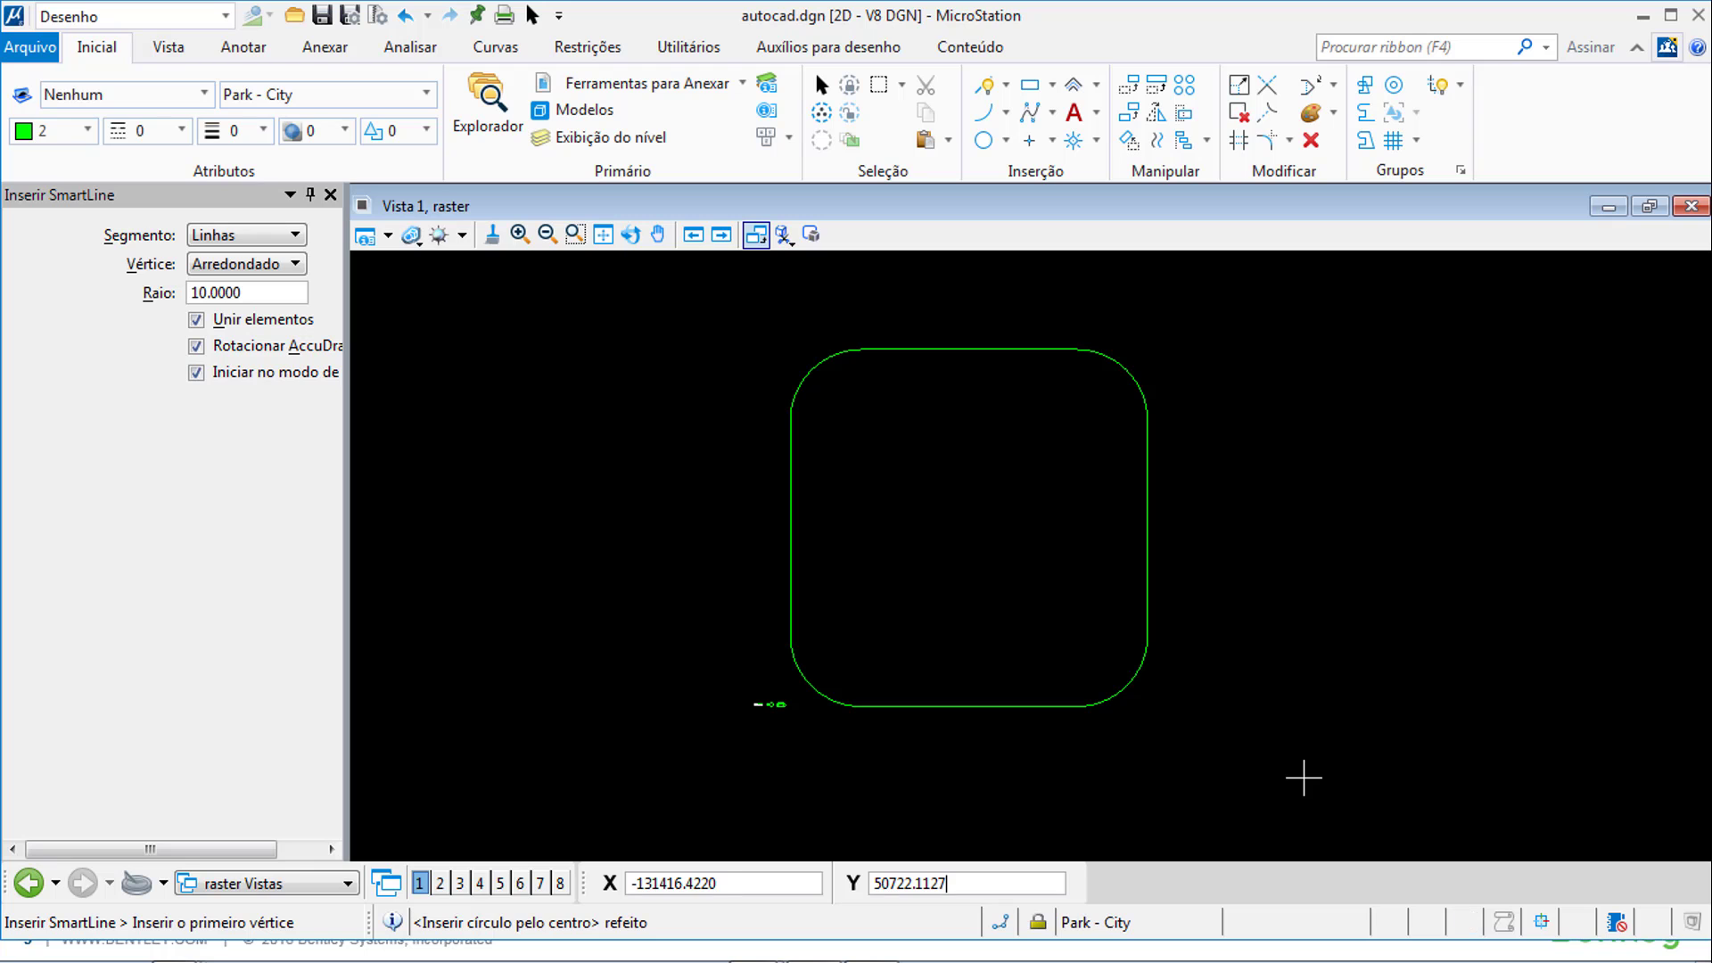
key(alt+Tab)
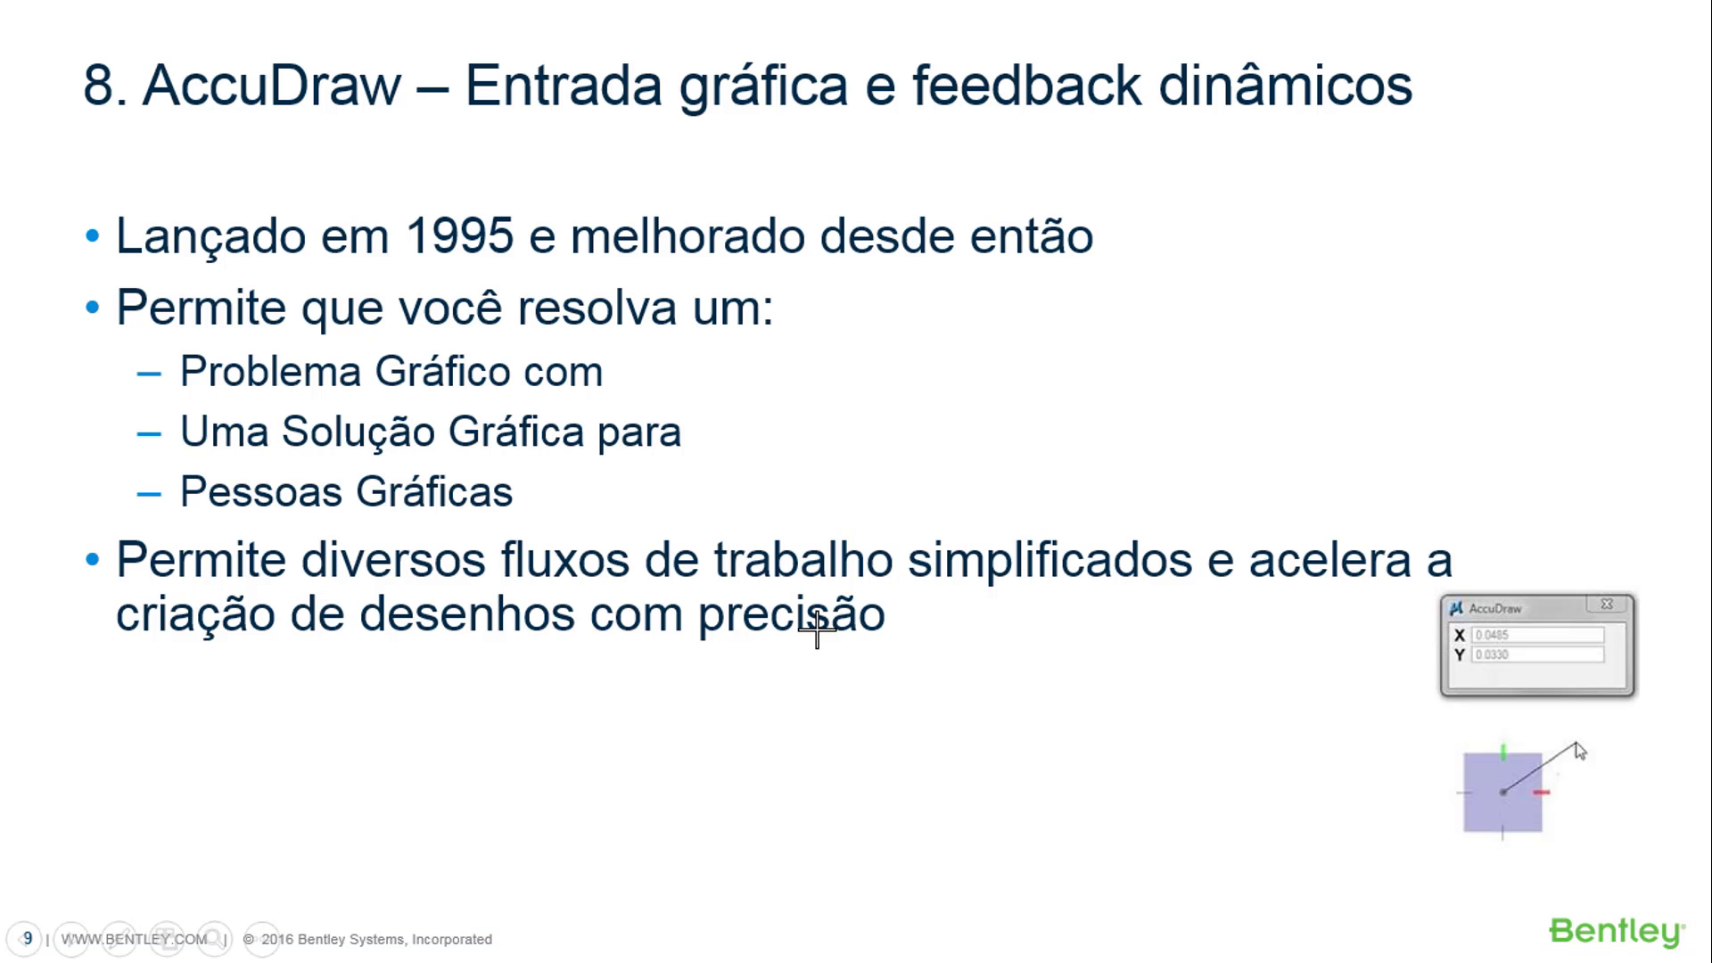
key(Right)
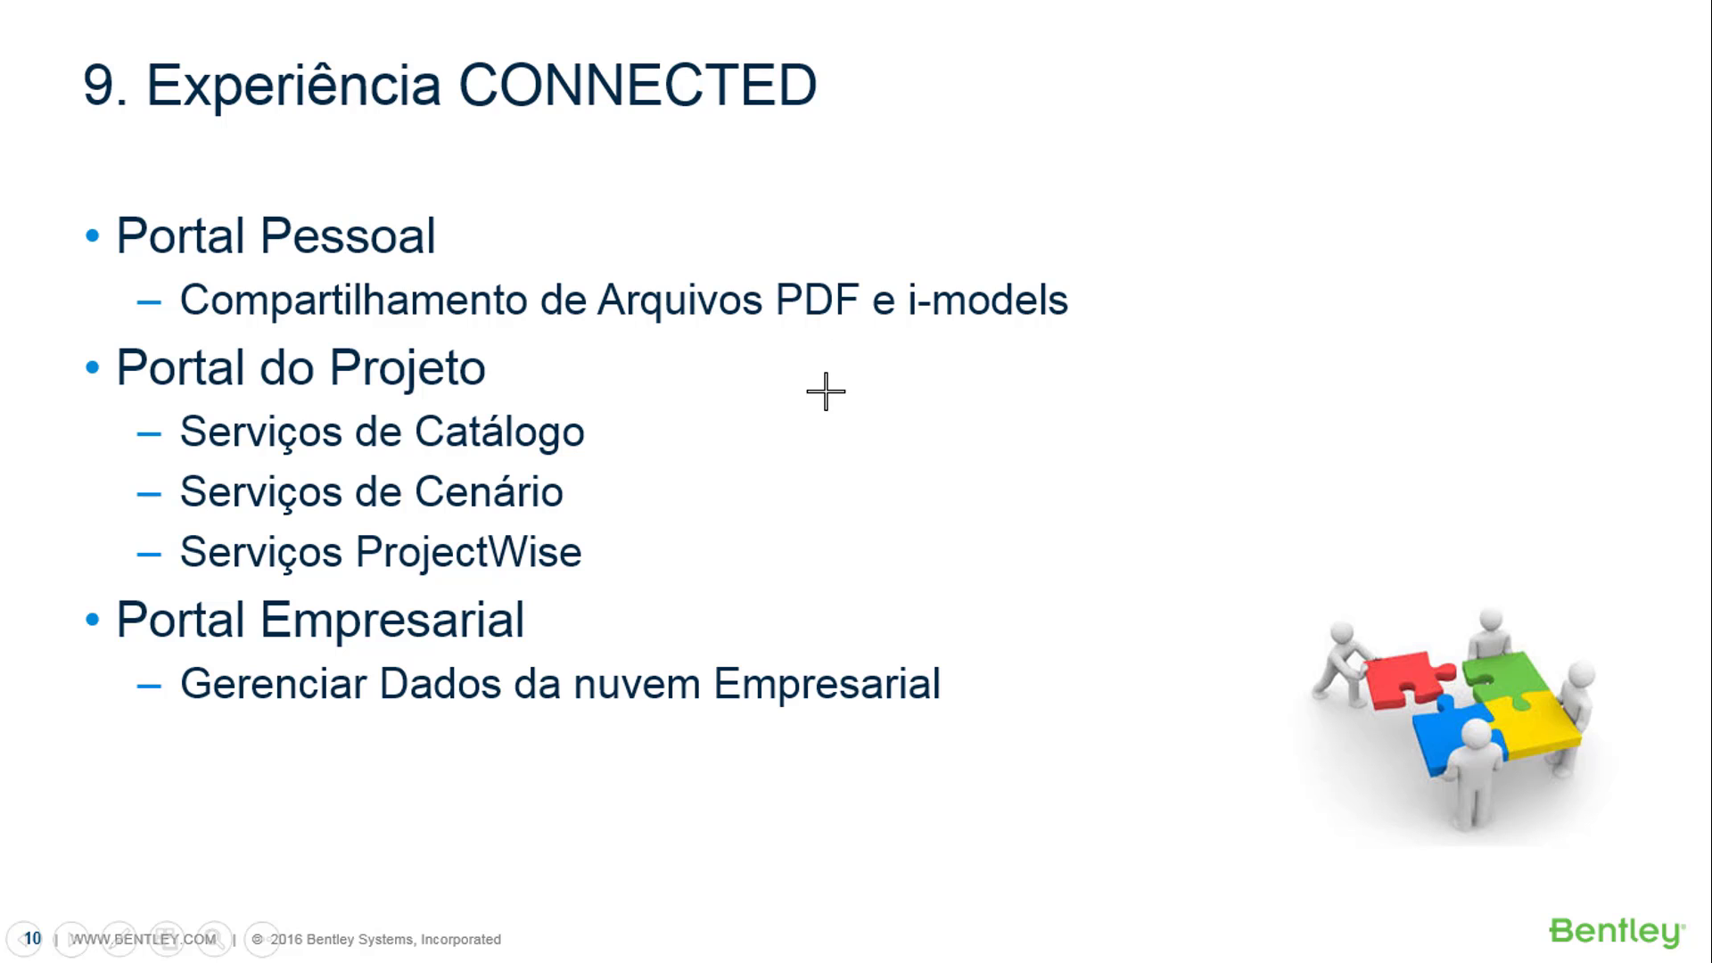
- Switch to Internet Explorer and review the Personal Portal's learning, upcoming events, featured projects, communities and support sections
key(alt+Tab)
key(alt+Tab)
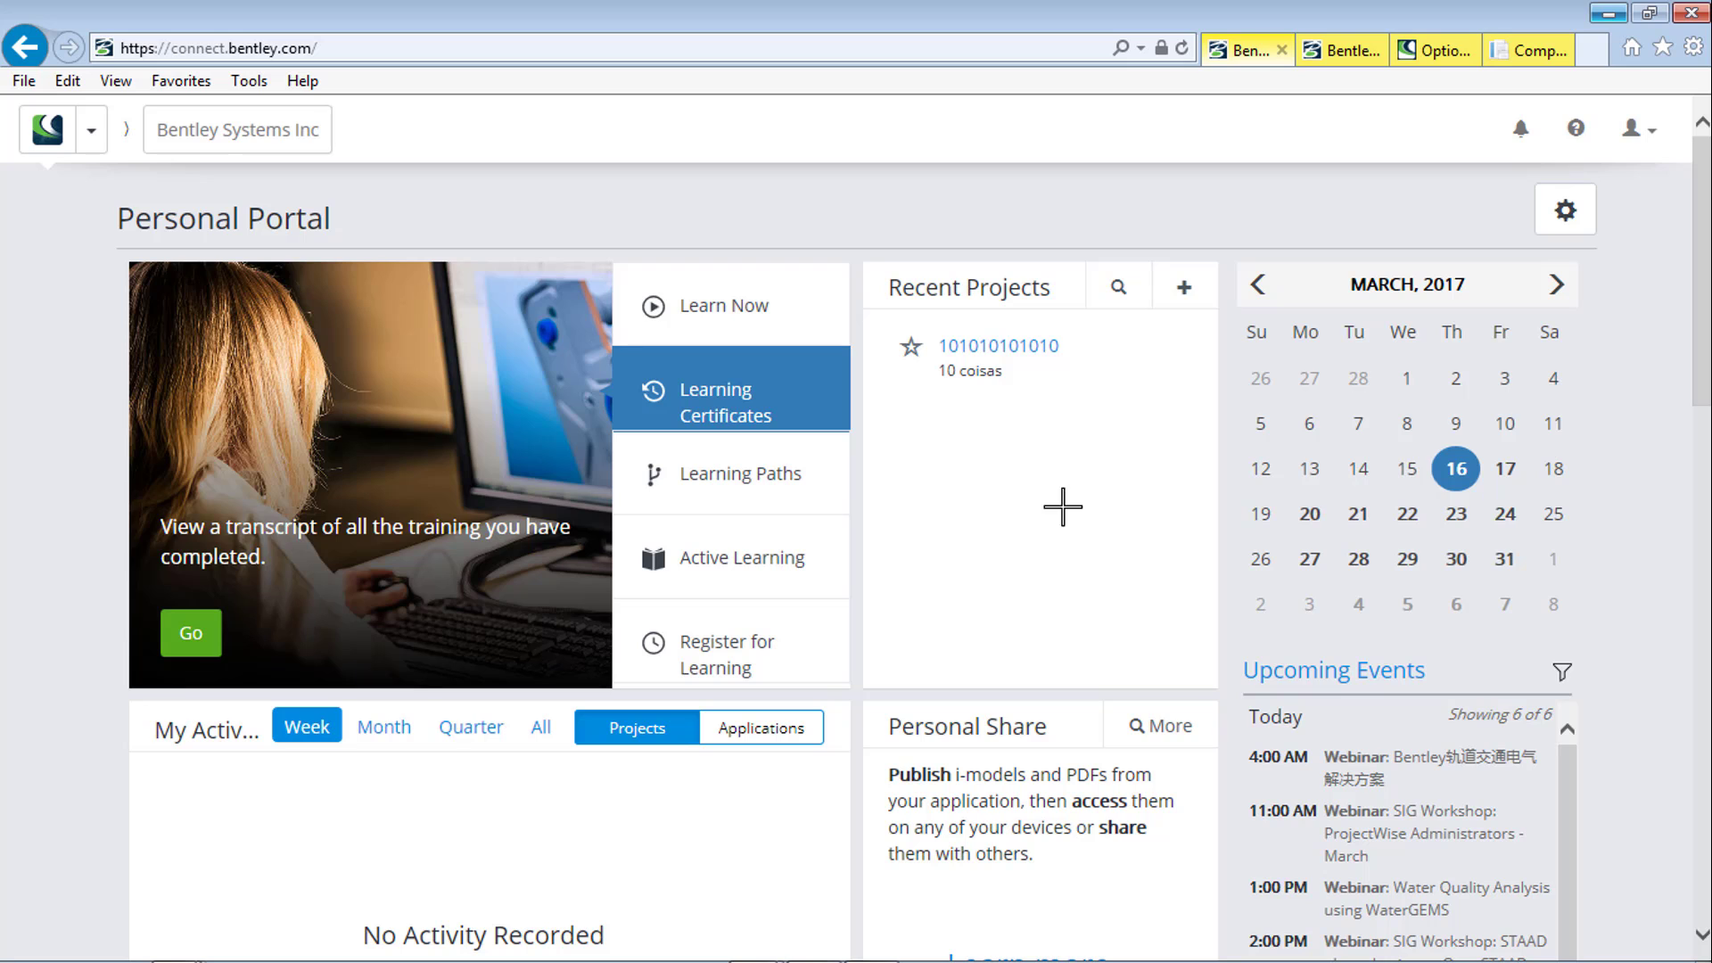
drag(1699, 225, 1698, 260)
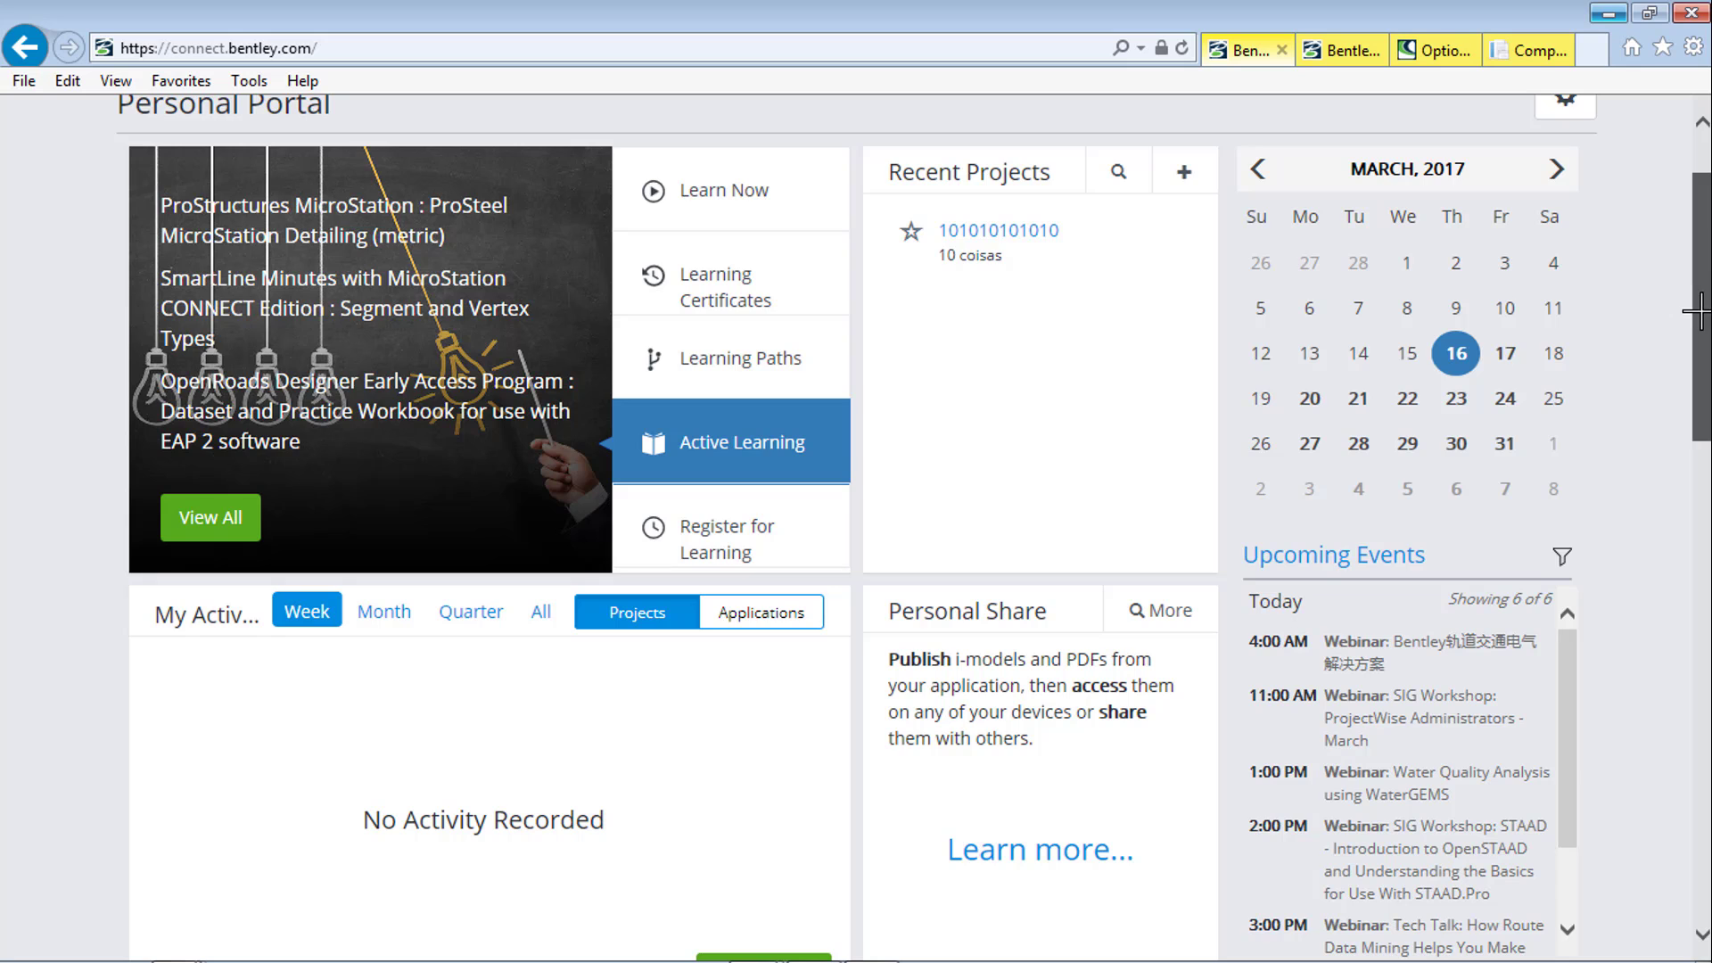
drag(1697, 323, 1691, 434)
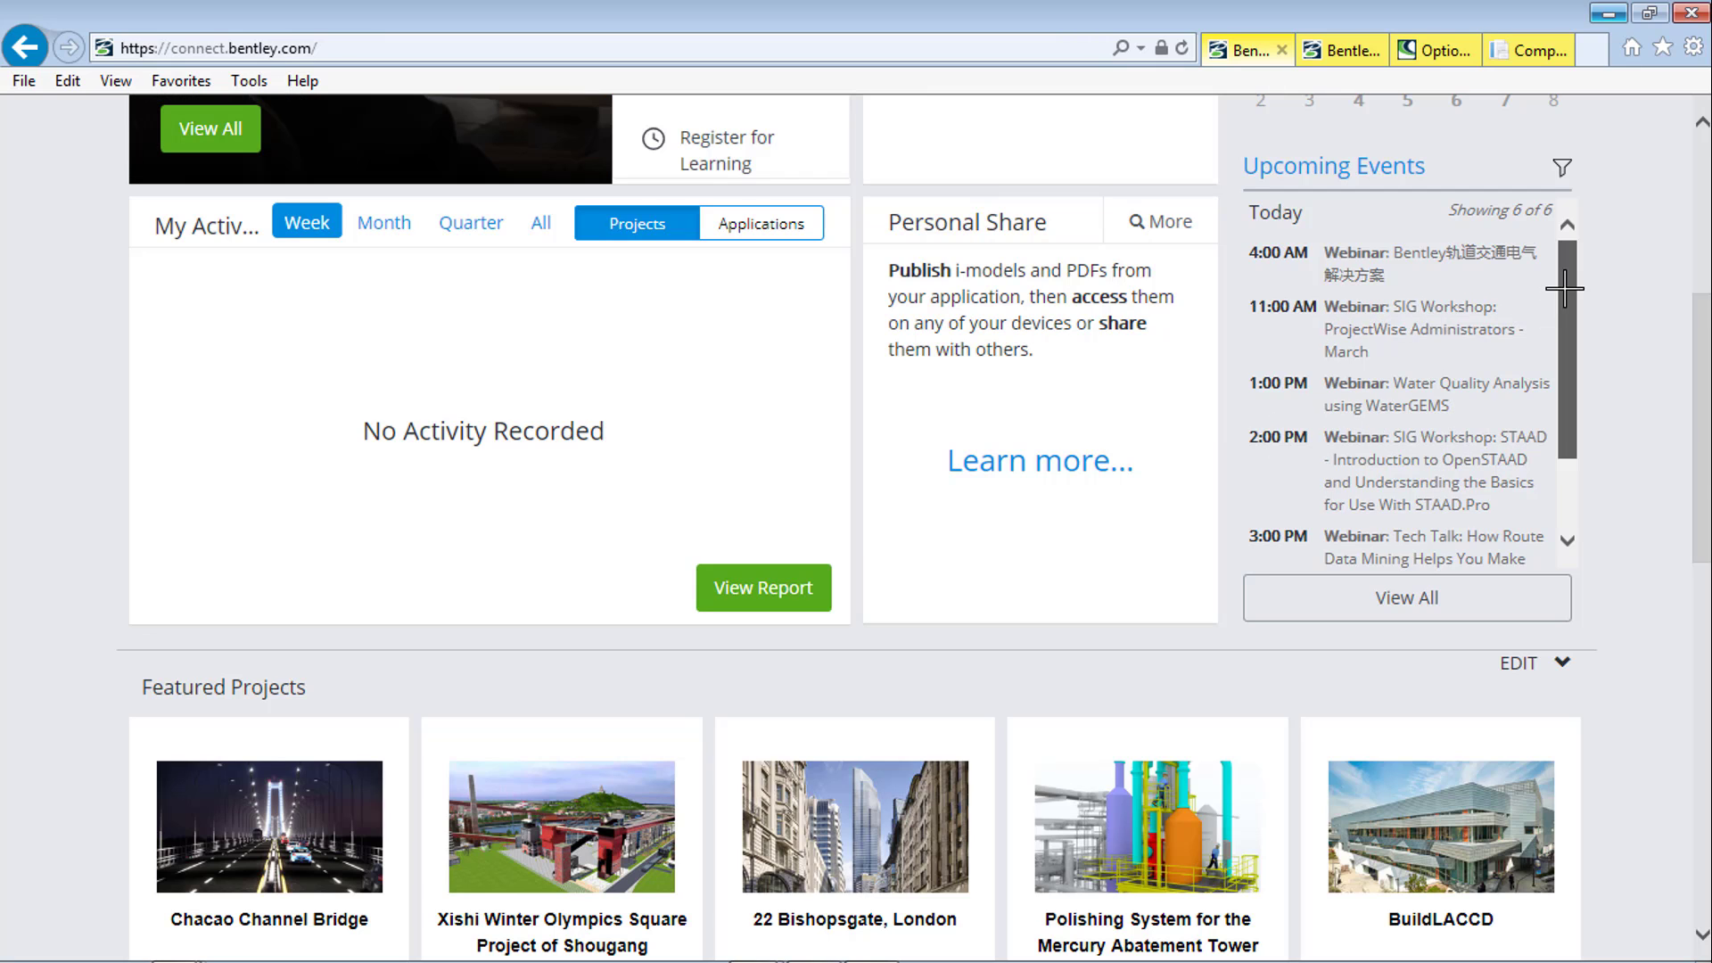
drag(1567, 301, 1575, 256)
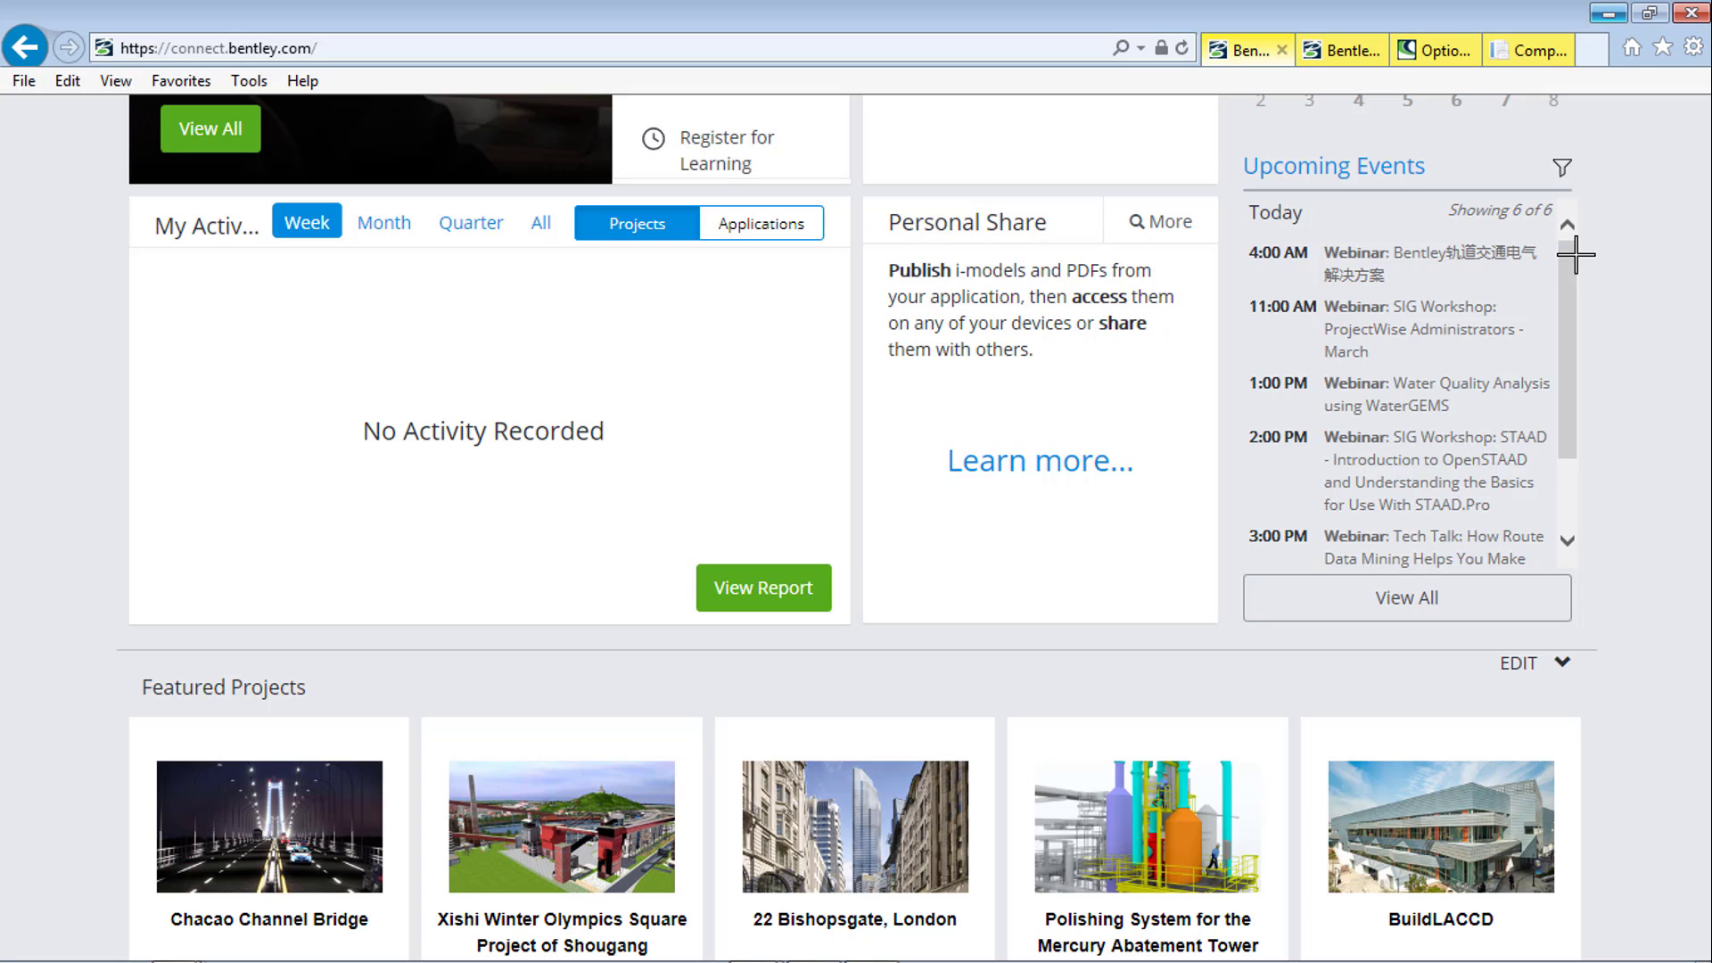
drag(1698, 331, 1688, 496)
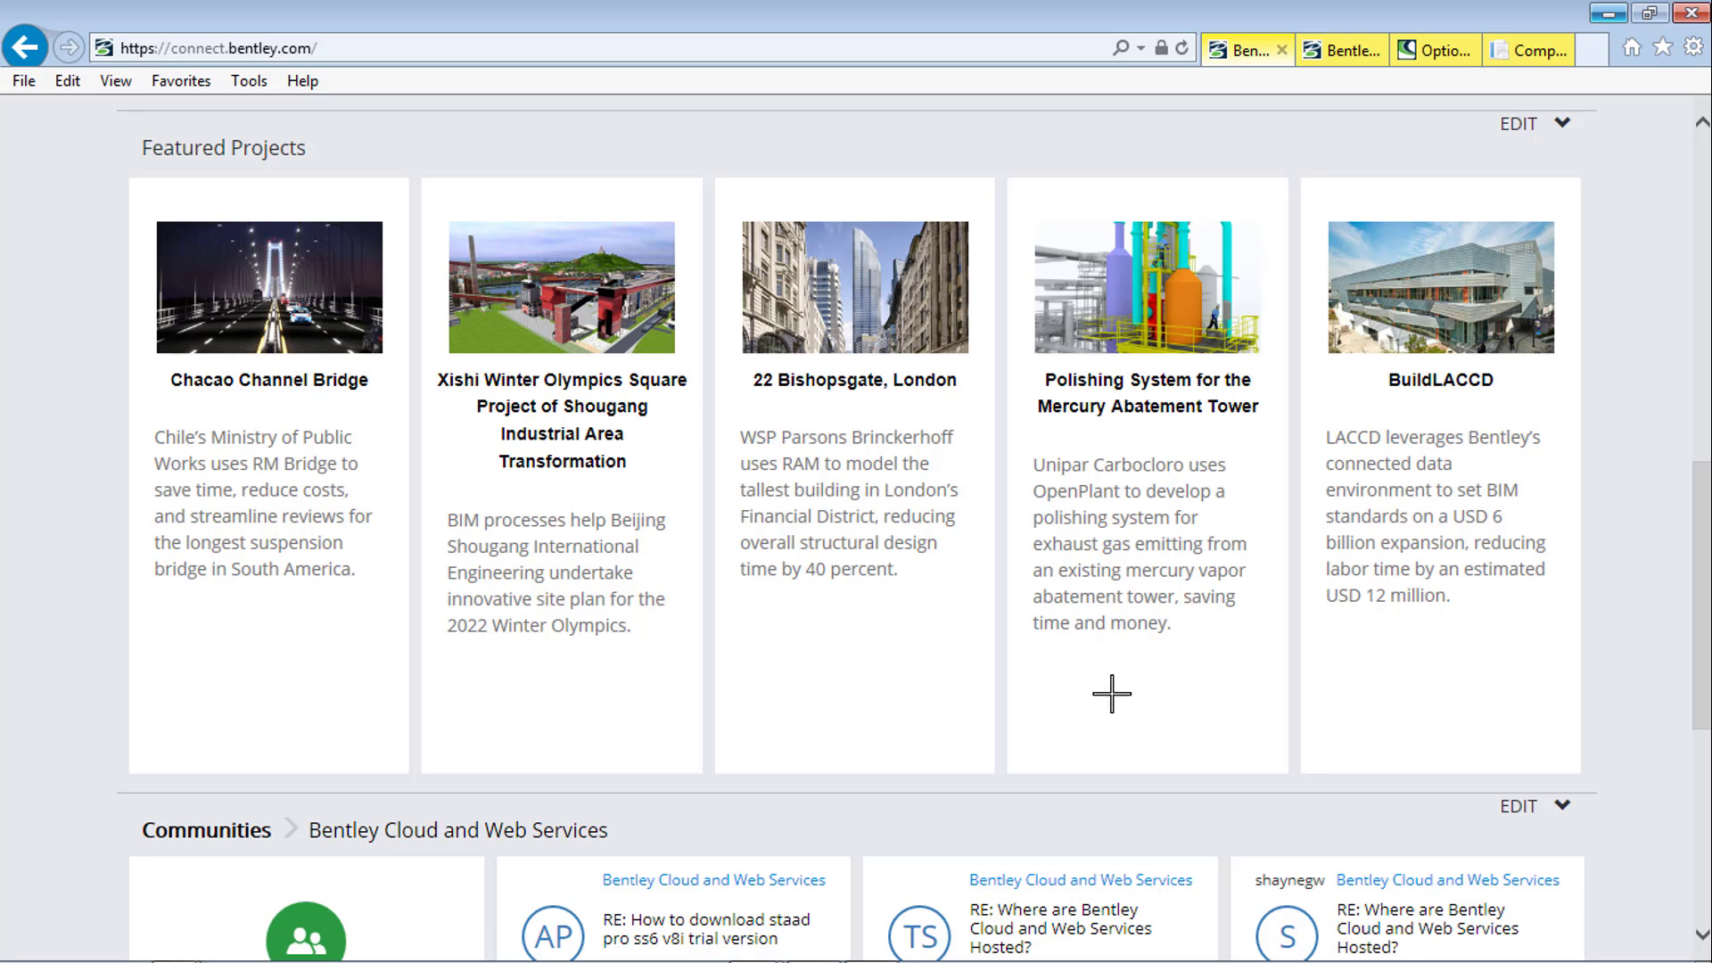
drag(1691, 464, 1699, 668)
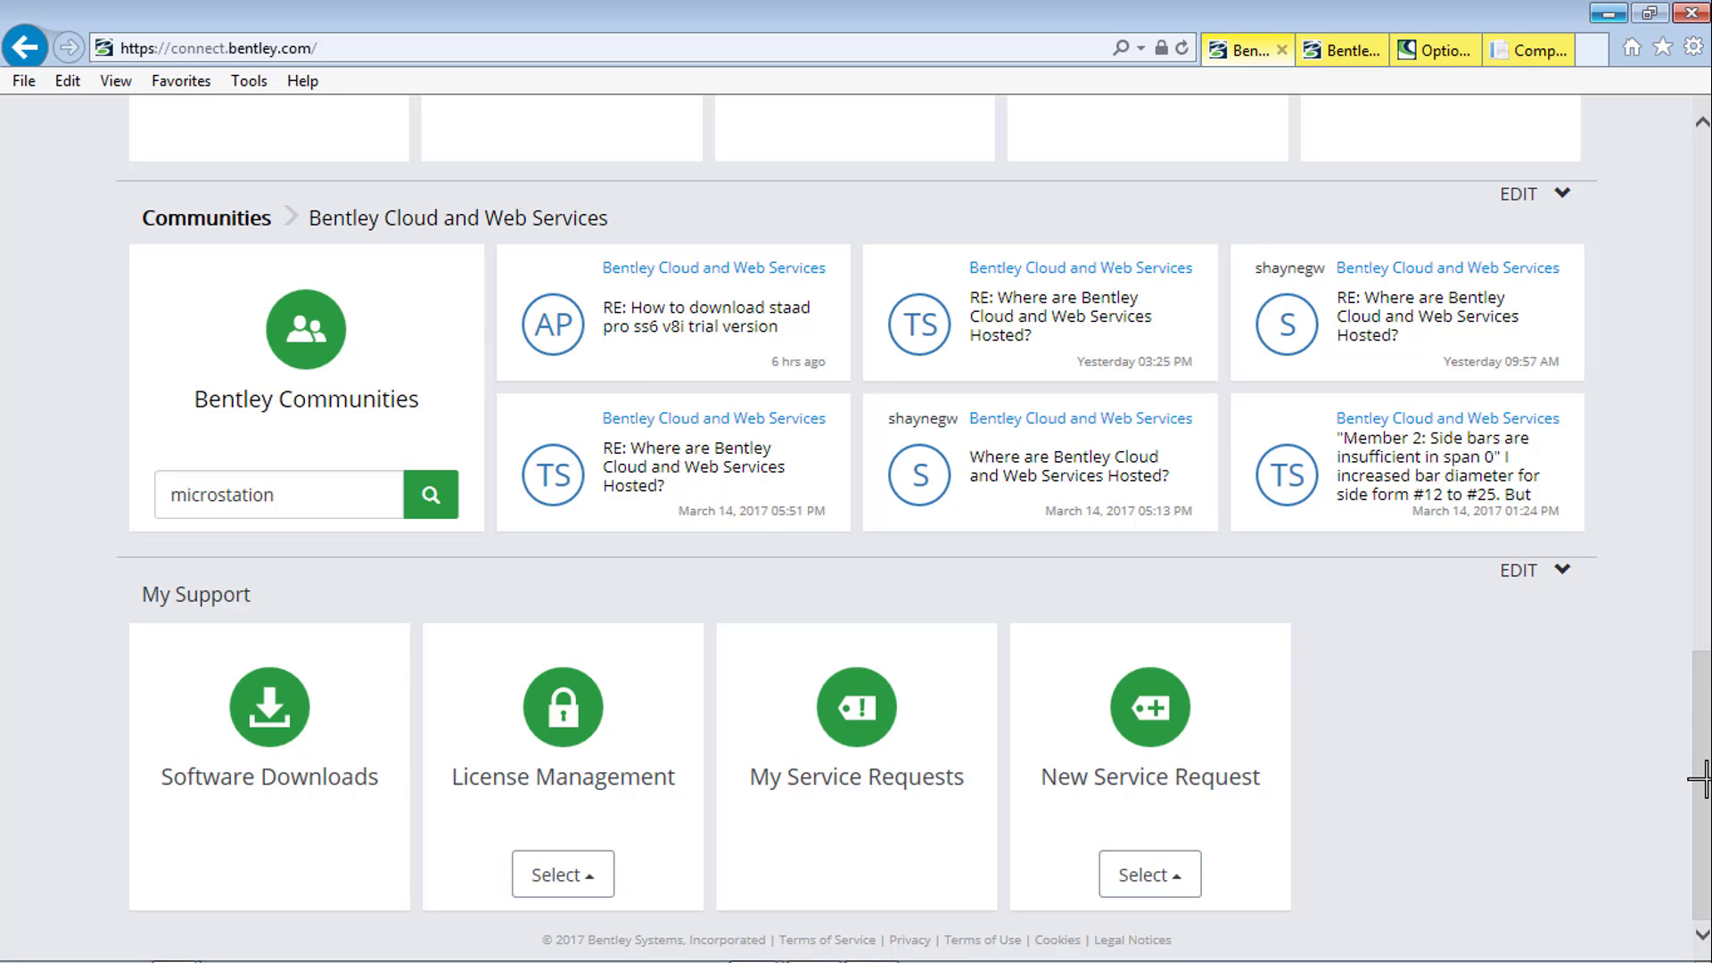
drag(1692, 795, 1687, 268)
- Show the already loaded Project Portal page and view its services and project activity
click(1342, 50)
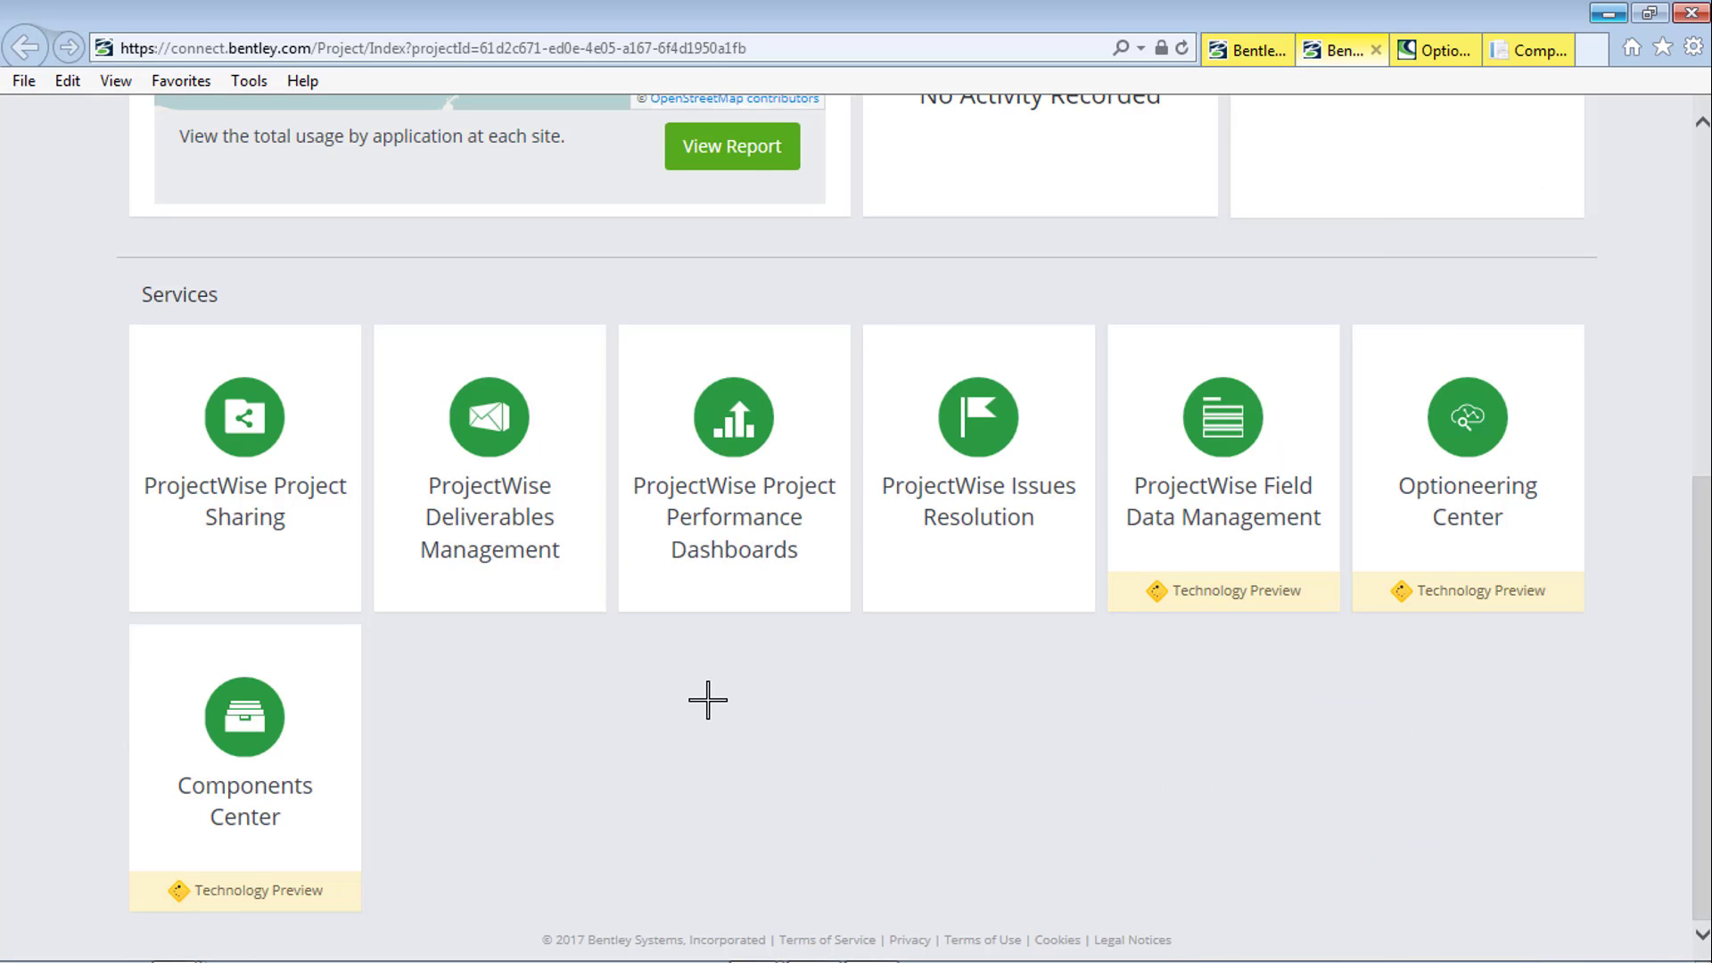
scroll(725, 695, up, 7)
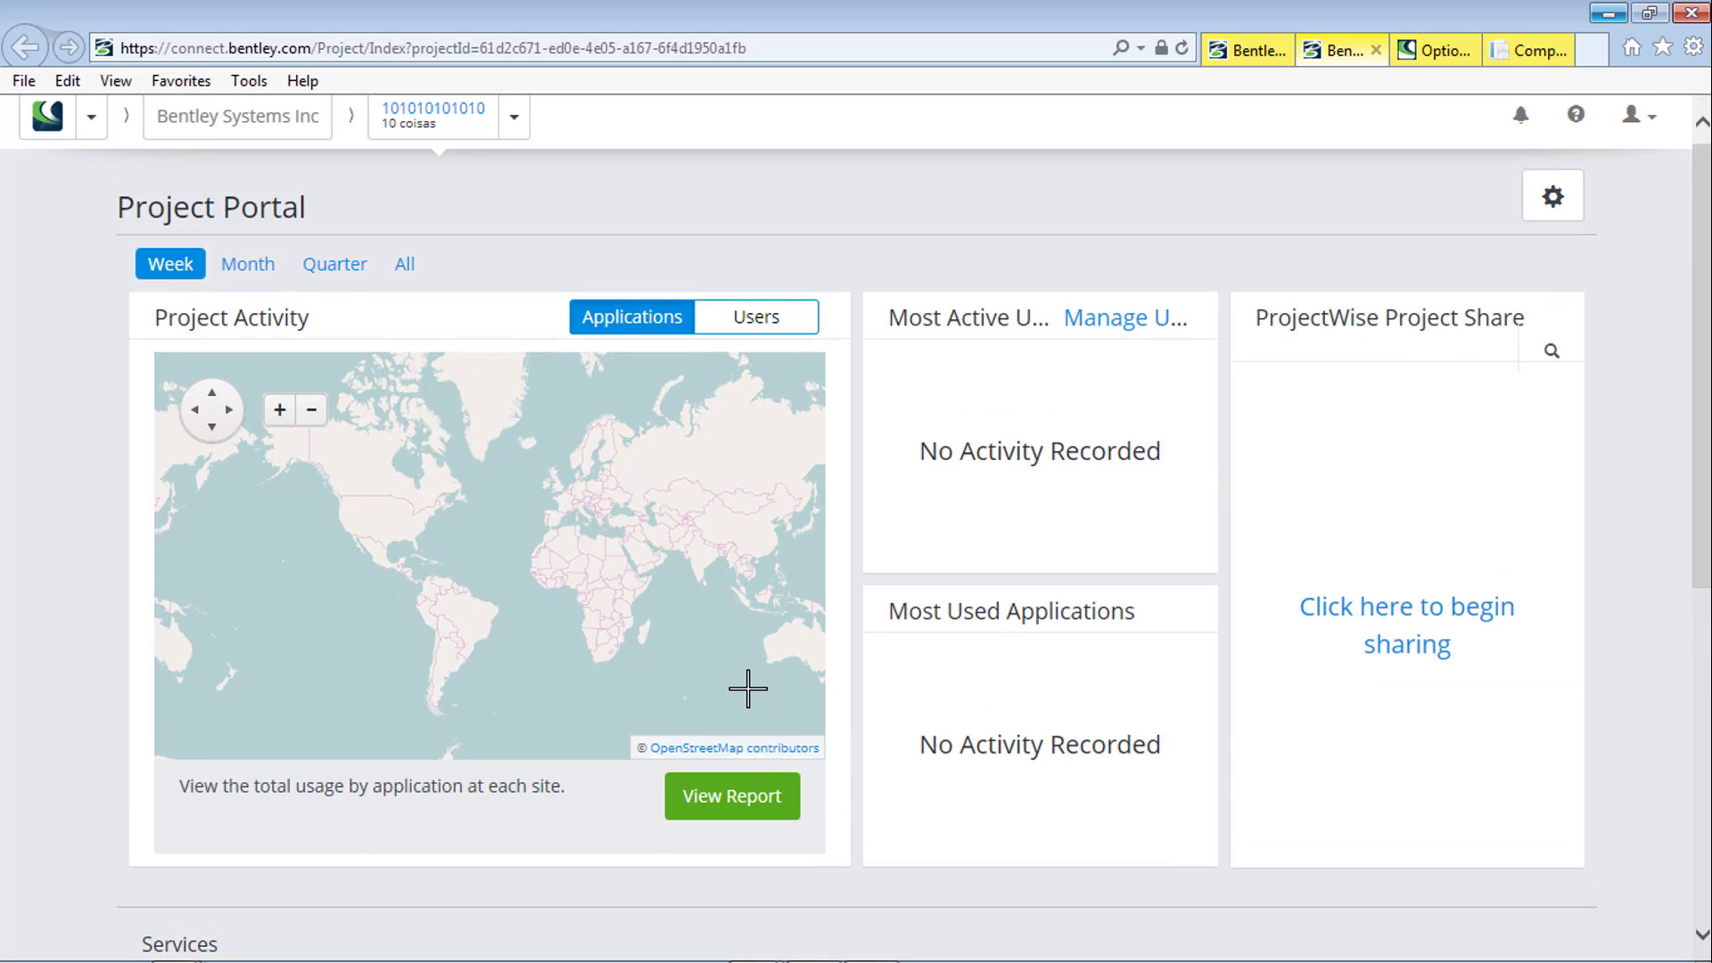
- Examine the Project Portal's activity map and services list, and view the Optioneering Center's scenario services and analytical insights
scroll(747, 688, up, 1)
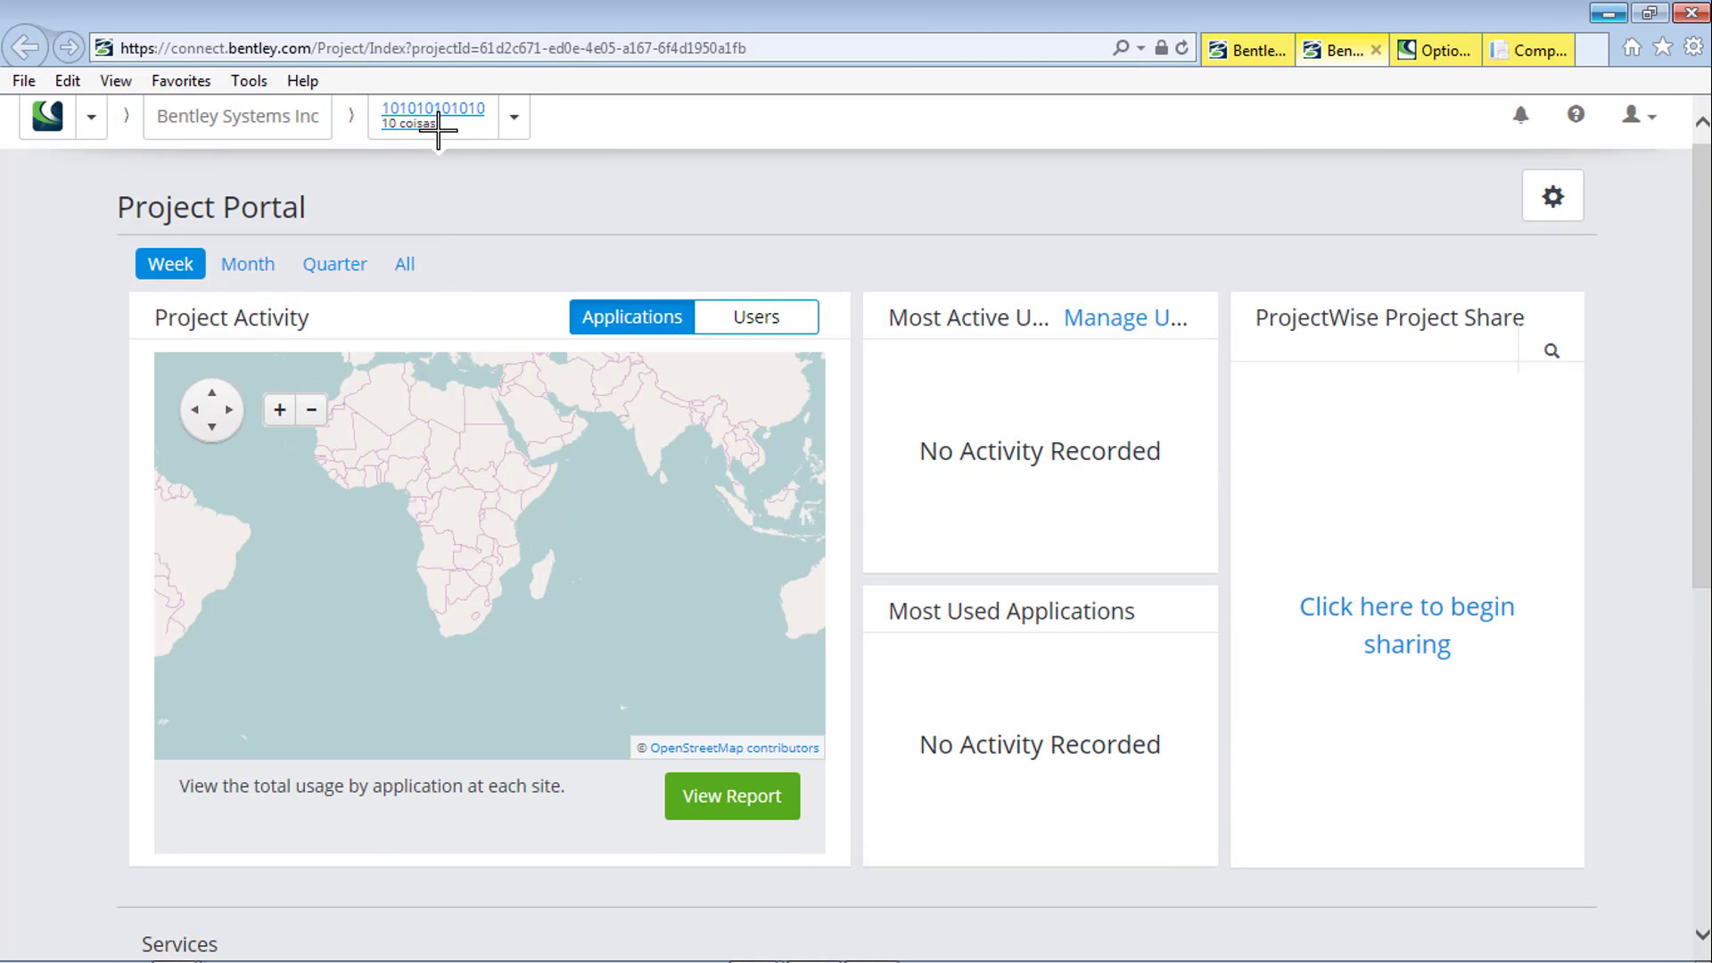
drag(1697, 374, 1704, 716)
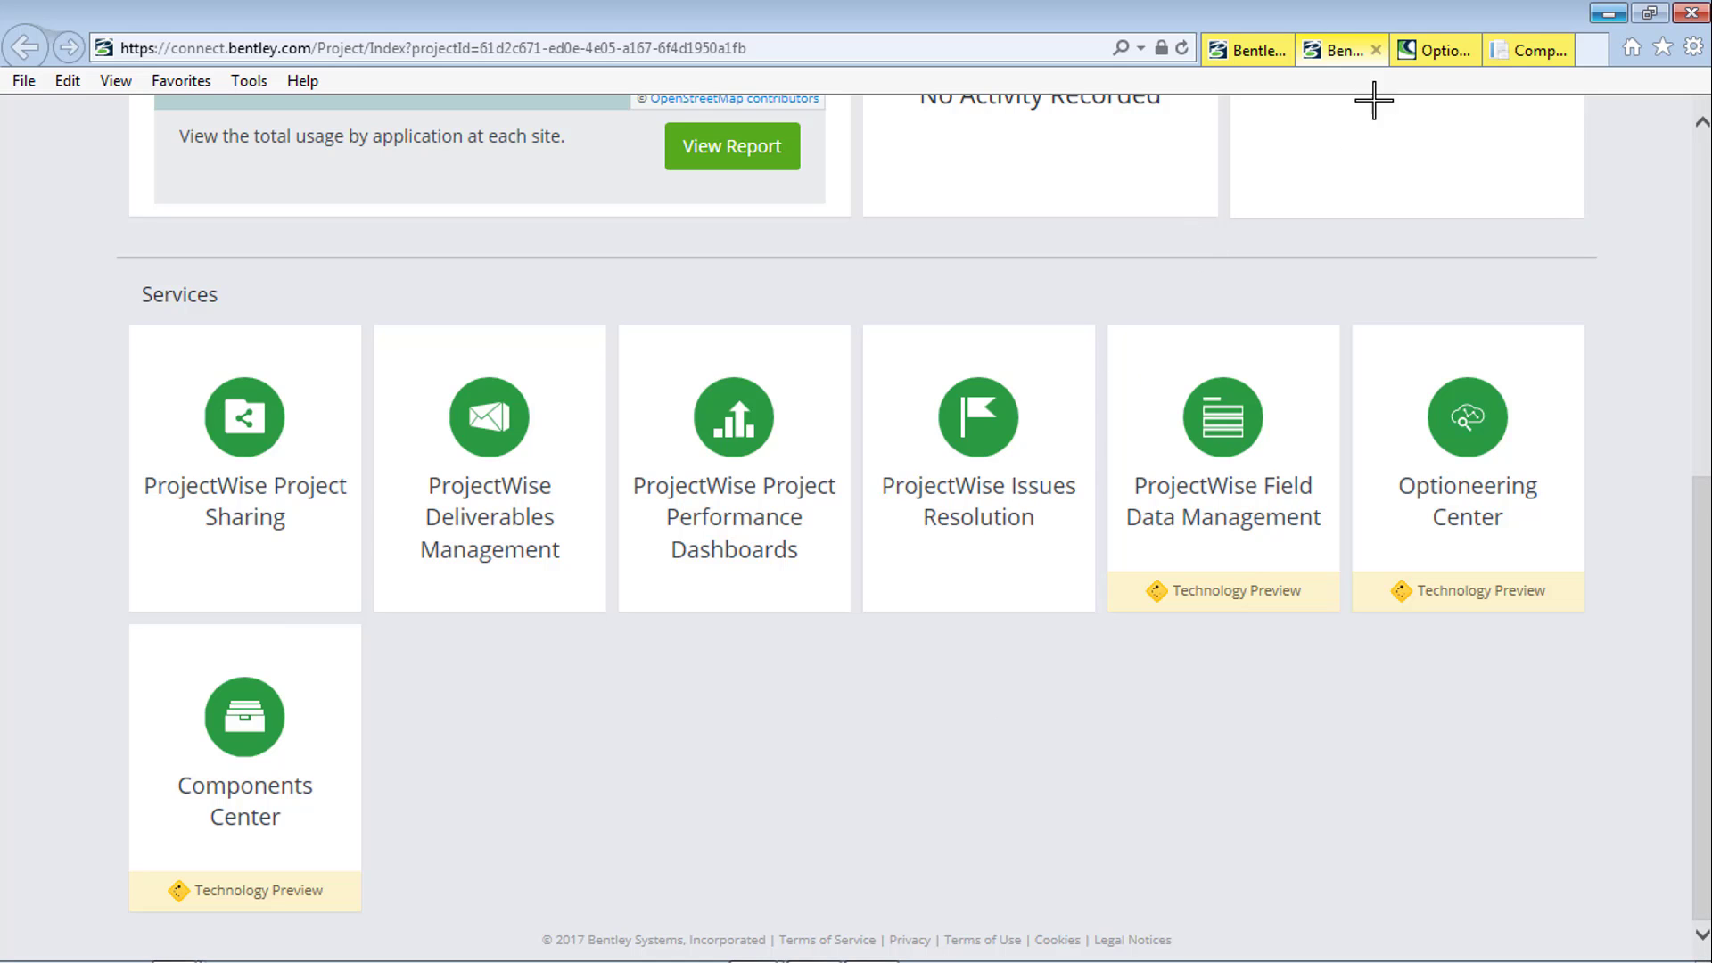
click(1432, 50)
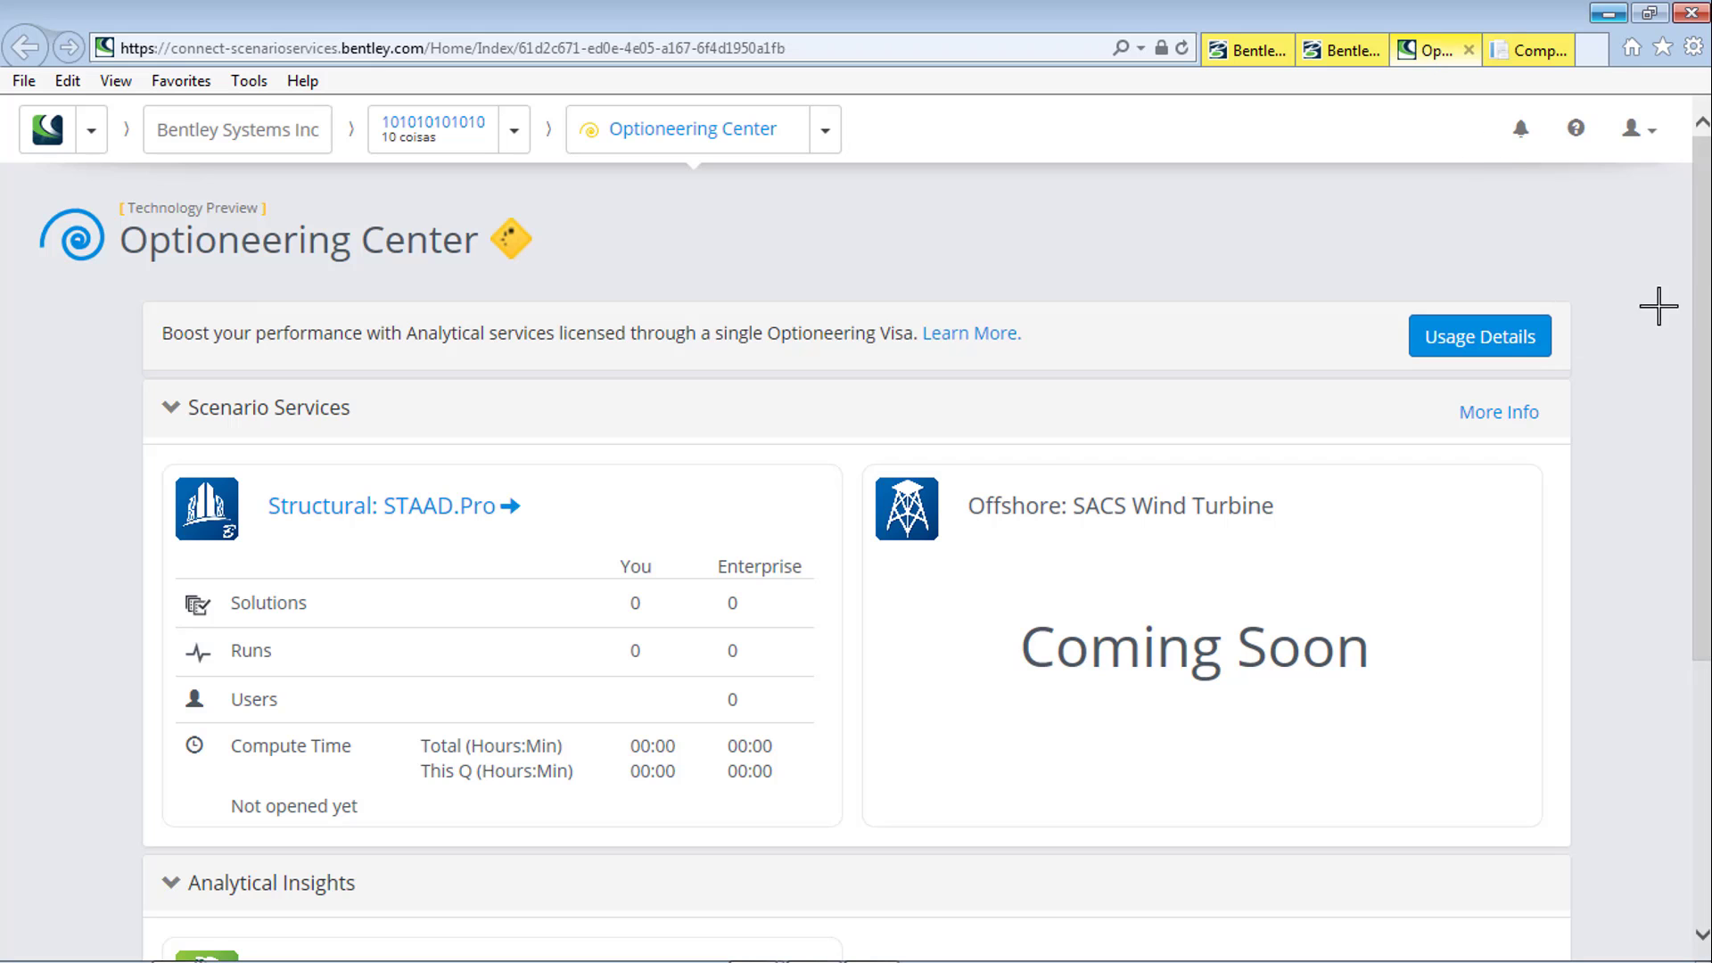
mouse_move(1699, 228)
mouse_down()
mouse_move(1696, 473)
mouse_move(1699, 211)
mouse_move(1697, 242)
mouse_up()
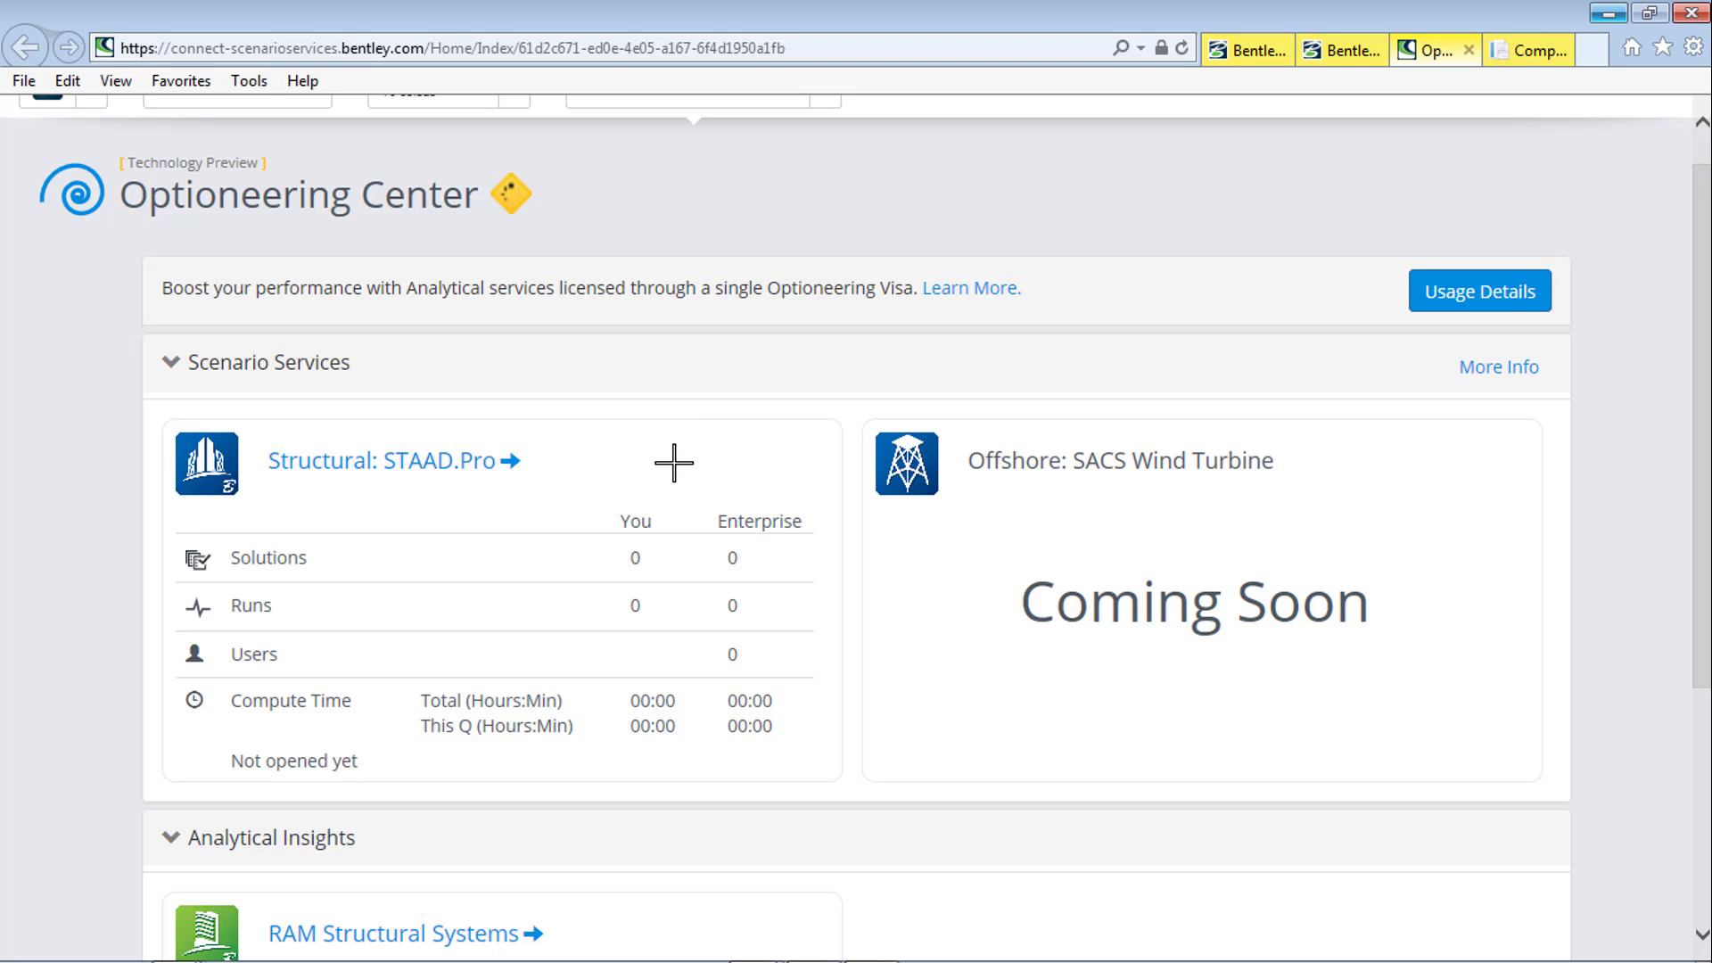
- Show the Components Center page and browse the components in the Architectural-R15-Imp catalog
click(1531, 51)
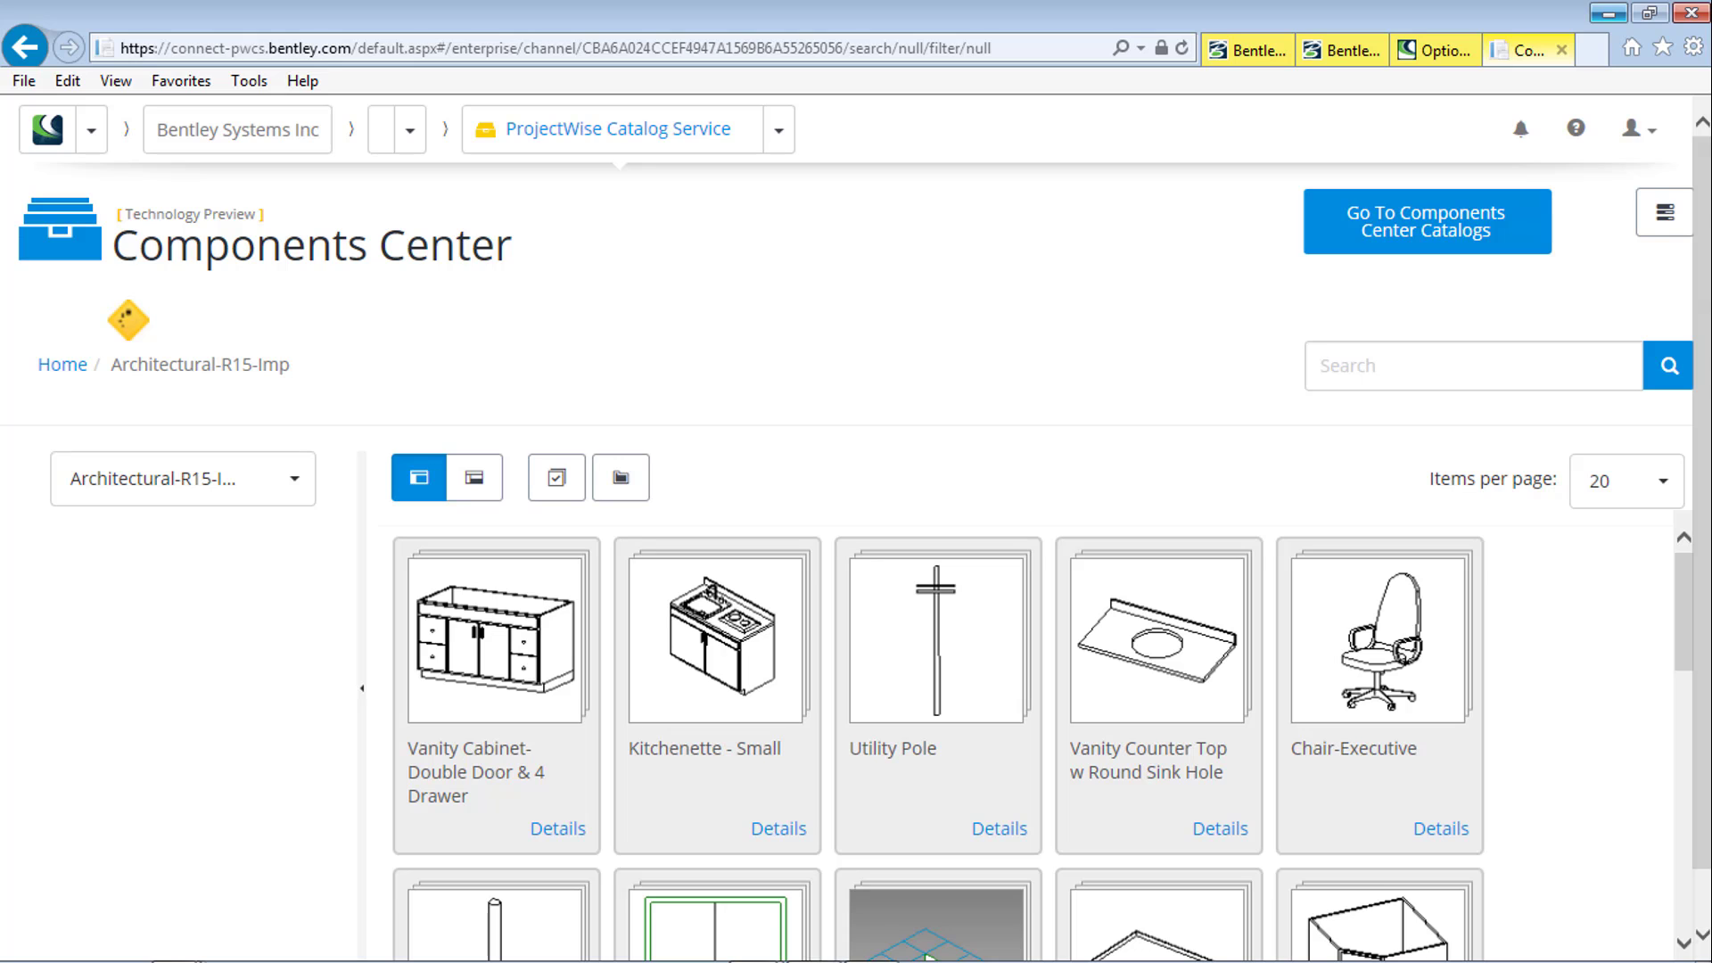
drag(1699, 276, 1701, 326)
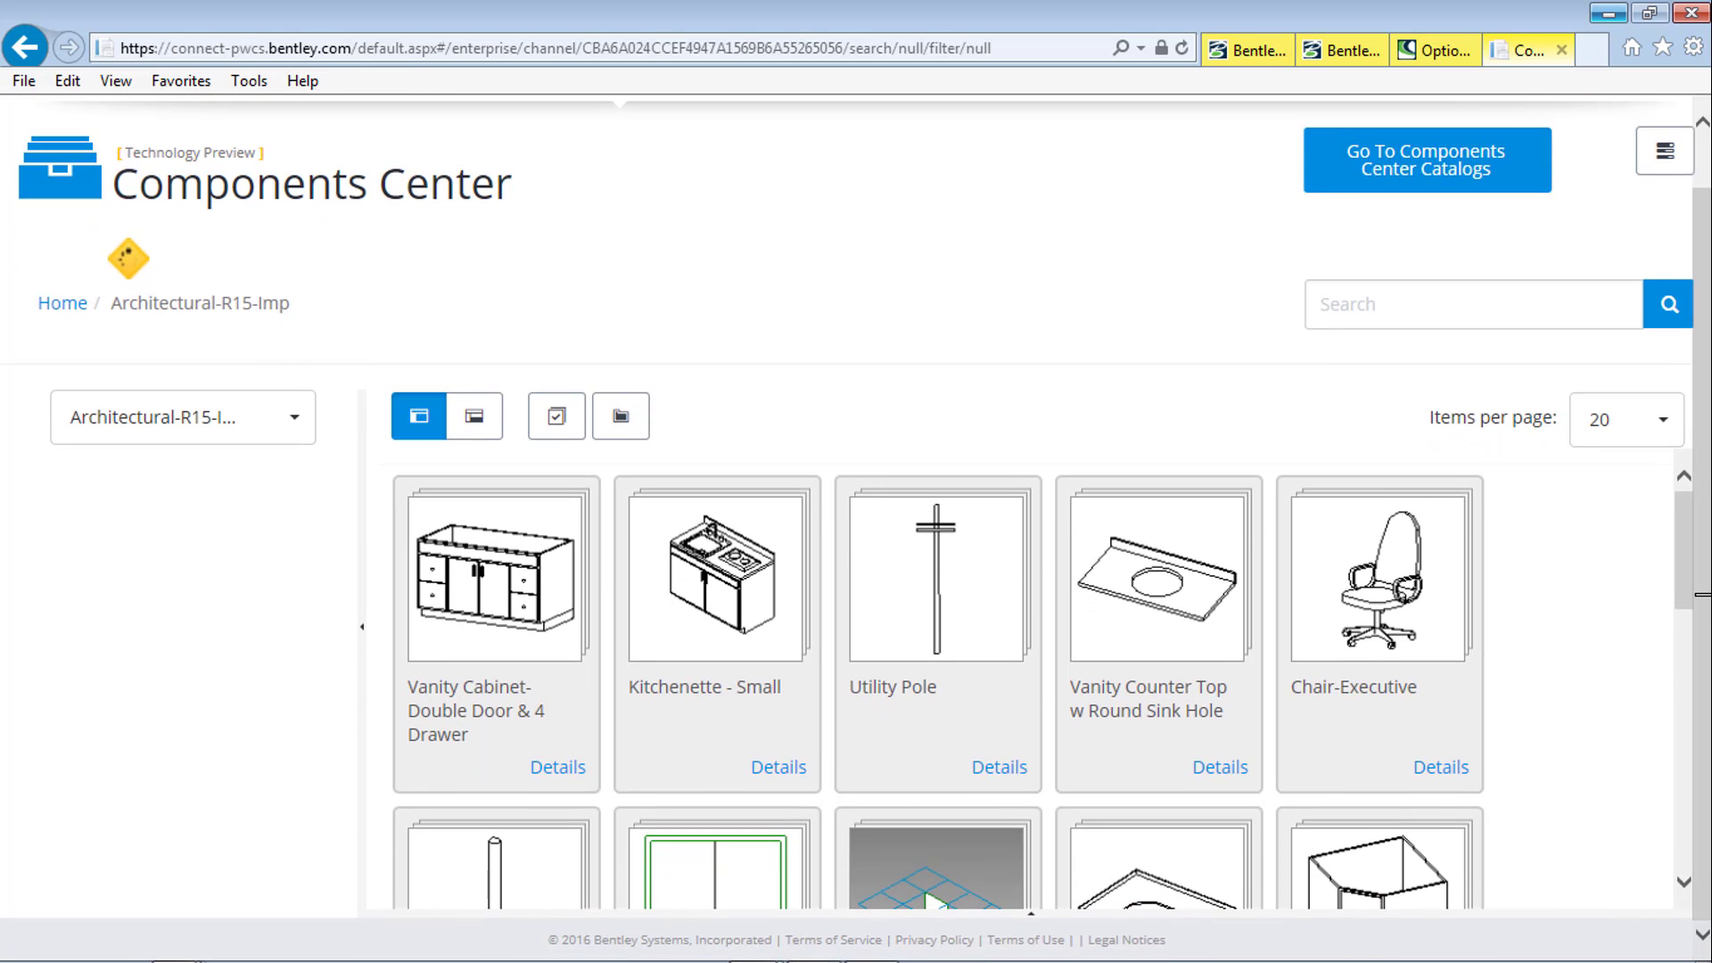
drag(1676, 569, 1699, 499)
key(alt+Tab)
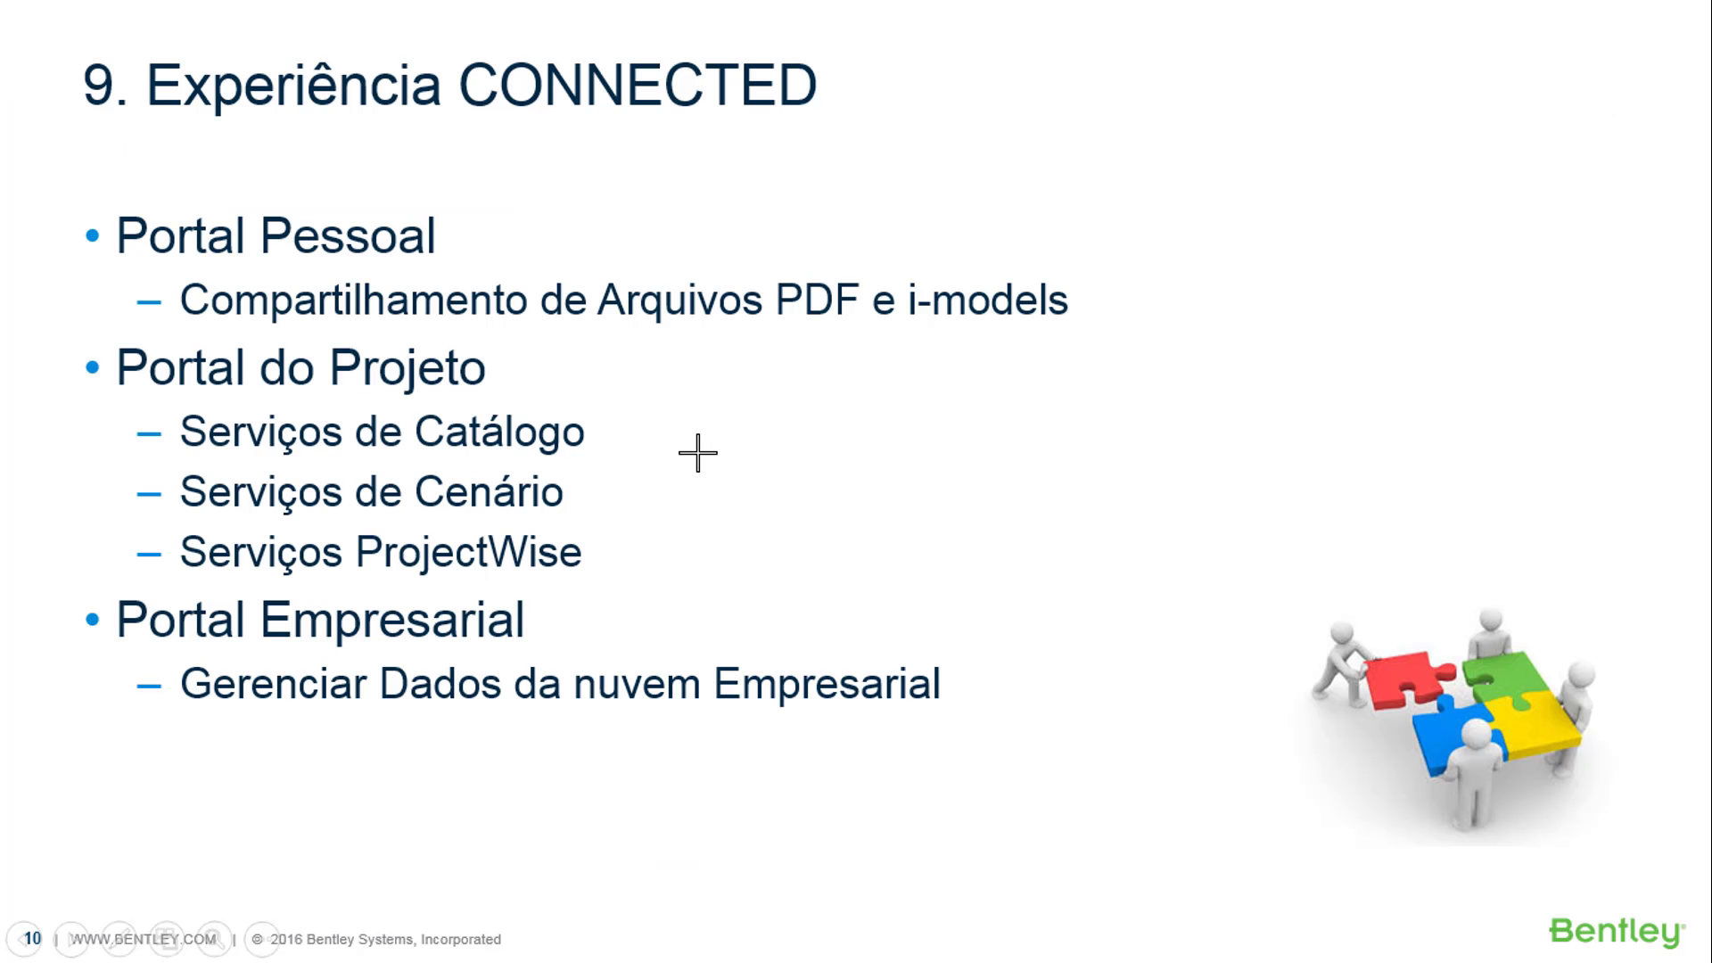
click(697, 453)
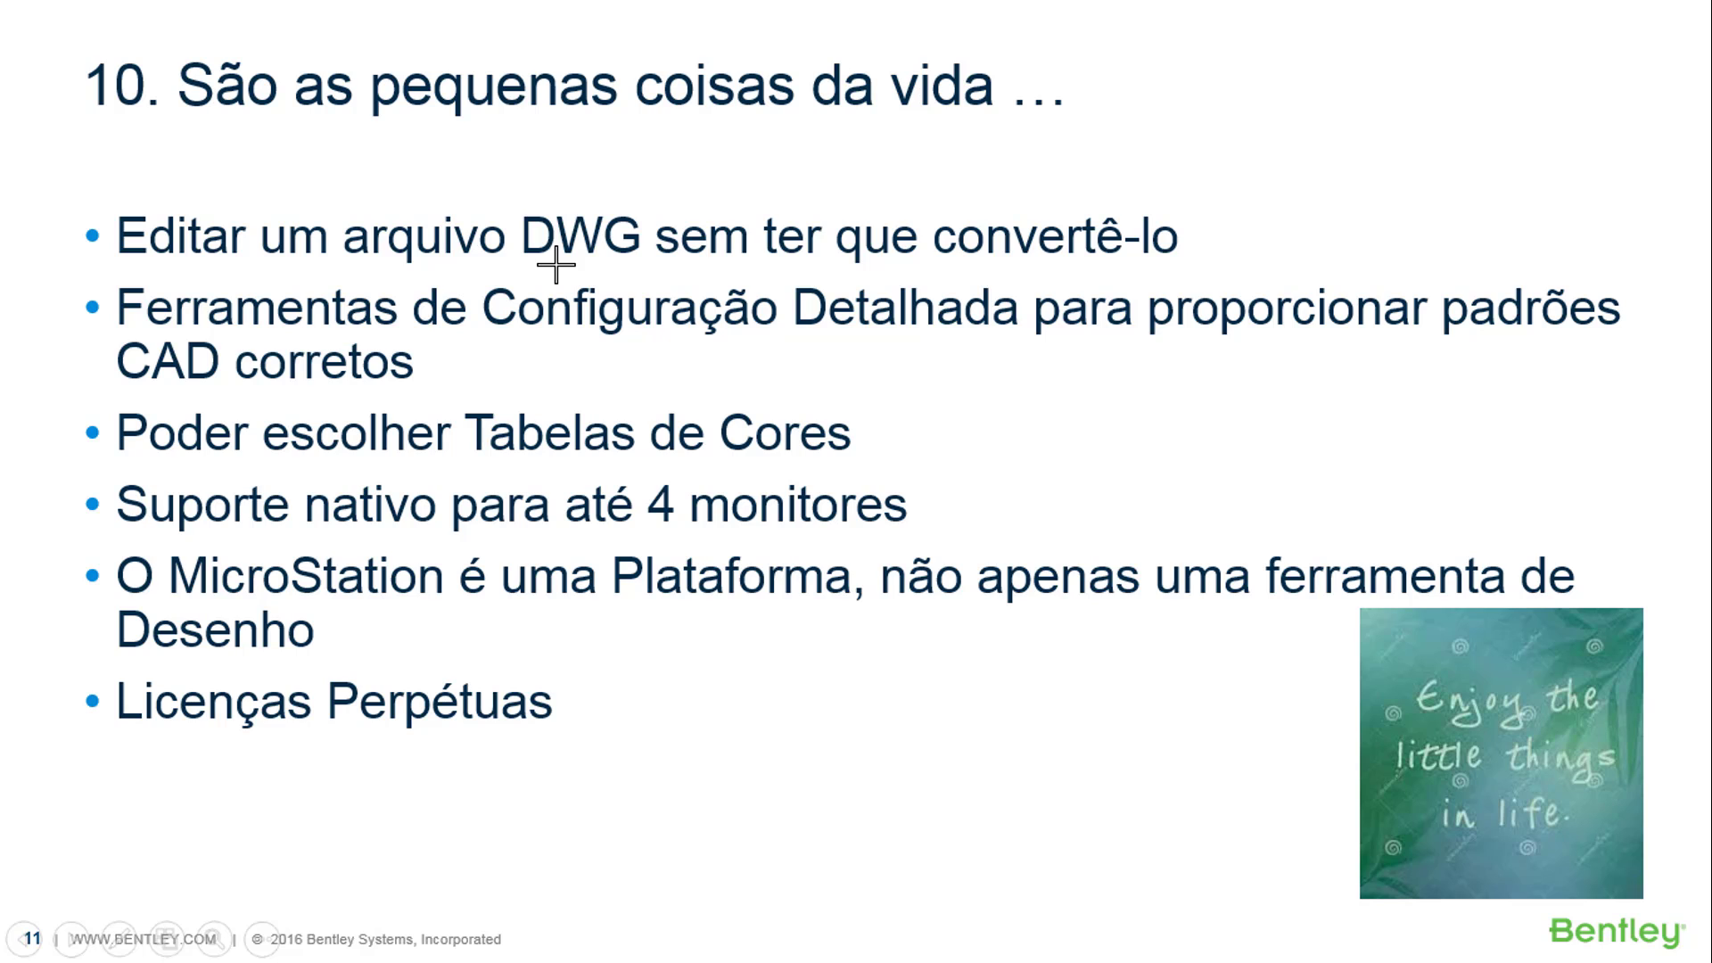
- Switch to MicroStation and open the drawing Site Plan Details.dwg from the 2017-03-15-Webinar10Things folder
key(alt+Tab)
key(alt+Tab)
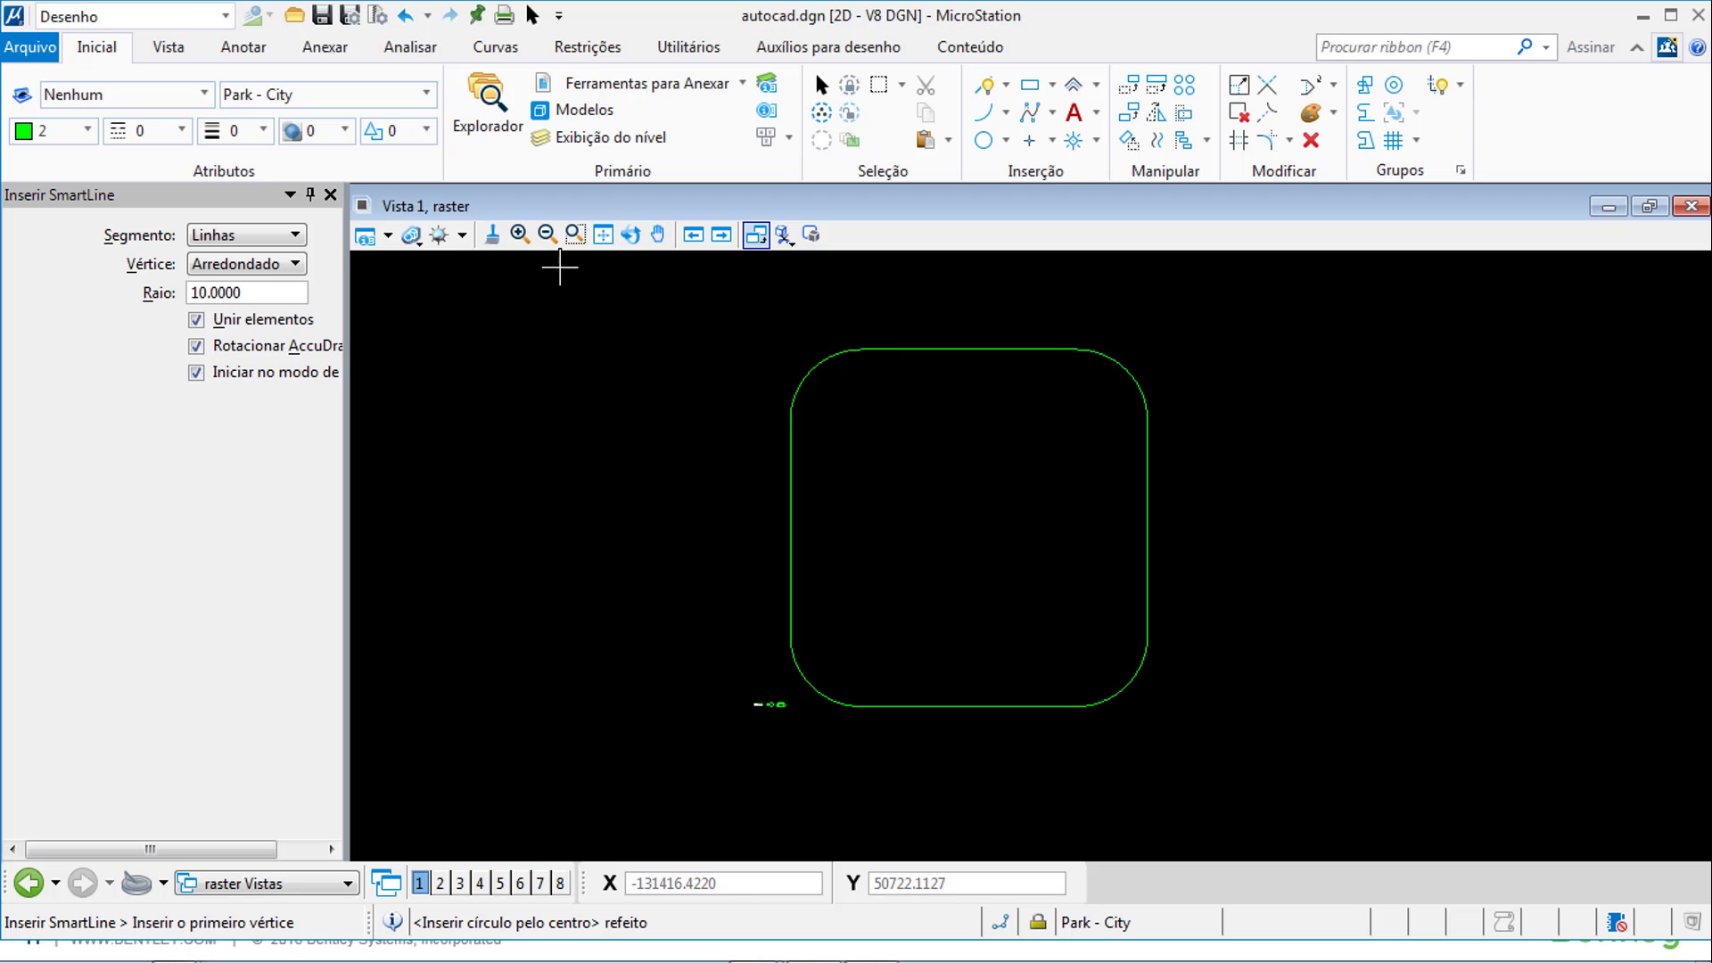
click(30, 46)
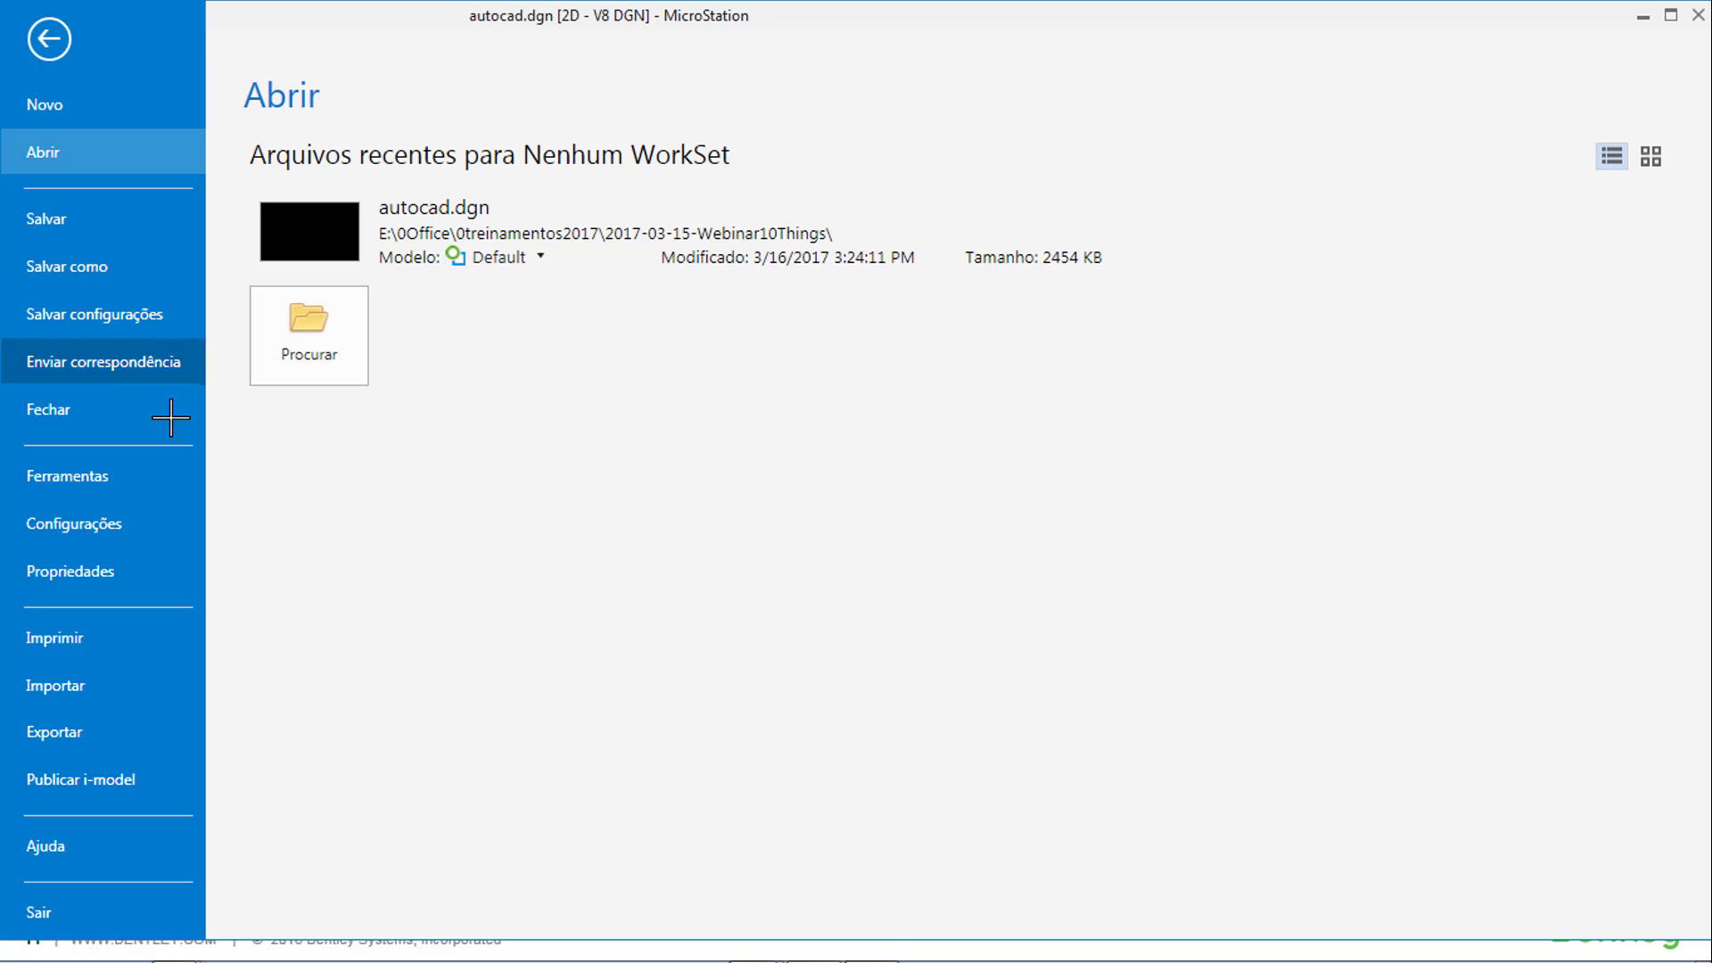
click(330, 330)
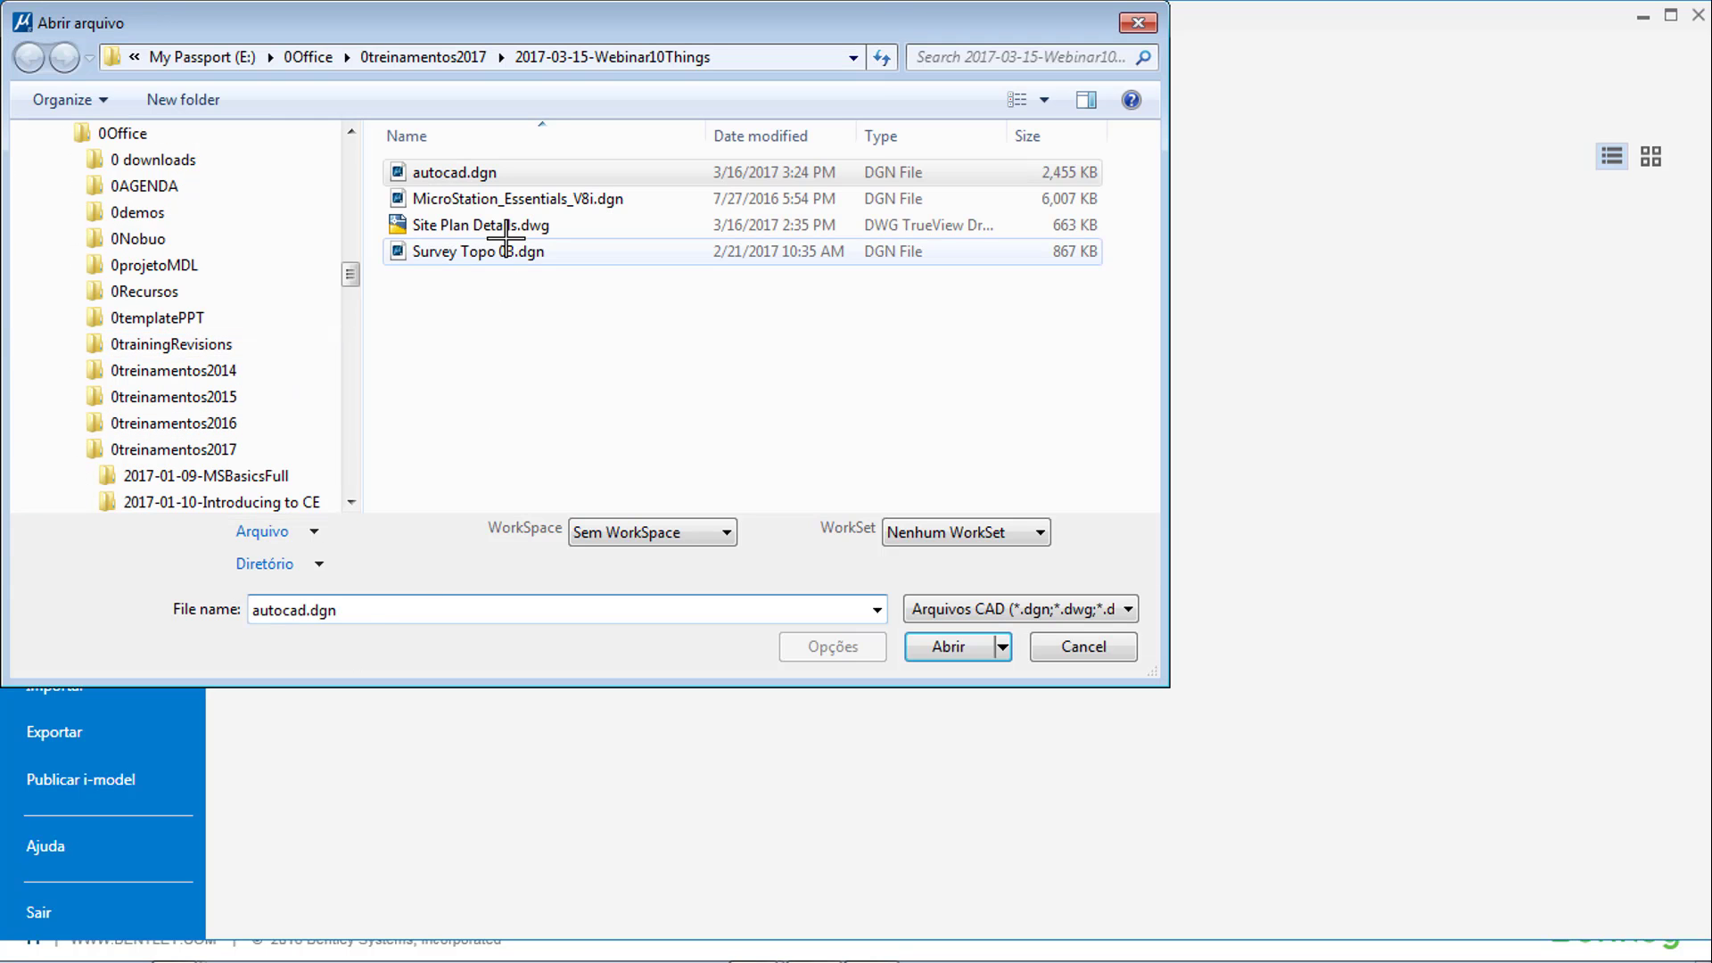
click(508, 228)
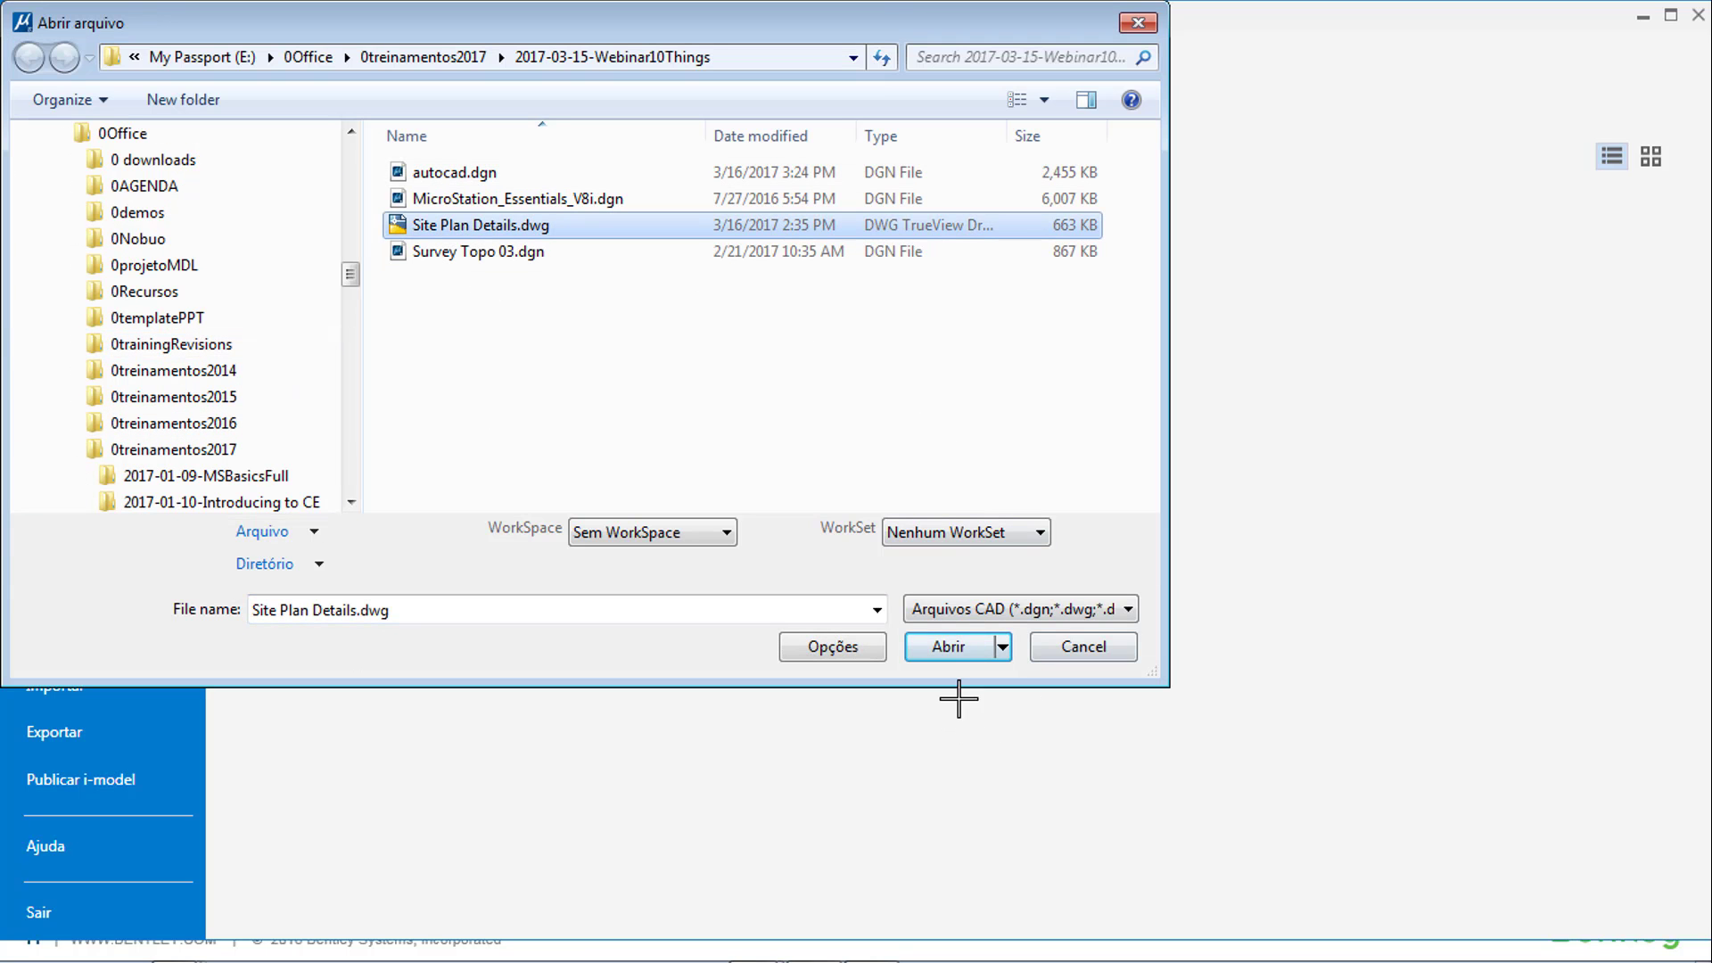
click(952, 646)
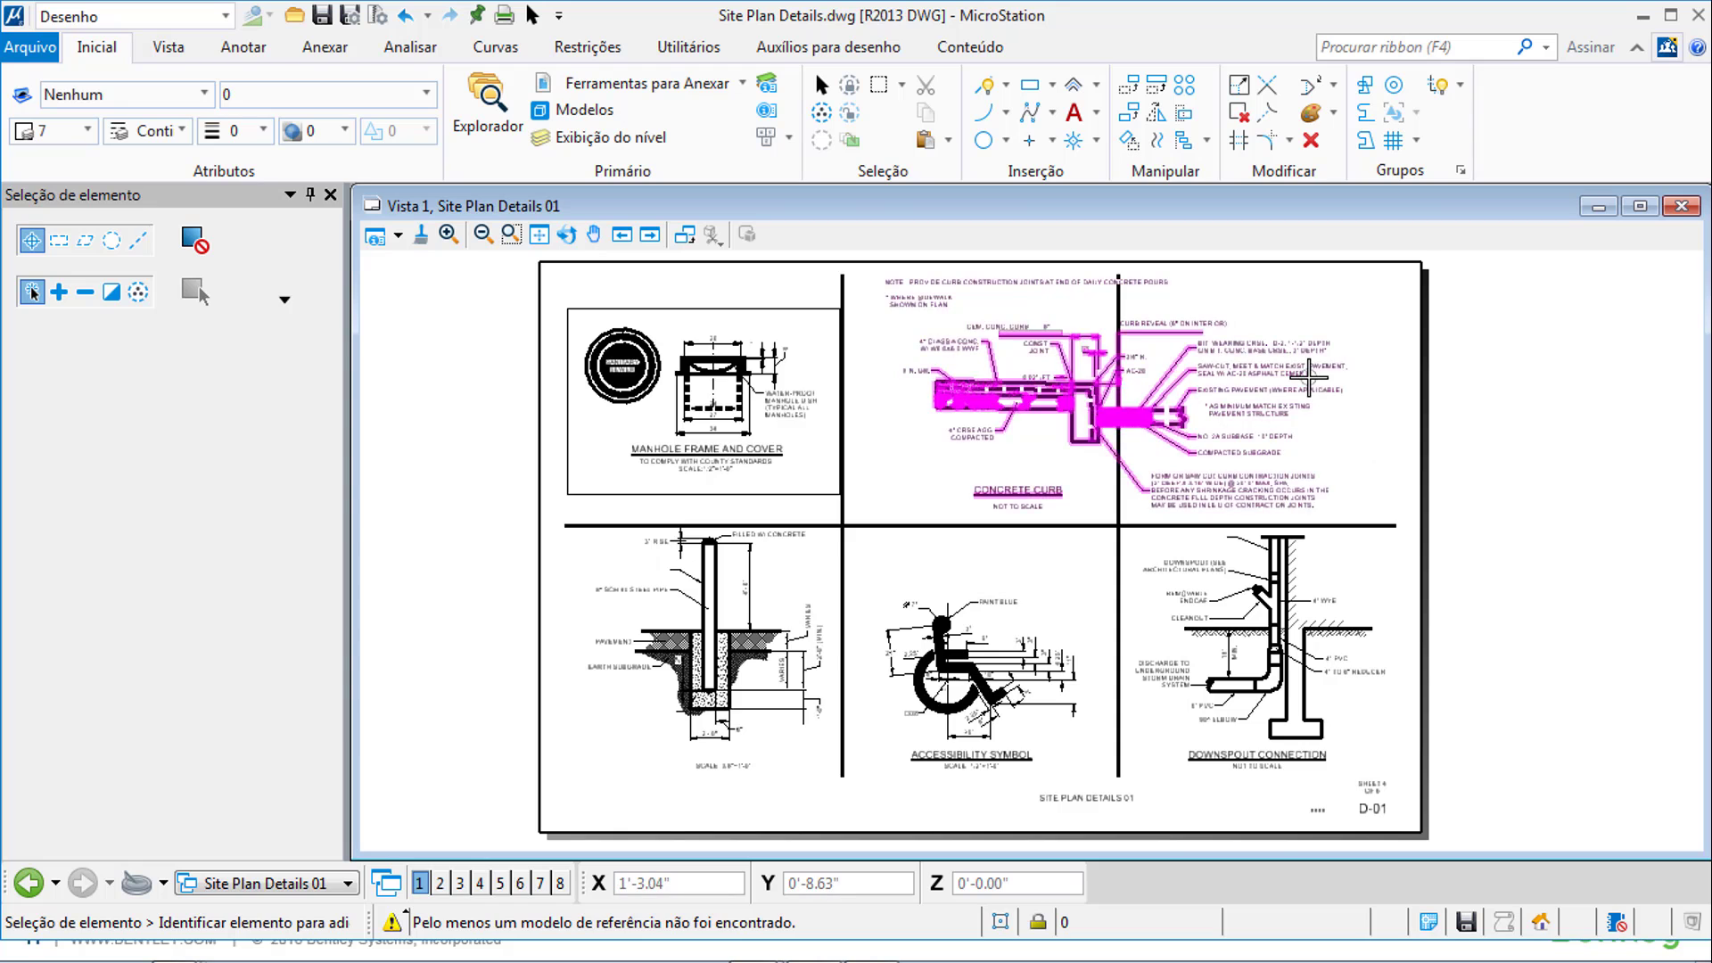
- Examine the concrete curb and downspout connection details of the site plan drawing up close
scroll(1308, 376, up, 5)
scroll(1250, 393, down, 3)
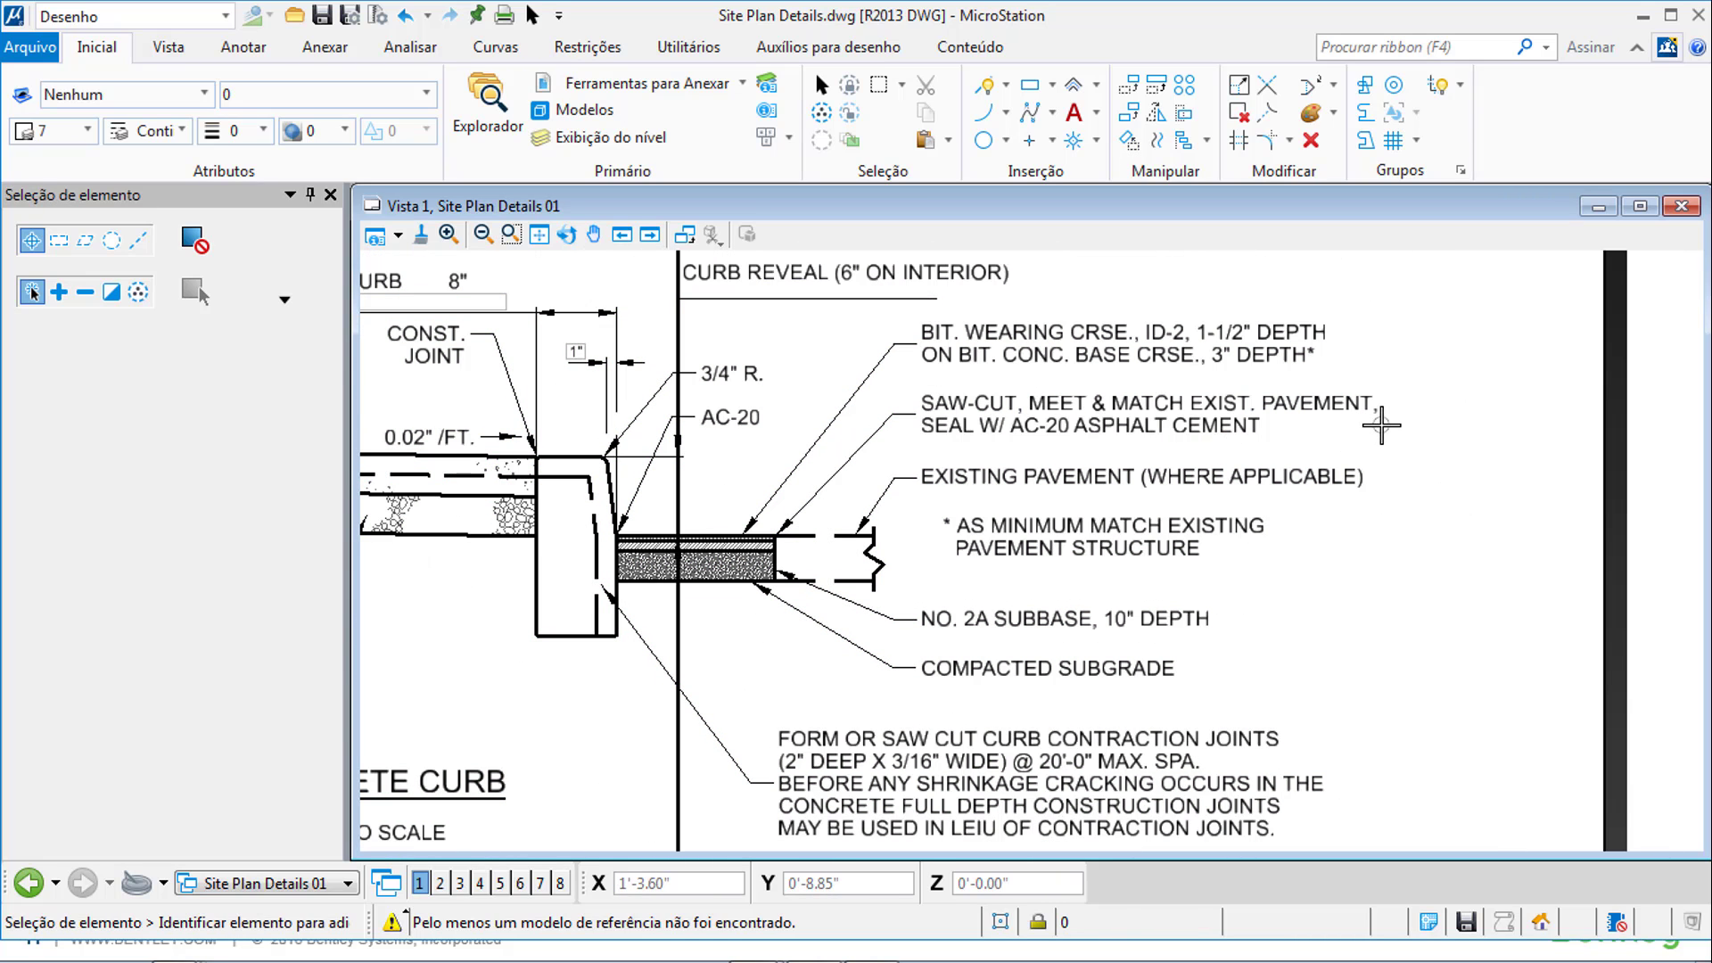
scroll(1381, 425, down, 3)
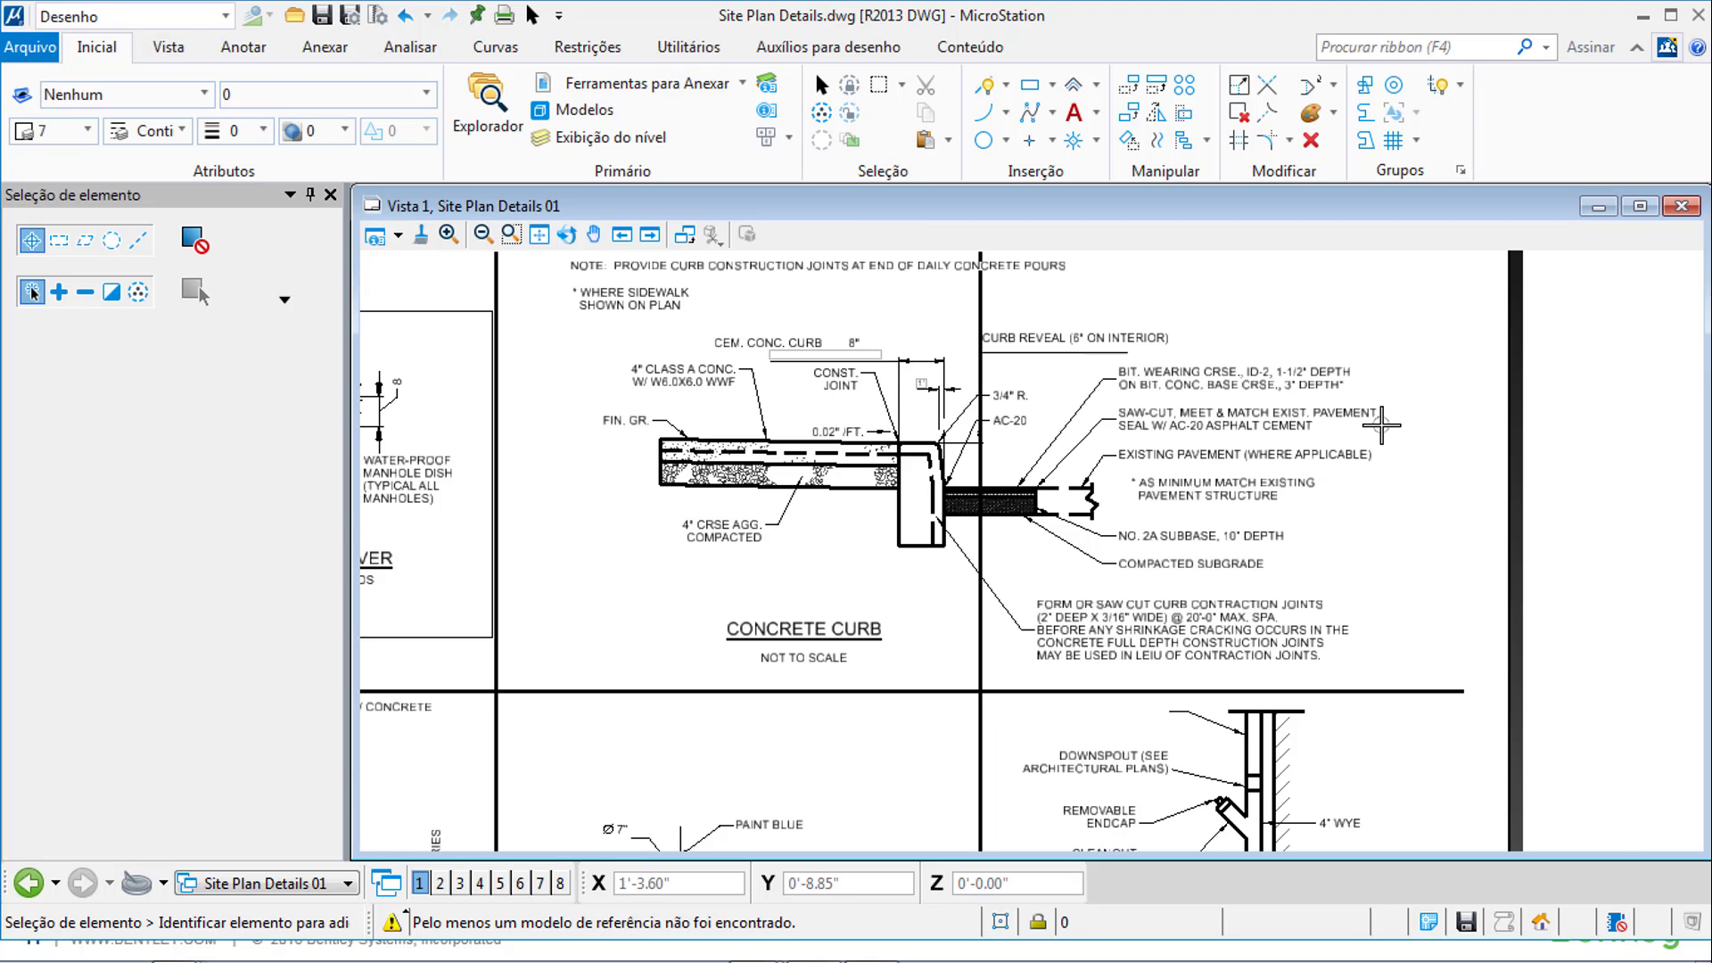
scroll(1382, 426, up, 3)
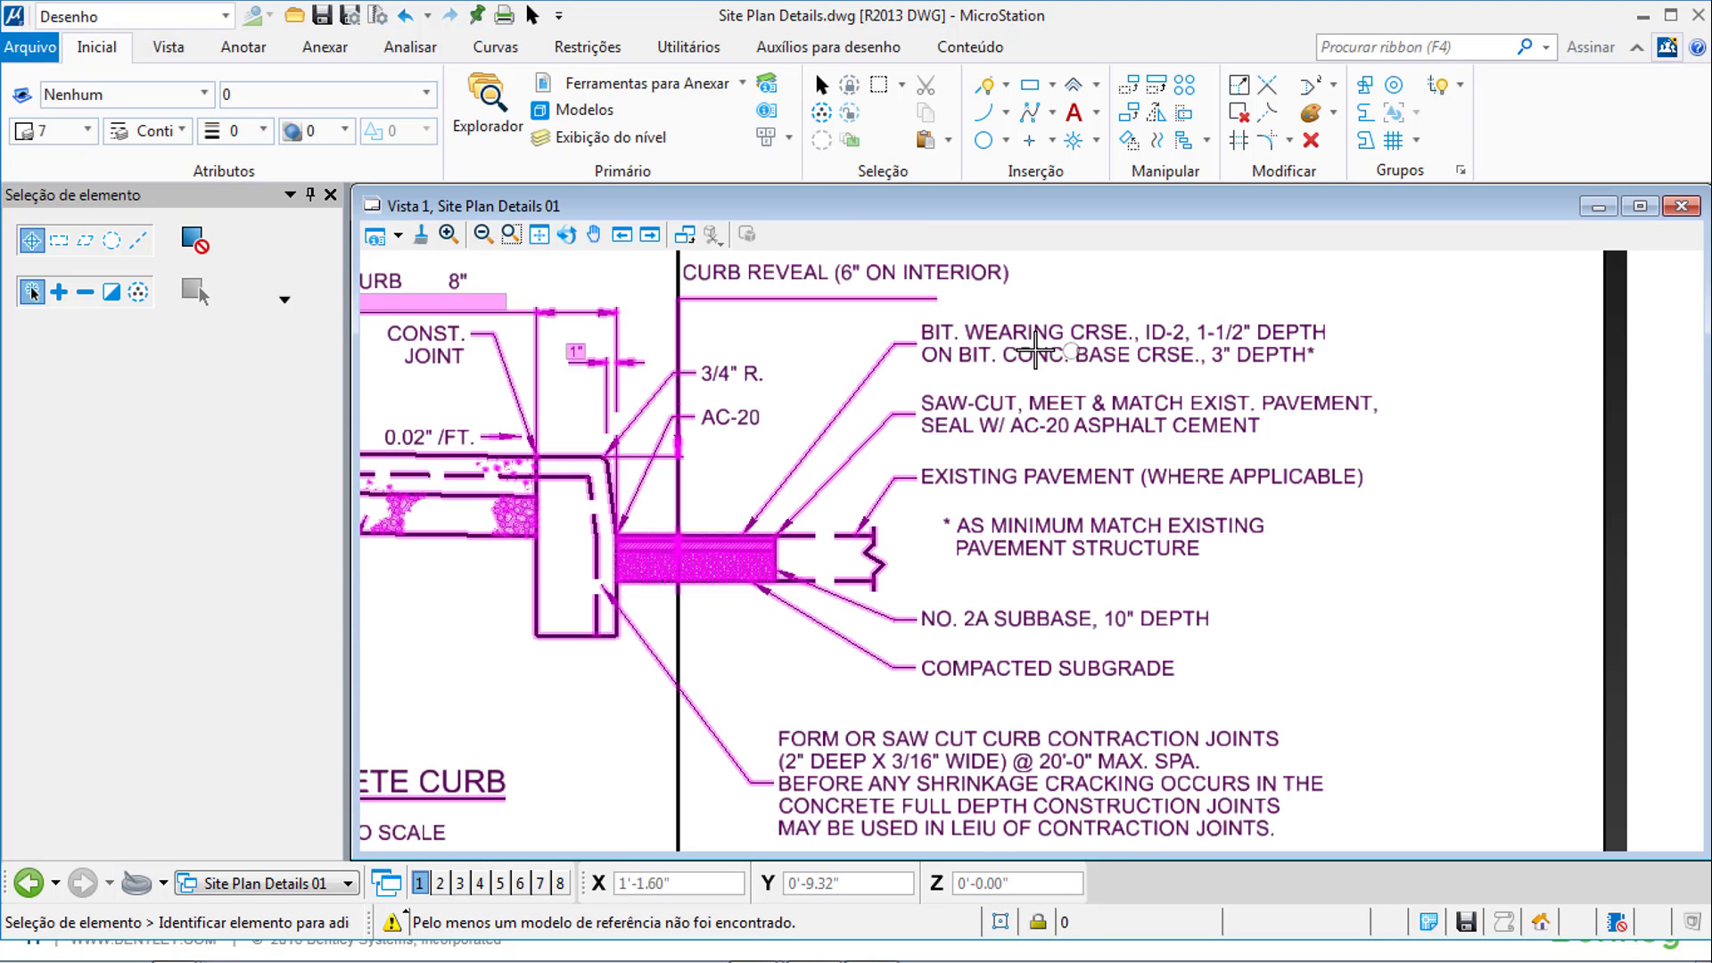
middle_drag(764, 315, 764, 315)
mouse_move(765, 314)
mouse_down()
mouse_move(1112, 404)
mouse_move(1213, 411)
mouse_move(1223, 446)
mouse_move(1120, 388)
mouse_up()
middle_drag(1120, 388, 1118, 387)
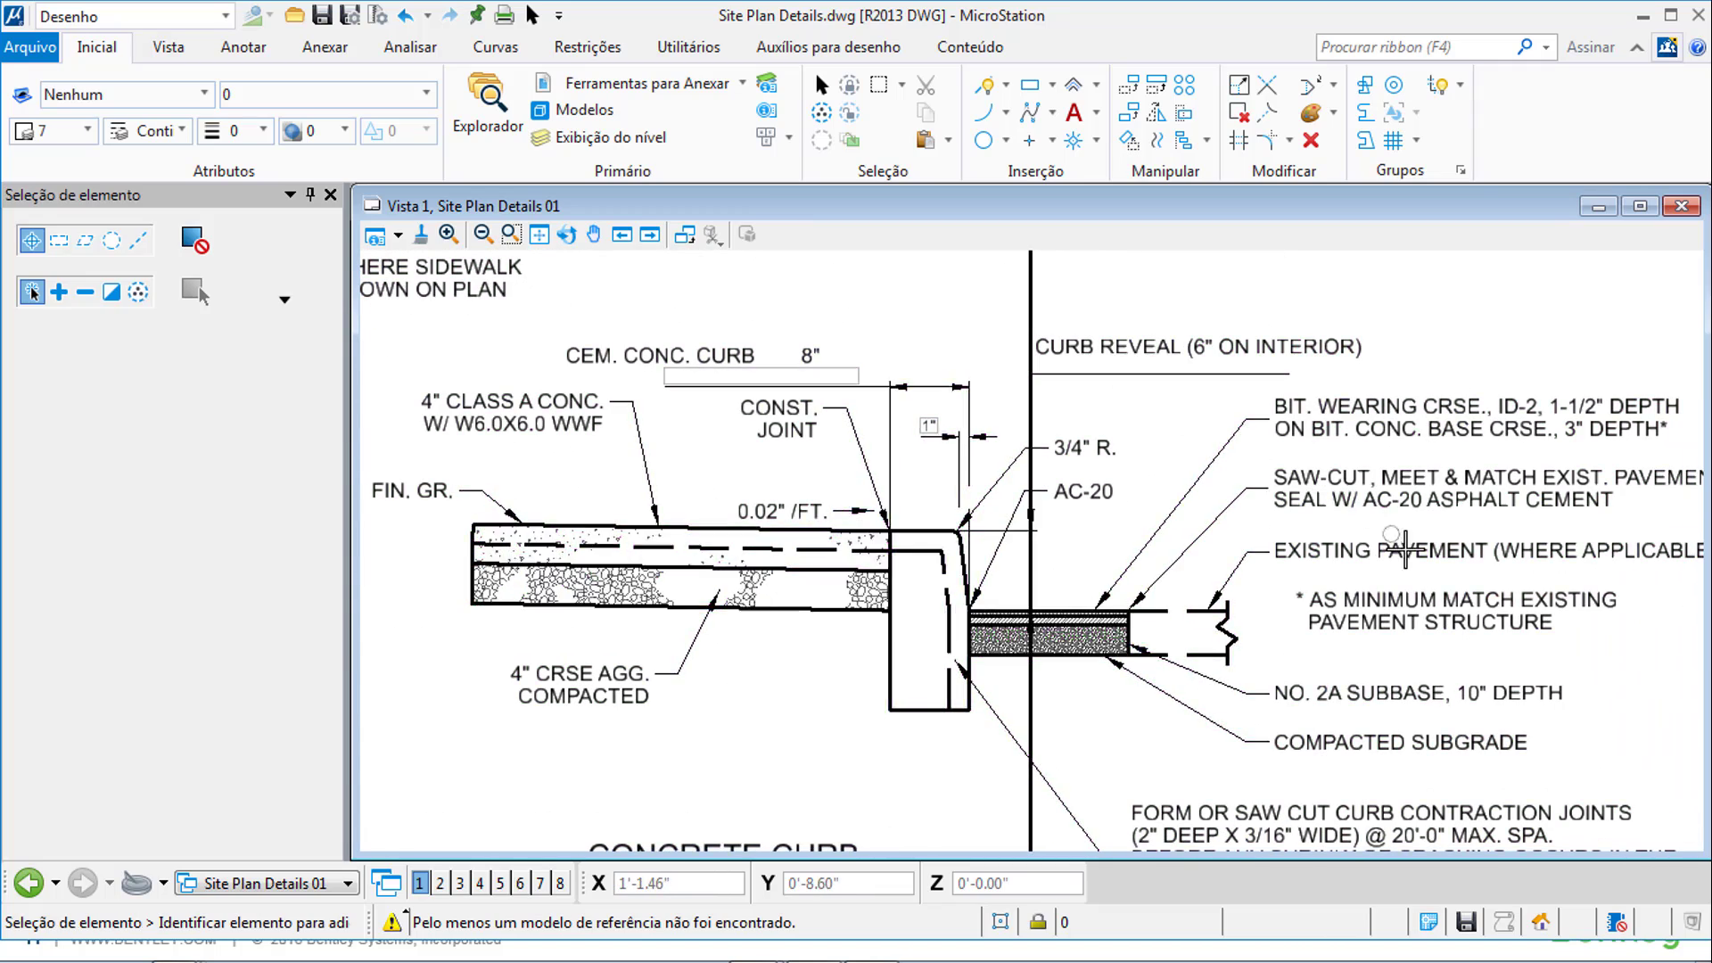
middle_drag(1405, 555, 1315, 389)
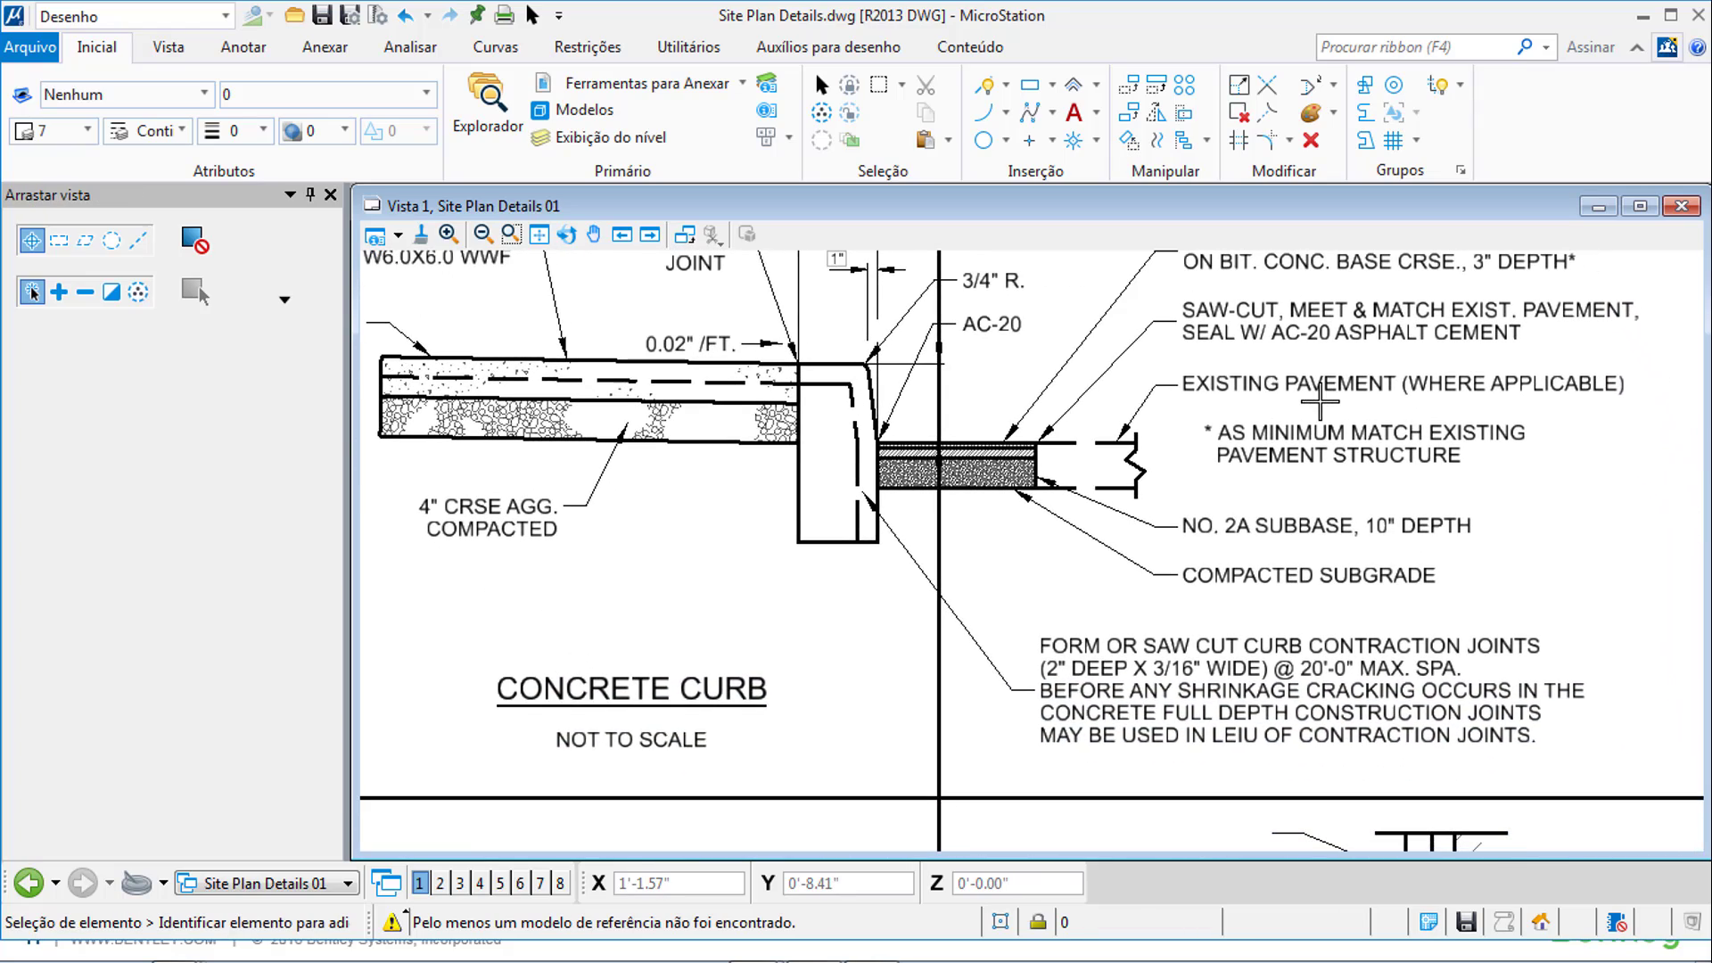
mouse_move(1311, 595)
middle_down()
mouse_move(1320, 669)
mouse_move(1320, 321)
mouse_move(1352, 481)
mouse_move(1110, 420)
mouse_move(1043, 376)
middle_up()
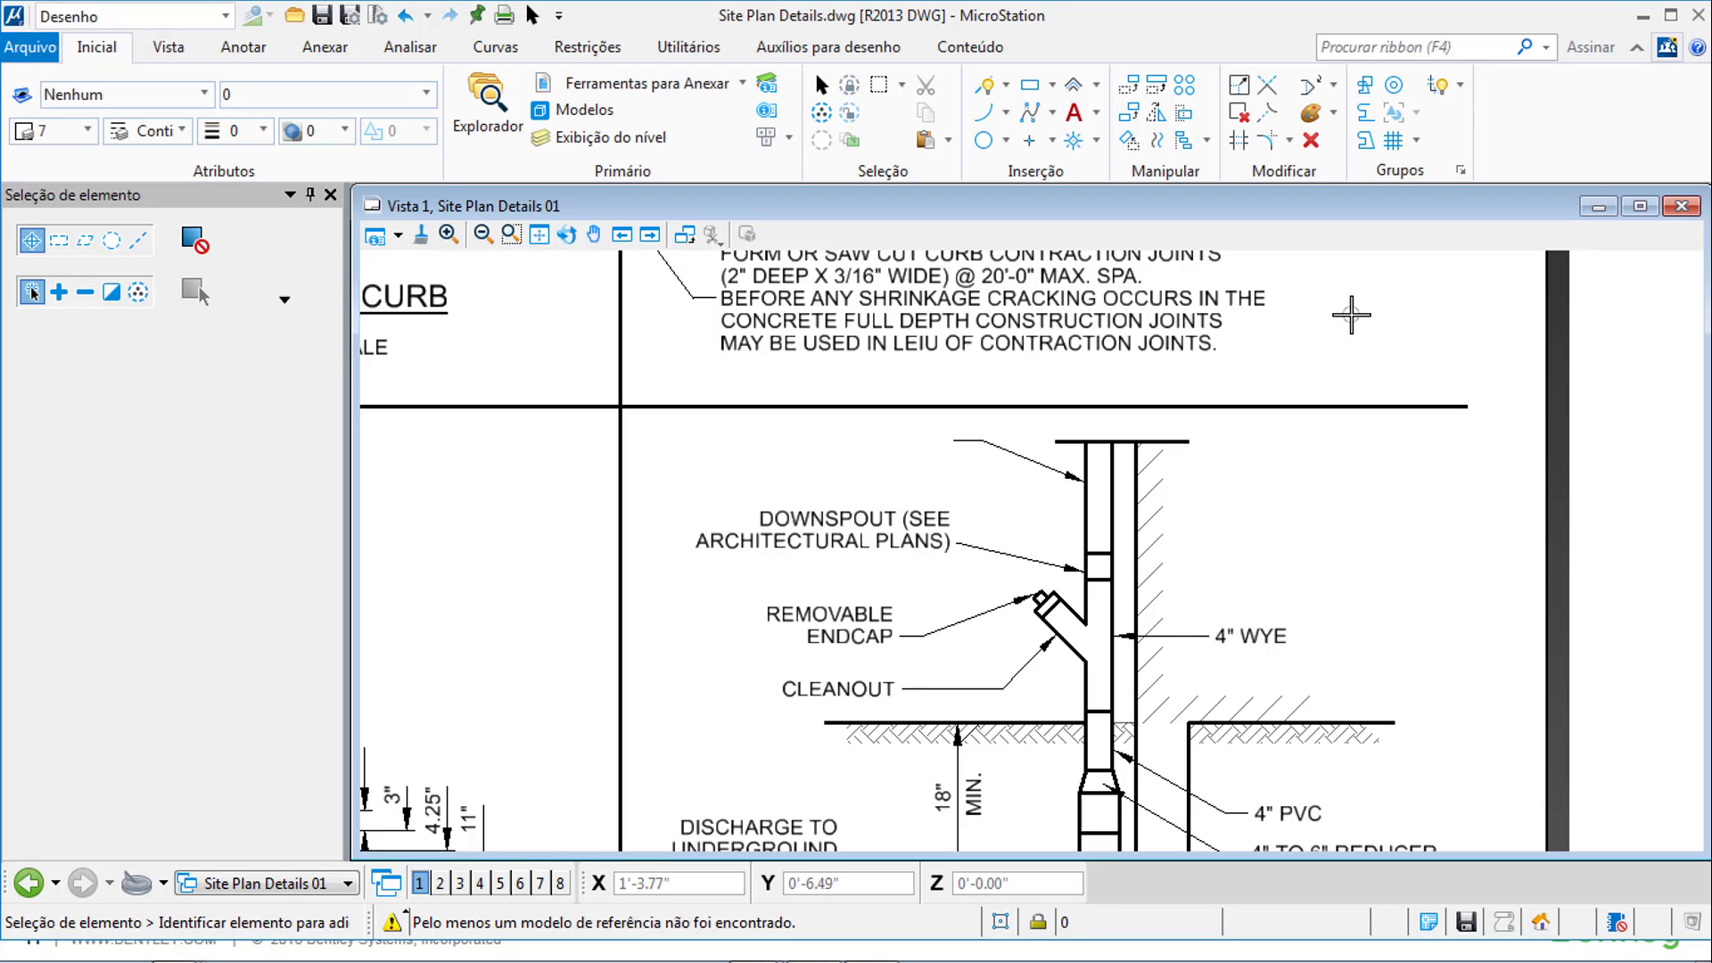
middle_drag(1329, 589, 1275, 410)
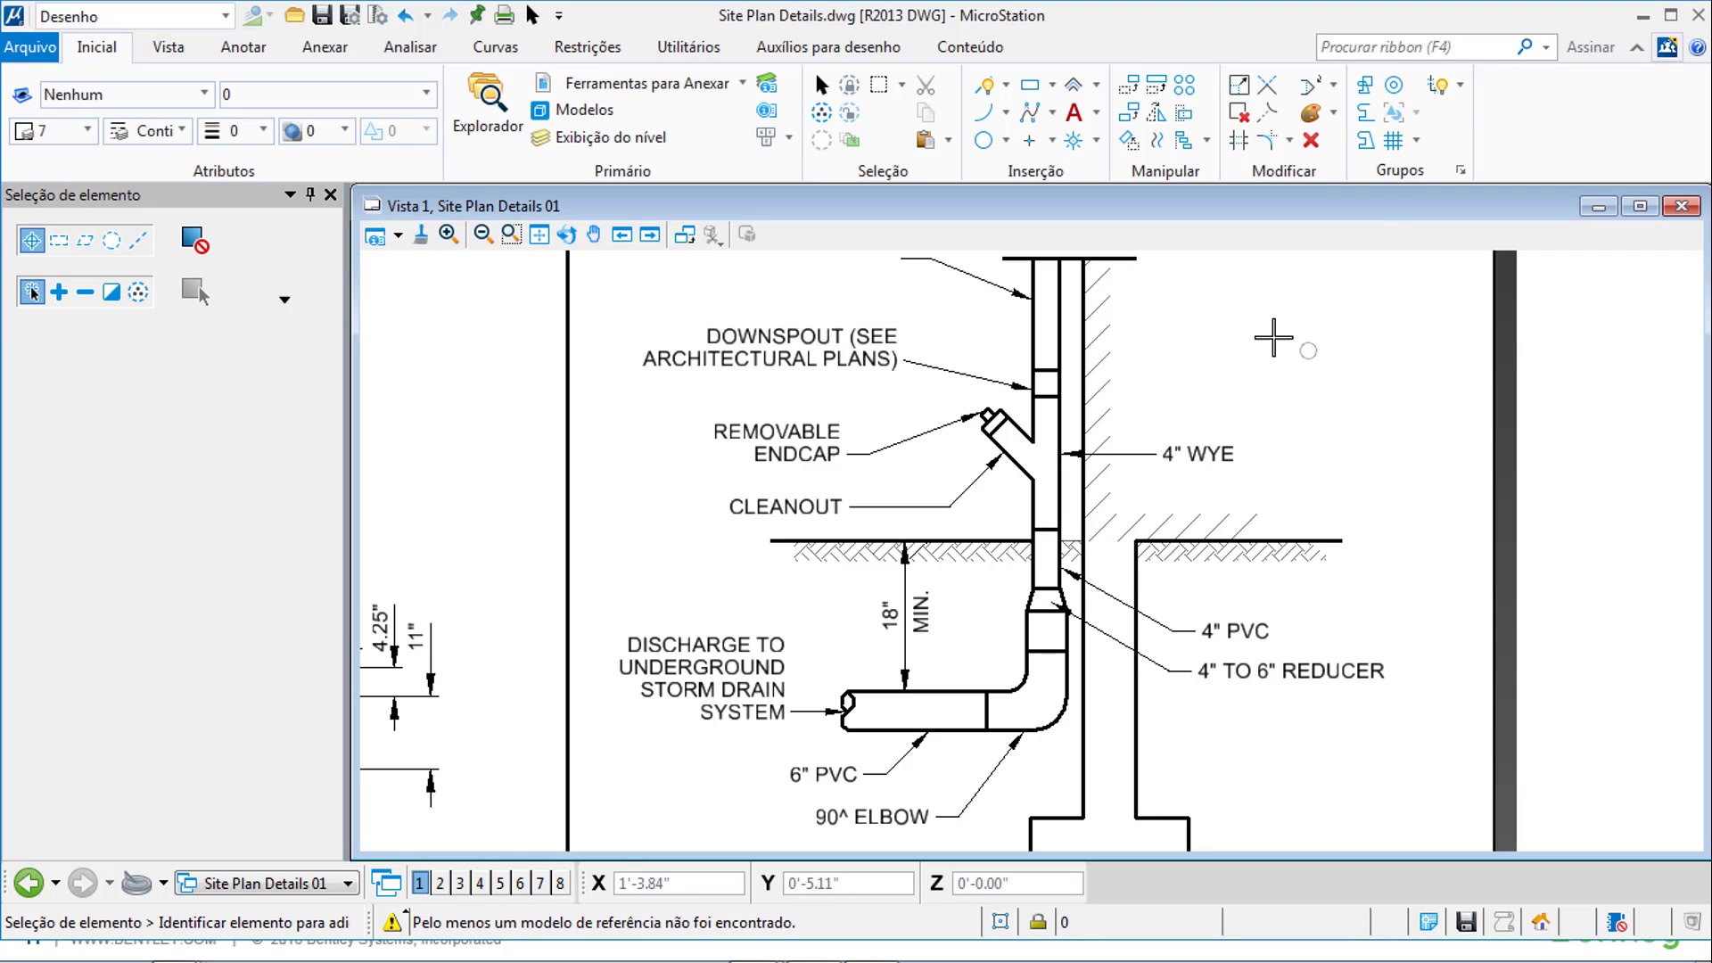
middle_drag(1215, 313, 1228, 387)
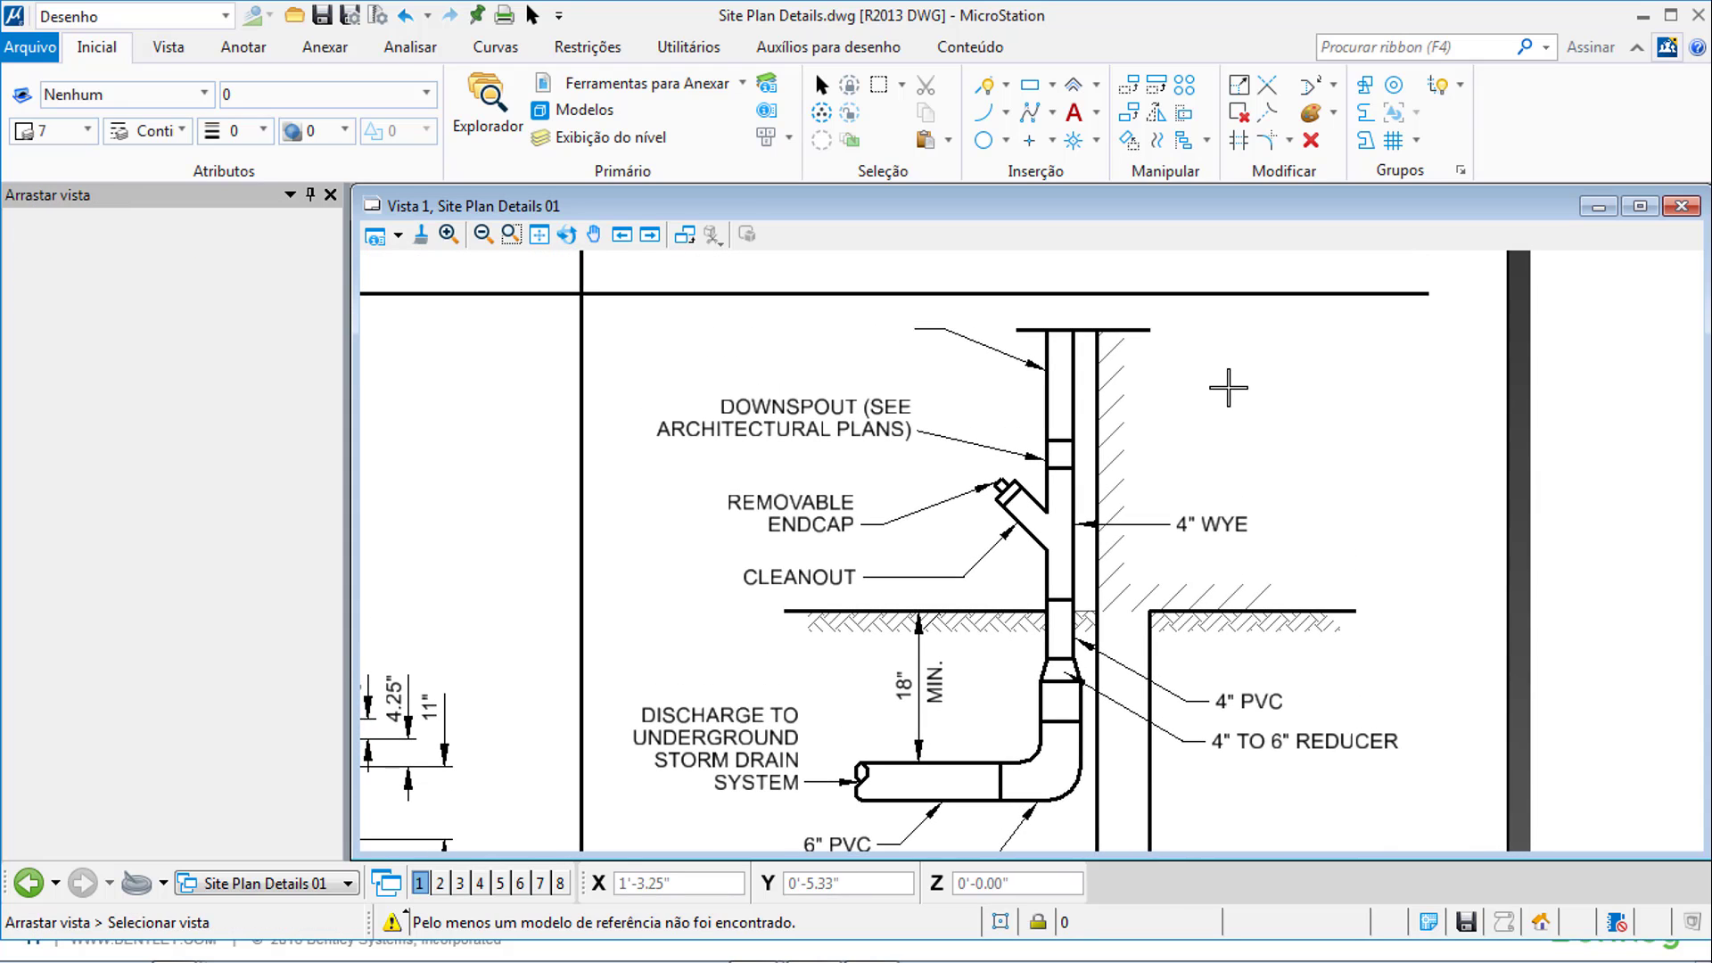
key(alt+Tab)
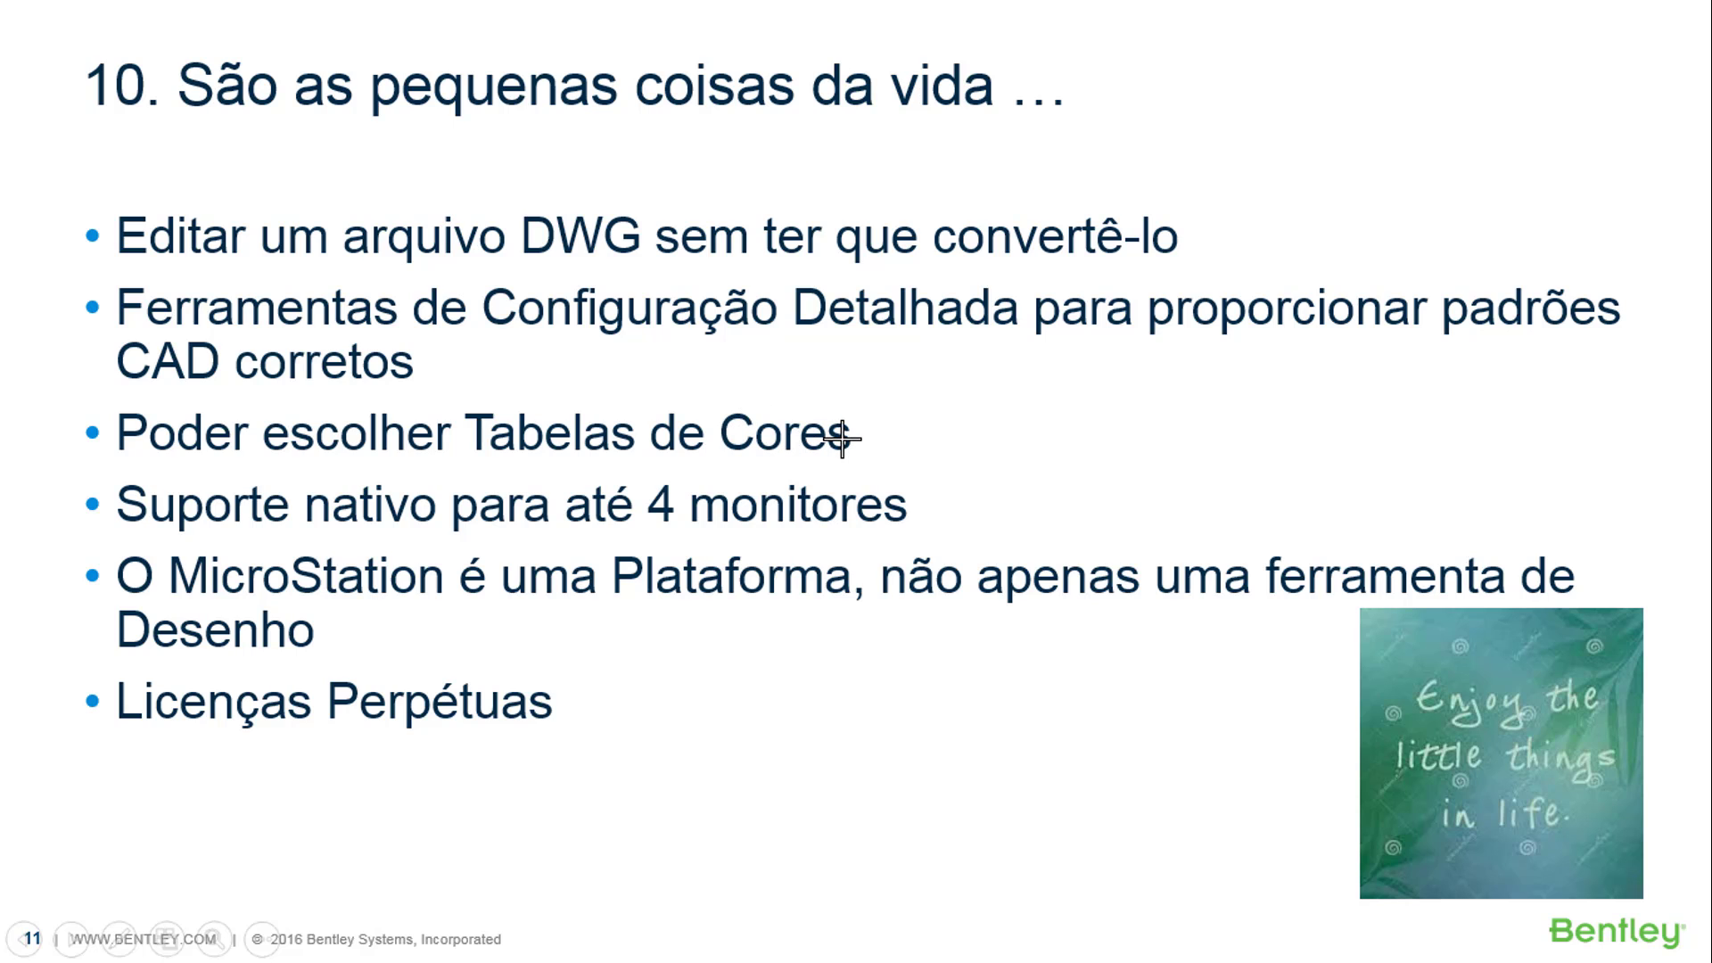
key(alt+Tab)
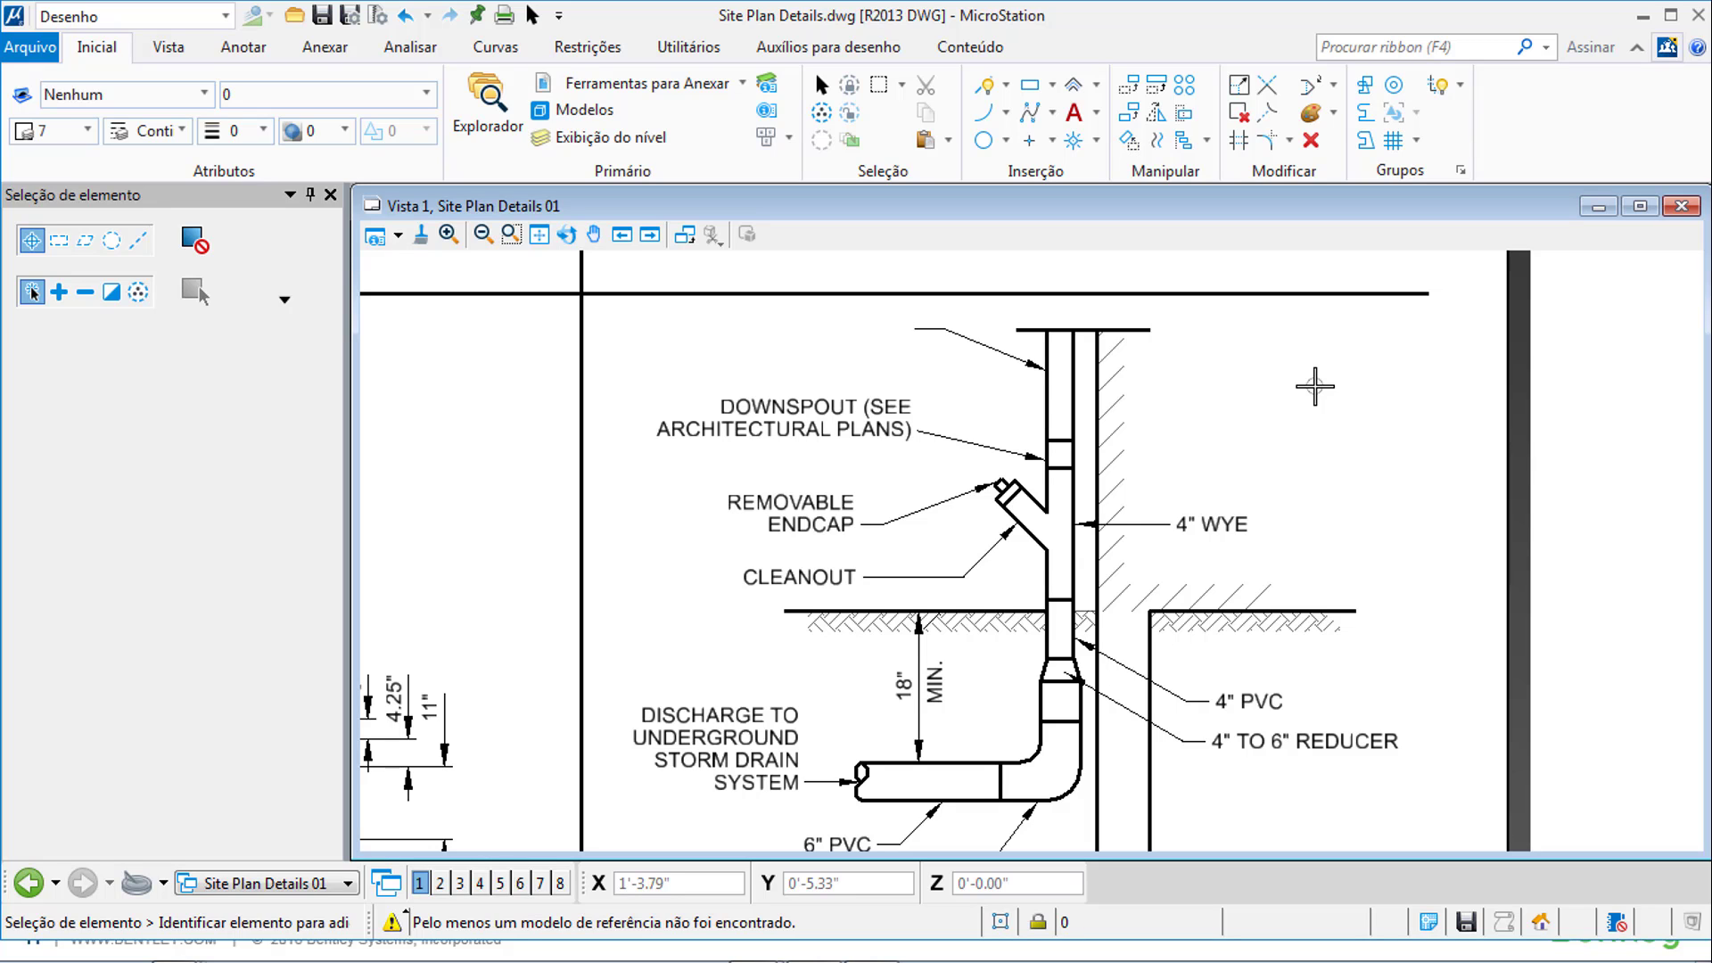
key(alt+Tab)
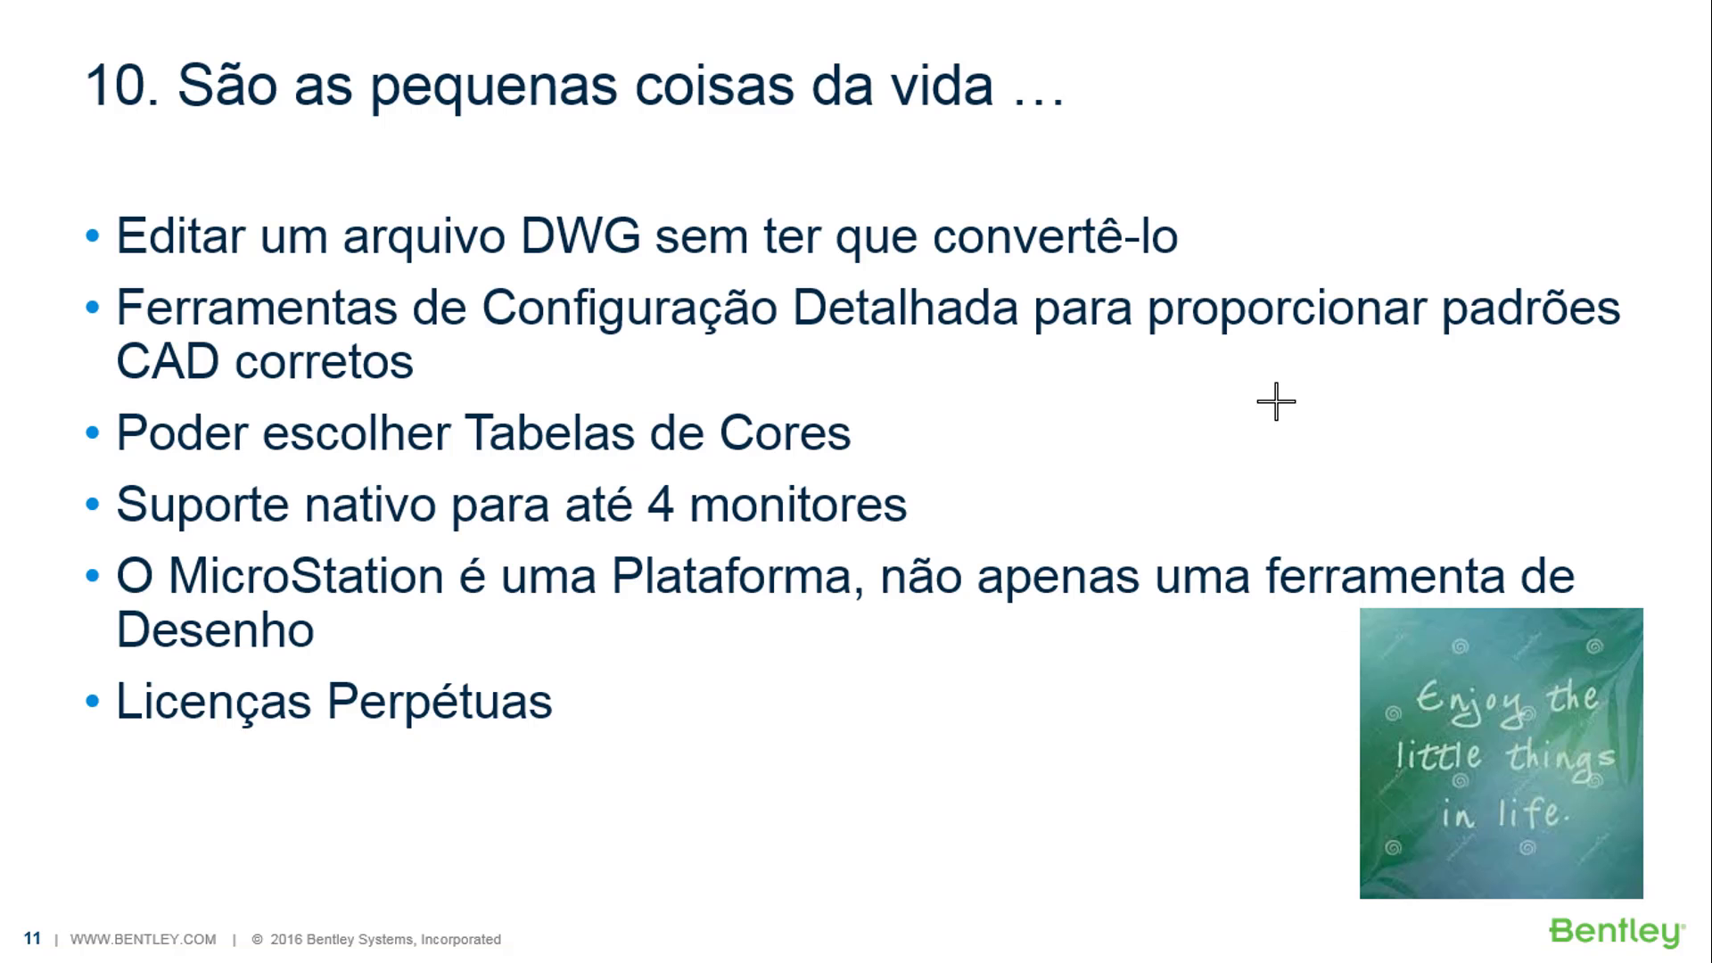